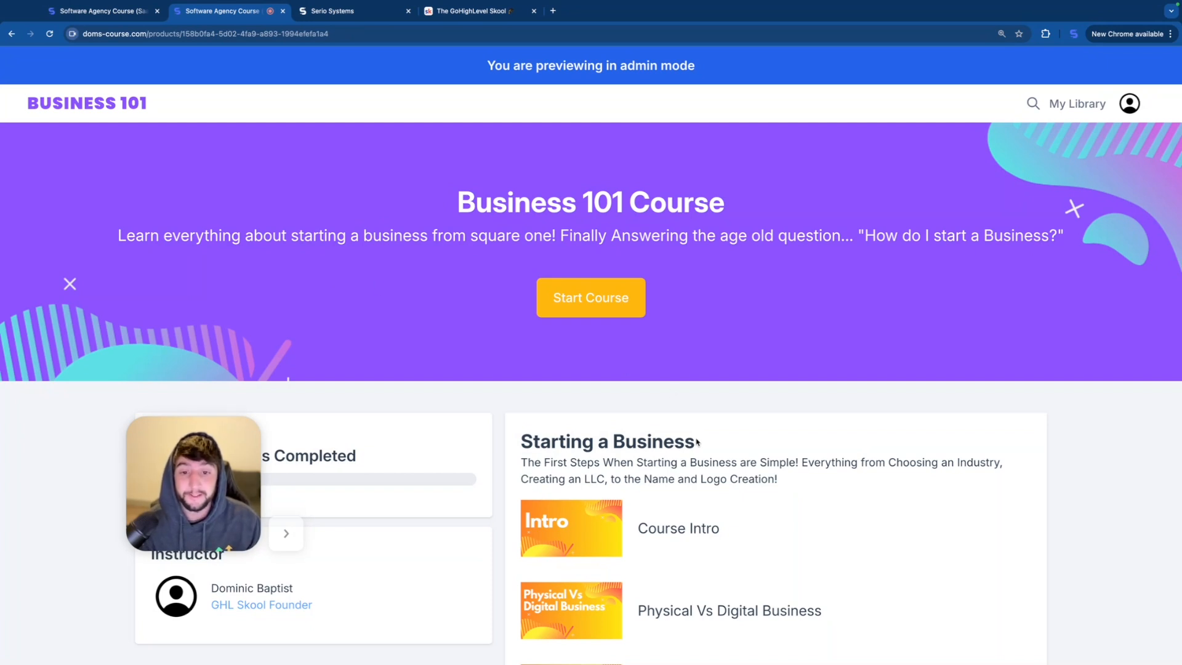
Step: Review the Business 101 Course outline, covering the Starting a Business, Implementation, Marketing and Exit sections
scroll(755, 417, down, 3)
scroll(755, 417, down, 10)
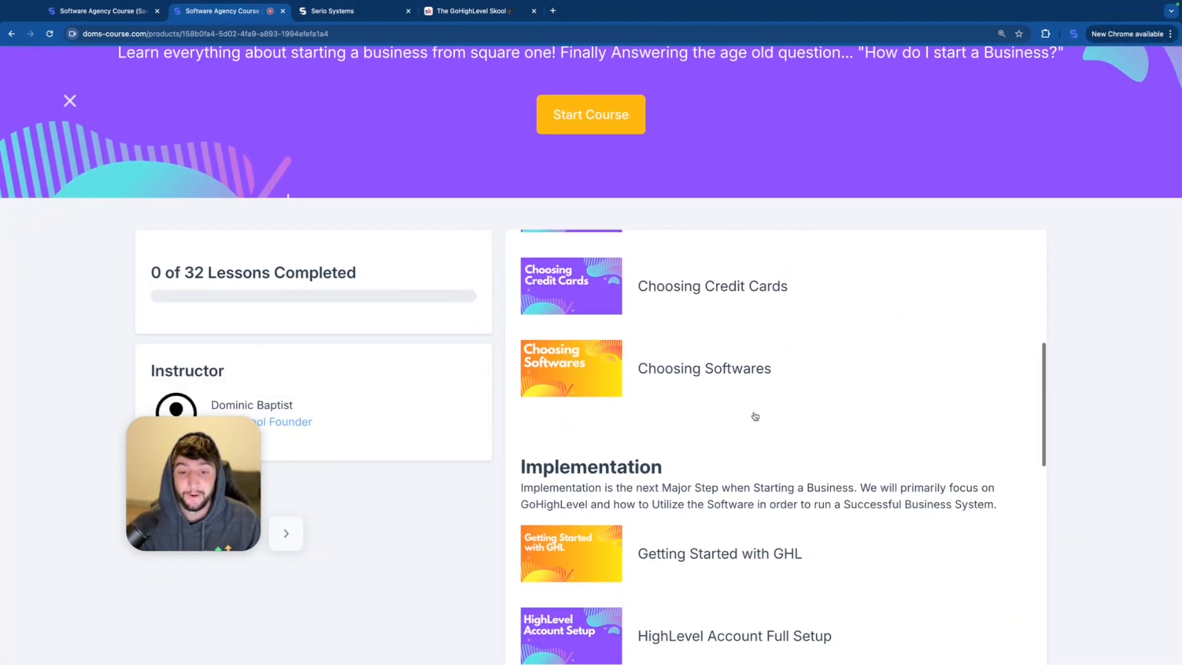
scroll(729, 454, down, 10)
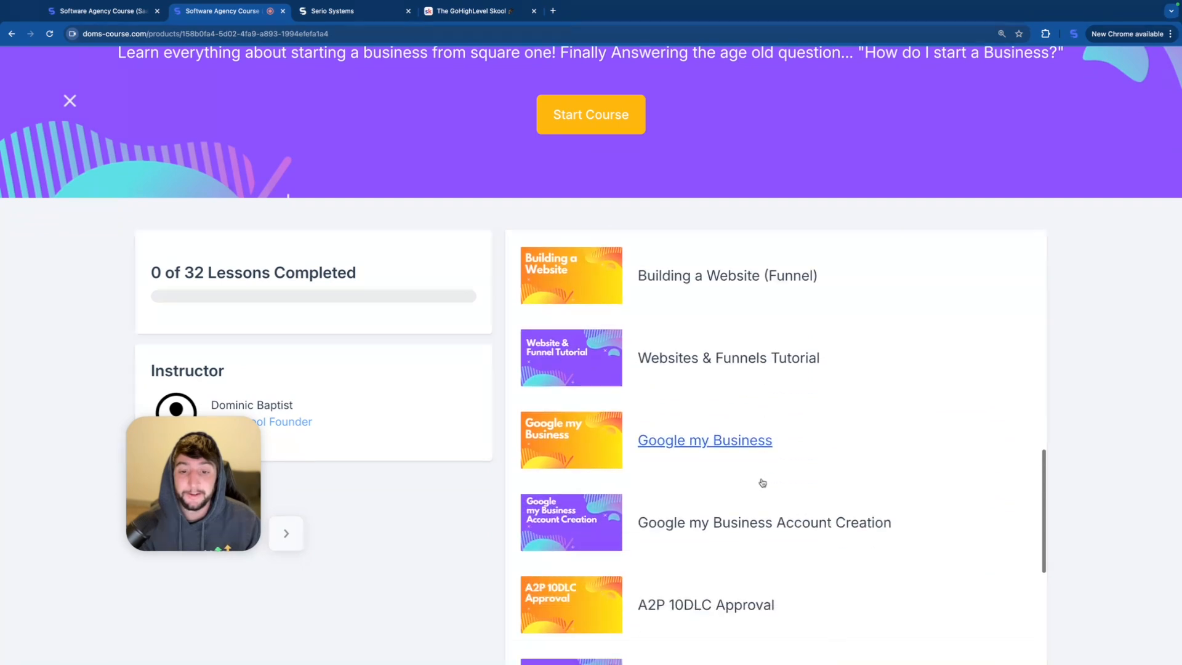
scroll(762, 483, down, 5)
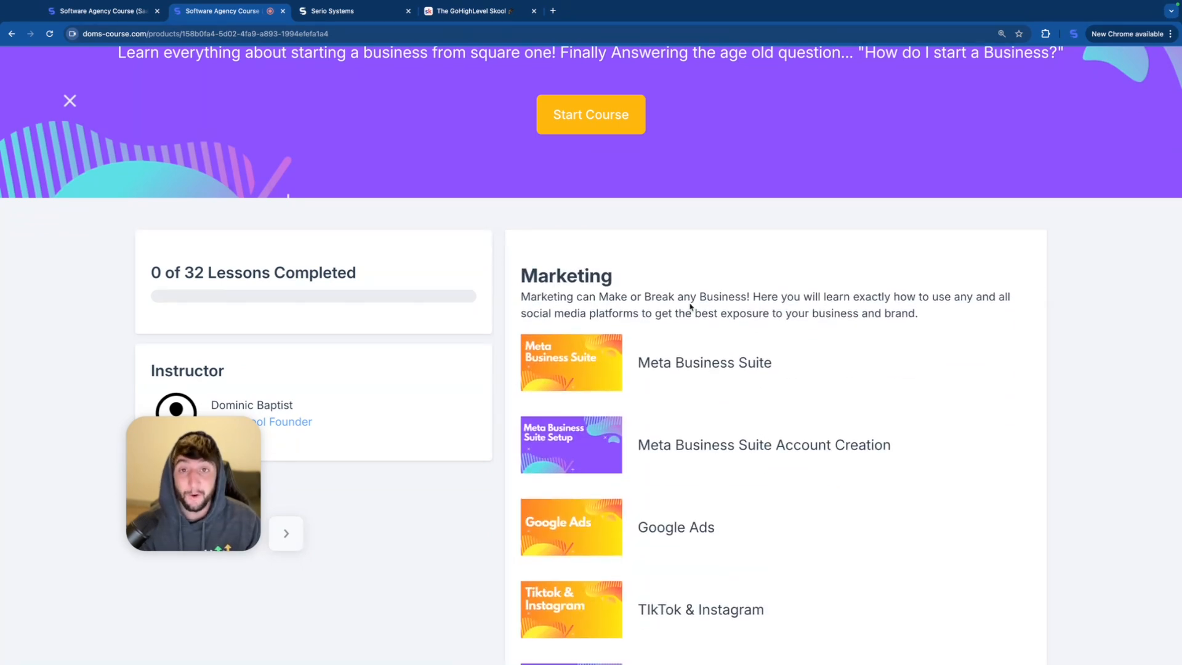
scroll(726, 405, down, 10)
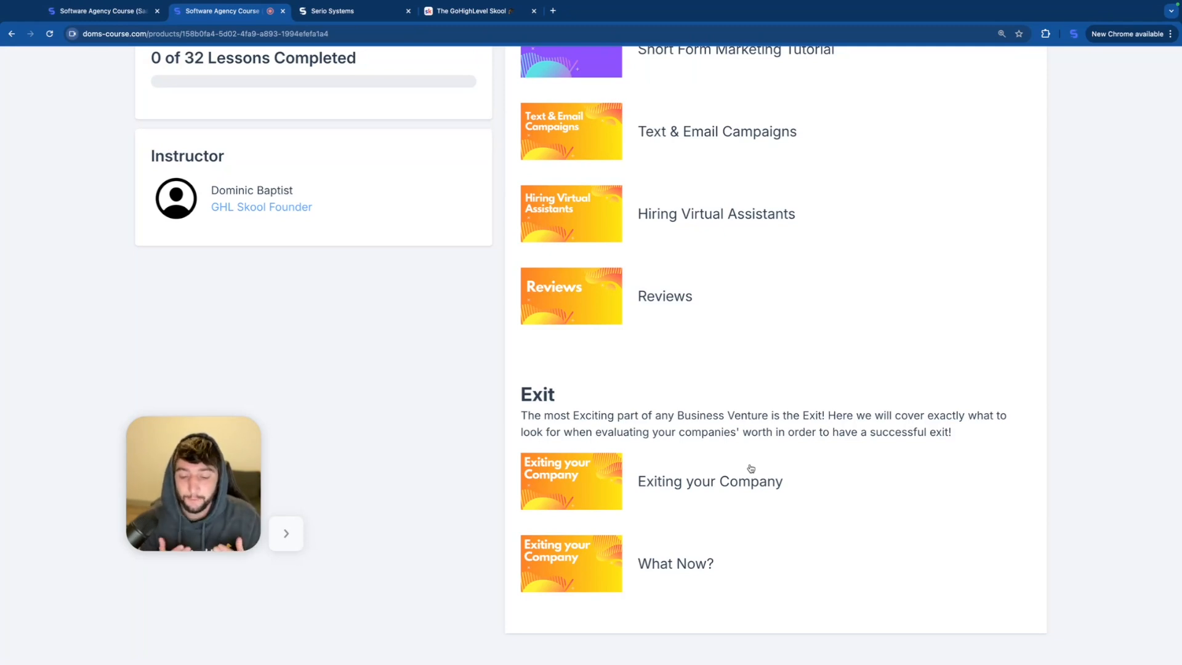
scroll(769, 410, up, 15)
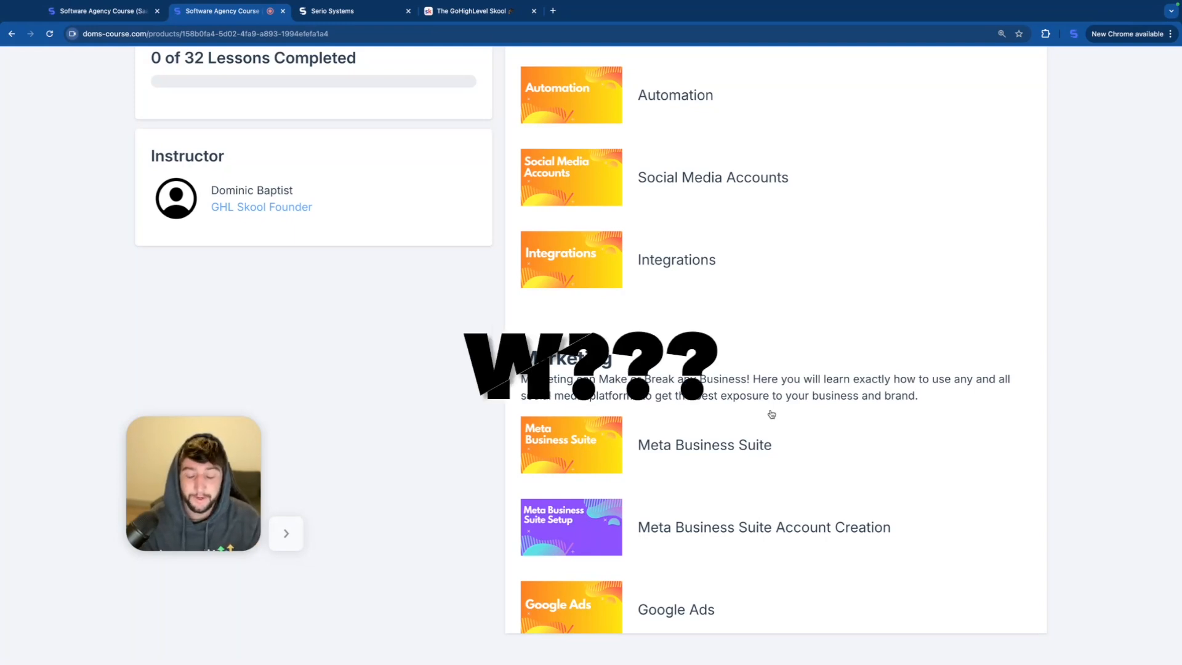
scroll(771, 413, up, 10)
scroll(771, 414, up, 15)
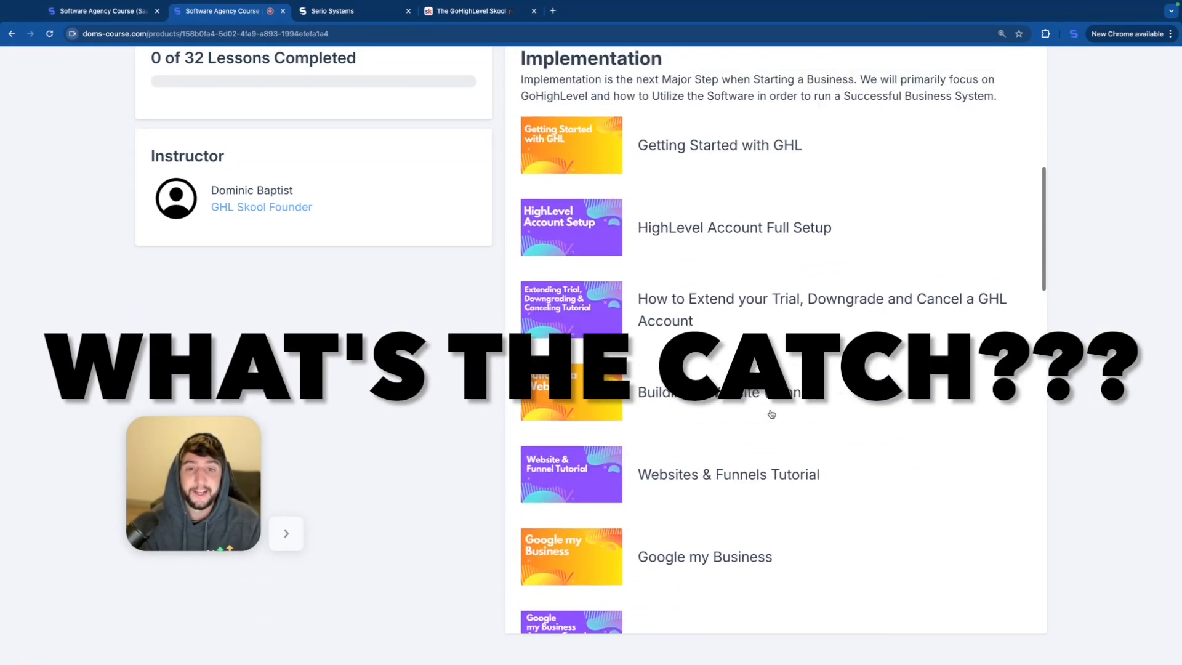
scroll(772, 413, up, 3)
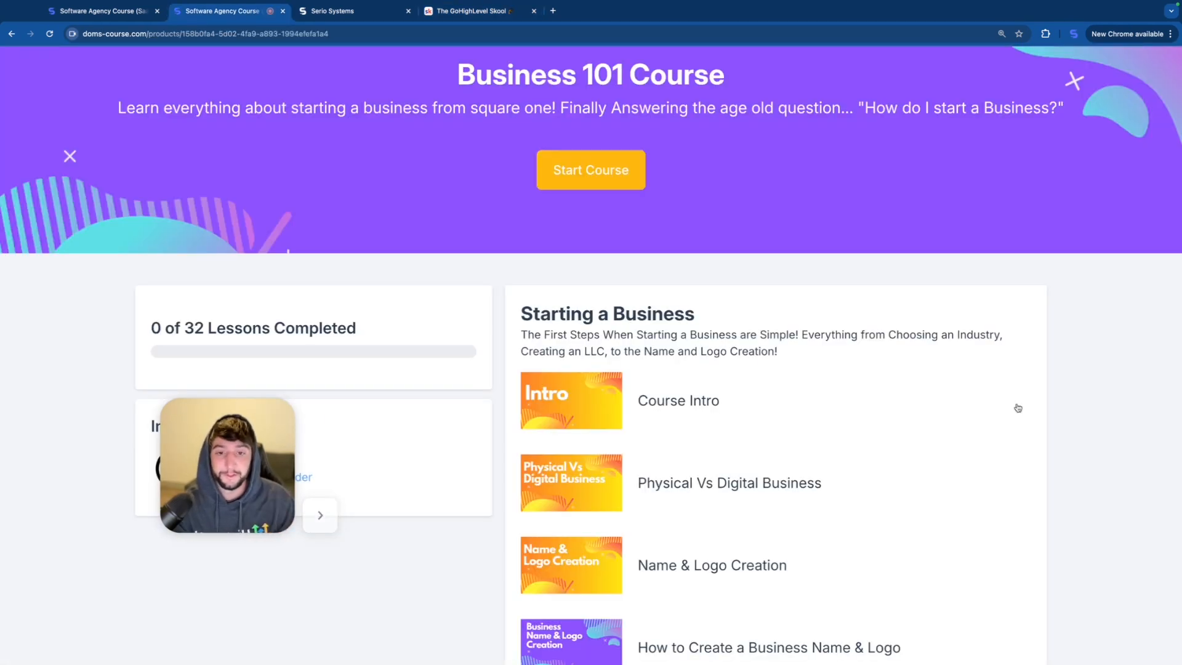
Step: Open the Name & Logo Creation lesson, followed by the How to Create a Business Name & Logo lesson
scroll(873, 412, down, 2)
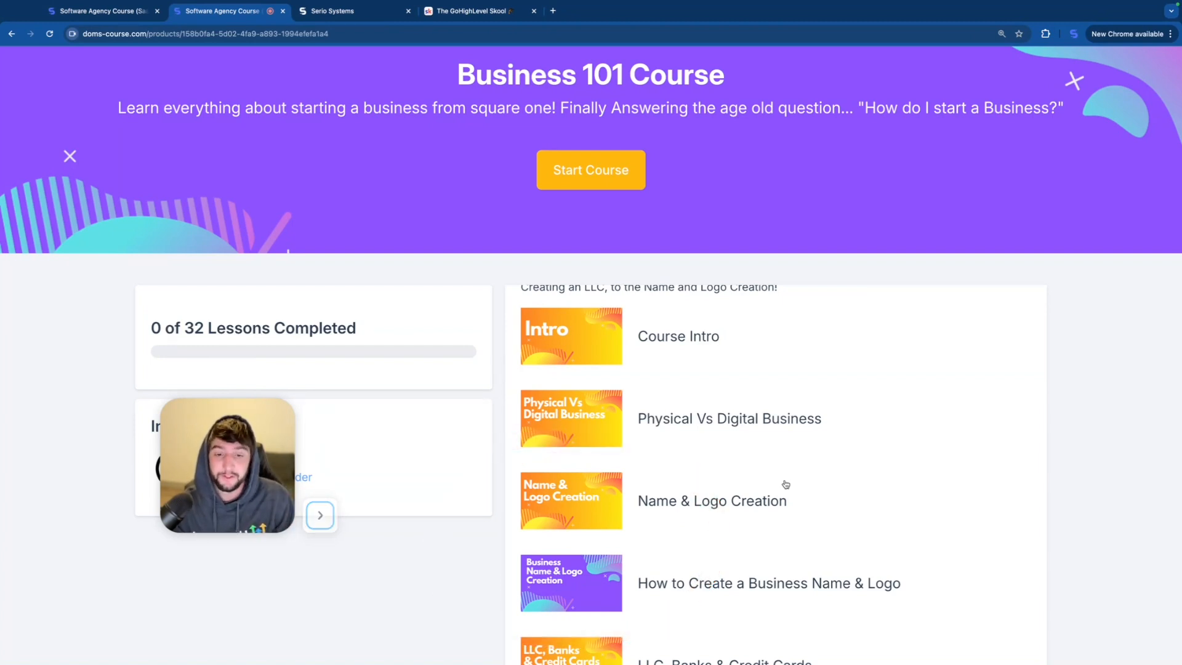
scroll(785, 484, down, 2)
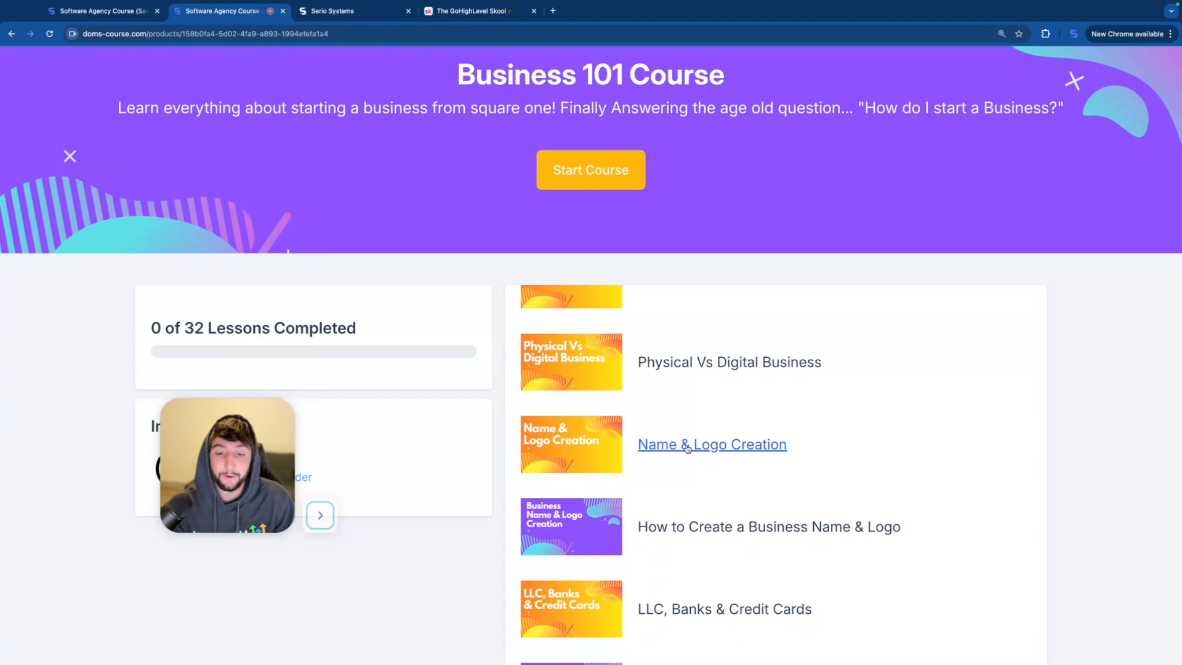
click(649, 443)
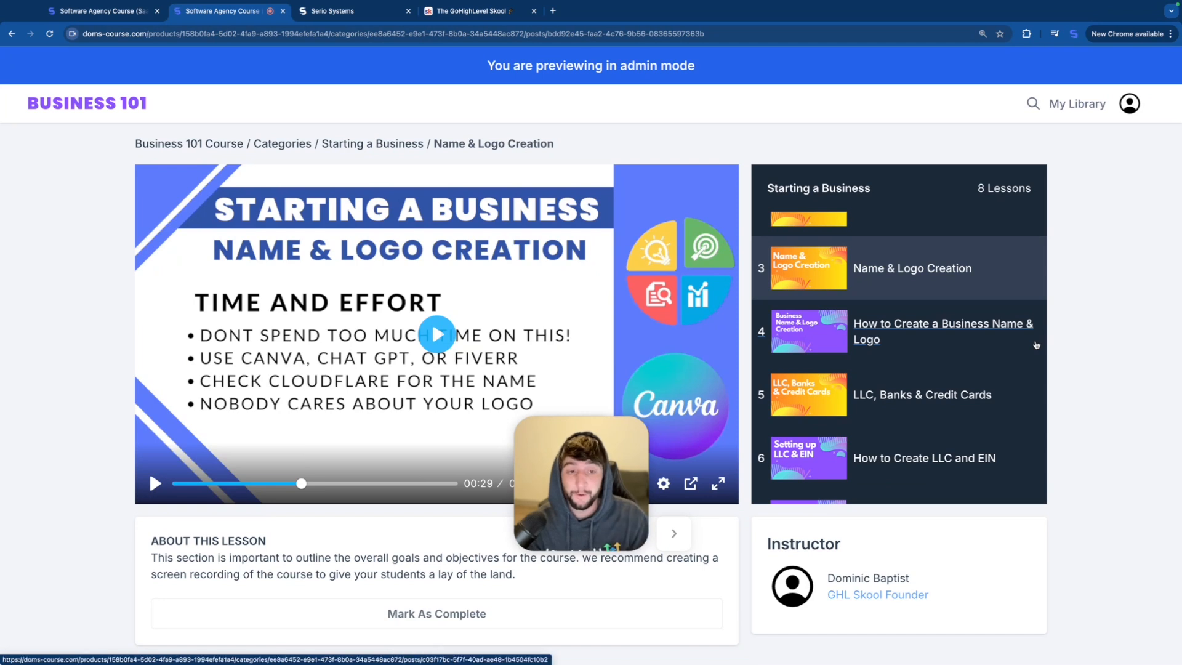
click(918, 336)
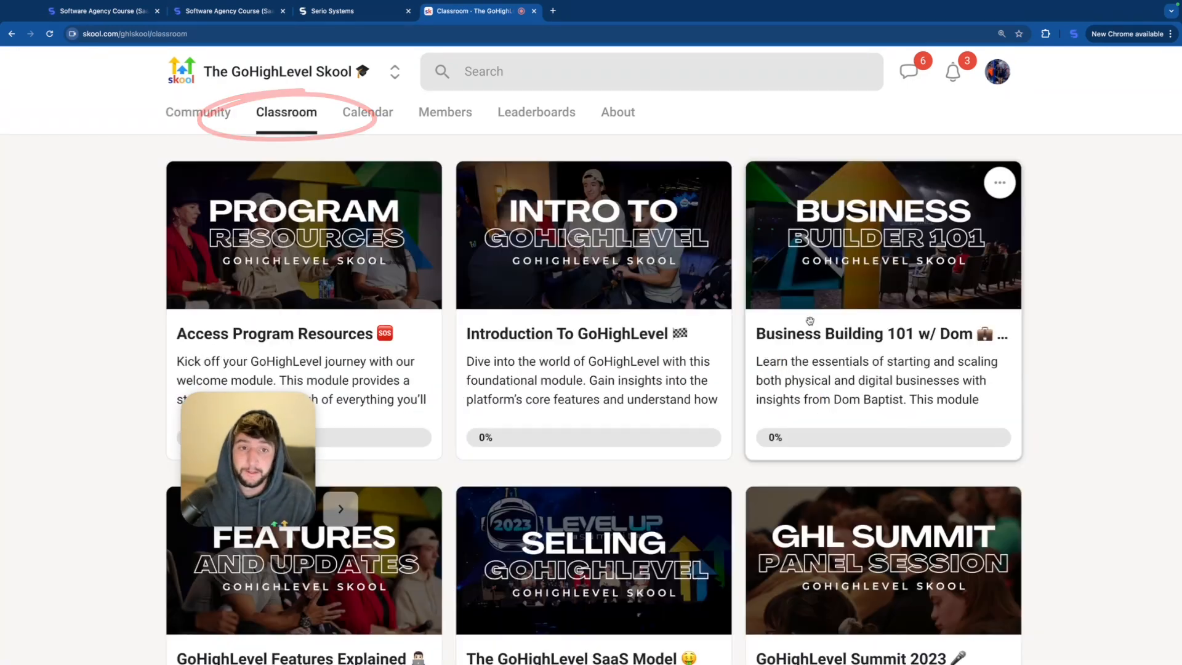
Step: Open the Business Building 101 course in the GoHighLevel Skool classroom and look through its lesson list
click(810, 321)
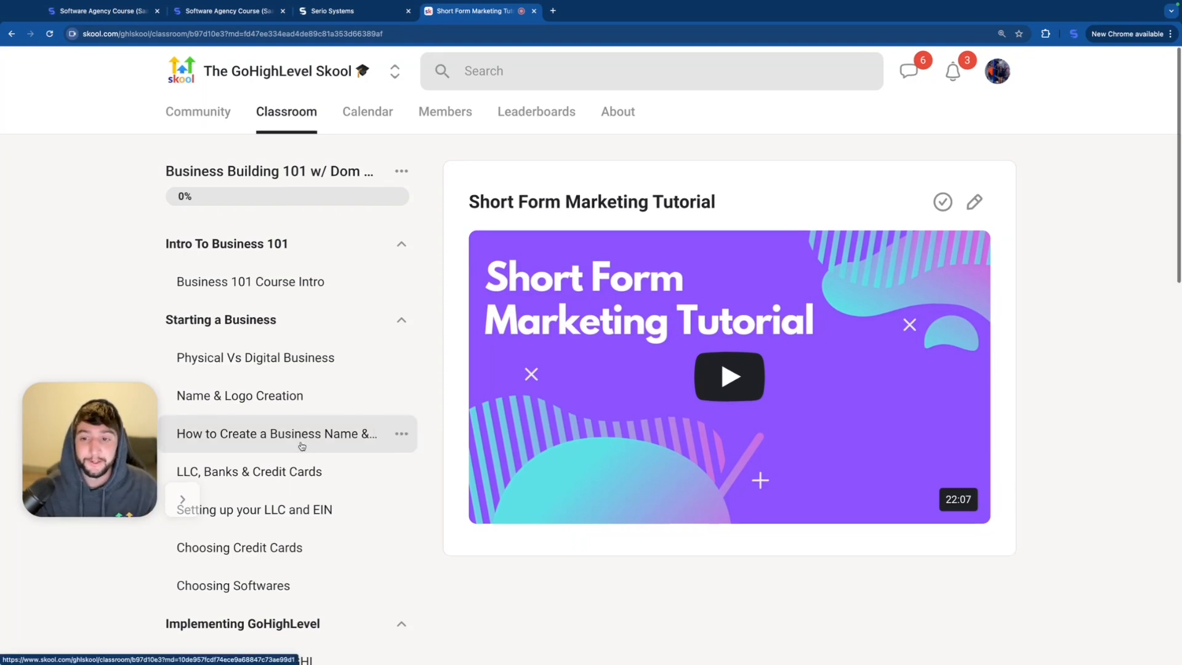
scroll(369, 442, down, 1)
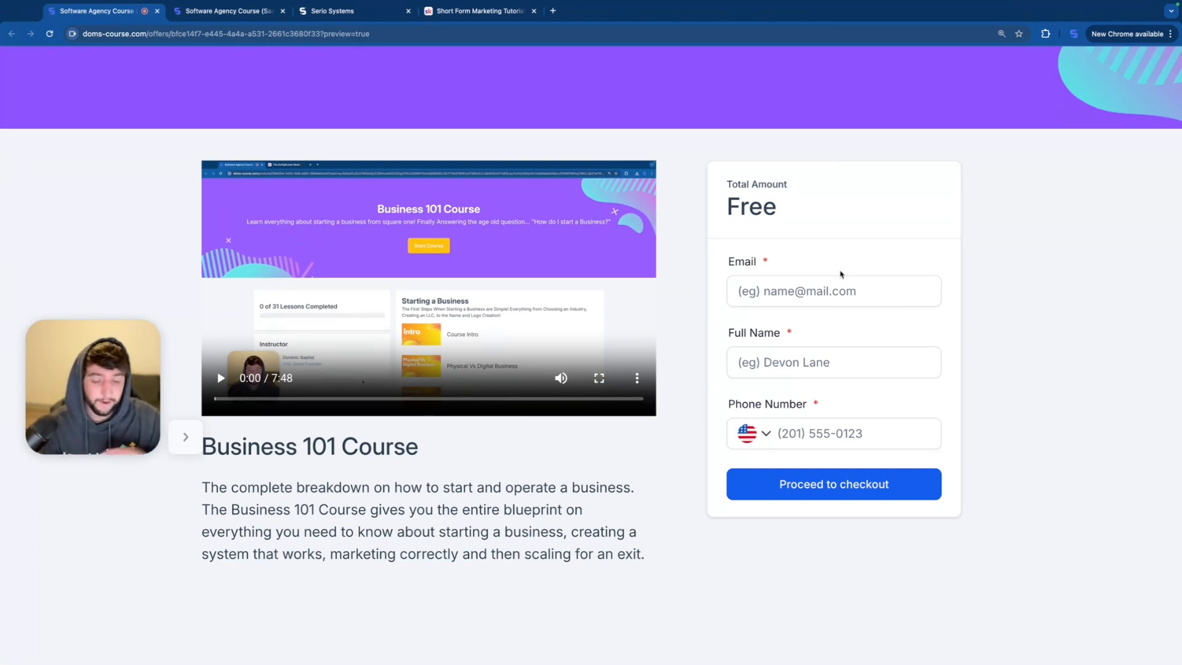
Step: Switch to Serio Systems and start a new website from templates, continuing to the template library
key(super+3)
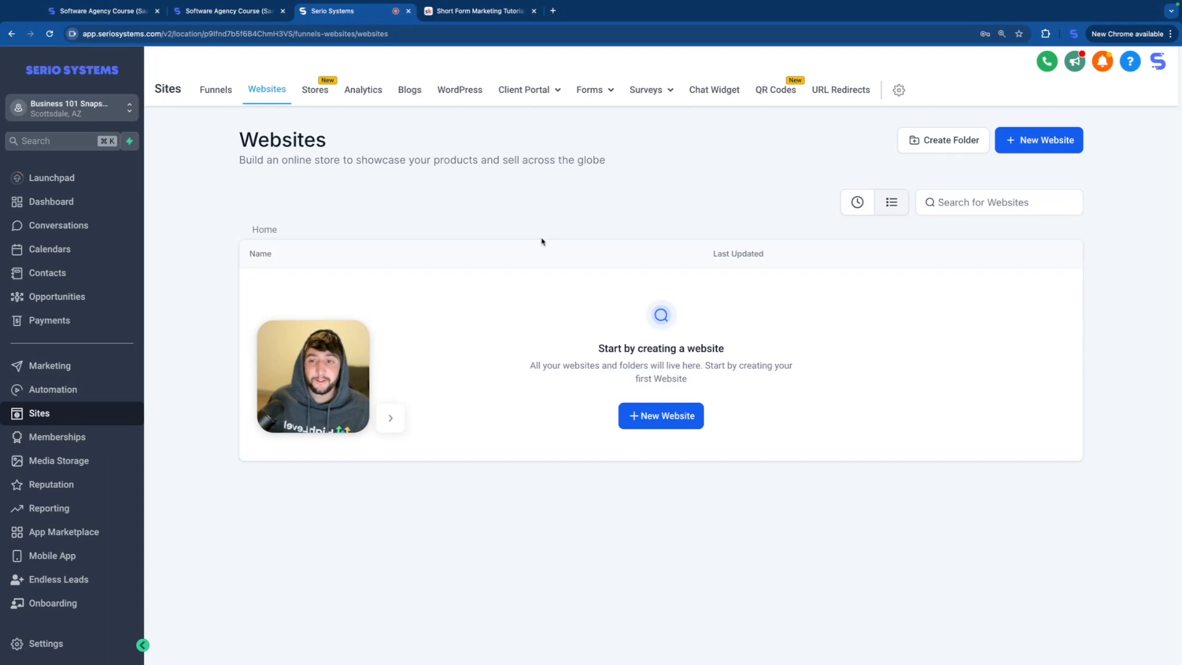
click(1069, 132)
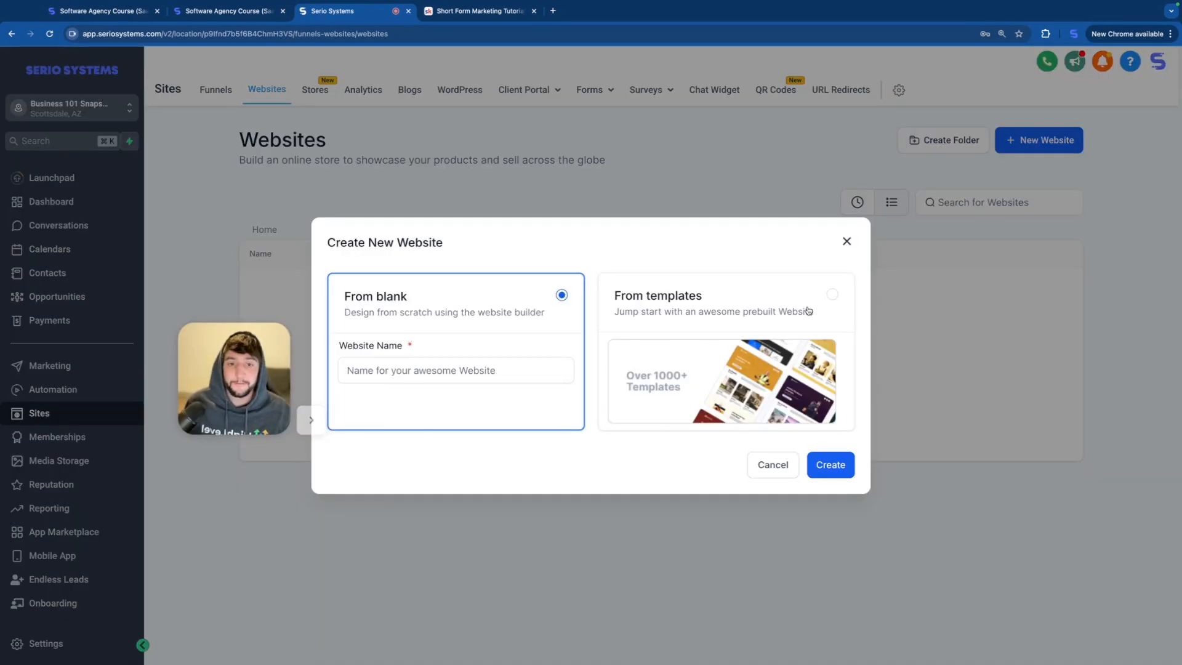
click(832, 295)
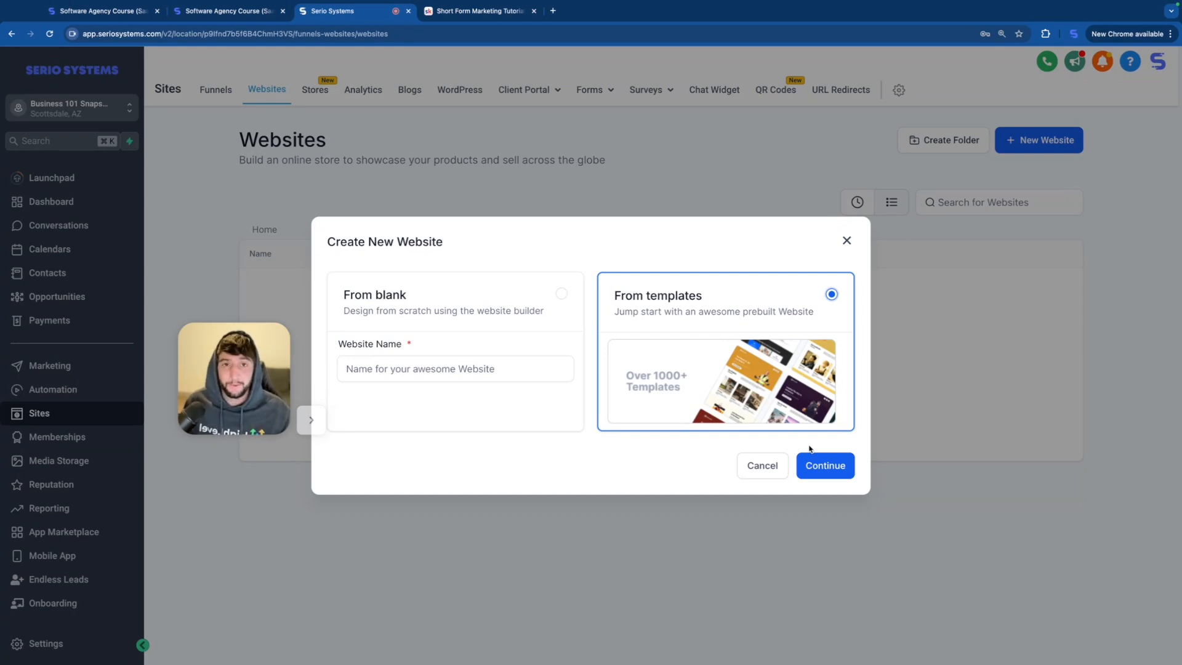
click(831, 466)
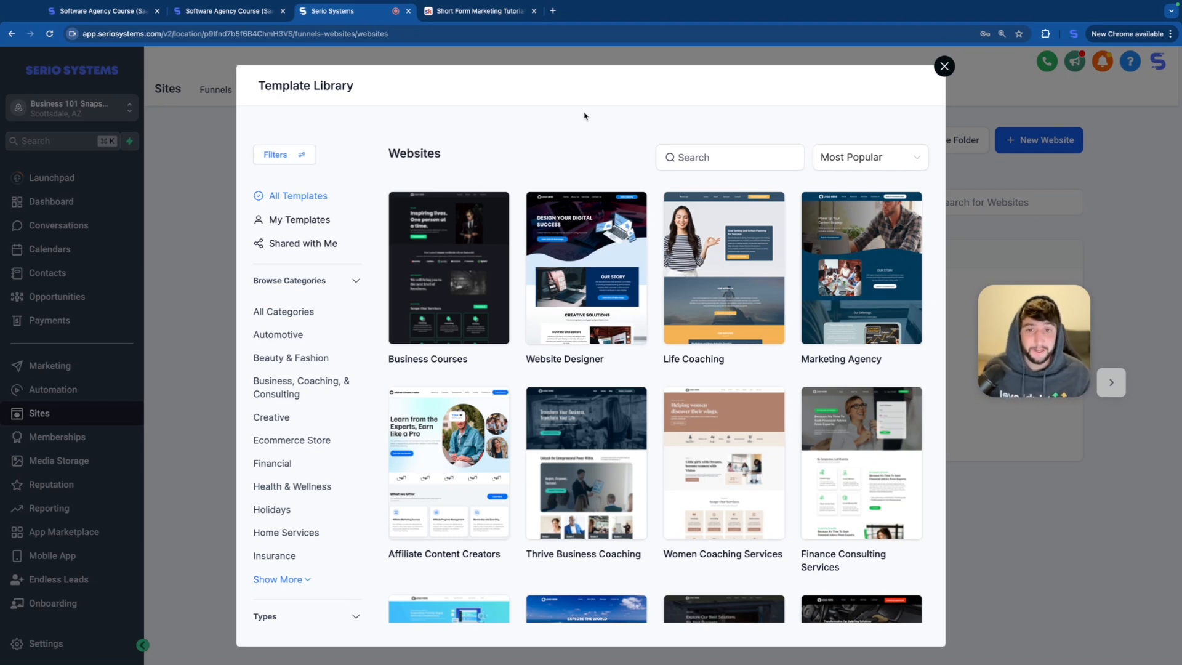
Step: Search the website templates for "power washing" and replace that search with "cleaning"
click(689, 152)
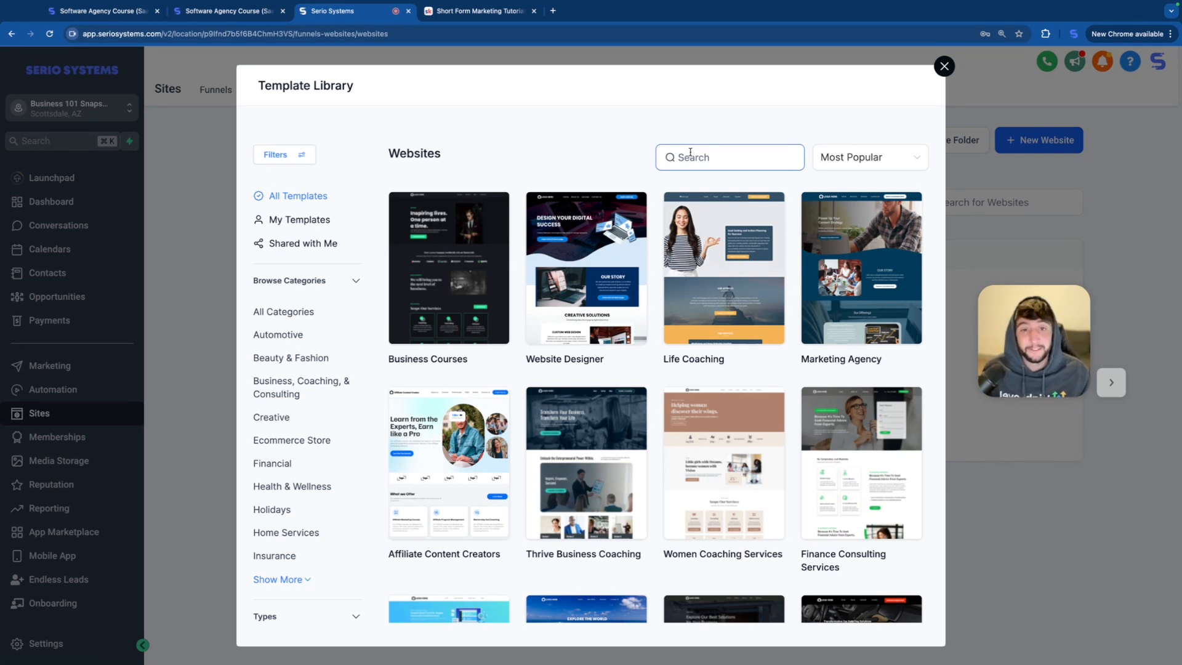
text(power washing)
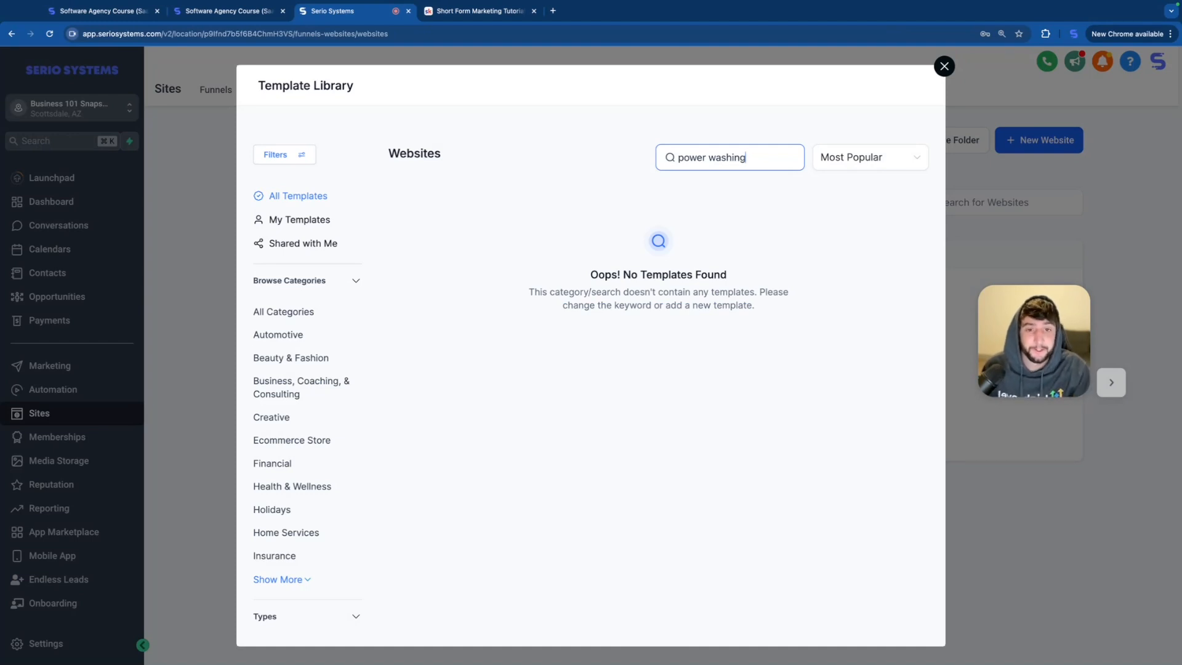
key(ctrl+a)
text(cleaning)
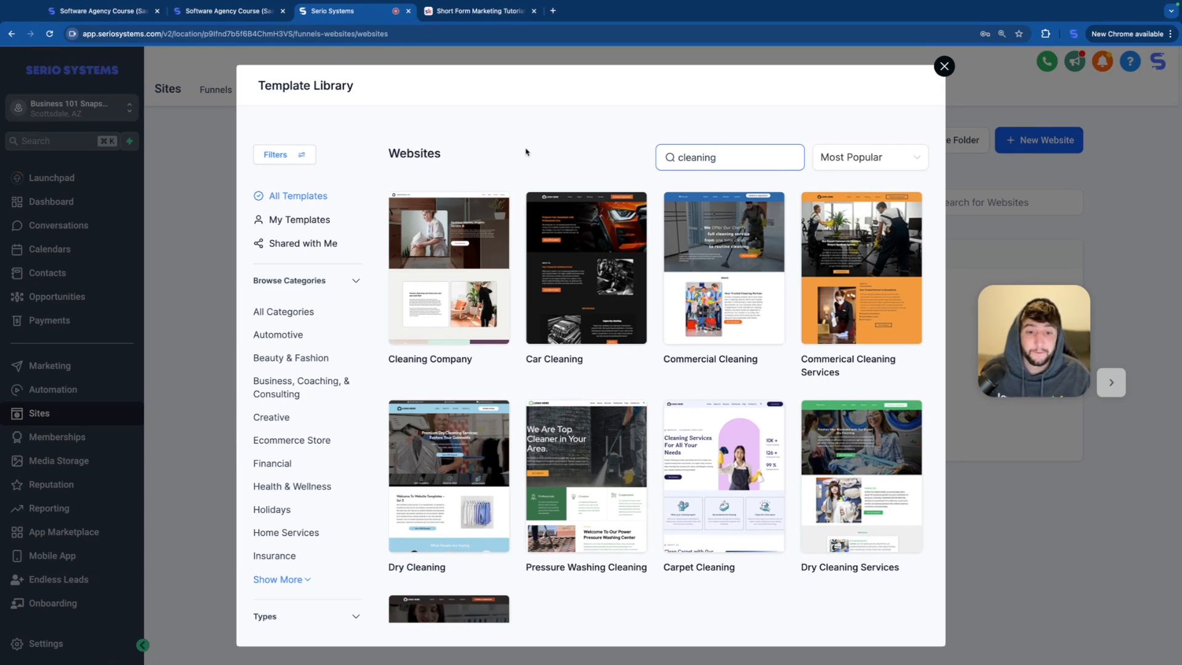
Step: Preview the Carpet Cleaning template from its hero section down to the frequently asked questions, and close the preview
mouse_move(724, 478)
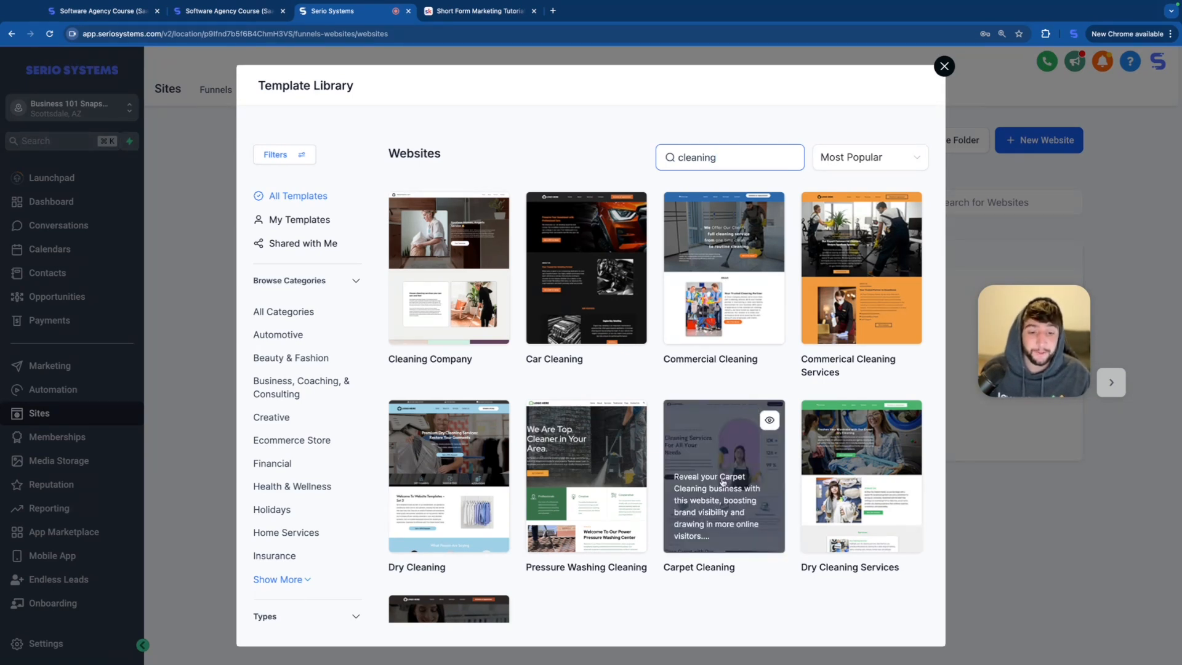
click(725, 485)
scroll(604, 384, down, 2)
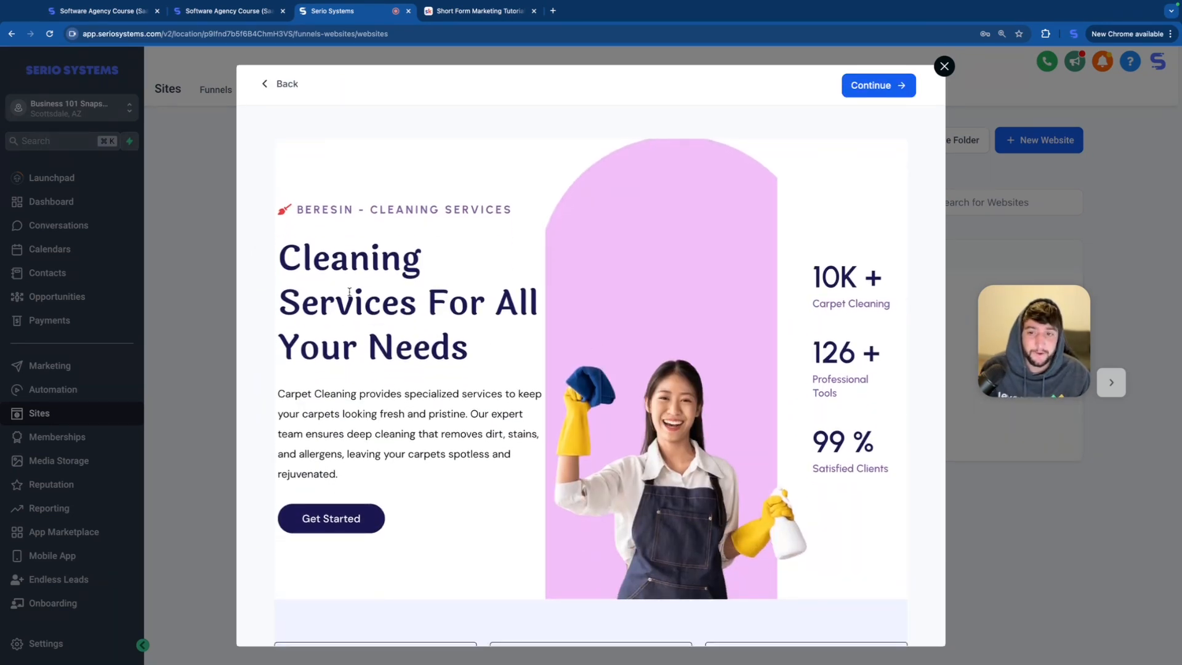
scroll(535, 357, down, 3)
scroll(535, 356, down, 4)
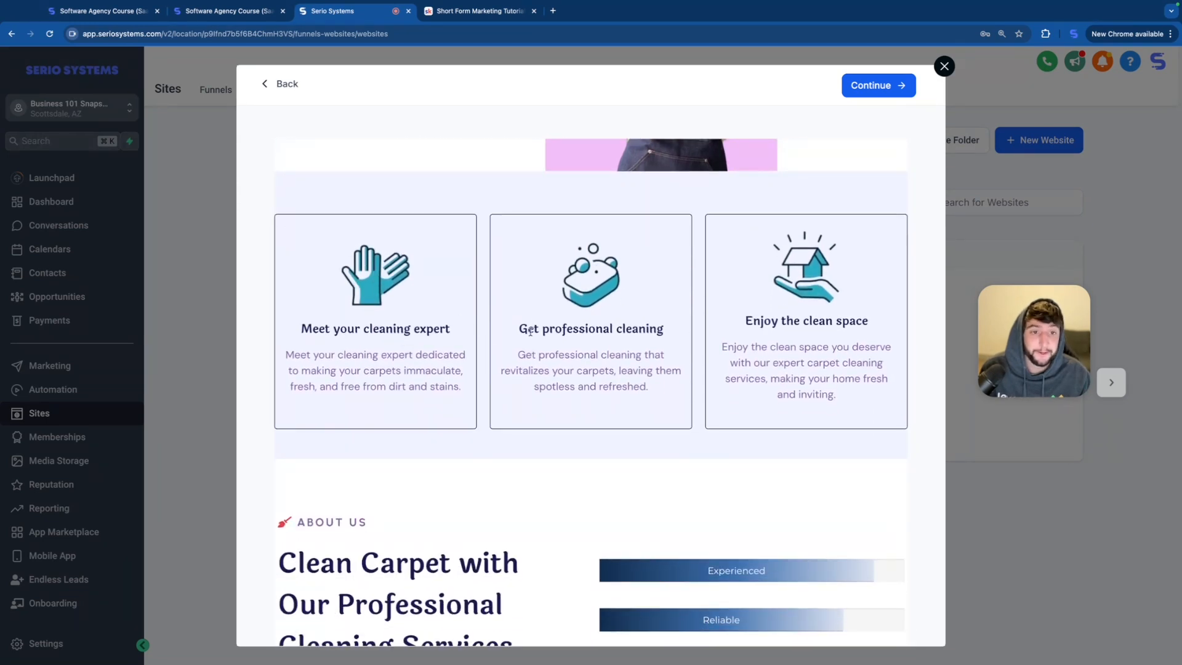
scroll(583, 406, down, 8)
scroll(583, 406, down, 5)
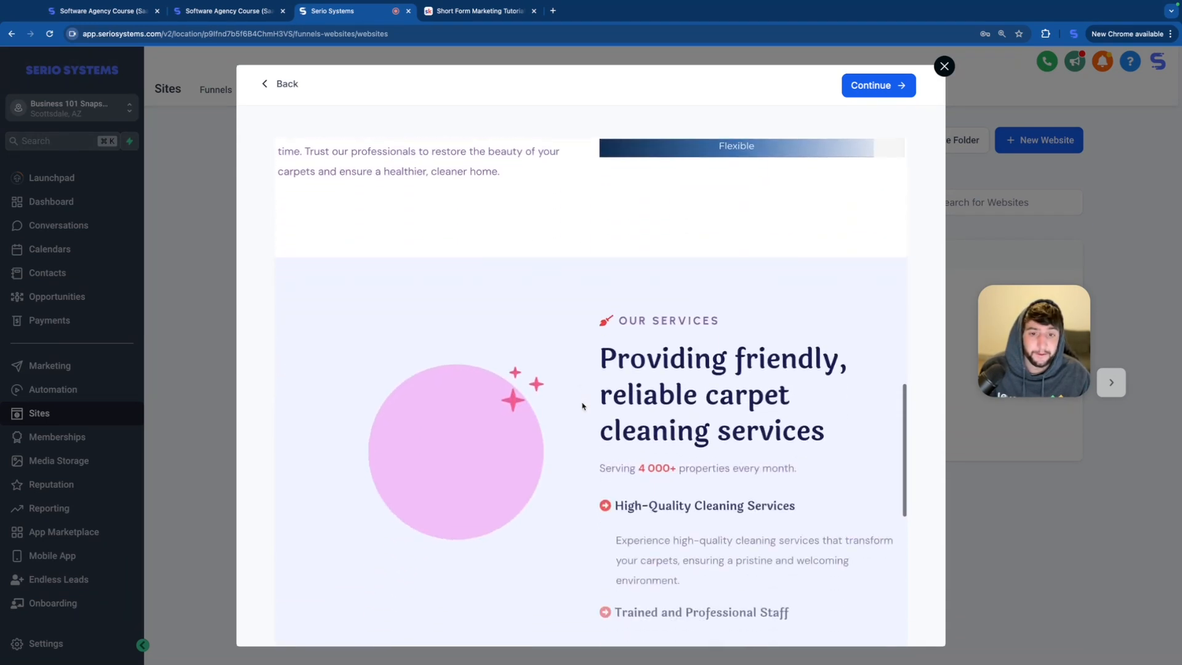
scroll(545, 404, down, 10)
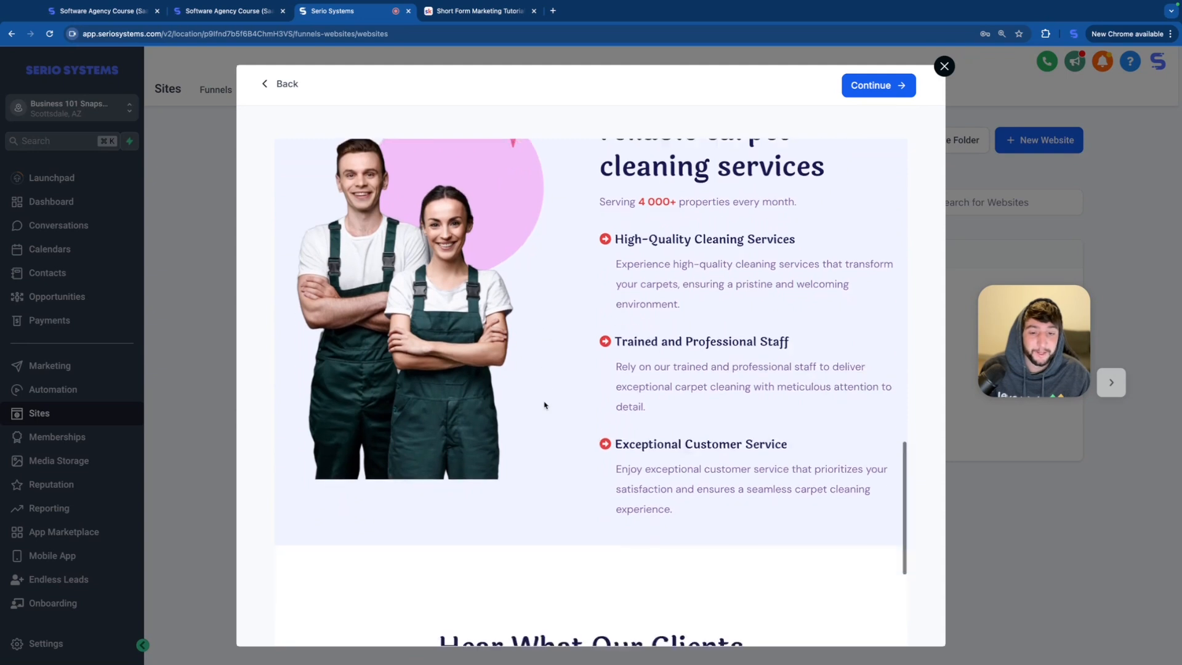
scroll(544, 405, down, 5)
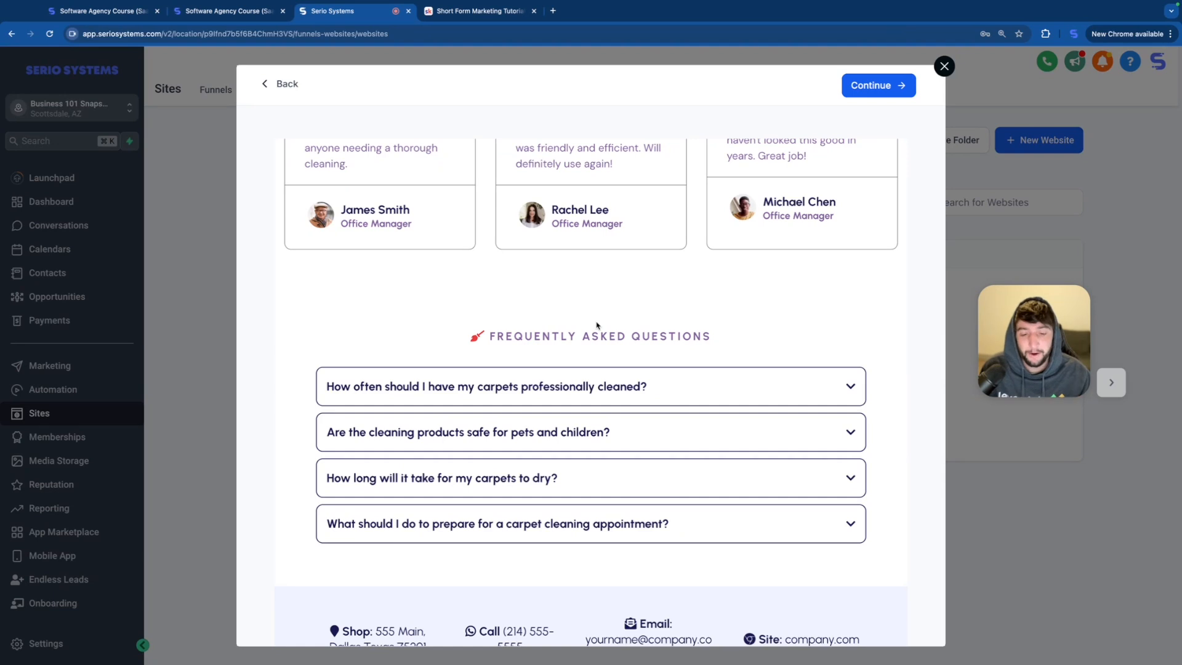
click(945, 67)
Step: Filter the website templates to Home Services and preview the Roofing template from its hero section through its roofing services
click(294, 533)
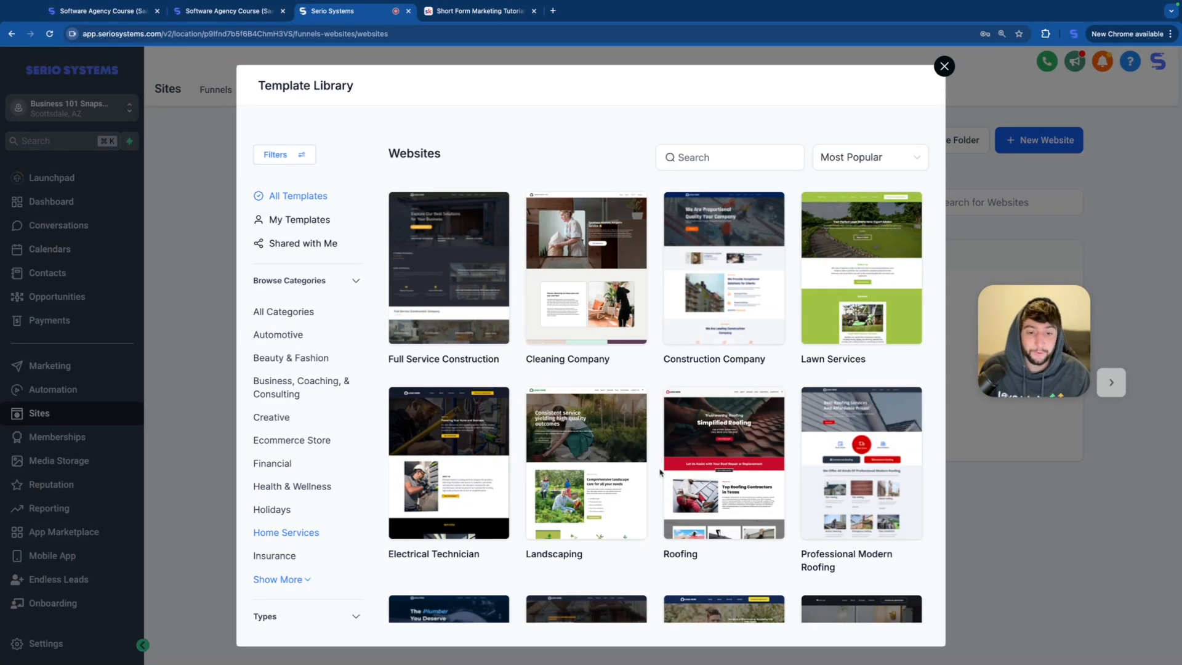
click(719, 467)
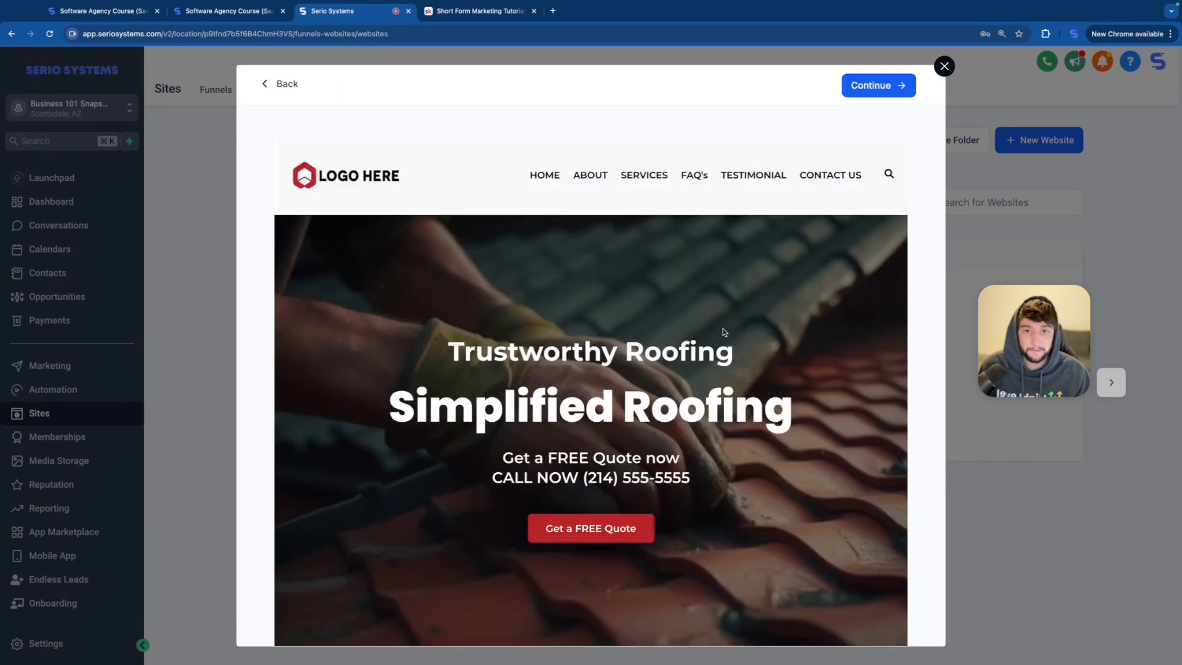
scroll(723, 331, down, 5)
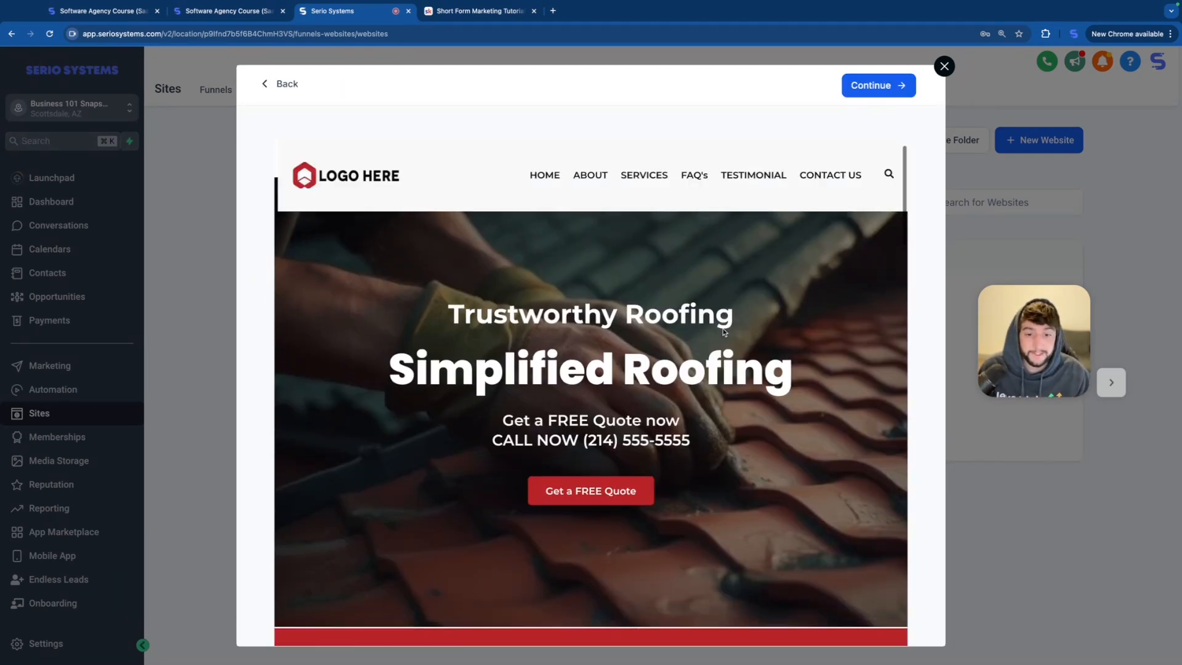
scroll(722, 332, down, 3)
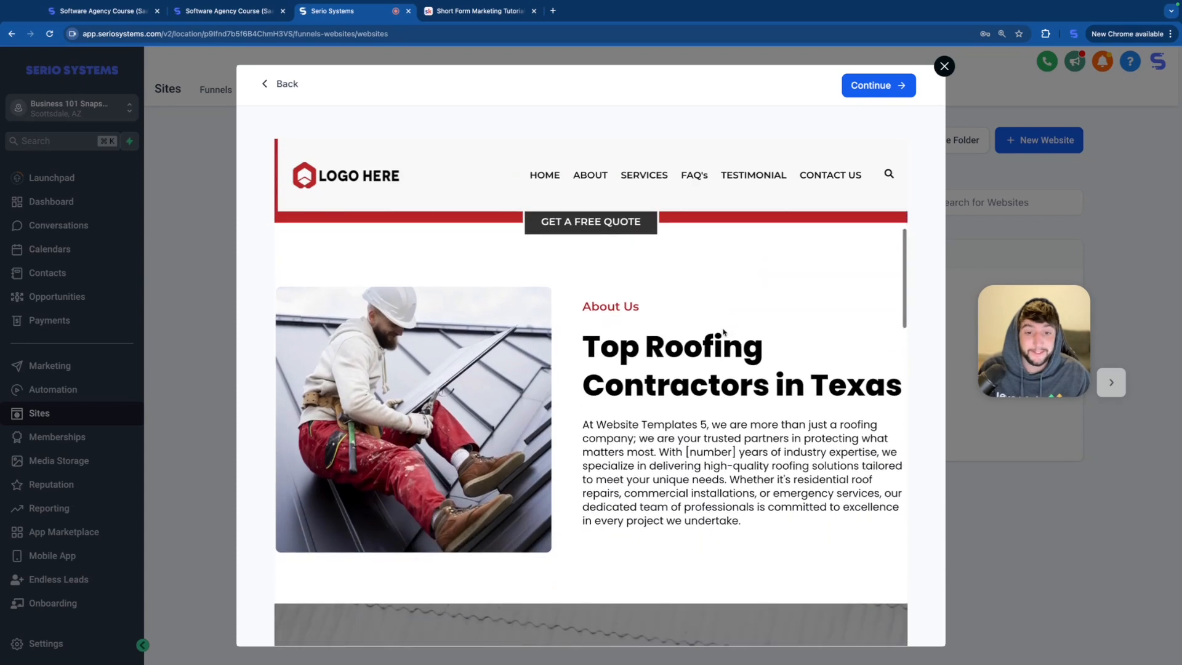
scroll(724, 333, down, 7)
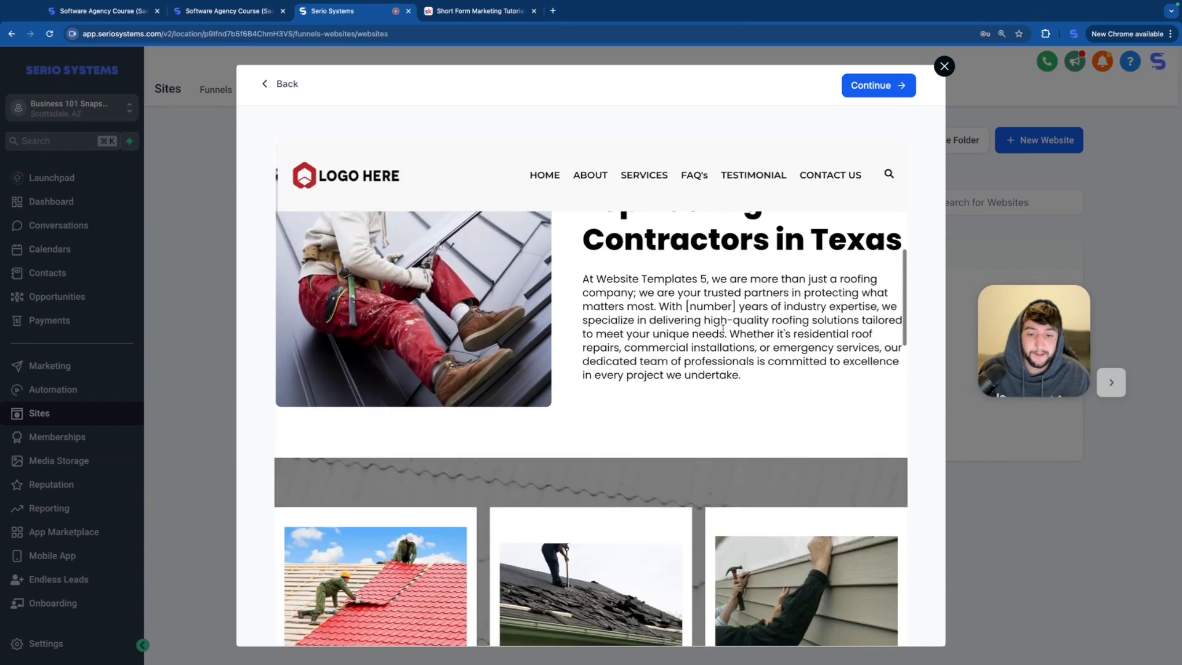
scroll(660, 413, down, 5)
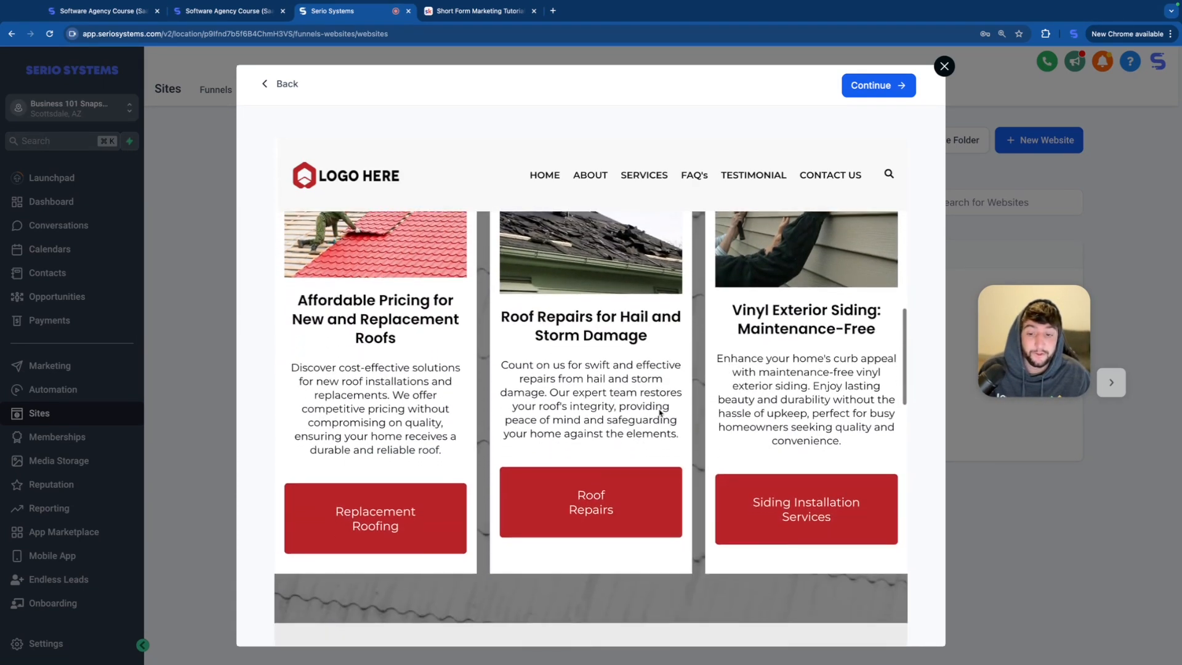
scroll(655, 500, down, 4)
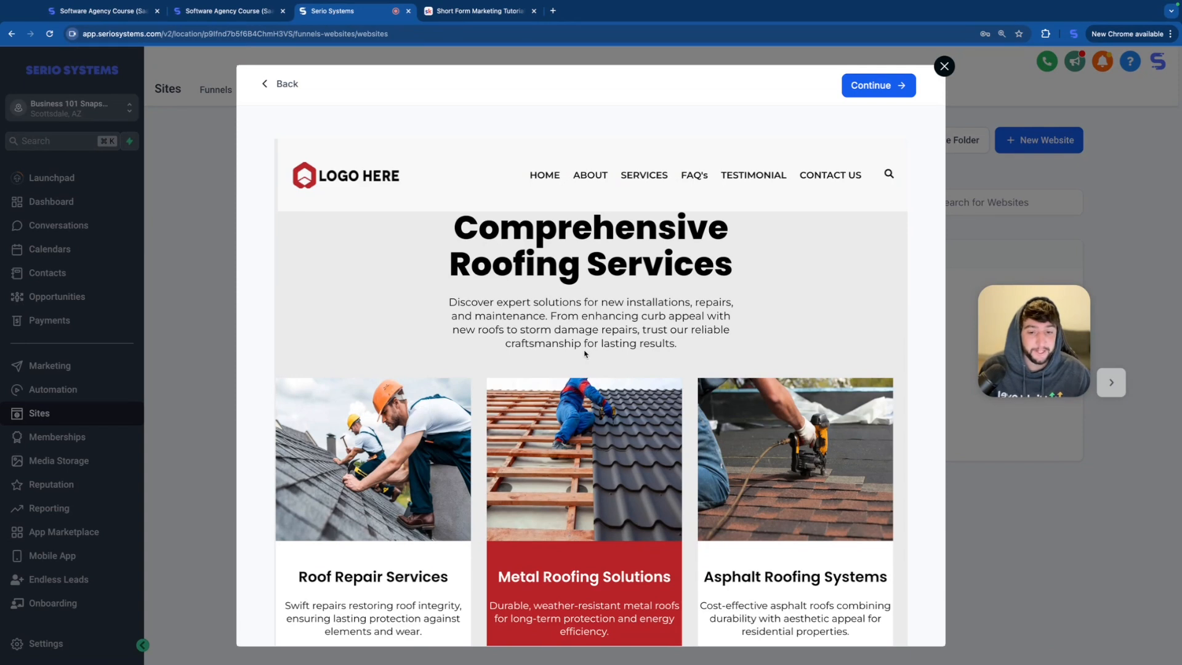
scroll(585, 354, down, 8)
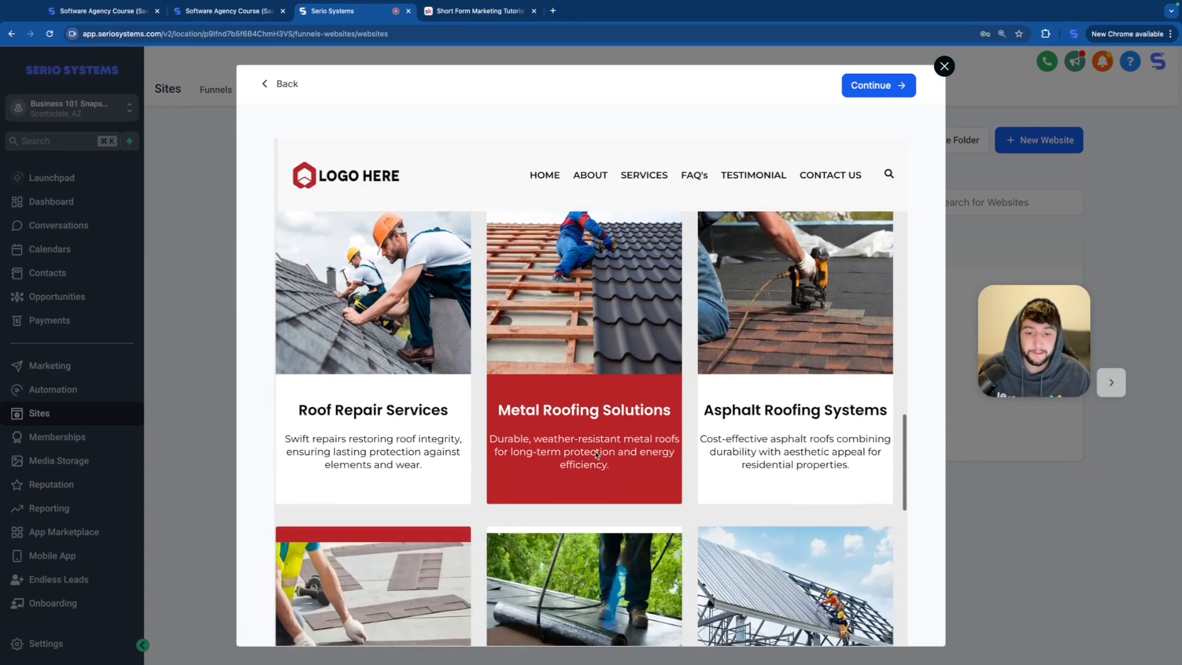
scroll(595, 455, down, 10)
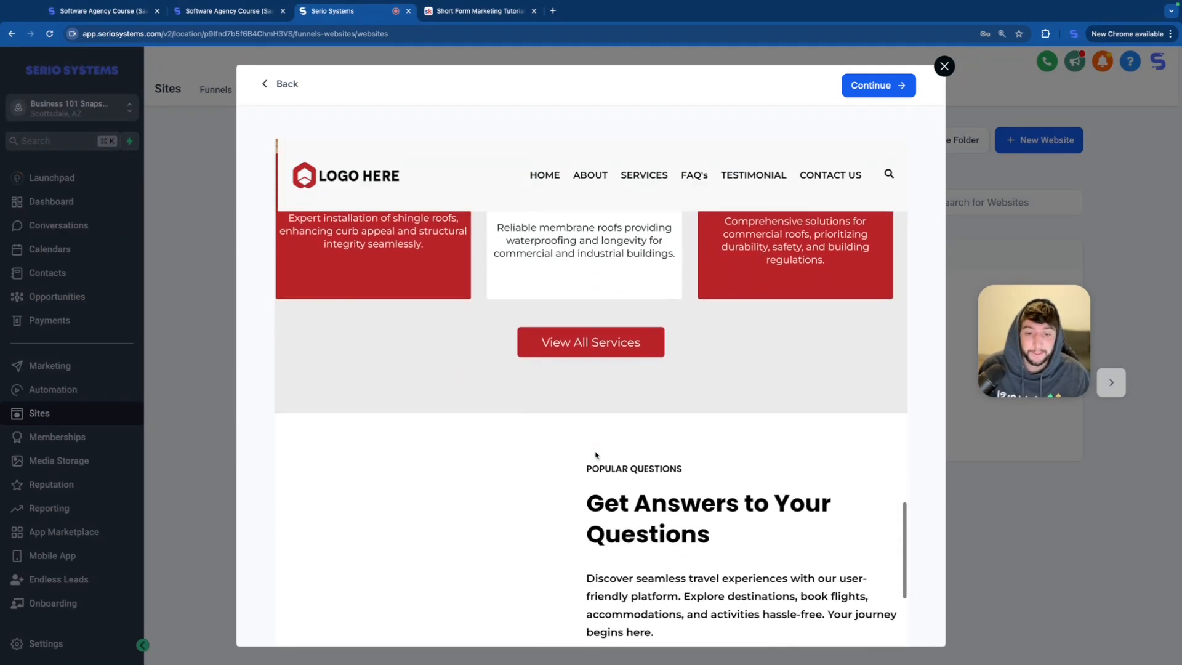
Step: Review the Roofing template's popular questions, testimonials and footer, and continue with this template
scroll(595, 455, up, 1)
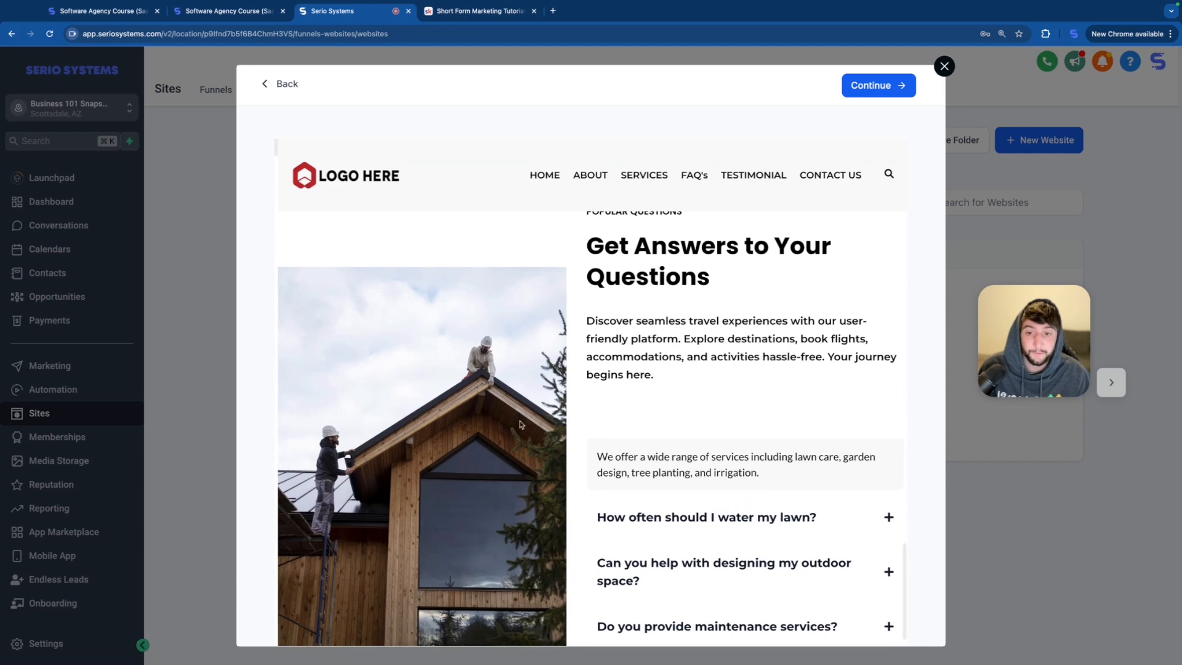
scroll(580, 477, down, 4)
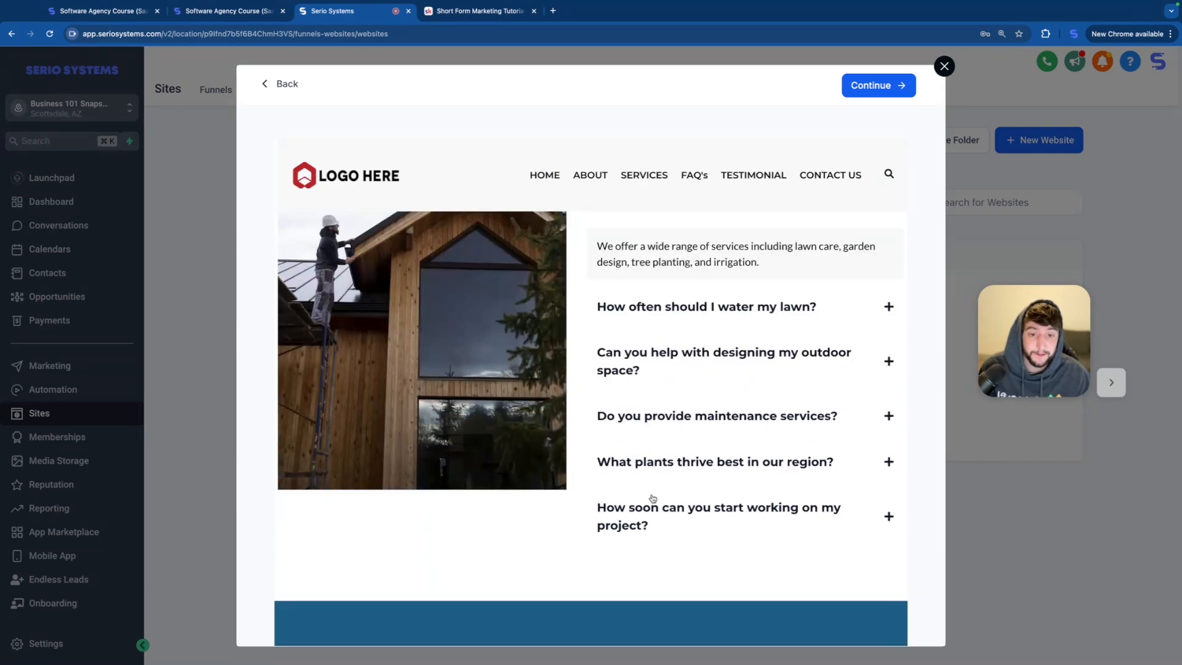
scroll(652, 496, down, 5)
scroll(652, 497, down, 1)
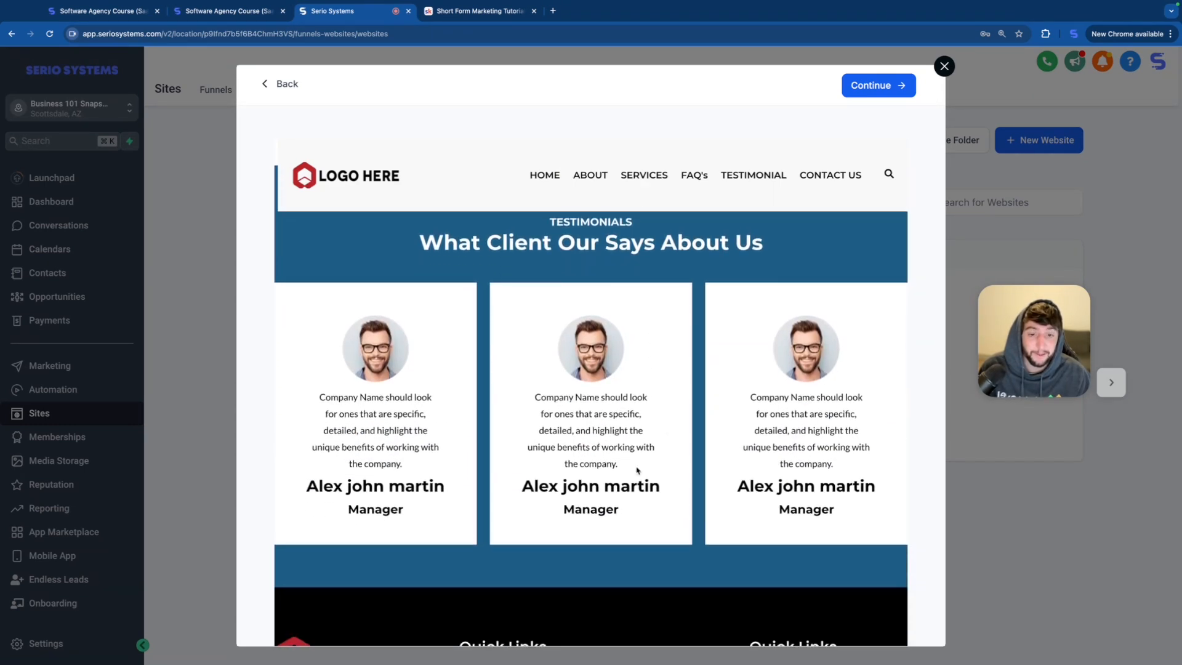
scroll(644, 391, down, 2)
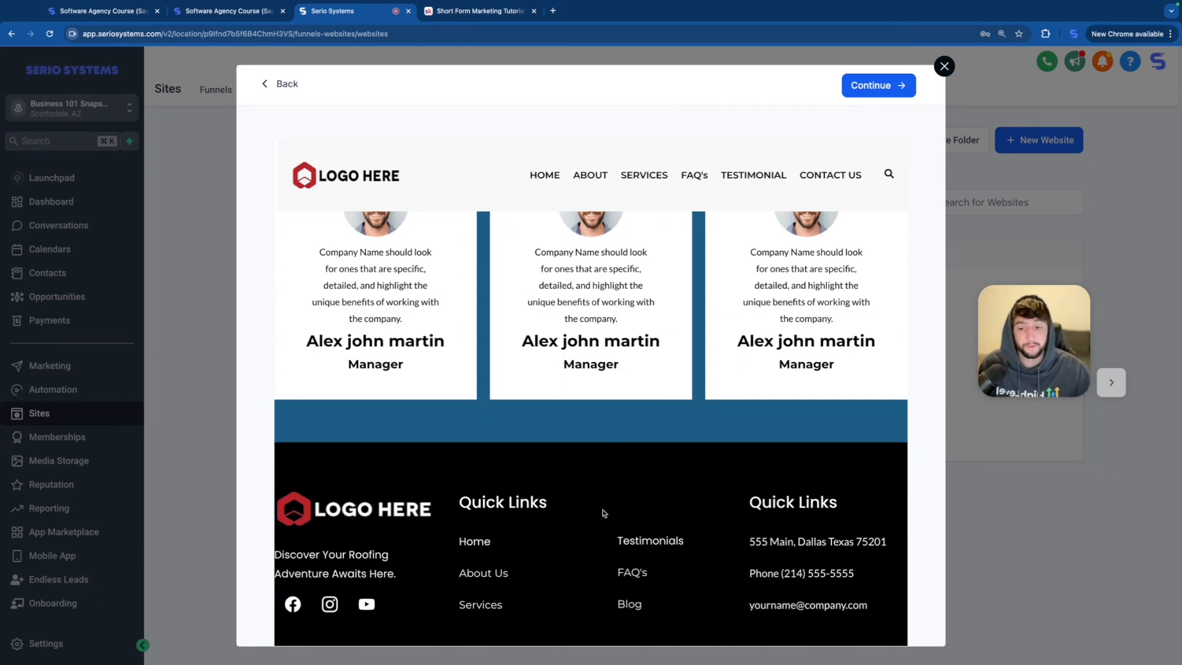
scroll(574, 437, up, 1)
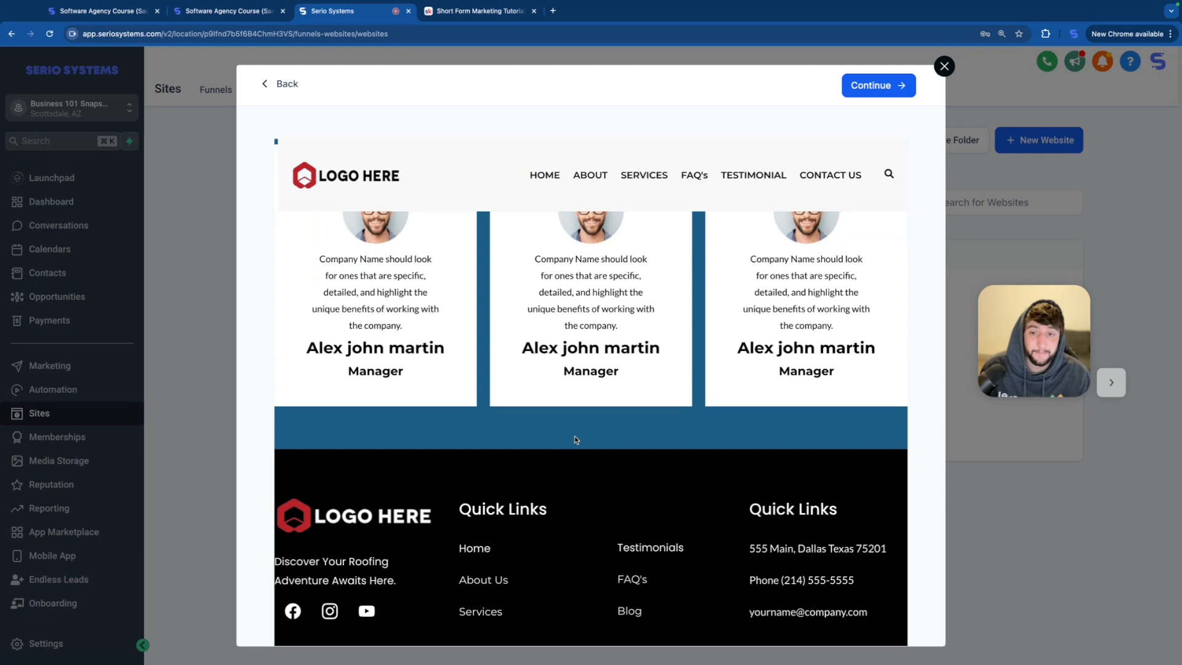
click(900, 89)
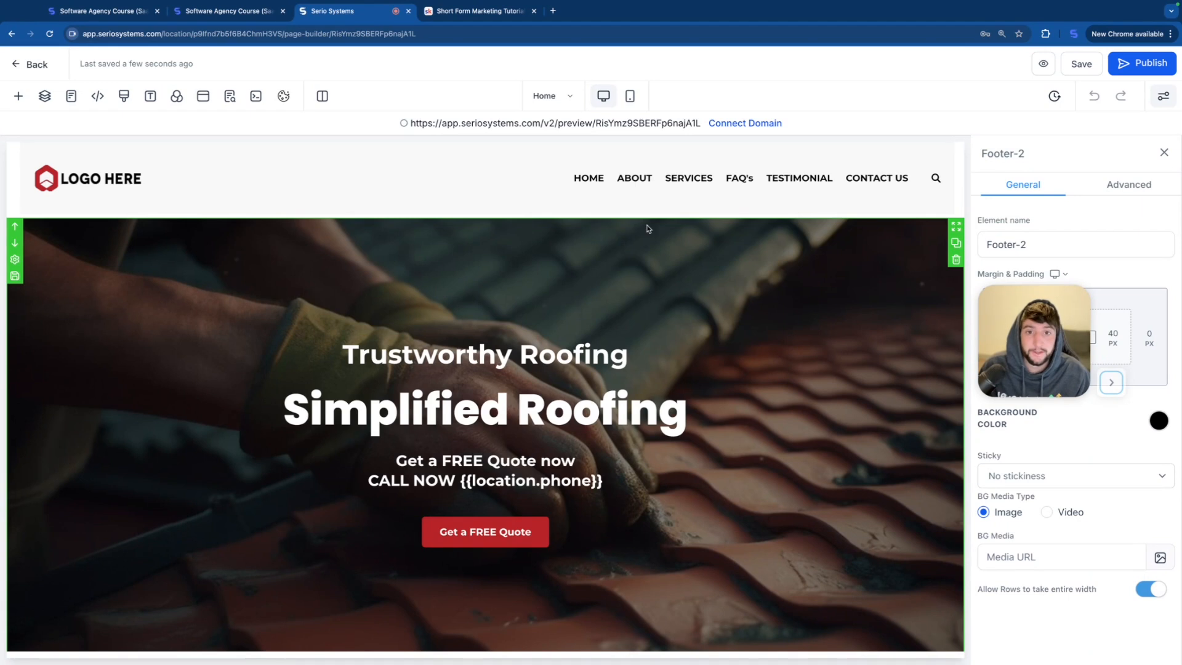
Step: Look through the section templates that can be added to the page
click(18, 97)
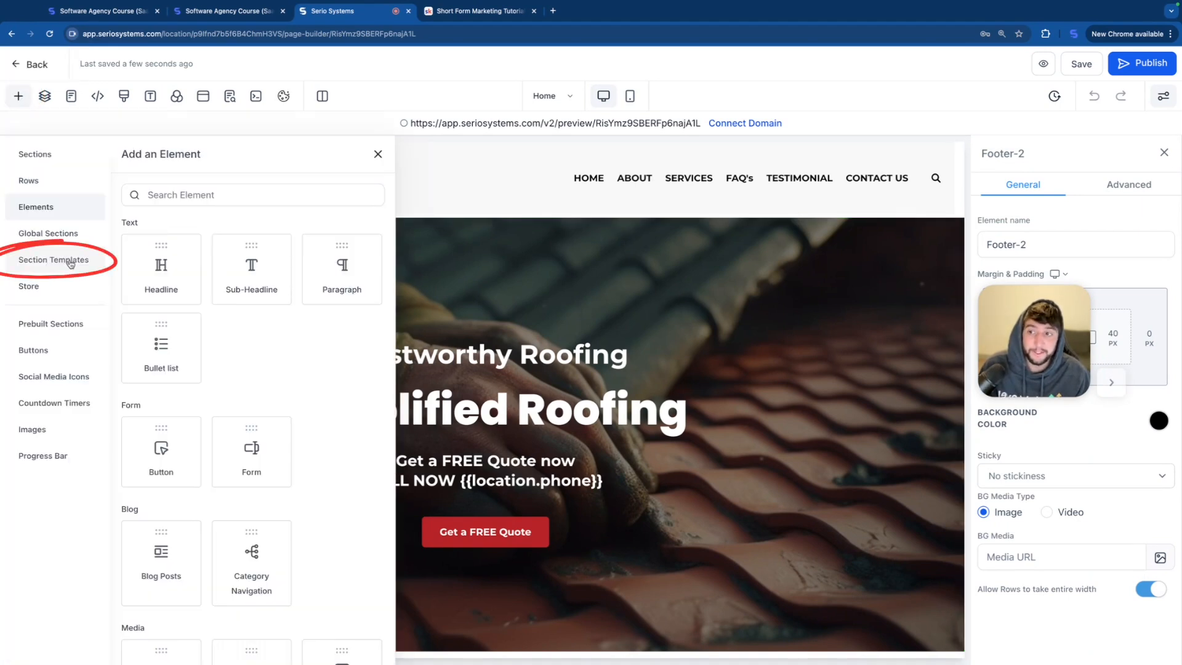
click(69, 263)
scroll(188, 489, down, 2)
scroll(188, 489, up, 2)
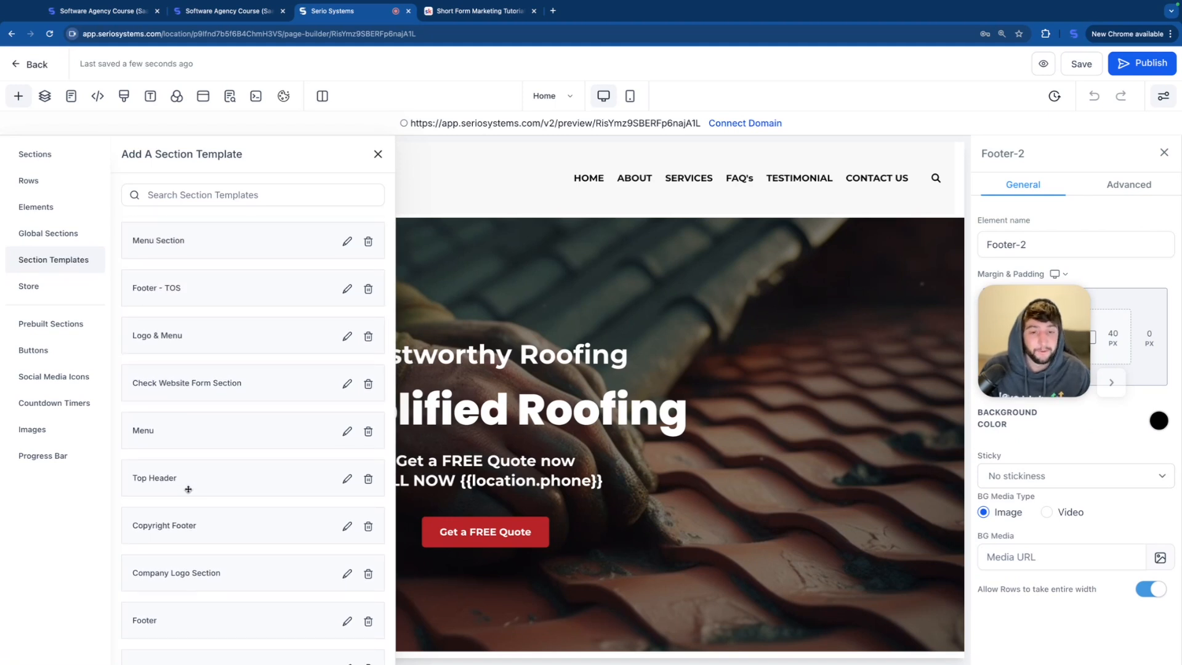
Step: Add a full-width section between the header and the hero section, and place a 2-column row in it
click(48, 157)
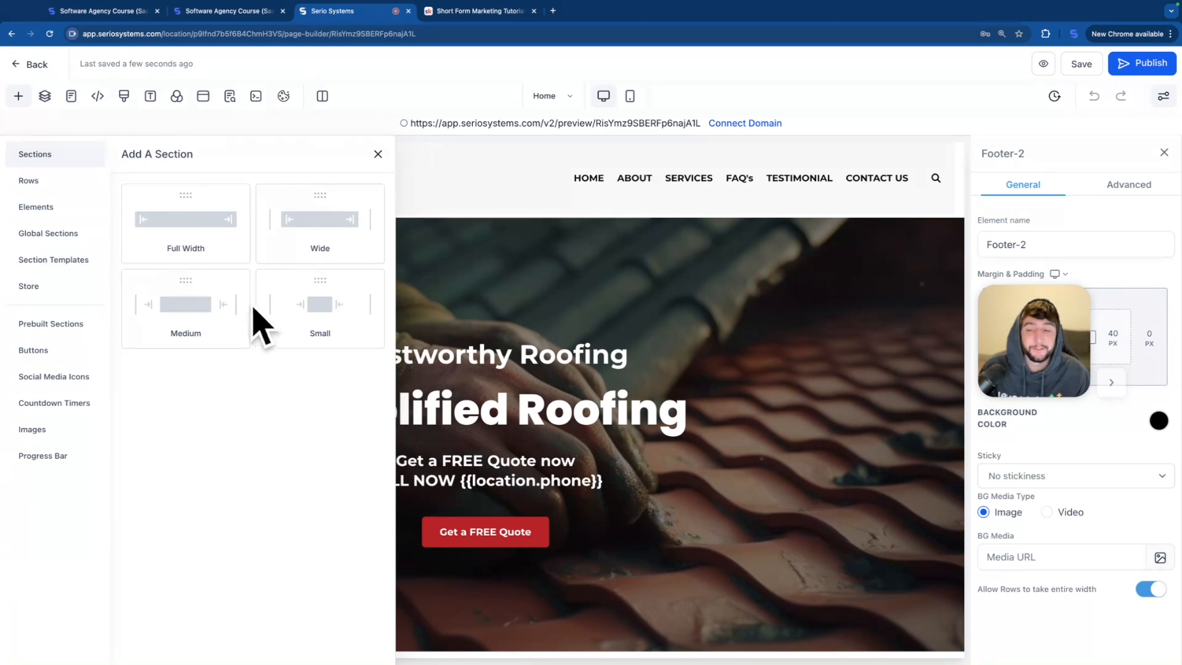
click(191, 237)
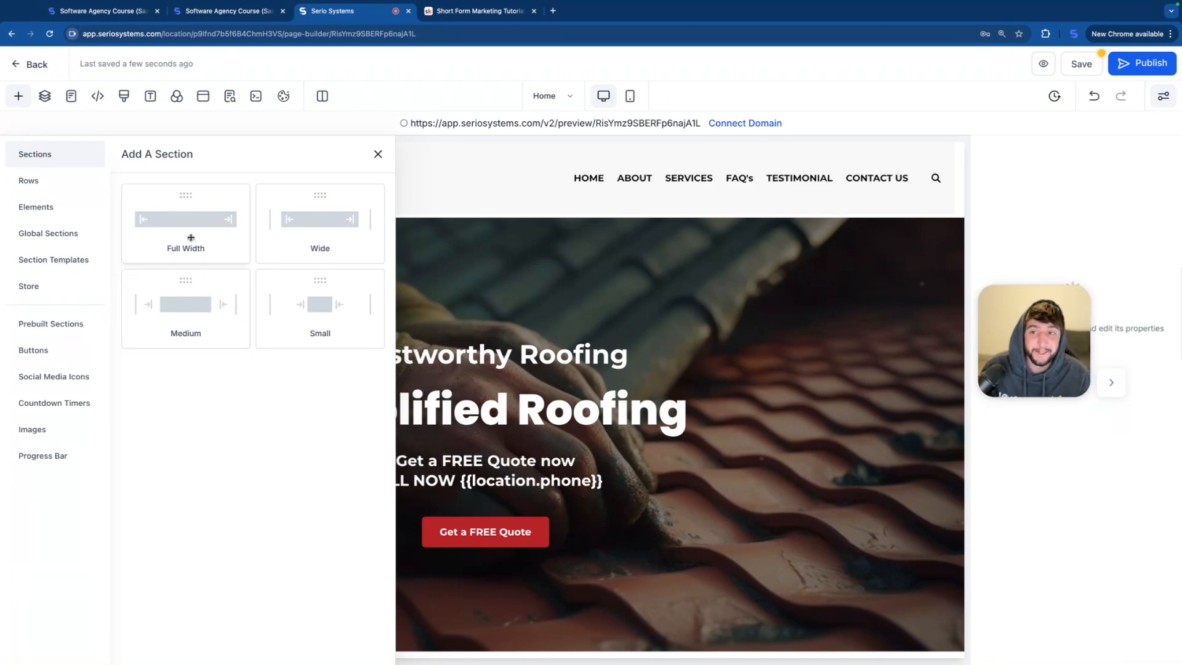
drag(167, 239, 533, 241)
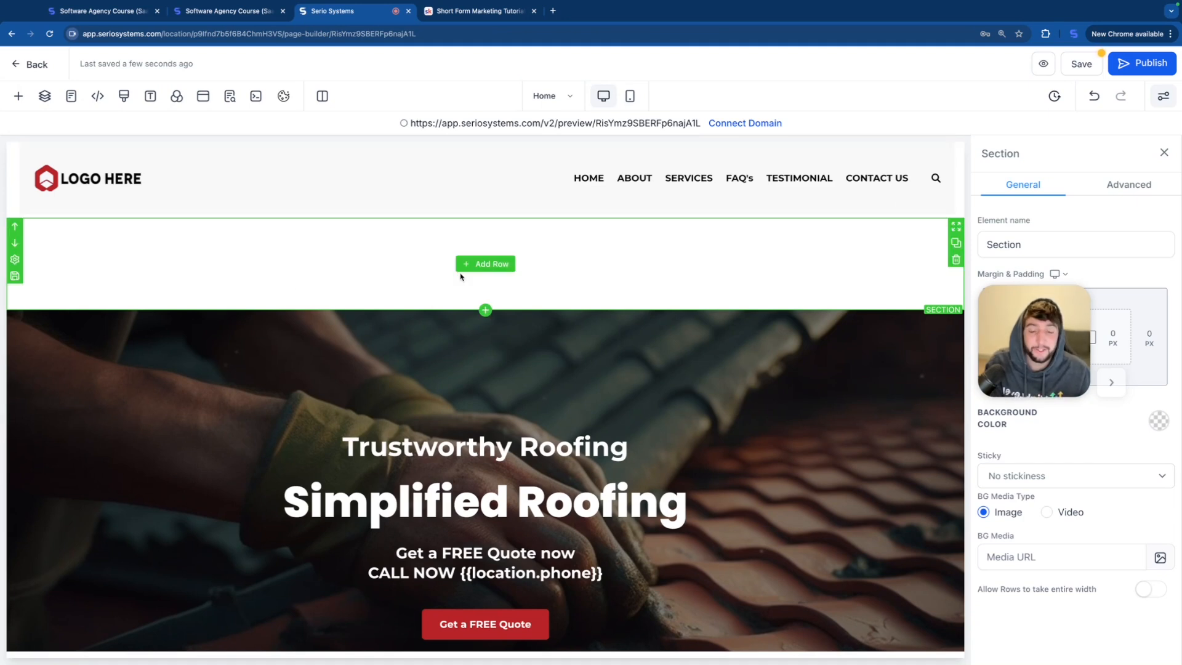
click(481, 265)
drag(338, 224, 514, 248)
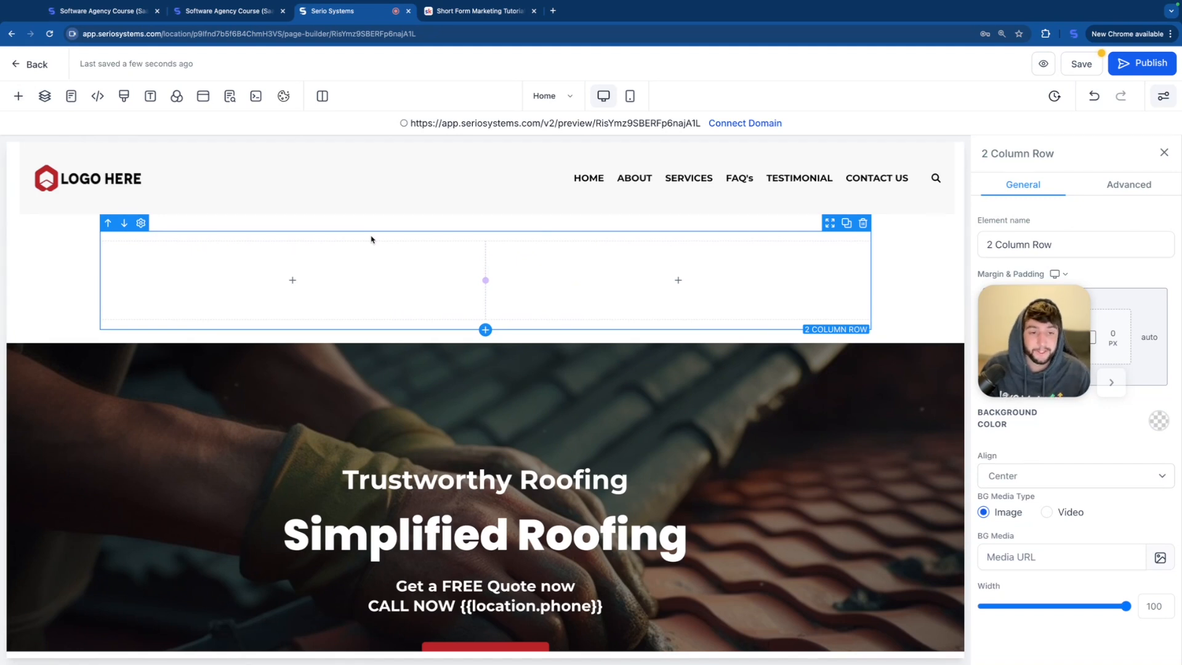
Step: Add a Headline element to the first column of the new row
mouse_move(409, 258)
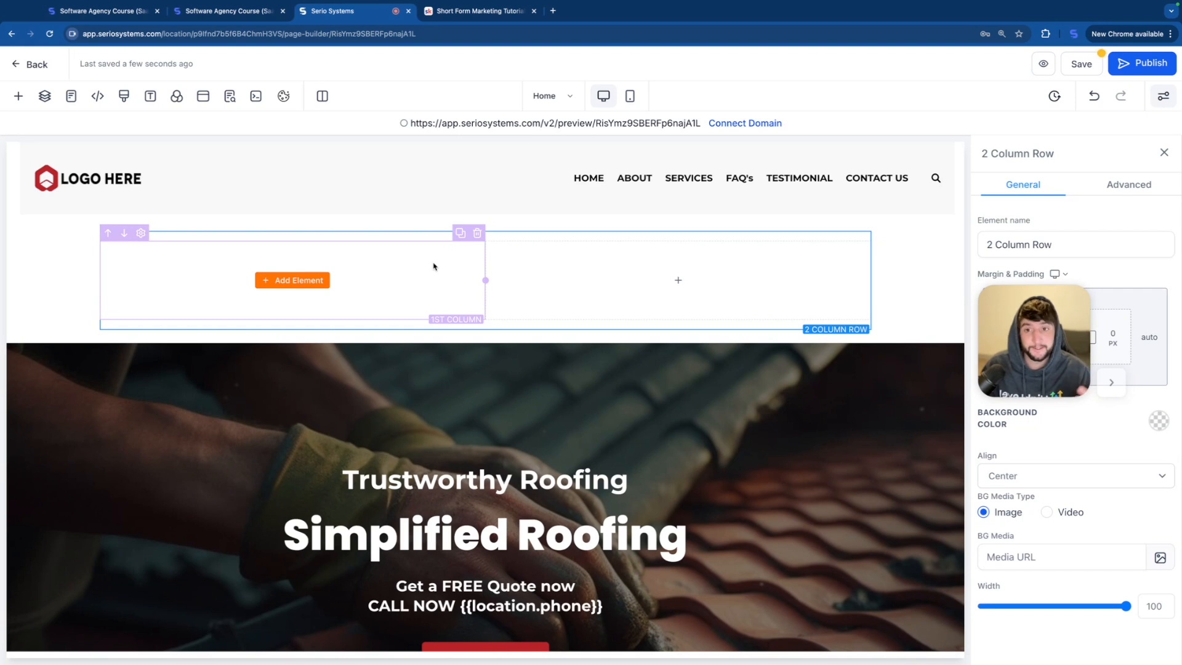
click(293, 285)
scroll(261, 364, down, 1)
scroll(261, 364, up, 1)
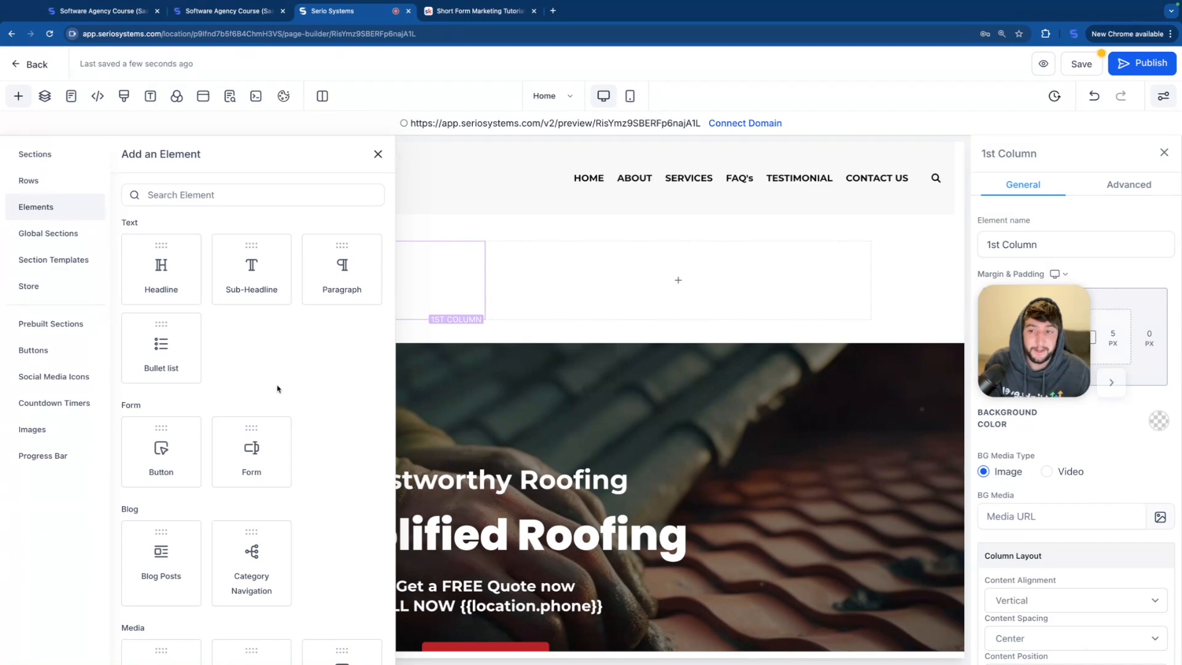
drag(161, 271, 431, 283)
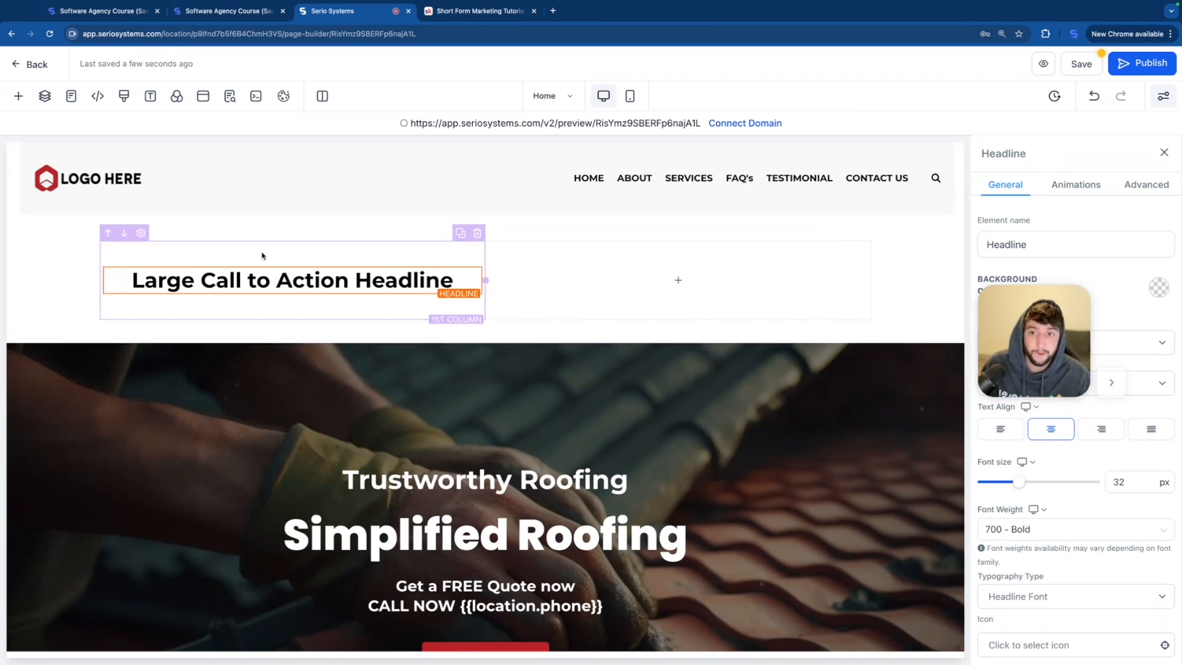
Step: Duplicate the new headline section, delete both copies, and undo the last deletion
click(862, 231)
click(956, 244)
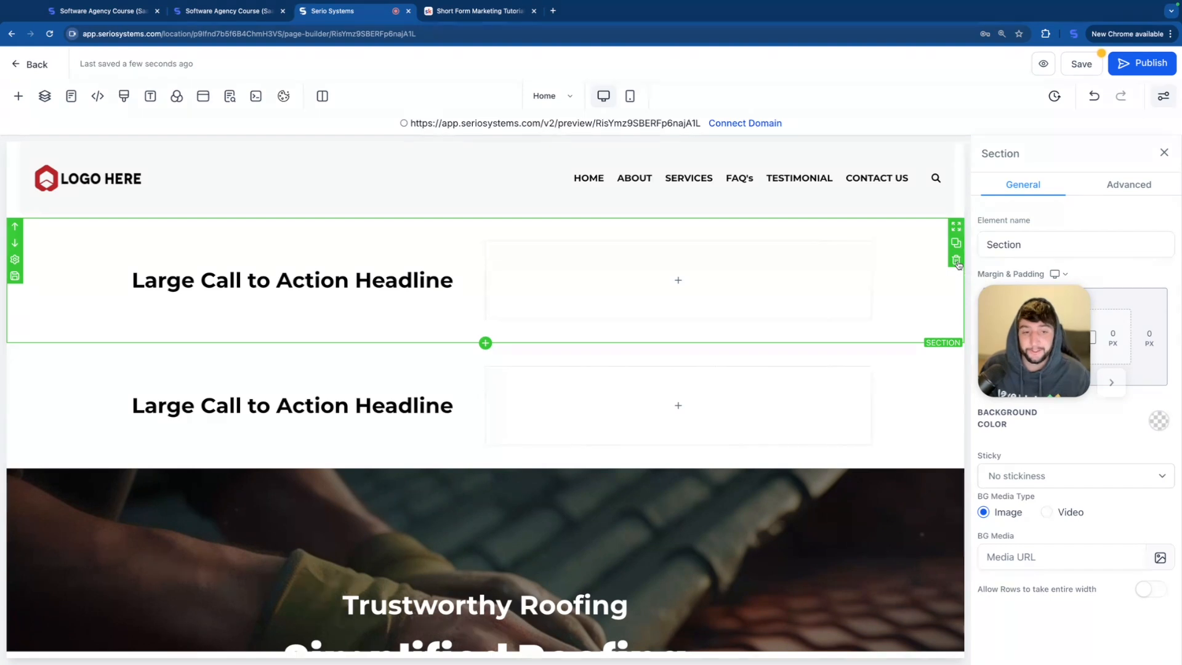
click(956, 260)
click(956, 260)
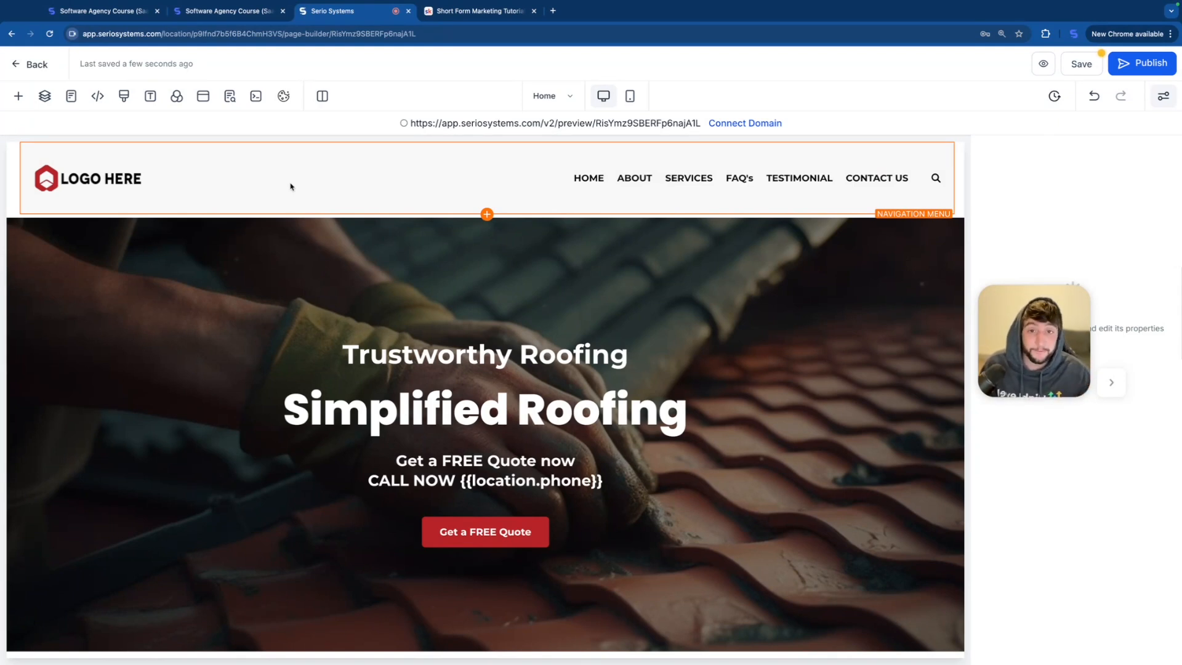
click(19, 96)
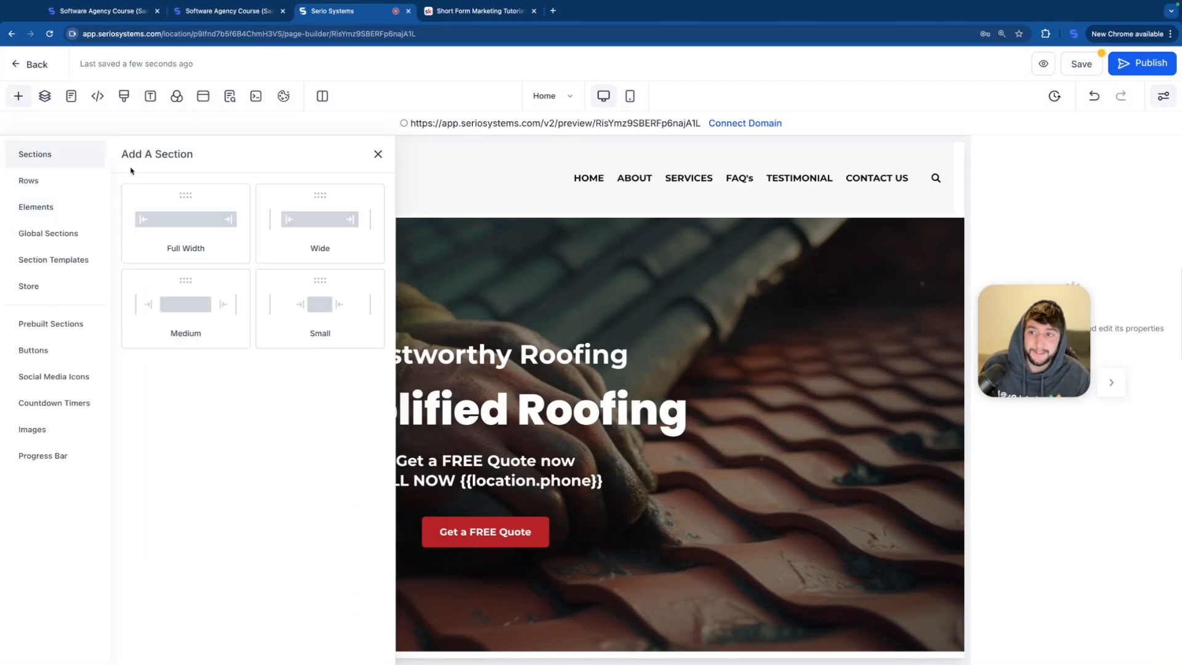
click(1094, 96)
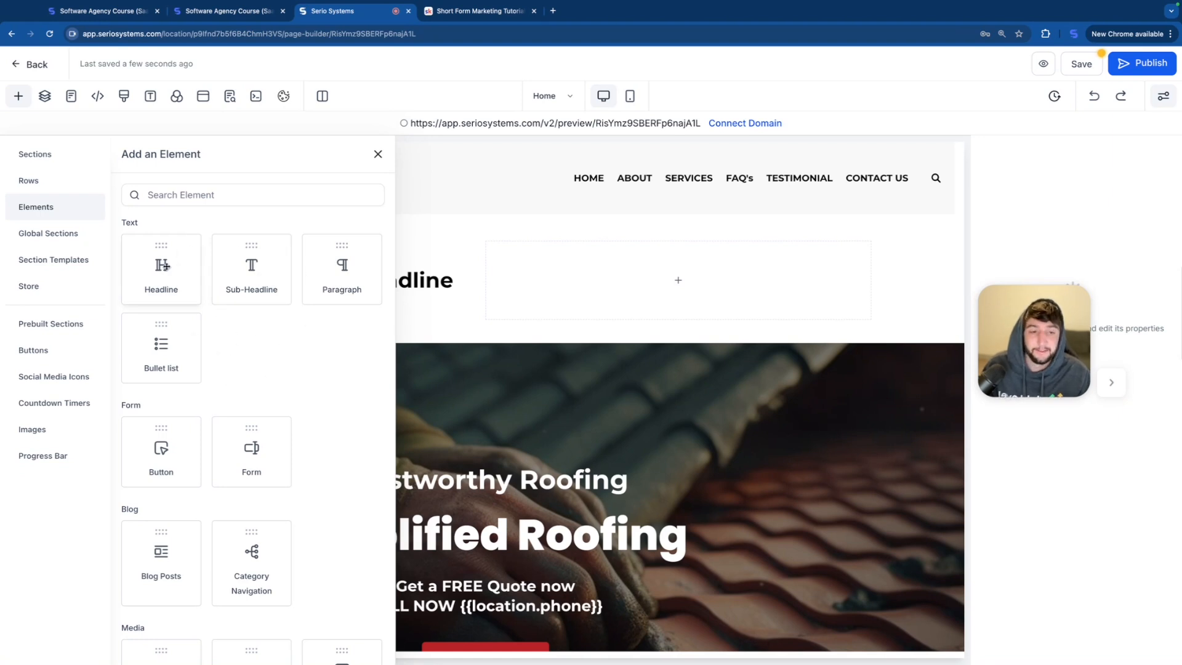
Step: Add a Sub-Headline element under the headline and replace its text with "hello this is" followed by the presenter's first name
drag(250, 303, 375, 319)
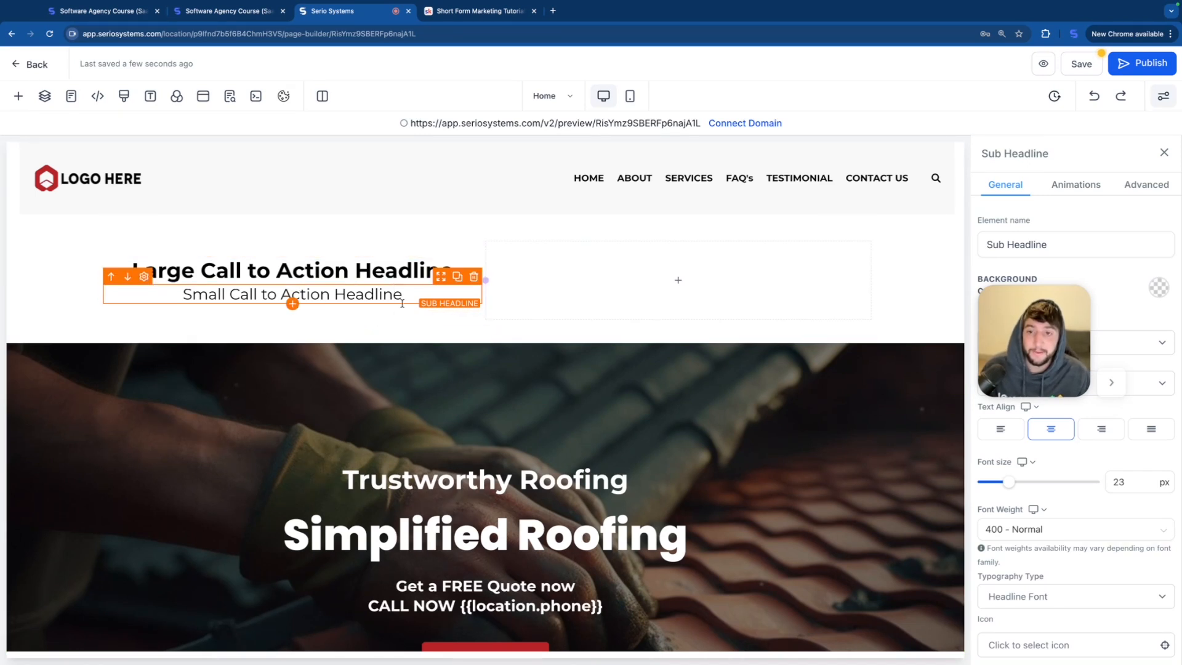
drag(407, 296, 160, 296)
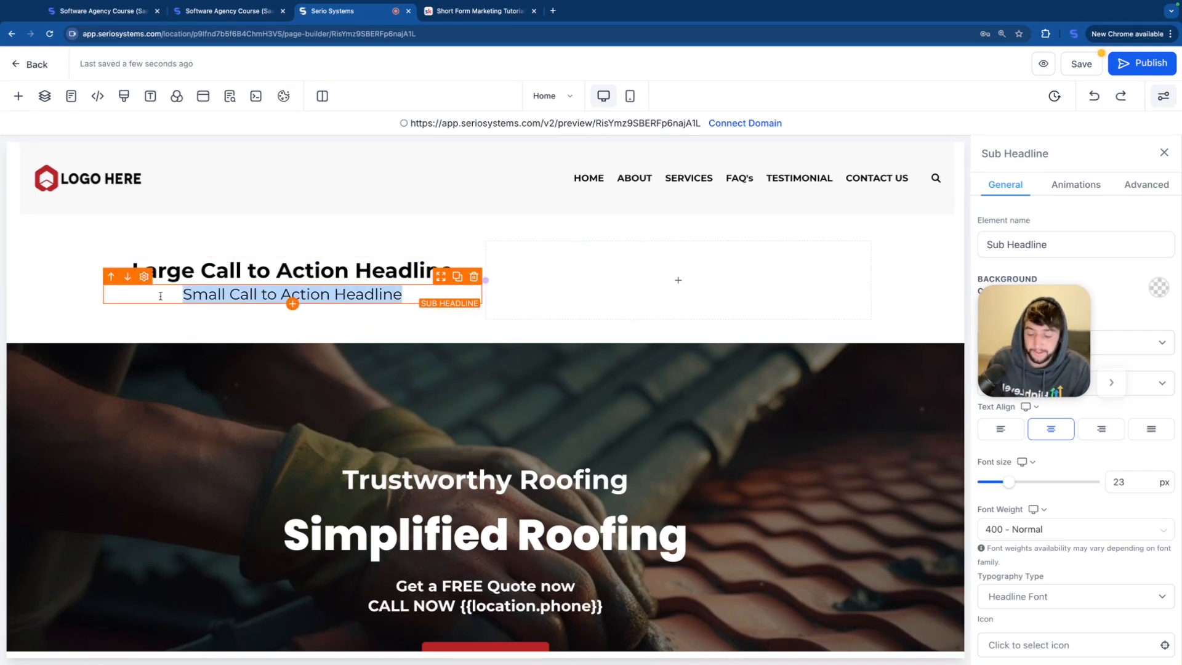
text(hello this is Dominic)
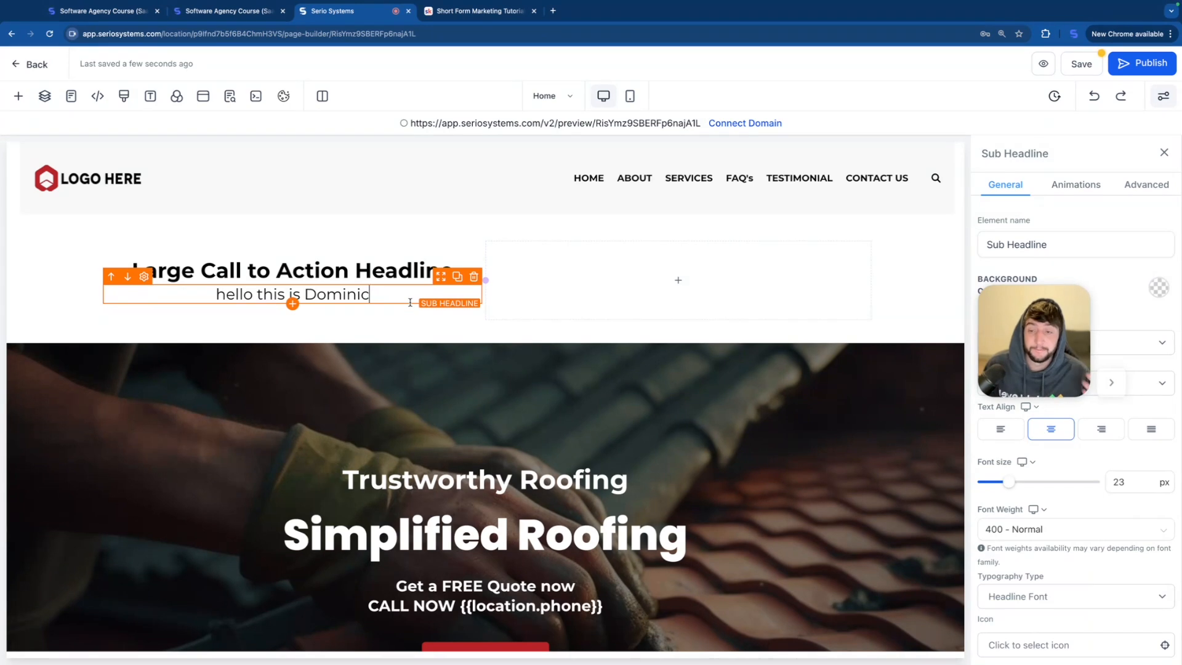
Step: Add a Paragraph element under the sub-headline and give it a dark red background color
click(293, 304)
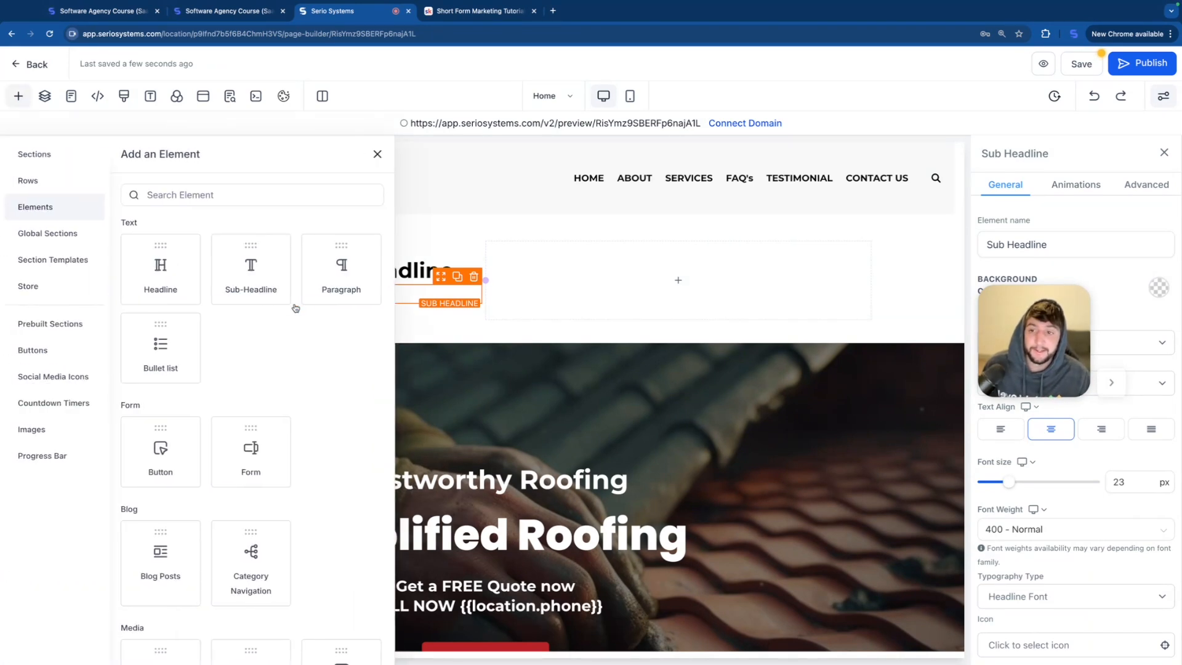
drag(350, 271, 399, 348)
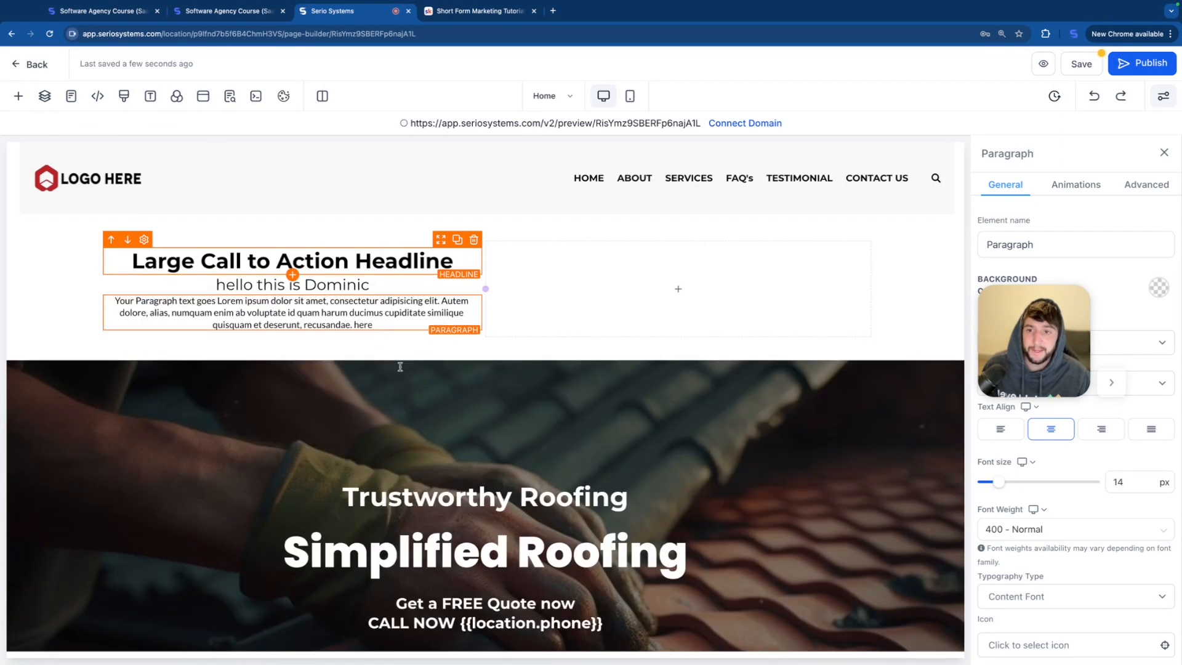
triple_click(395, 321)
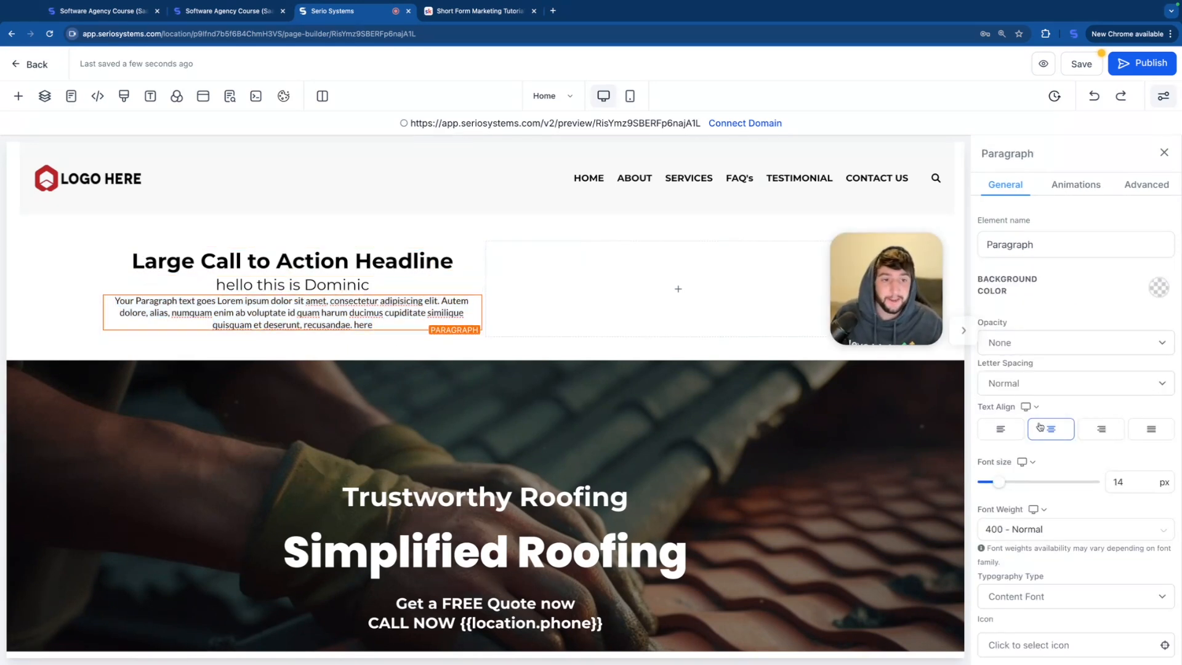
click(1158, 288)
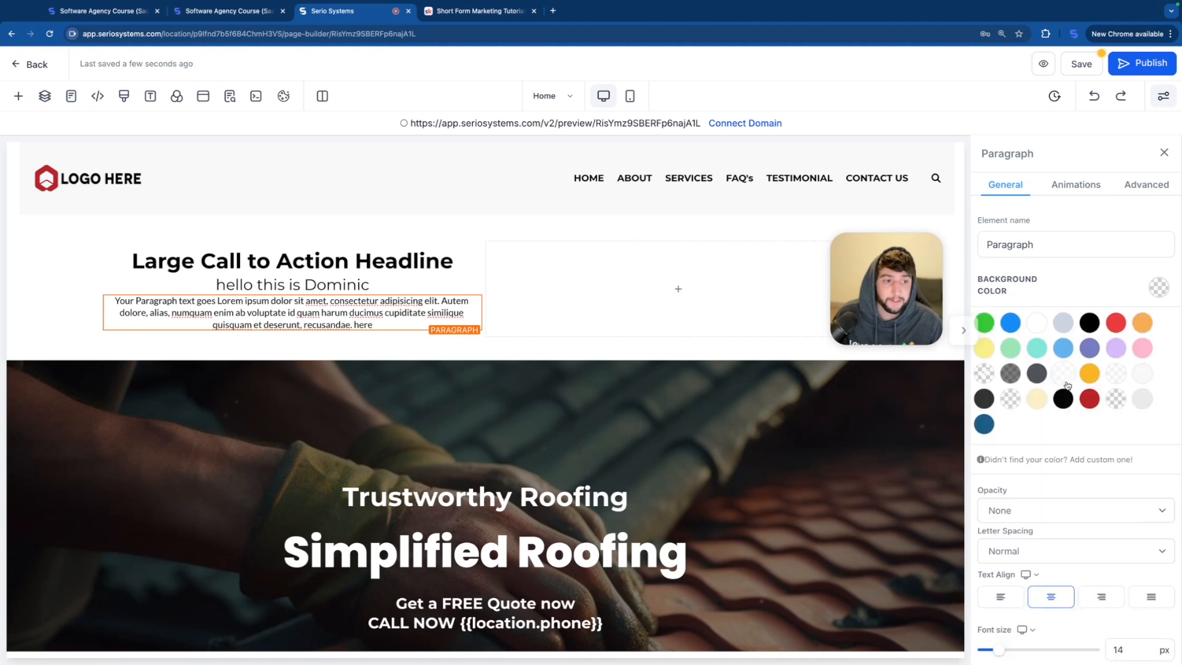
click(1089, 401)
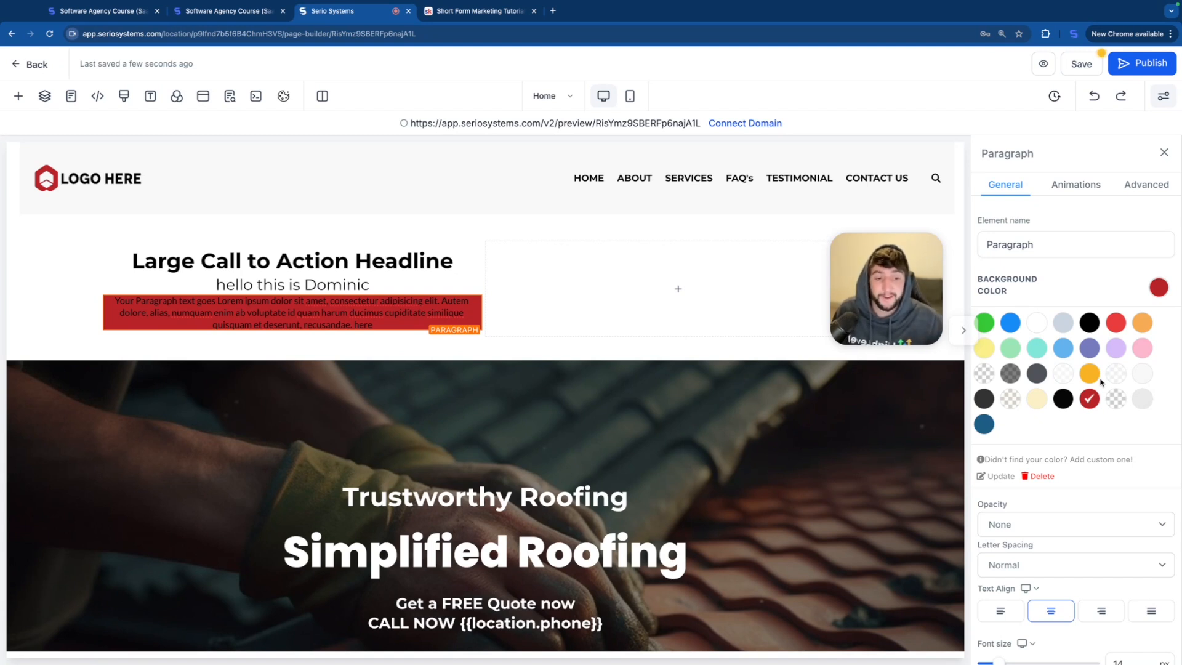
Step: Try the Heavy Fade opacity on the paragraph and restore it to None
scroll(1101, 382, down, 5)
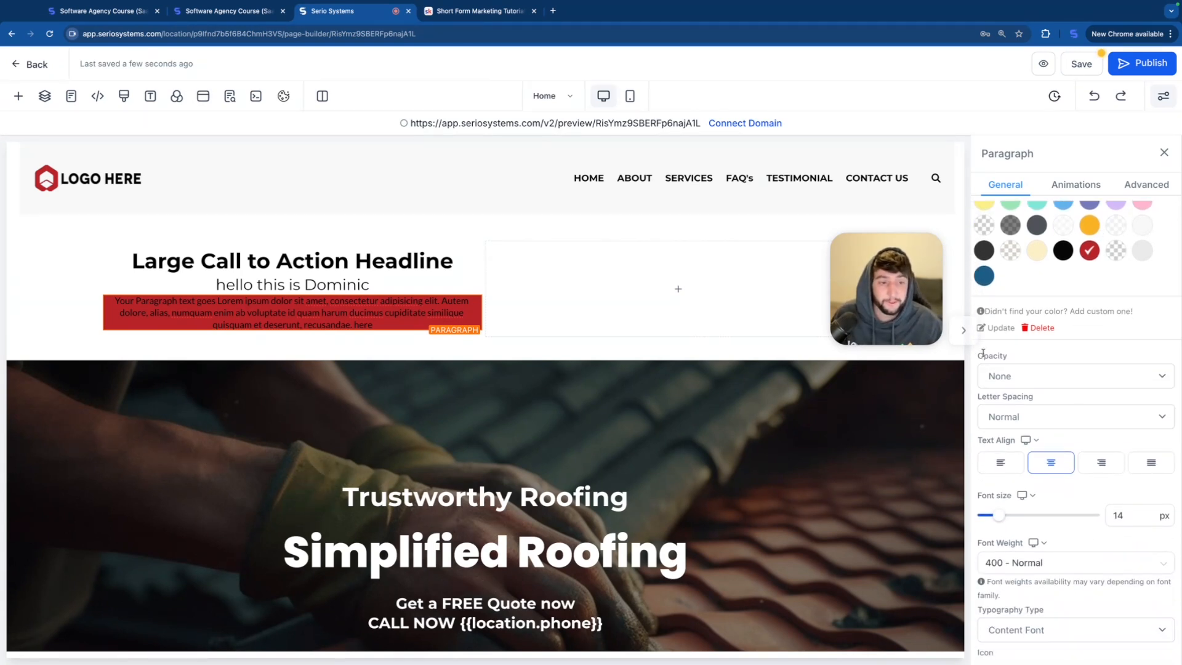
click(1022, 375)
click(1019, 421)
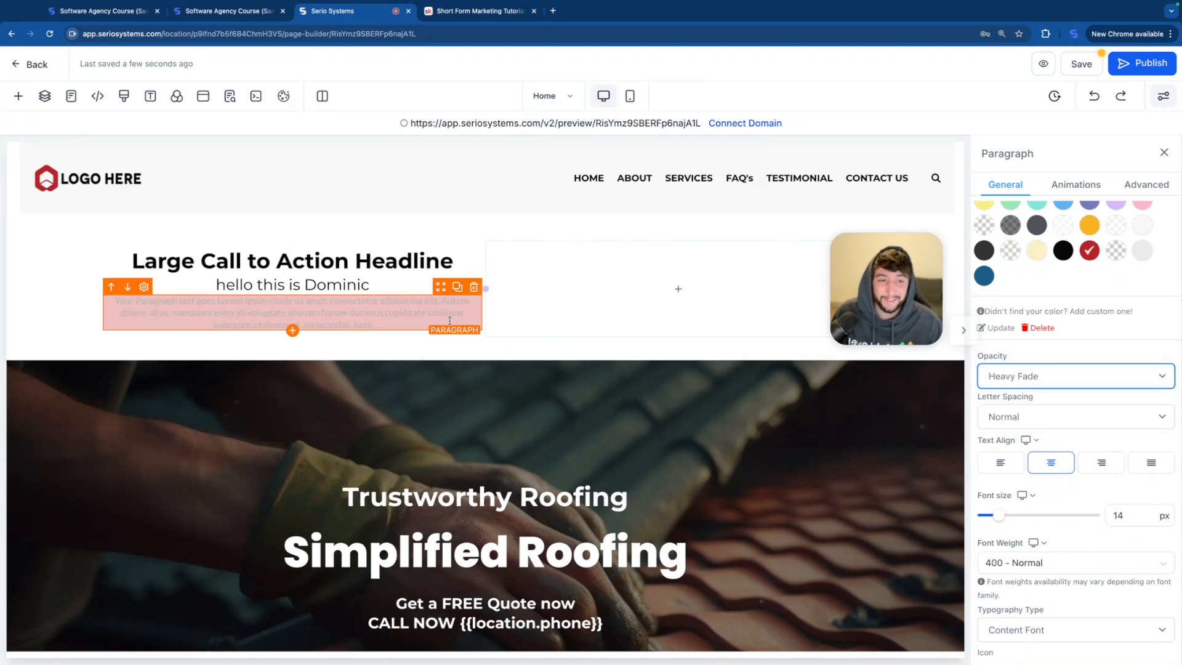
click(1028, 374)
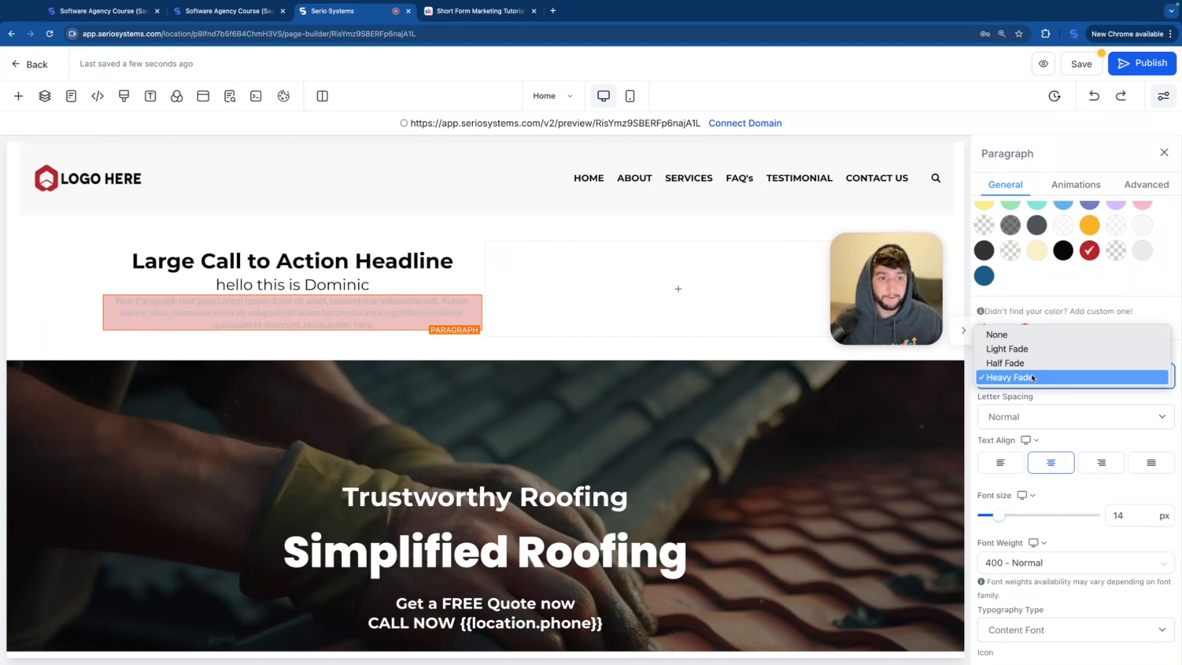
click(1024, 339)
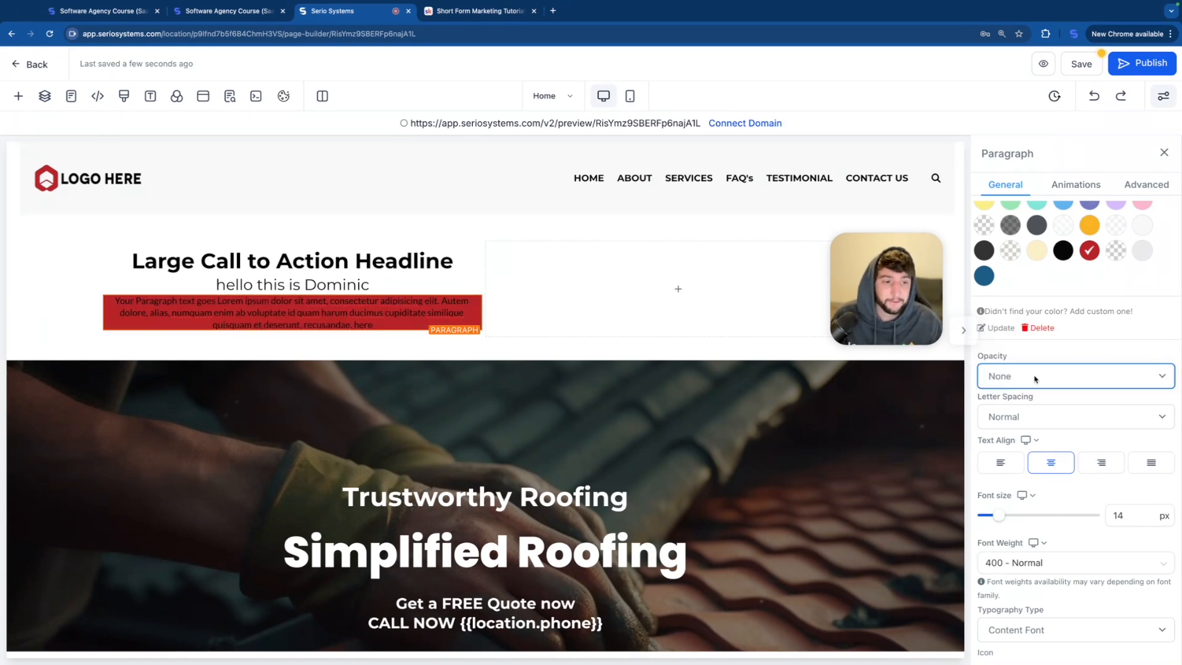
Step: Try 3px letter spacing on the paragraph and set it back to Normal
scroll(1025, 411, down, 1)
click(1020, 411)
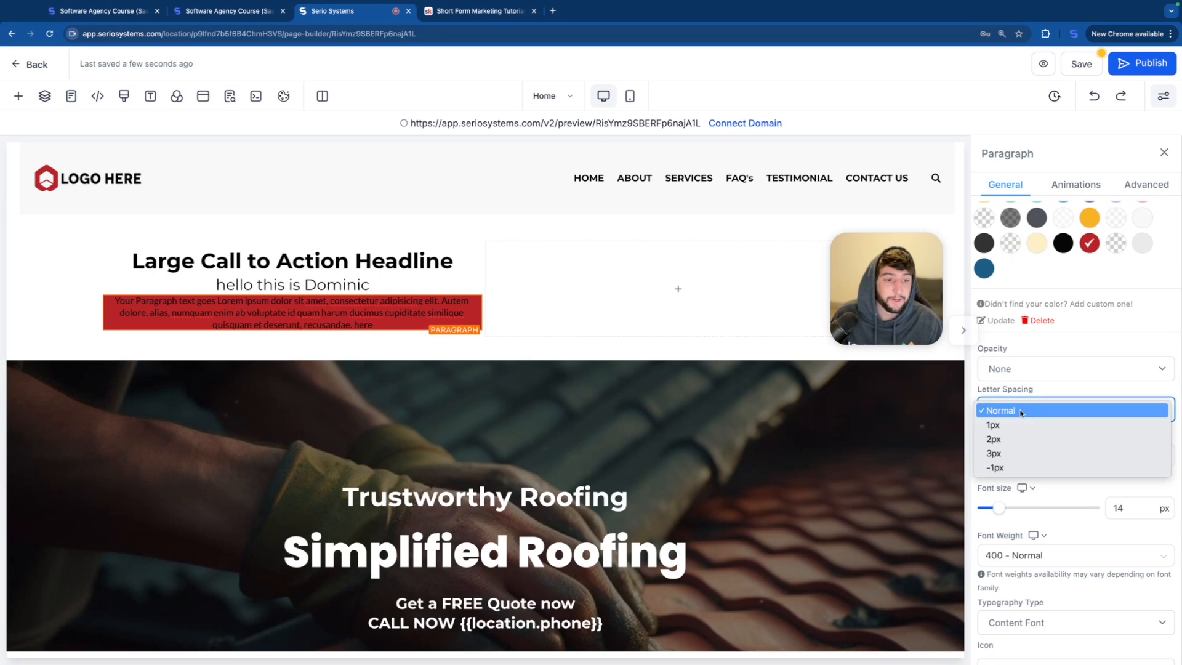
click(993, 453)
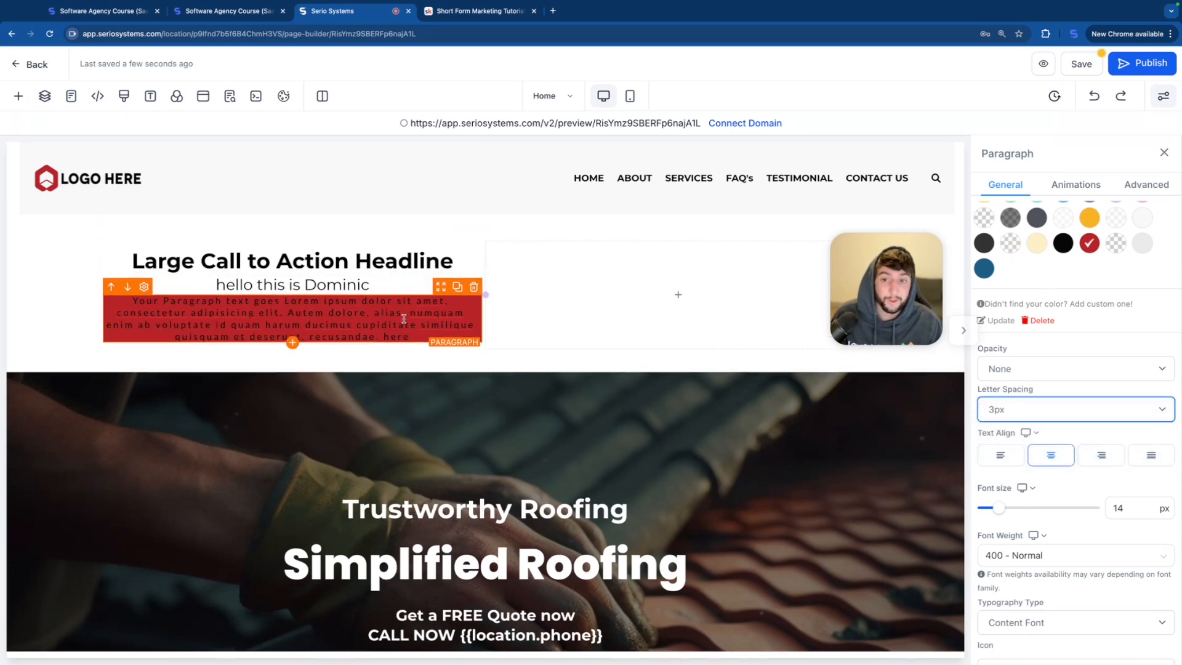
click(1024, 410)
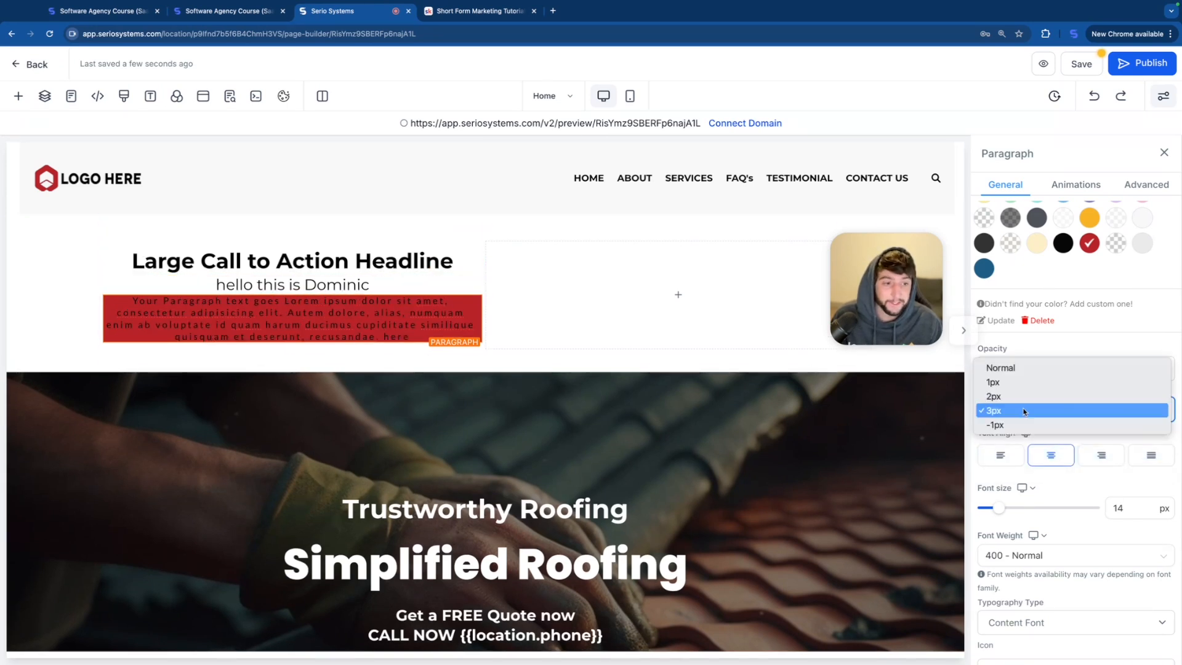
click(1011, 369)
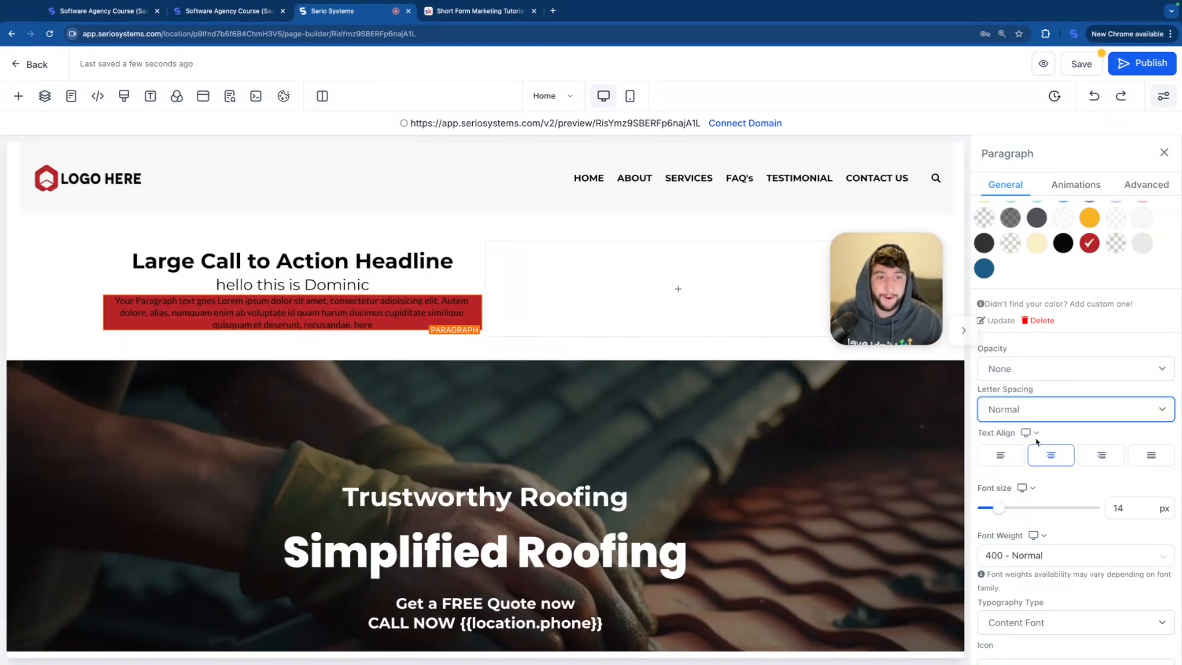
Step: Try left alignment on the paragraph text and return it to centered
scroll(521, 357, down, 3)
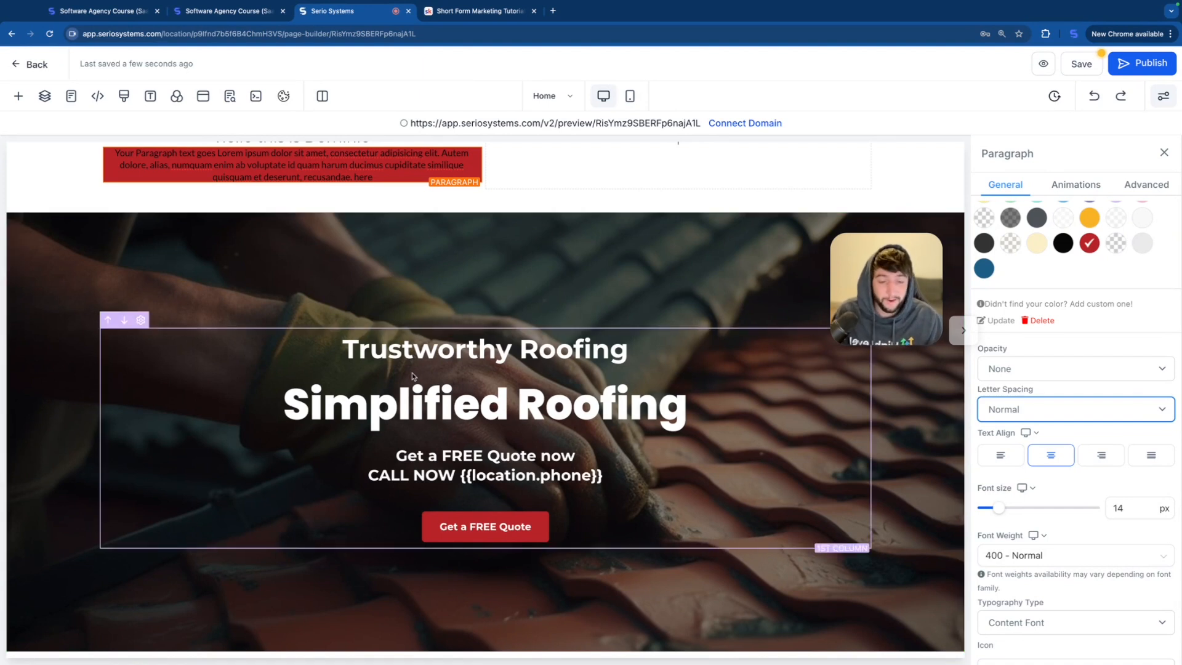
scroll(500, 234, up, 1)
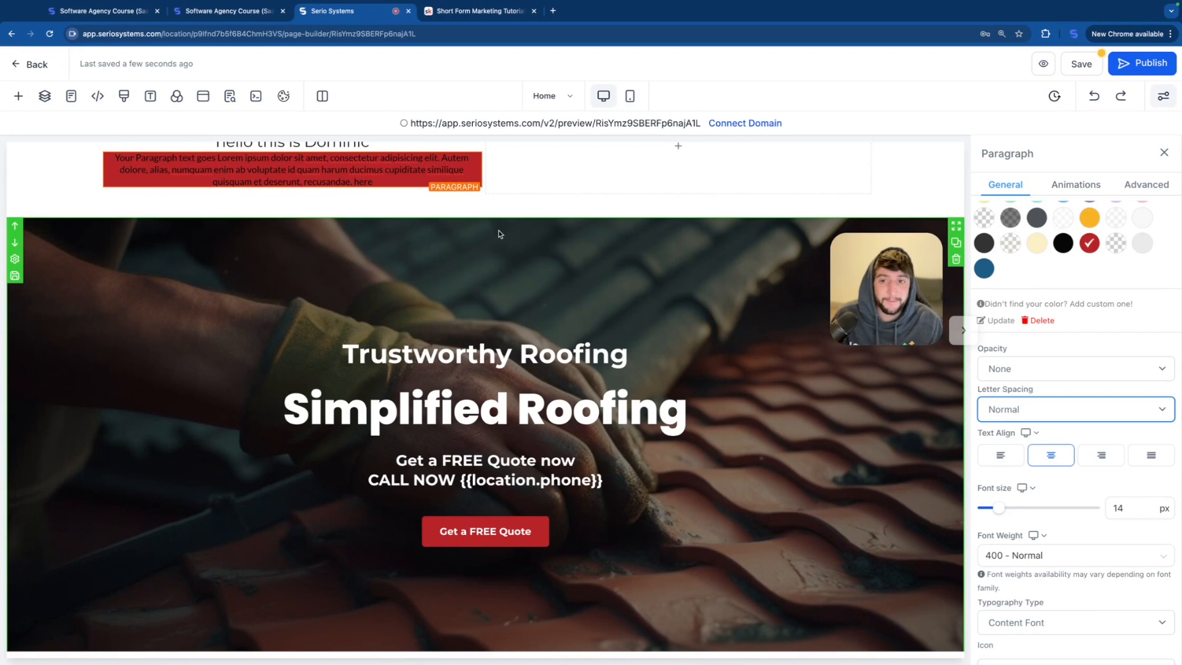
scroll(499, 234, up, 3)
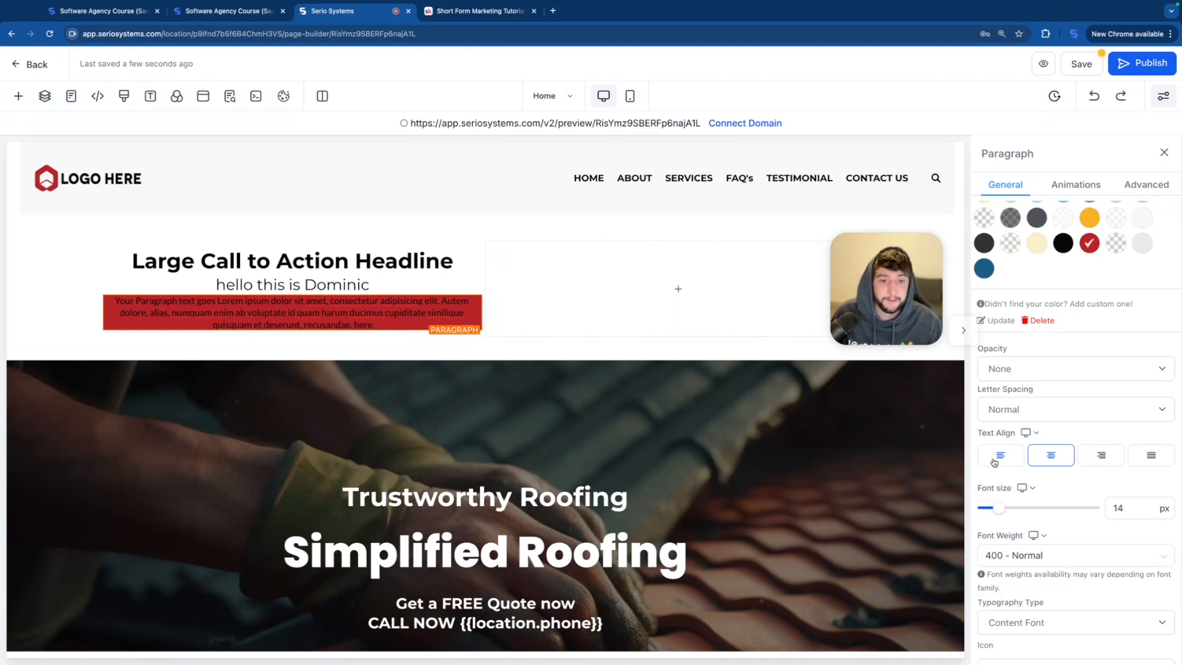
click(993, 460)
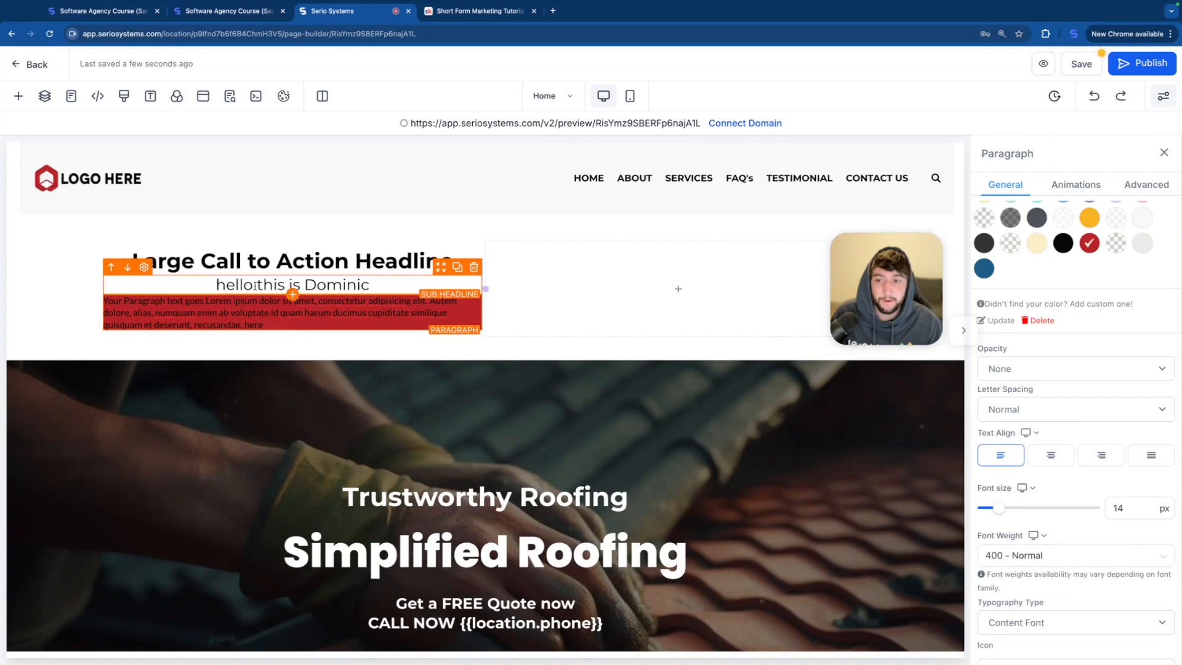
click(1050, 456)
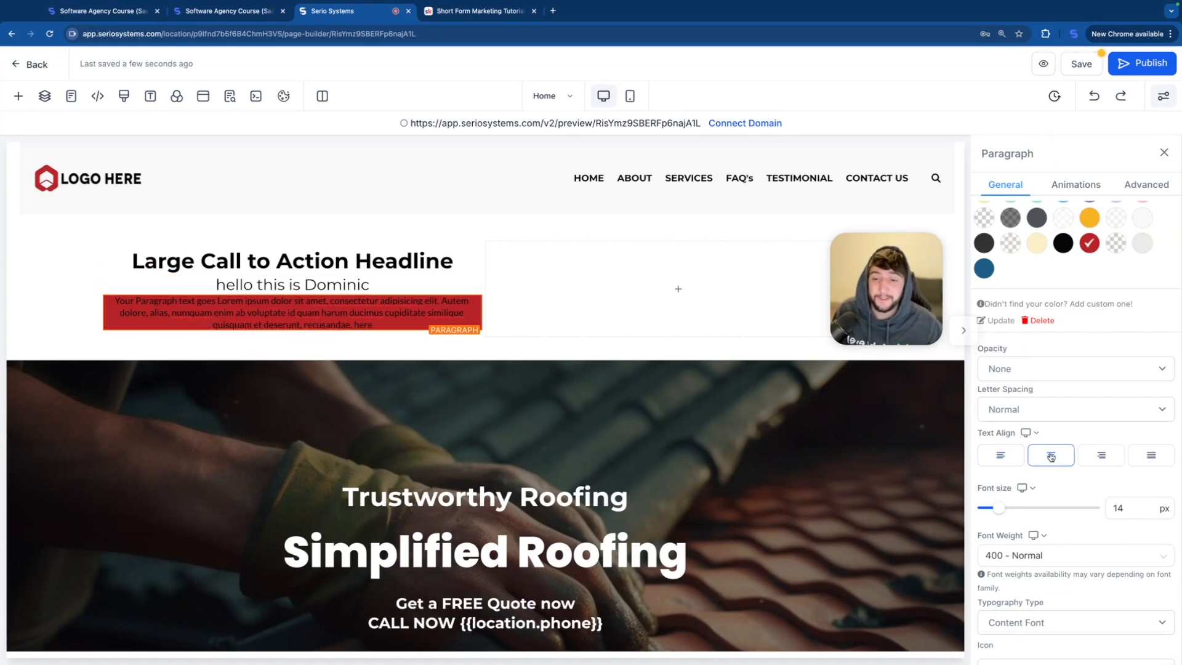
Step: Enlarge the paragraph's font size to 40 px as a trial, and reduce it to 17 px
scroll(1063, 479, down, 2)
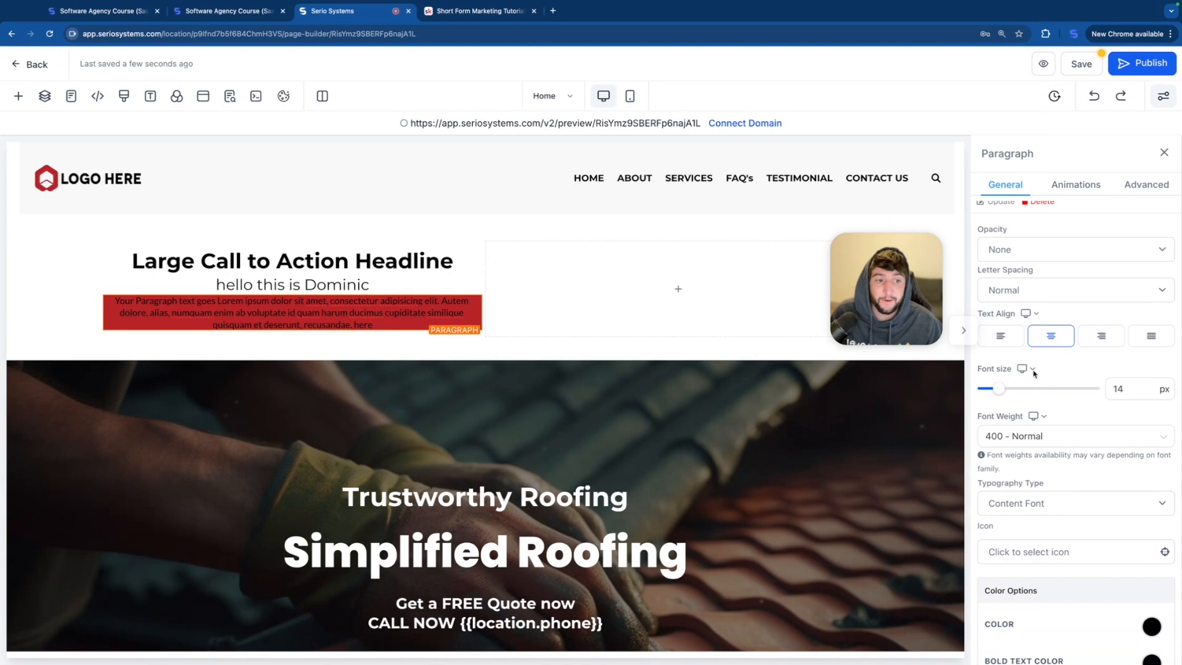
click(1032, 370)
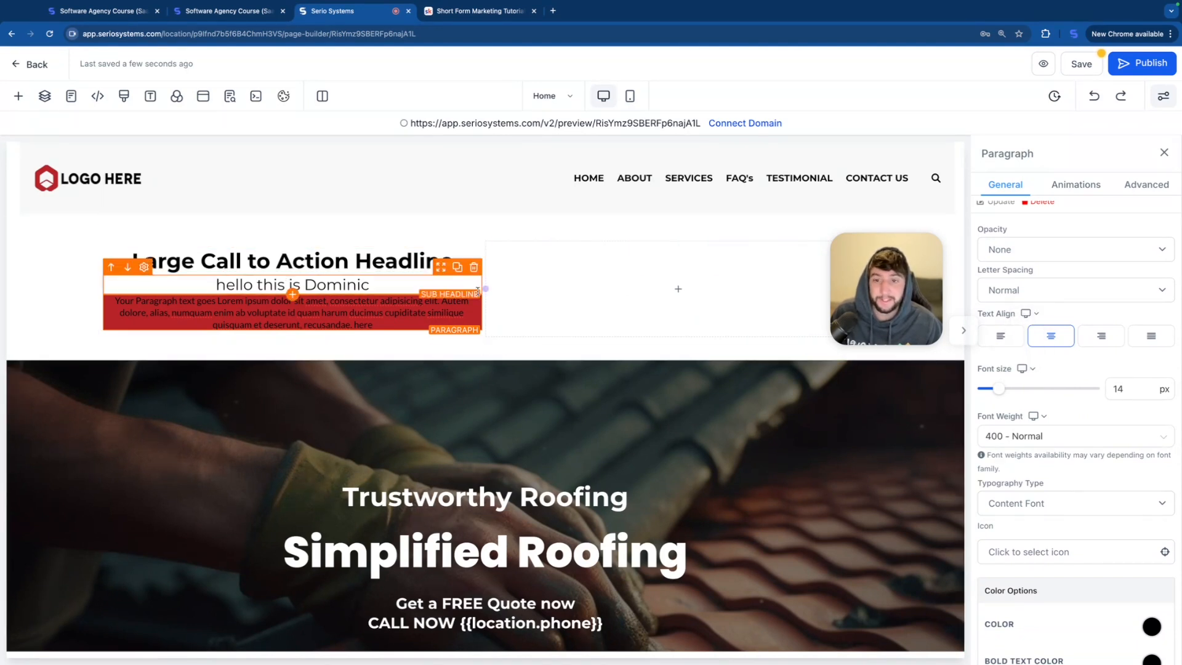
drag(998, 388, 1027, 389)
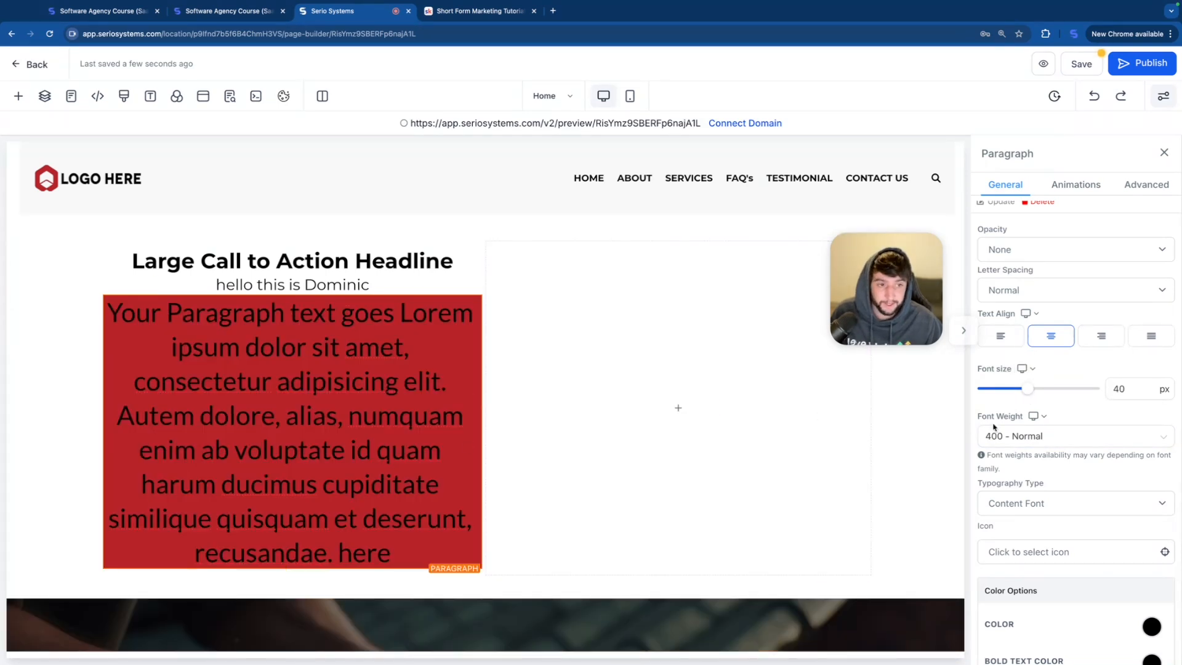
drag(1028, 396, 1003, 390)
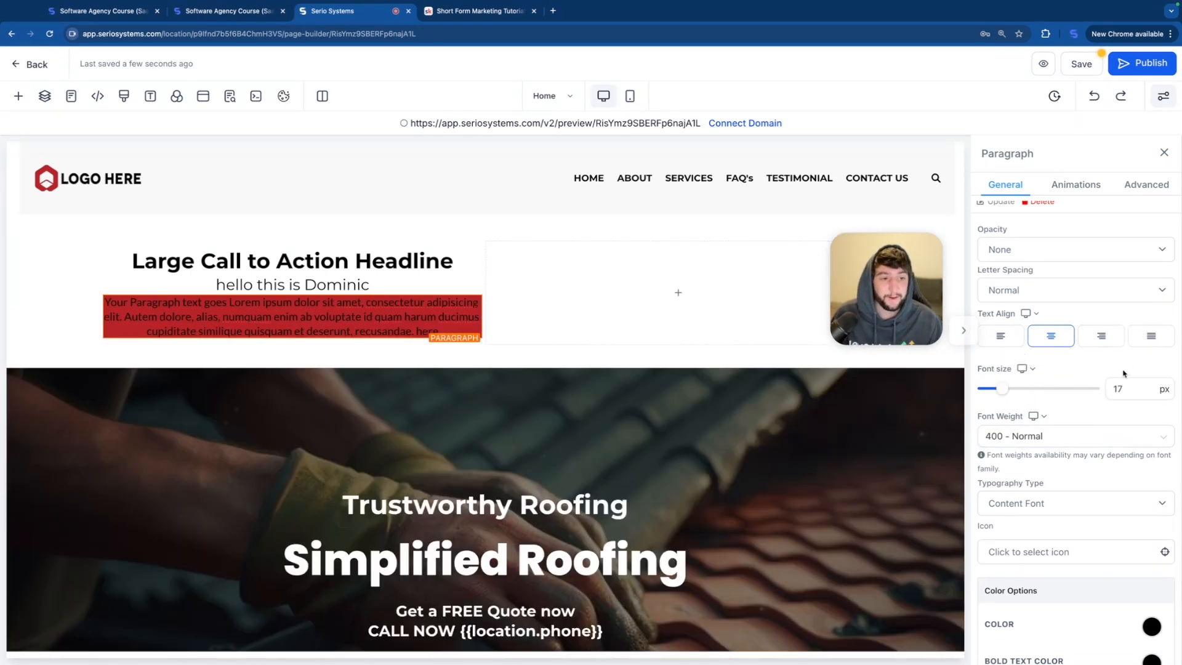
Step: Set the paragraph's font weight to 800 - Extra Bold
scroll(1077, 405, down, 3)
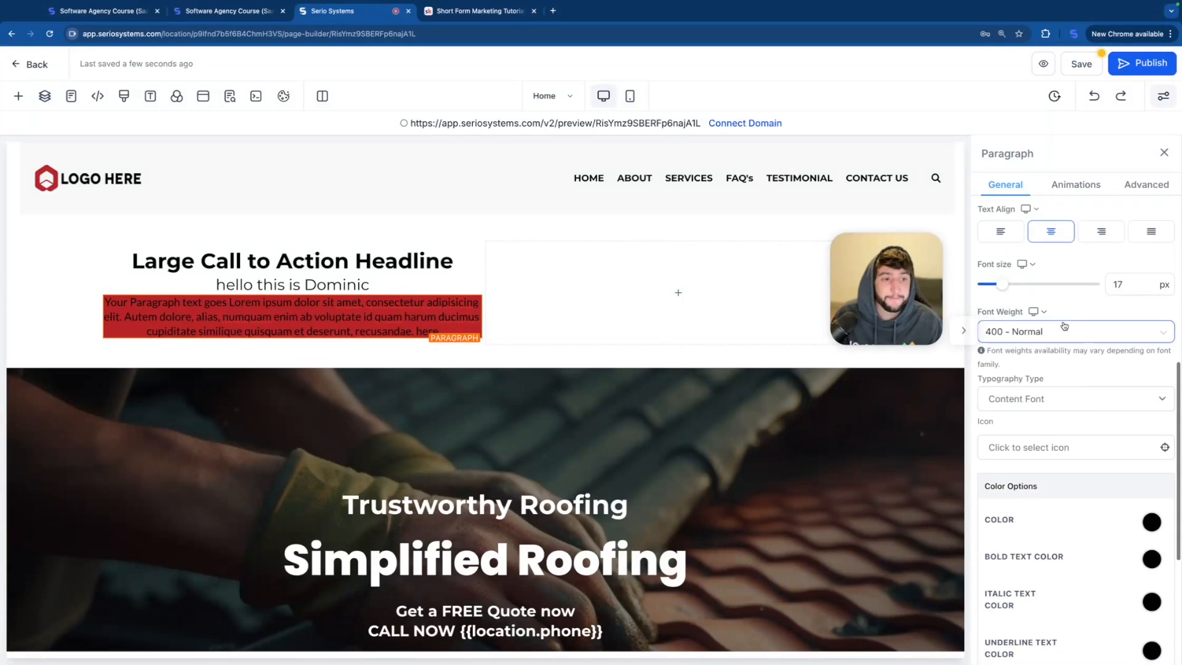
click(1068, 335)
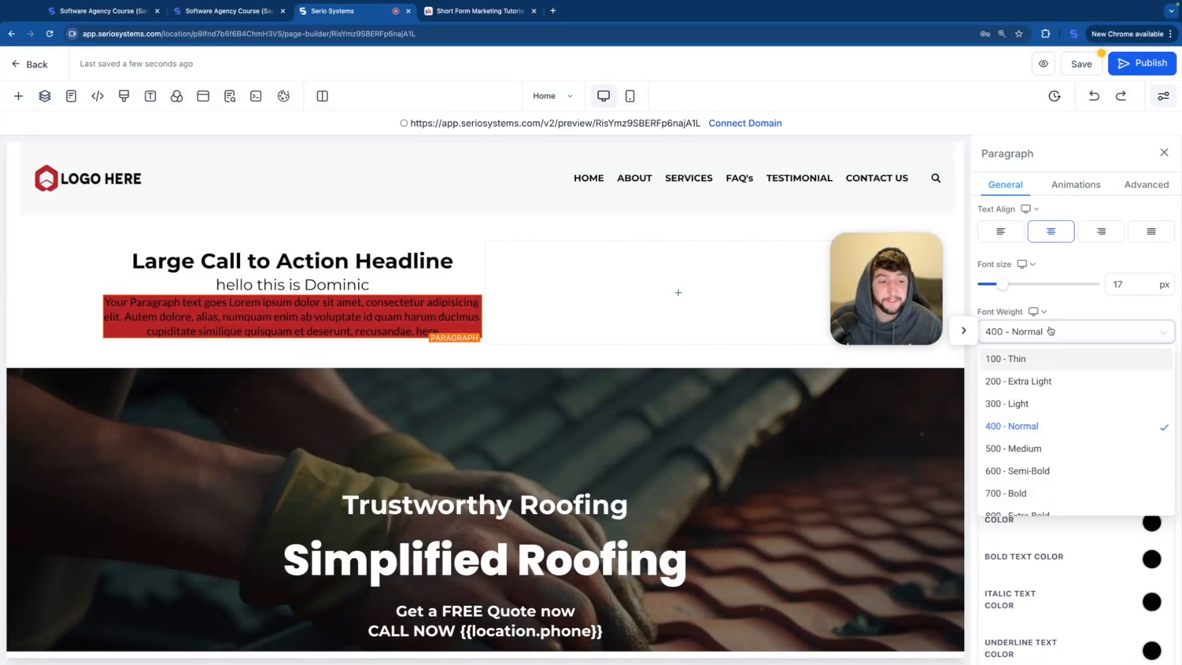
scroll(1041, 455, down, 2)
click(1020, 486)
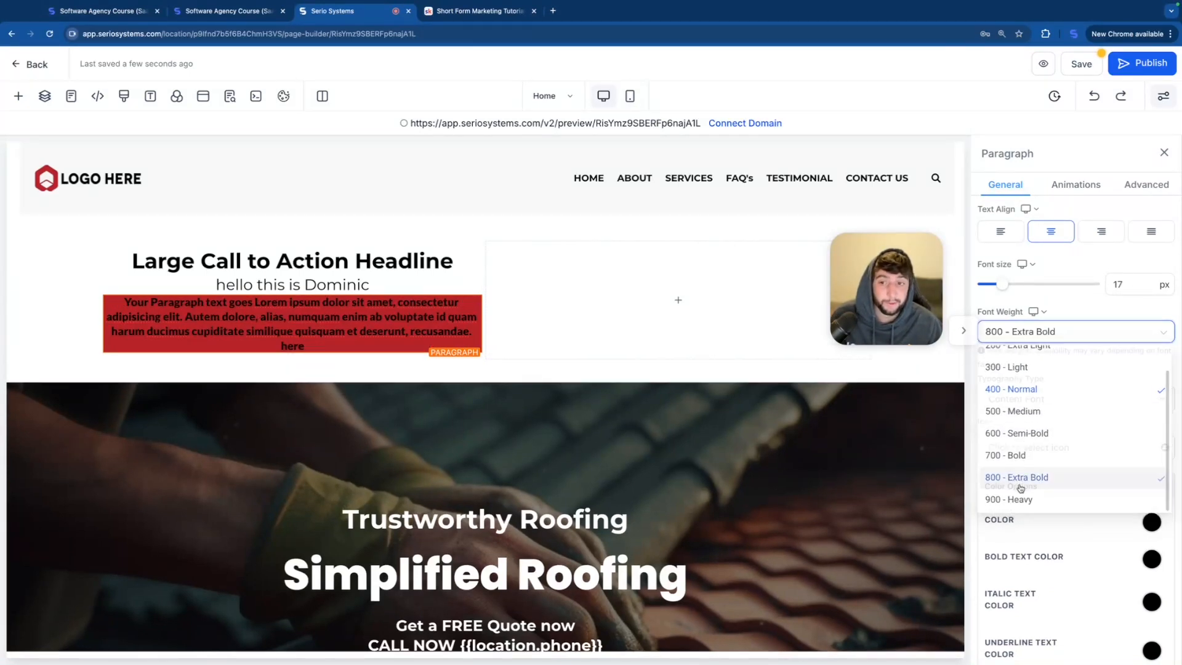
Step: Switch the paragraph's typography type to Custom Font and choose Roboto as the font family
scroll(1050, 311, down, 3)
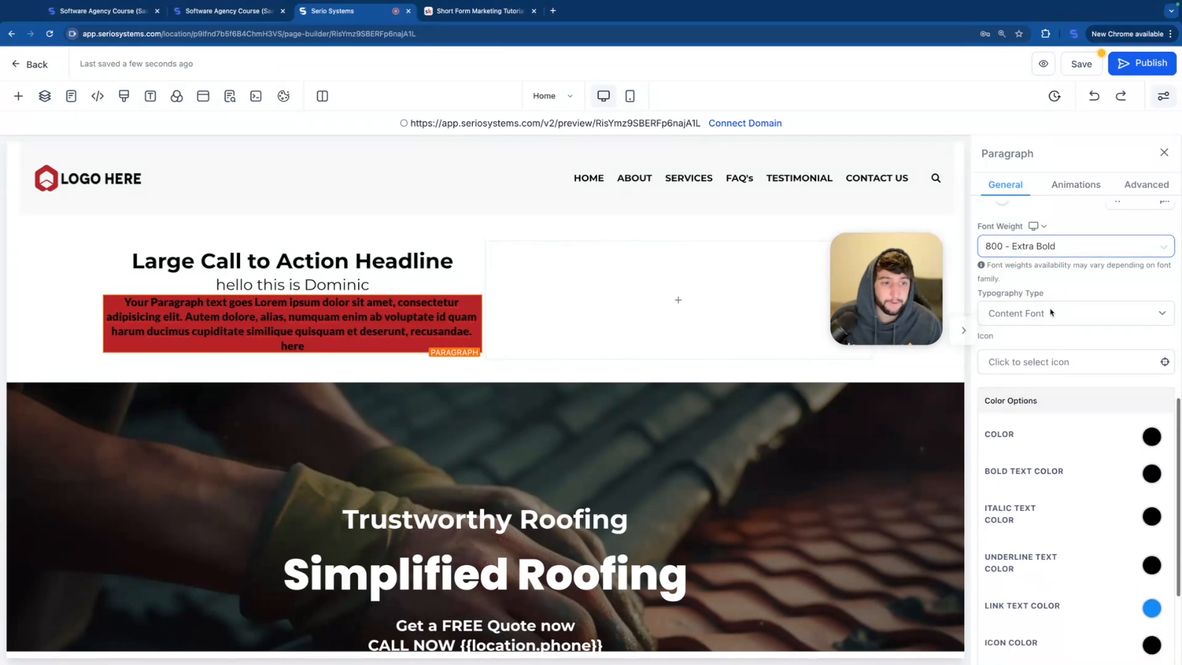
click(1054, 312)
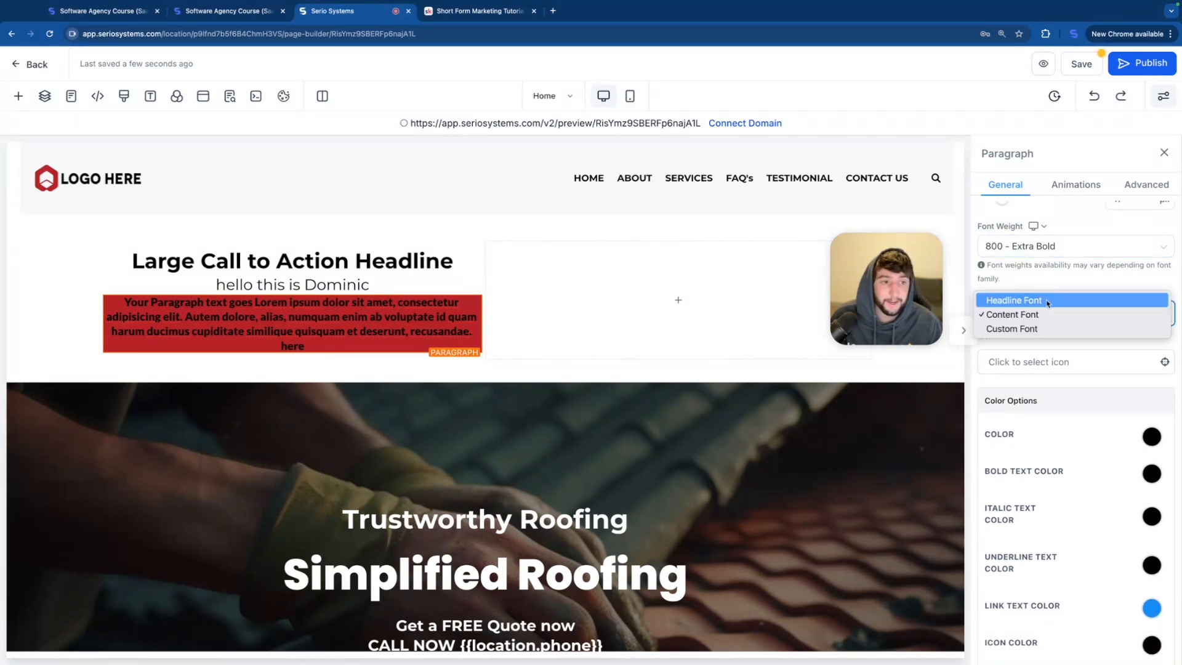
click(1035, 333)
click(1044, 367)
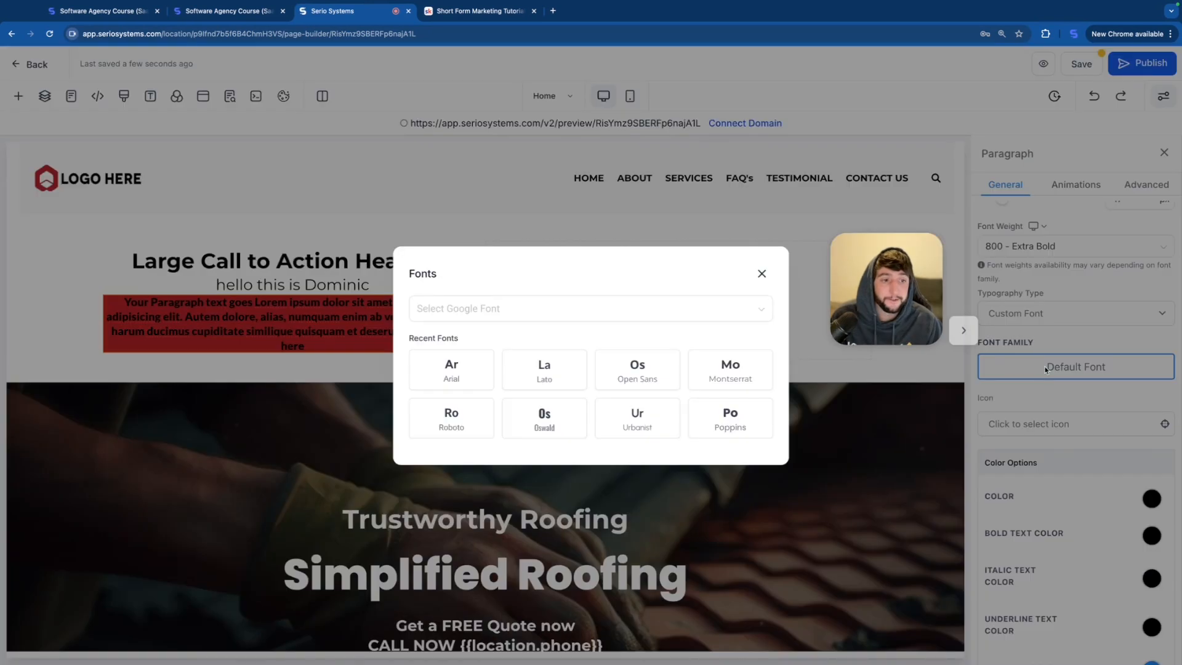
click(465, 423)
Step: Add the youtube-square icon to the paragraph
scroll(999, 367, down, 1)
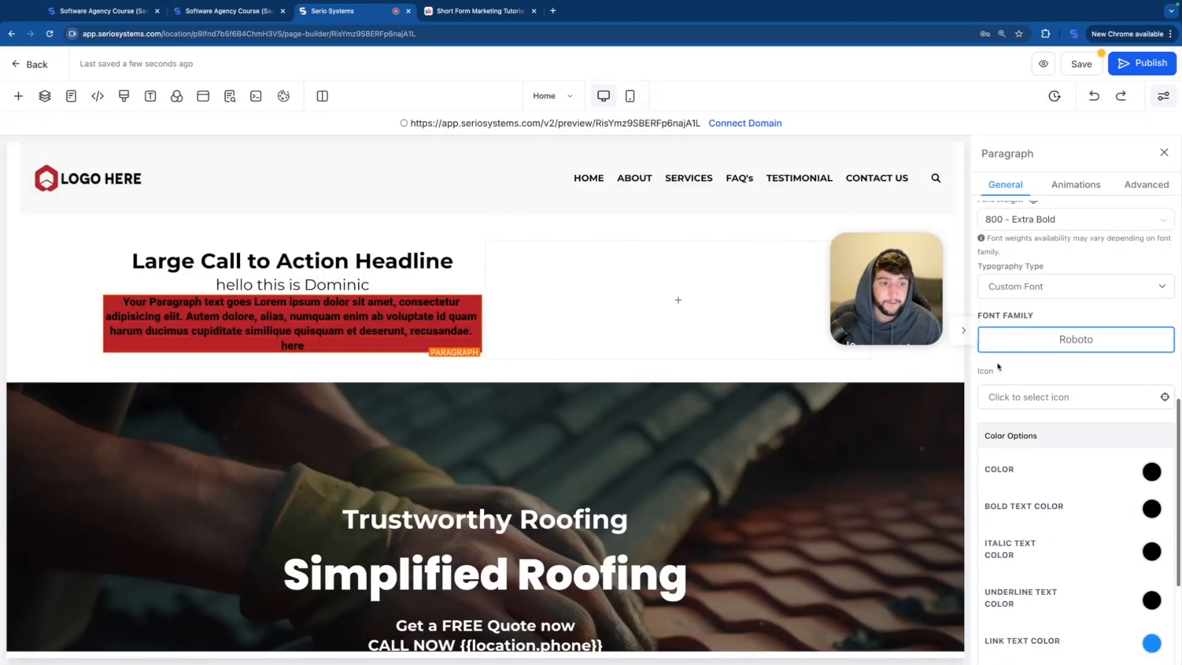
click(1020, 400)
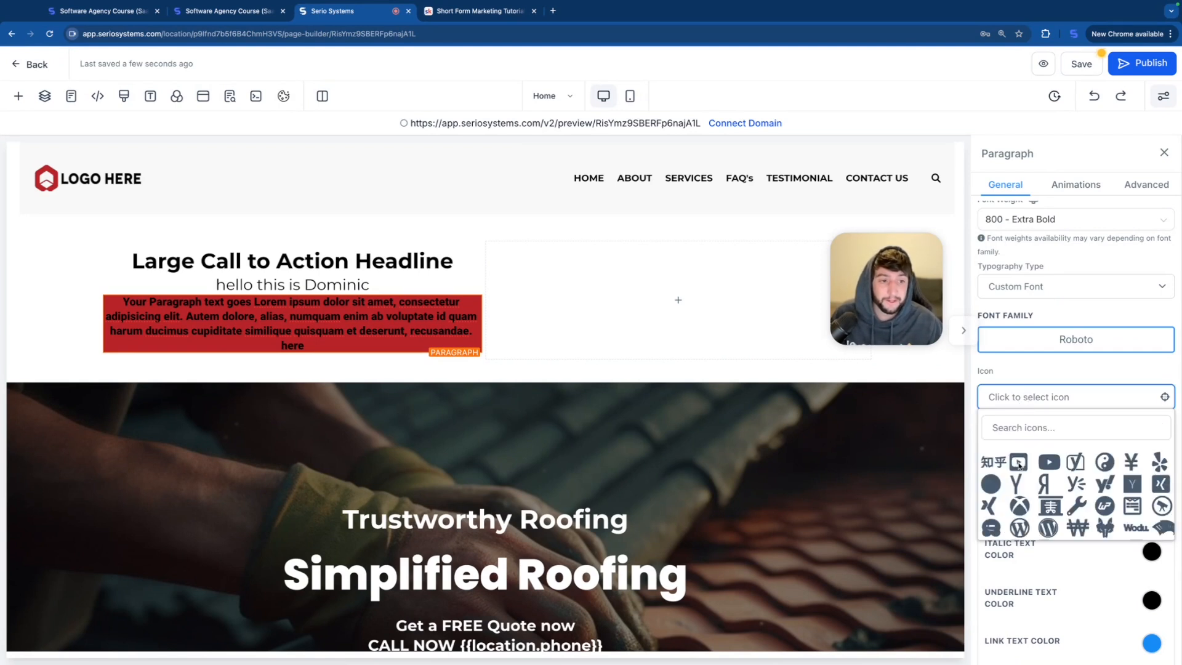
click(1018, 463)
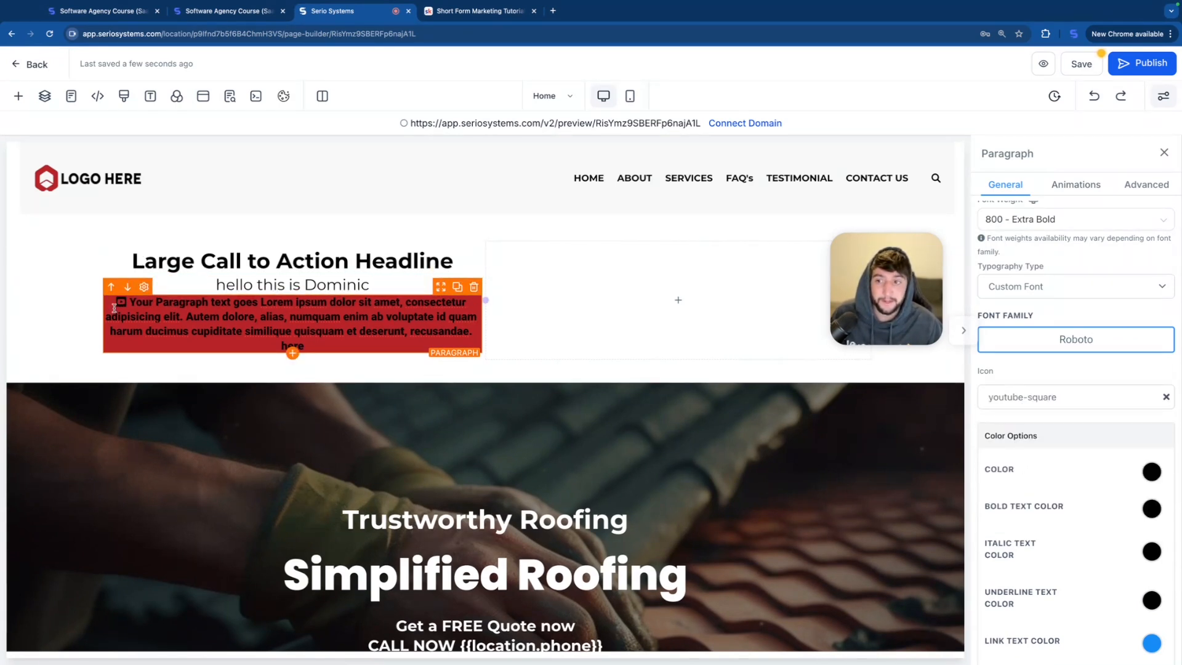
Step: Set the paragraph's main text color to white
scroll(1067, 397, down, 3)
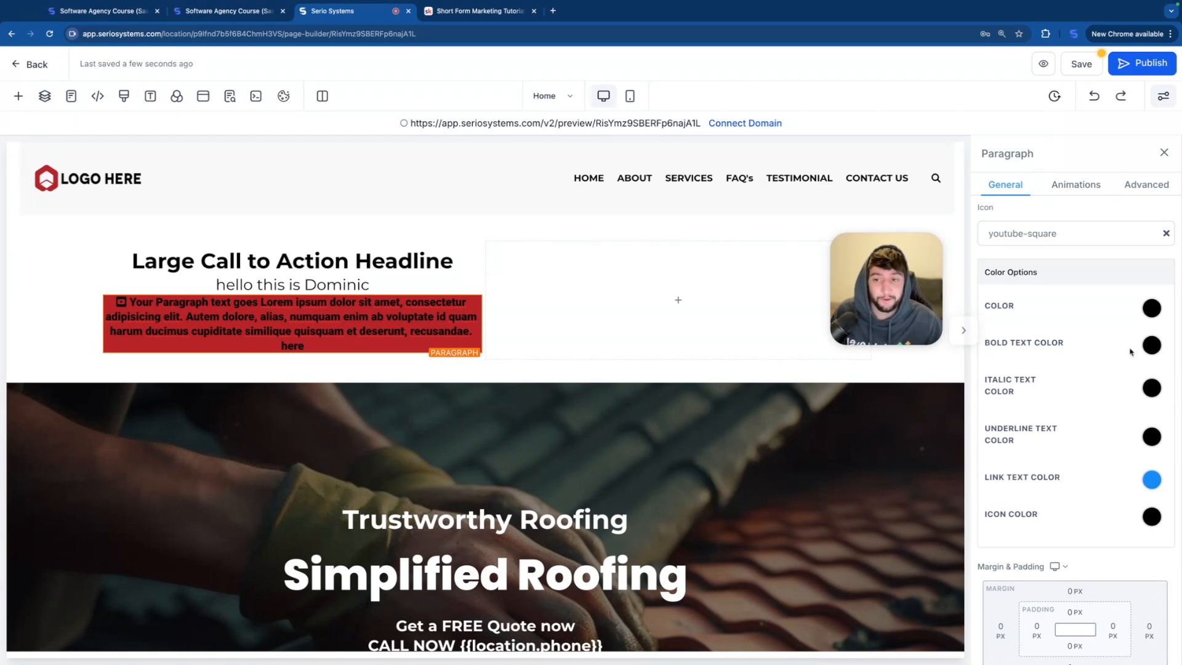
click(1153, 312)
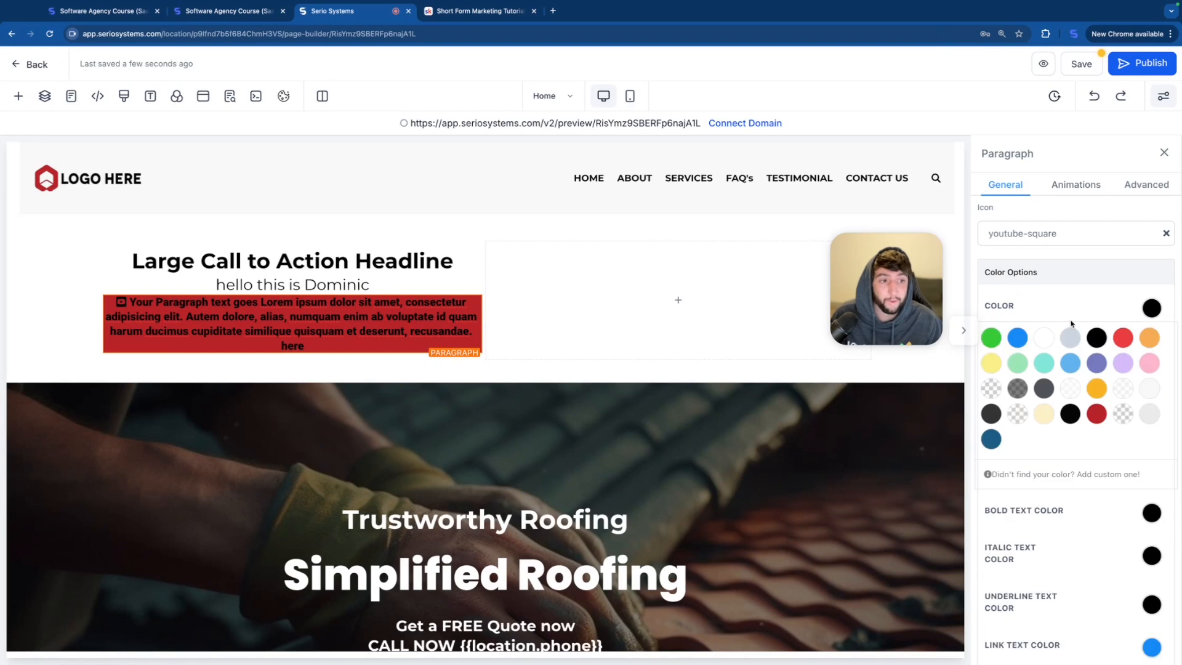
click(1044, 338)
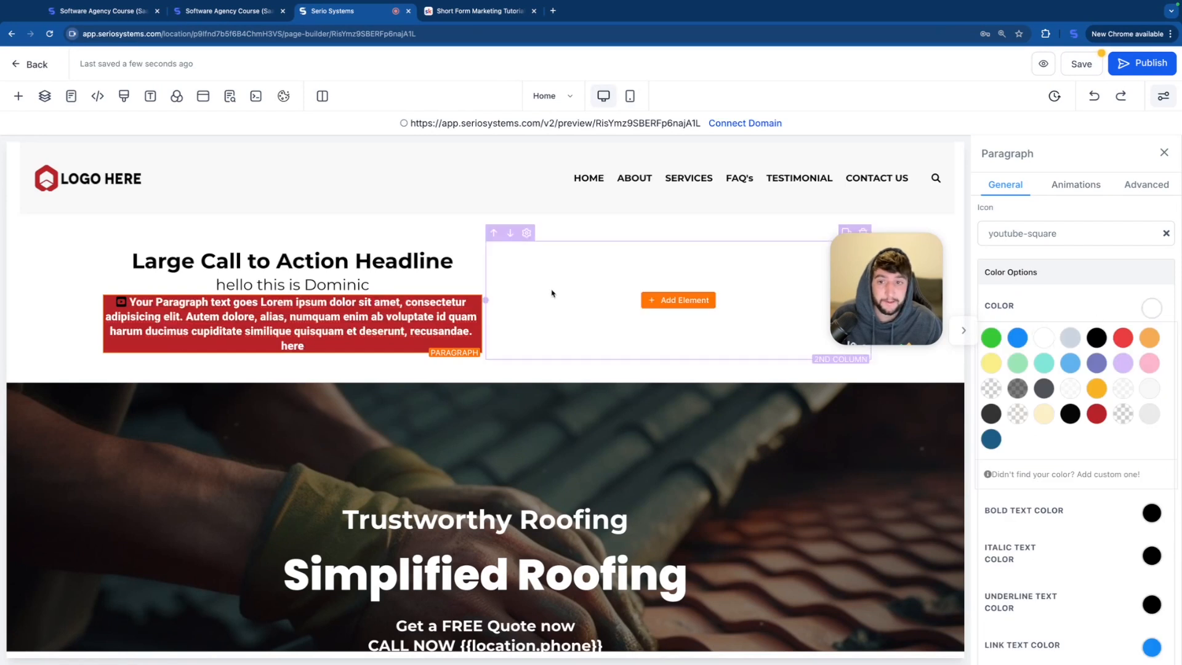
click(1117, 306)
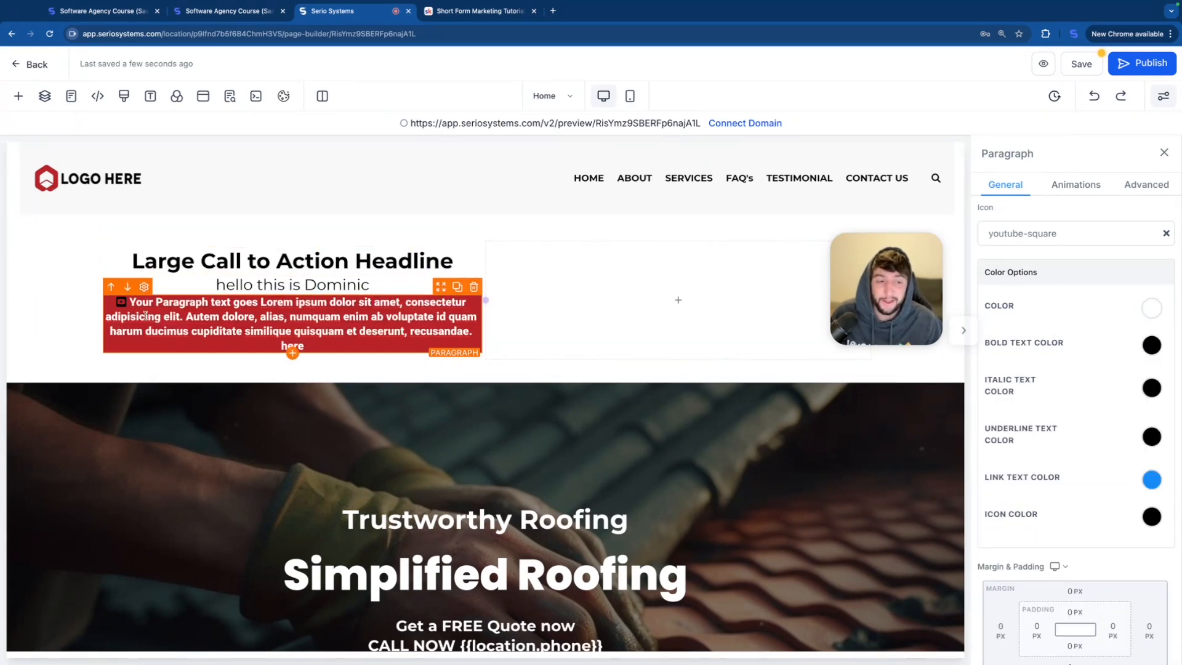
Step: Set the paragraph's icon color to white
click(1150, 517)
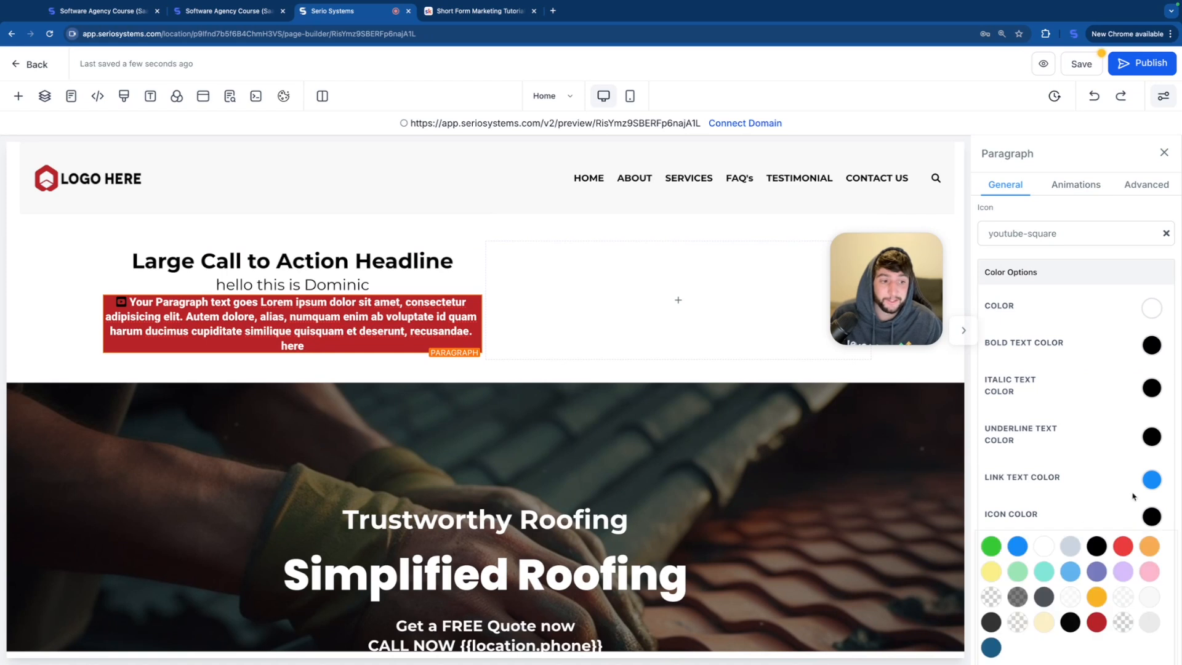
click(1044, 546)
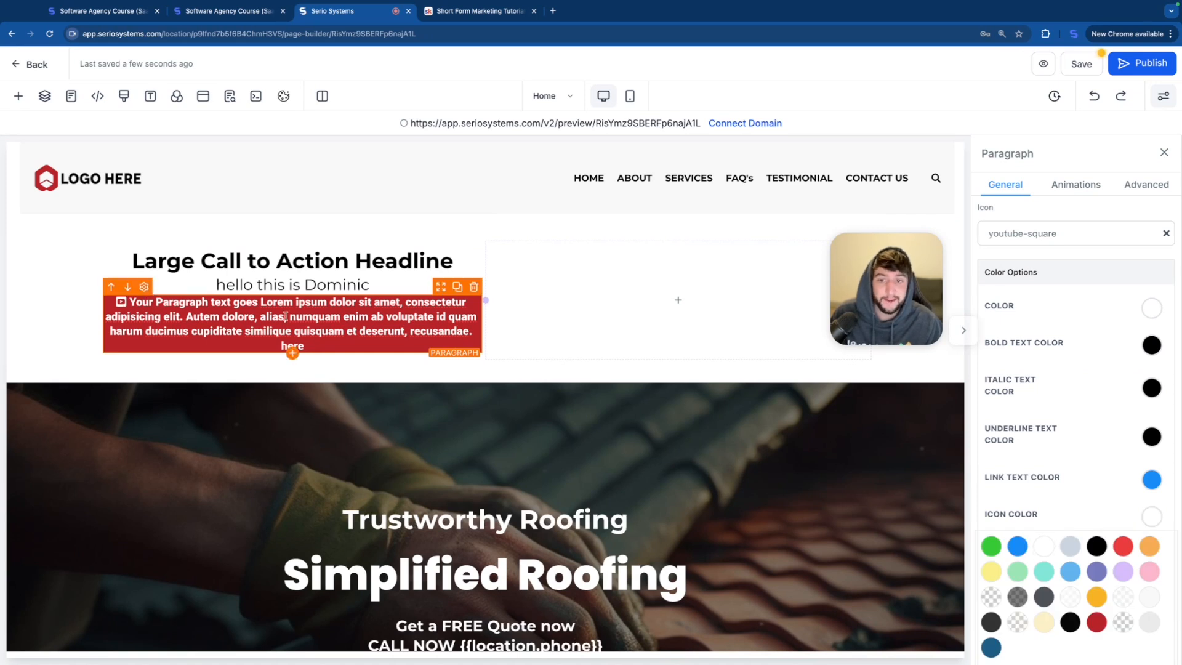
click(1162, 476)
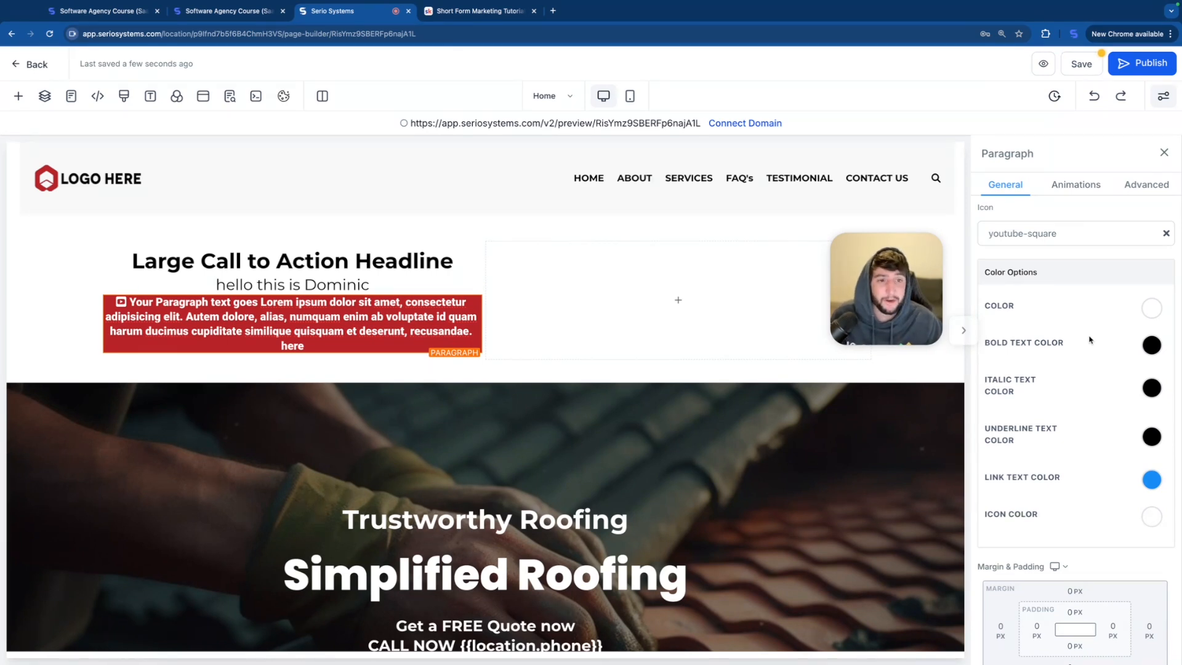
Step: Set the paragraph's top and bottom margins to 50 px each
scroll(1055, 444, down, 1)
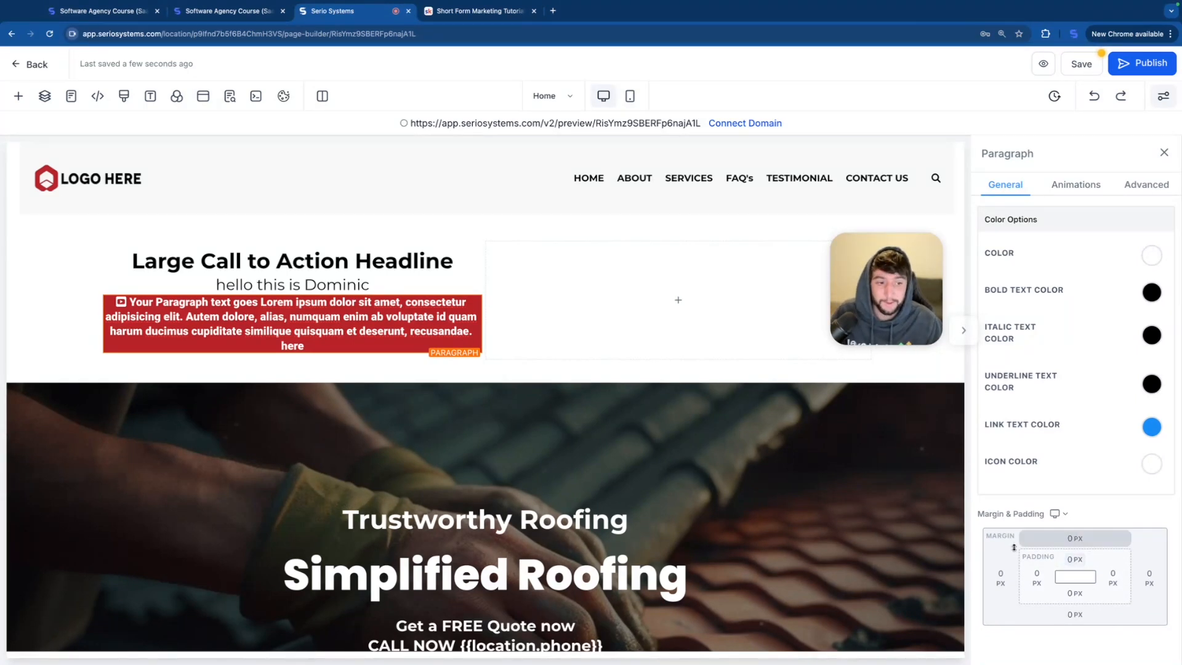
click(1075, 540)
double_click(1106, 570)
text(50)
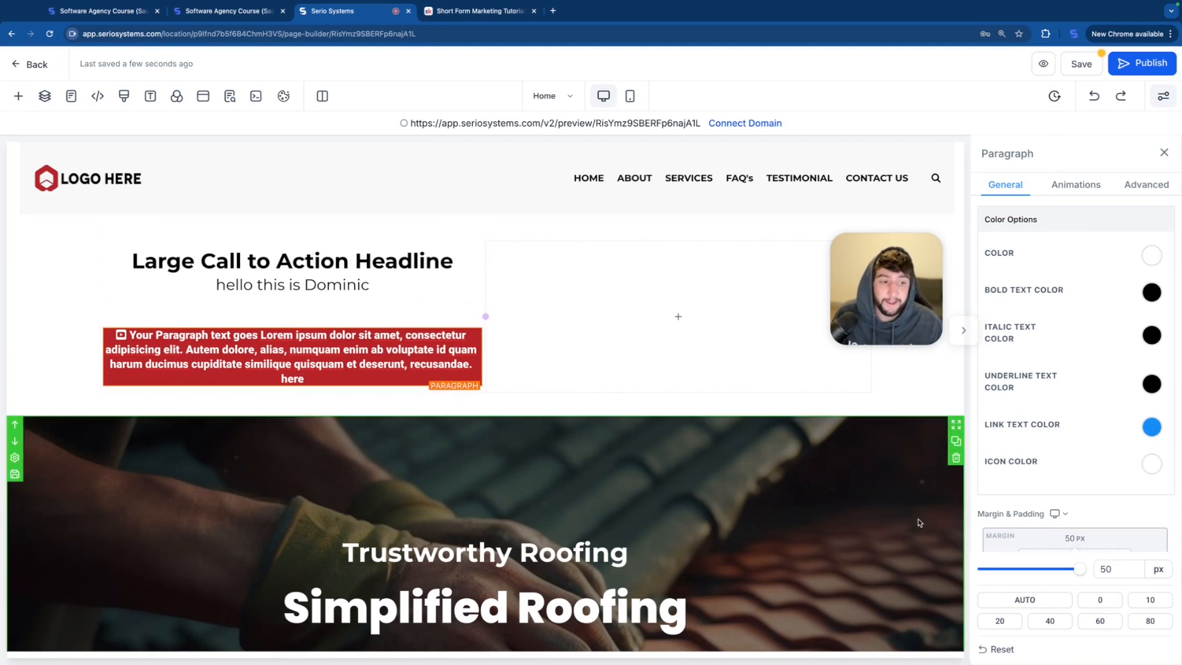
click(1074, 615)
drag(1026, 505, 1080, 505)
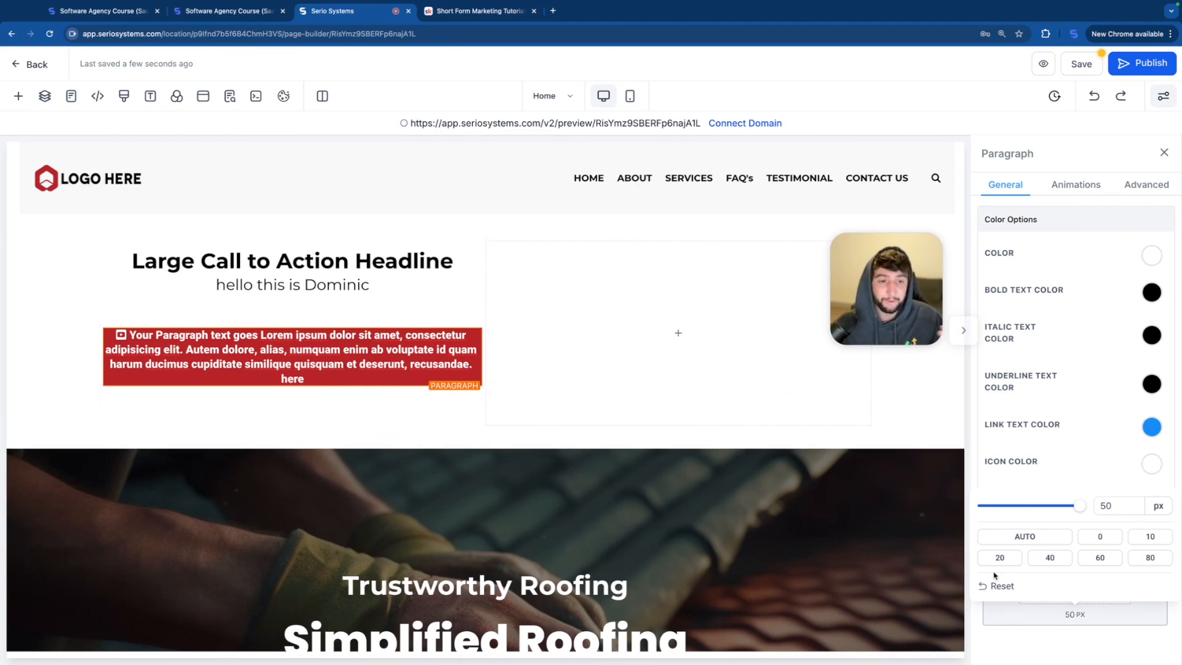
Step: Try reducing the Trustworthy Roofing section's top padding to 28 px and restore it to 160 px
scroll(575, 259, down, 3)
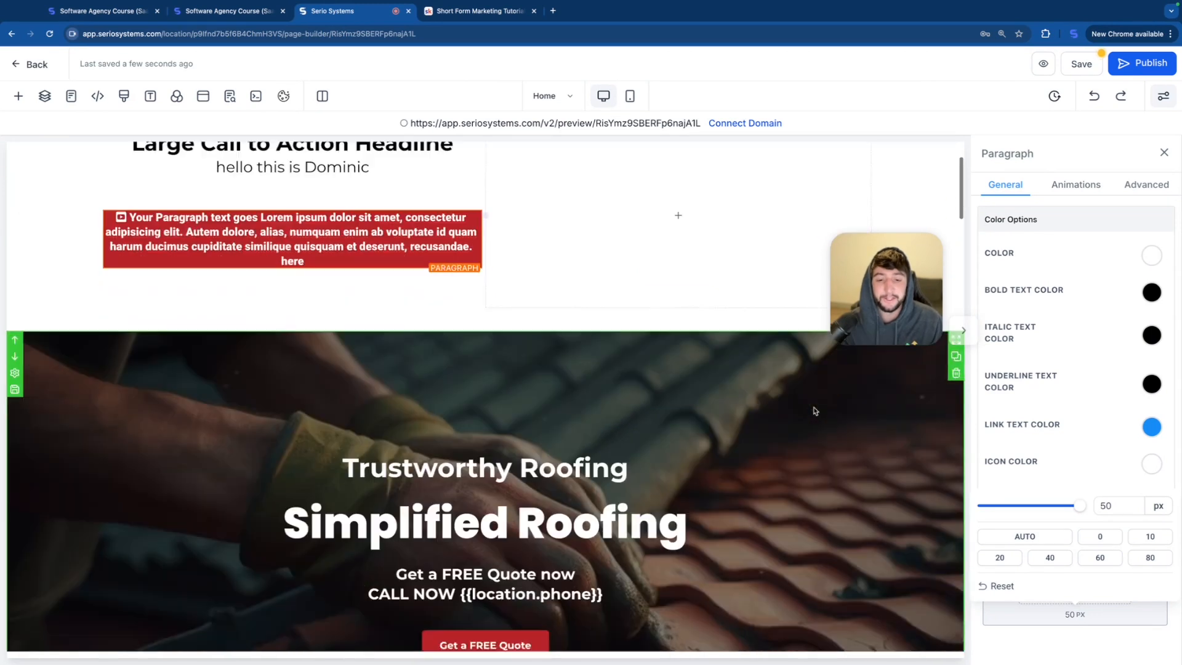
click(569, 261)
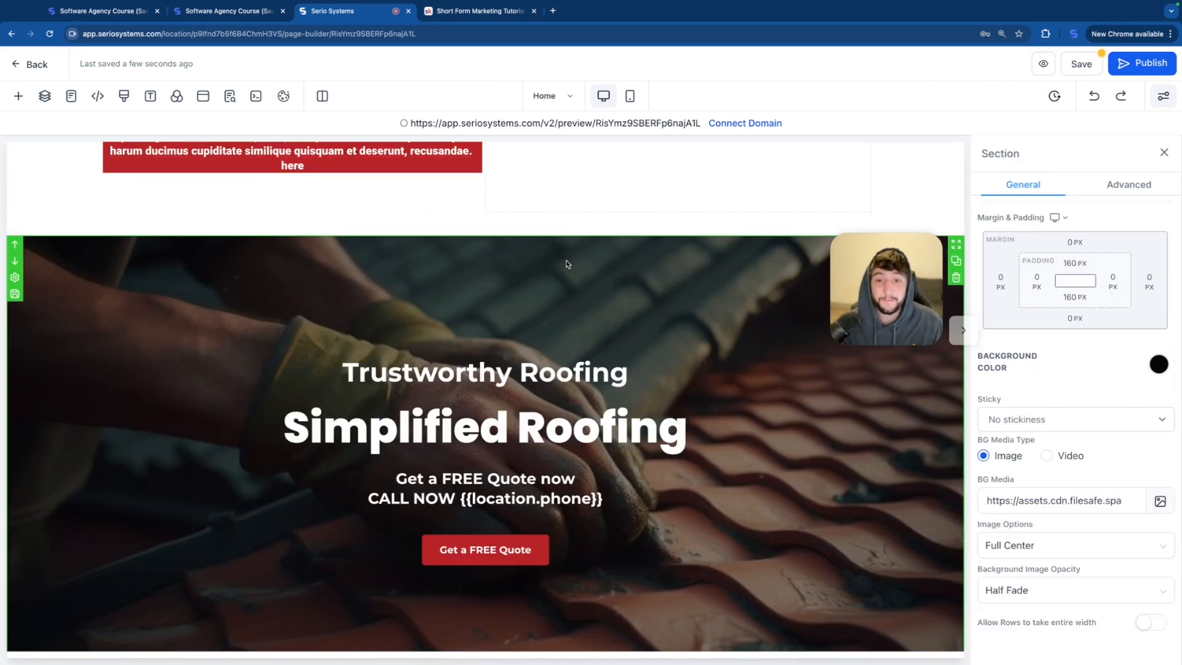
scroll(569, 262, down, 1)
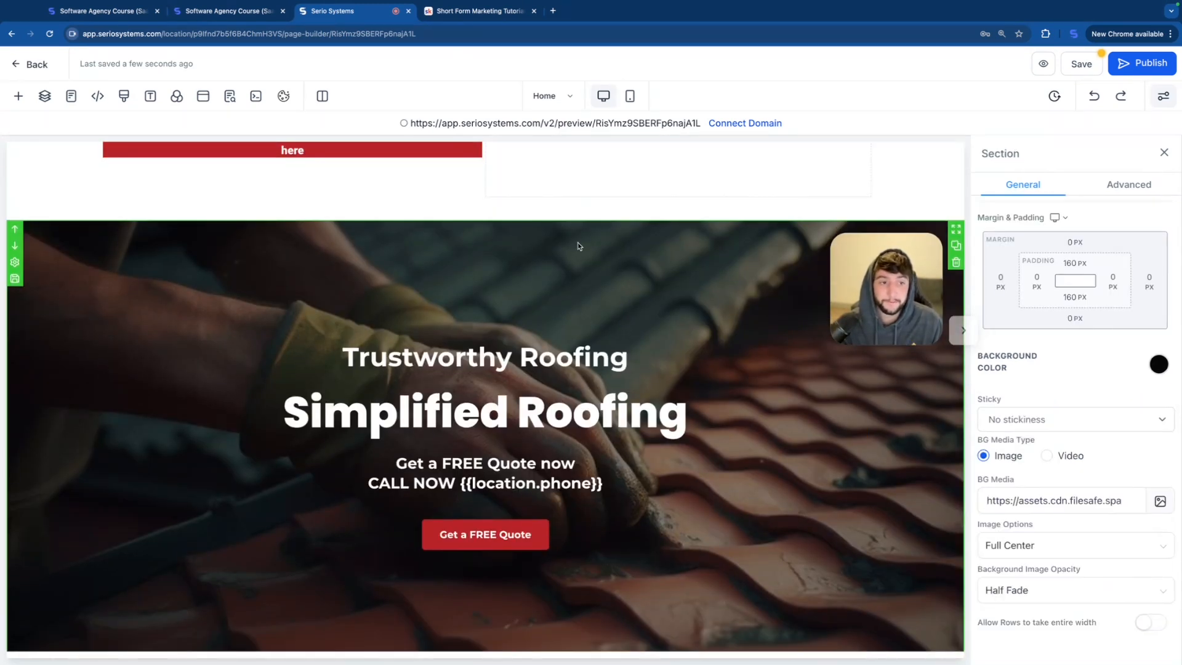
click(1074, 264)
drag(1081, 295, 1037, 300)
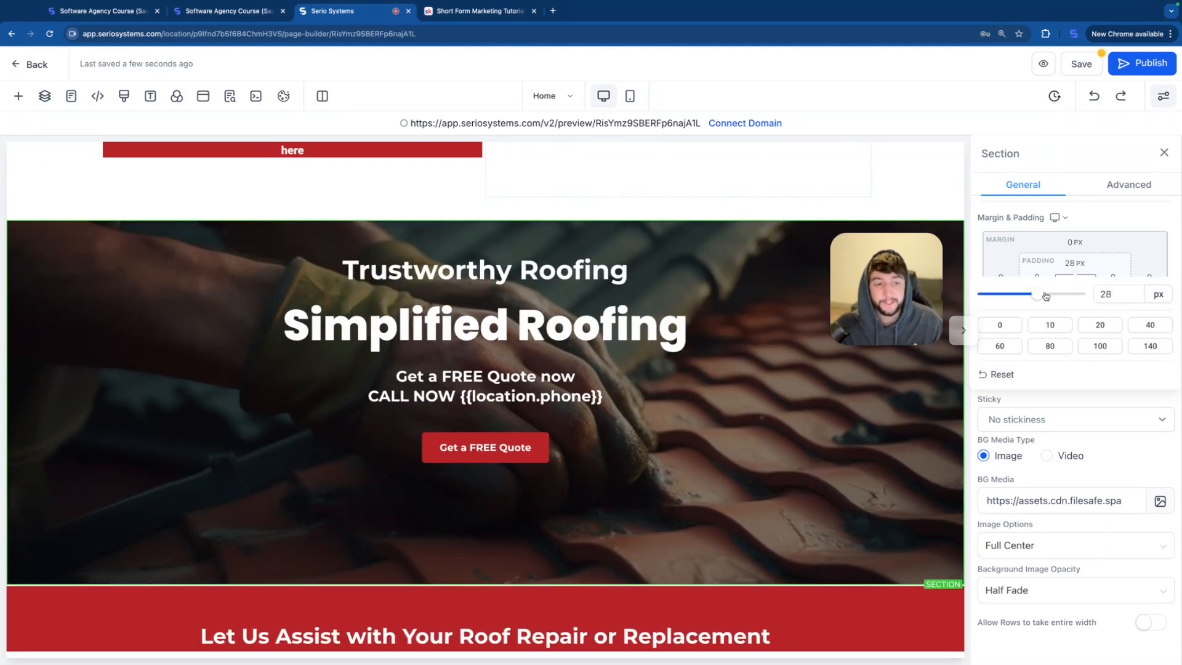
drag(1044, 297, 1076, 280)
click(1102, 294)
text(160 PX)
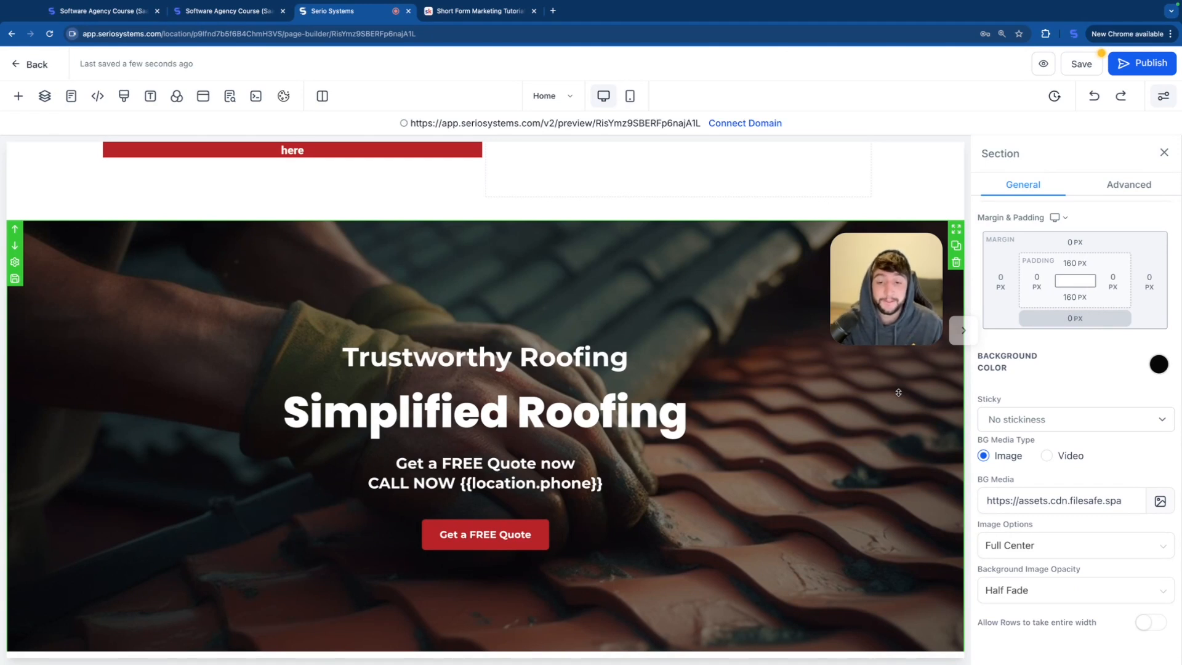
Step: Try the Fade In, Light Speed Right and Glow animations on the red paragraph and settle on the Rocking infinite loop
scroll(898, 393, up, 4)
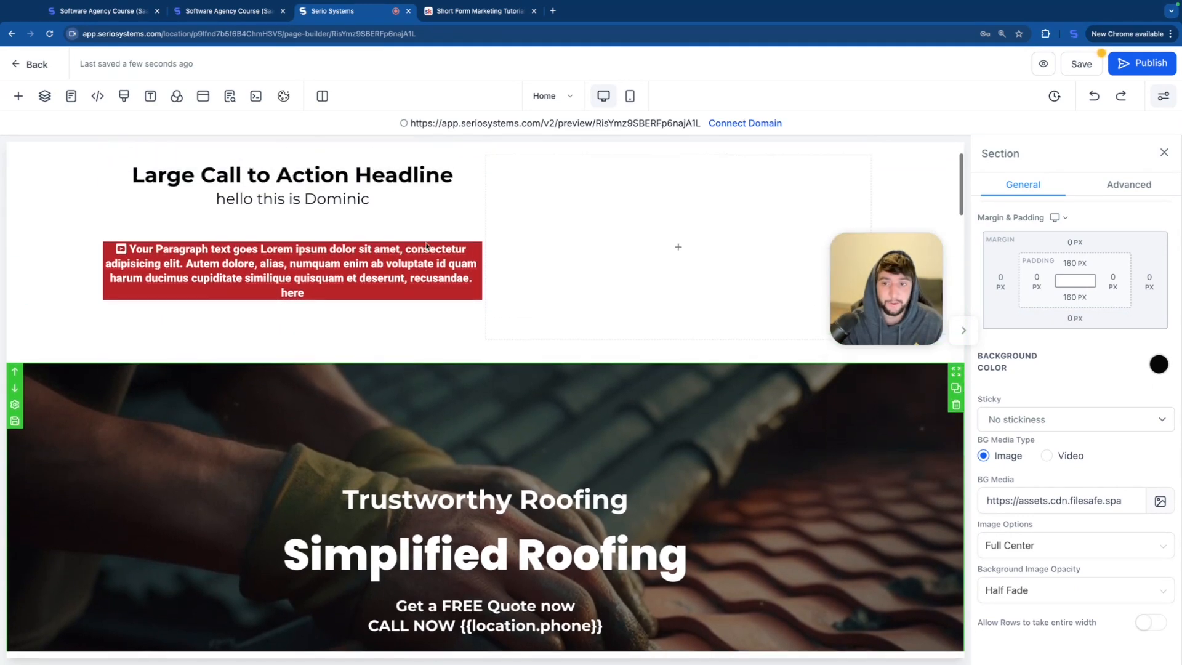
click(255, 339)
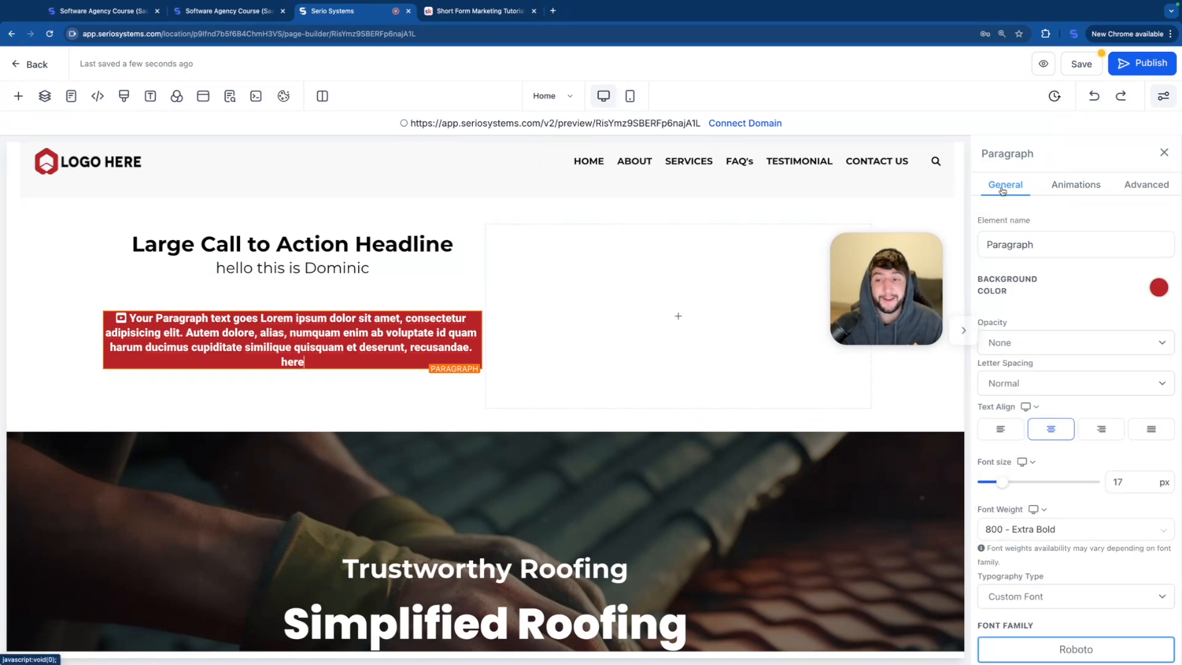
click(1077, 188)
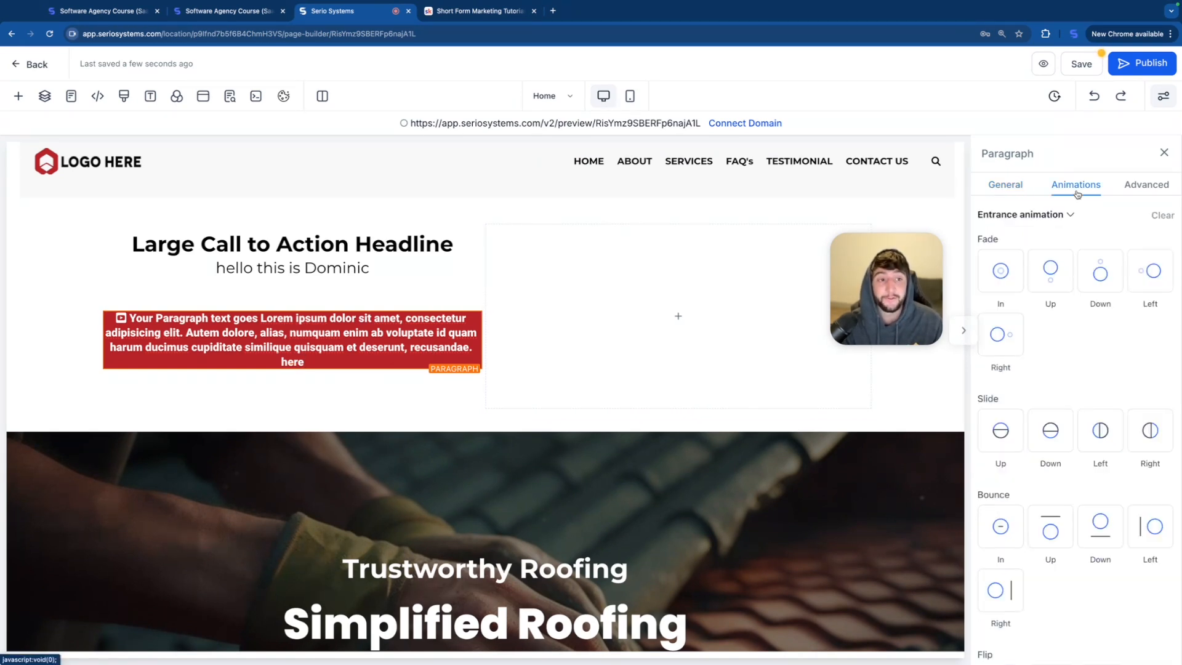
click(1000, 271)
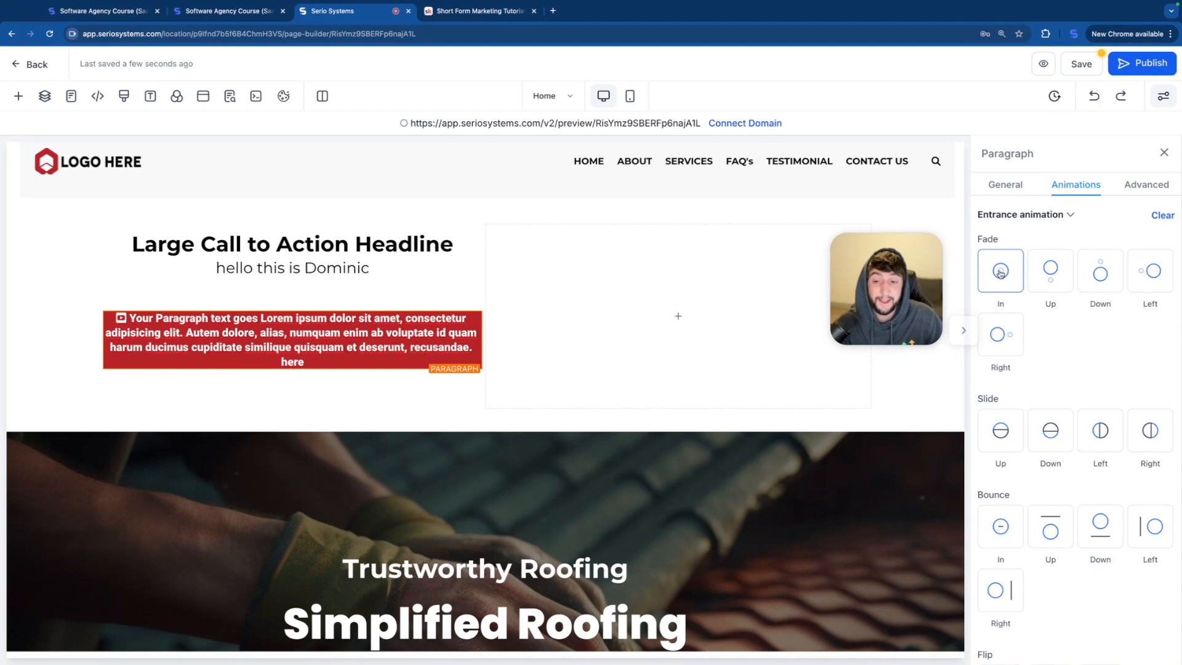
scroll(1061, 346, down, 8)
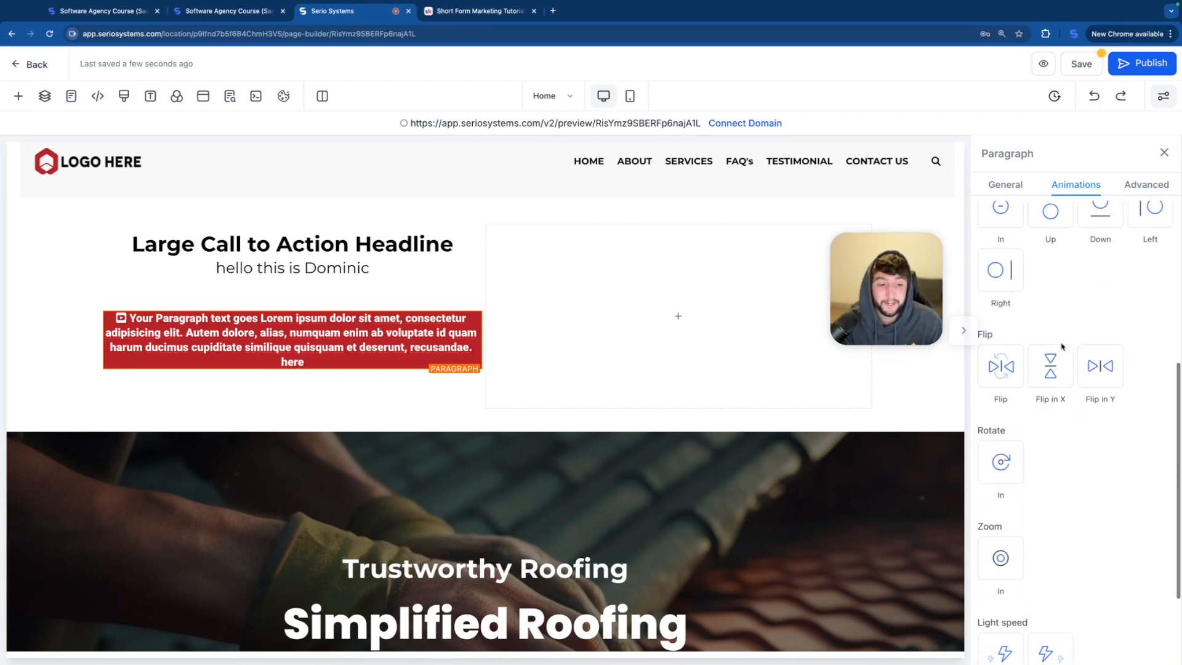
click(1052, 512)
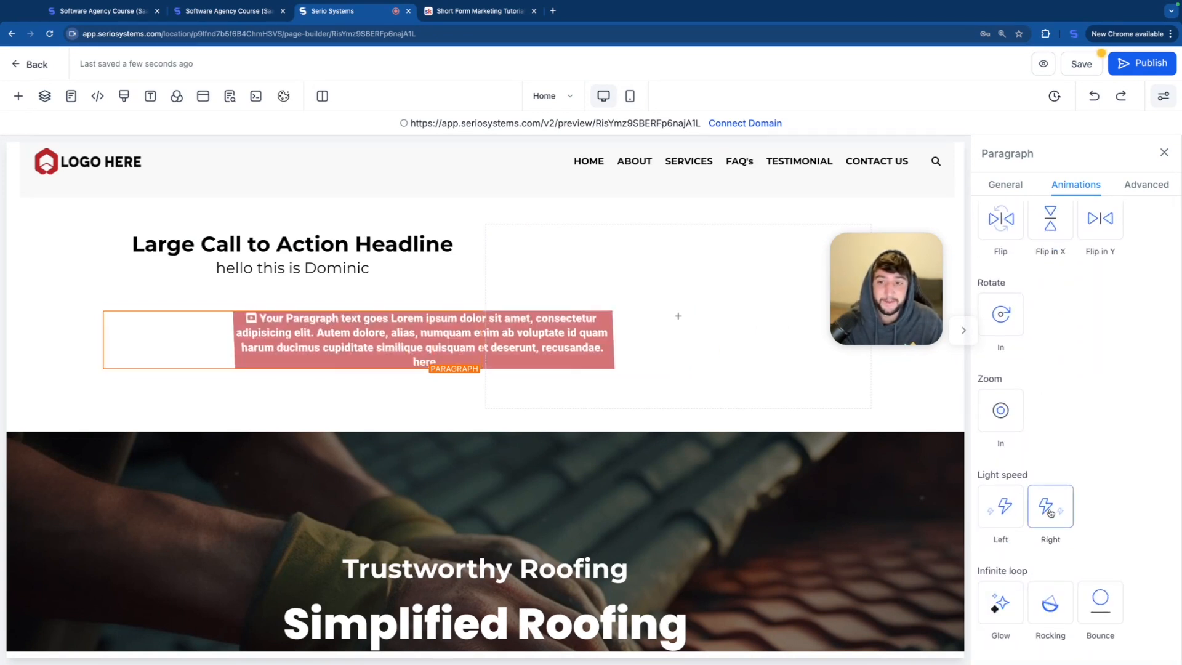
click(1006, 606)
click(1050, 602)
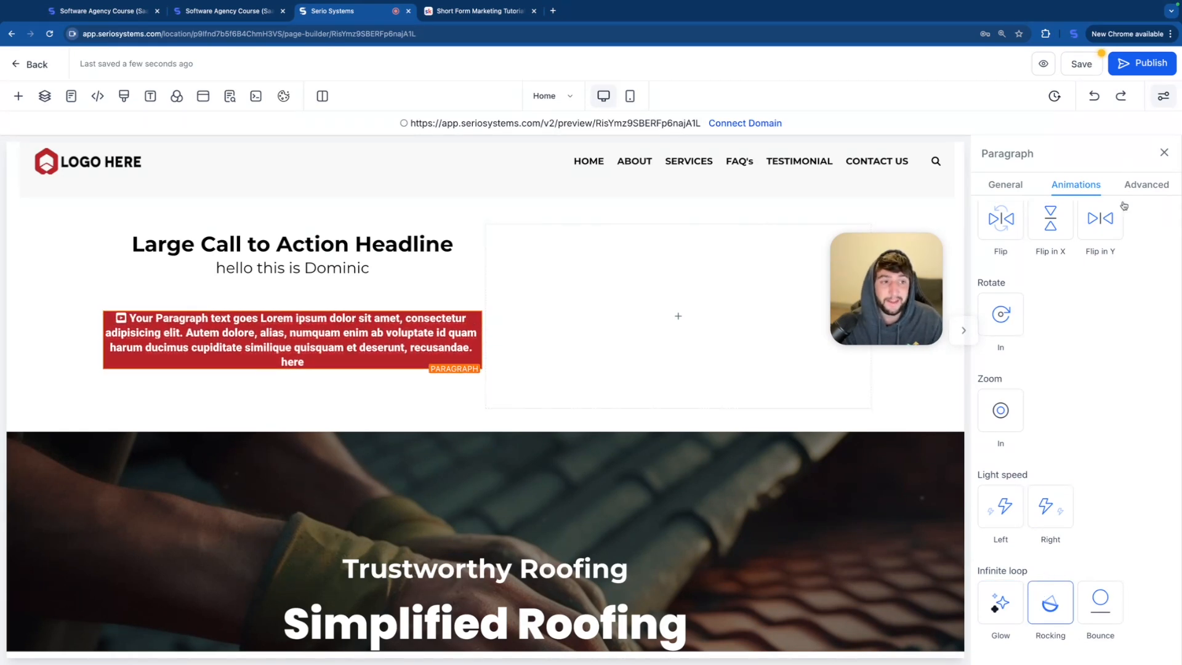
Step: Add an outer box shadow to the paragraph with a 20 px X offset
click(1143, 192)
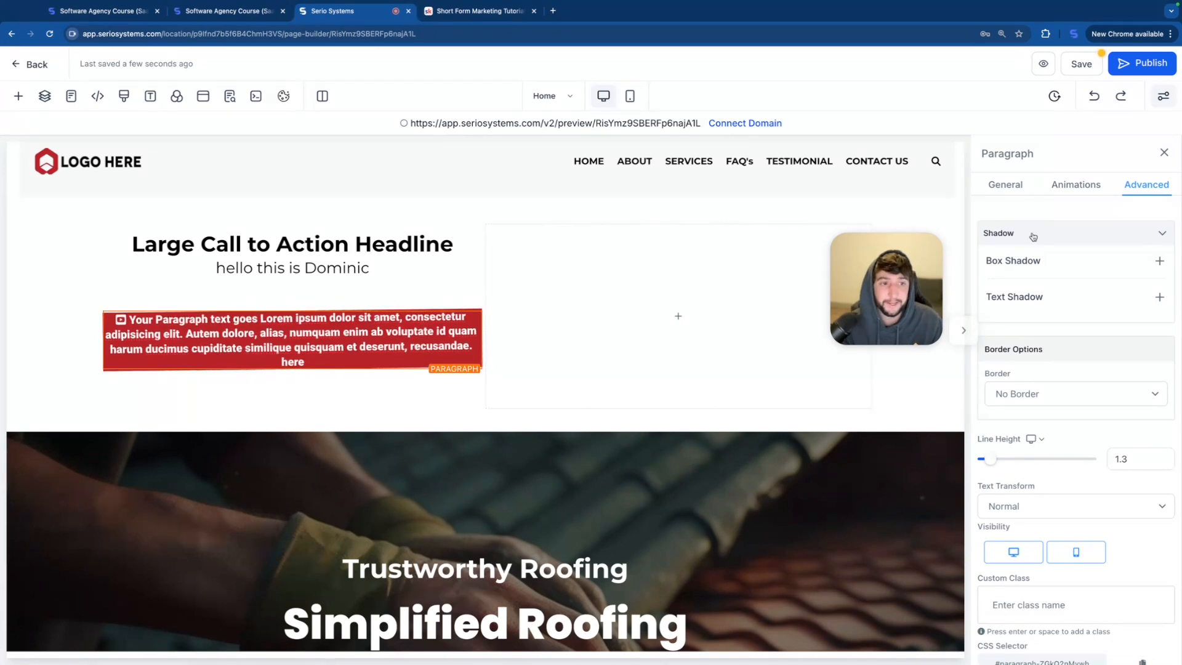
click(1161, 261)
drag(1070, 372, 1105, 376)
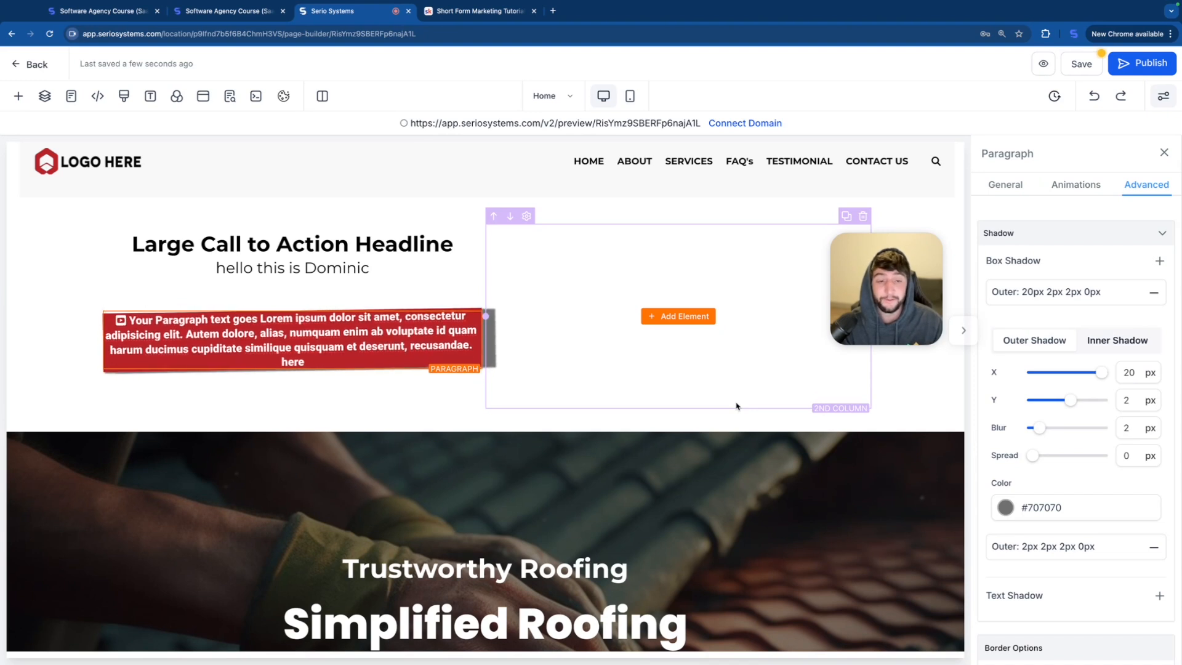
Step: Give the paragraph a full border, try a 50 px border radius, and set the radius to 5 px
scroll(1053, 356, down, 5)
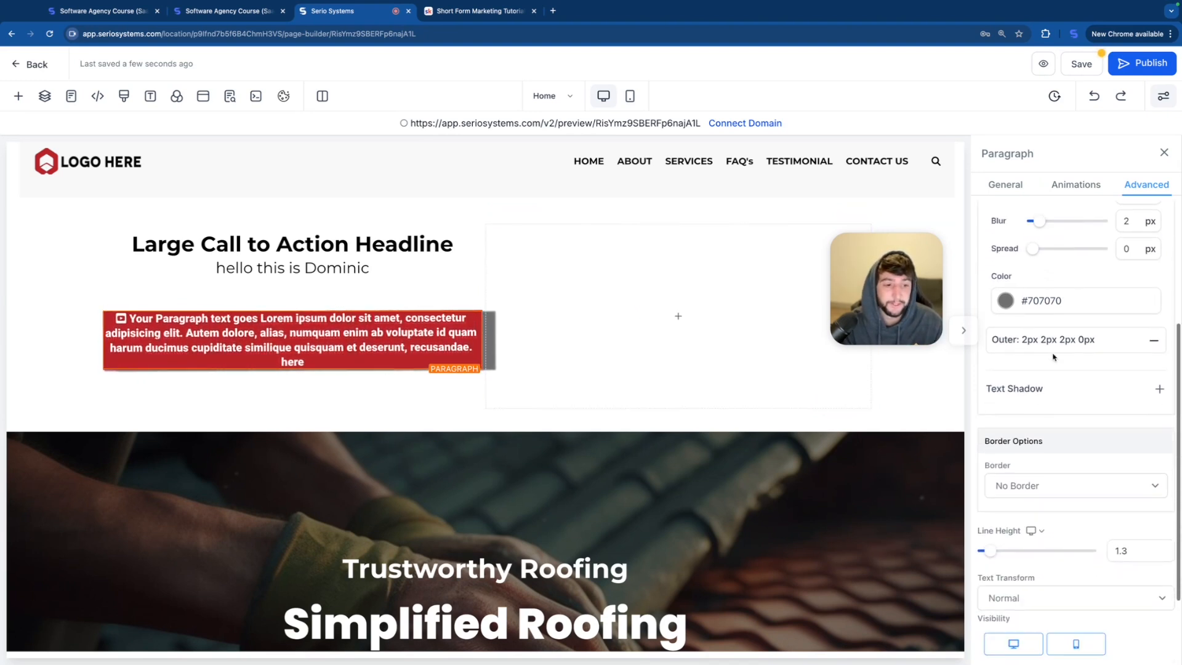
click(1042, 403)
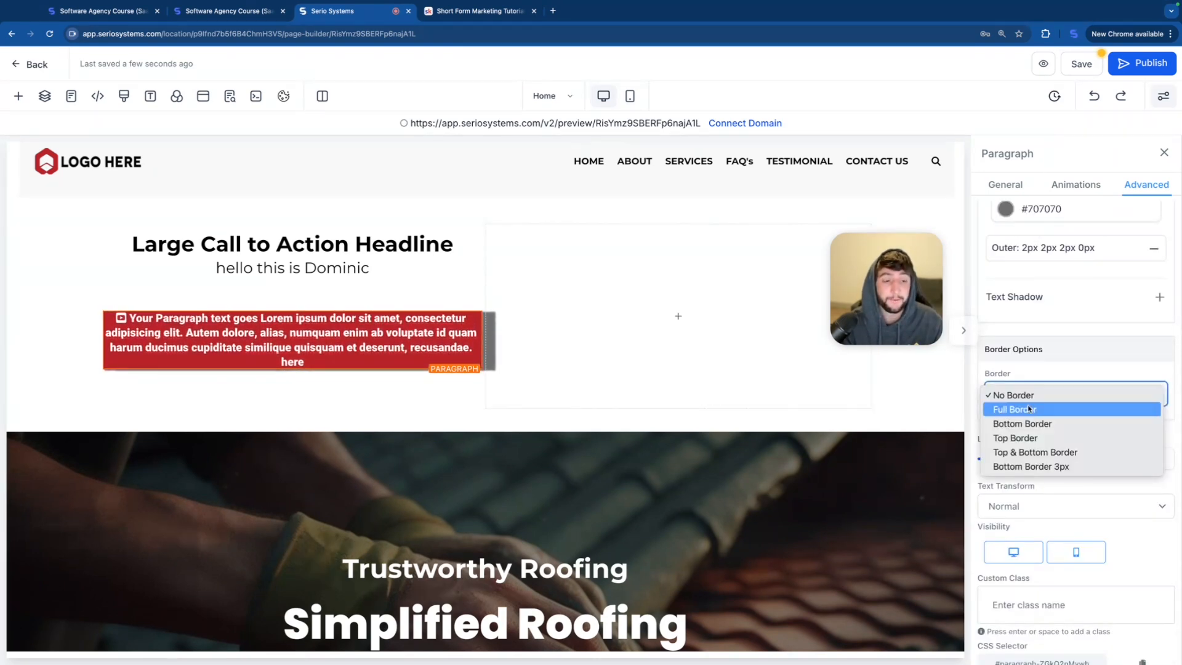
click(1028, 409)
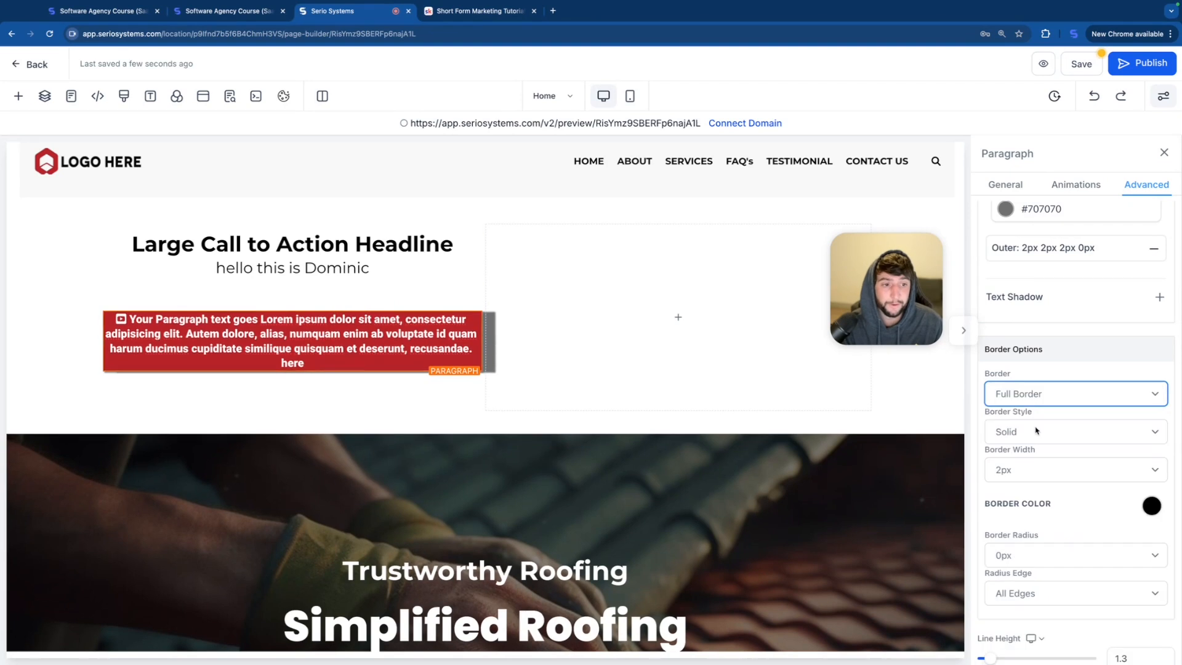
scroll(1026, 492, down, 2)
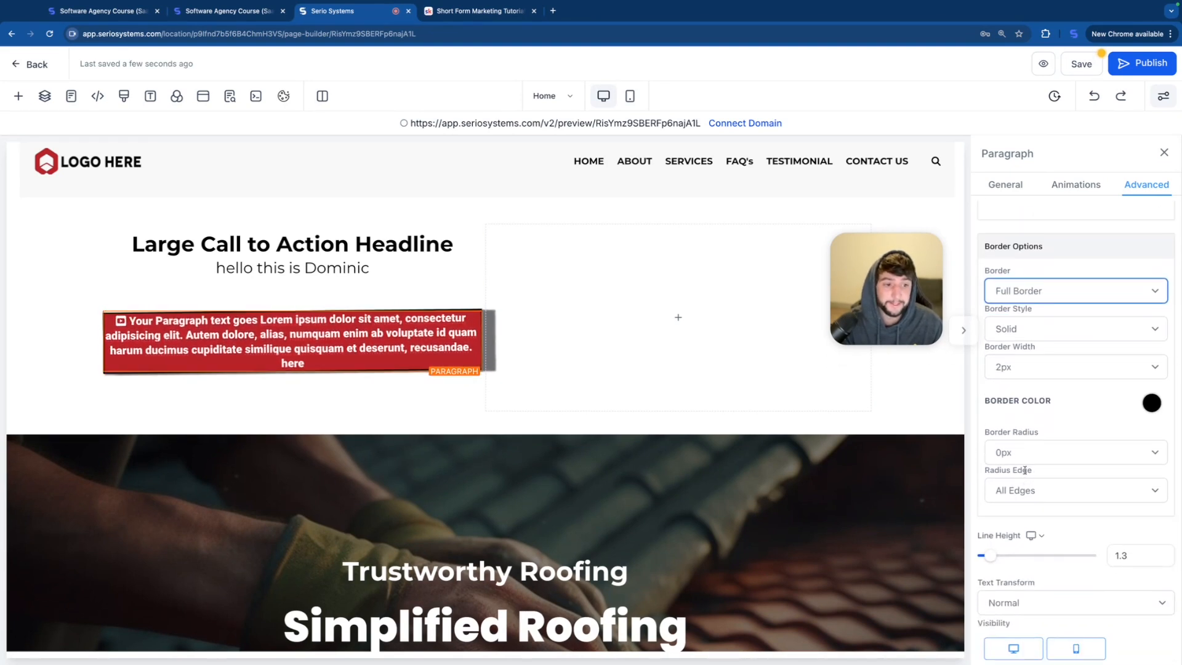
click(1046, 452)
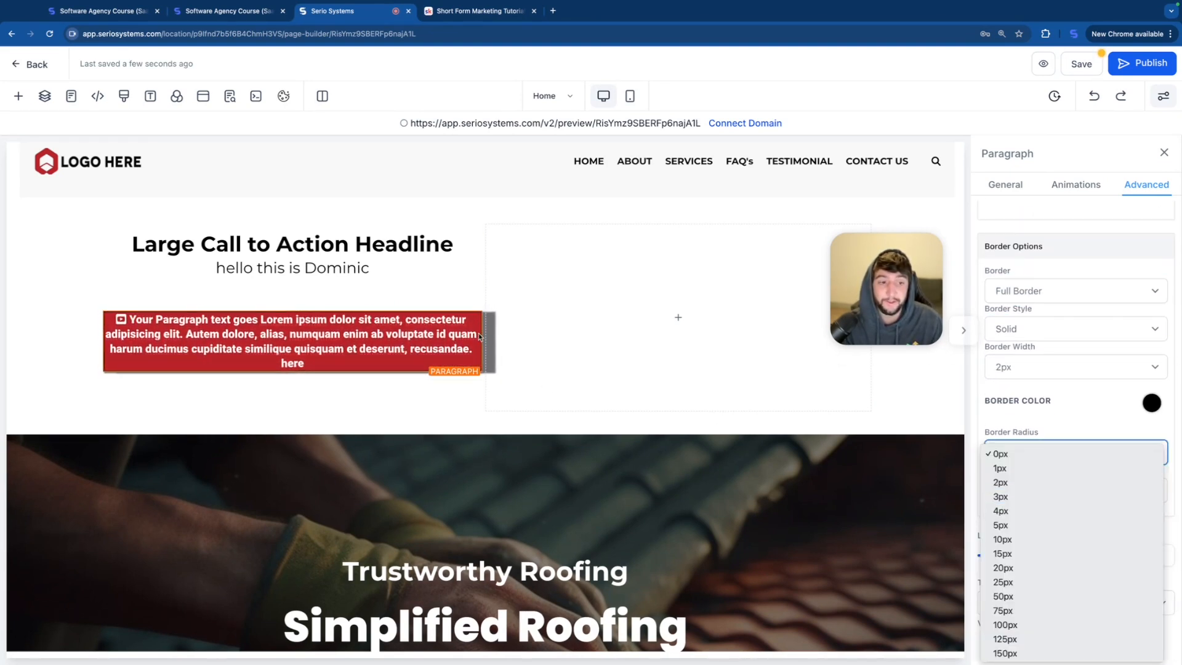
click(1010, 595)
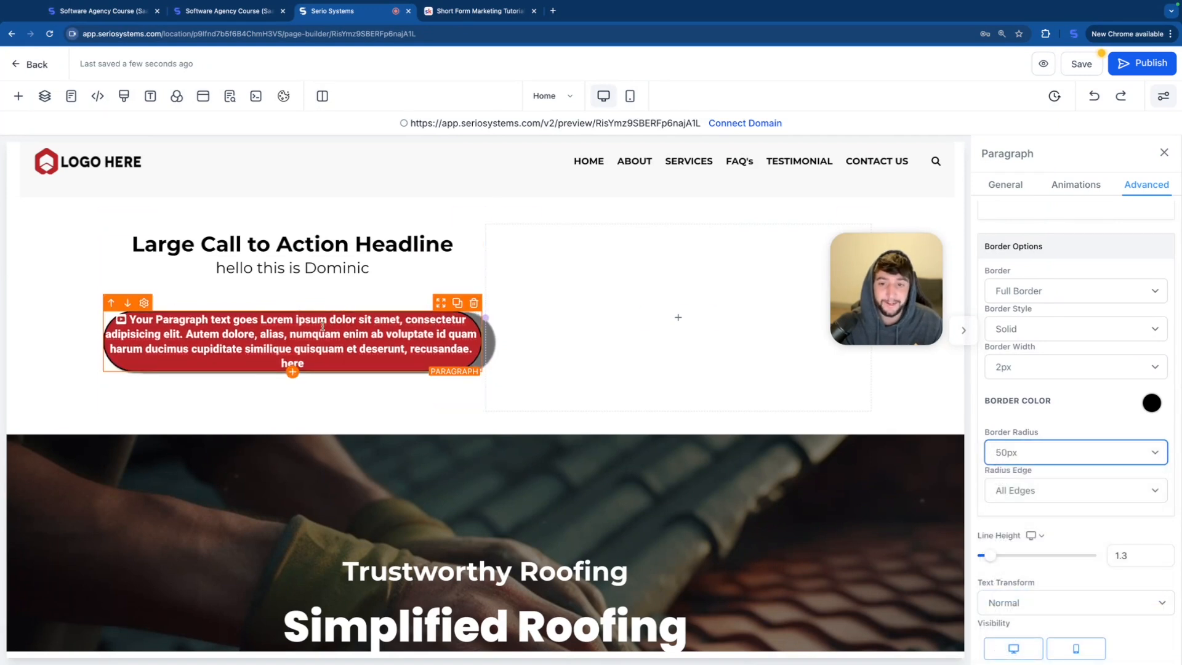
click(1075, 452)
click(1024, 386)
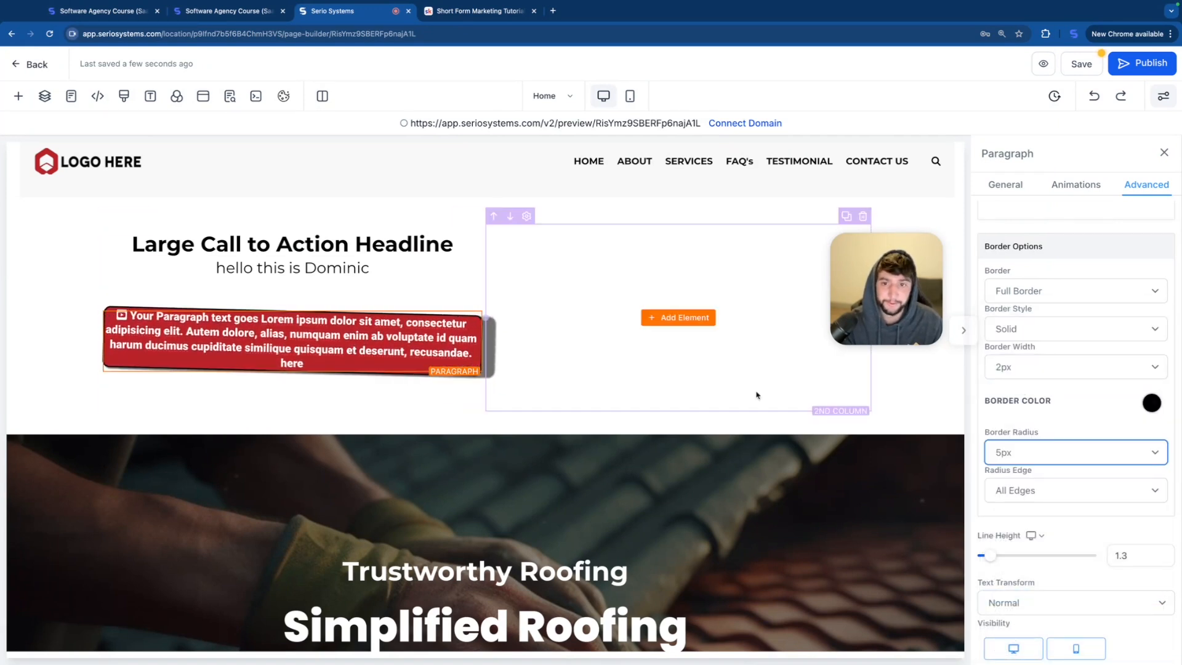
Step: Hide the sub headline and the paragraph on mobile, keeping both visible on desktop only
click(473, 265)
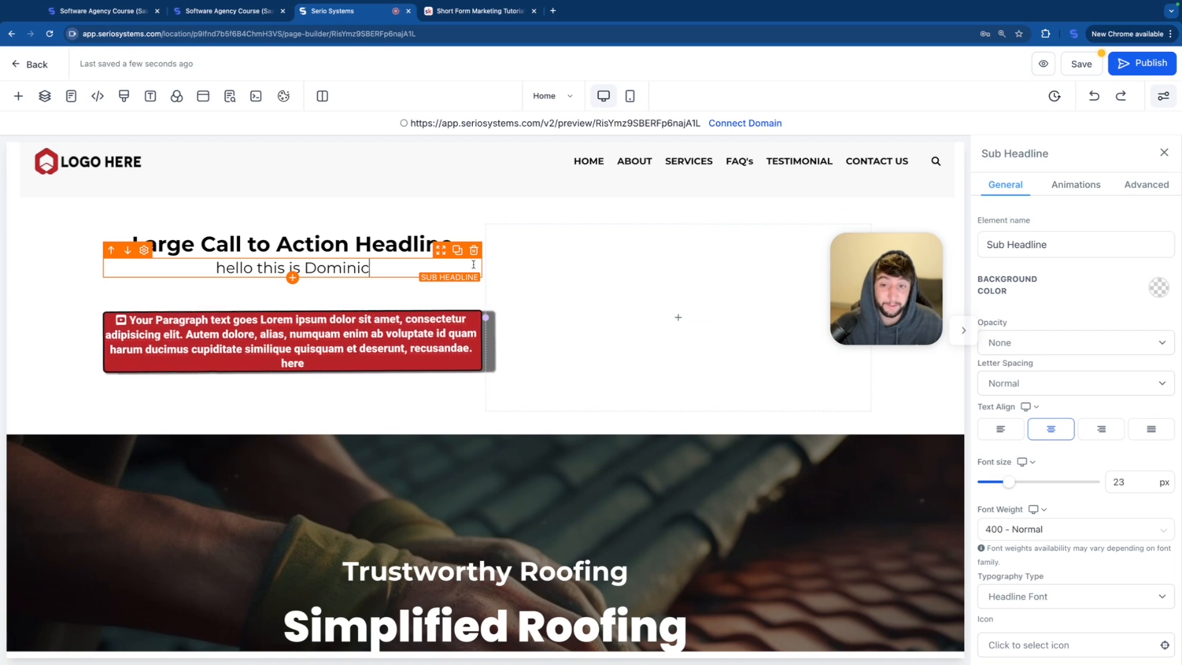
click(473, 264)
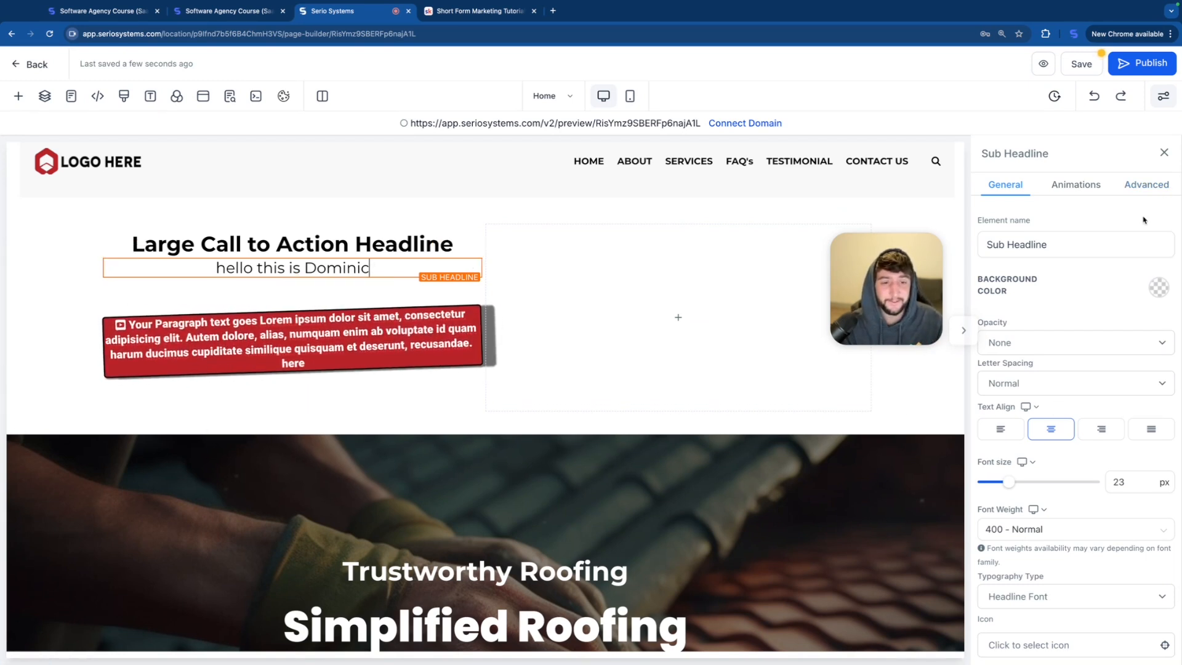
click(1144, 184)
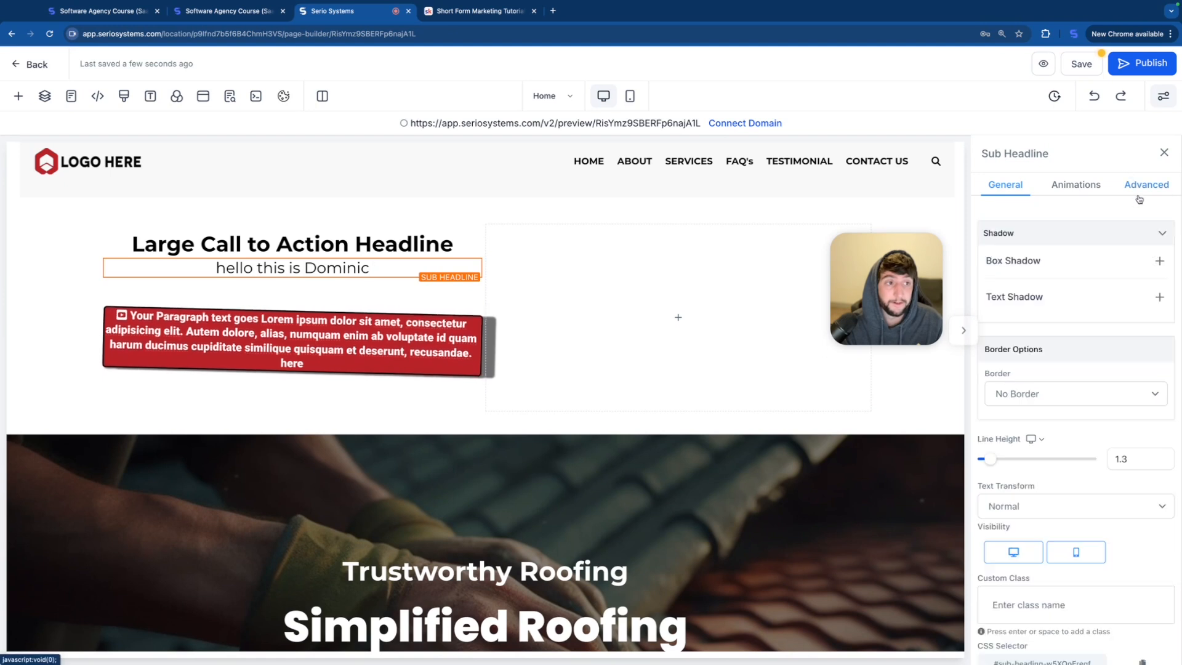
scroll(1011, 529, down, 1)
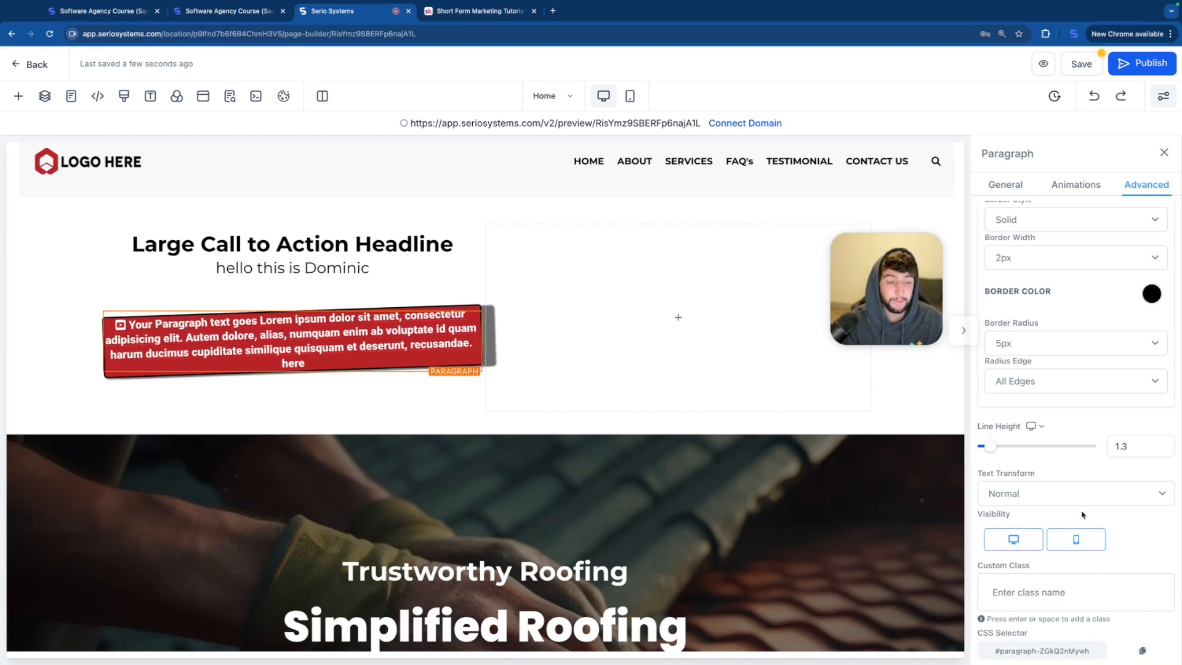
Step: Compare the page's mobile and desktop layouts, ending in the mobile view
click(629, 95)
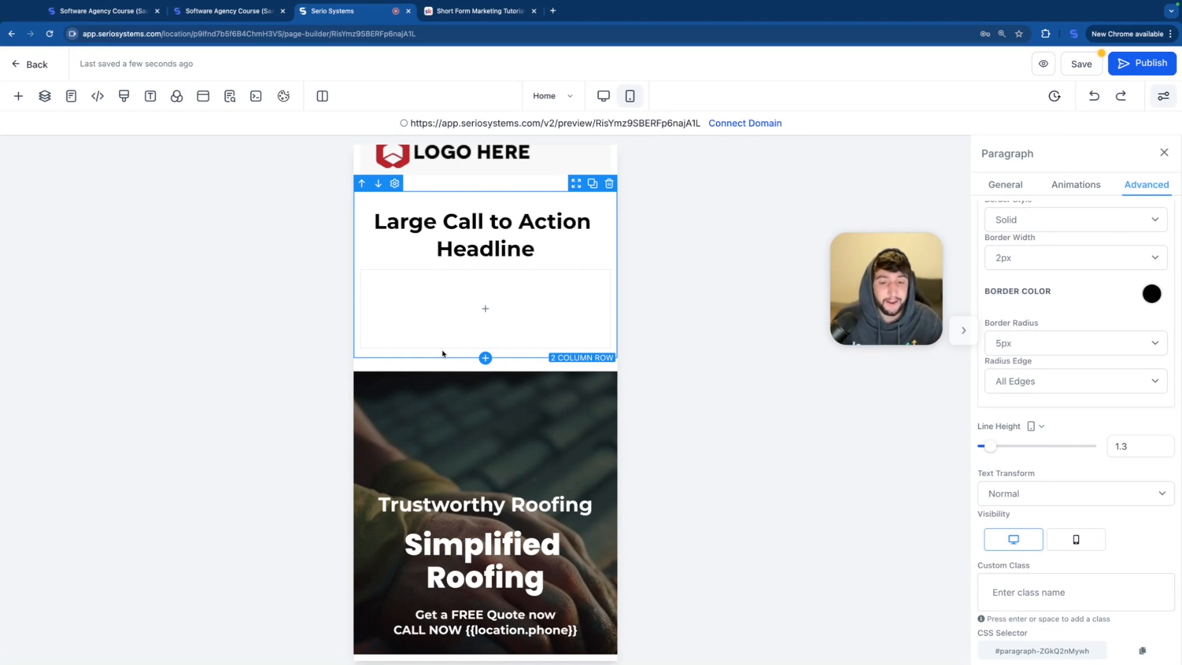
scroll(442, 354, down, 3)
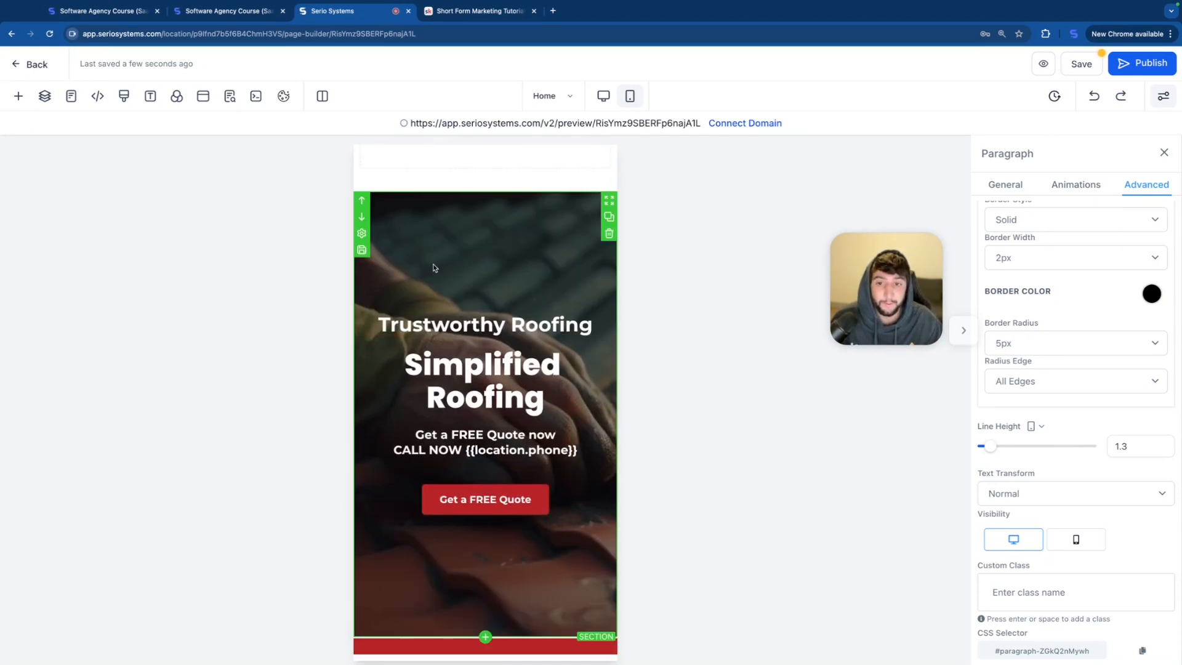
click(603, 96)
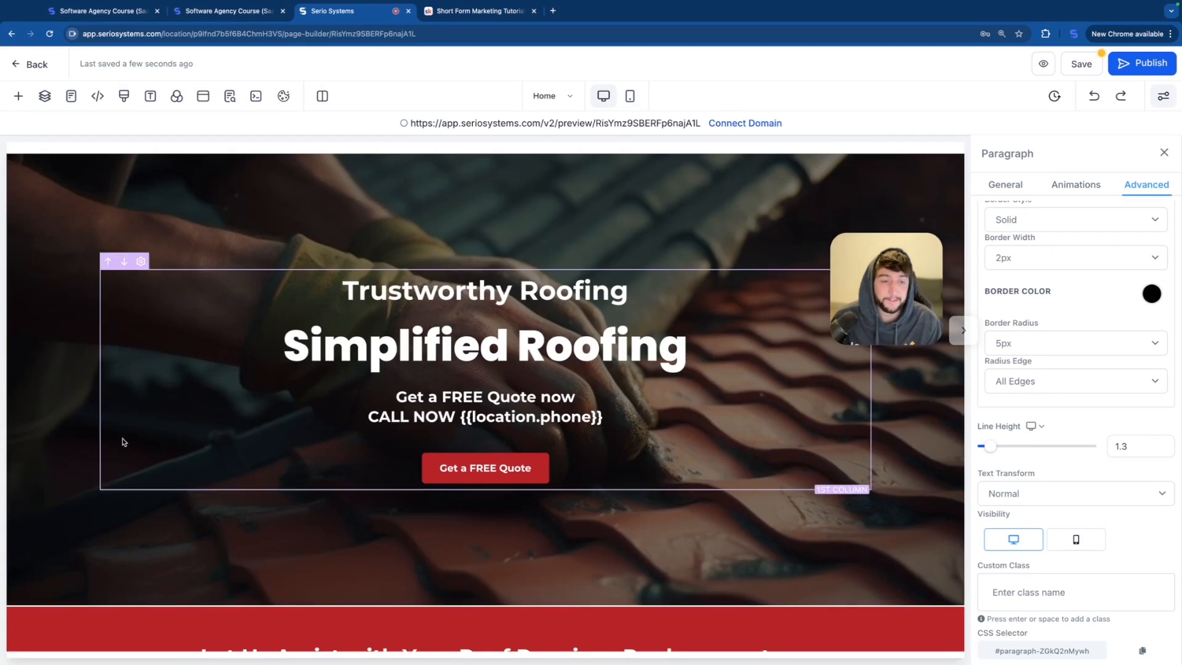
click(630, 95)
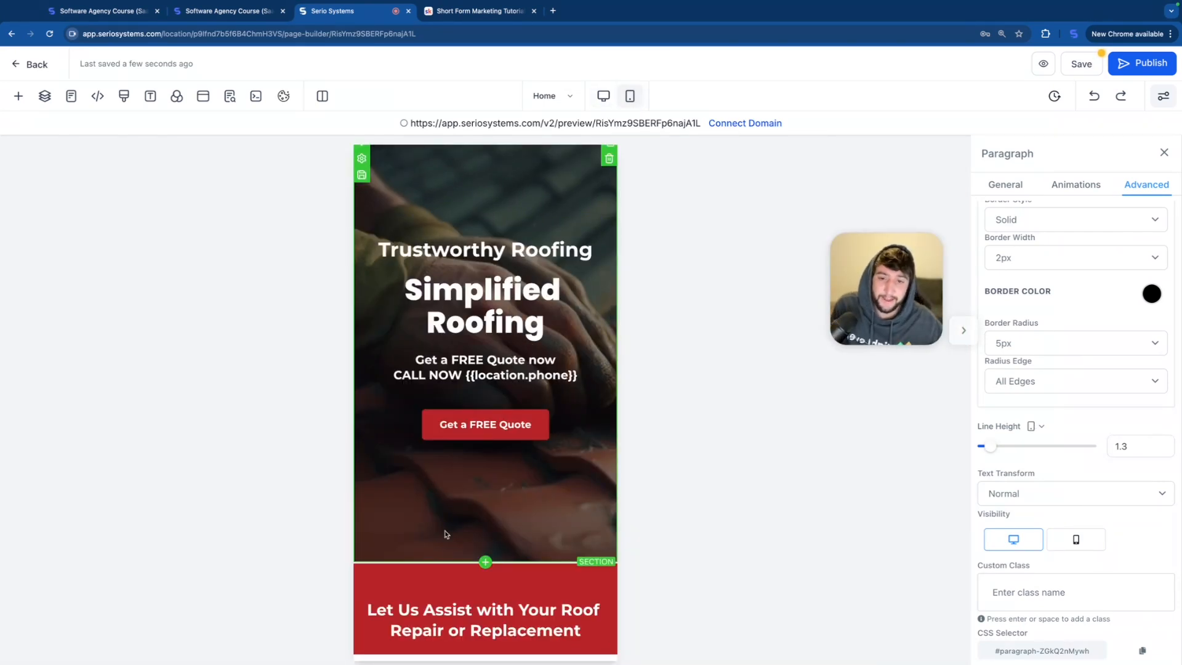
Step: Duplicate the "Trustworthy Roofing" hero section and hide one copy on mobile, keeping that copy visible on desktop only
scroll(445, 533, up, 1)
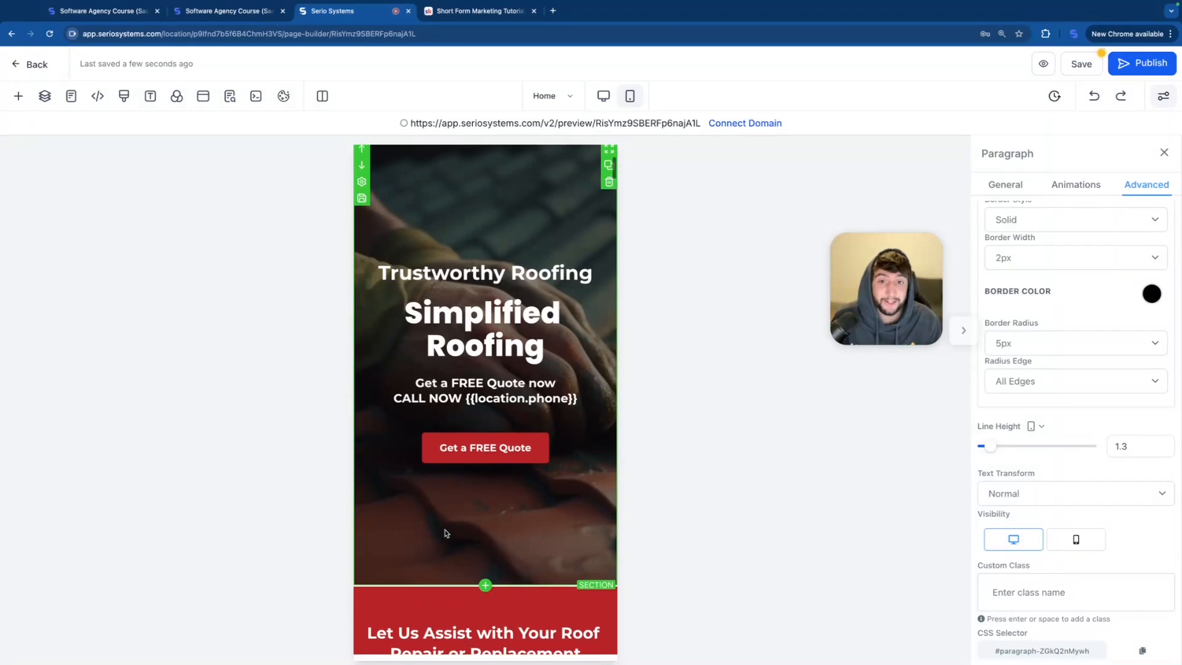
click(610, 169)
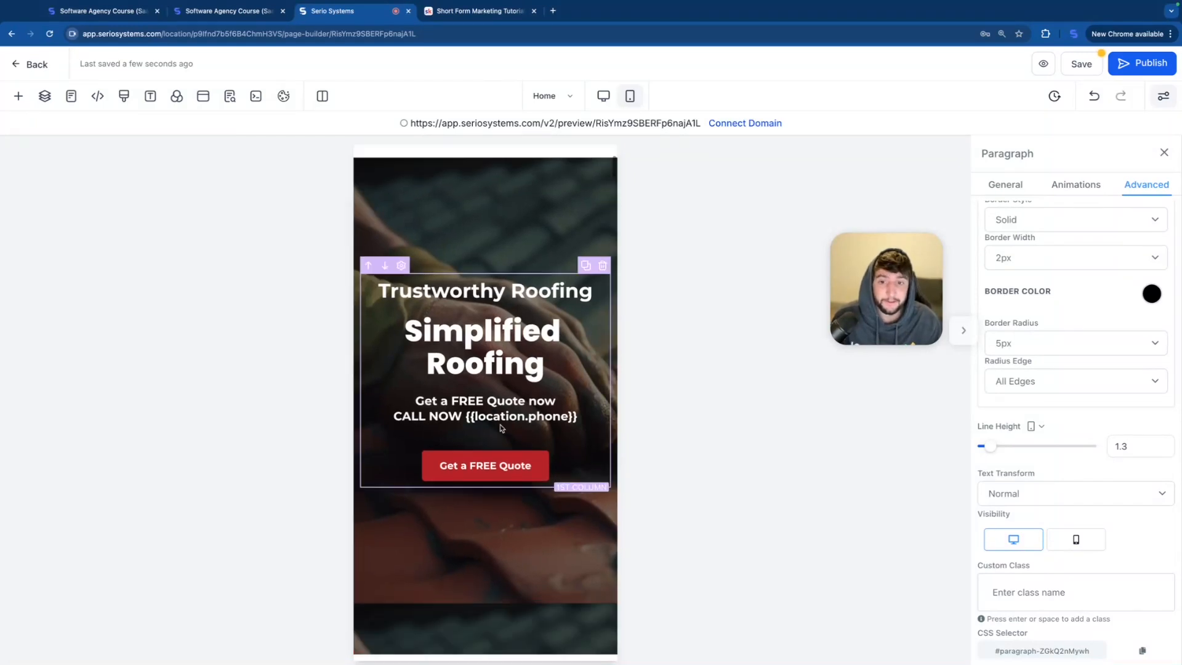
click(524, 275)
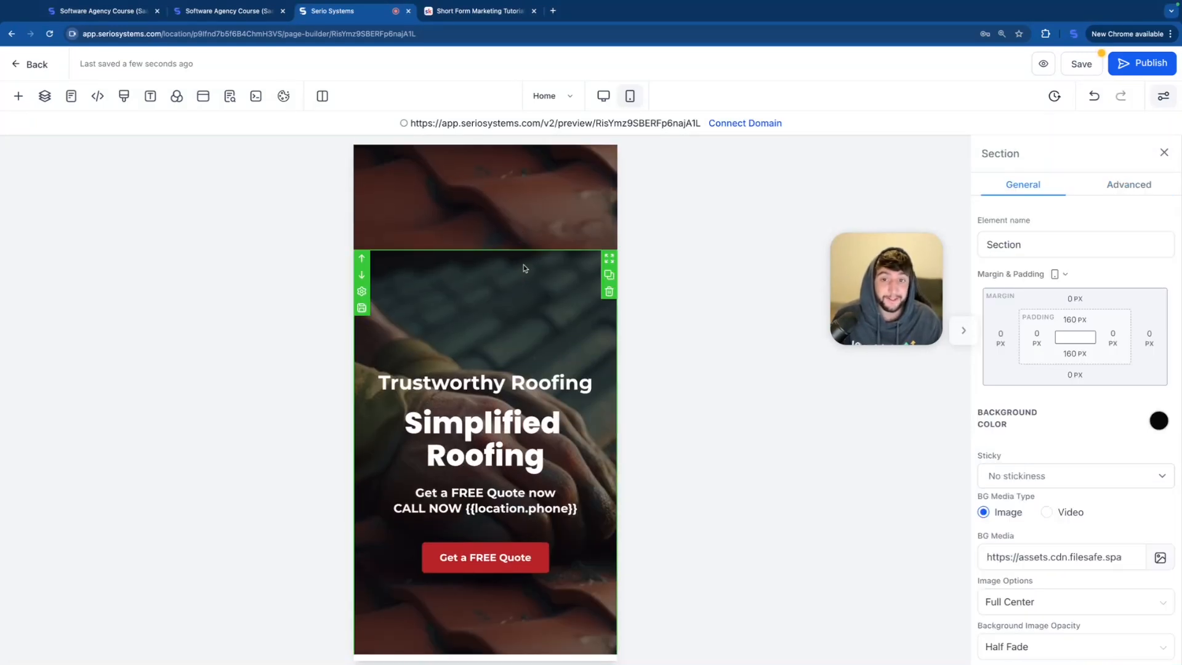
click(1132, 185)
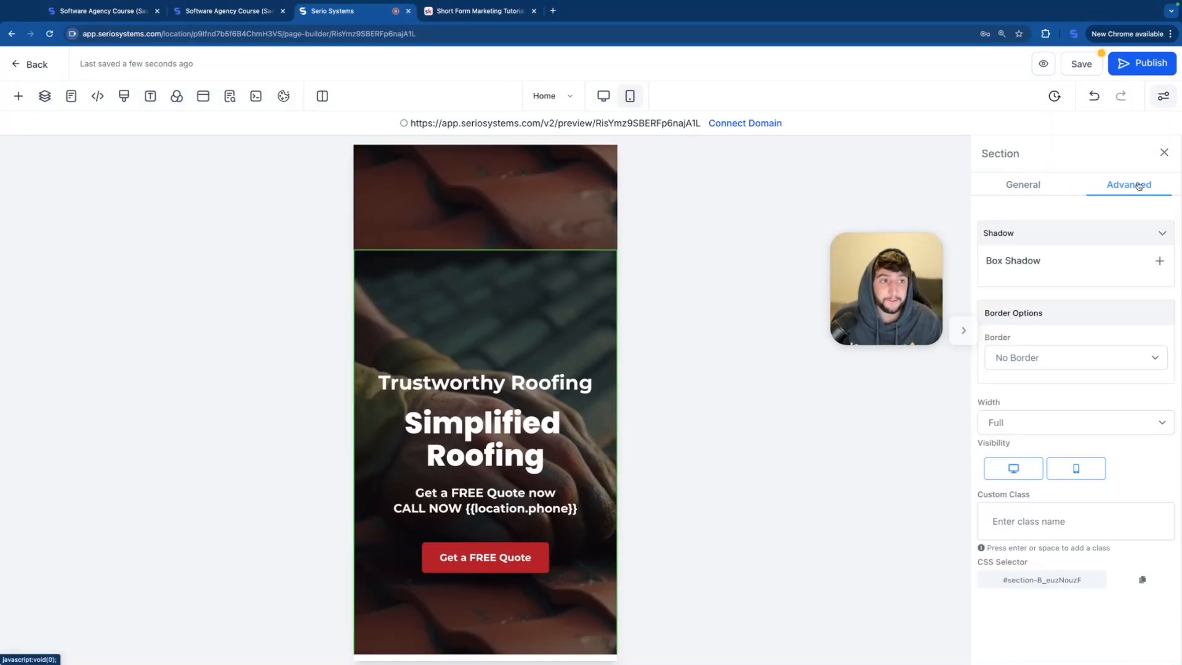
click(1067, 479)
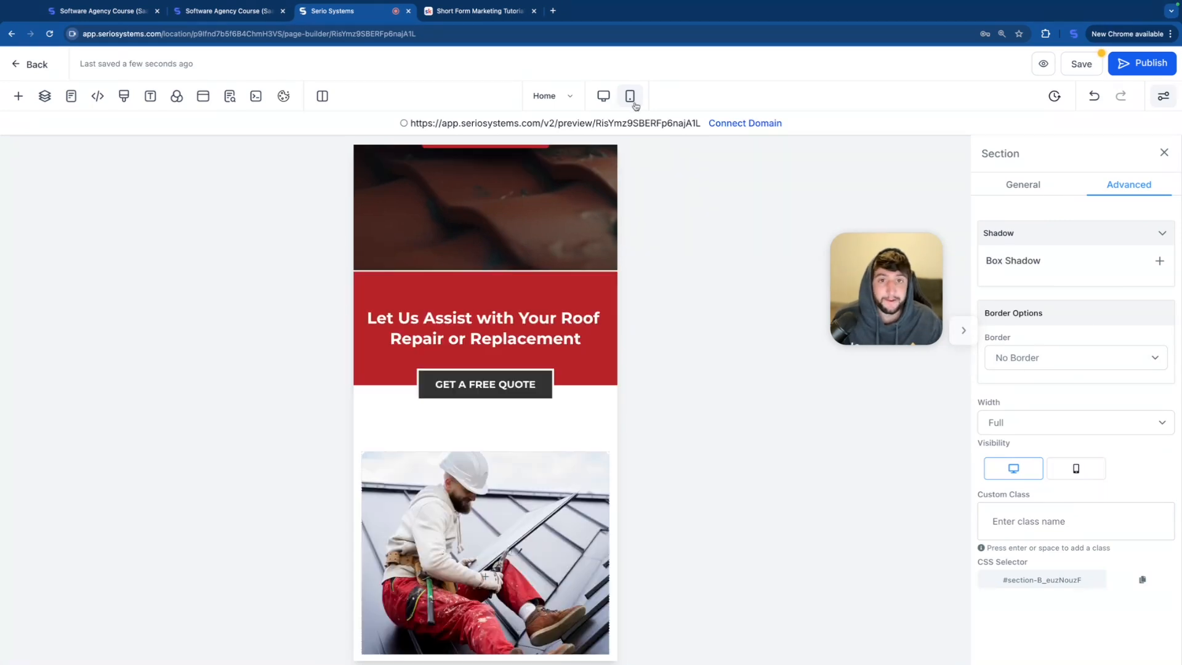
Step: In the desktop layout, hide the other hero section copy on desktop so it shows on mobile only
click(603, 96)
scroll(677, 259, up, 1)
click(671, 254)
click(1133, 185)
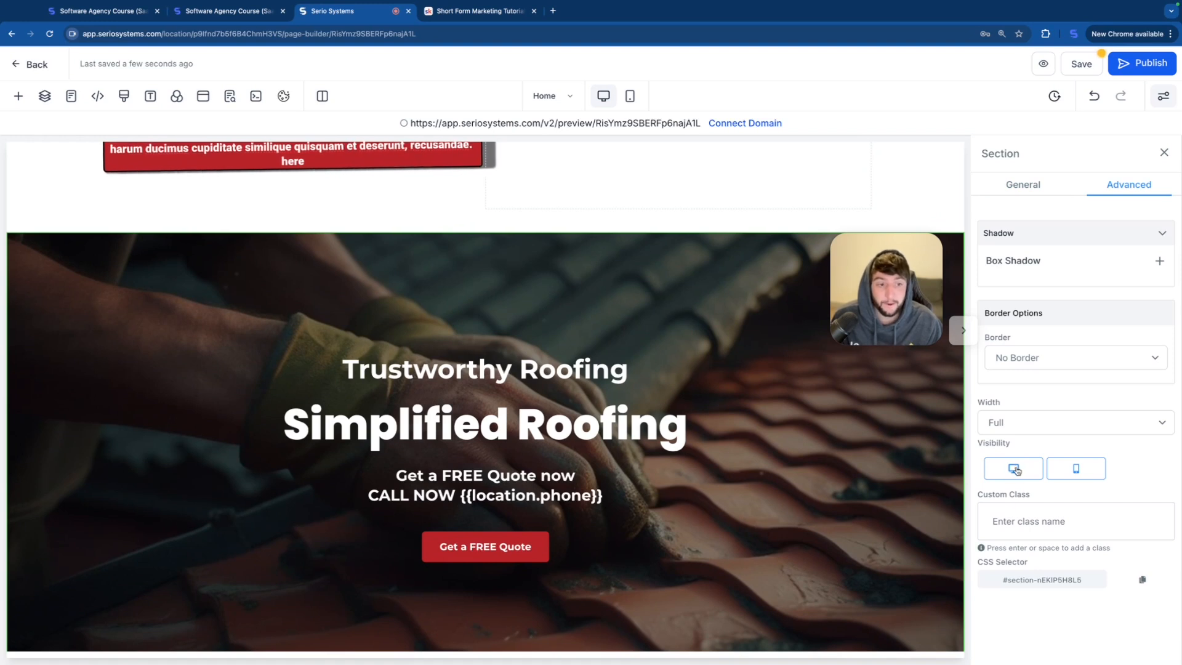
scroll(685, 420, down, 5)
scroll(685, 420, up, 4)
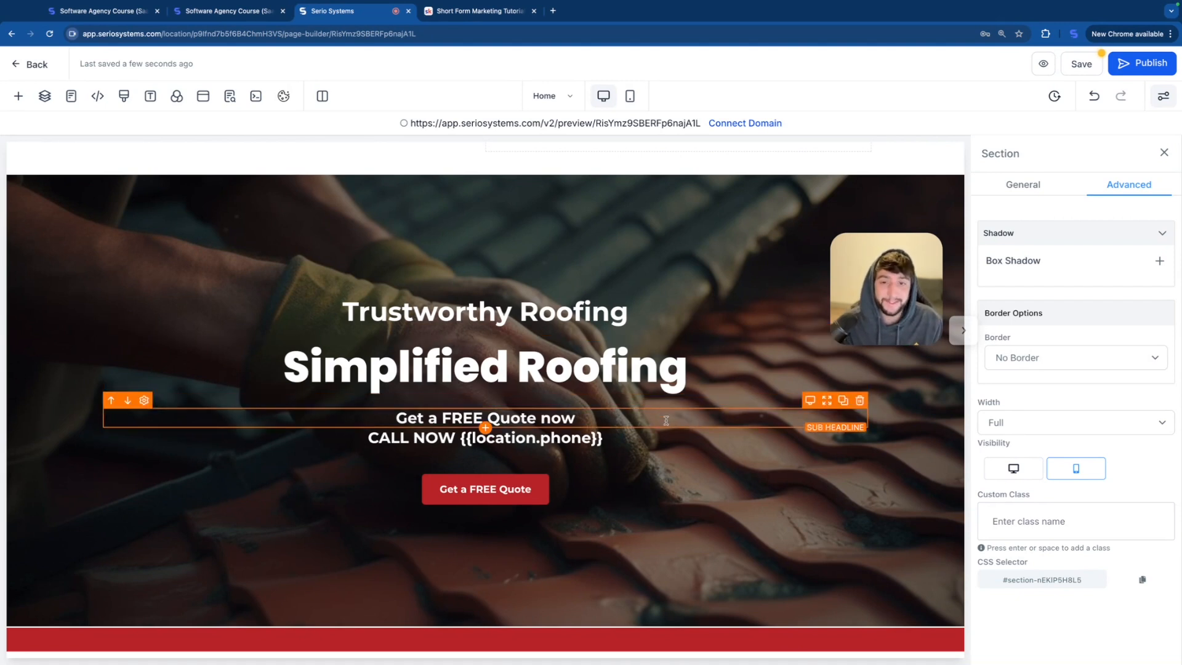
Step: Change the desktop hero headline to "Professional Roofing" and compare it with the mobile hero
scroll(573, 267, up, 1)
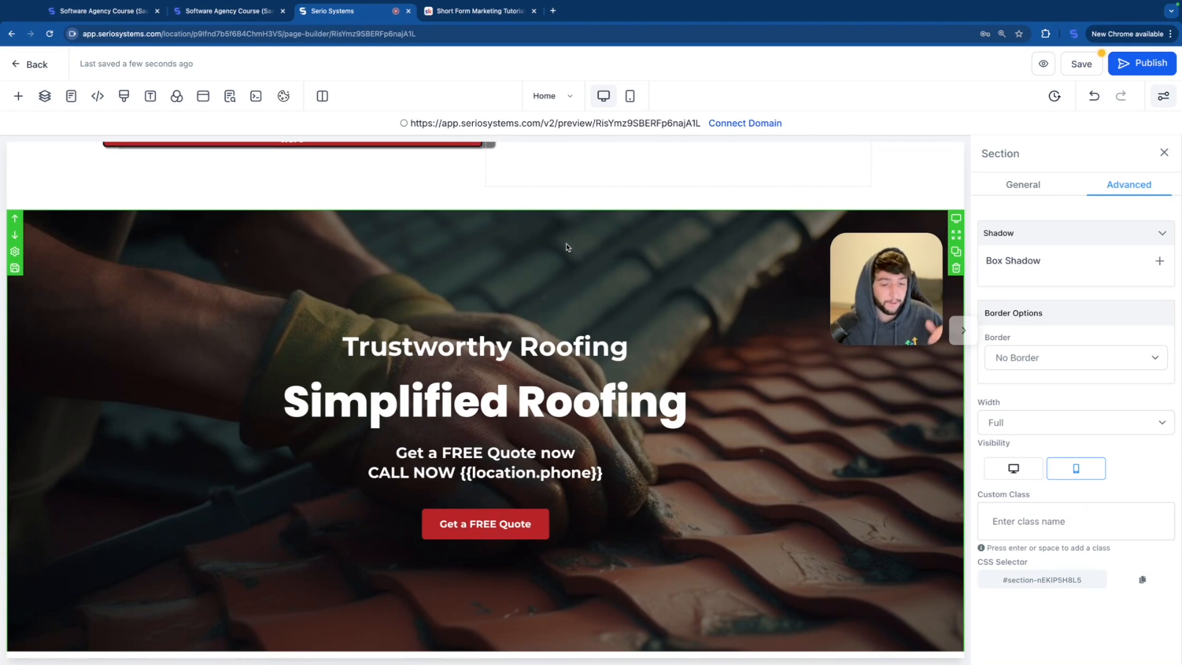
click(708, 399)
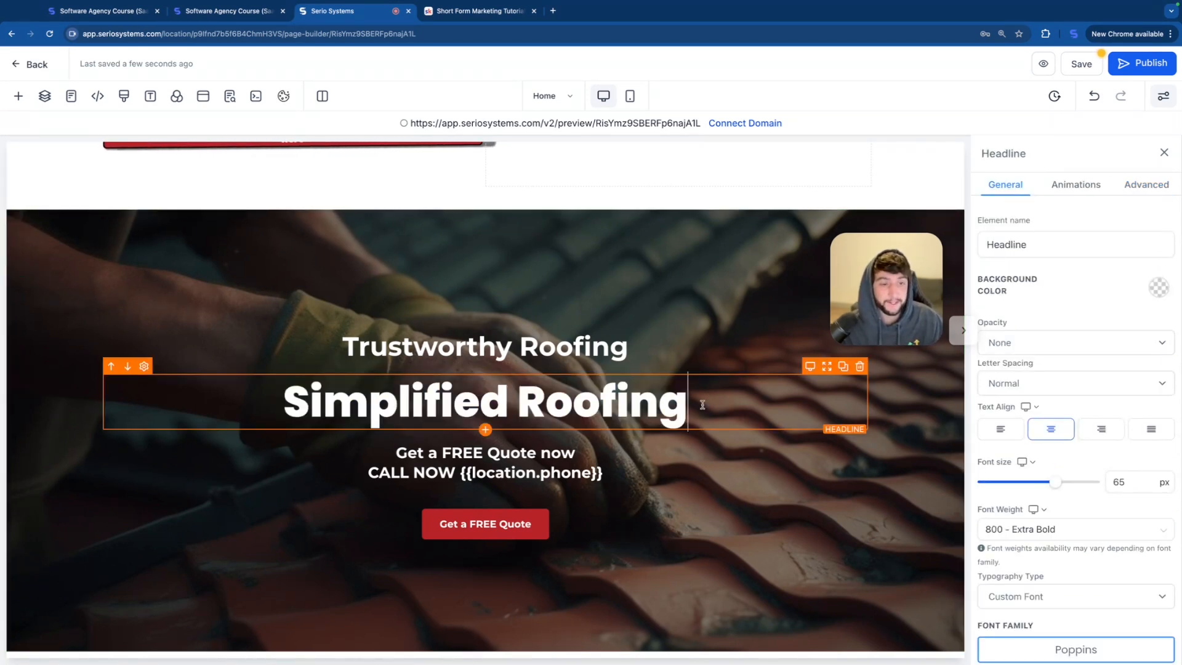
double_click(504, 402)
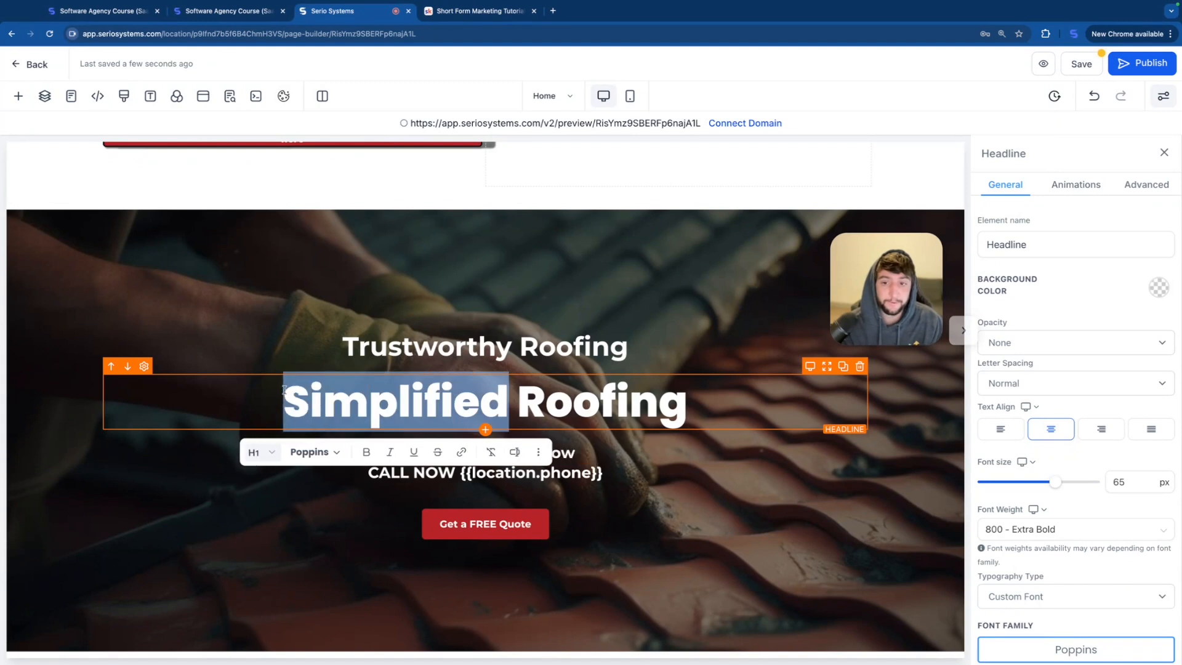
key(BackSpace)
text(Professional)
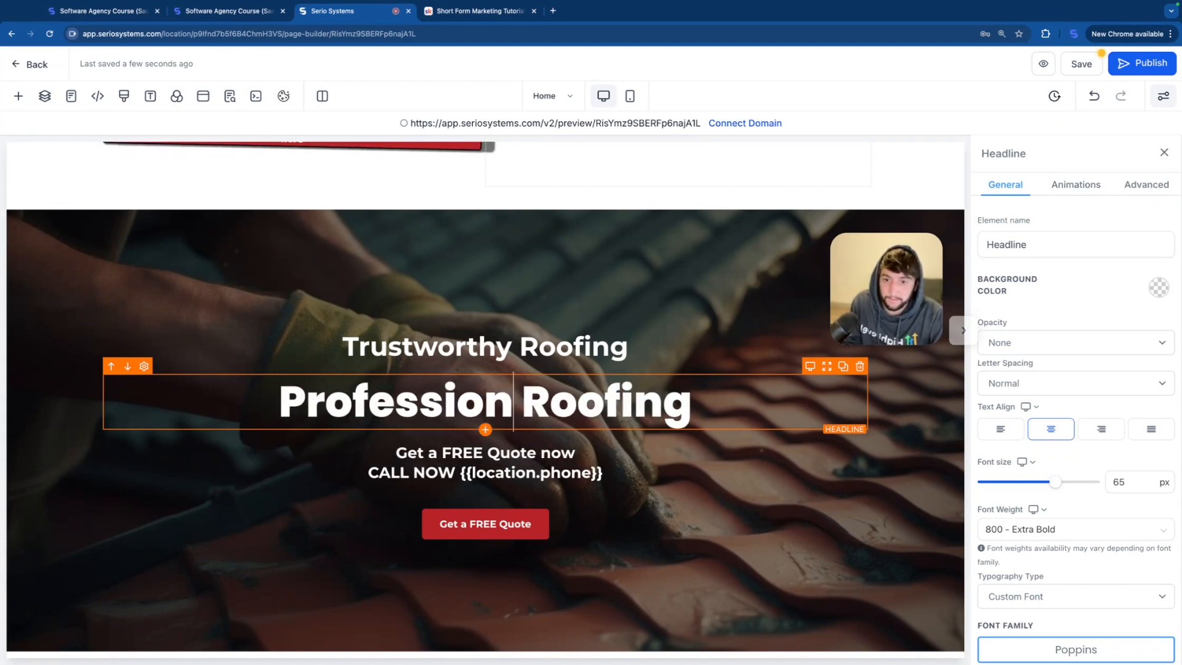
click(631, 96)
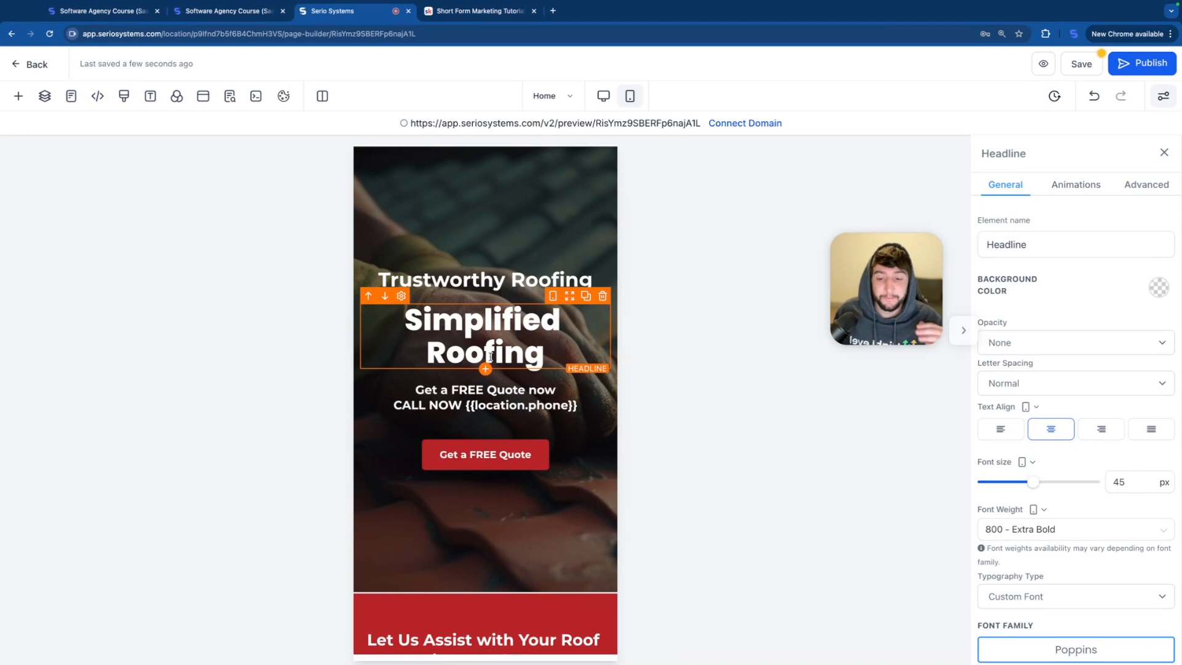
click(603, 96)
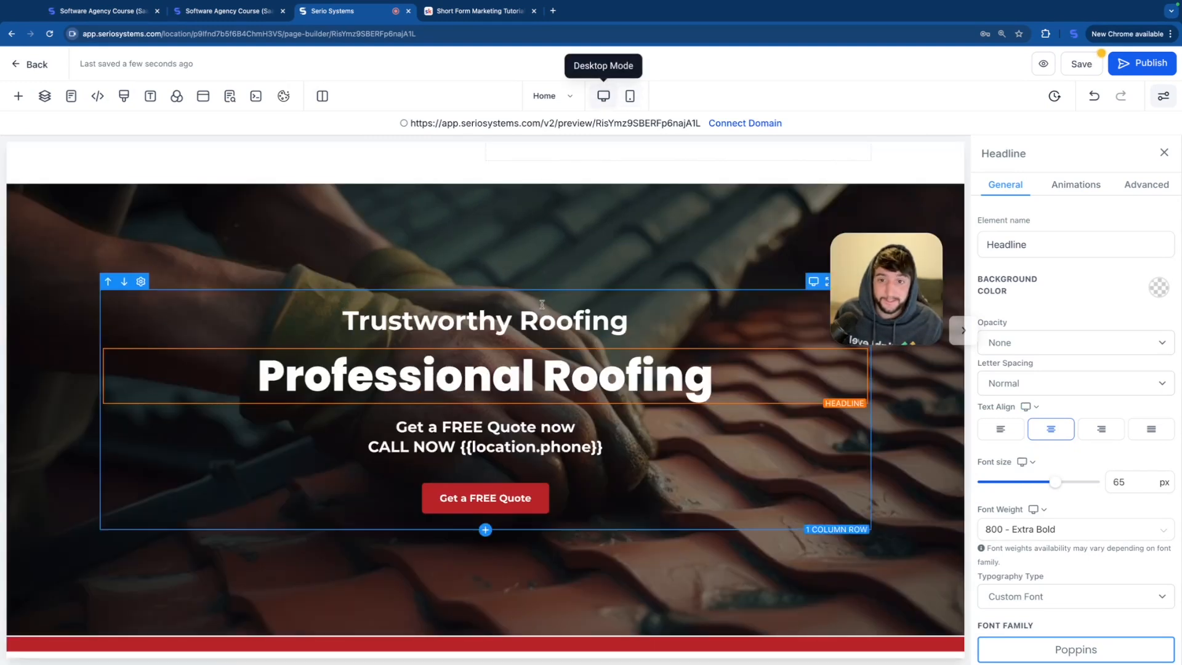
click(630, 96)
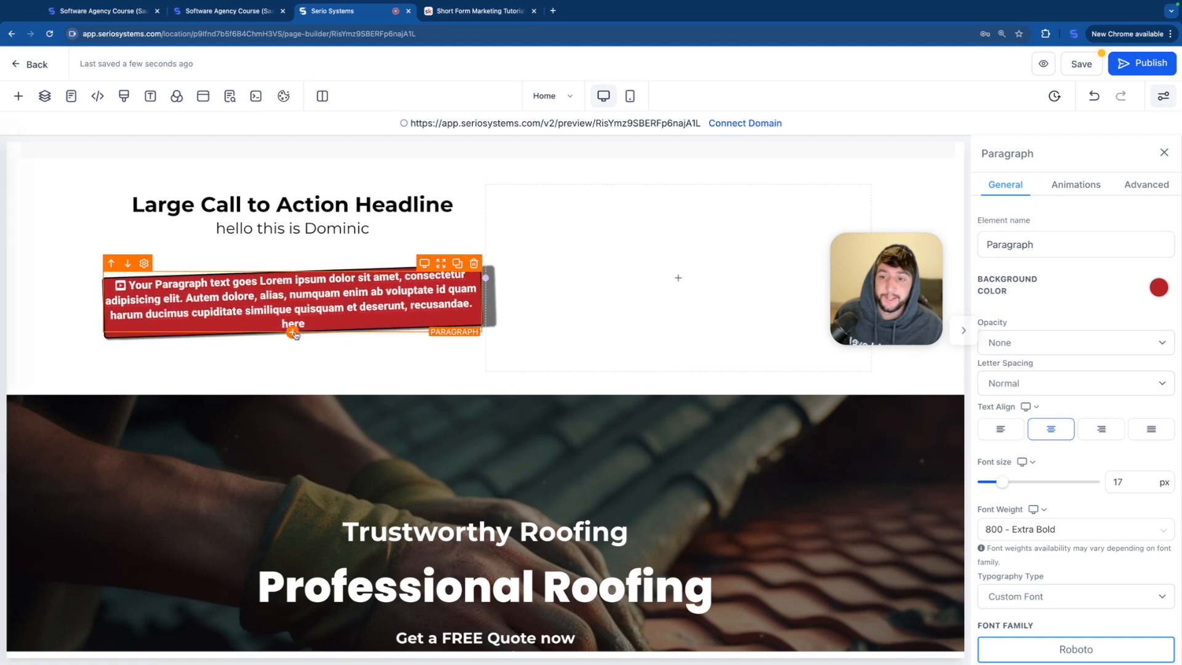
Step: Add a bullet list below the red paragraph and look through its general settings
click(18, 96)
drag(155, 344, 158, 371)
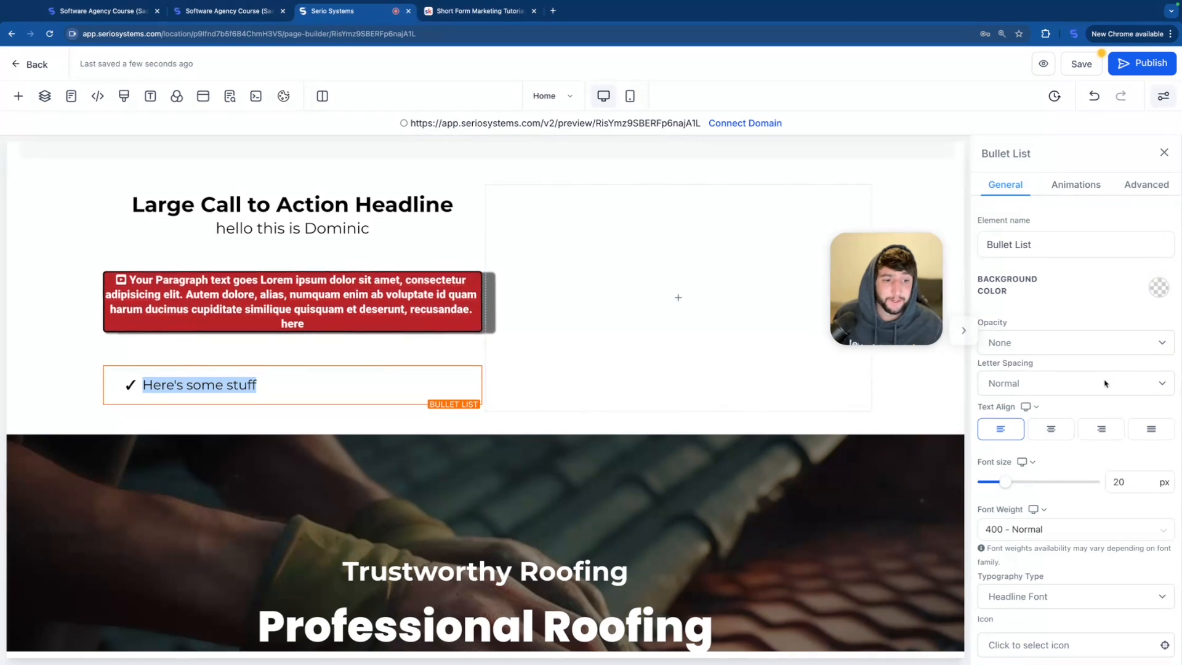
scroll(1105, 383, down, 3)
scroll(1105, 383, down, 4)
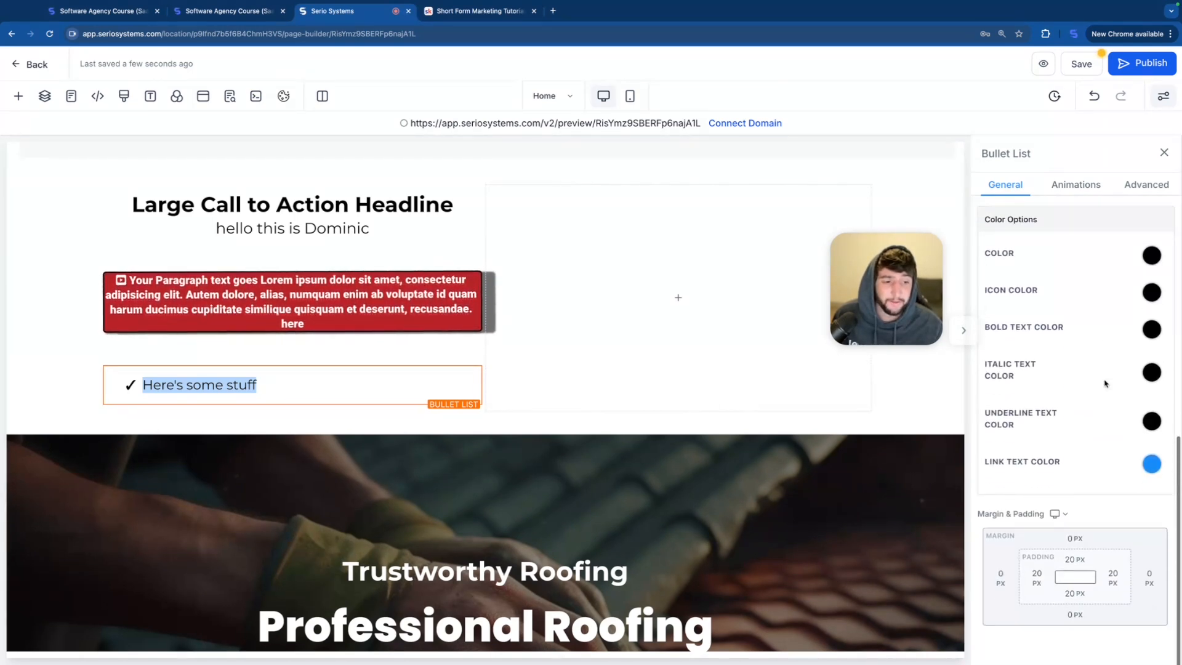
scroll(1102, 384, up, 4)
Step: Replace the bullet list's sample text with "hello" and add a second bullet reading "features"
click(269, 381)
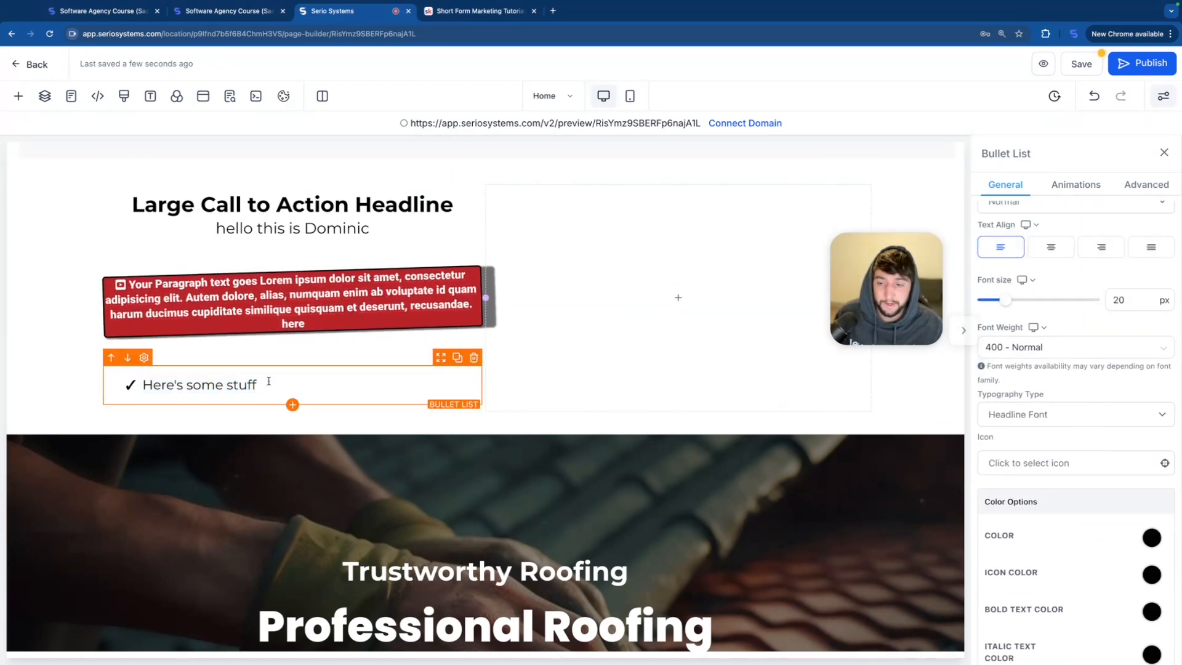
drag(265, 386, 139, 380)
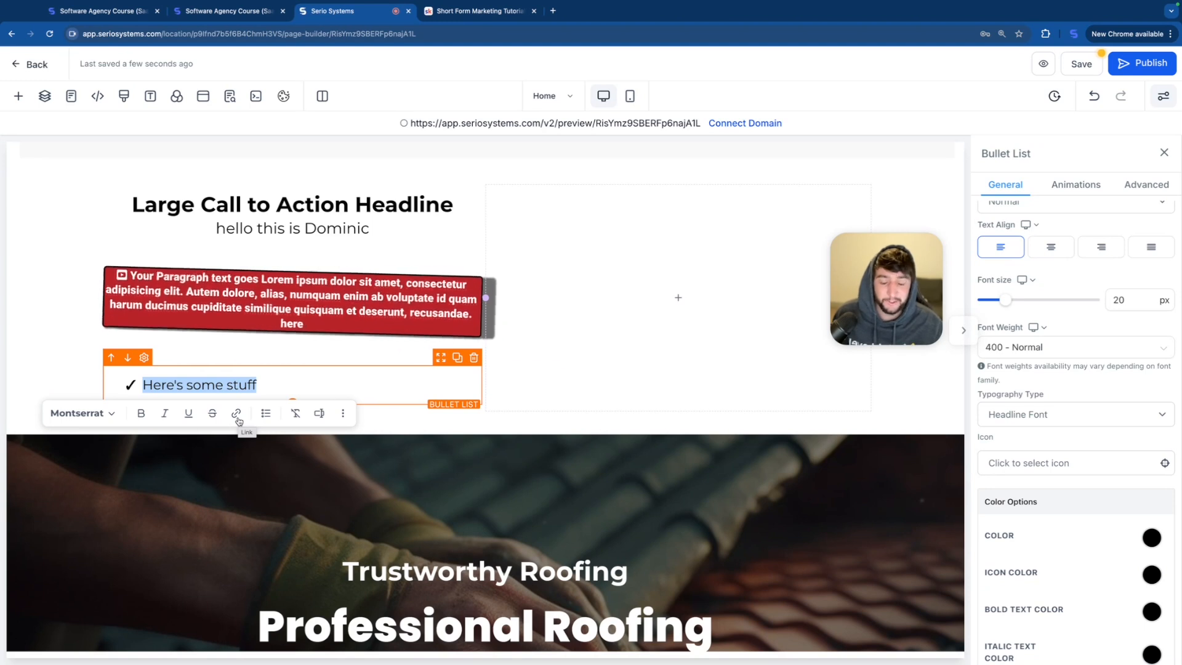
key(super+z)
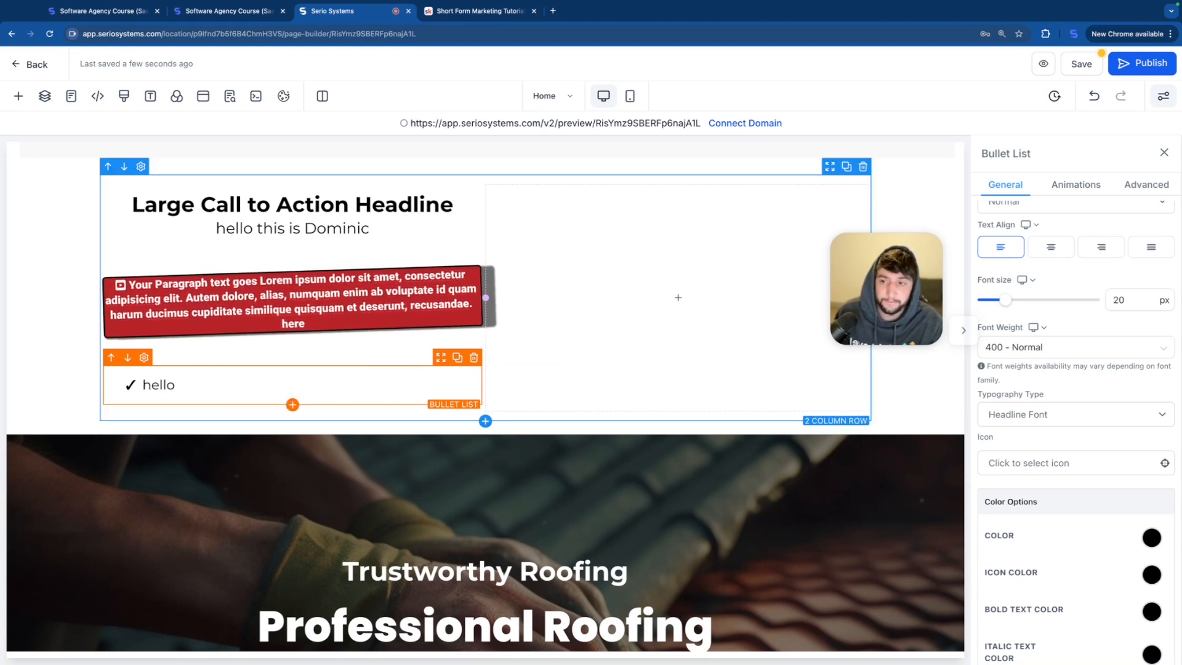
key(Return)
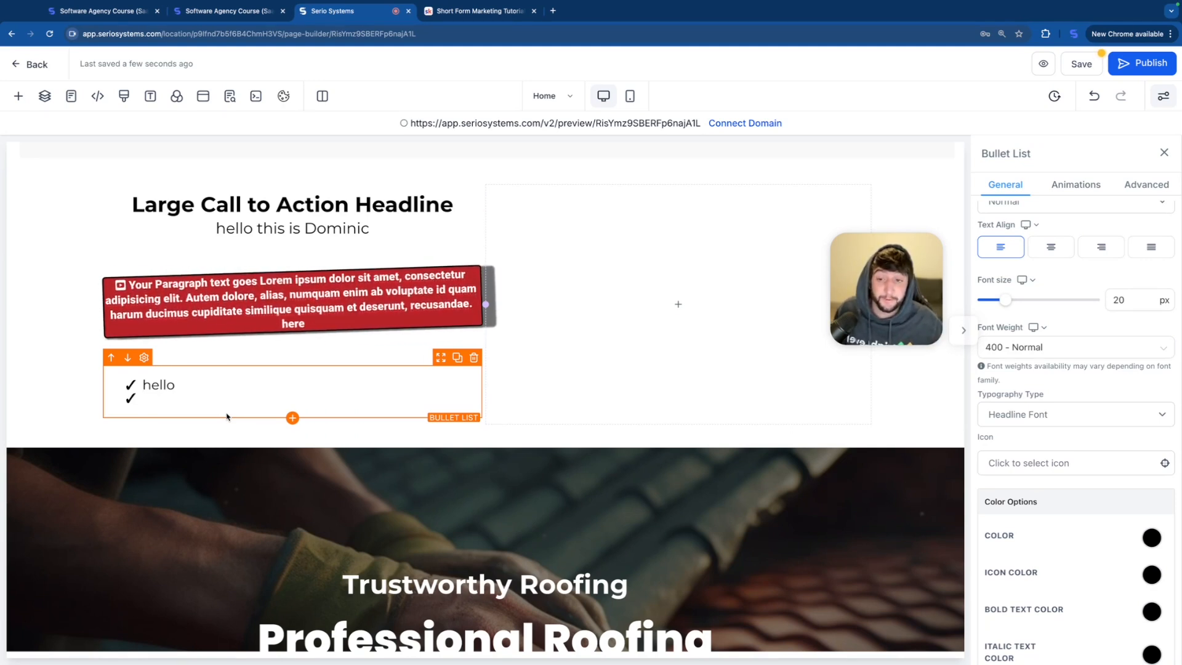
text(features)
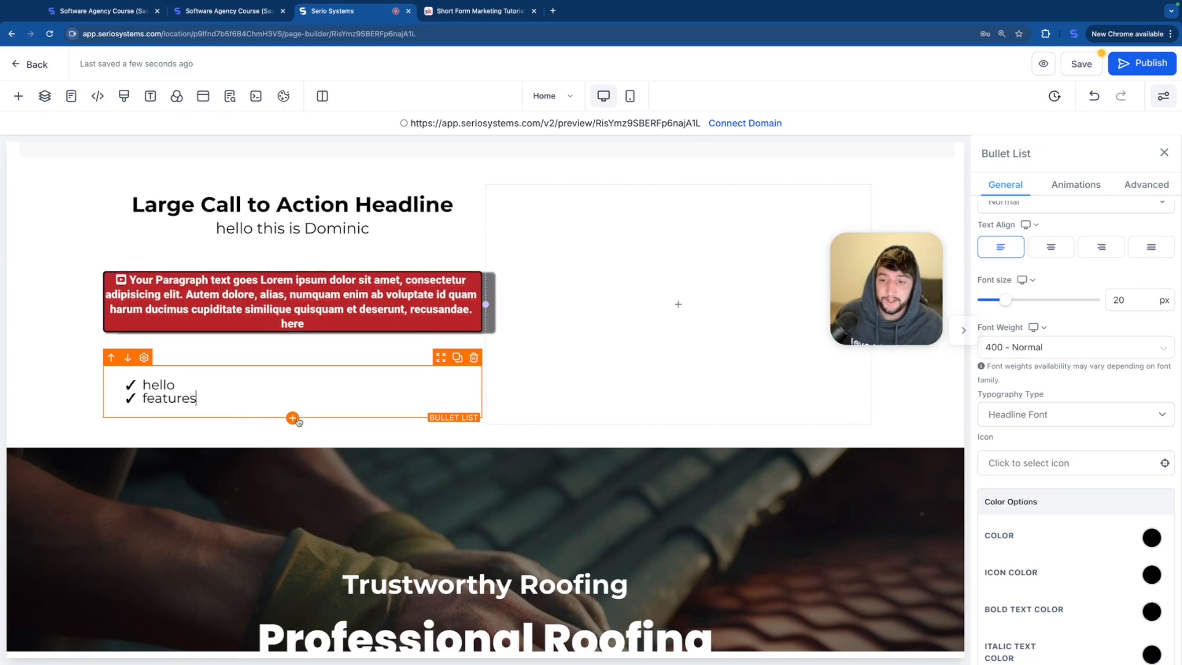
Step: Add a button element directly below the bullet list
click(292, 418)
scroll(273, 369, down, 3)
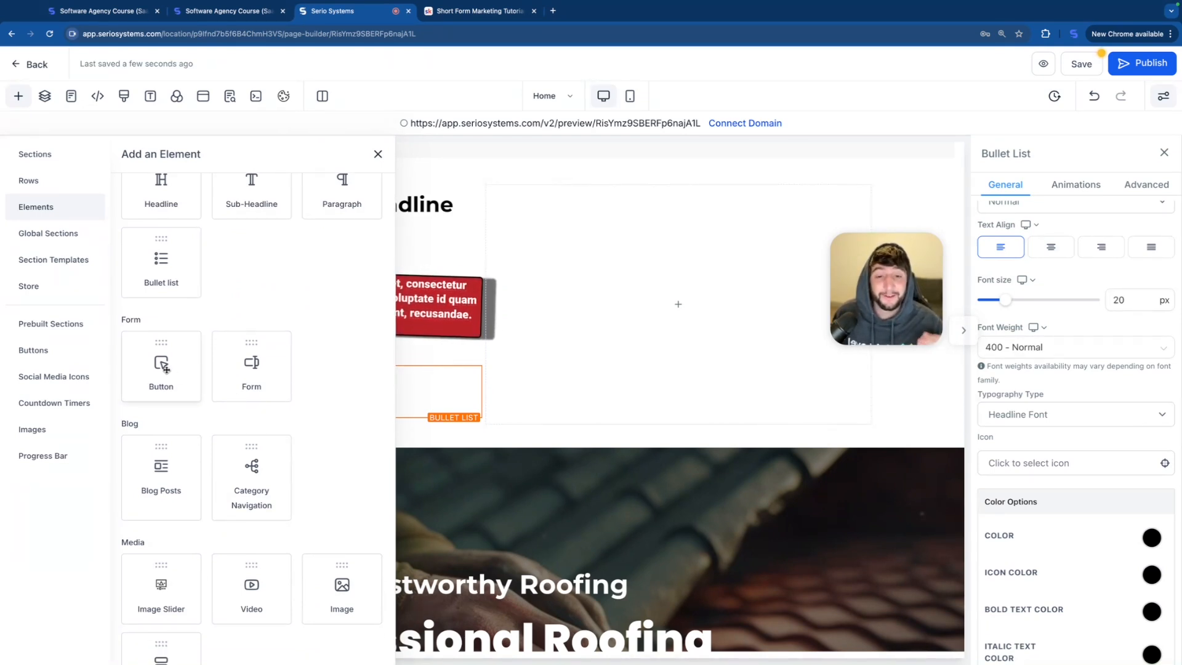
drag(167, 372, 361, 421)
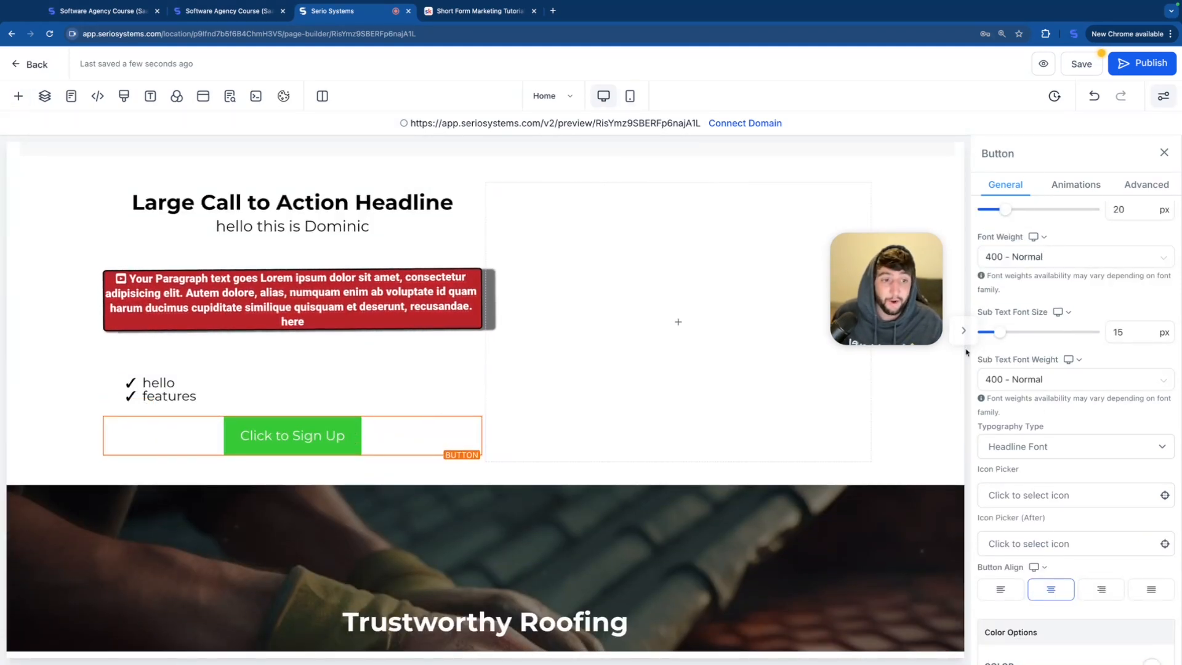
Step: Set the new button's text to "Get a Quote" and its sub text to "we will text you asap!"
scroll(1055, 322, up, 2)
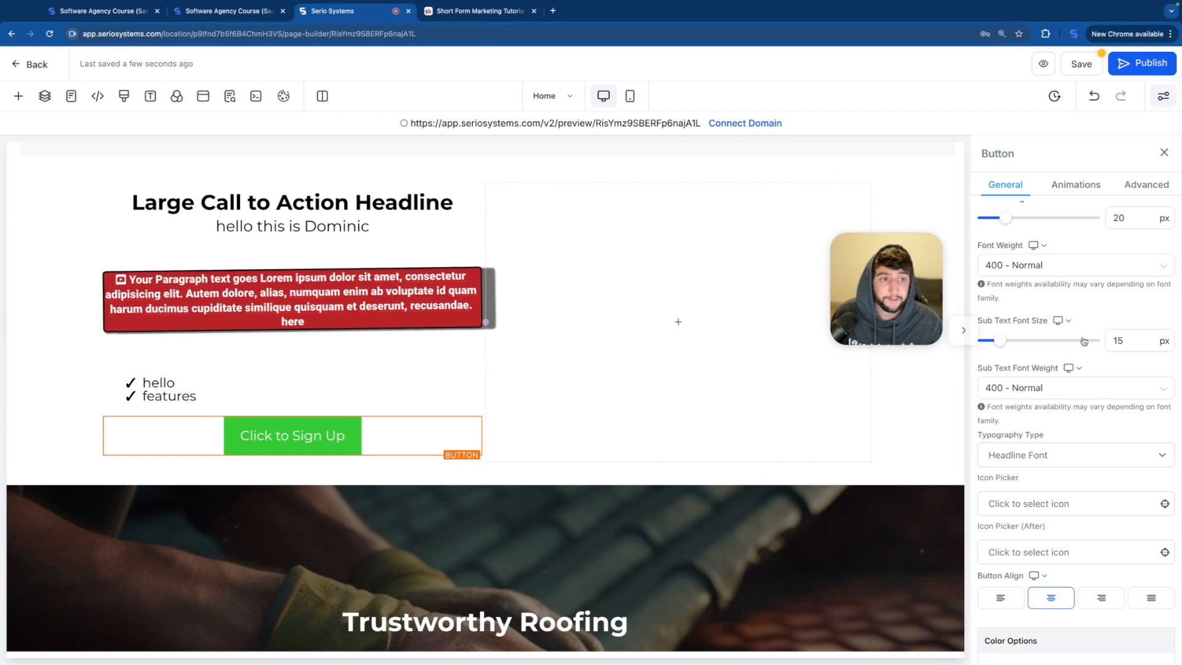
scroll(1040, 443, down, 8)
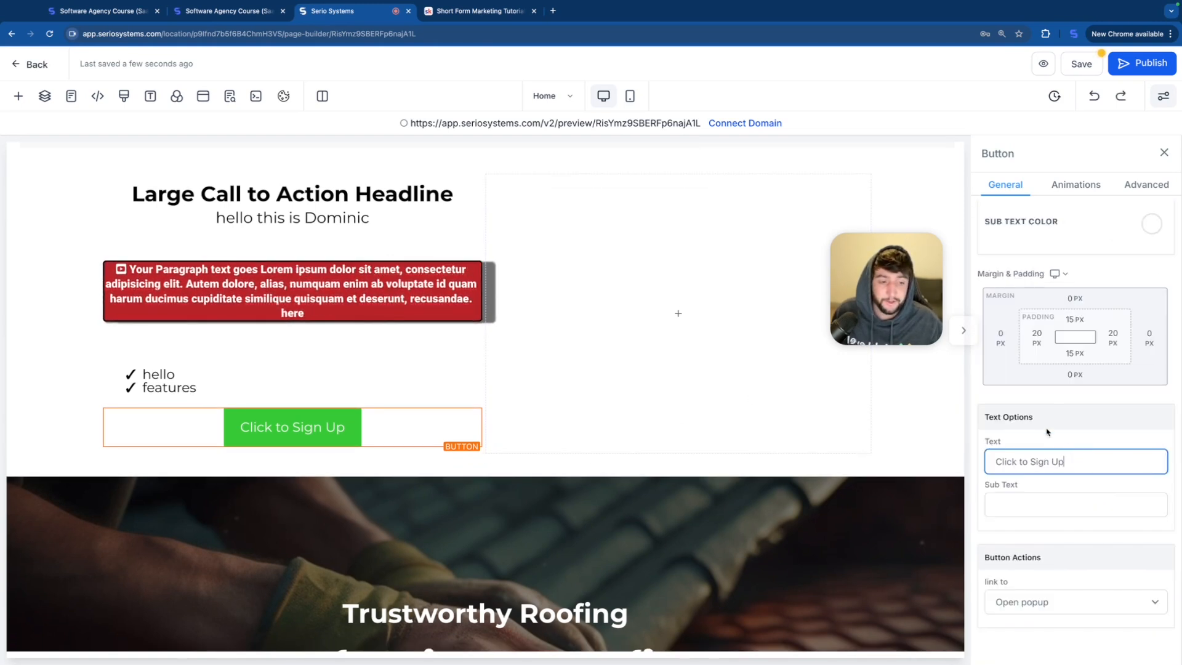
triple_click(1074, 468)
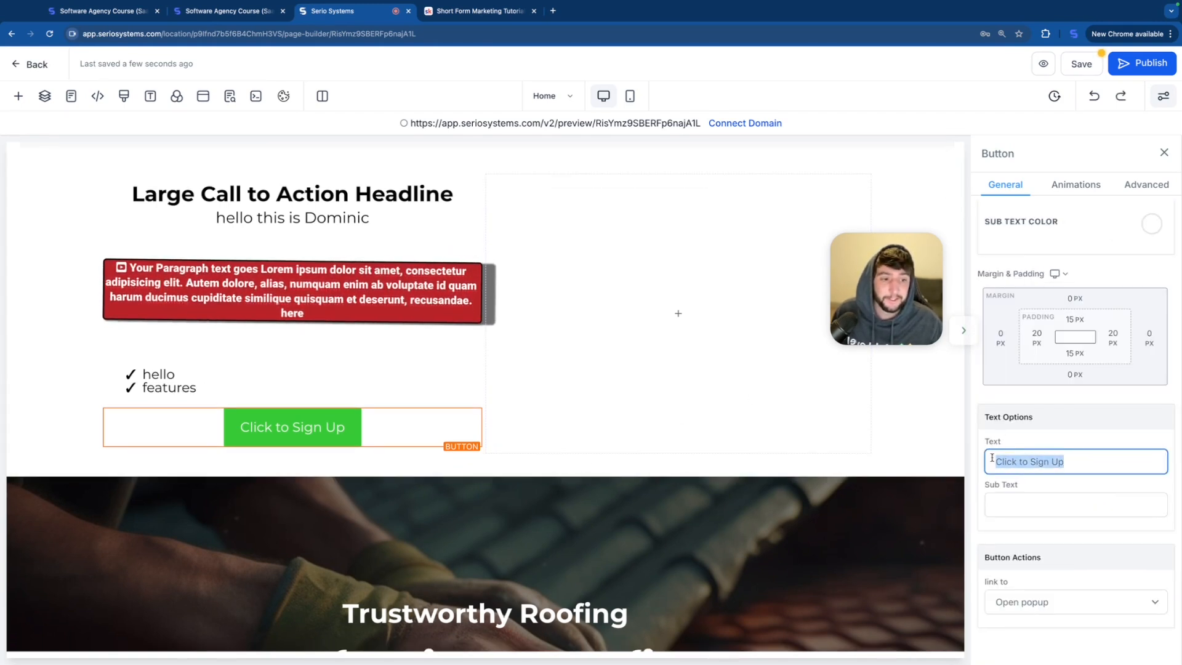
text(Get a Quote)
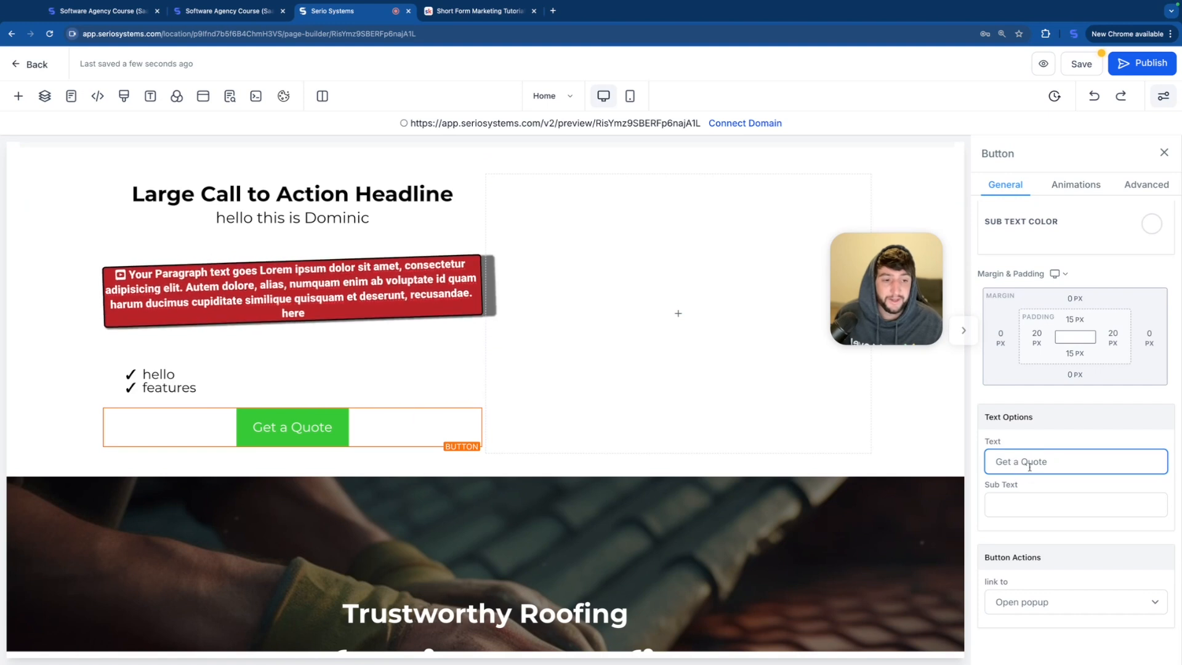
click(1017, 508)
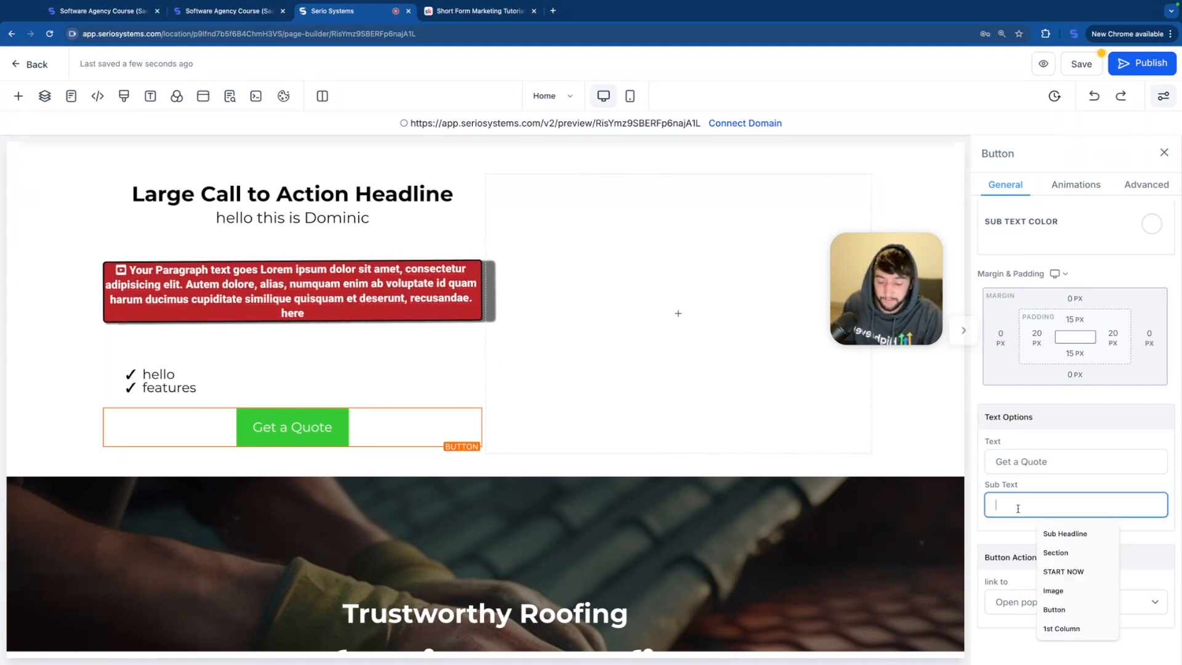
text(we will text you asap!)
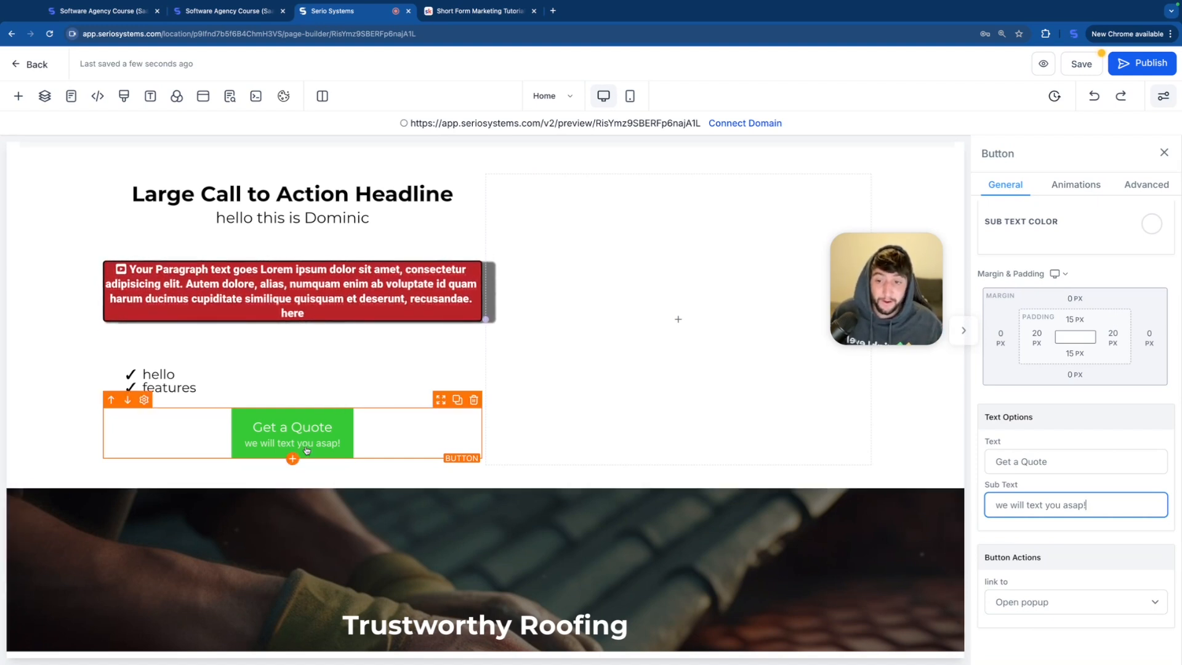
Step: Review the link actions available for the Get a Quote button and choose Open popup
click(1041, 601)
scroll(1040, 603, down, 3)
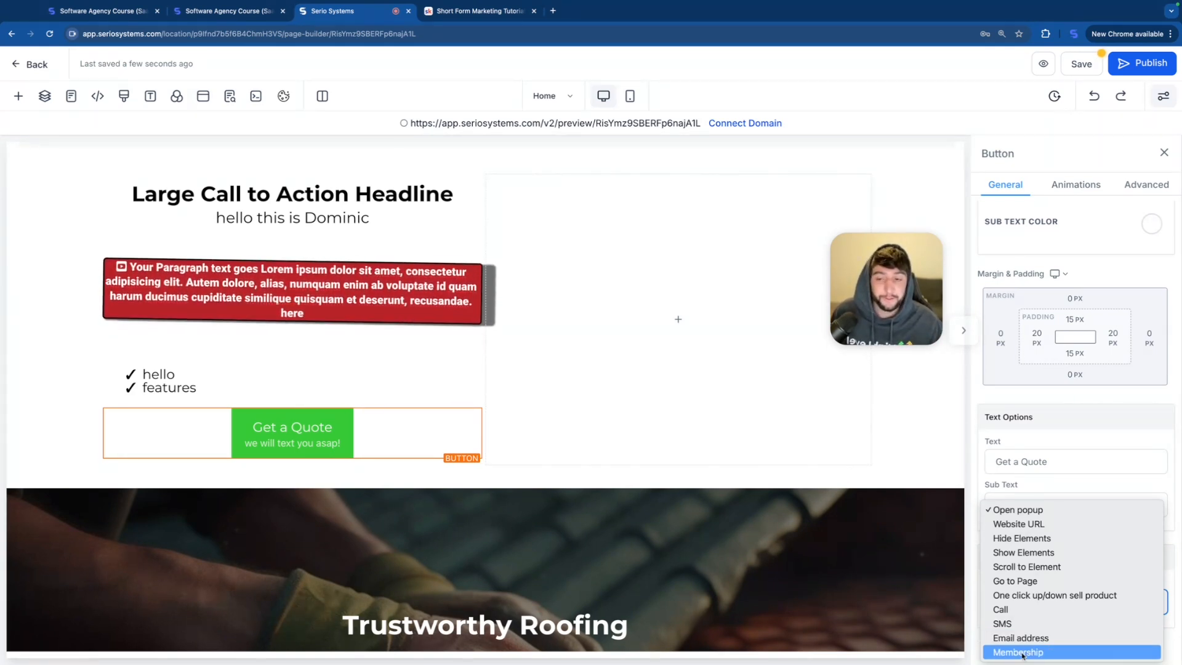
click(1038, 512)
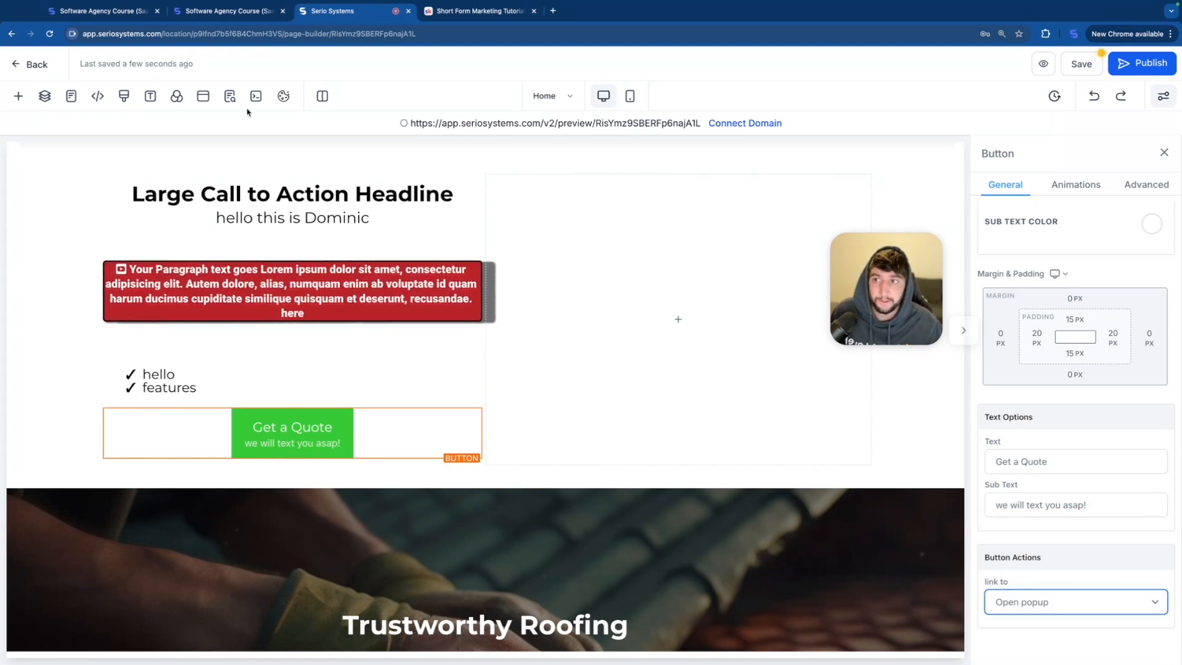
Step: Open the page's popup for editing and add a one-column row to it
click(205, 101)
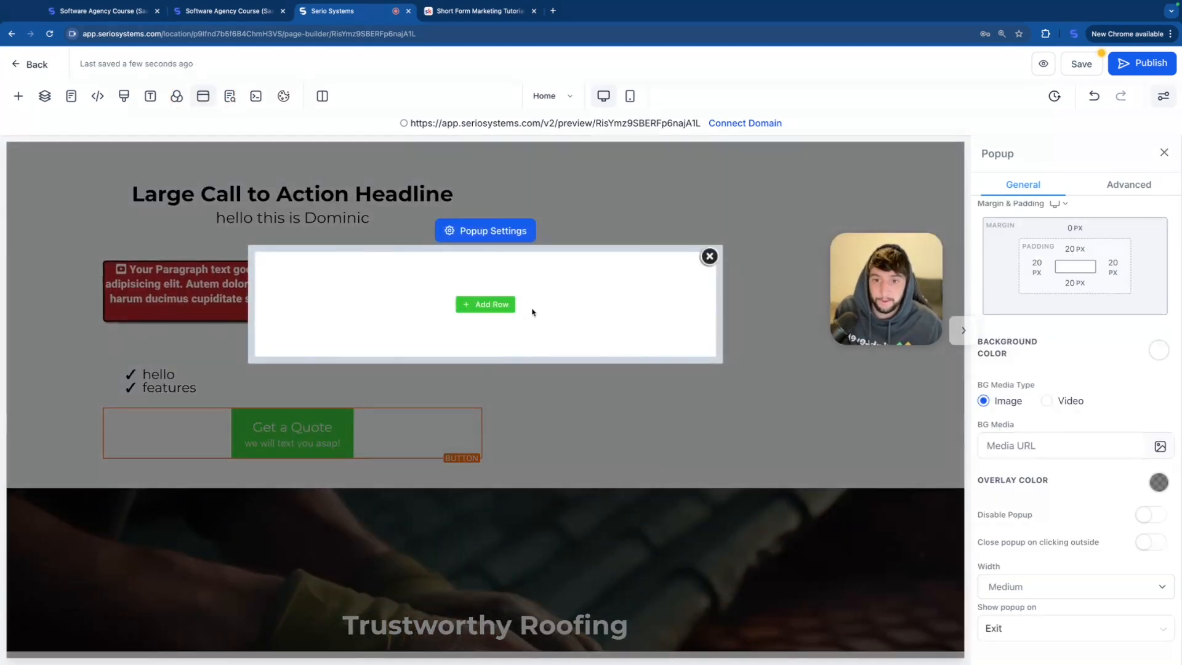
click(486, 304)
drag(190, 191, 471, 301)
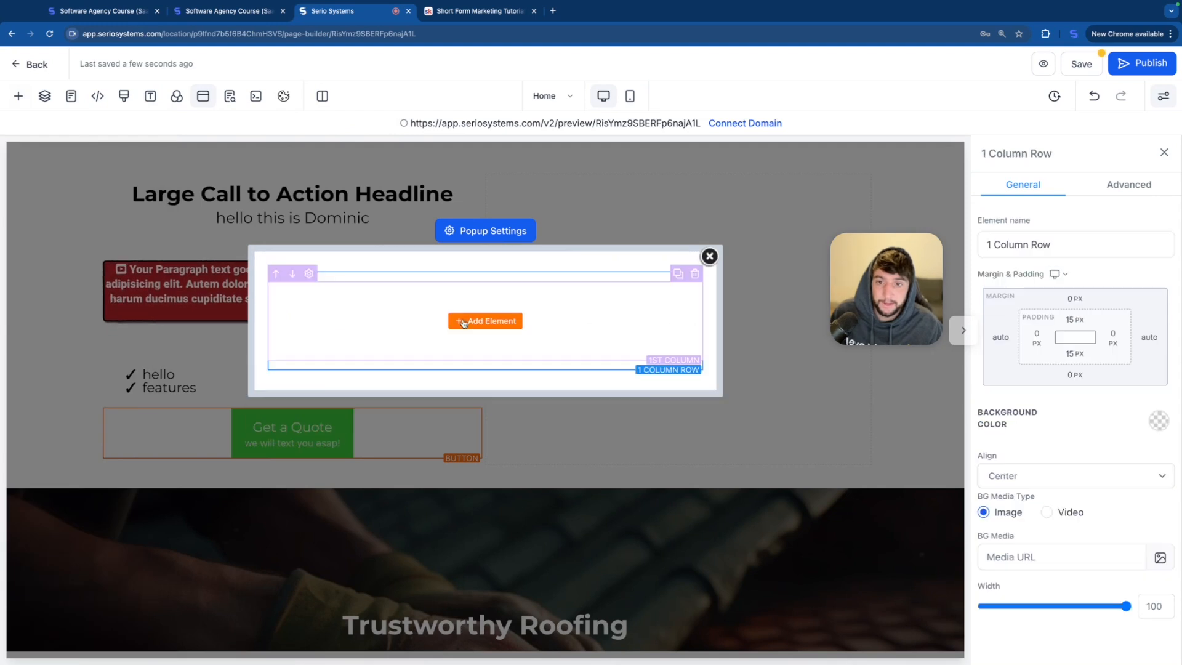
Step: Add a headline to the popup's row and place a sub-headline beneath it
click(482, 320)
drag(163, 265, 466, 311)
click(485, 315)
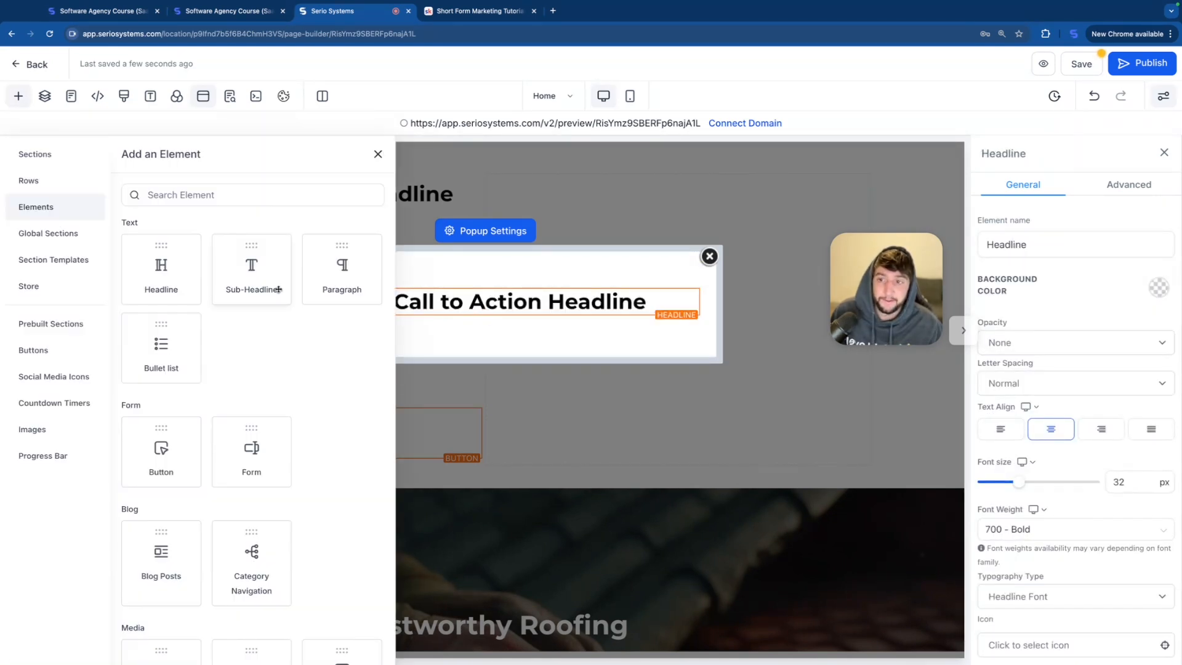
drag(264, 284, 480, 325)
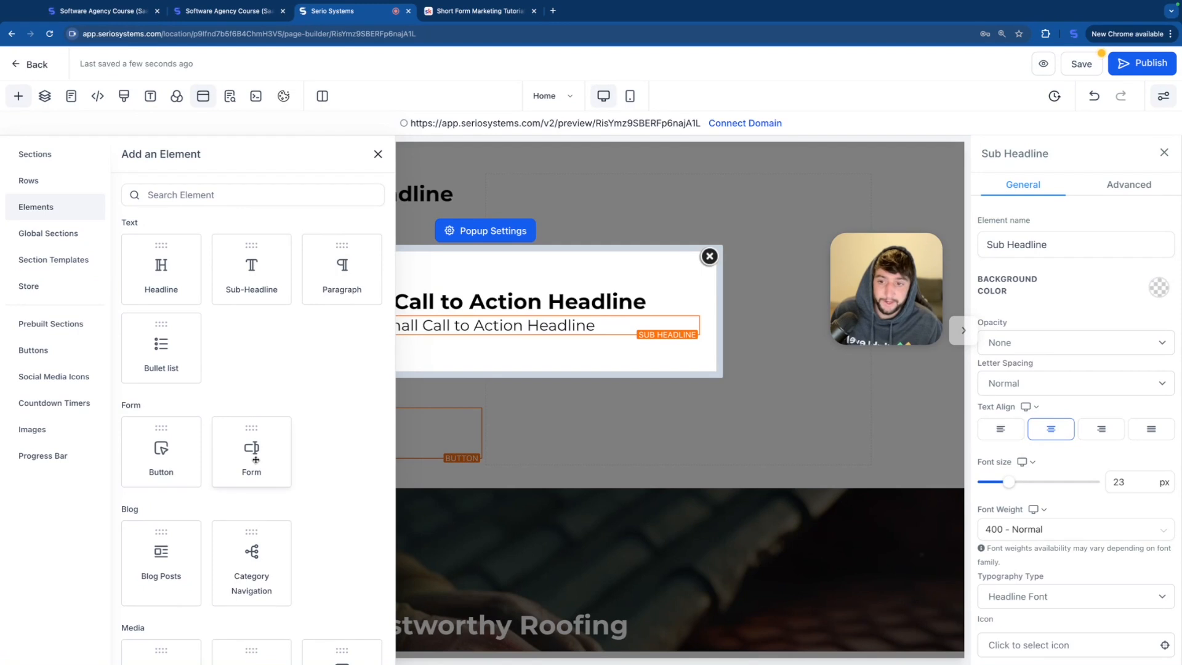
Step: Add a form beneath the popup's sub-headline without choosing an existing form, and save the page
drag(261, 462, 554, 346)
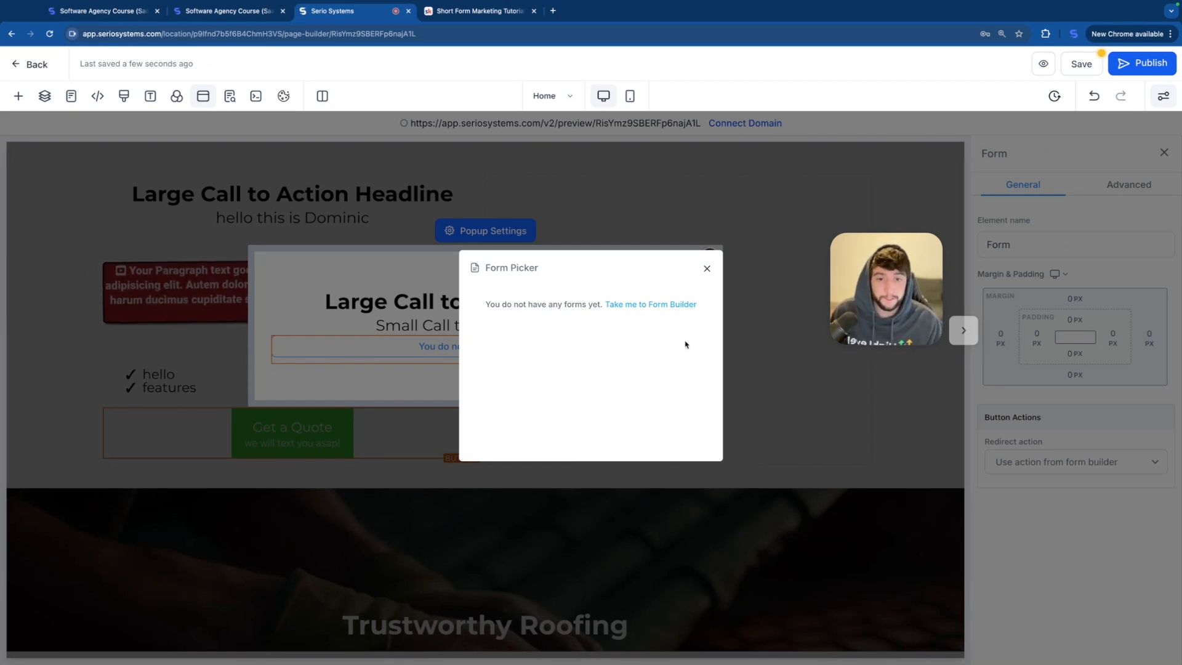
click(707, 270)
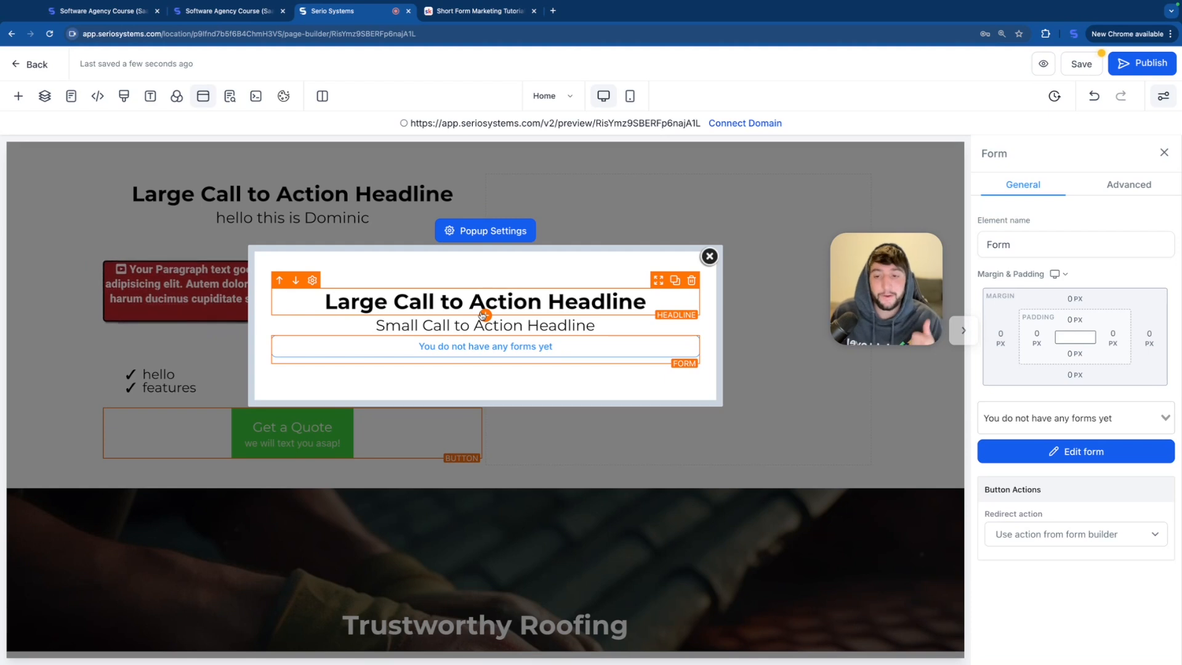
click(1082, 65)
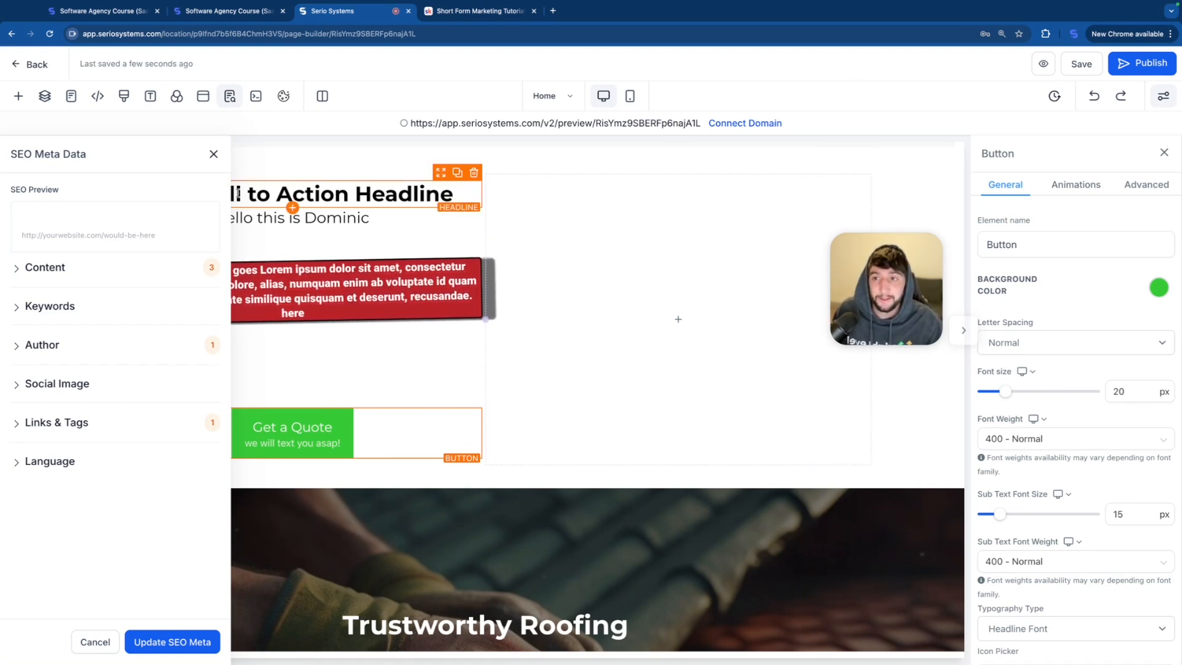
Step: Close the SEO settings and add a Blog Posts element beneath the Get a Quote button
click(214, 155)
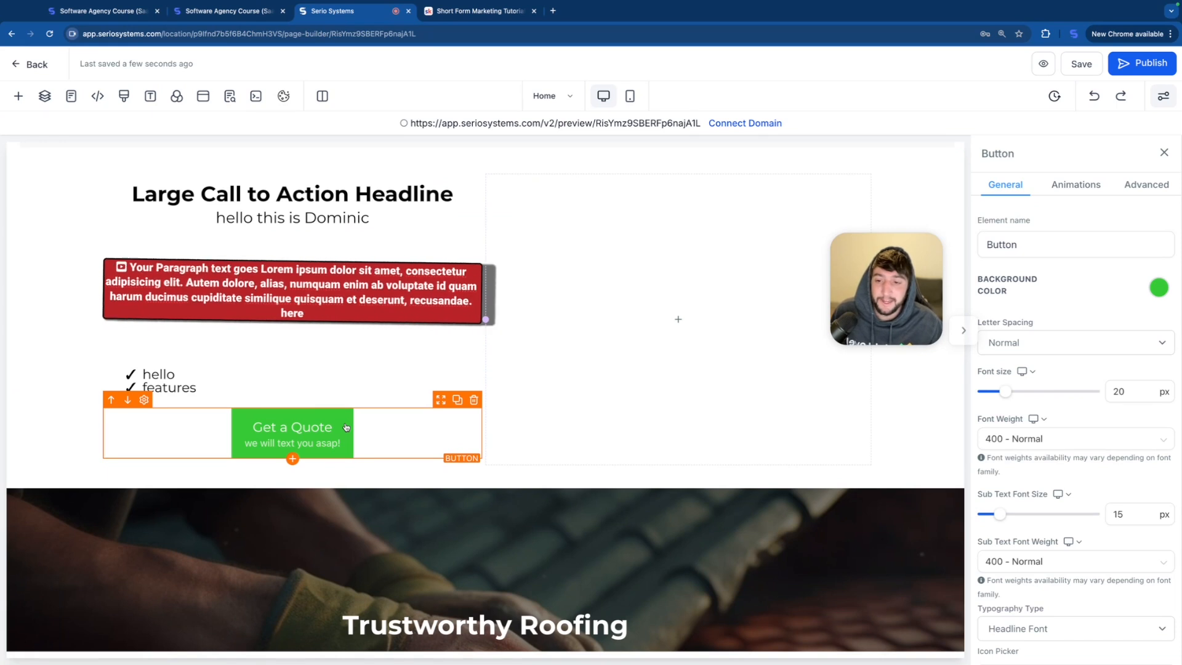
click(292, 458)
scroll(270, 433, down, 3)
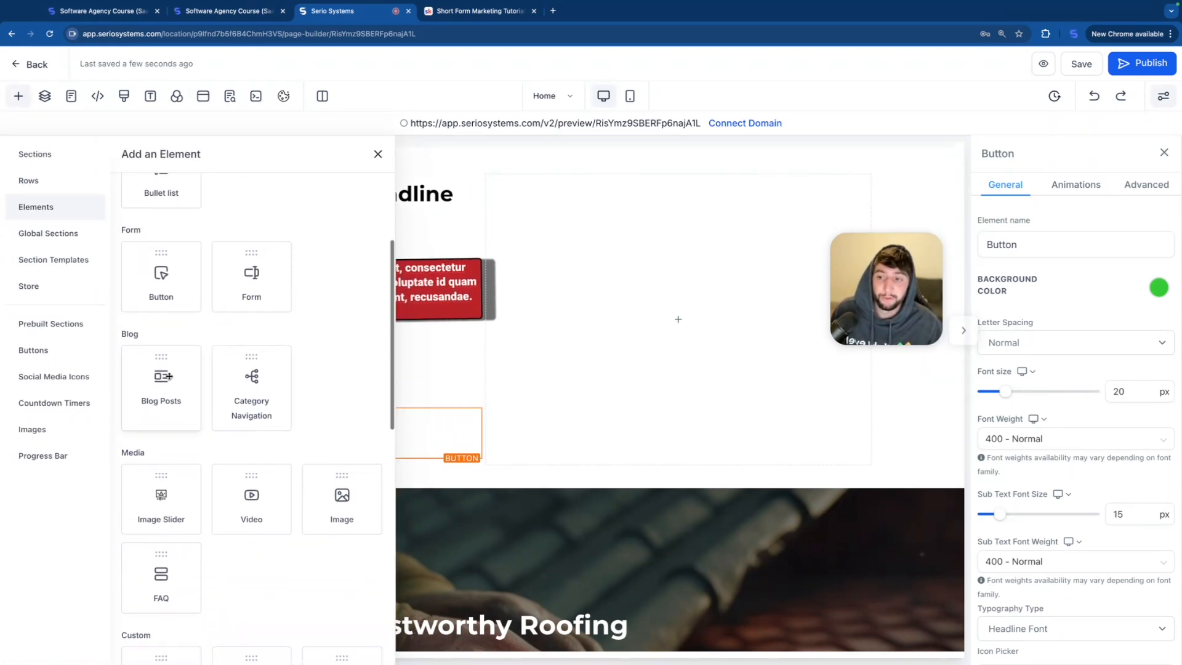
click(165, 383)
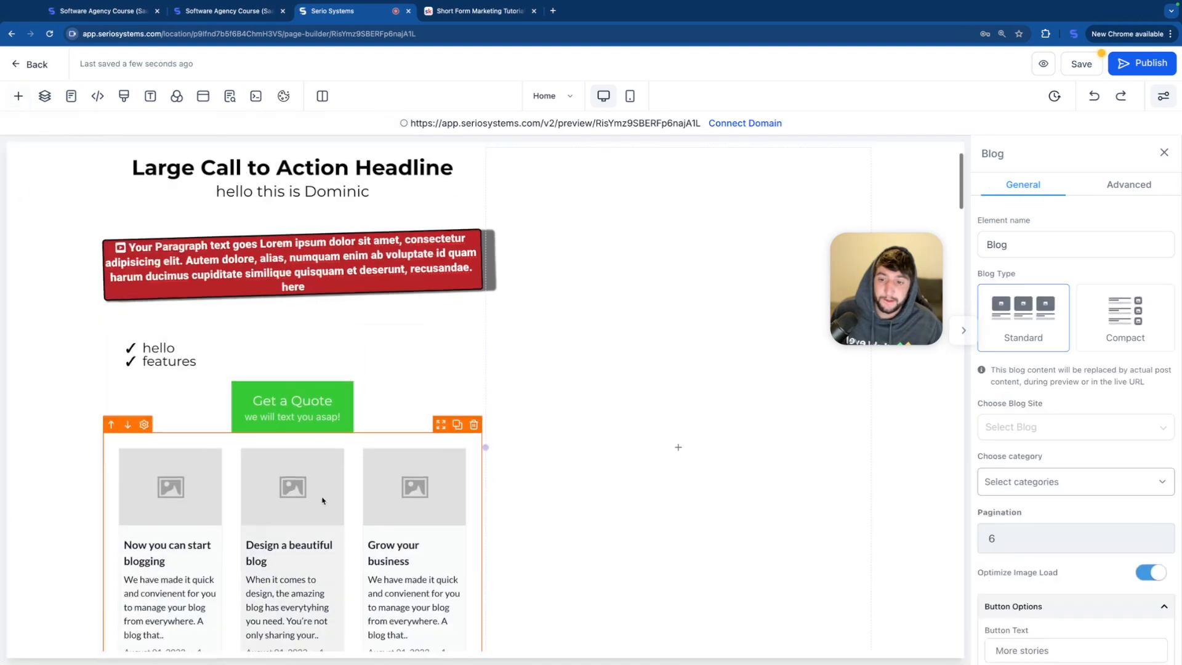
scroll(246, 480, down, 4)
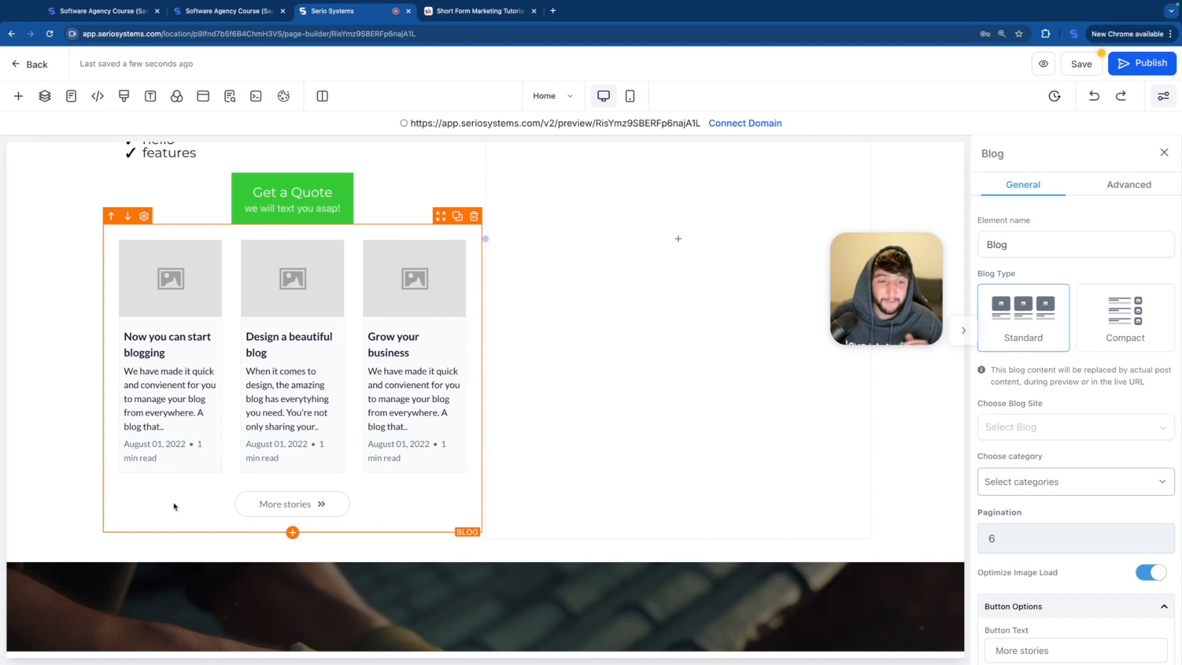
Step: Place a Category Navigation element beneath the blog posts
click(292, 532)
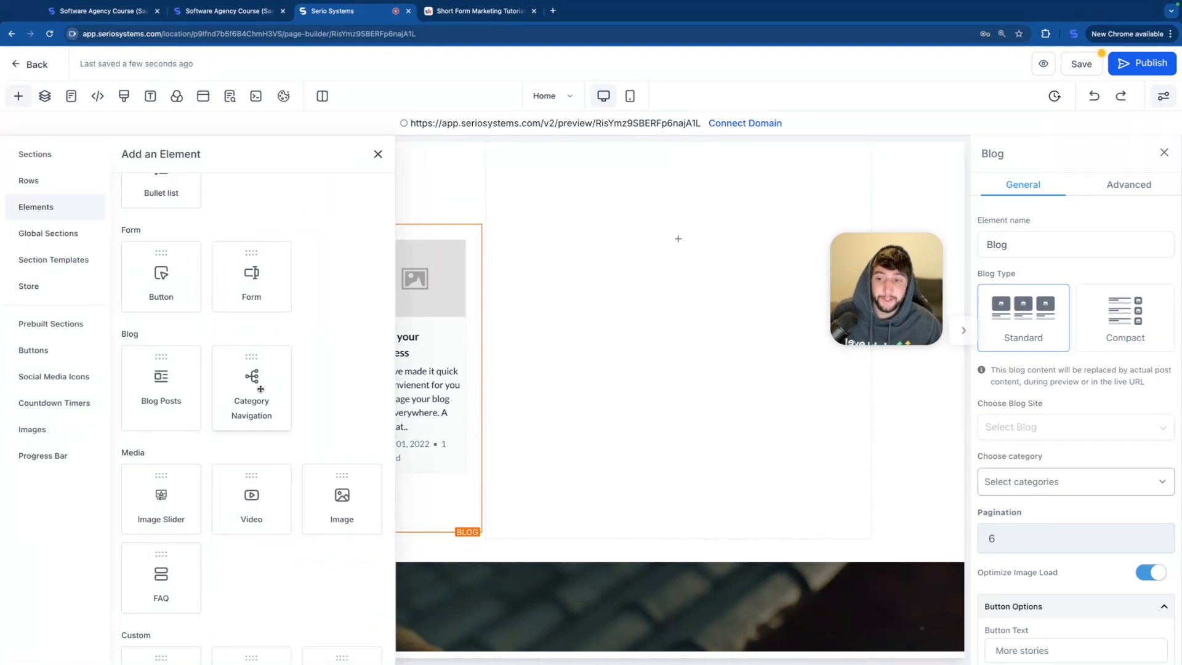
drag(260, 389, 285, 573)
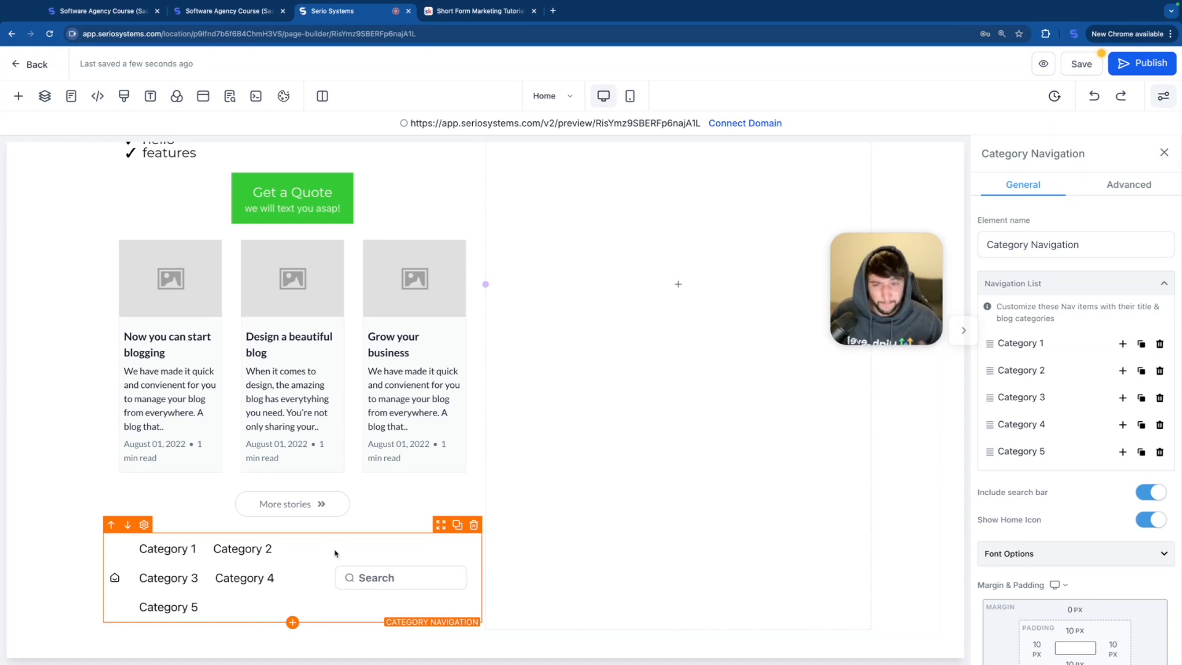
Step: Try the title "Contact Us" for the navigation's first category, look at its link options, and delete that category
click(1024, 344)
text(Contact Us)
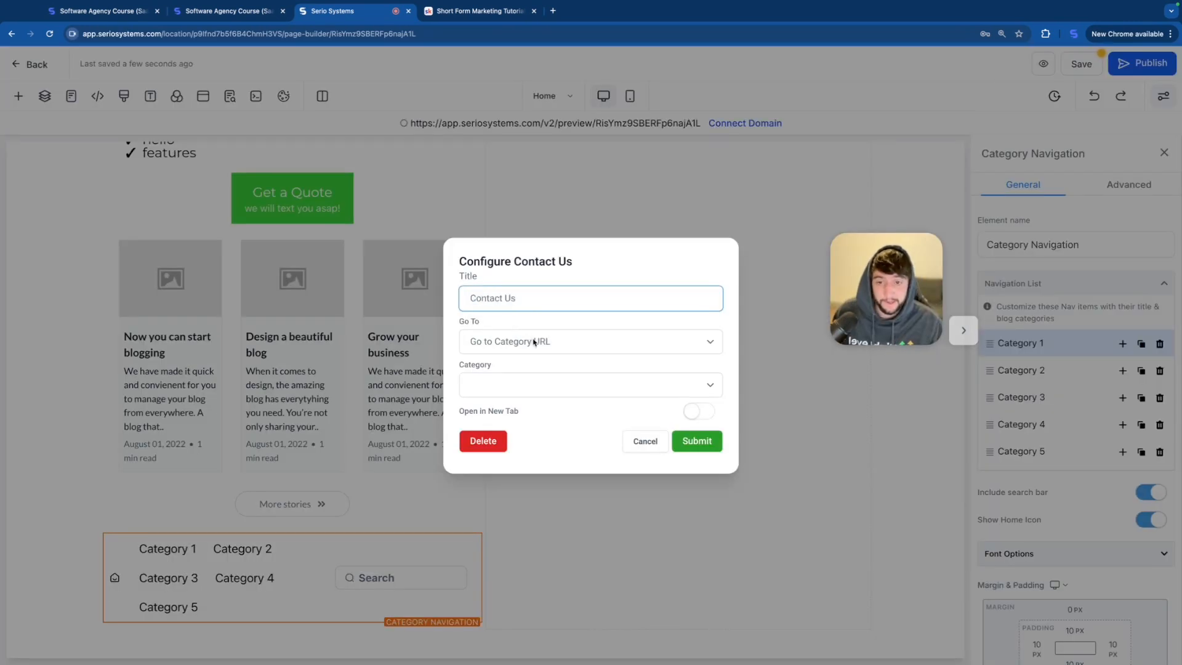
click(539, 341)
click(550, 387)
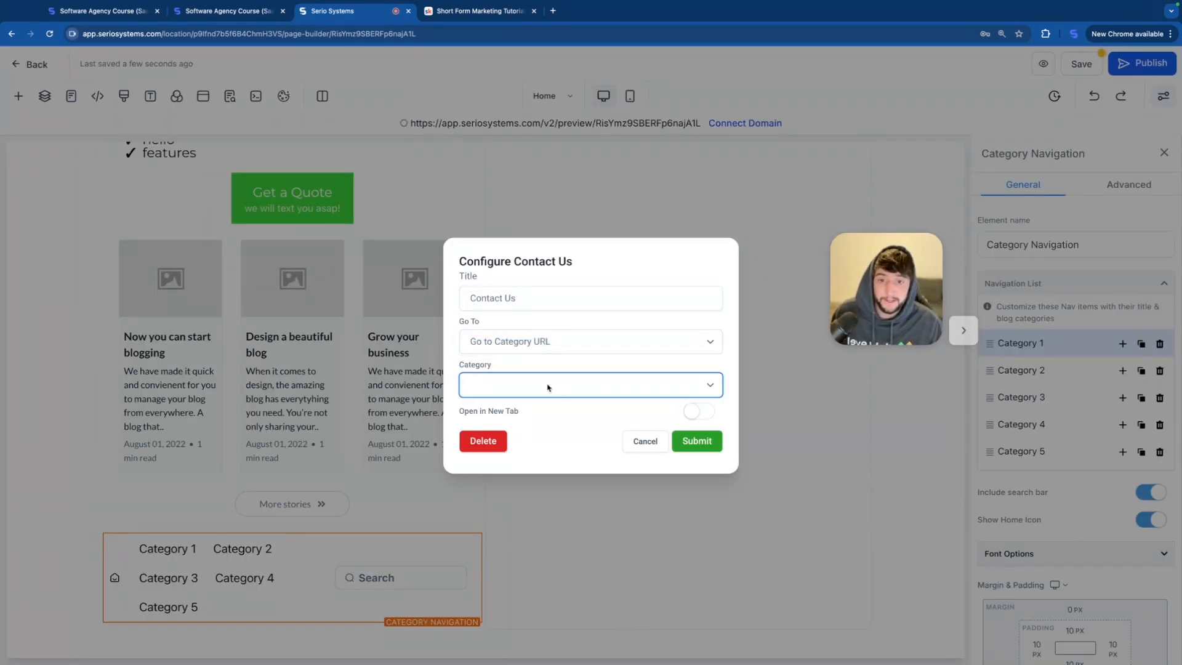
click(688, 442)
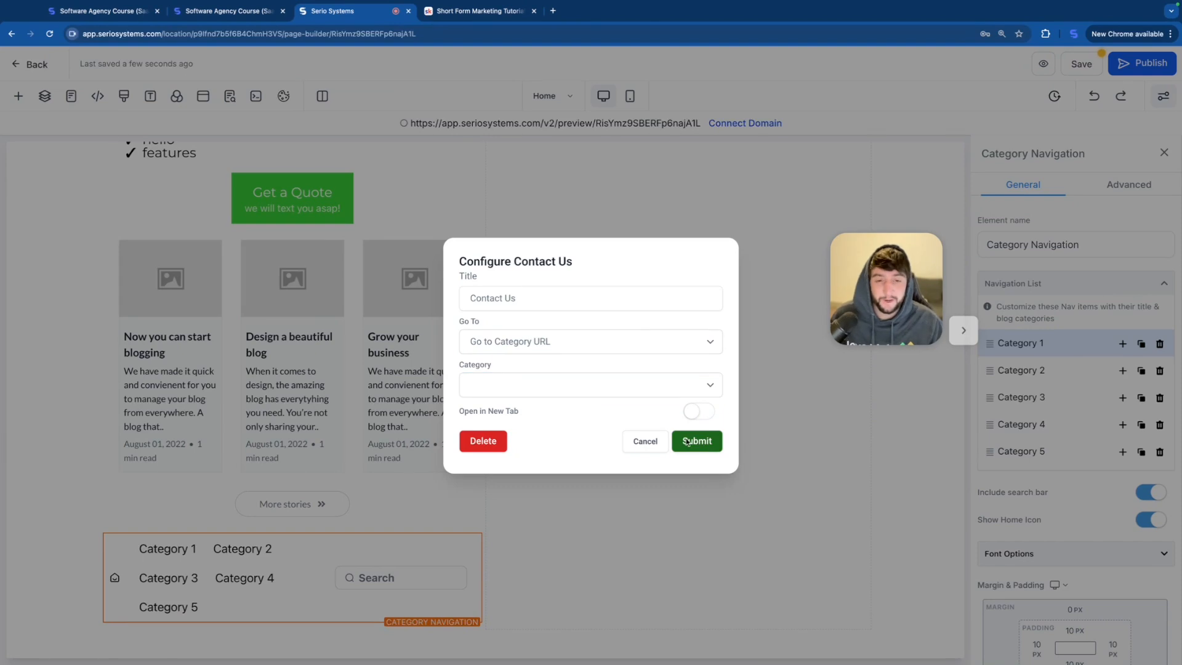
click(478, 442)
Step: Place an image slider beneath the category navigation and choose Unsplash as the media source for Slide 1's image
click(19, 95)
drag(159, 497, 385, 409)
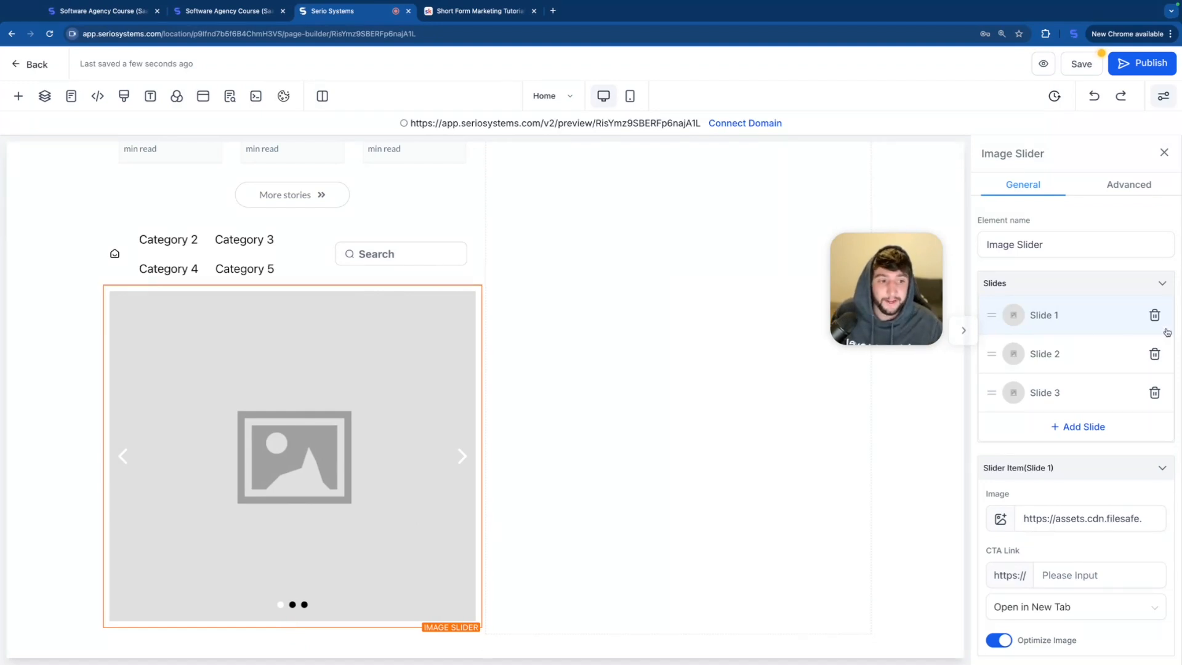
click(1002, 520)
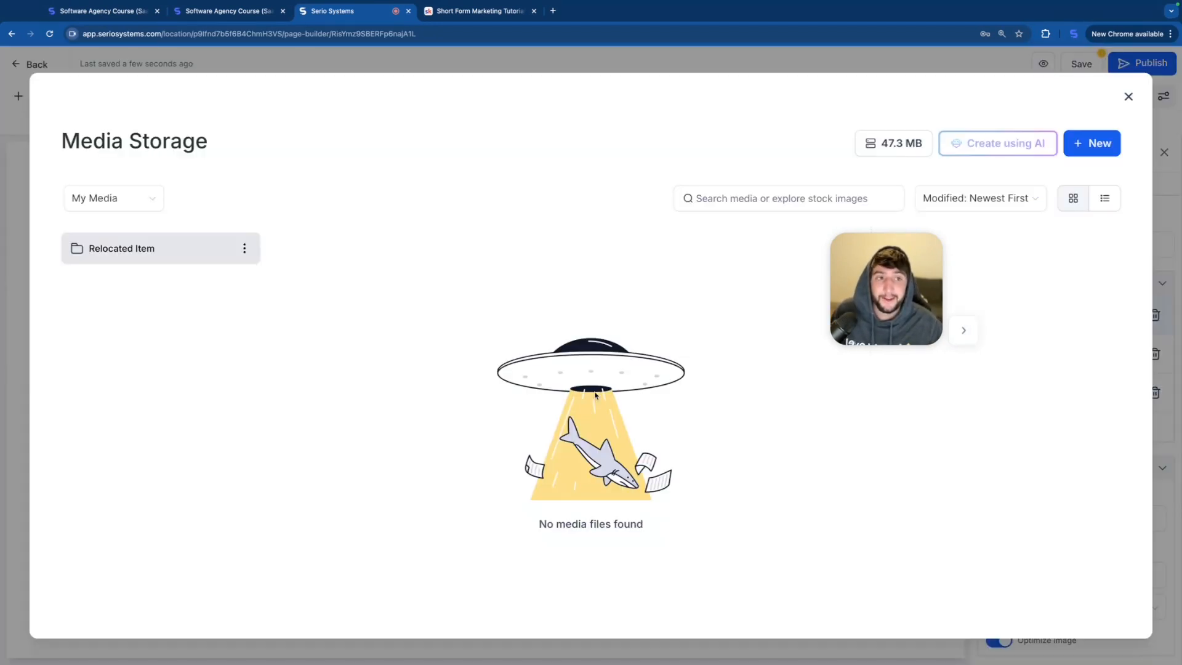
click(1091, 145)
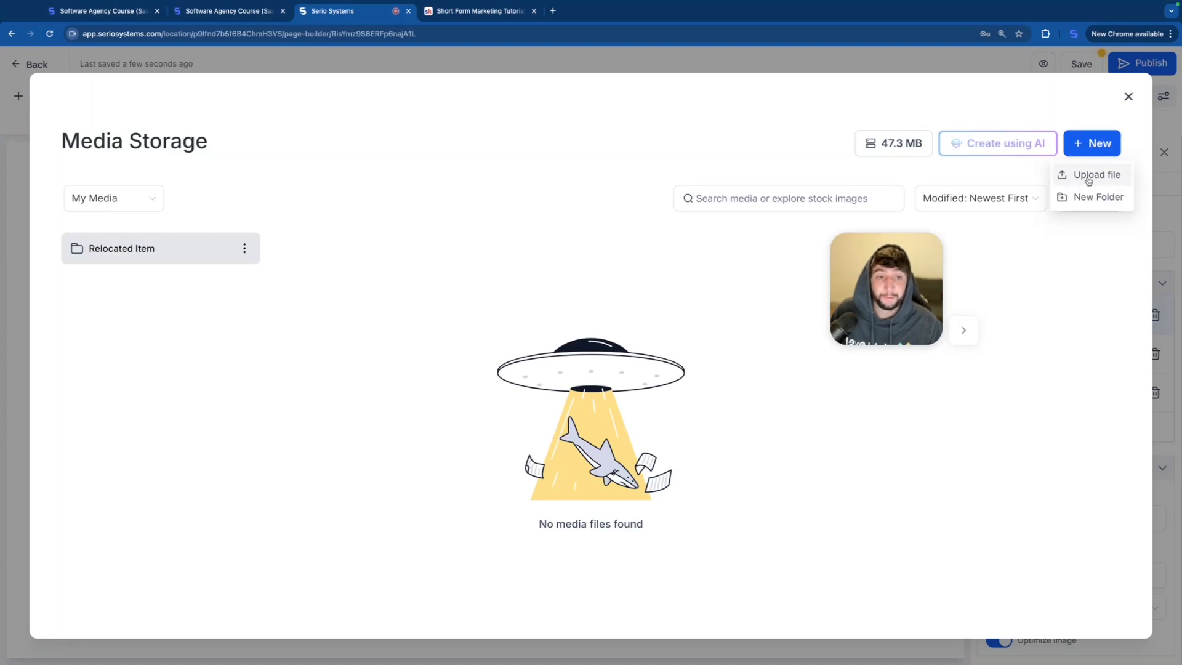
click(134, 200)
click(99, 308)
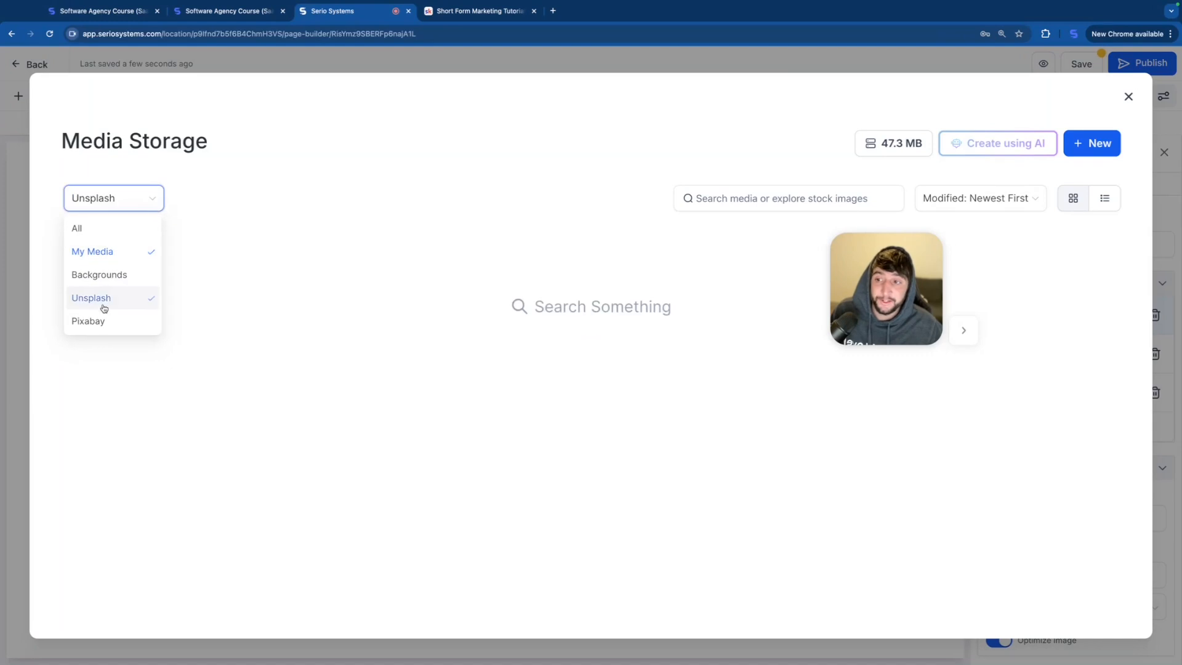
Step: Search Unsplash for "power washing" and use the photo of the worker in a blue uniform as Slide 1's image
click(714, 202)
text(power washing)
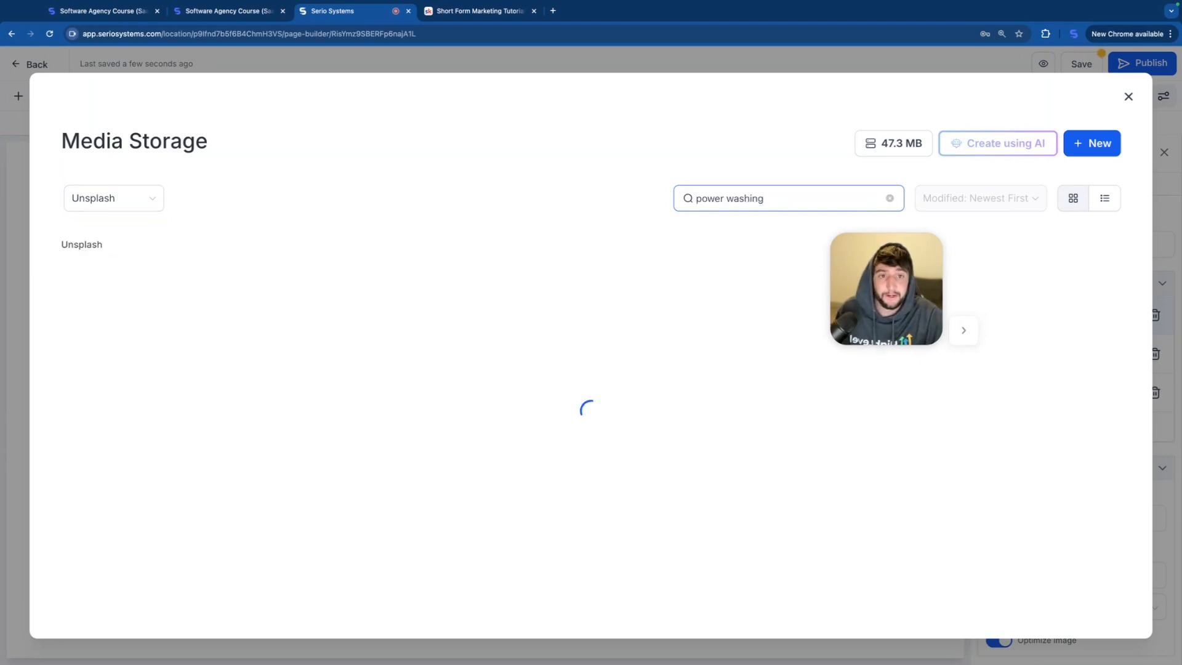
scroll(602, 359, down, 1)
scroll(601, 358, down, 4)
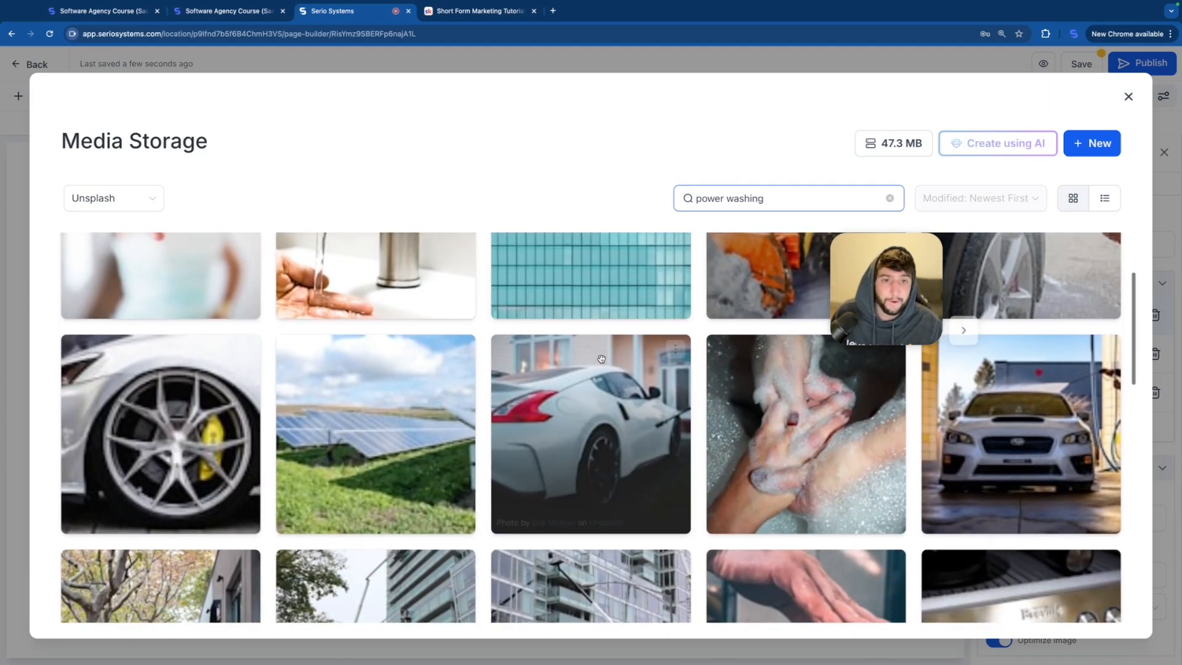
scroll(601, 358, down, 2)
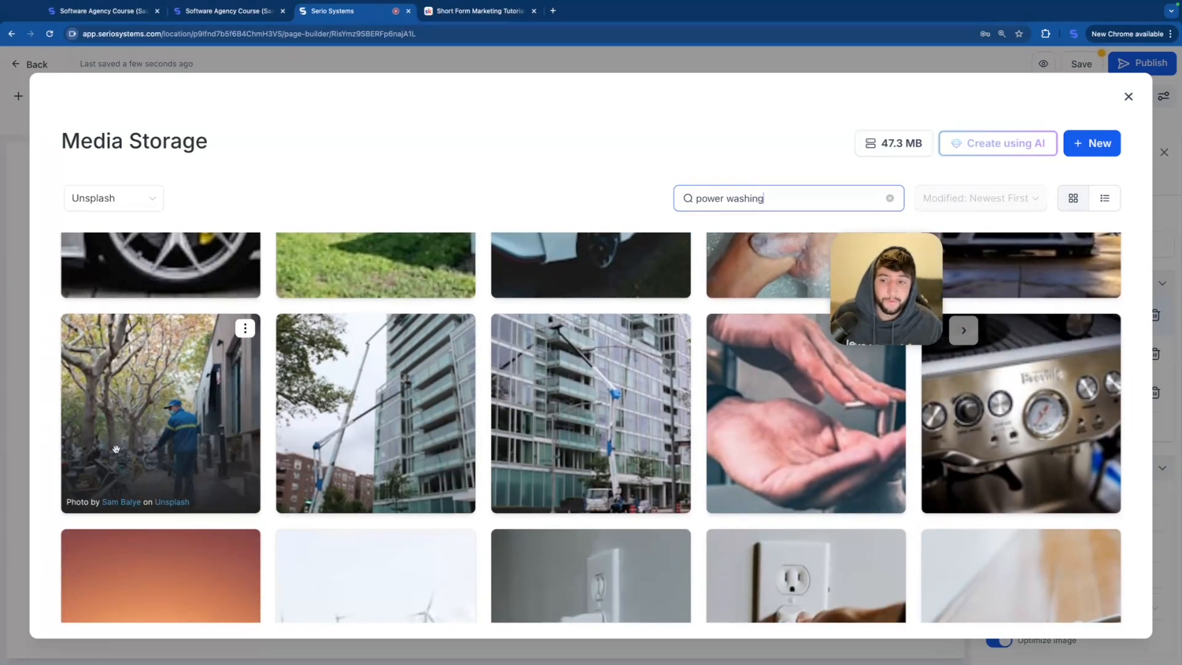
click(192, 436)
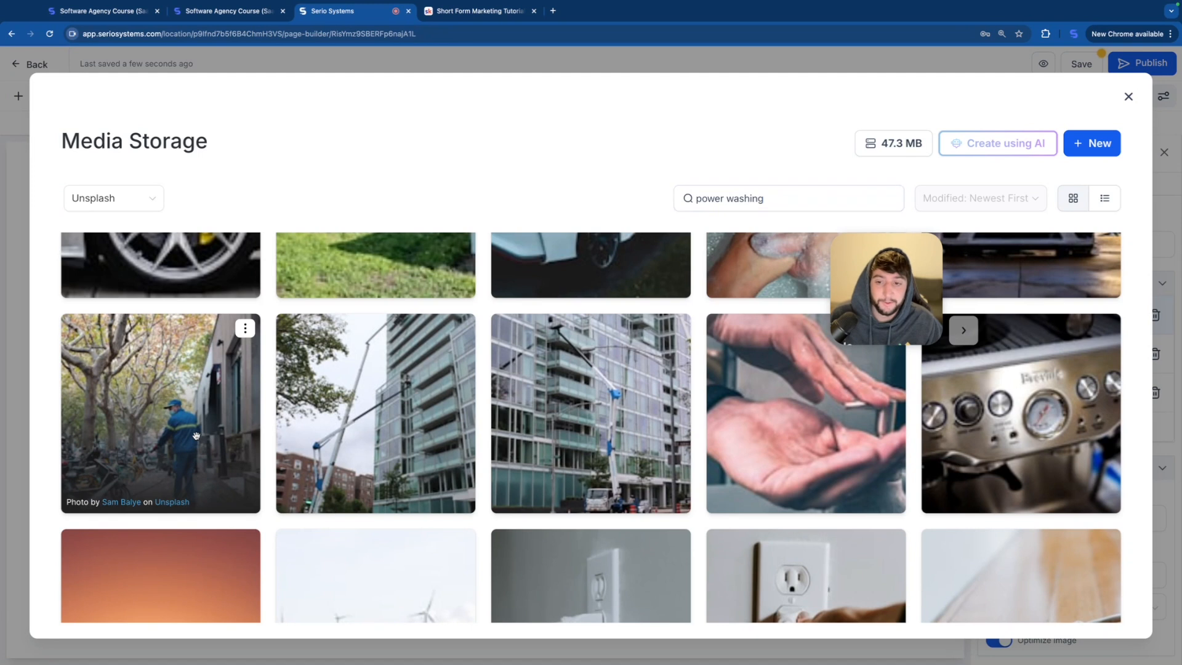
Step: Set Slide 2's image to the Unsplash photo of a car being scrubbed with a sponge, found by searching "cleaning car"
click(1049, 354)
click(999, 519)
click(114, 197)
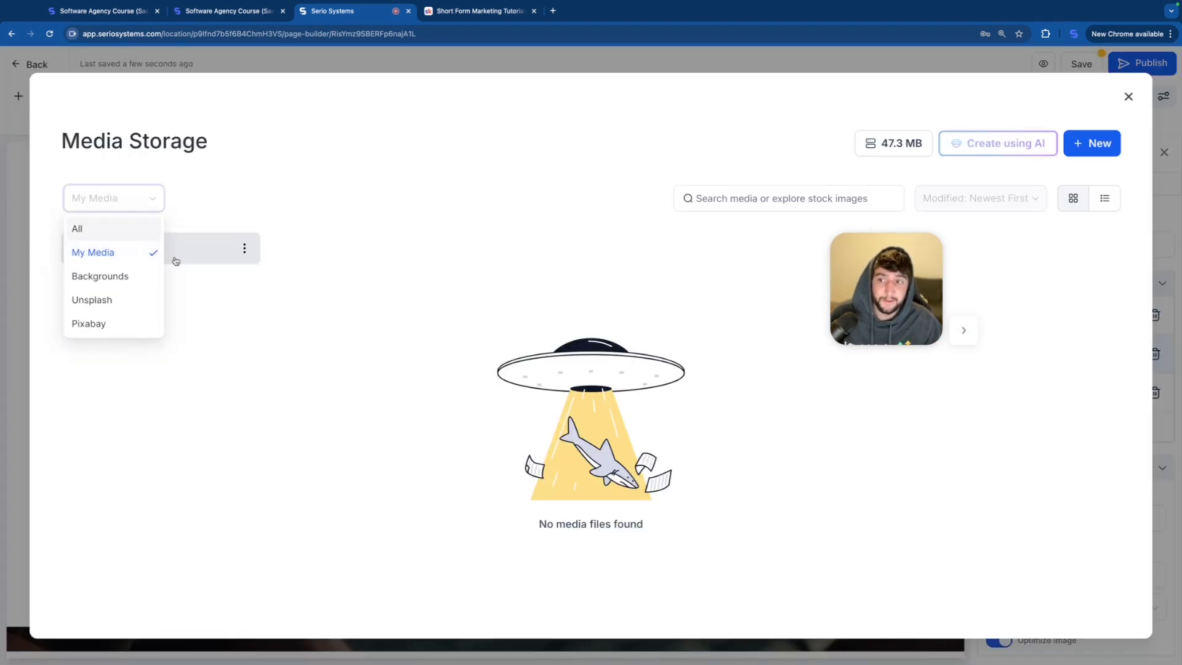
click(92, 298)
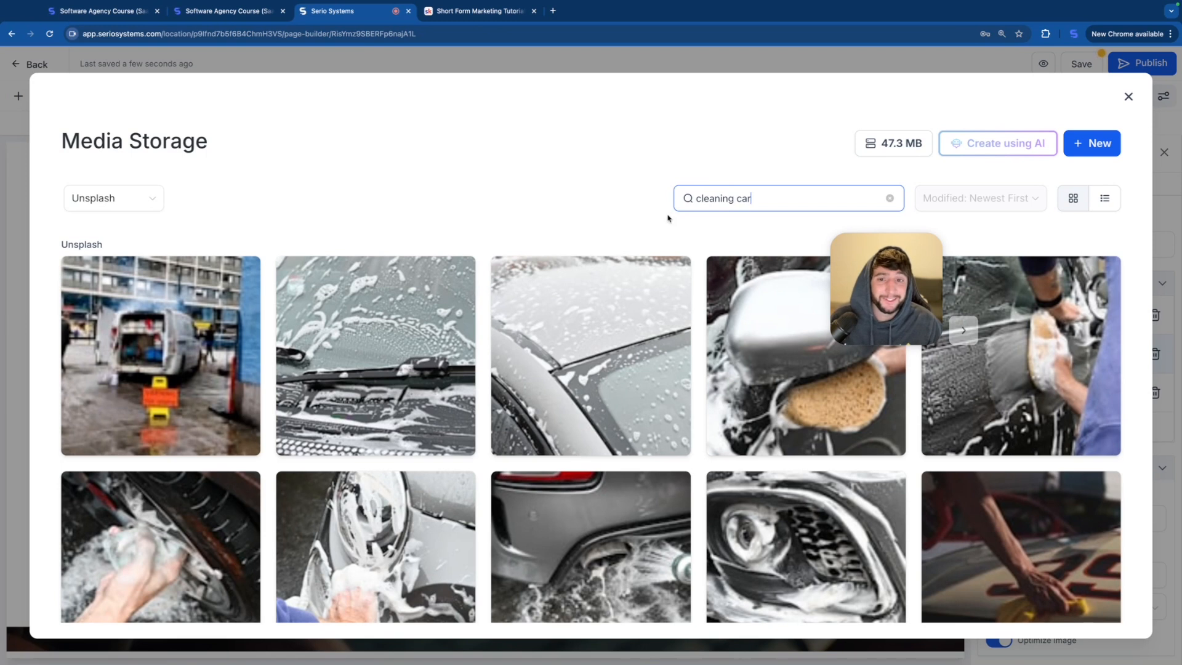
click(1025, 384)
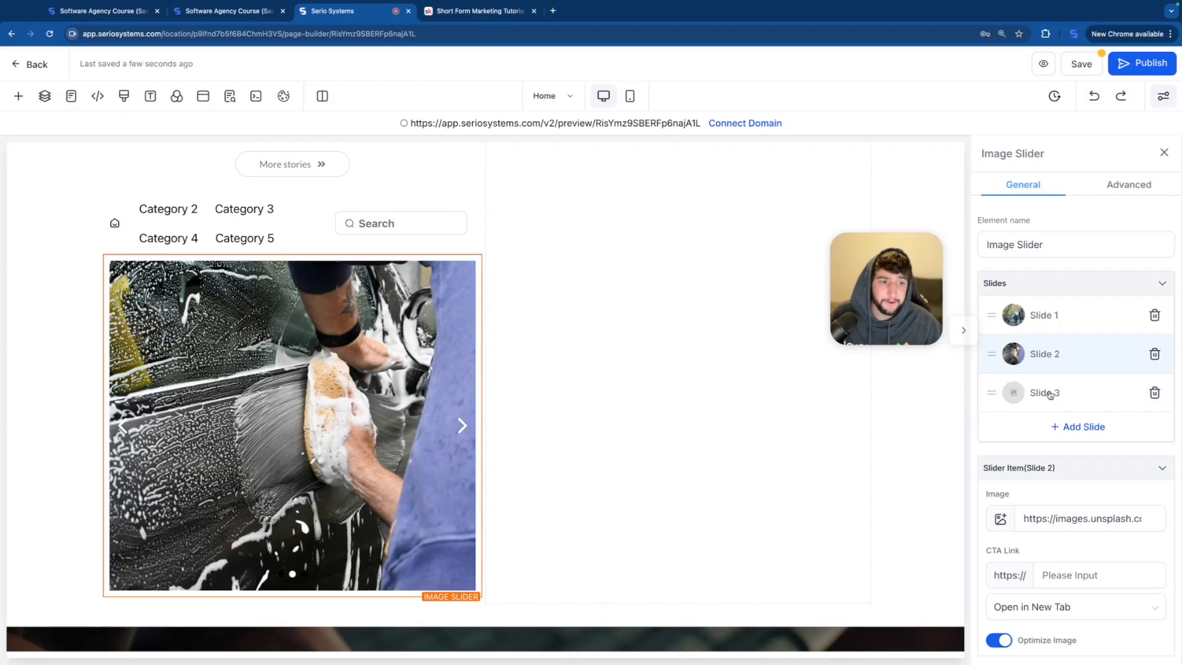
Step: Set Slide 3's image to the Unsplash "window cleaning" photo of a roped worker in green on a blue-windowed building
click(1047, 393)
click(1064, 528)
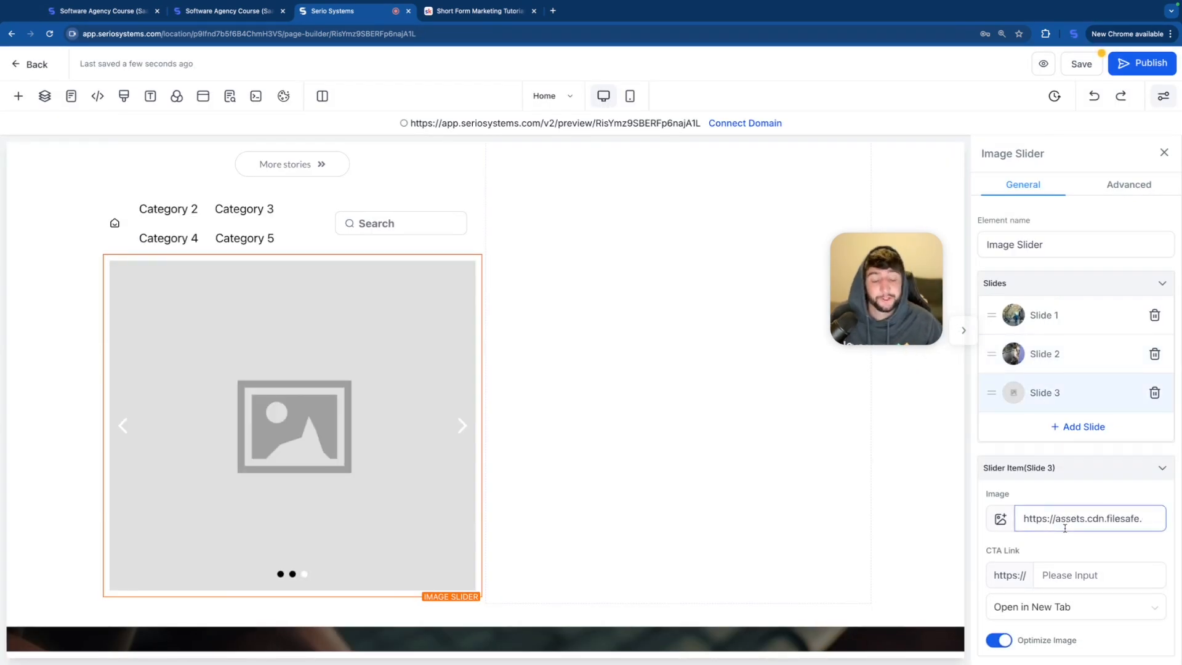
click(1065, 528)
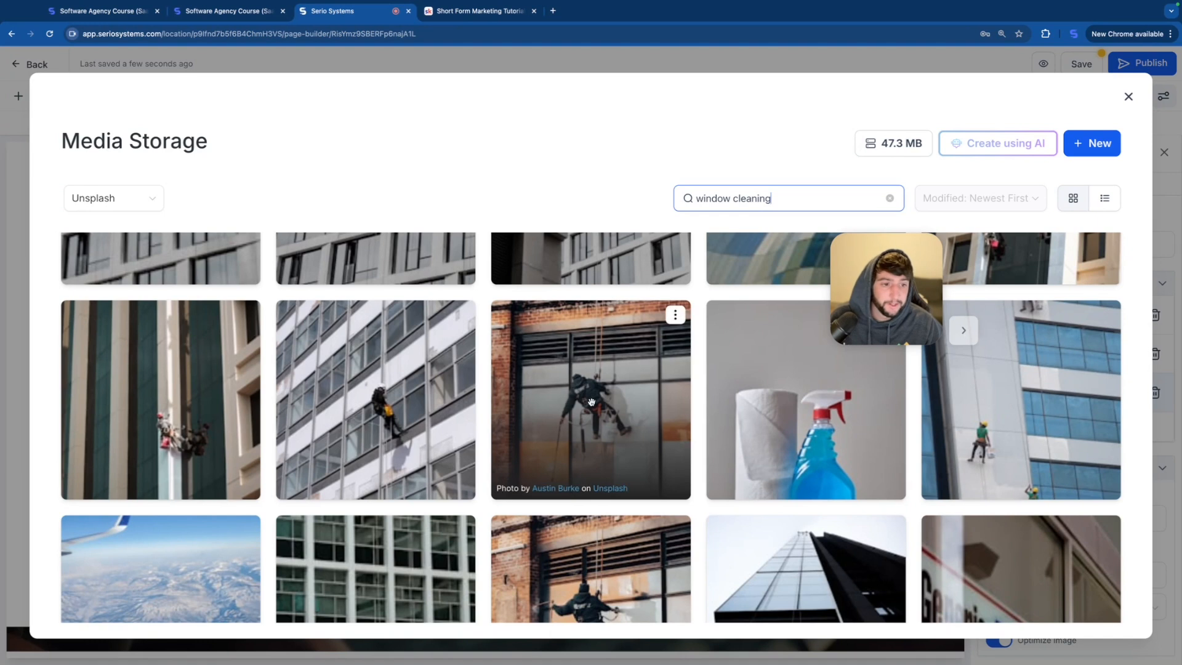
click(1015, 433)
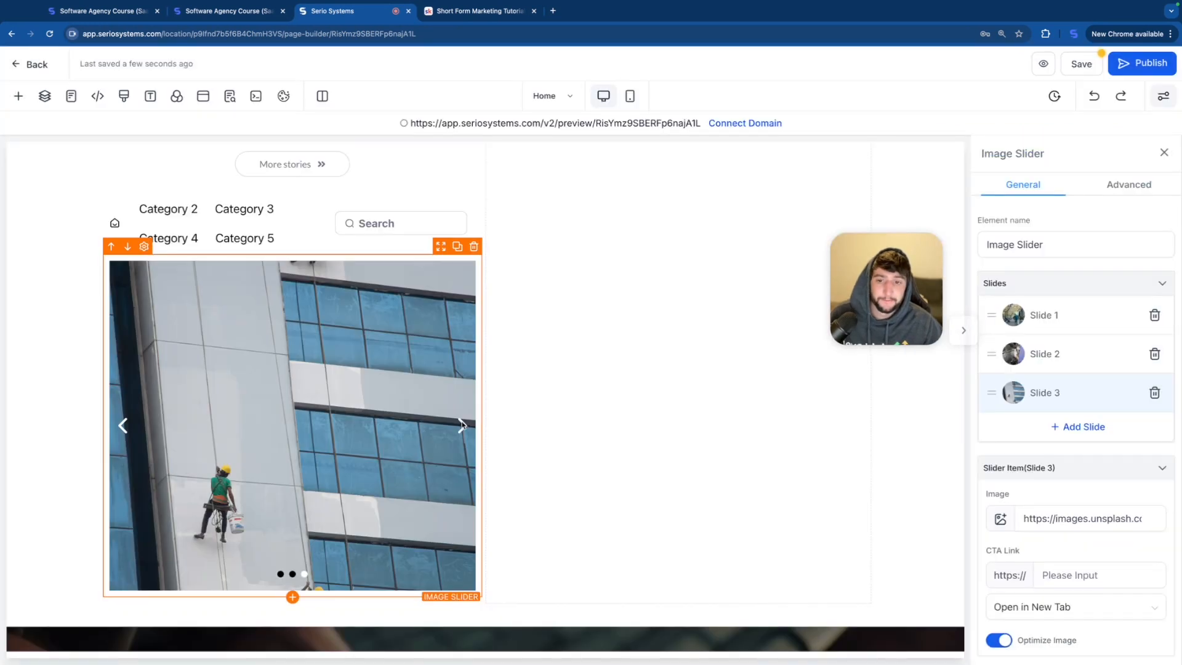
Step: Save the page, check the image slider in the page preview, and return to the builder
click(1086, 60)
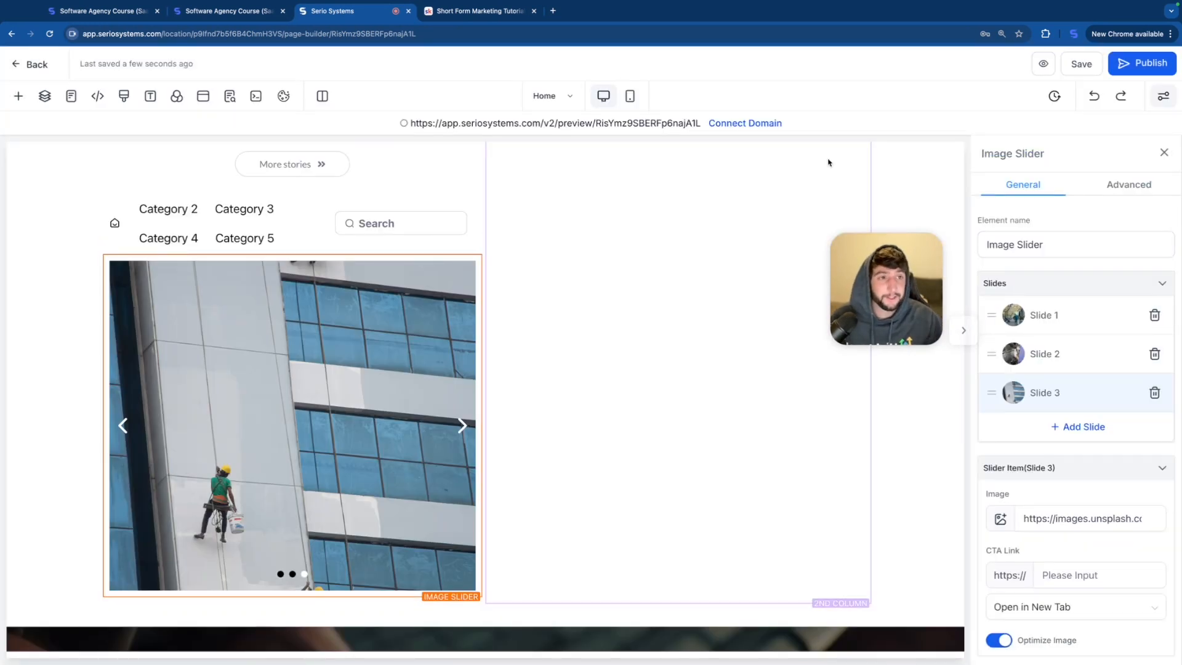
click(1041, 66)
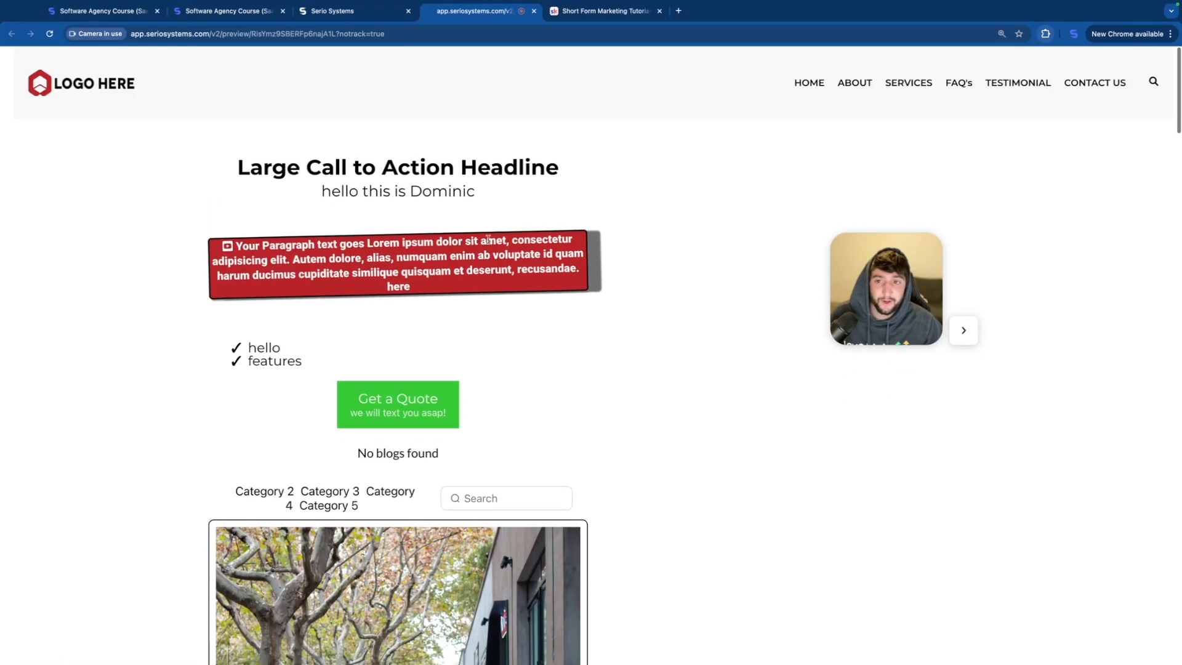
scroll(509, 418, down, 4)
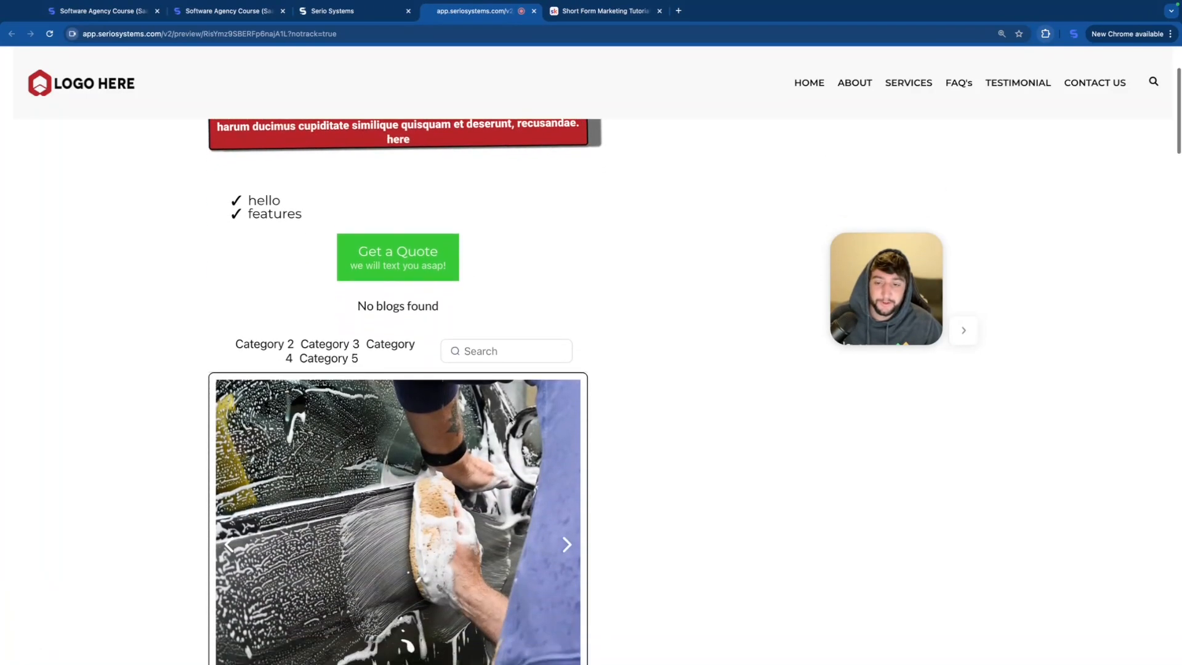
scroll(509, 420, down, 1)
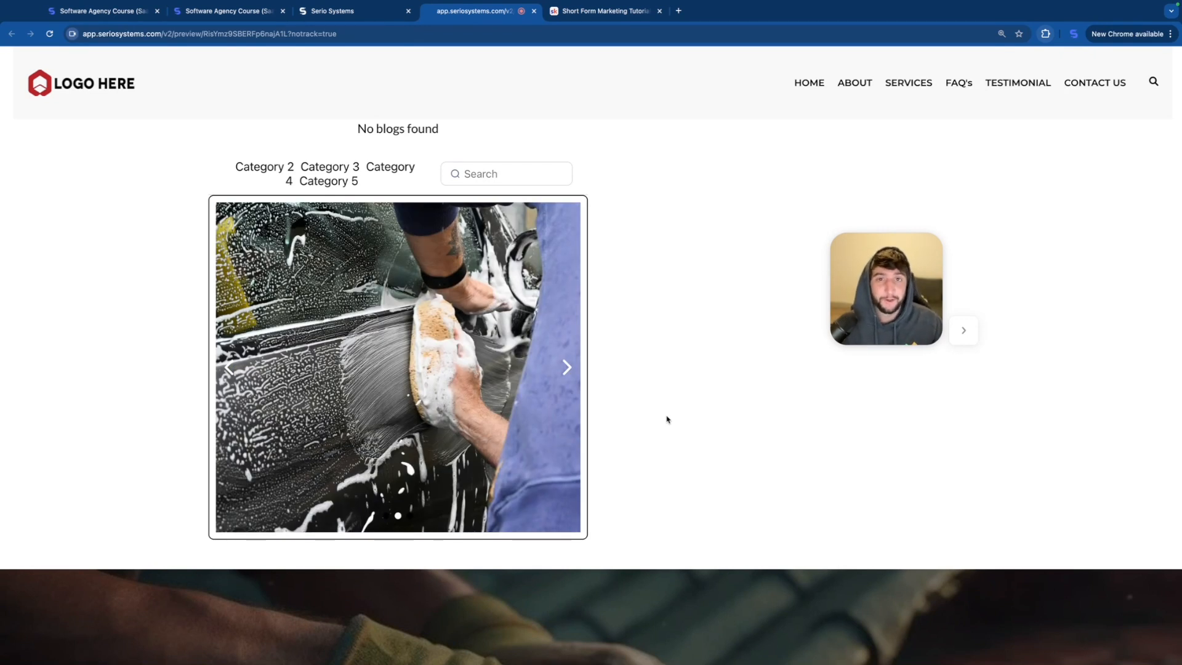
key(ctrl+w)
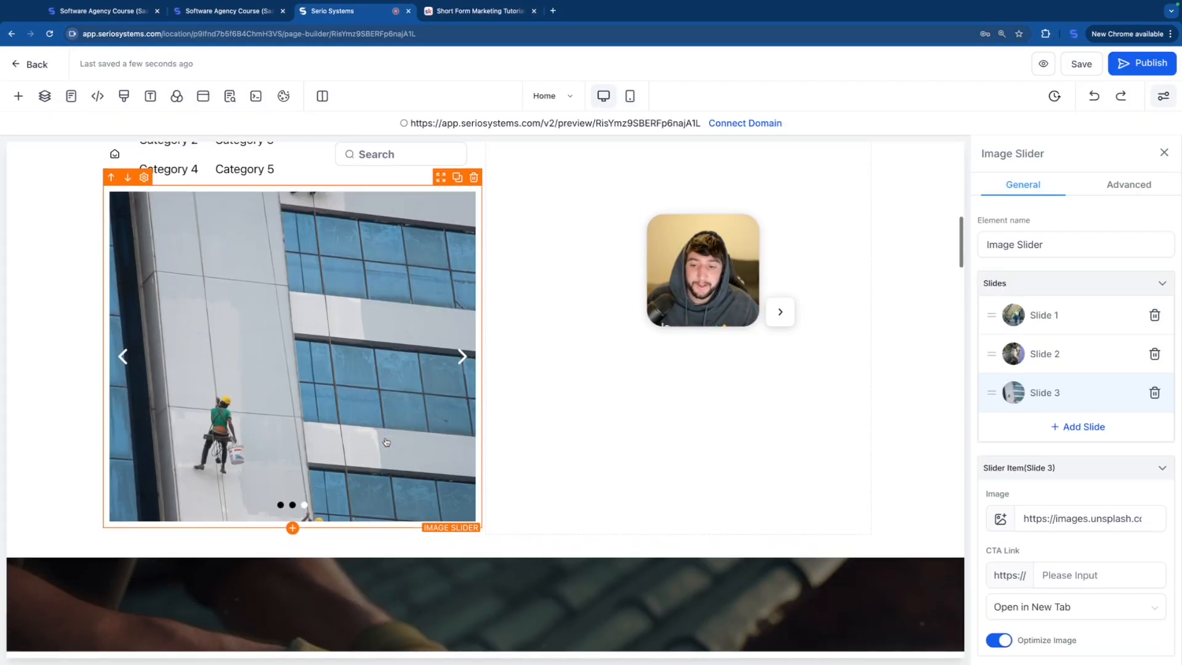
Step: Add a Video element below the image slider and set its video type to Hosted Video
click(292, 528)
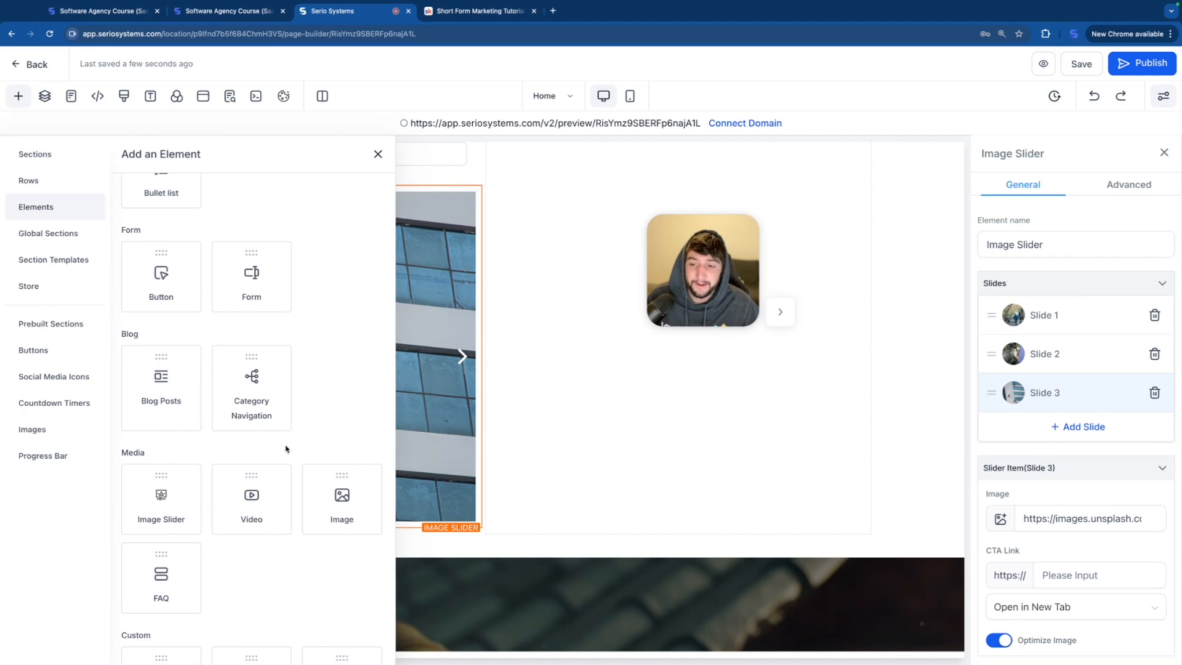
click(251, 497)
scroll(346, 478, down, 5)
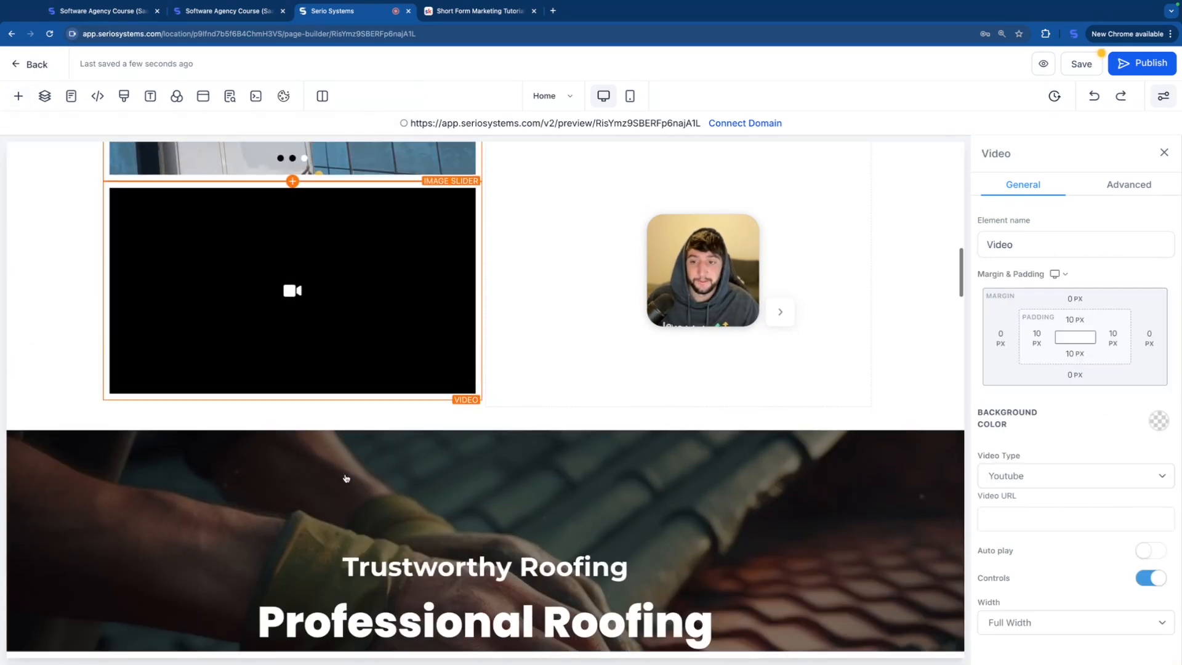
scroll(345, 477, up, 1)
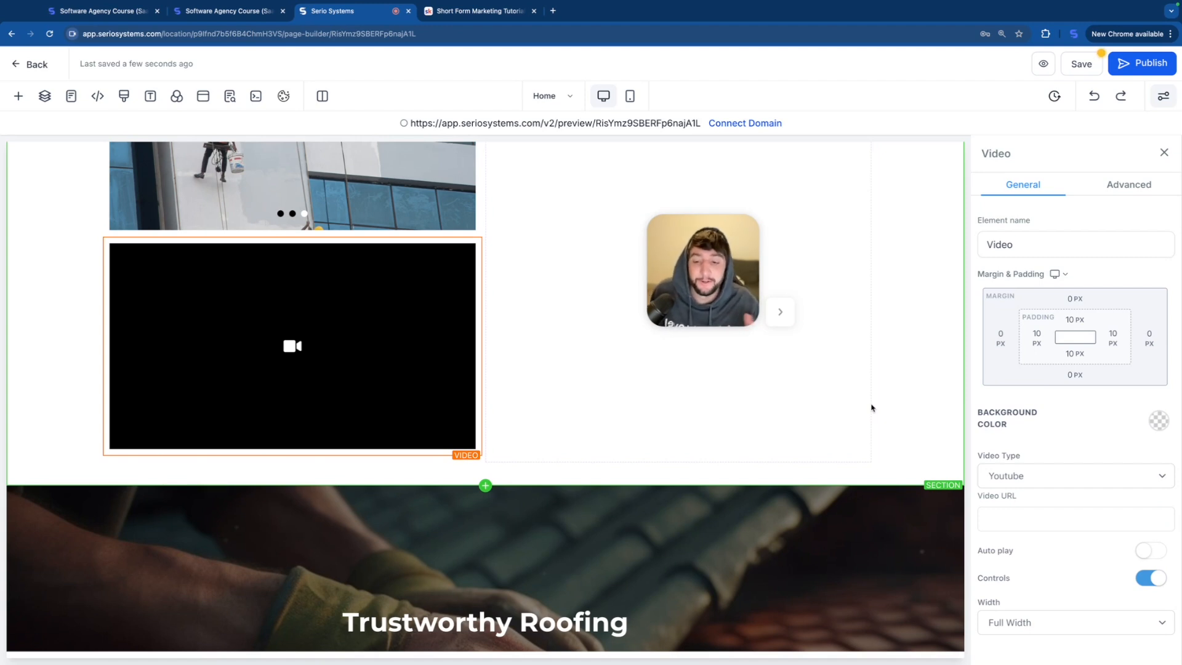
click(1020, 477)
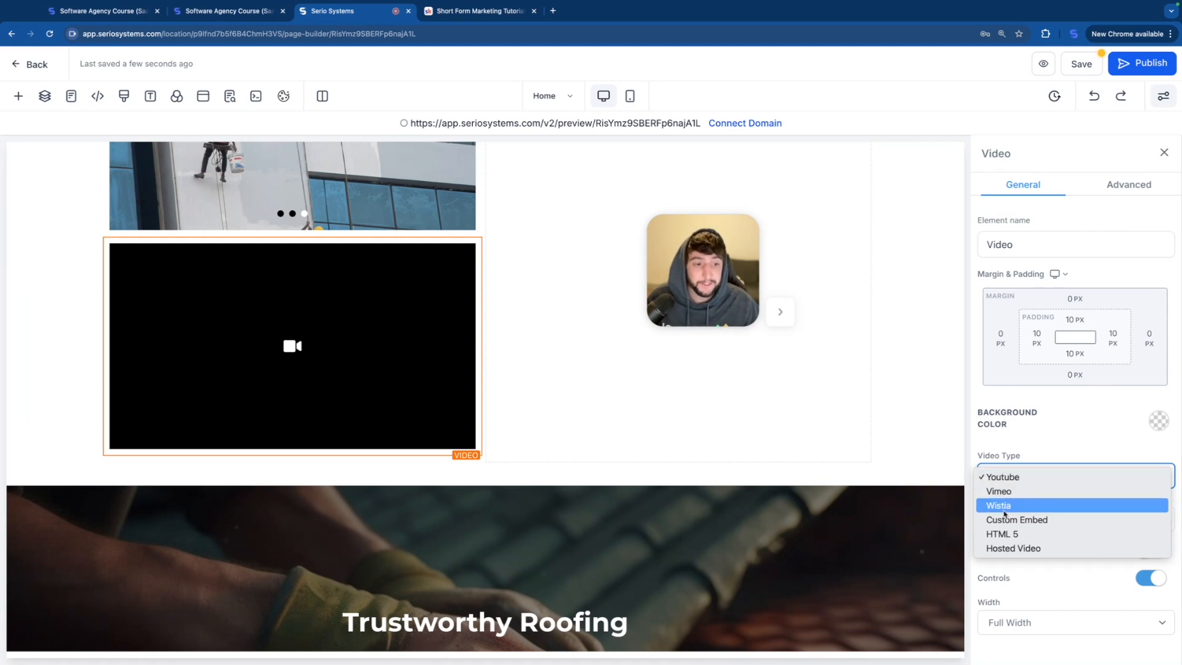
click(1016, 549)
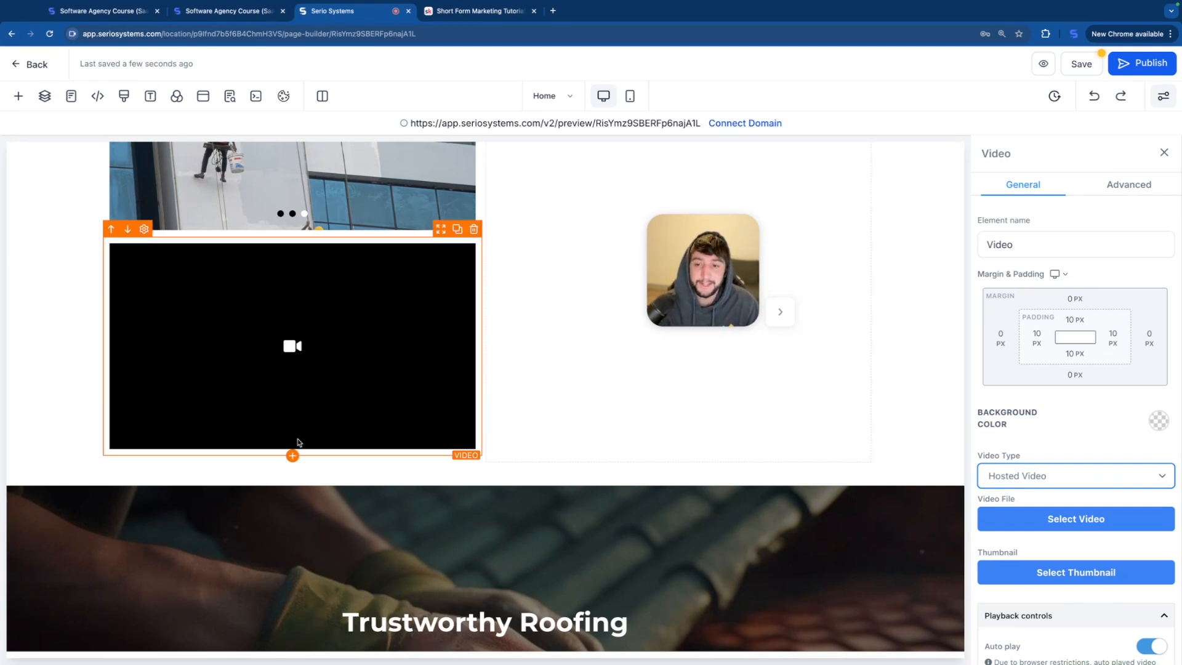
Step: Add an Image element below the video
click(292, 455)
drag(342, 492, 225, 446)
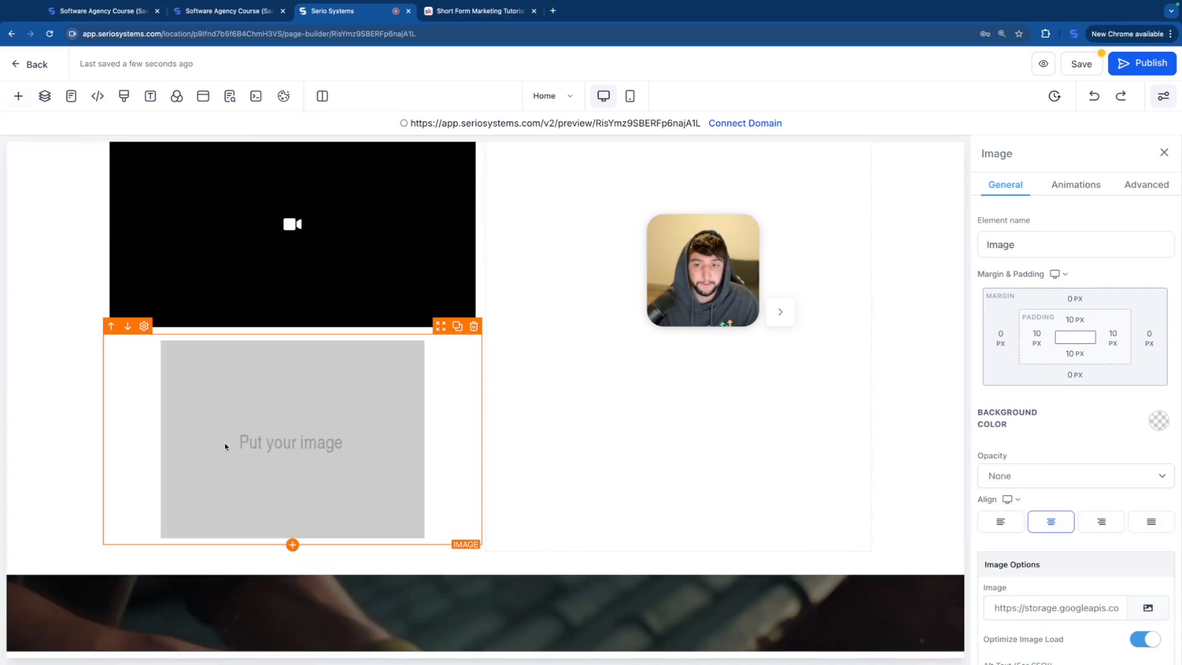
scroll(1108, 591, down, 2)
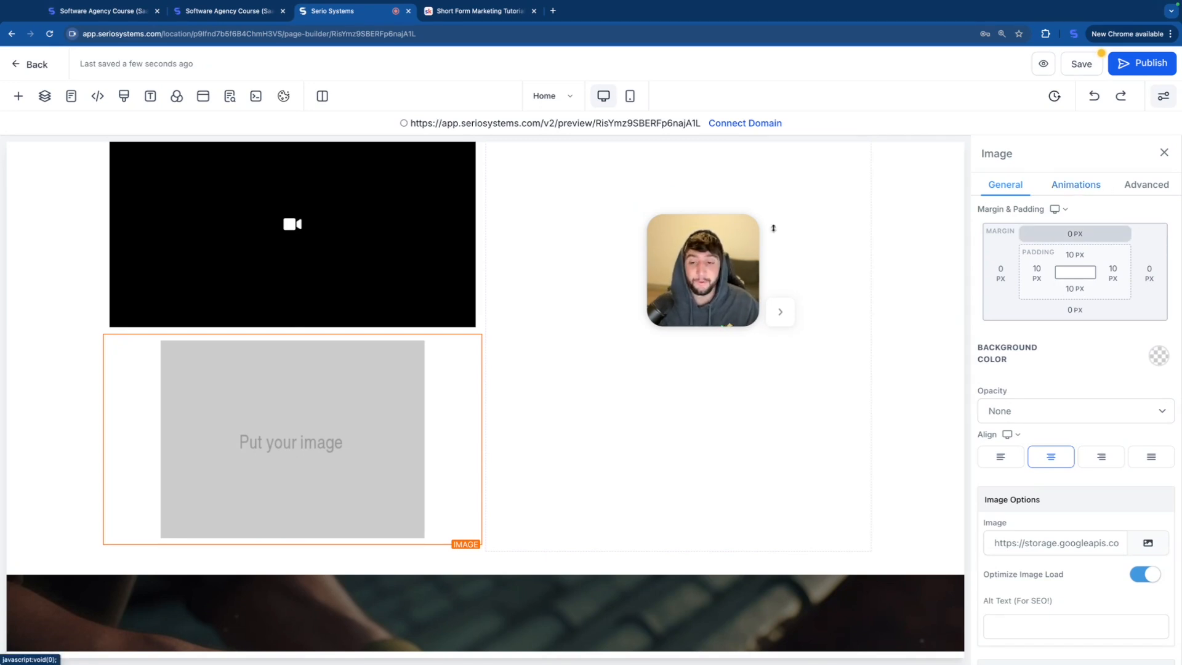
Step: Add an FAQ element below the image placeholder and expand List Item 1
click(293, 544)
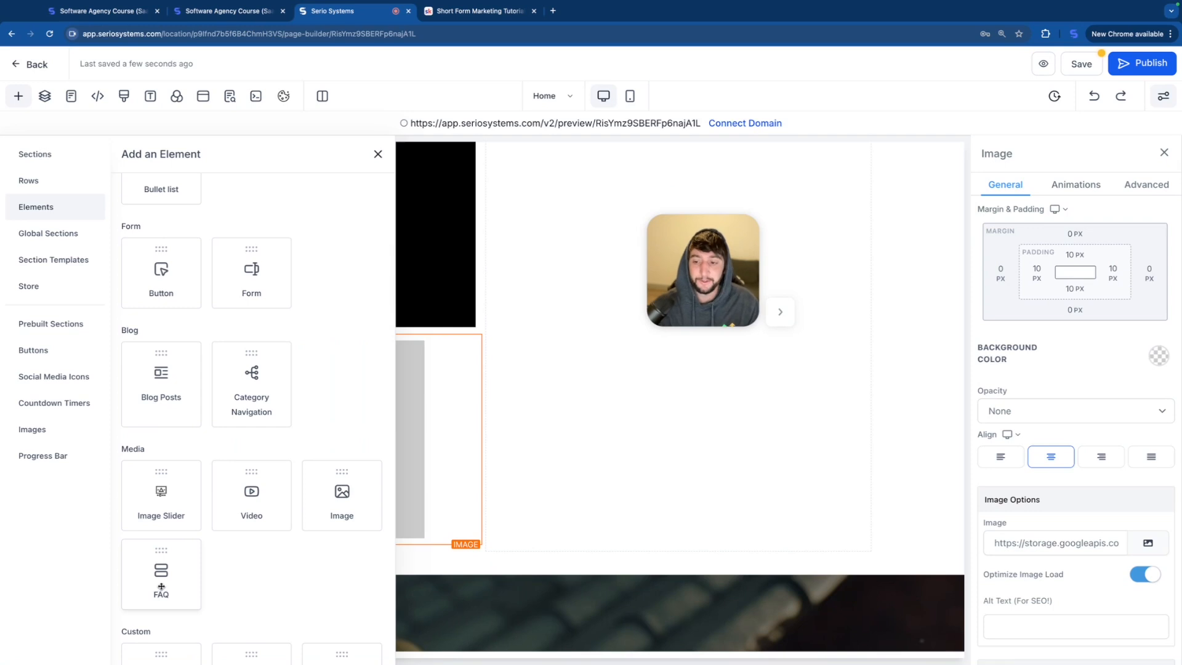
click(159, 587)
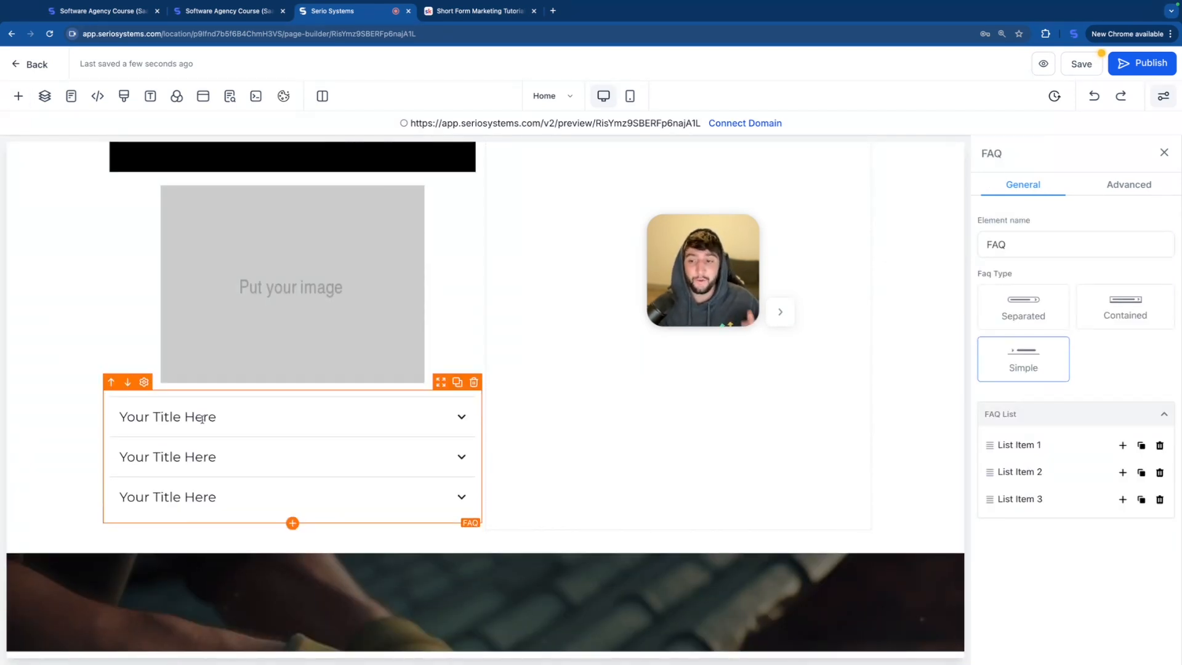
click(1019, 446)
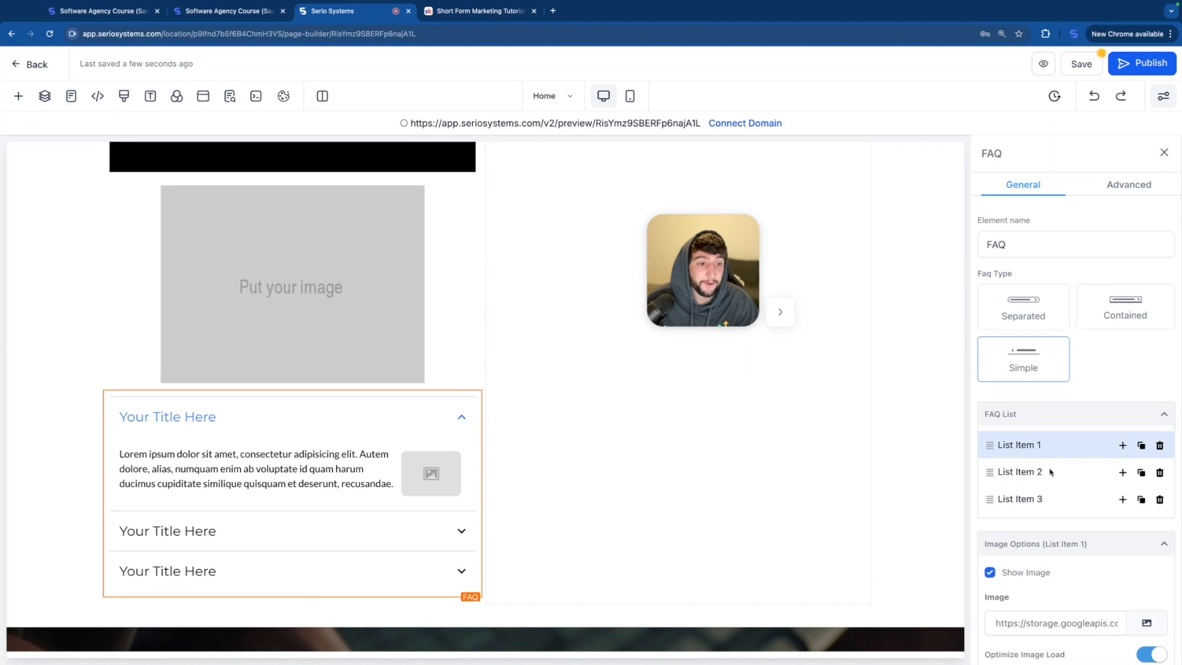
Step: Set the FAQ type to Separated after trying Contained and Simple, and add a new list item after List Item 1
click(1031, 311)
click(1126, 321)
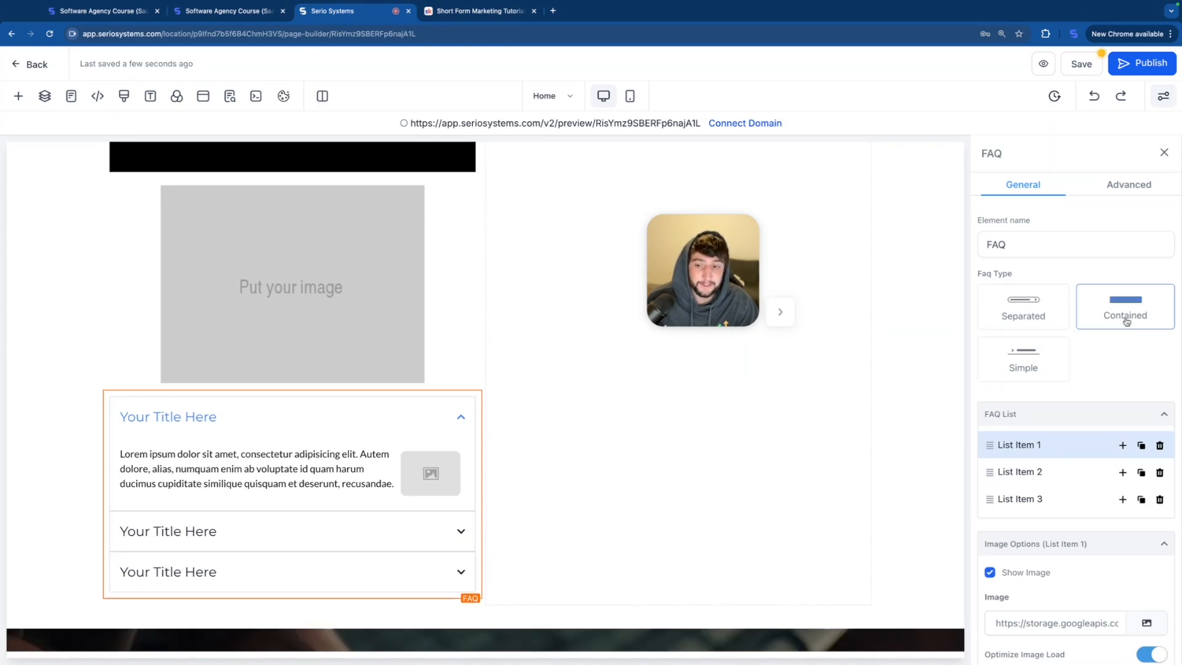
click(1019, 360)
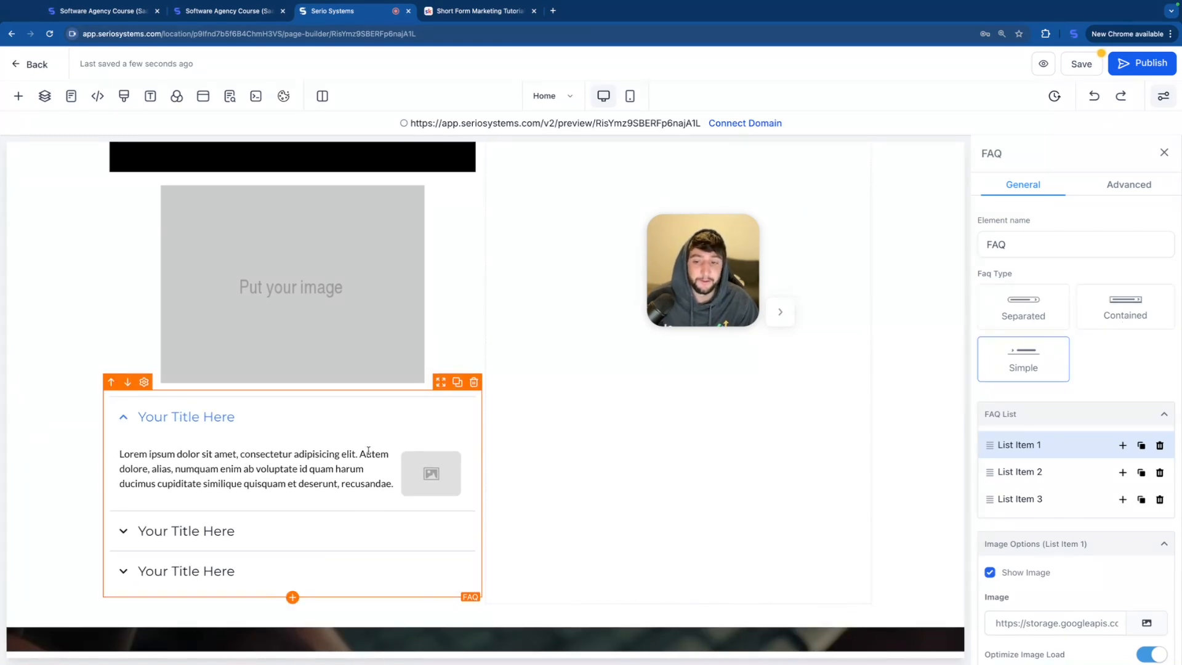
click(1027, 314)
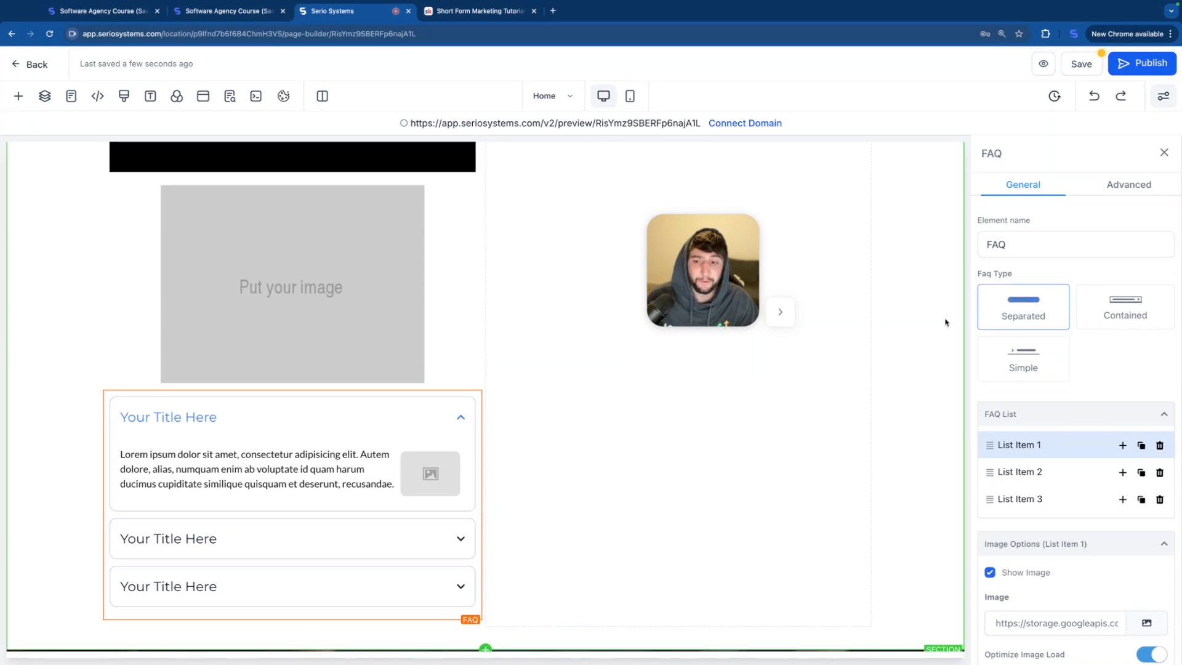
click(1122, 445)
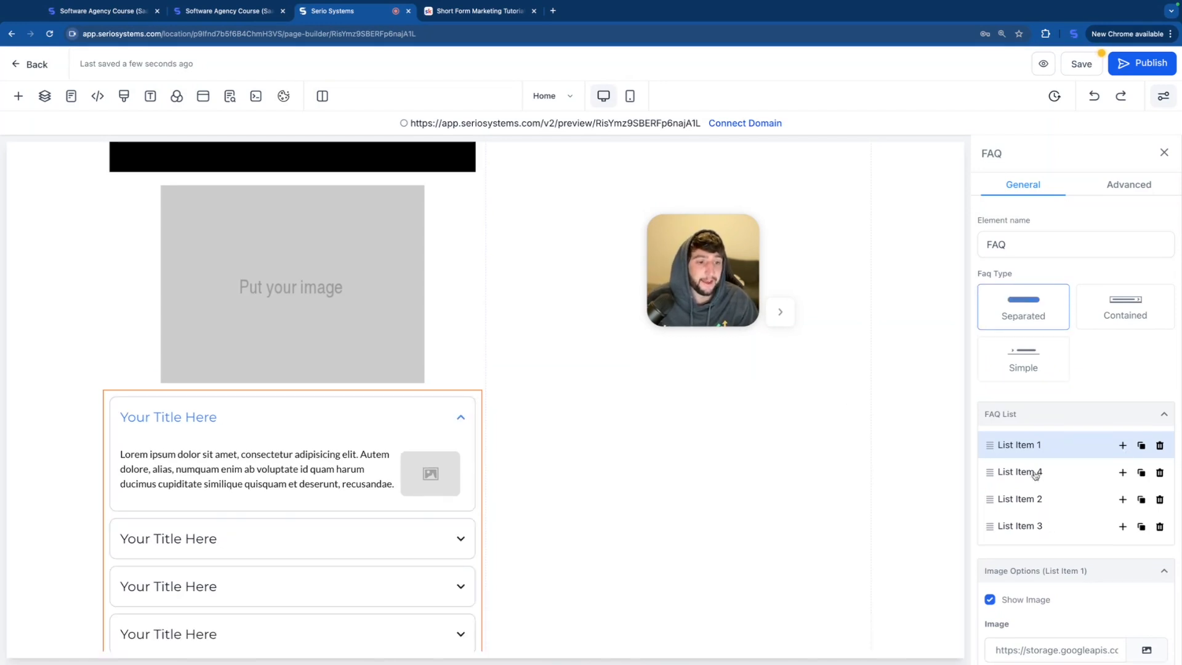
drag(384, 484, 121, 451)
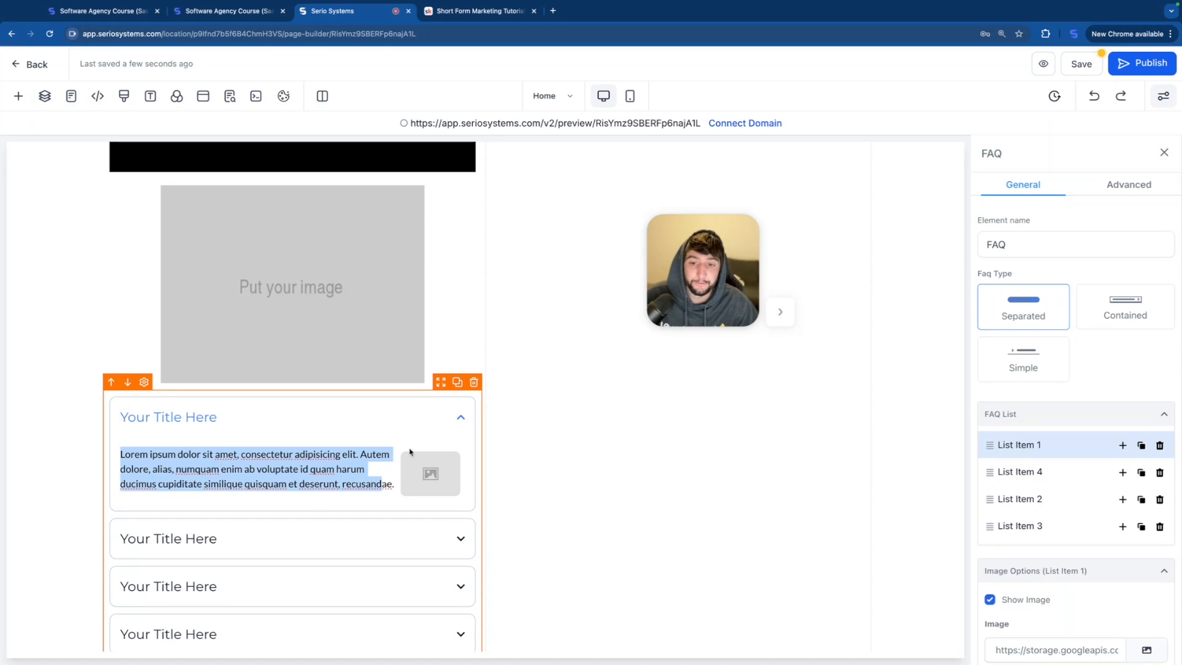
Step: Add a Survey element below the FAQ and a Calendar element beneath it
scroll(356, 528, down, 4)
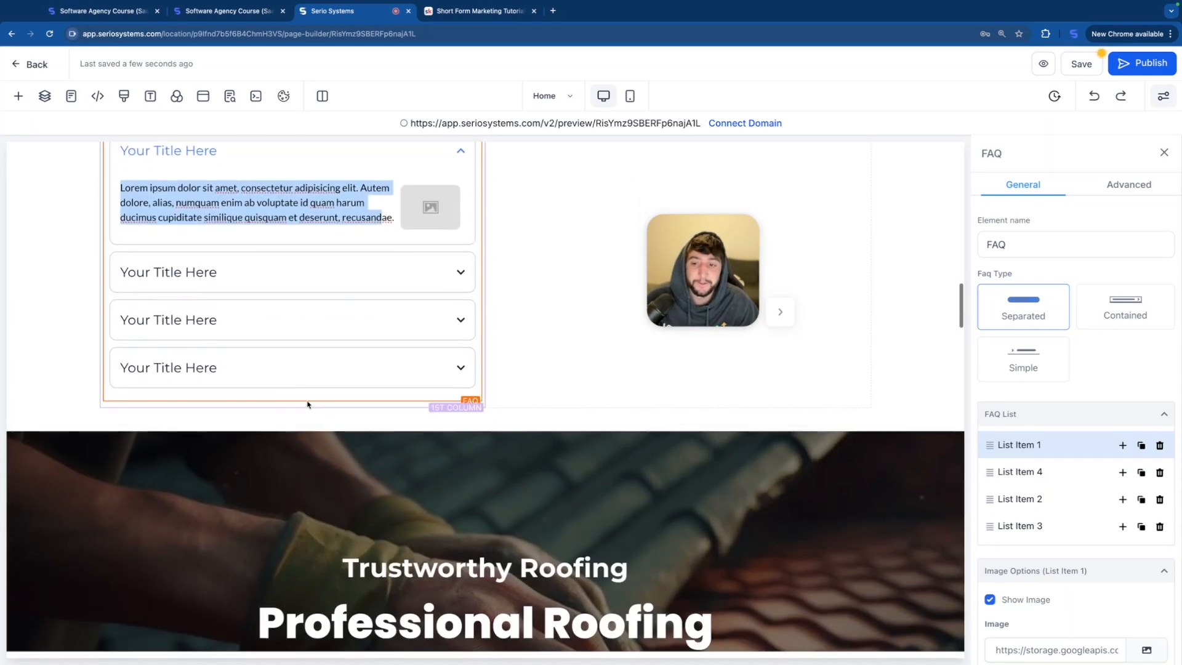
click(293, 402)
scroll(245, 501, down, 3)
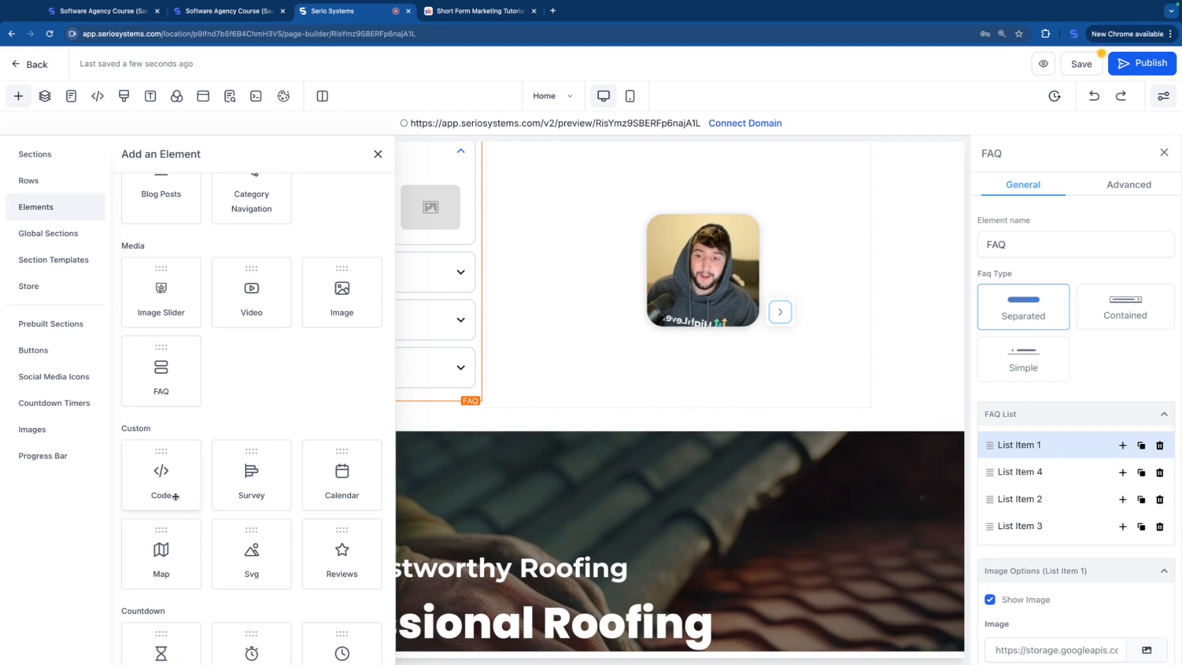
click(251, 486)
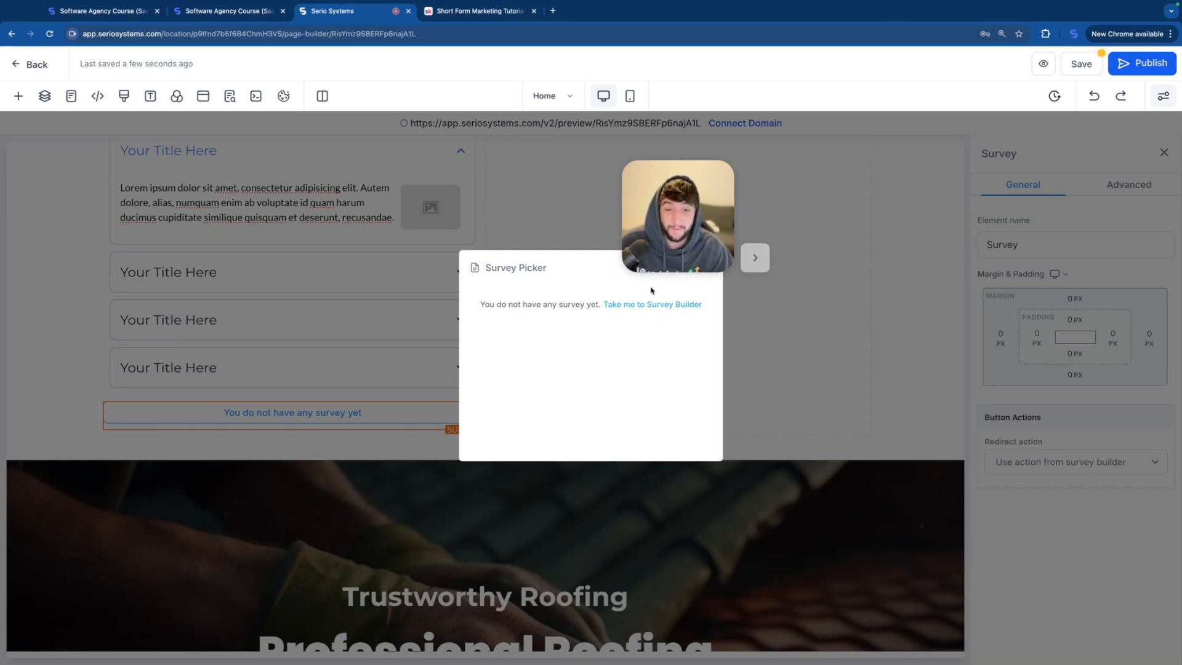
click(293, 430)
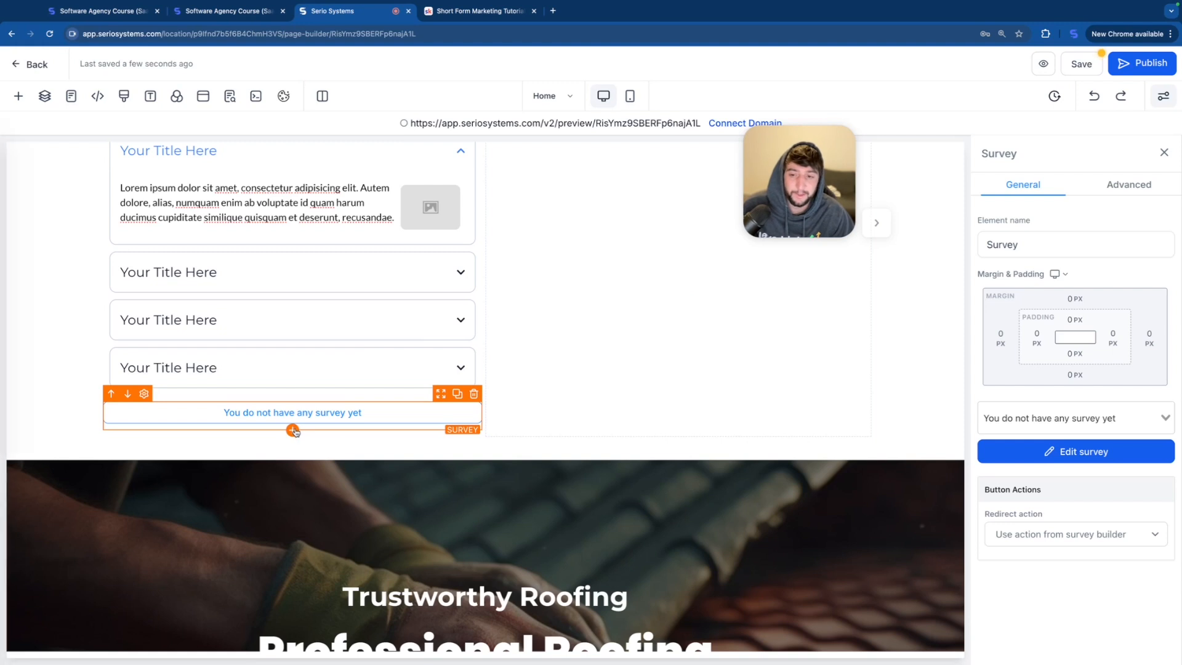
click(293, 430)
click(344, 474)
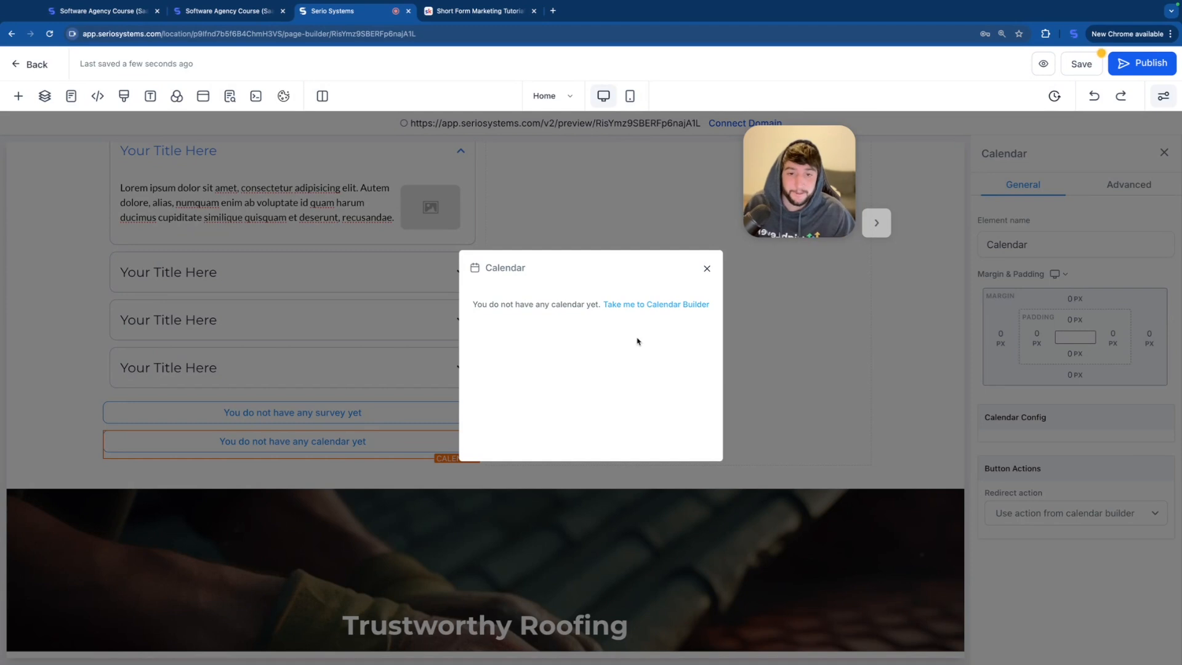
Step: Add a Map element below the calendar and set its location to Scottsdale, AZ, USA
click(292, 457)
click(157, 554)
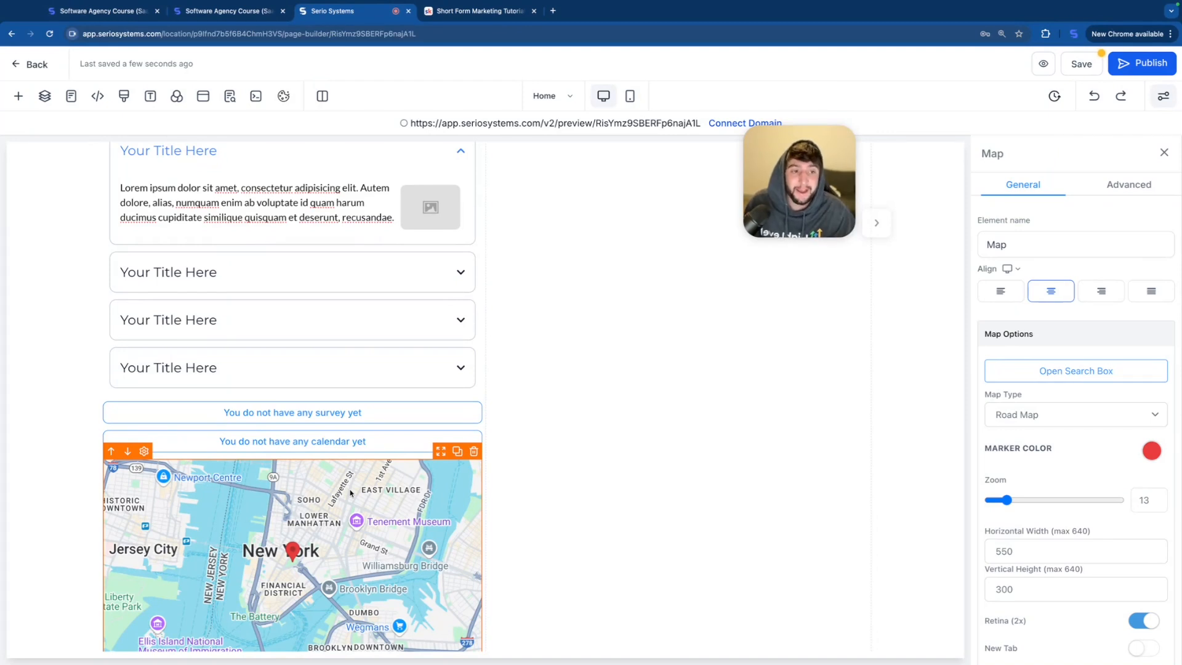
scroll(1076, 382, down, 1)
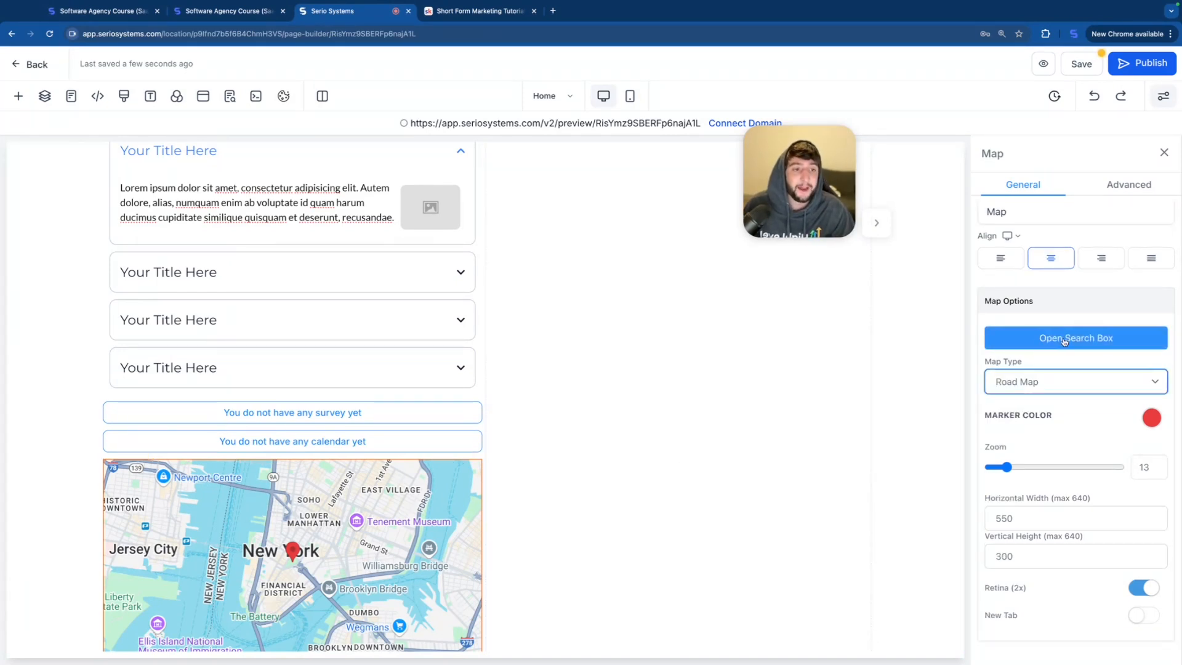
click(1084, 338)
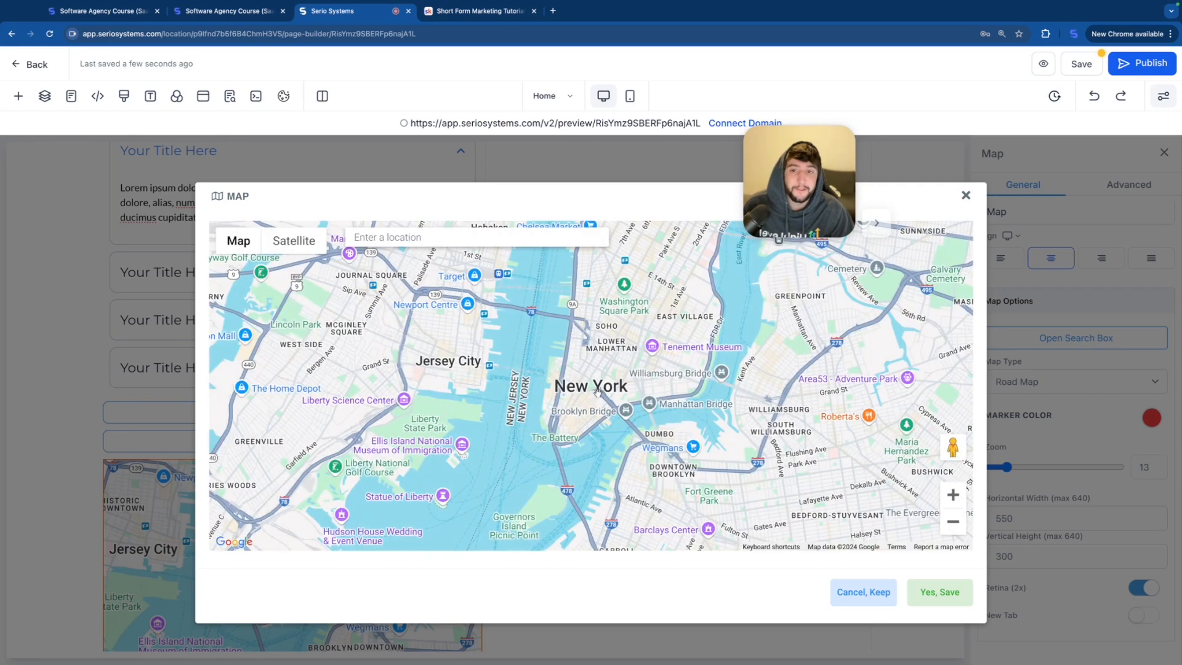
click(400, 239)
text(Scottsdale)
click(401, 258)
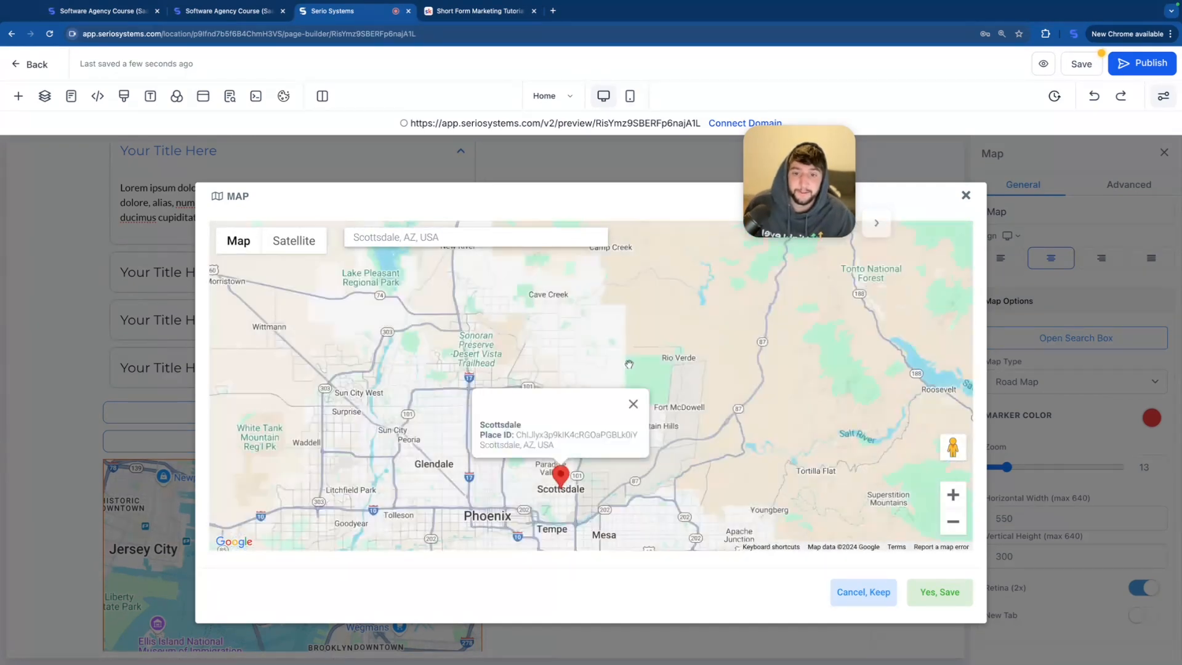
click(932, 592)
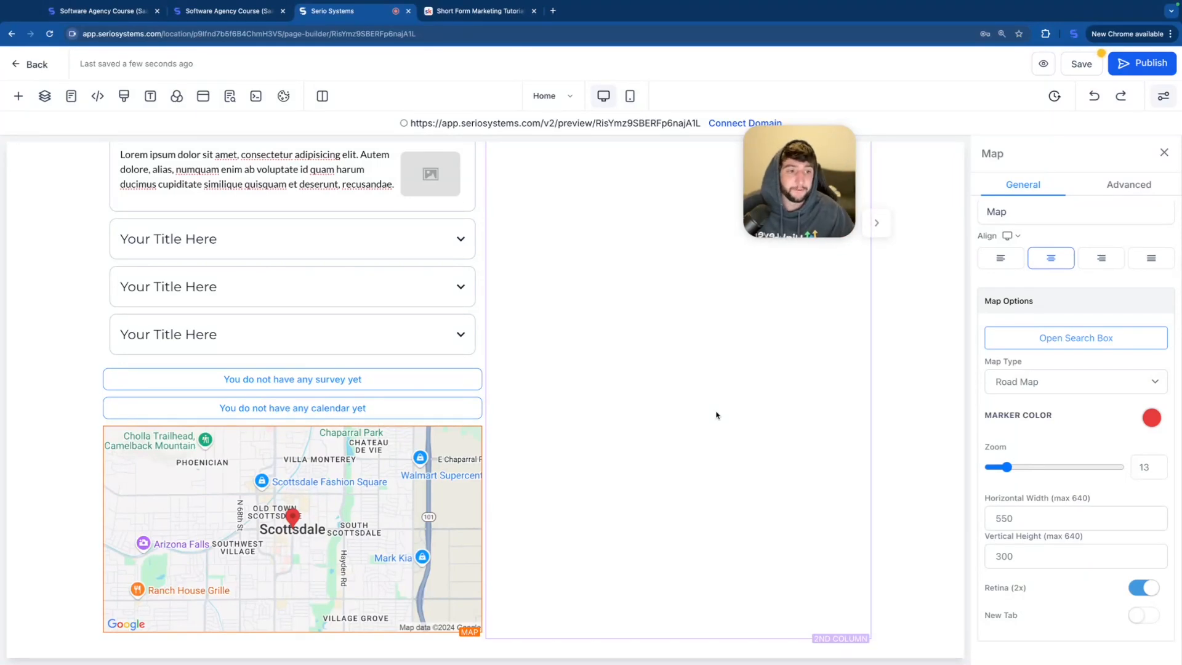
Step: Try the Terrain, Satellite and Hybrid map types on the Scottsdale map, and return it to Road Map
click(1048, 382)
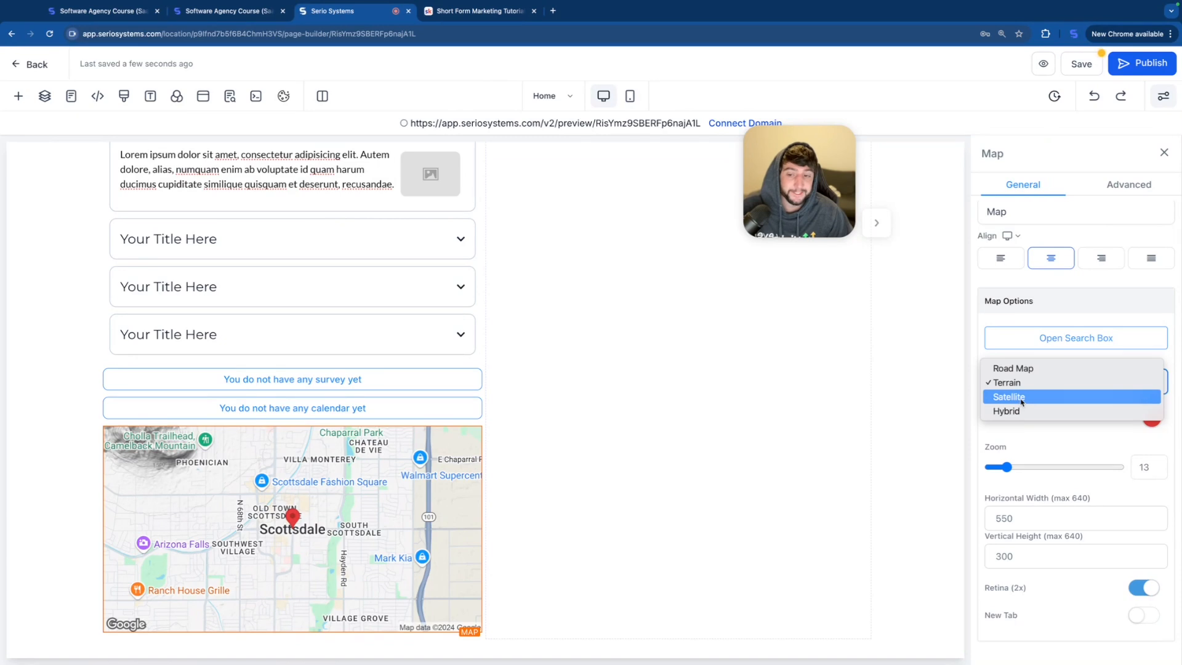
click(1012, 410)
click(1022, 385)
click(1015, 403)
click(1044, 381)
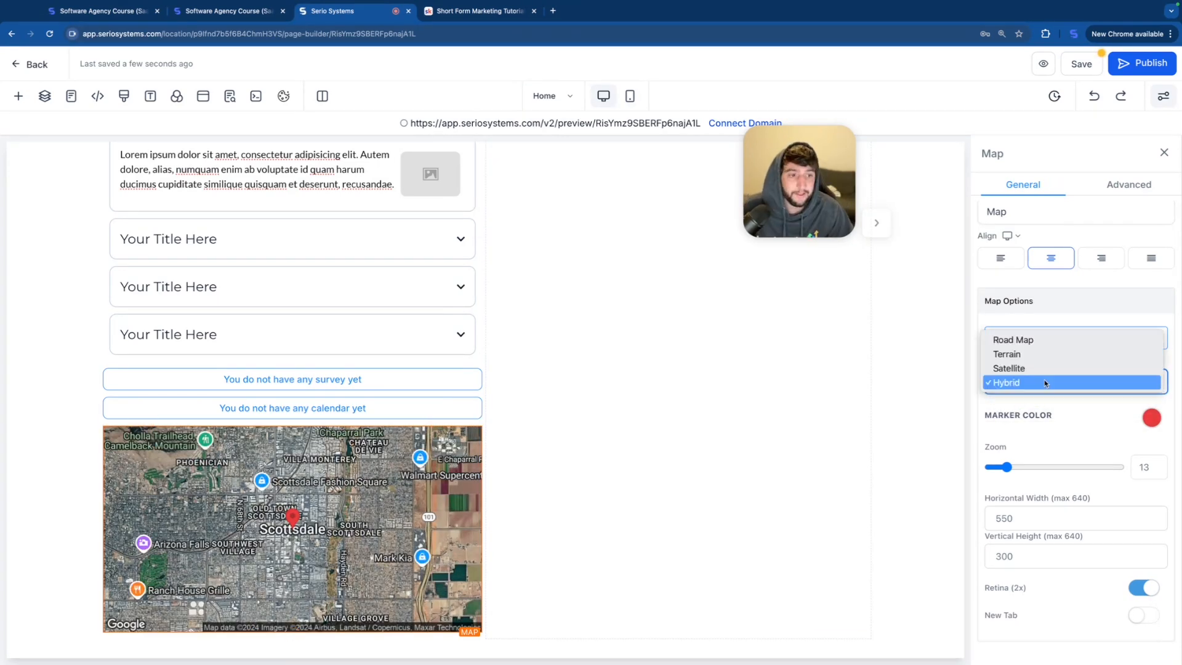
click(1034, 348)
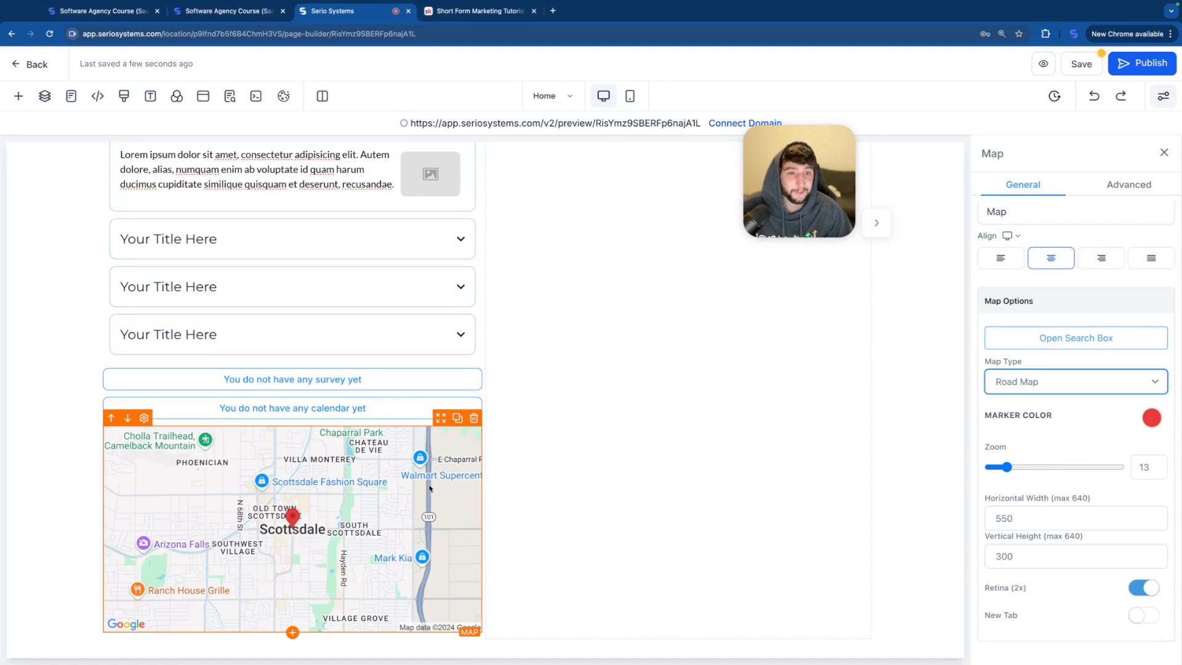
Step: Enable the map's New Tab option and save the page
scroll(608, 494, down, 1)
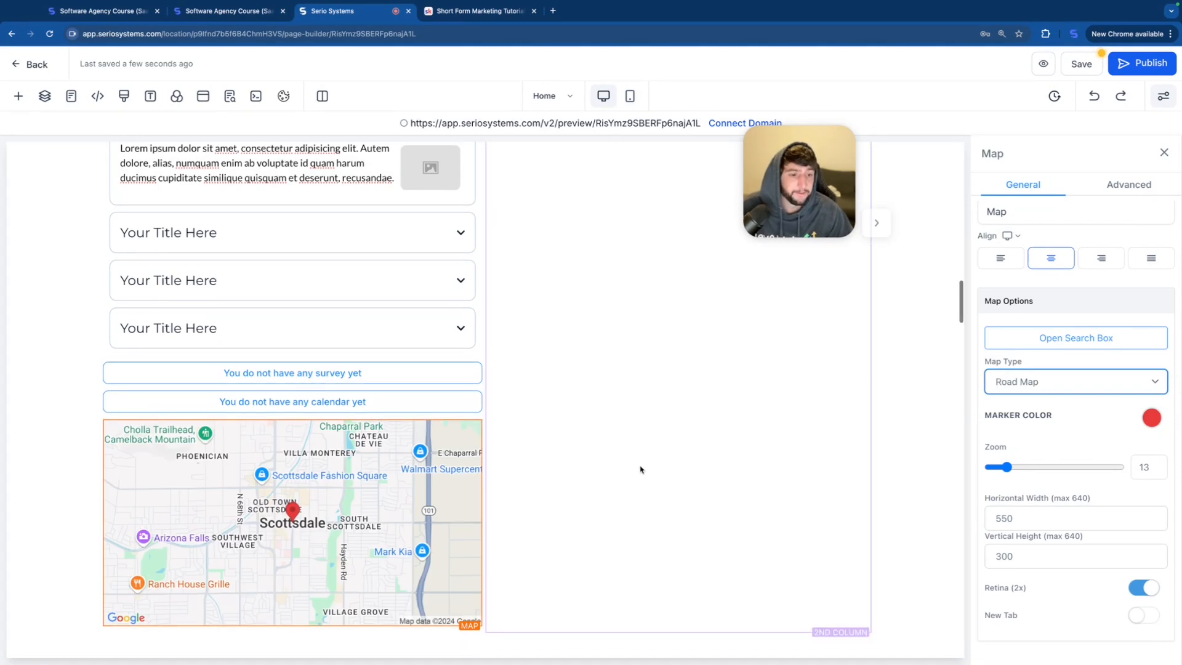
scroll(1041, 538, down, 1)
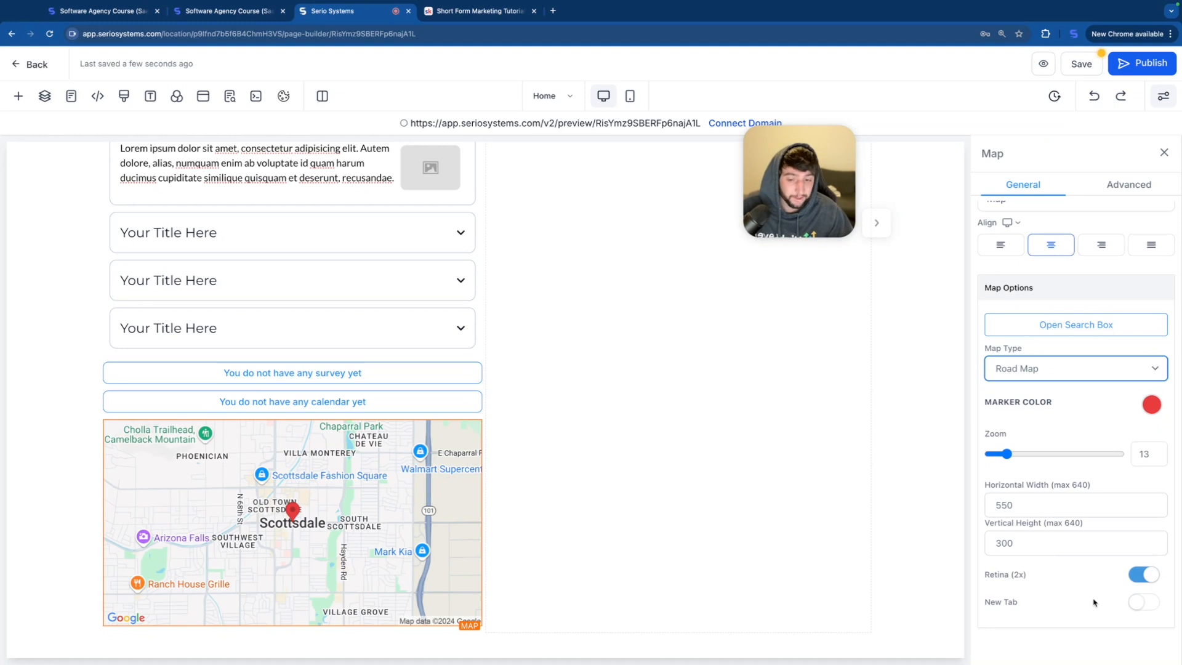
click(1149, 607)
click(1082, 64)
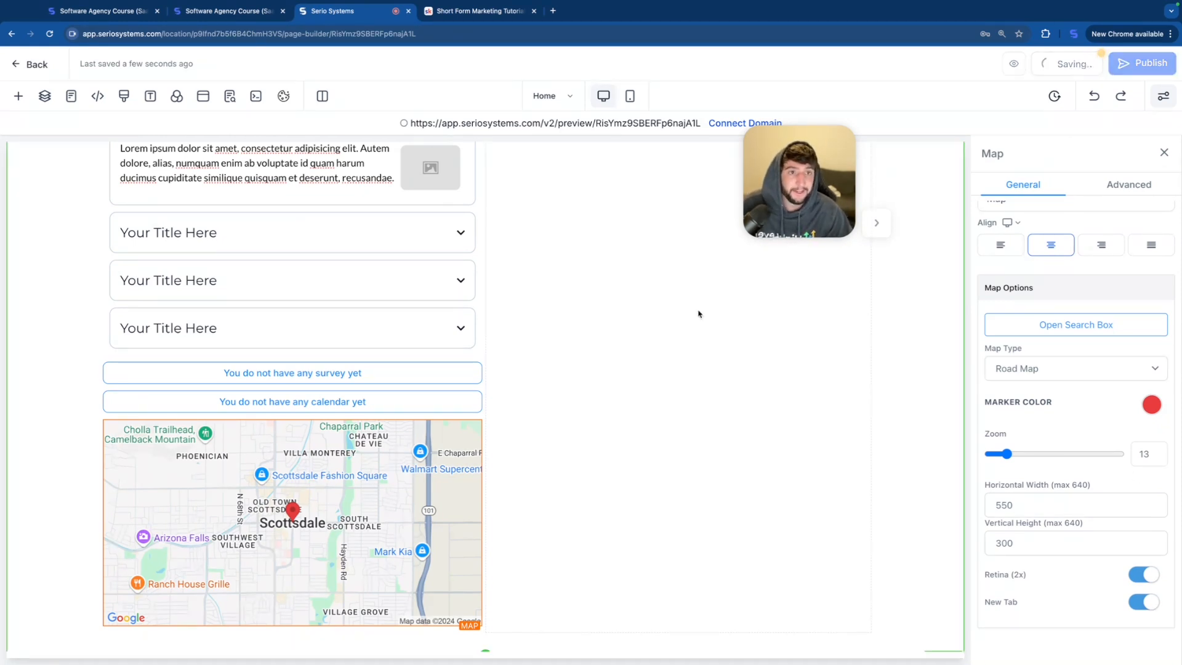
Step: Add an Svg element below the map and a Reviews element beneath it
scroll(699, 314, down, 3)
click(294, 438)
scroll(284, 418, down, 2)
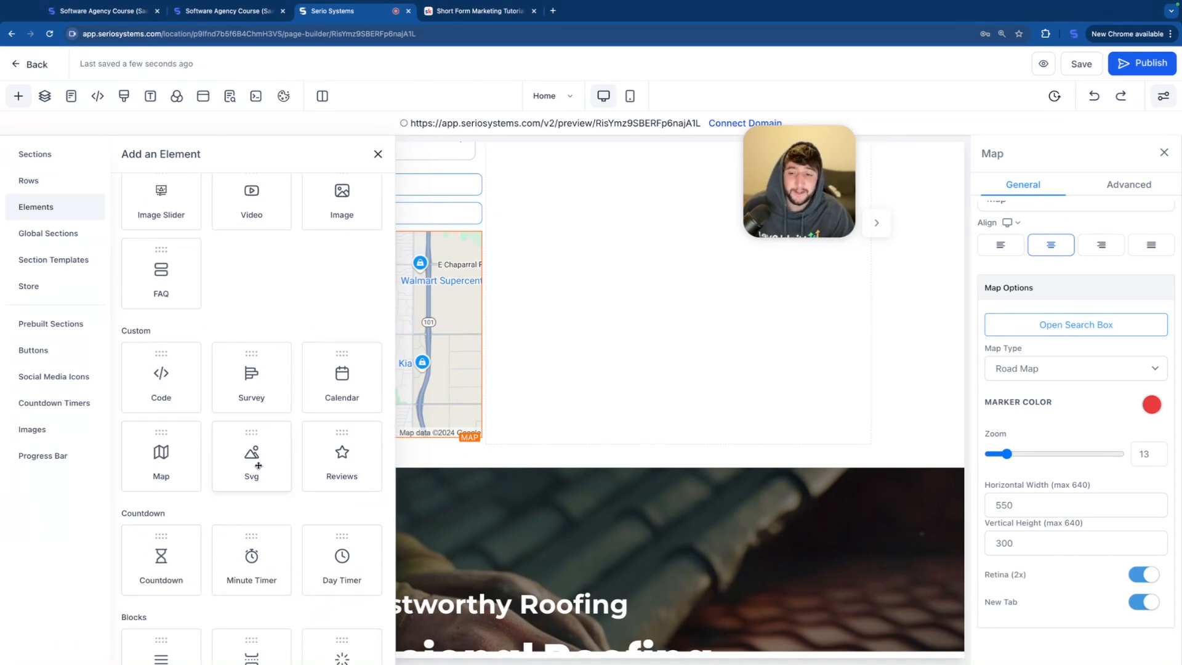
click(258, 458)
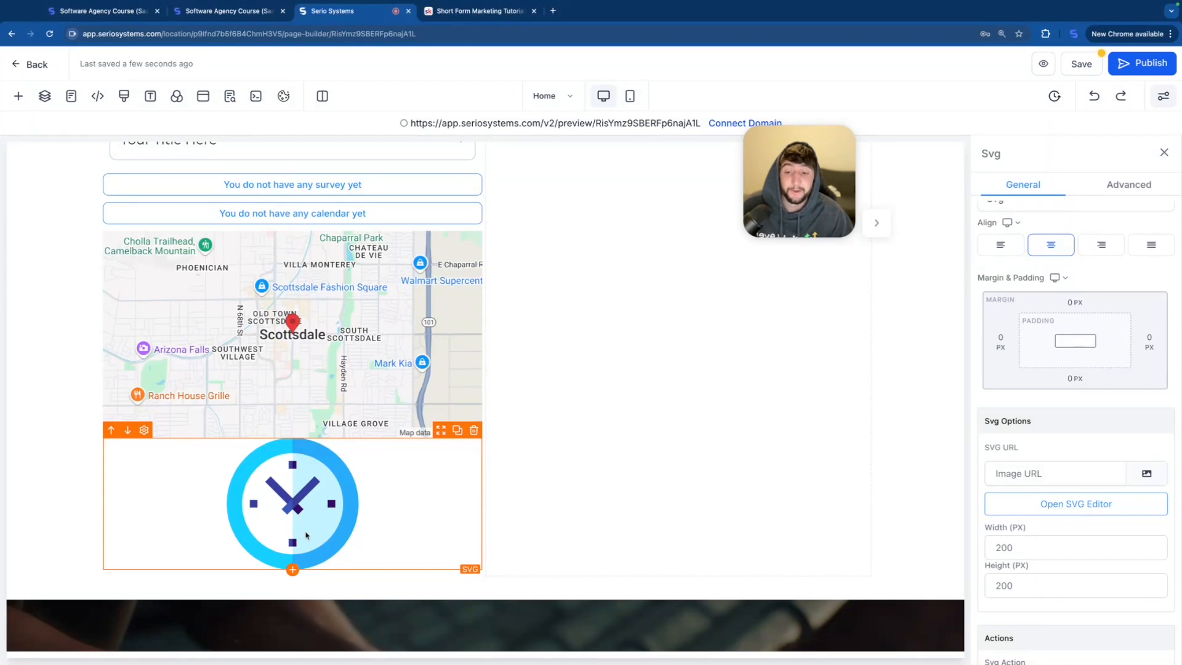
click(292, 569)
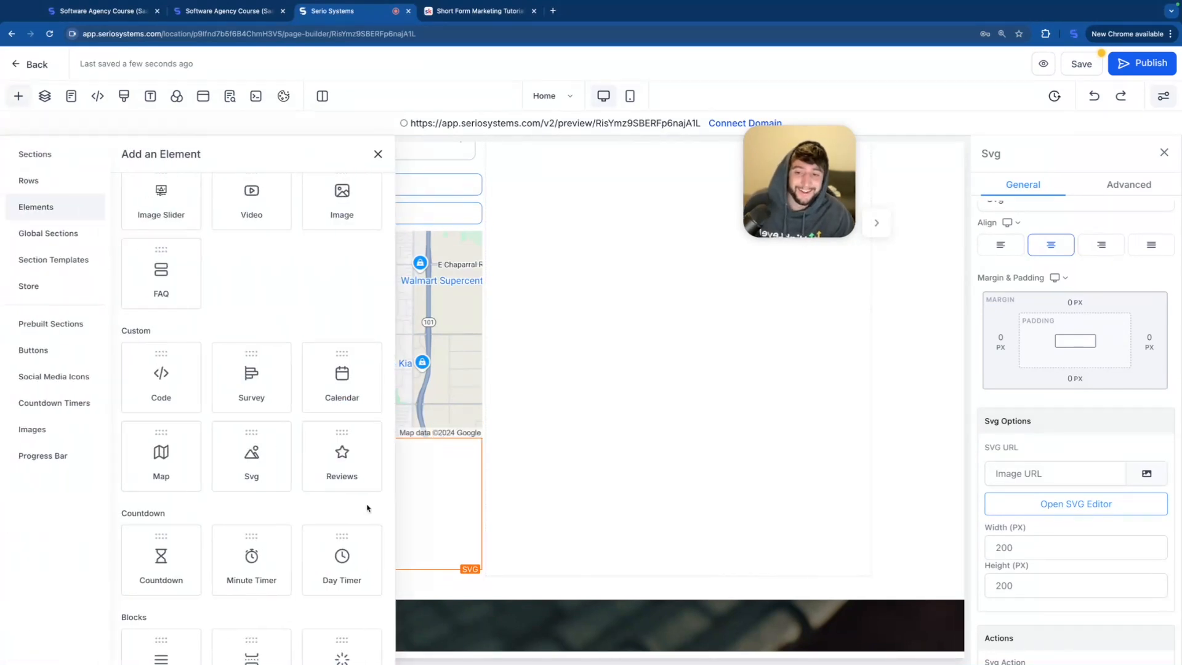
click(356, 472)
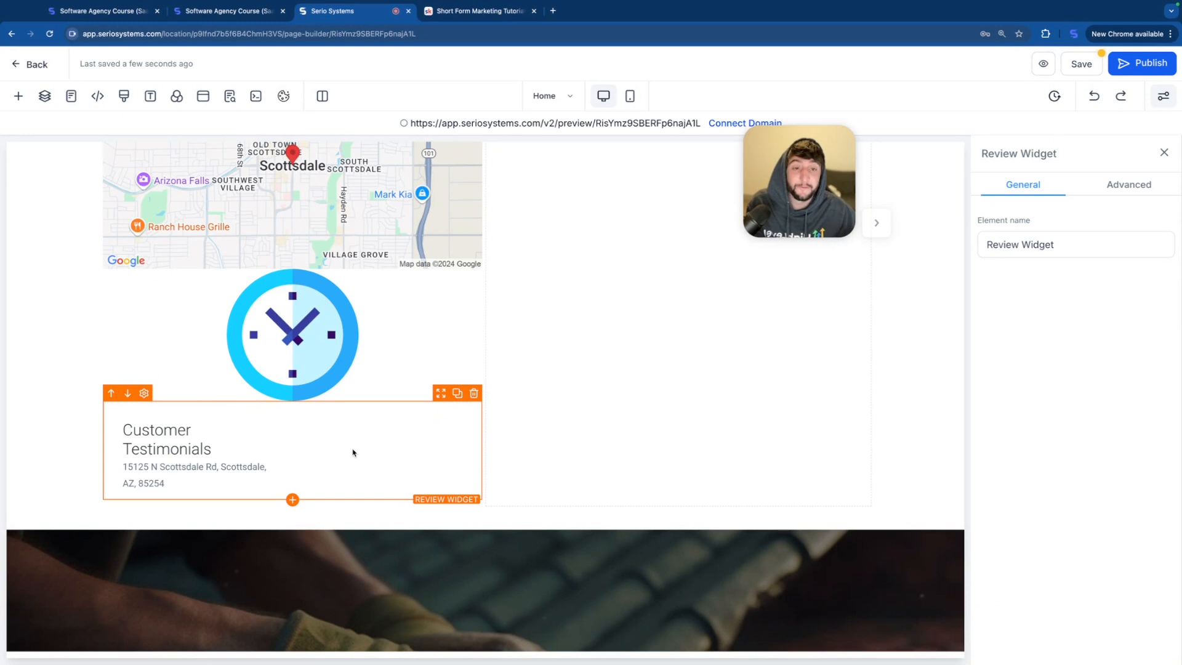
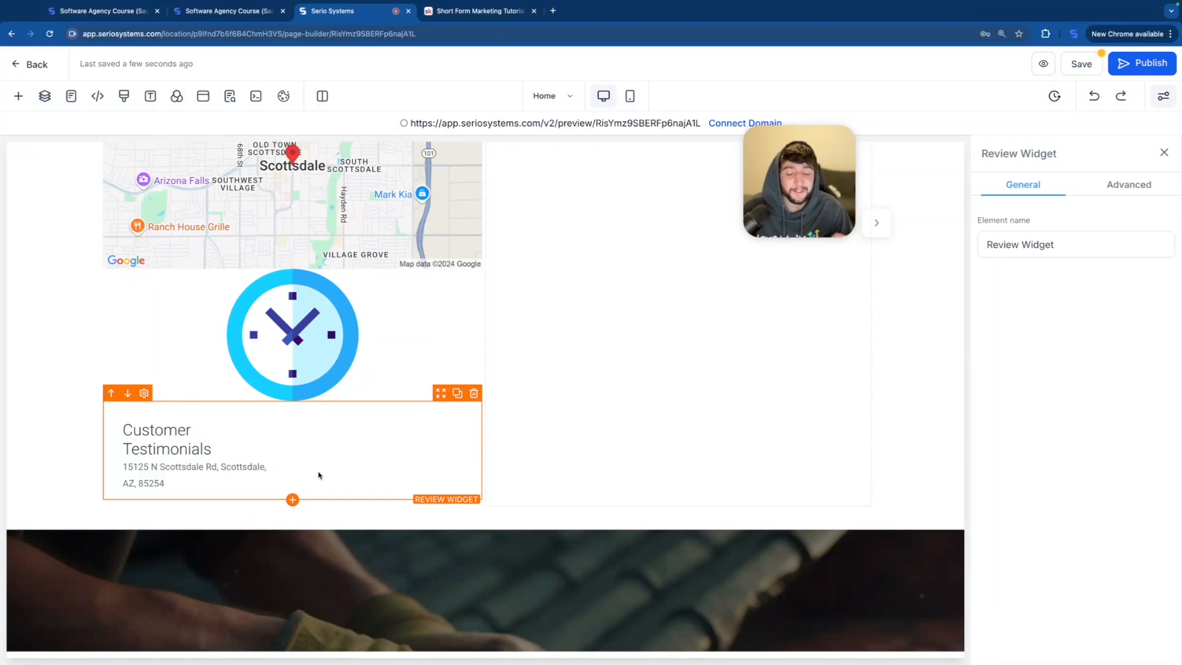
Step: Add a Countdown element below the Reviews widget and a Navigation Menu element beneath it
click(292, 499)
scroll(180, 462, down, 1)
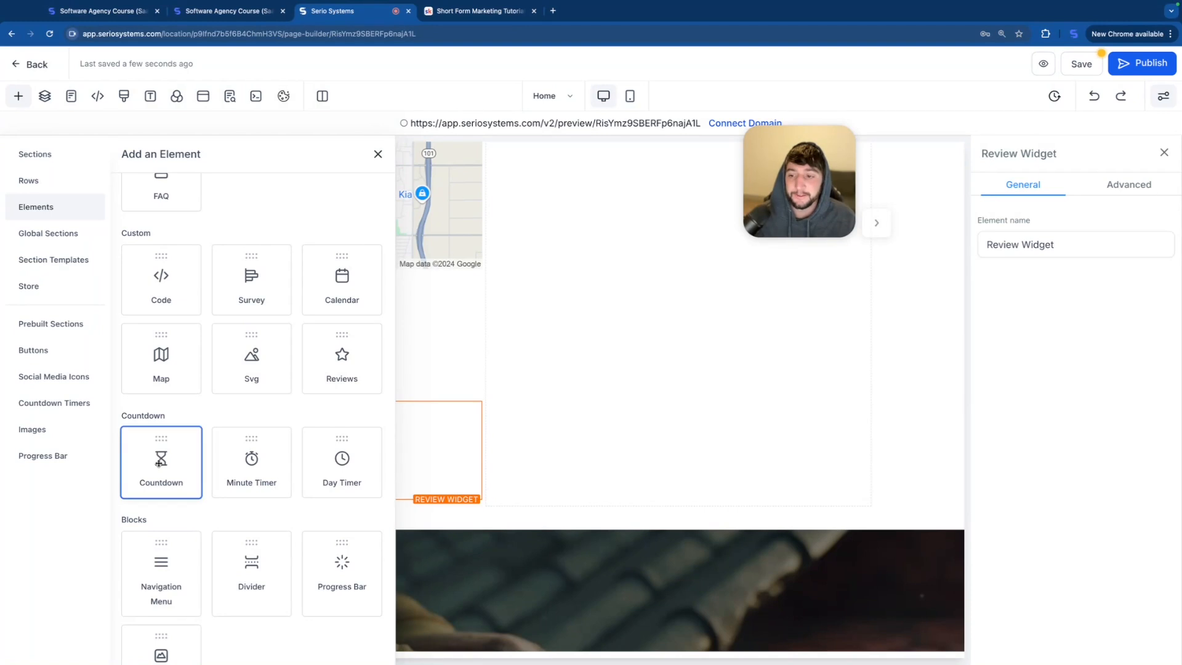
drag(160, 465, 279, 533)
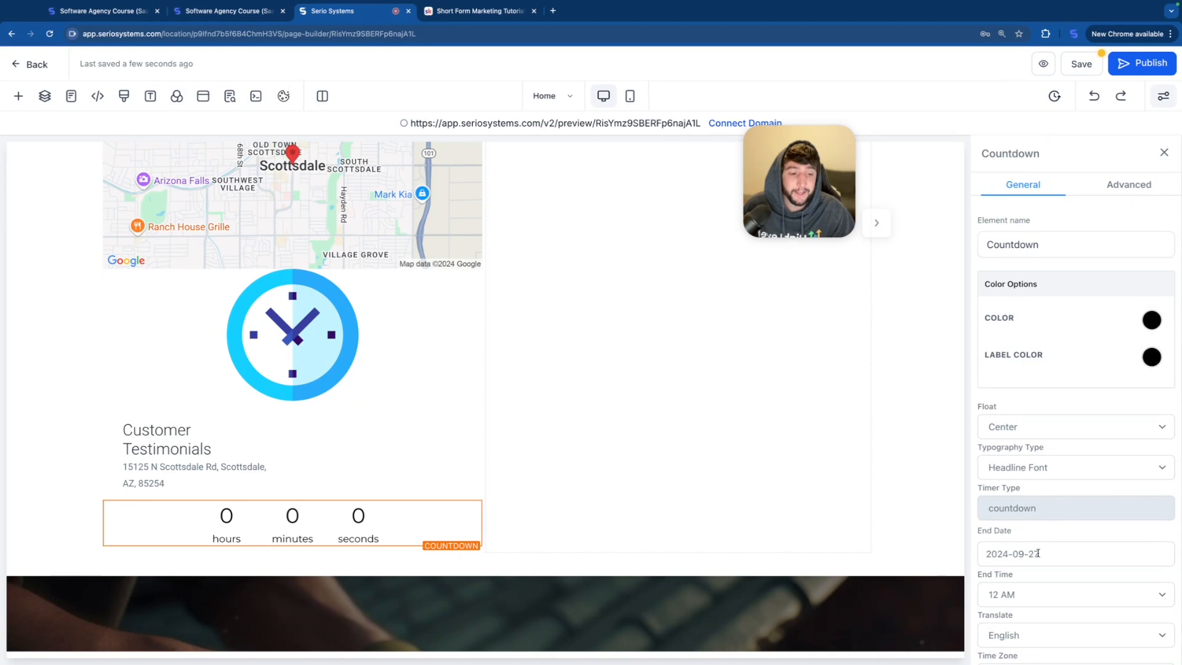
scroll(1025, 539, down, 1)
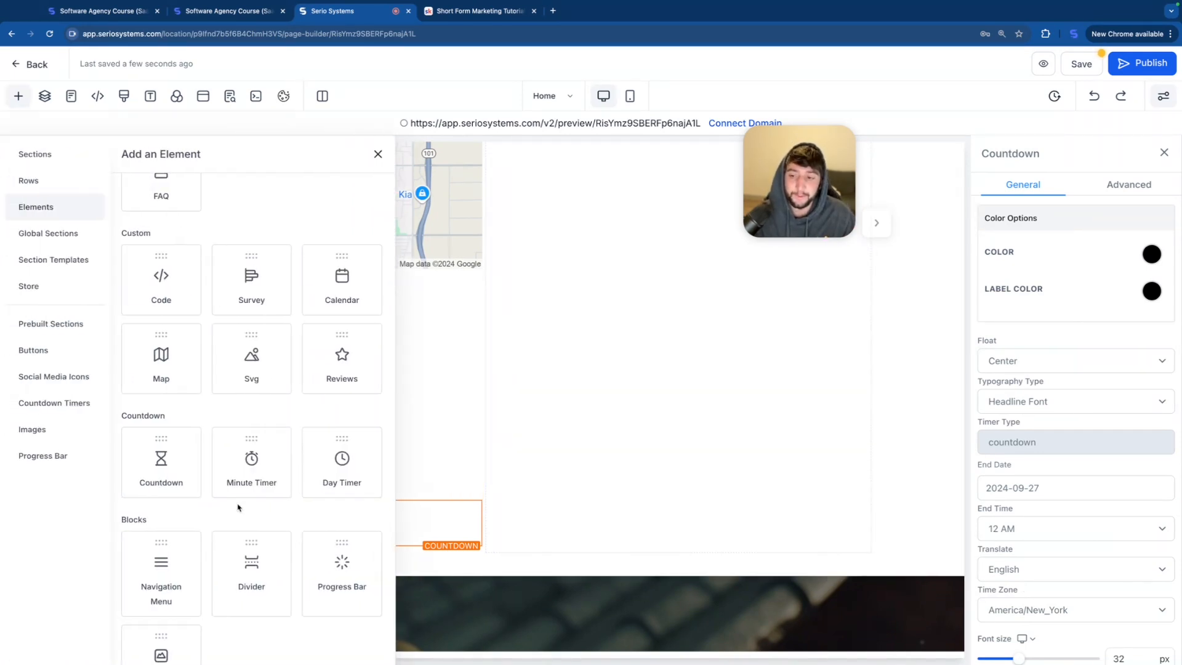
scroll(238, 505, down, 2)
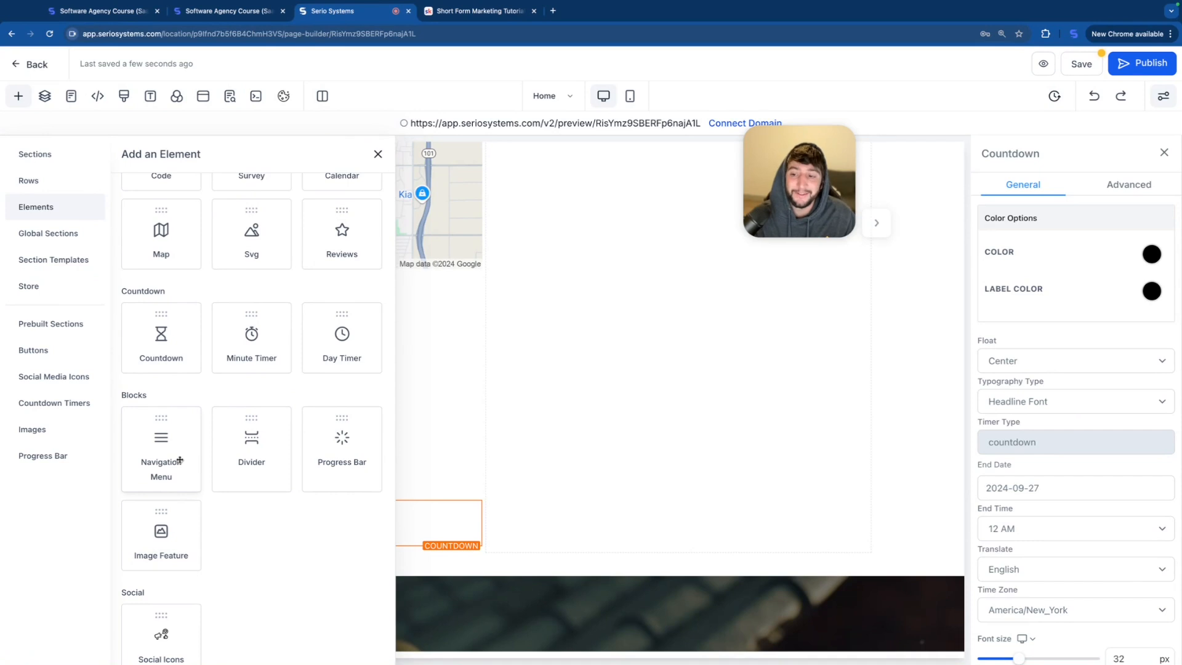
drag(180, 460, 416, 548)
Step: Delete the TESTIMONIAL and FAQ's items from the header's navigation menu
scroll(338, 454, up, 20)
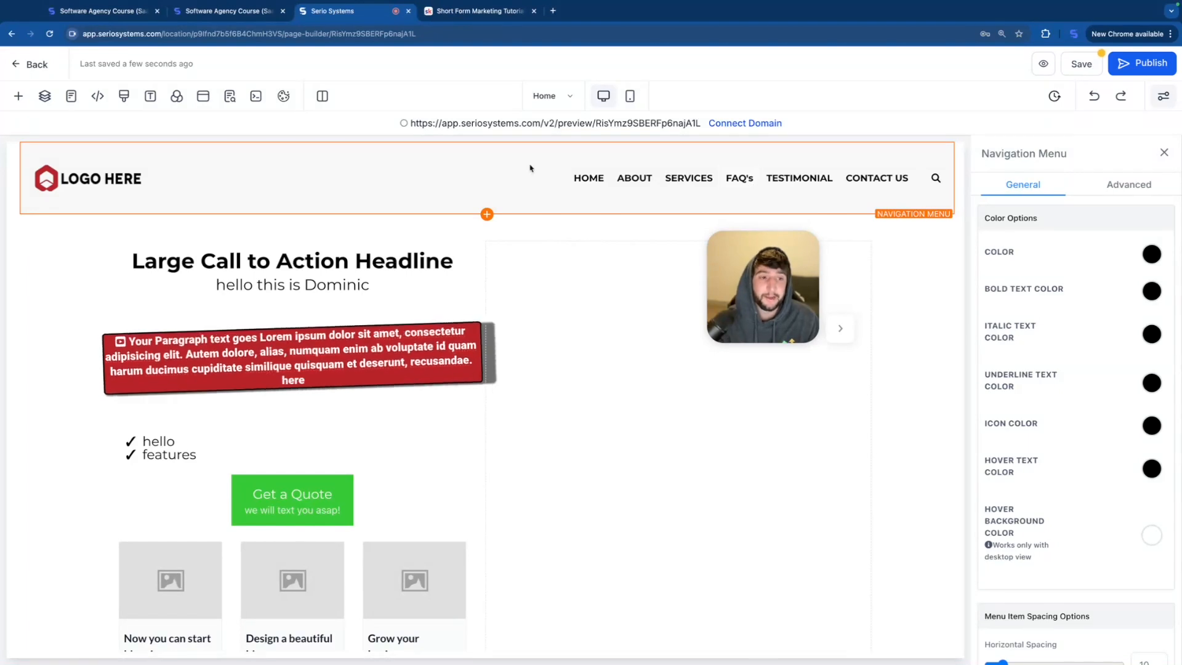
scroll(1134, 369, up, 4)
scroll(1134, 369, up, 6)
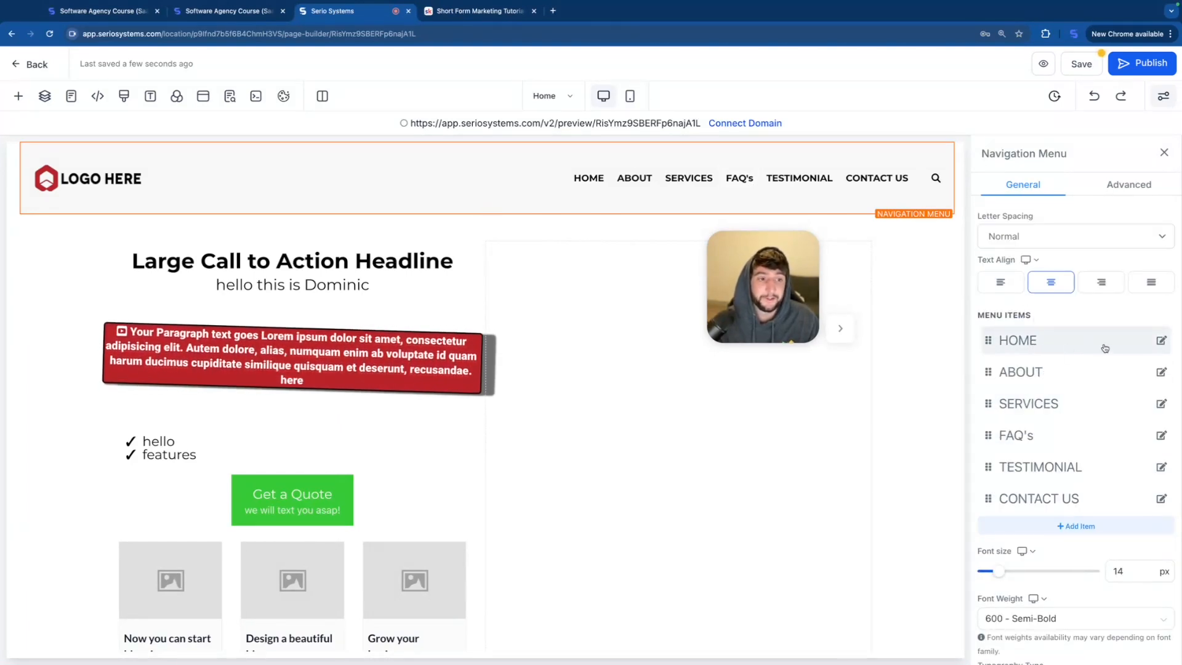
click(1161, 340)
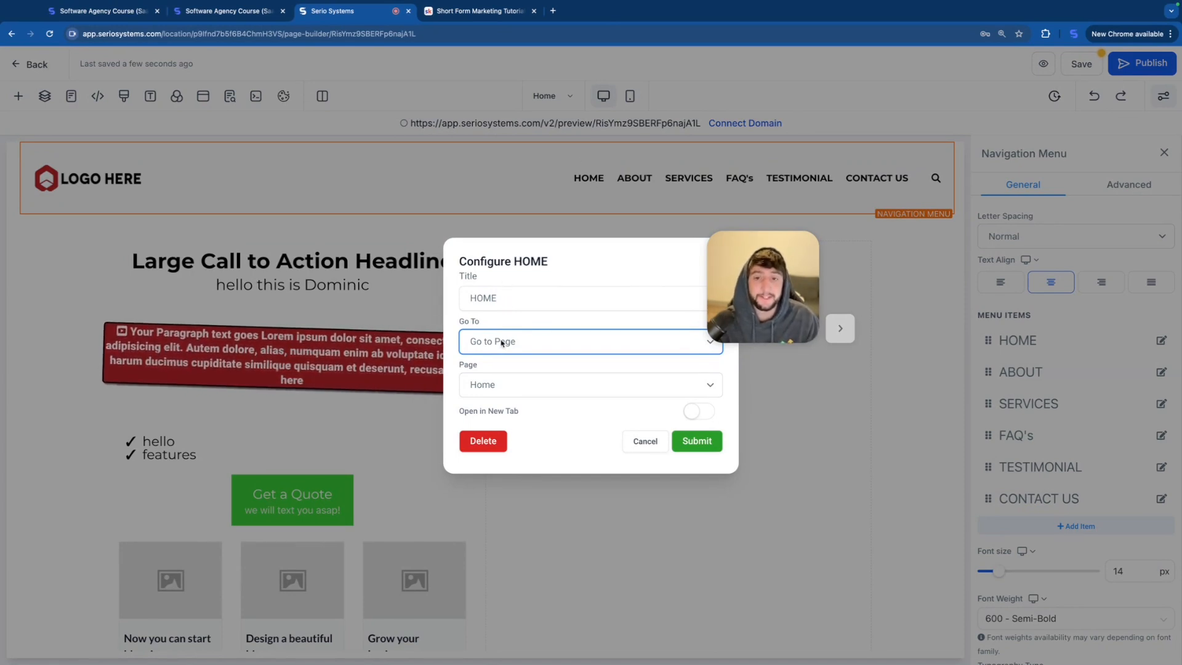
click(645, 441)
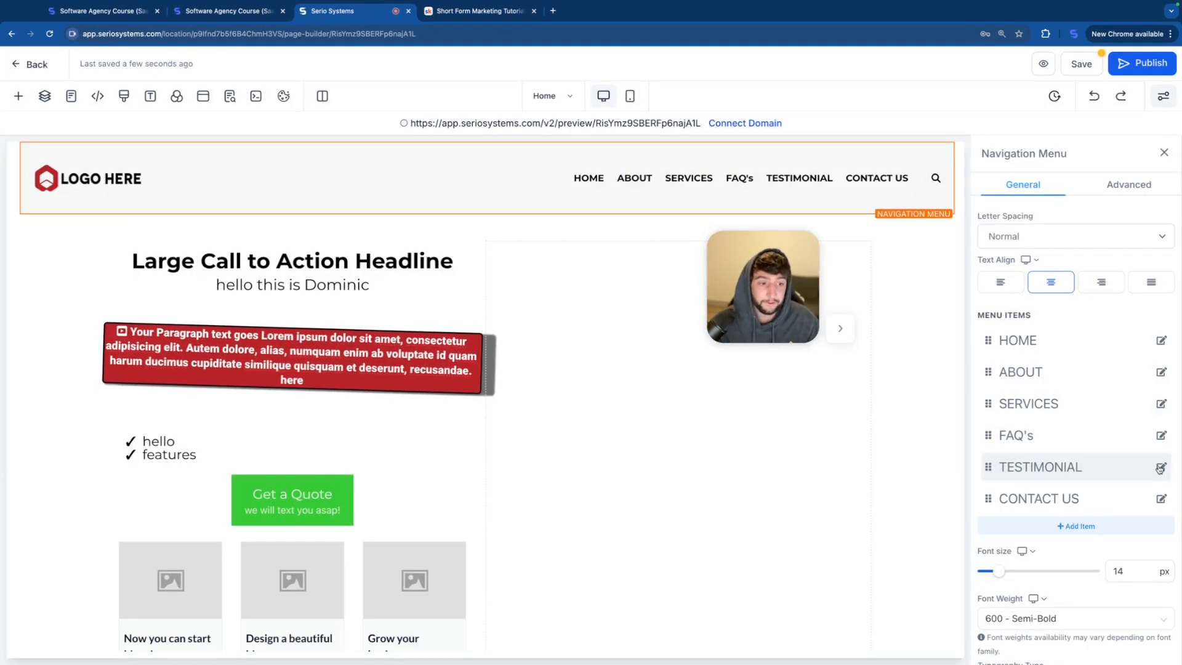
click(1160, 467)
click(483, 441)
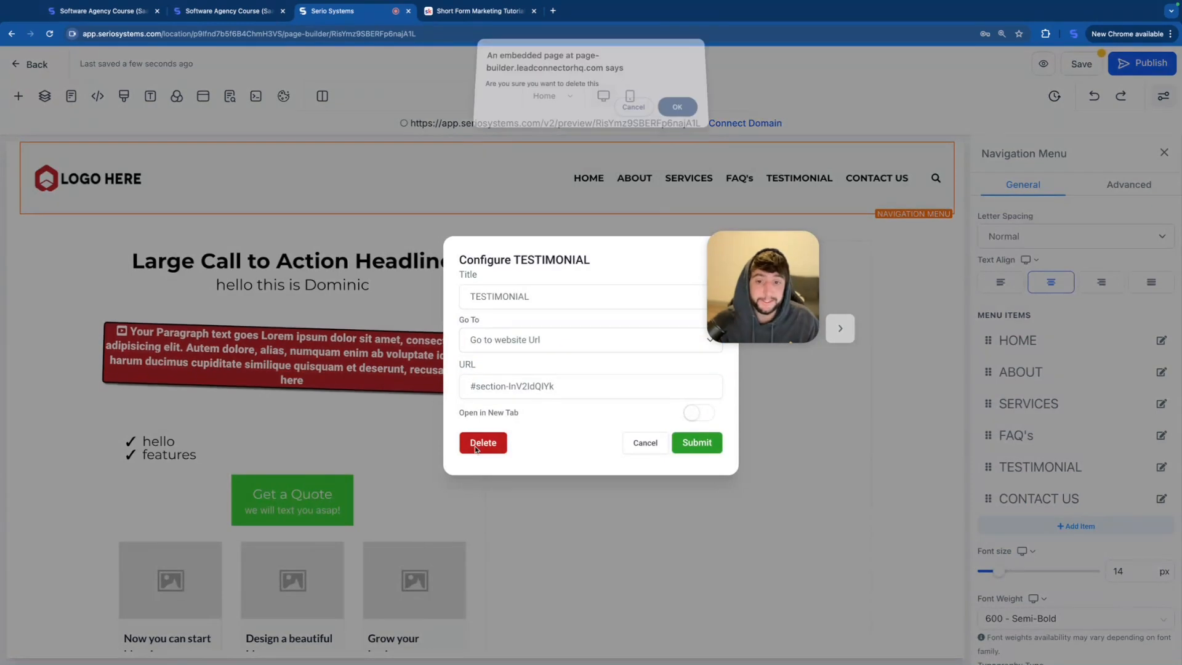
click(677, 109)
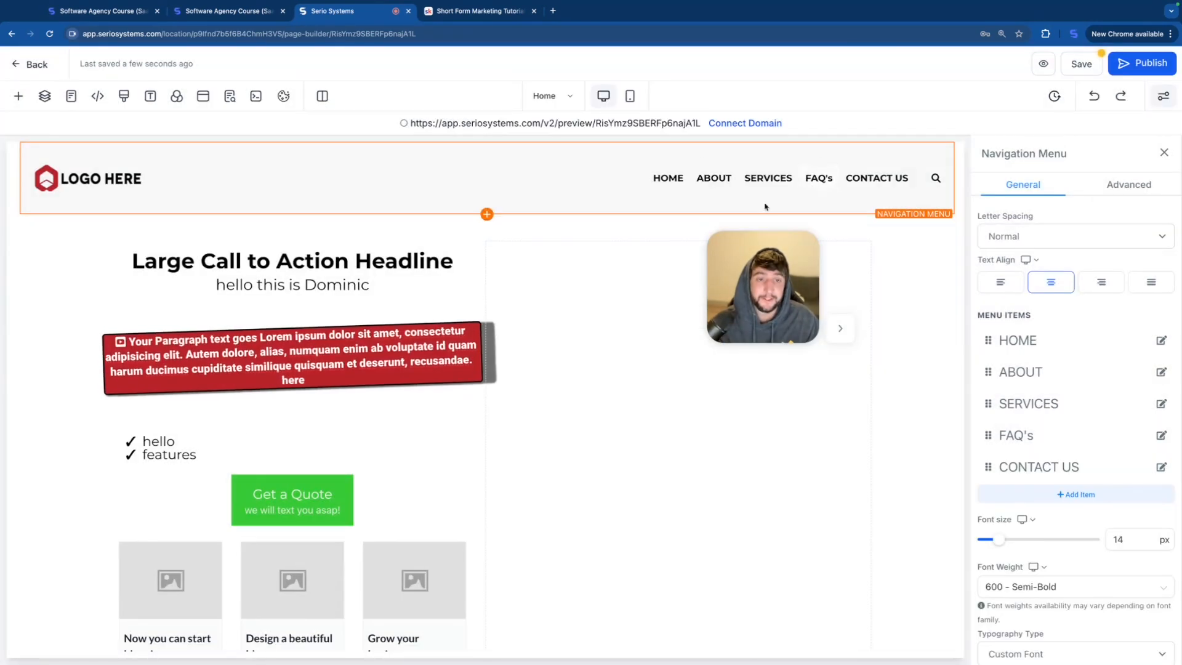
click(1161, 435)
click(482, 442)
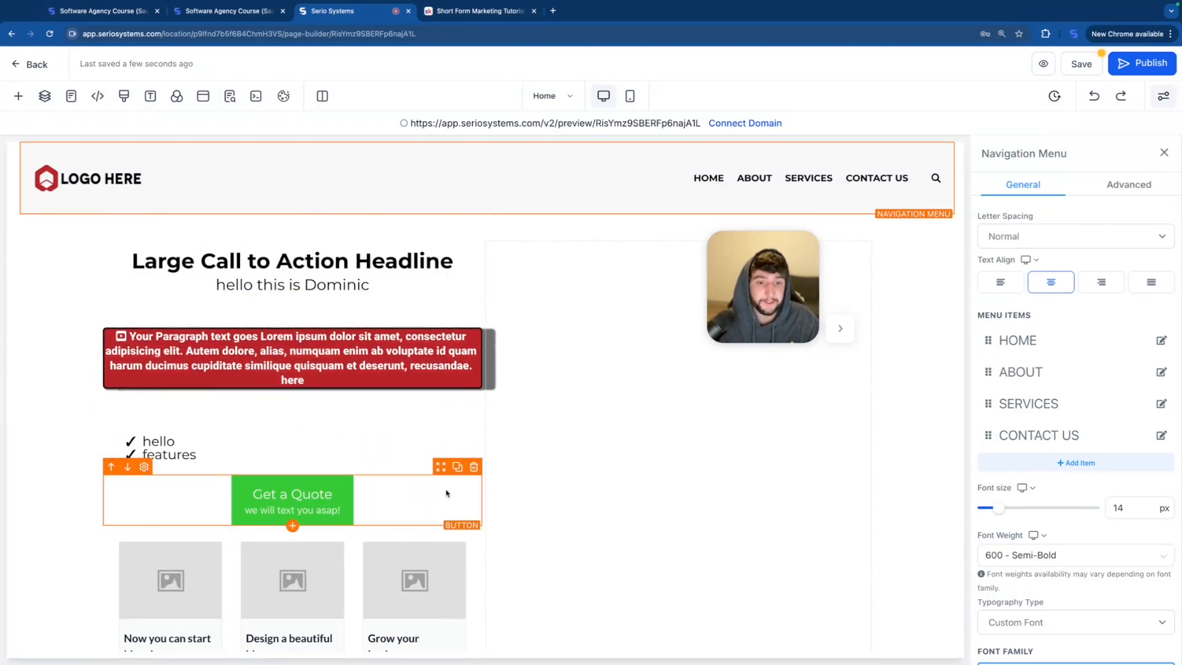
Step: Add a Divider element between the countdown and the new Business Name navigation menu
scroll(446, 493, down, 20)
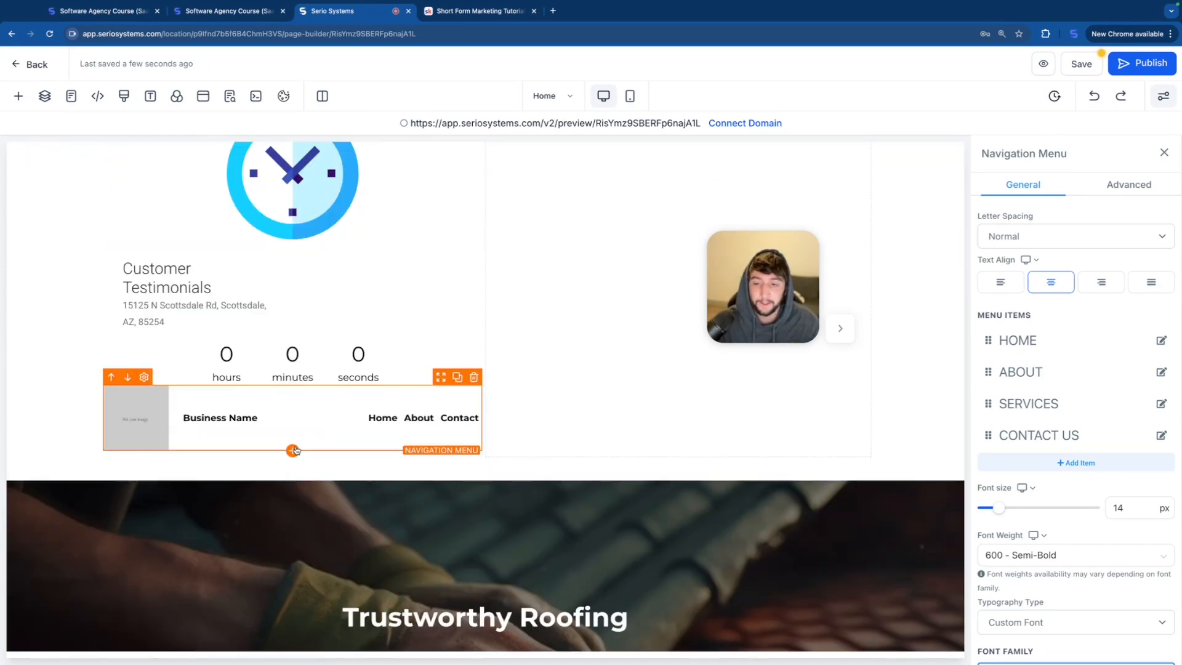
click(293, 449)
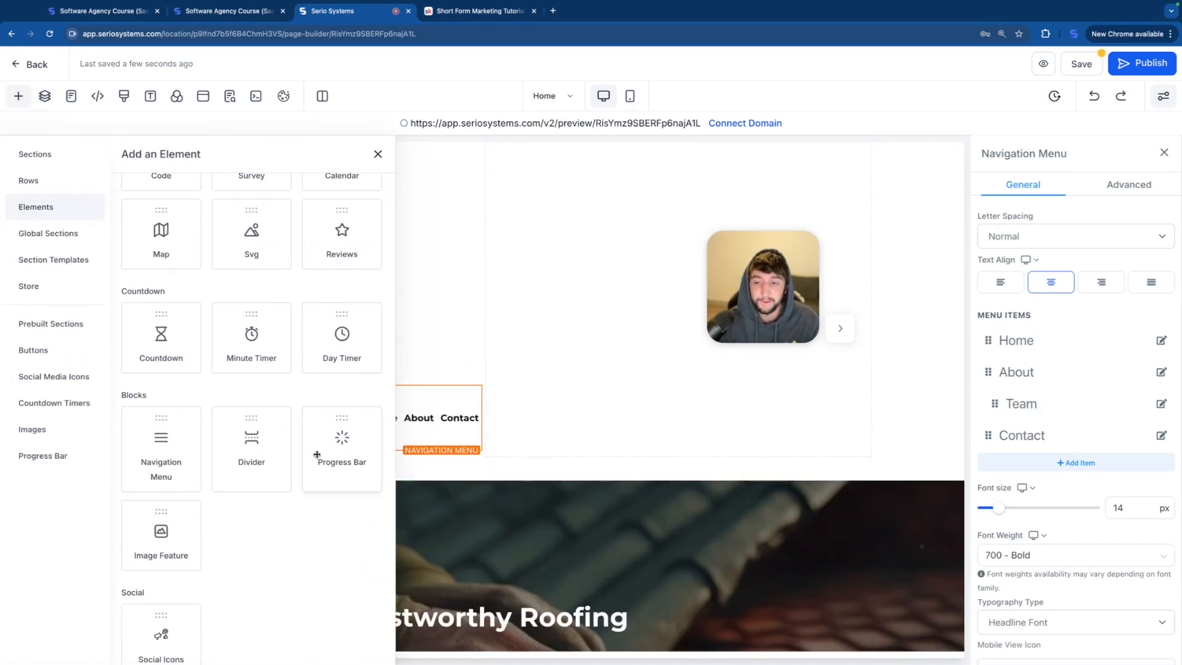
drag(261, 454, 392, 395)
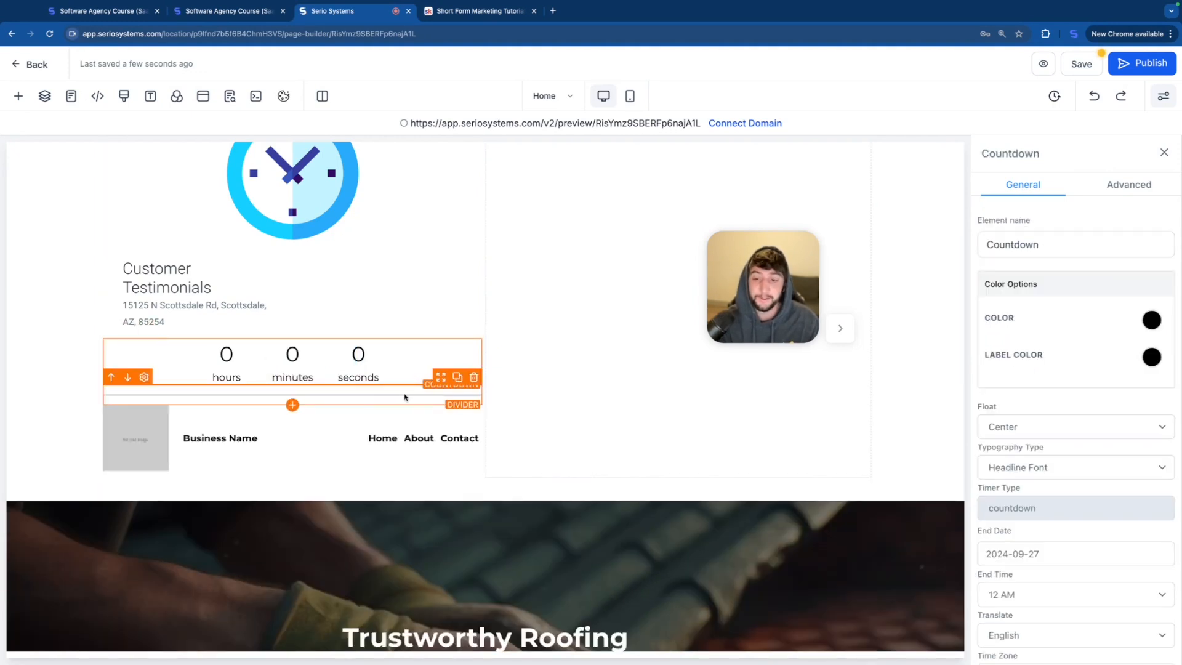
Step: Set the divider's width to 50 Percent and its height to 5px
click(404, 400)
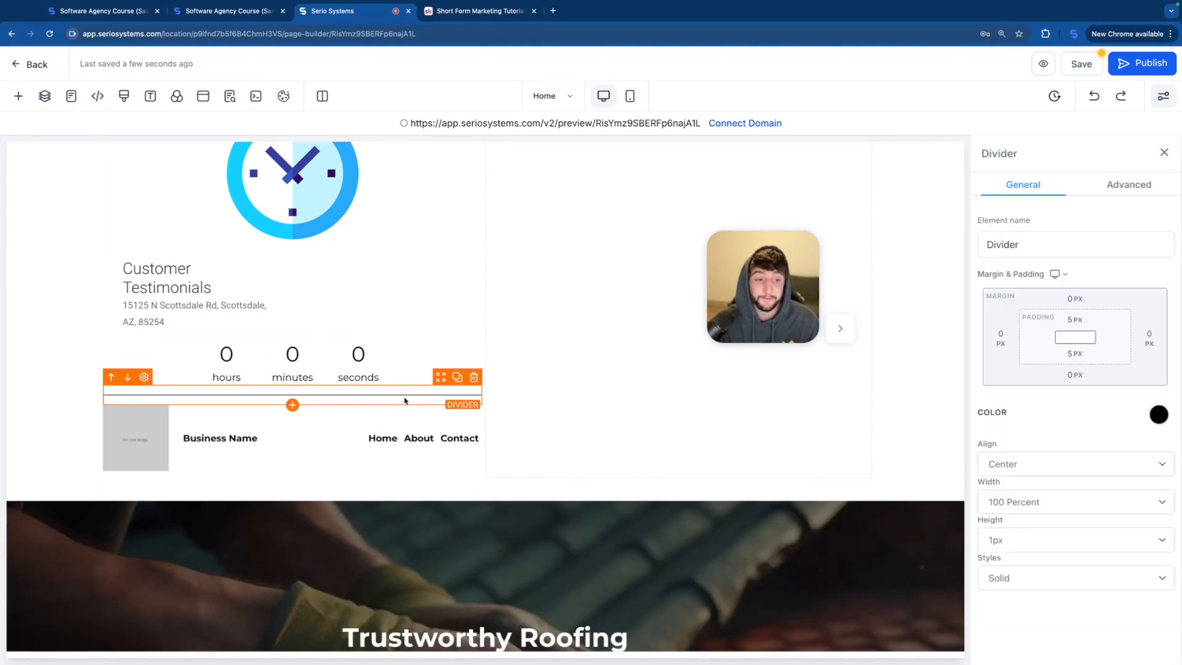
click(1027, 505)
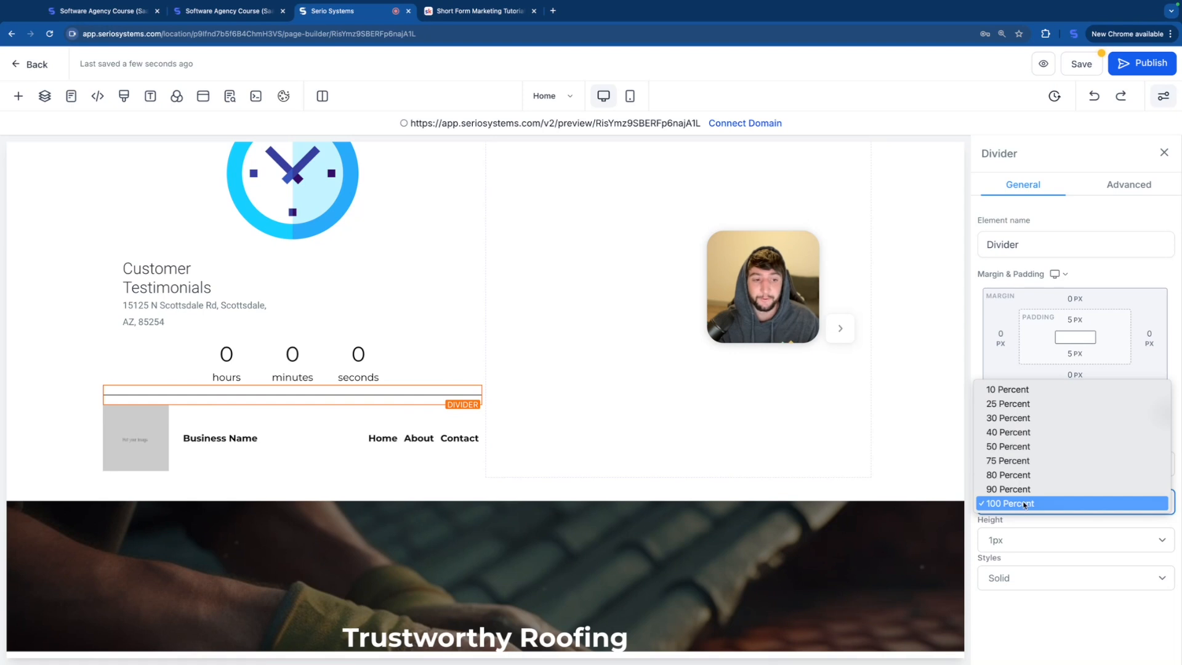
click(1022, 444)
click(376, 313)
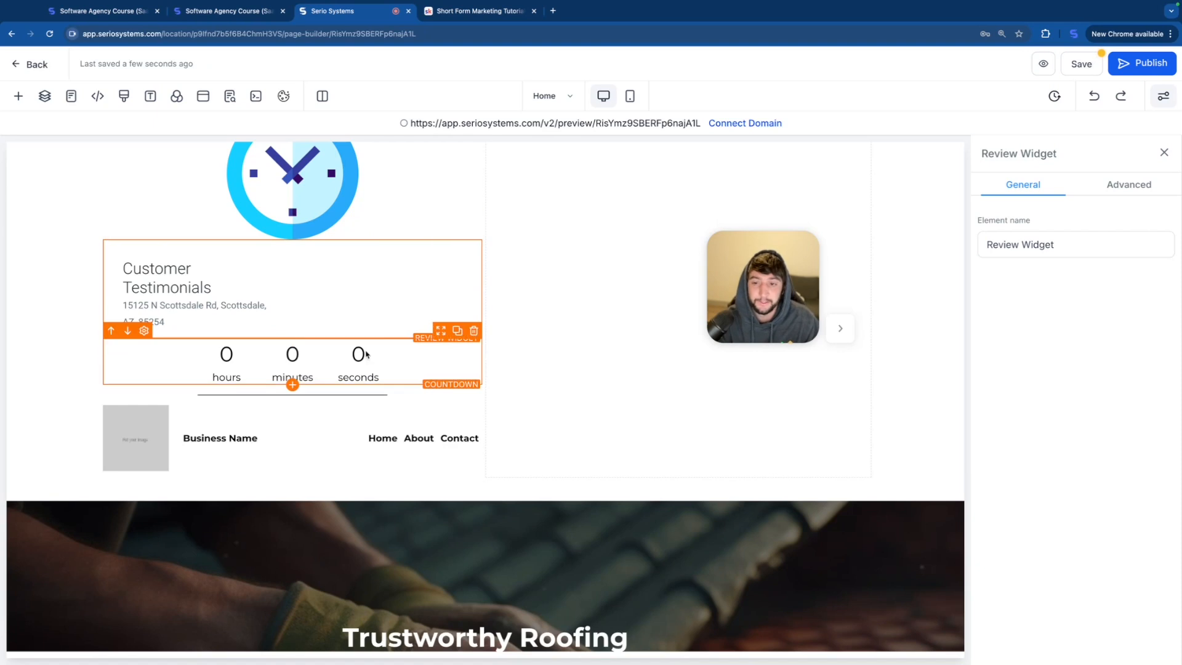
click(364, 400)
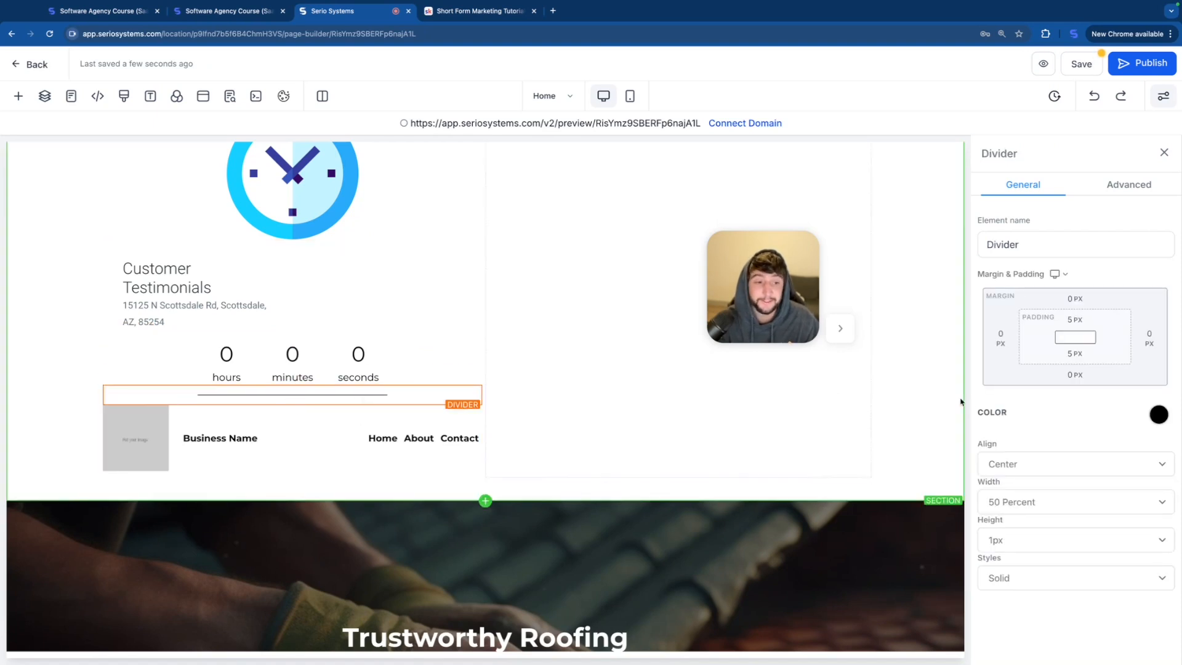
click(1007, 540)
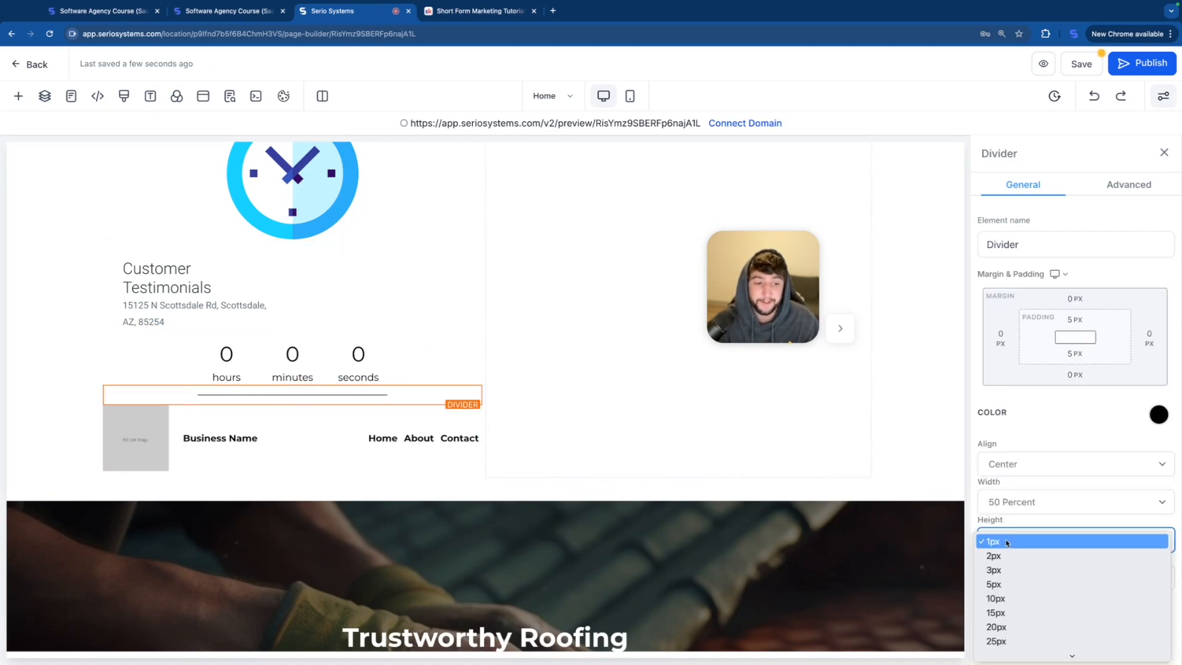
click(1007, 590)
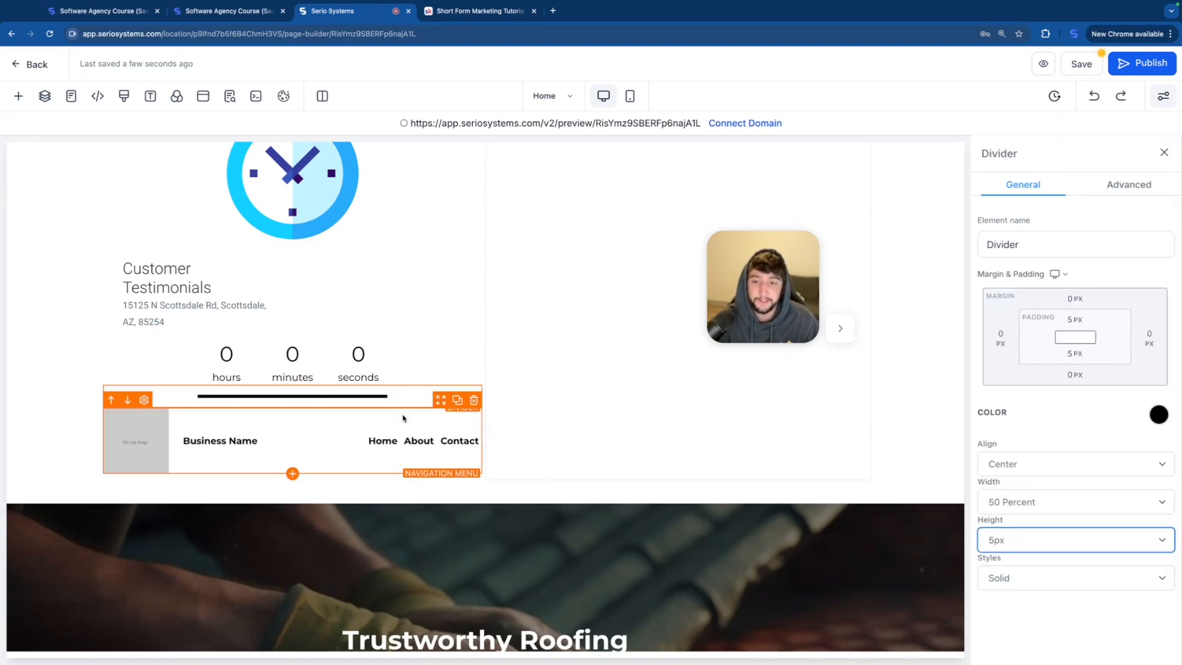
Step: Add a Progress Bar element below the Business Name navigation menu and set its text to "Processing"
click(320, 437)
click(292, 473)
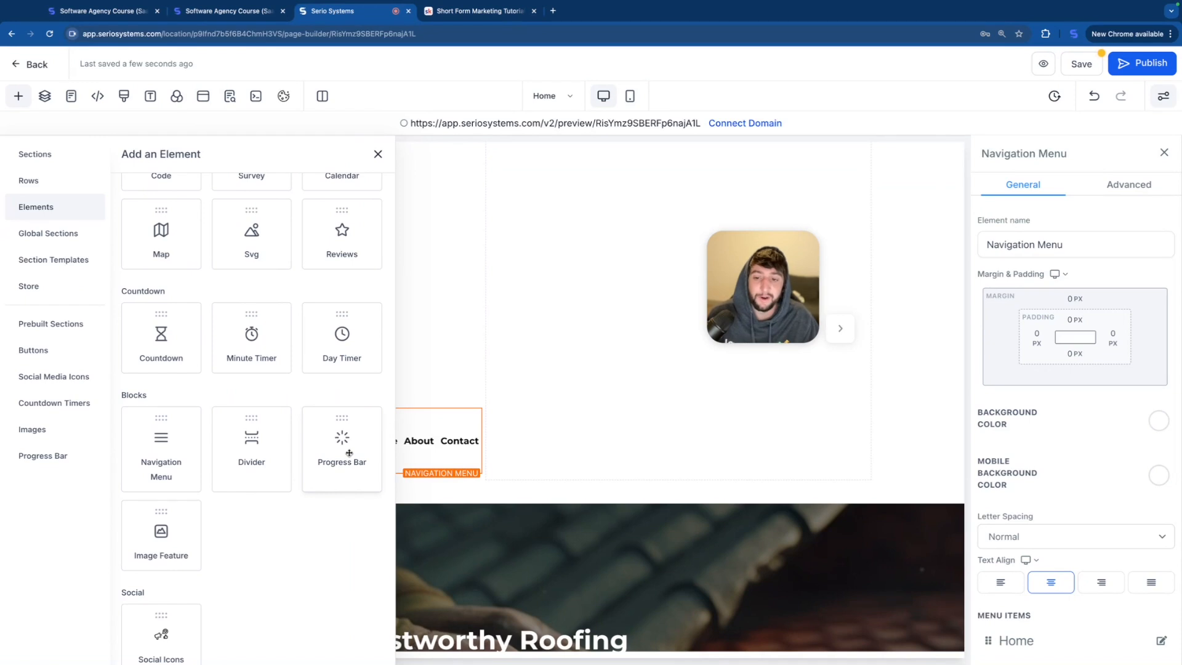
click(347, 453)
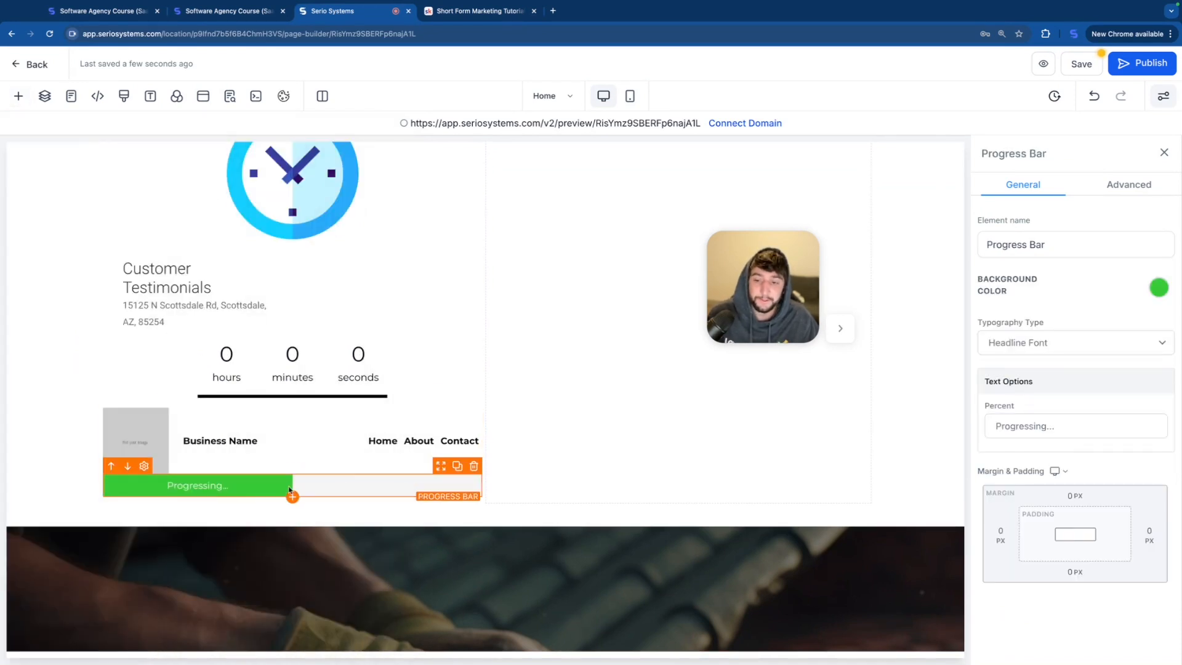
triple_click(1064, 425)
text(Processing)
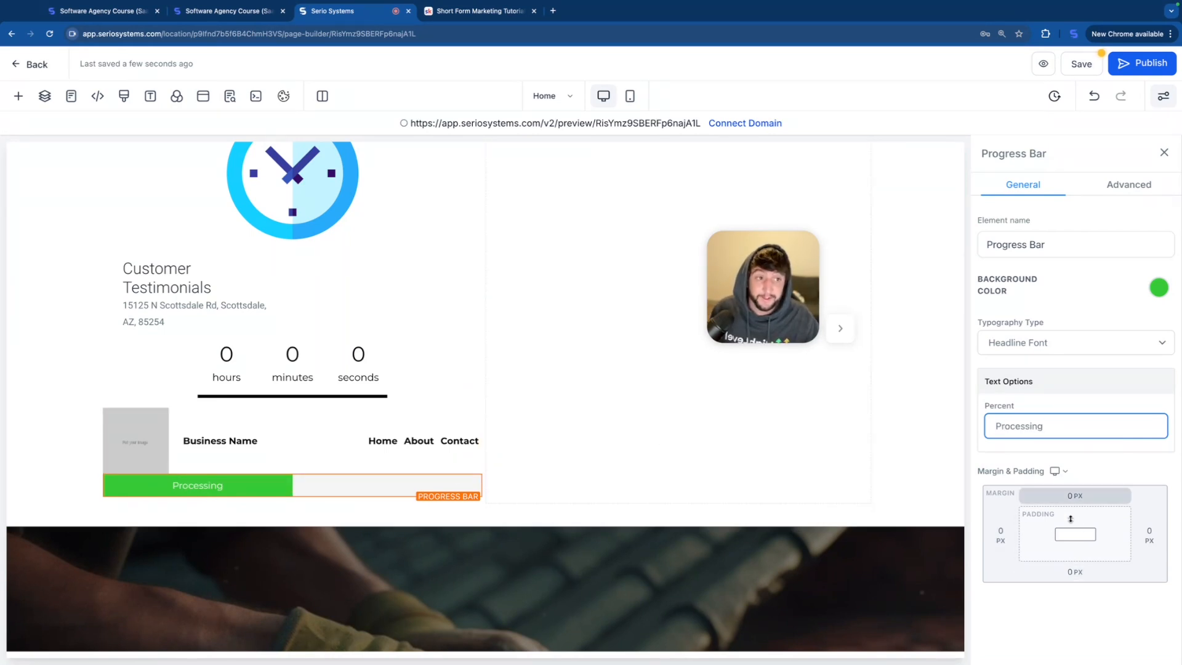
Step: Add an Image Feature element below the progress bar and a Social Icons element beneath it
click(327, 481)
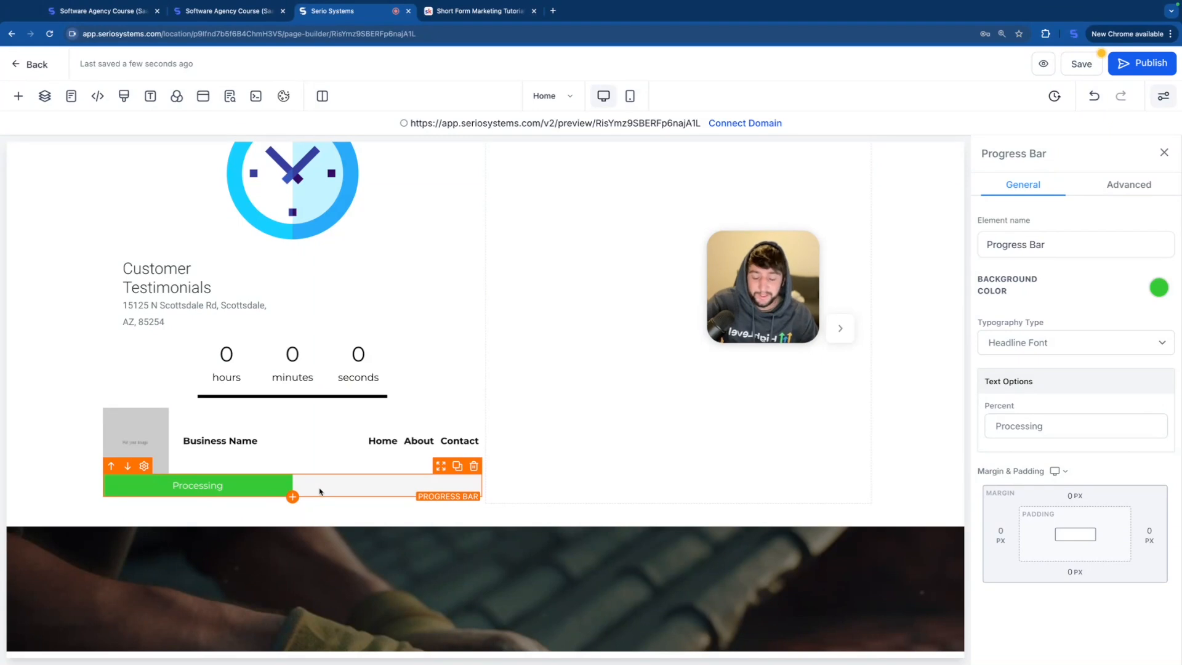
click(292, 497)
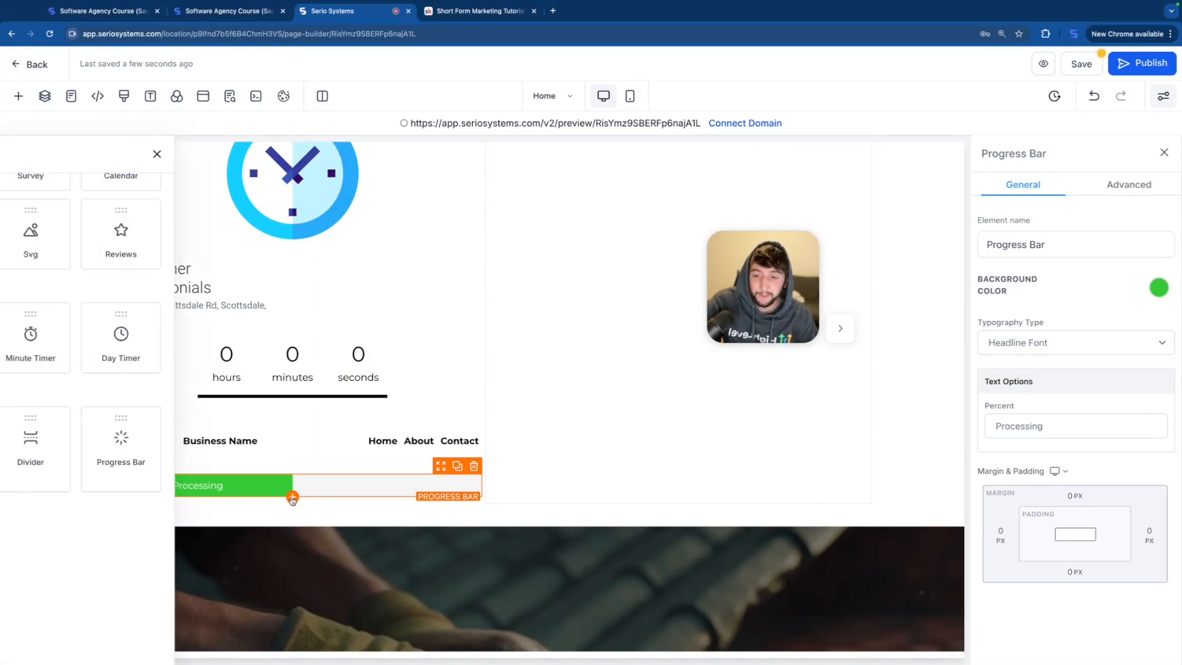
drag(174, 531, 239, 525)
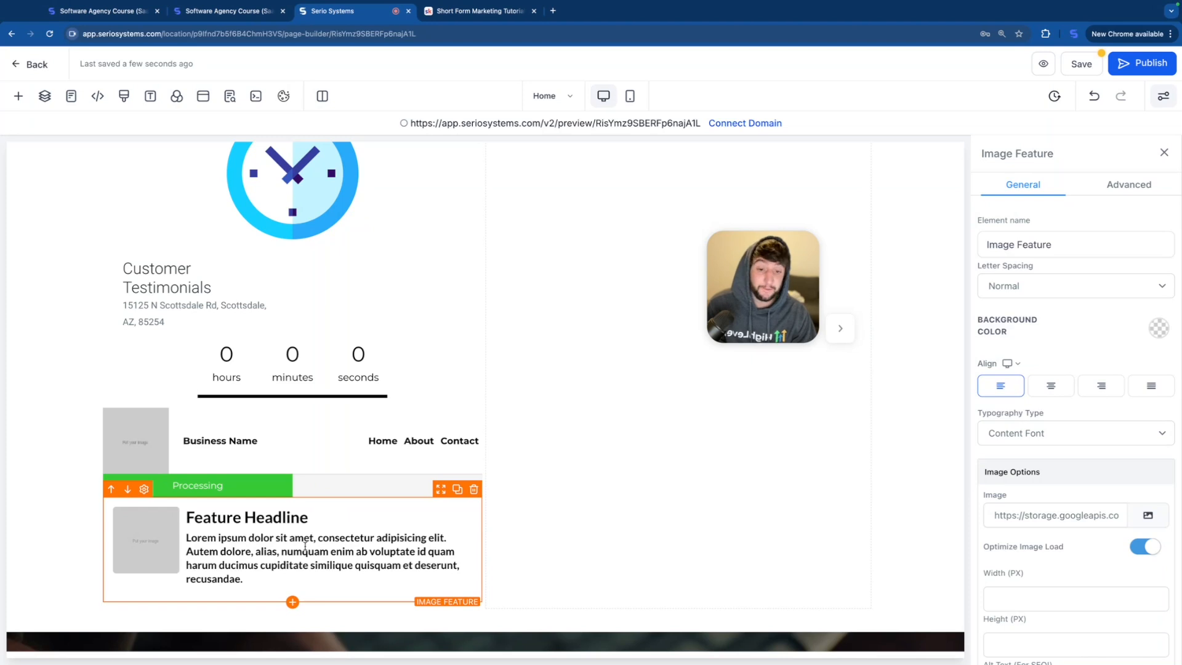
click(293, 602)
scroll(289, 554, down, 2)
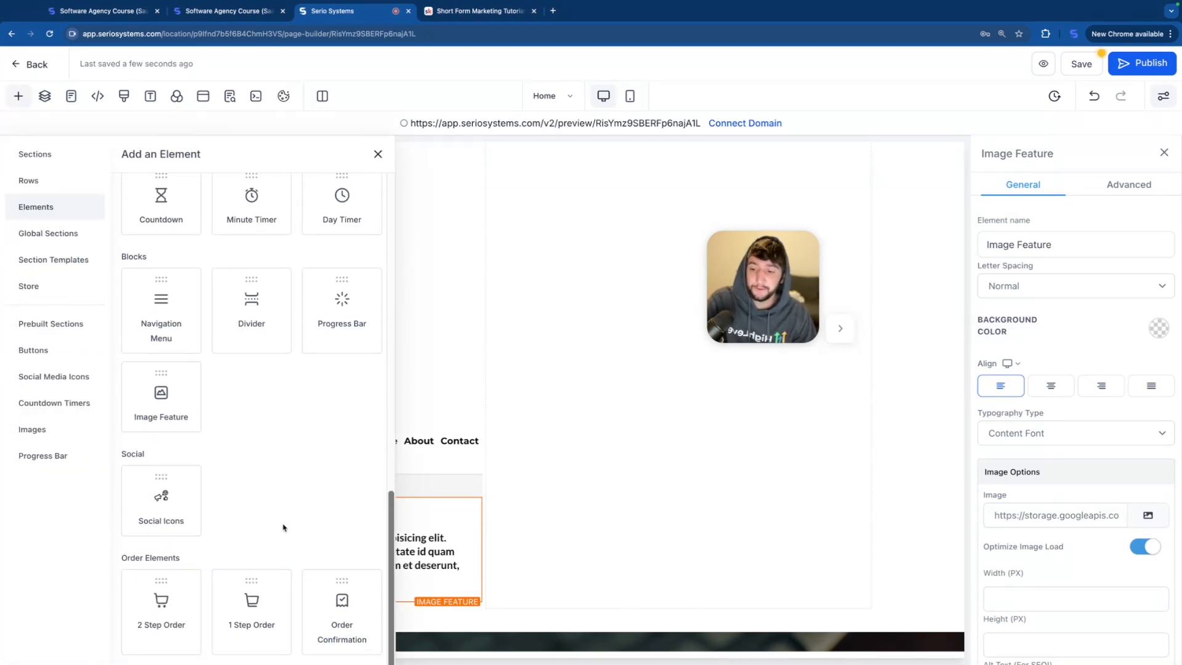
drag(179, 509, 401, 595)
scroll(401, 579, down, 4)
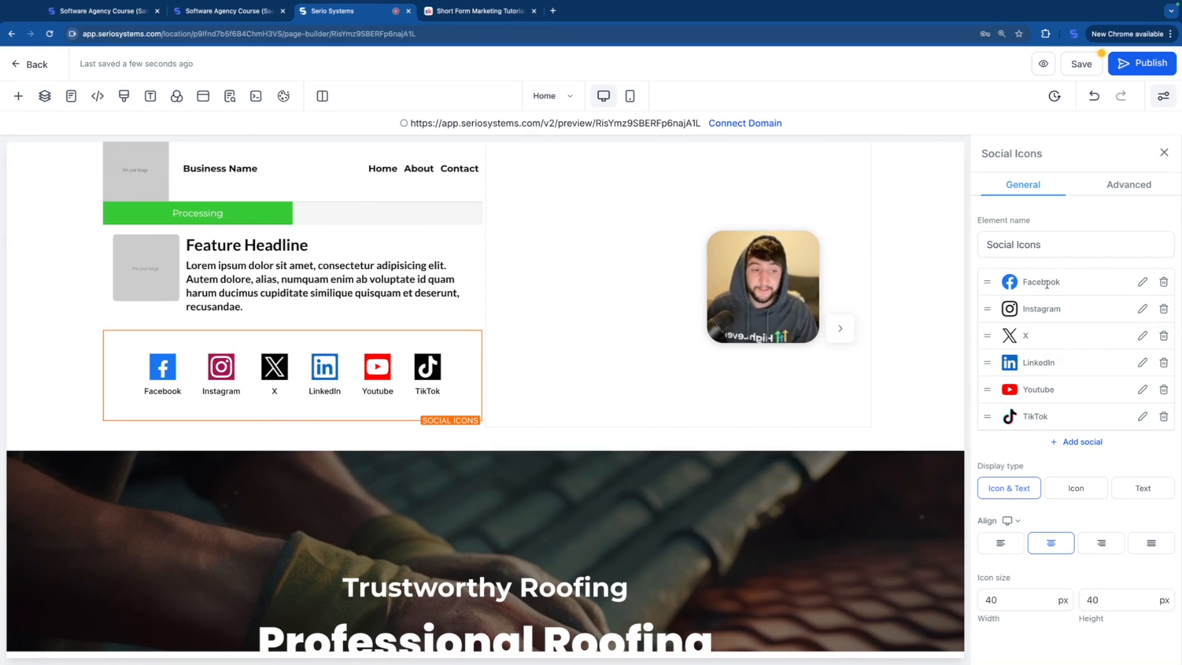
Step: Set the Facebook social icon's link to open in the current window, and delete the X icon
click(1143, 284)
click(542, 364)
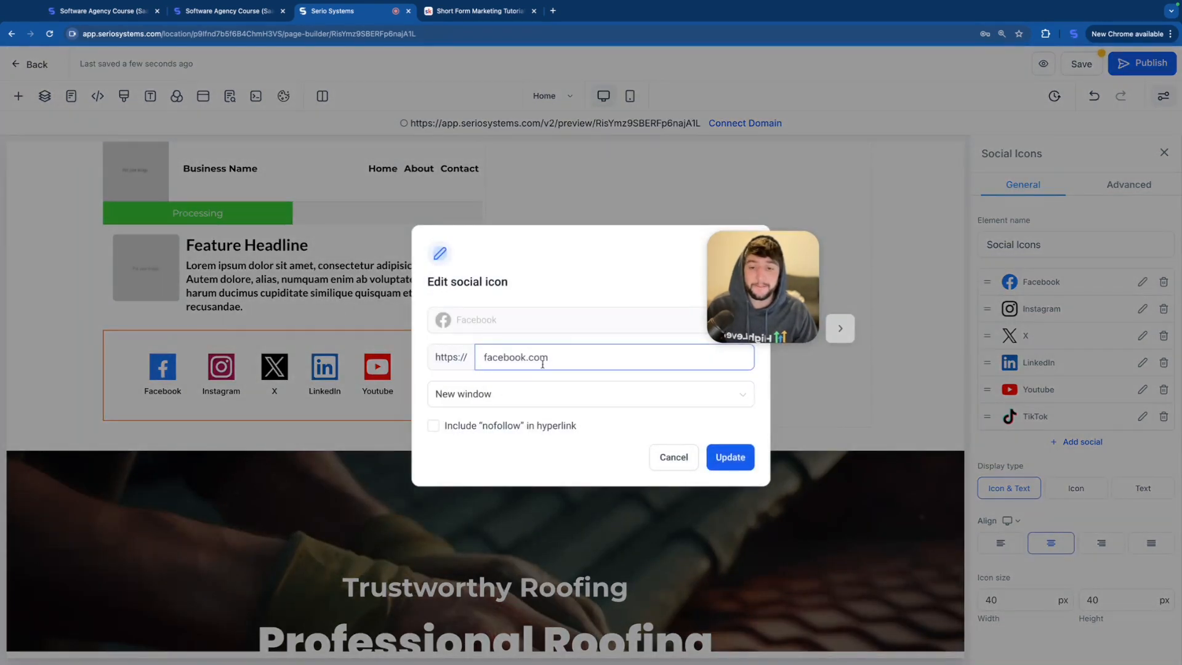
click(546, 395)
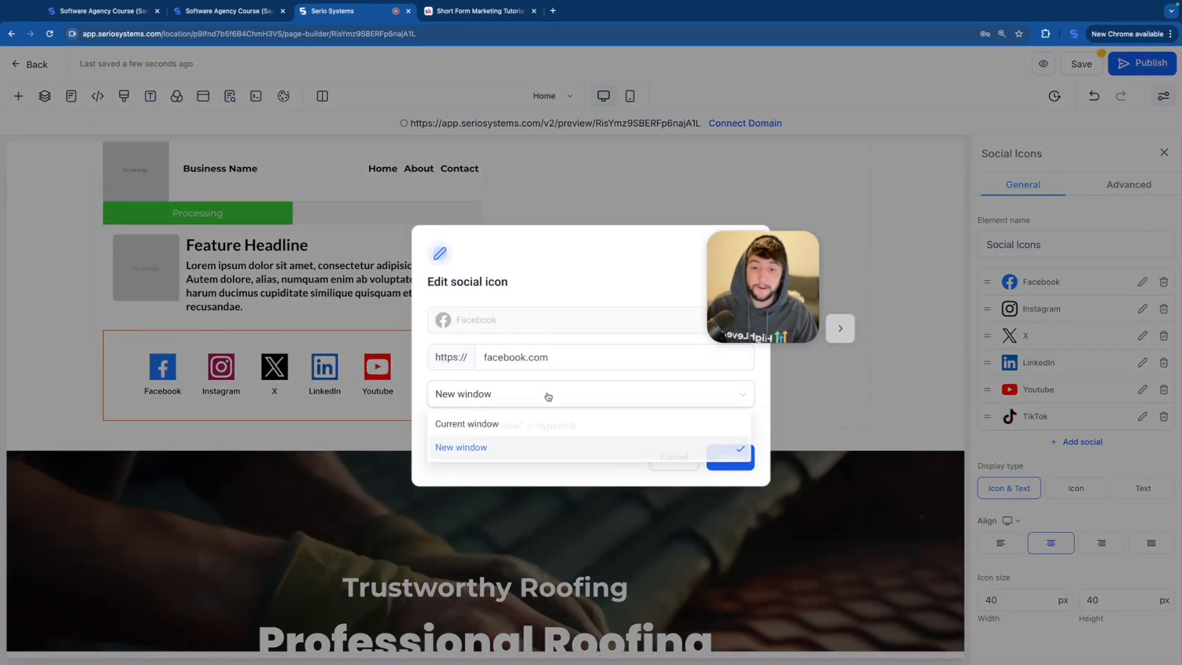
click(496, 424)
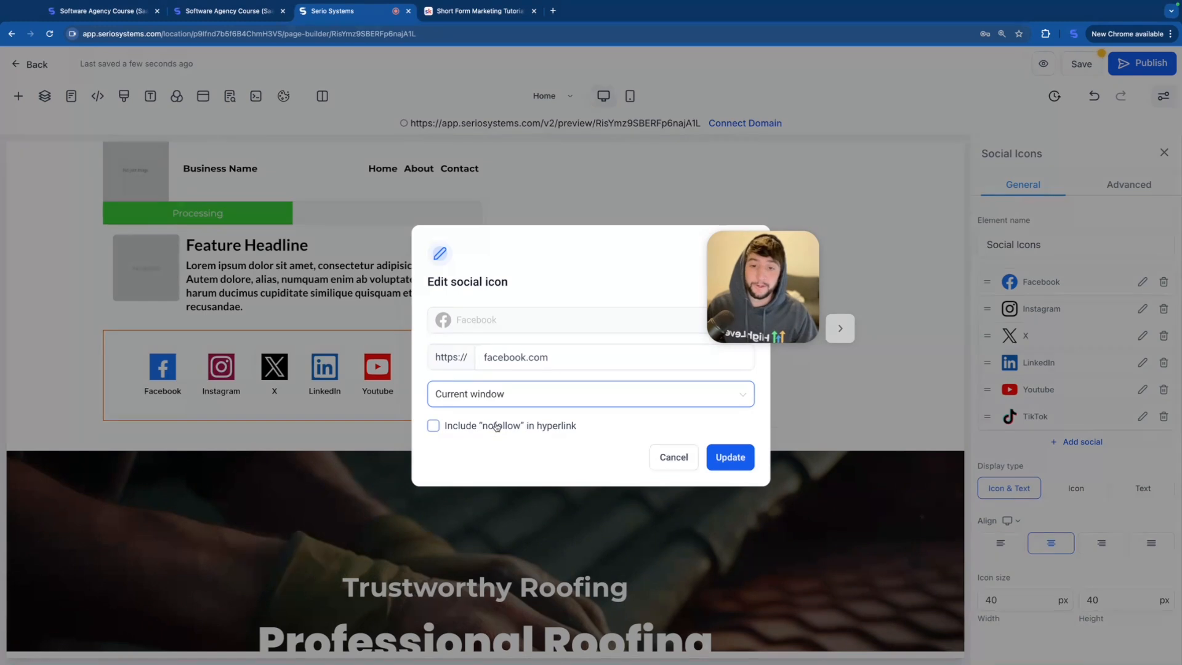
click(727, 458)
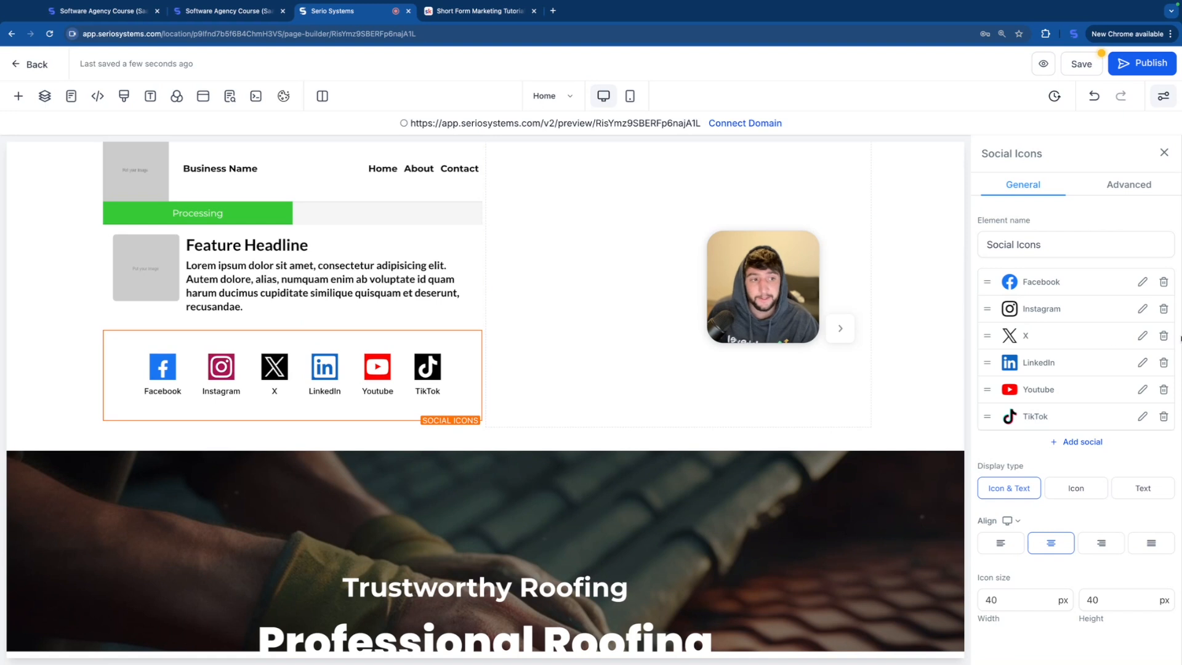
click(1163, 336)
click(733, 397)
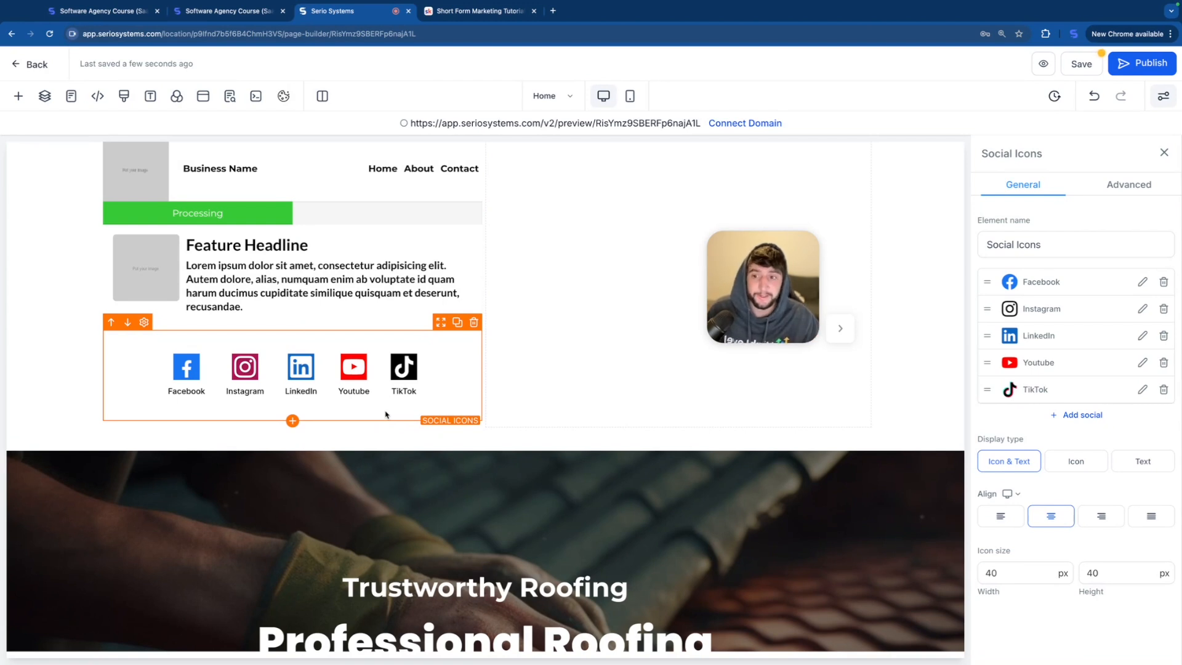
Step: Add a 1 Step Order element below the social icons
click(292, 421)
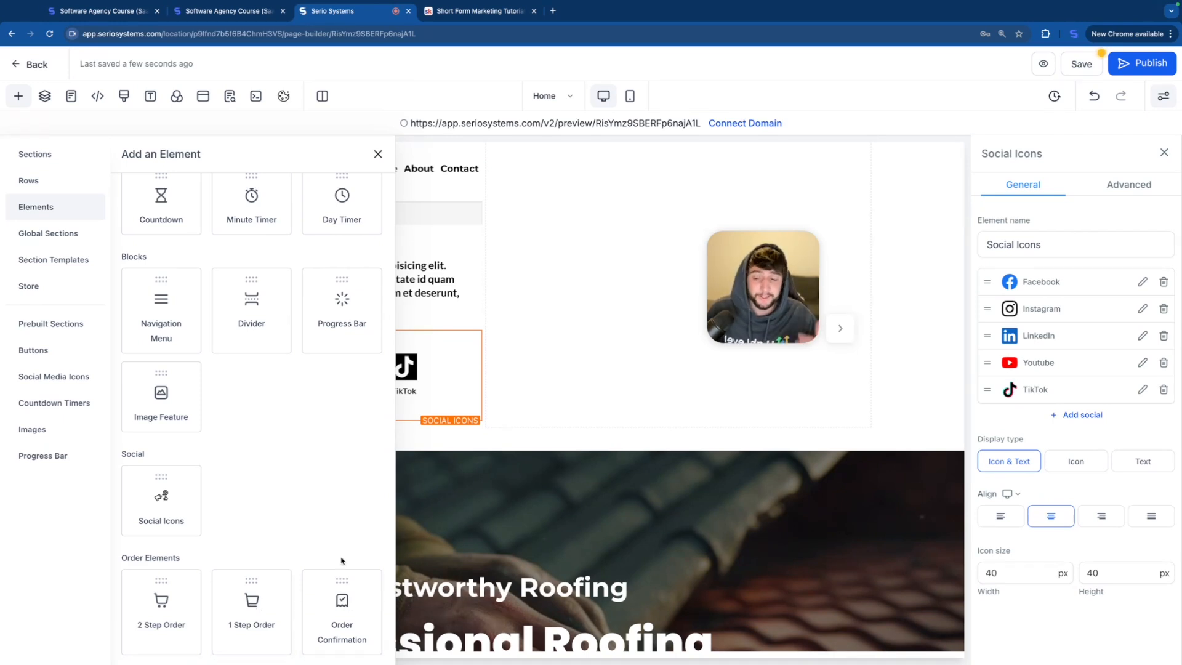
drag(245, 616, 344, 414)
scroll(408, 492, down, 5)
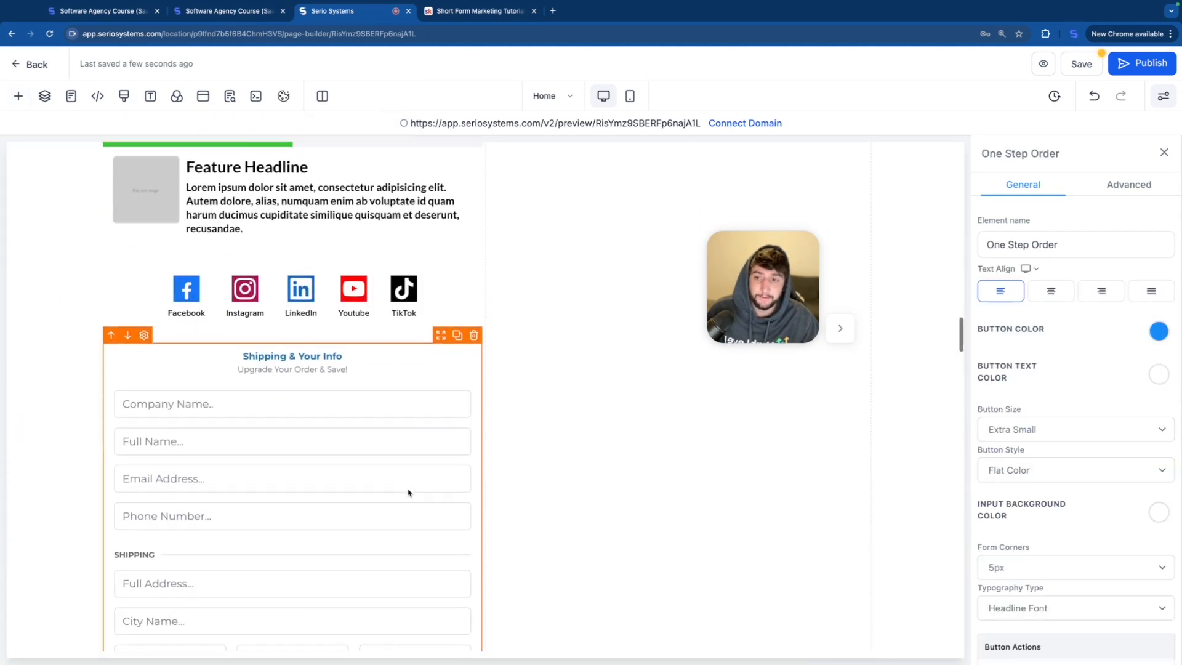
Step: Hide the shipping section of the 1 Step Order form
scroll(334, 492, down, 1)
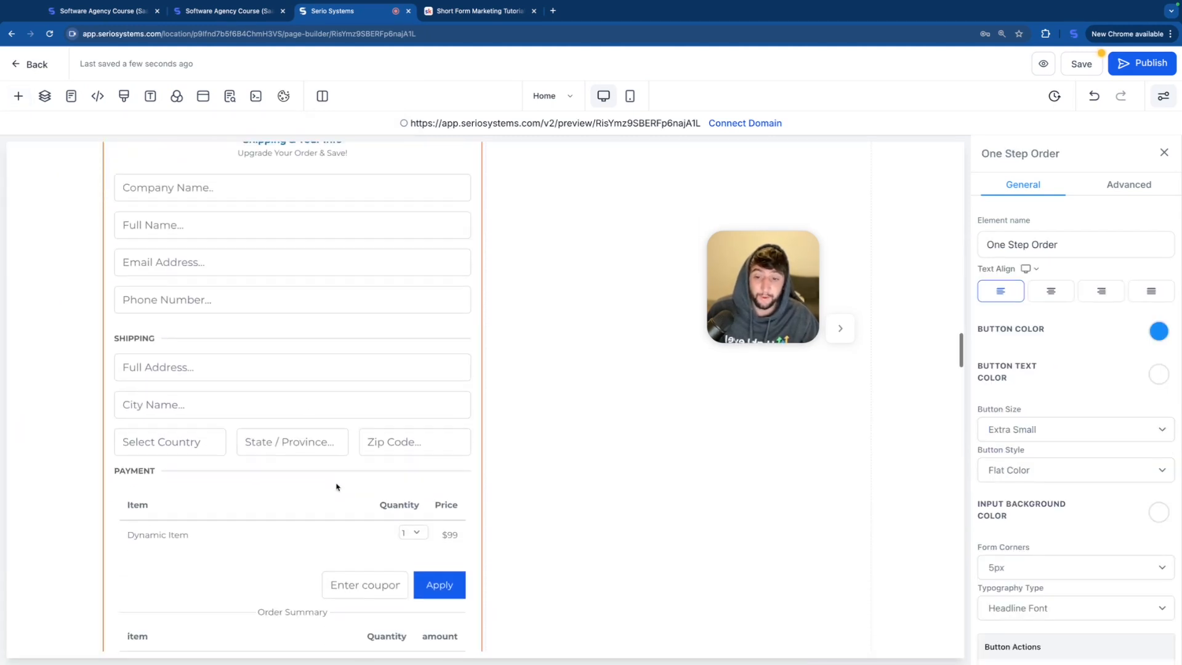
scroll(333, 554, down, 2)
scroll(280, 459, up, 4)
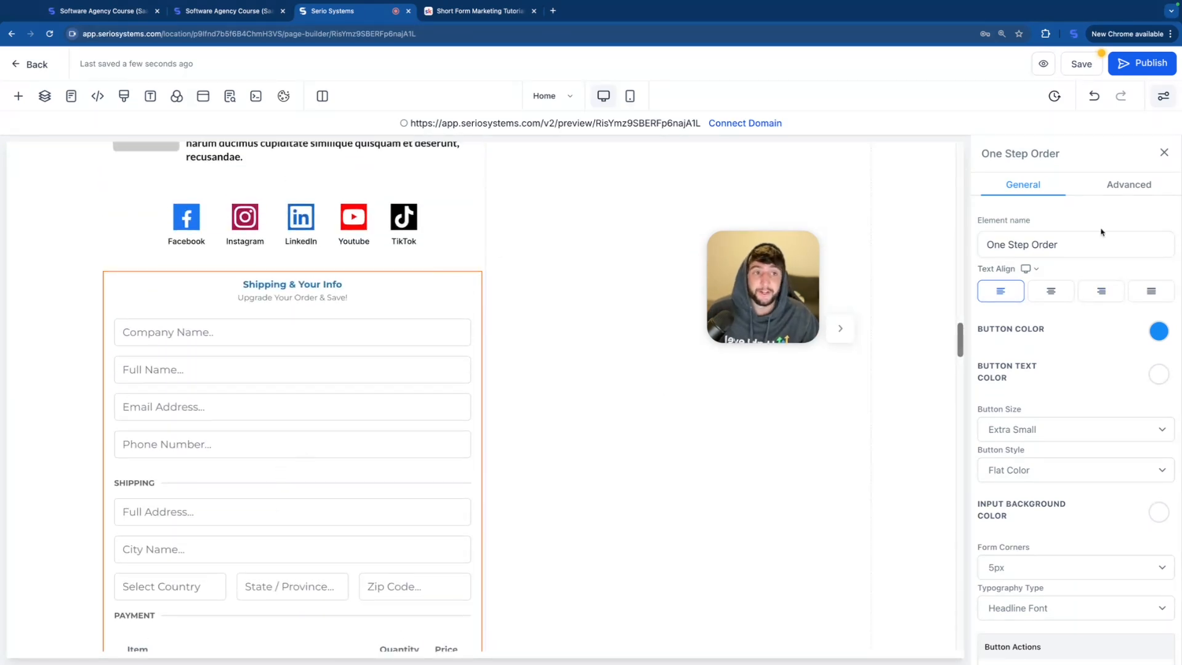
click(1146, 182)
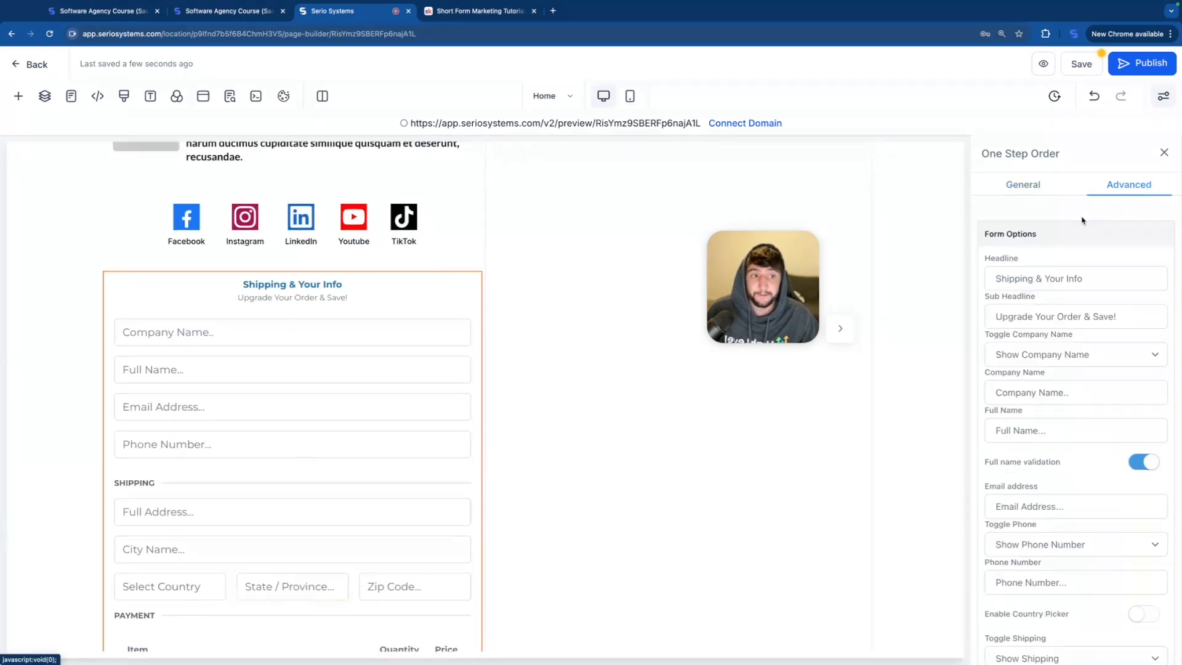
scroll(1050, 452, down, 3)
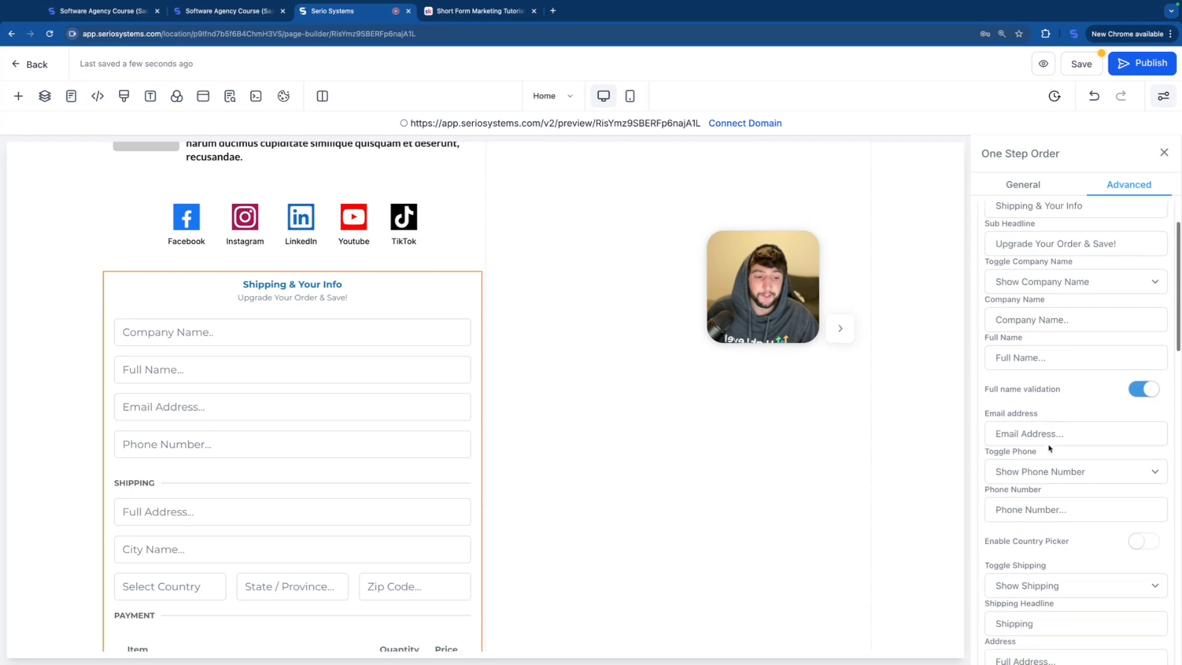
click(1072, 489)
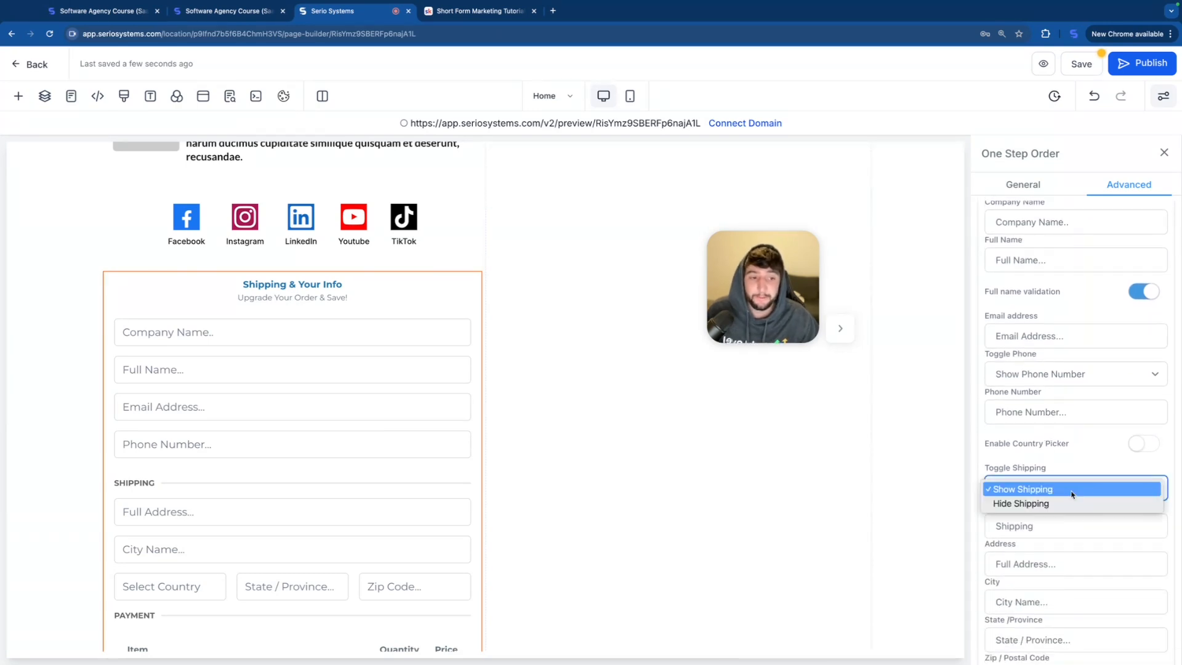
click(1046, 501)
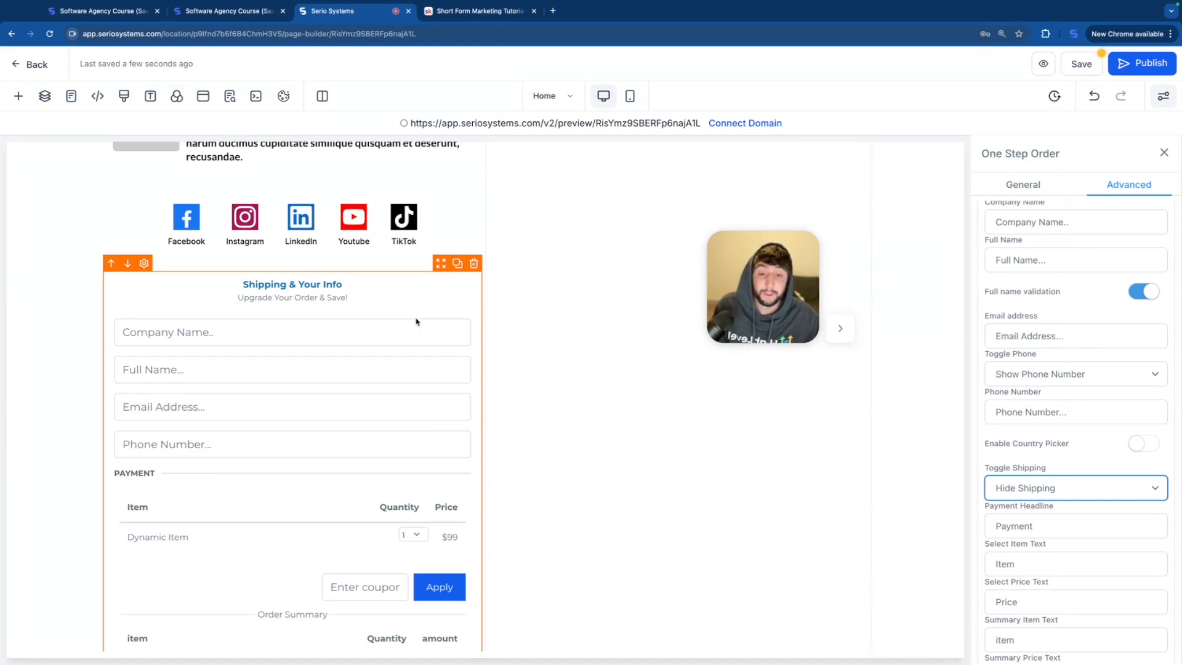
Step: Save the page and delete the section of sample elements below the header
click(1081, 66)
click(734, 404)
scroll(428, 377, up, 1)
scroll(428, 377, up, 15)
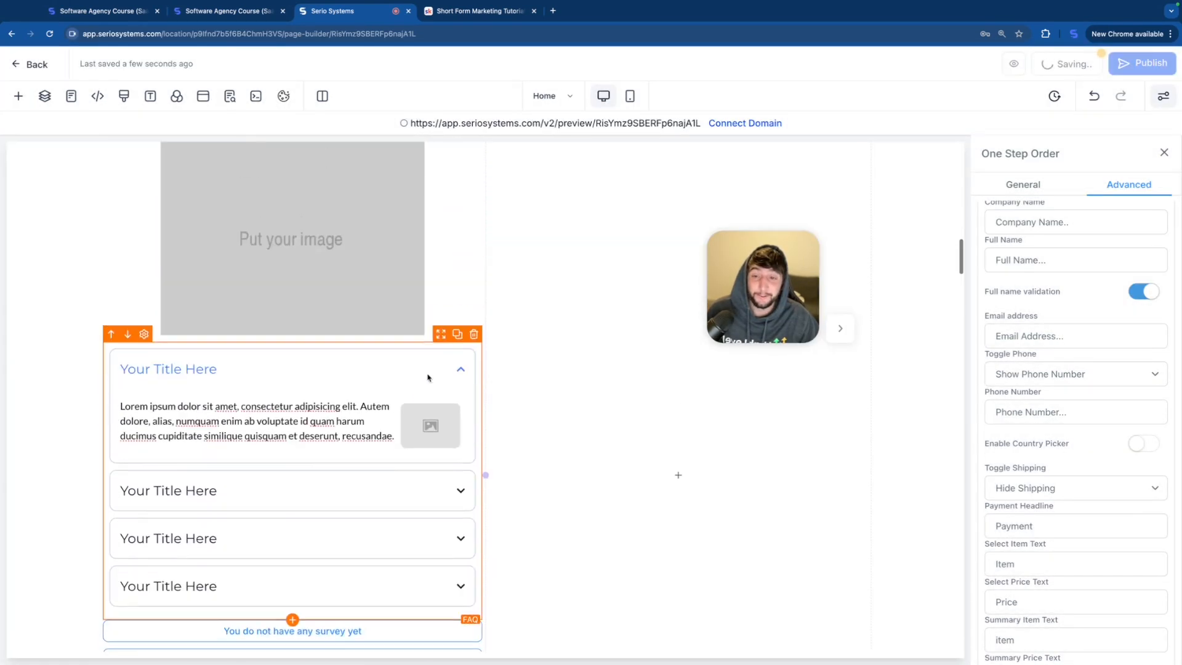
scroll(428, 378, up, 10)
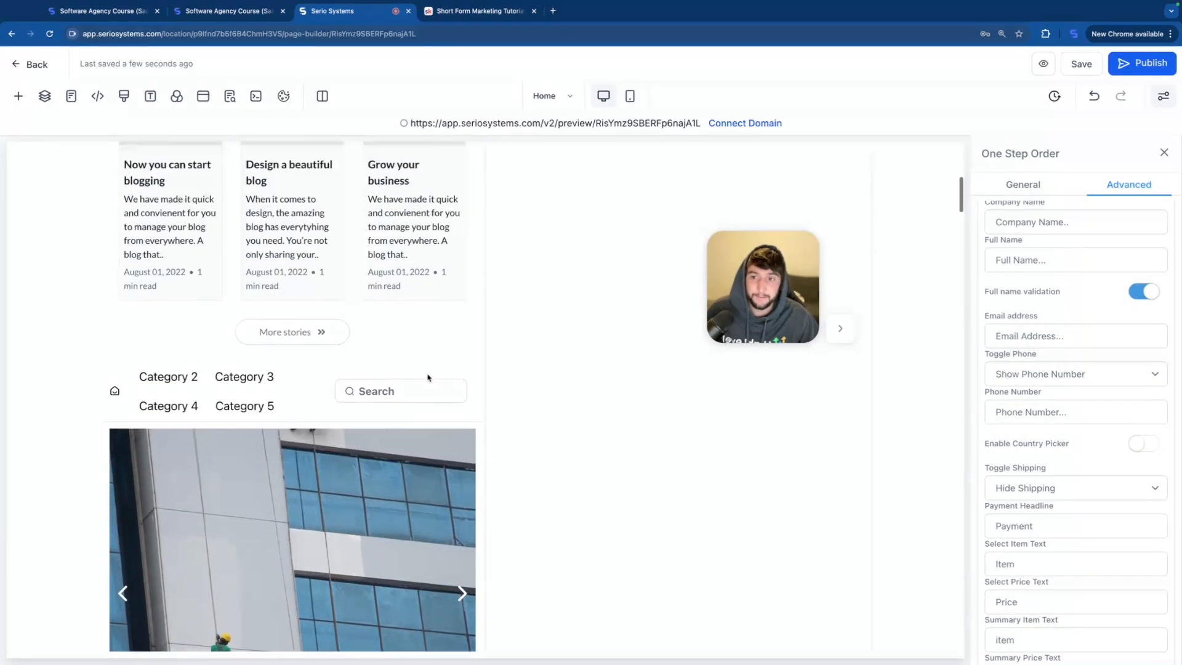
scroll(427, 377, up, 4)
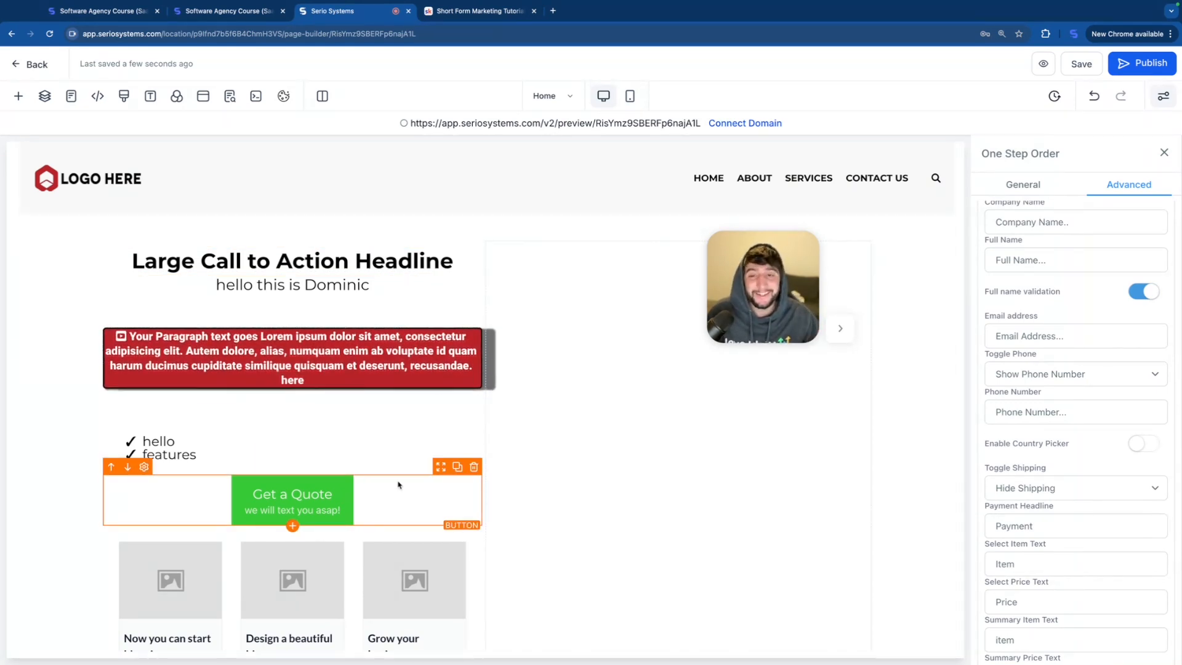
click(353, 229)
click(955, 259)
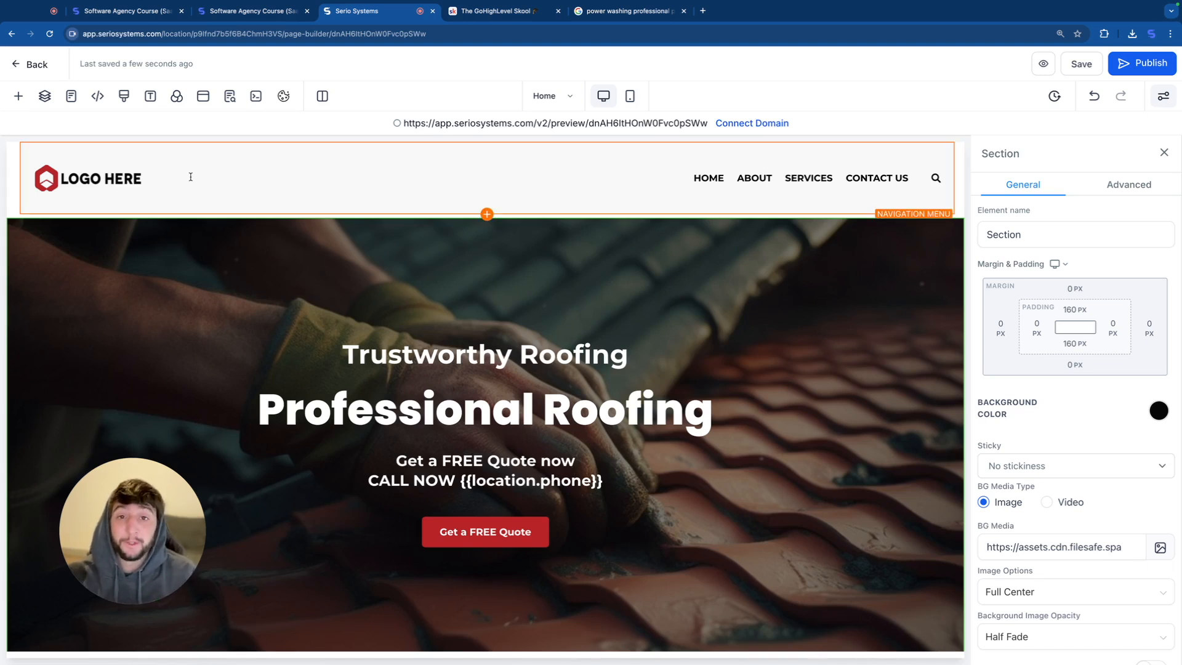
Step: Open the media storage for the brand logo of the header's navigation menu
click(121, 193)
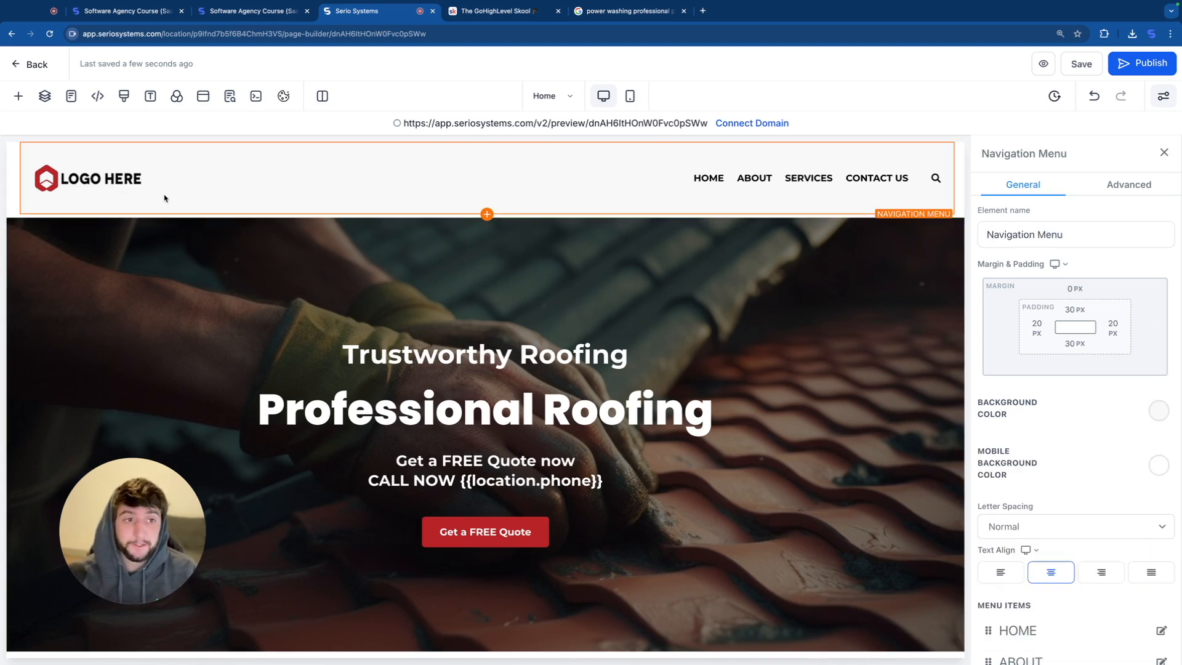
scroll(1019, 435, down, 10)
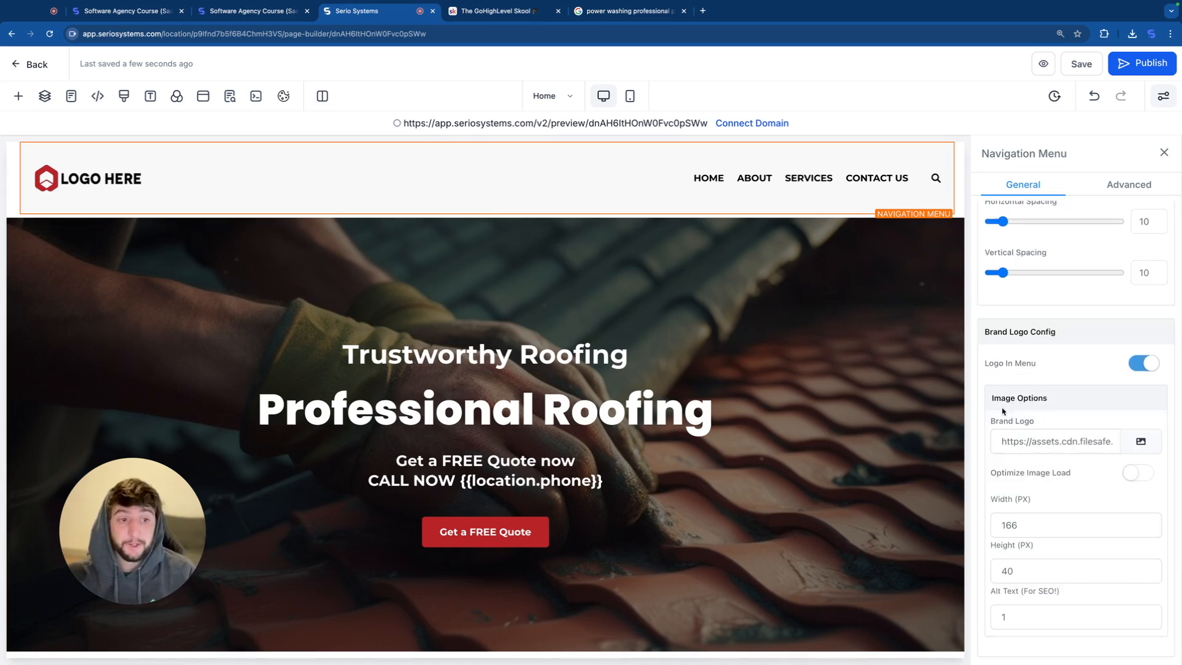
click(1141, 442)
click(1095, 143)
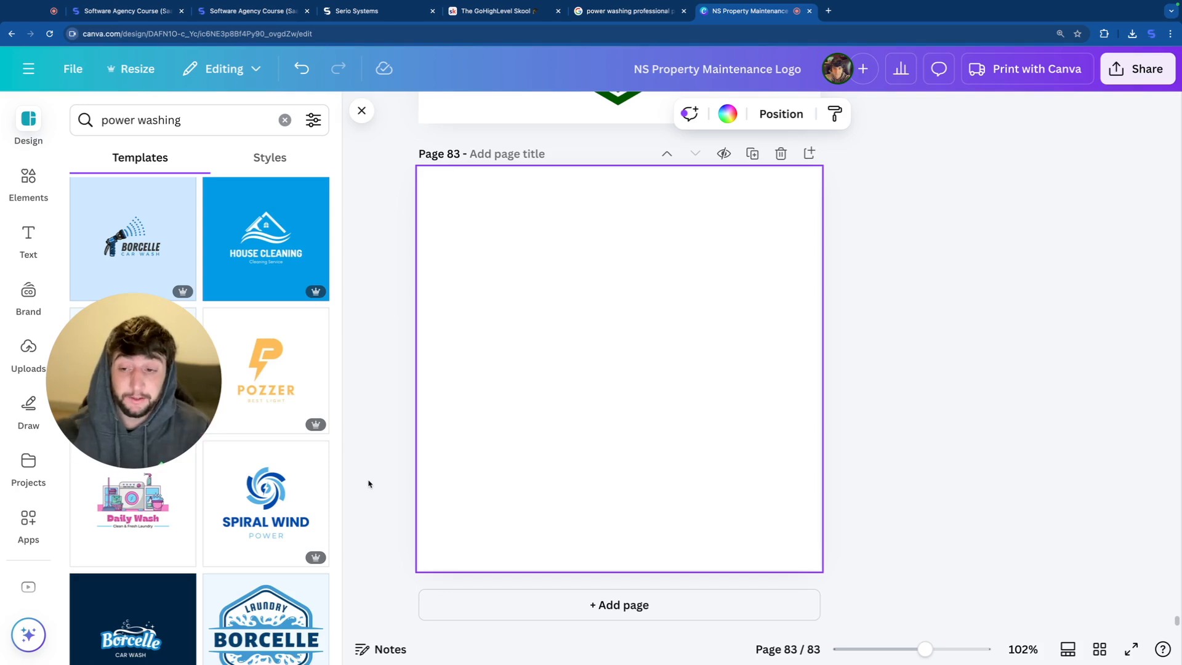
Step: In Canva, apply the white stacked Spiral Wind Power logo template to blank page 83, and copy and resize the design to 3500 × 900 px
click(273, 519)
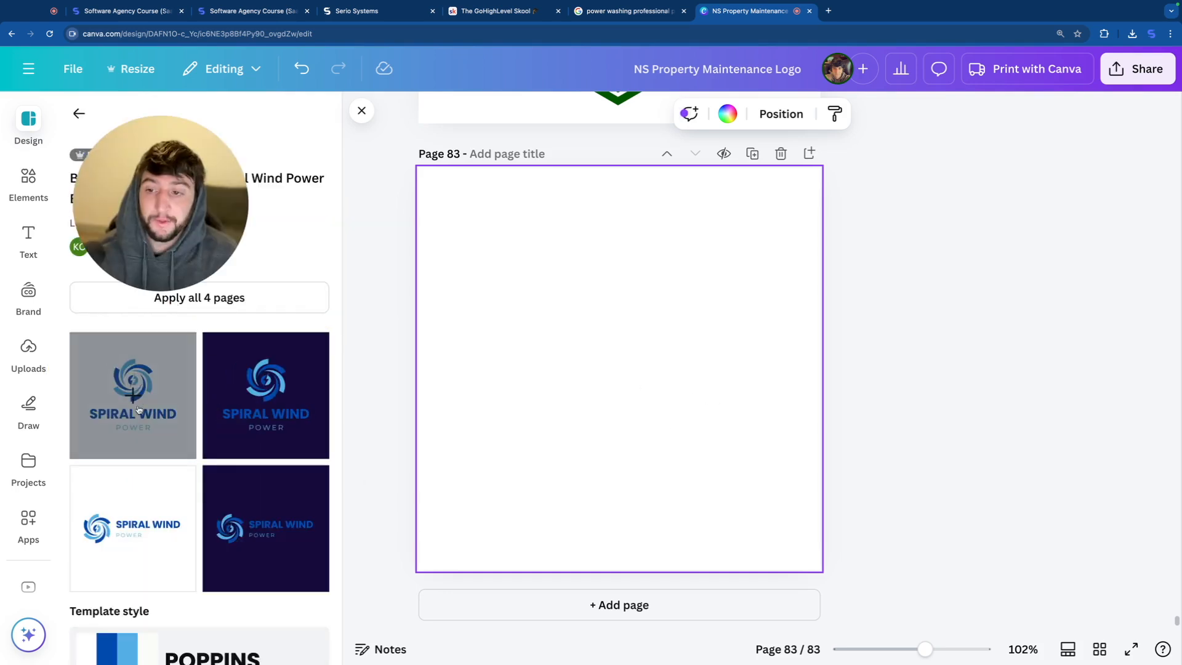
click(138, 408)
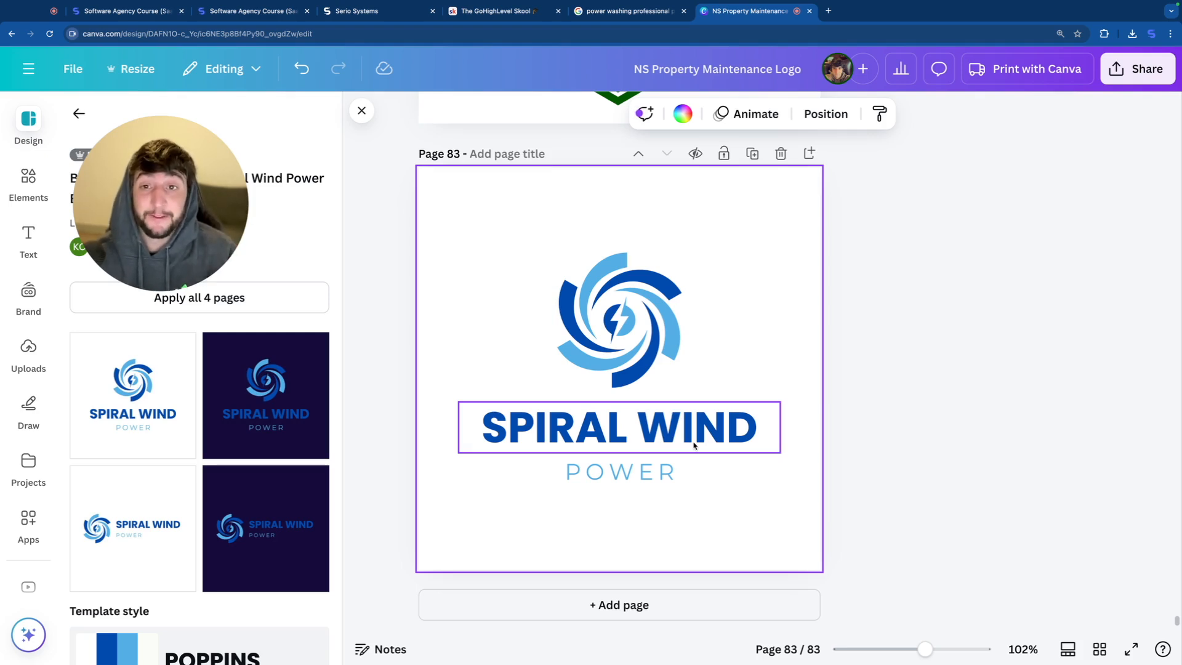
click(140, 69)
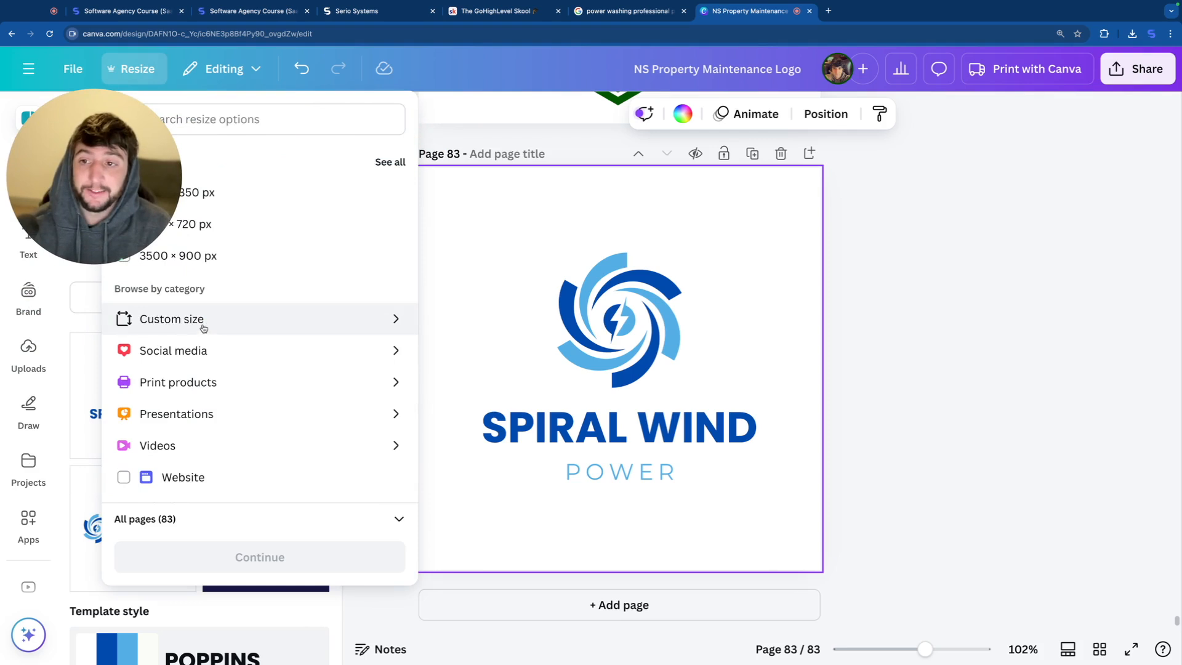
click(203, 320)
click(145, 205)
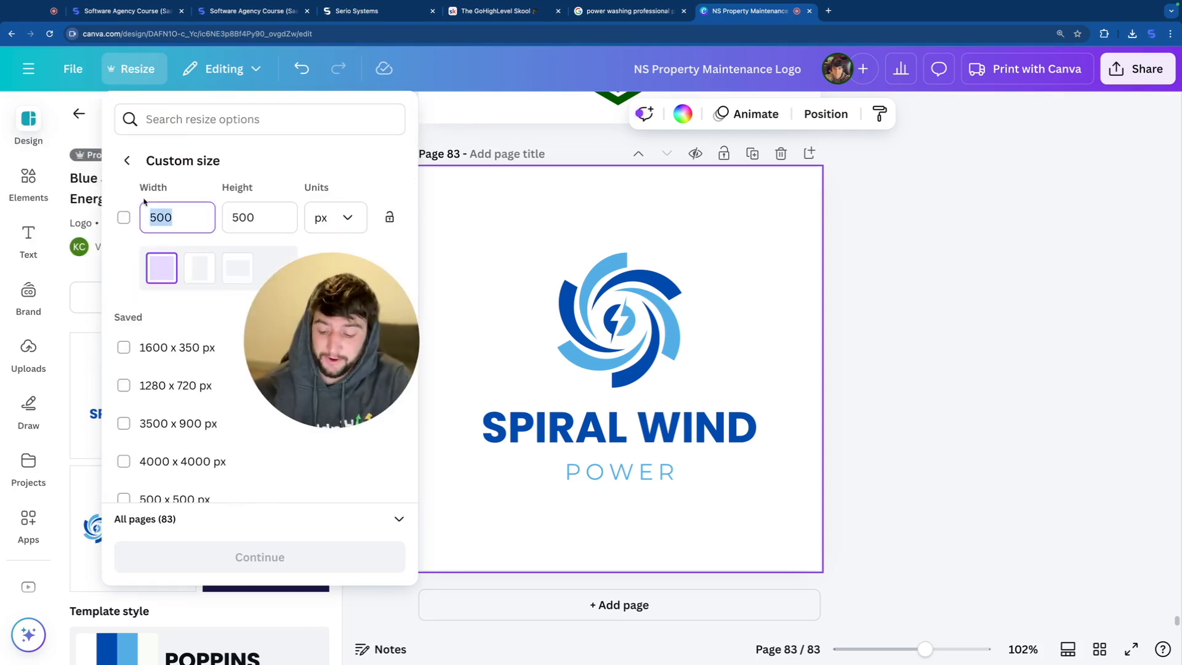
text(3500)
key(Tab)
text(900)
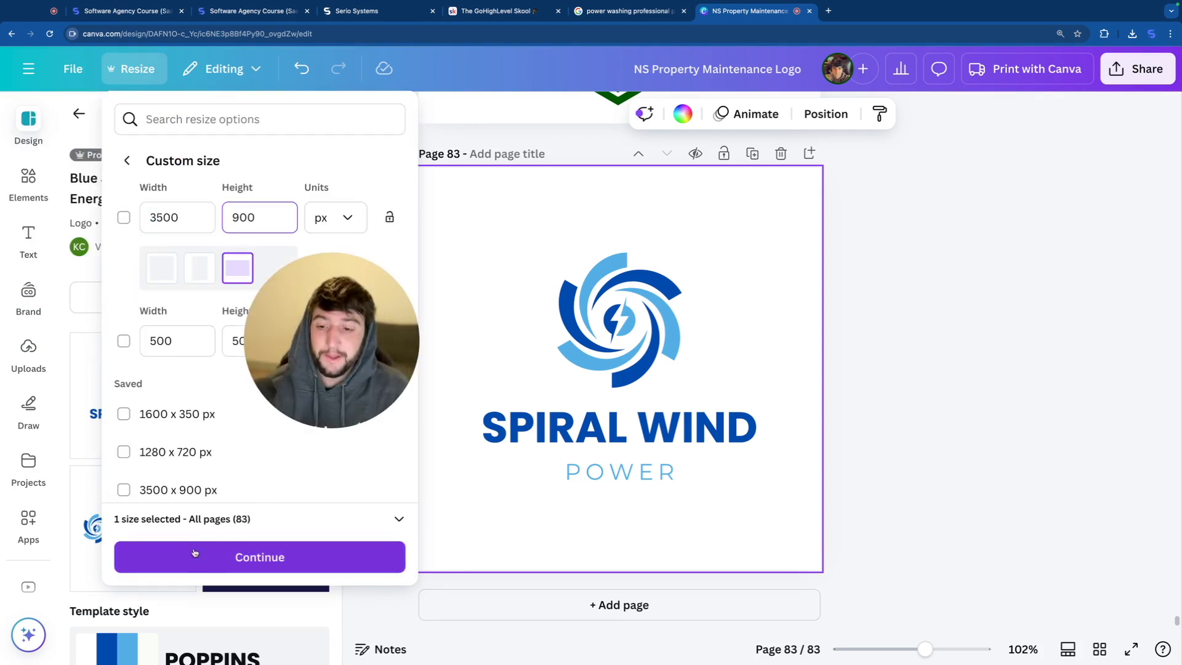
click(194, 552)
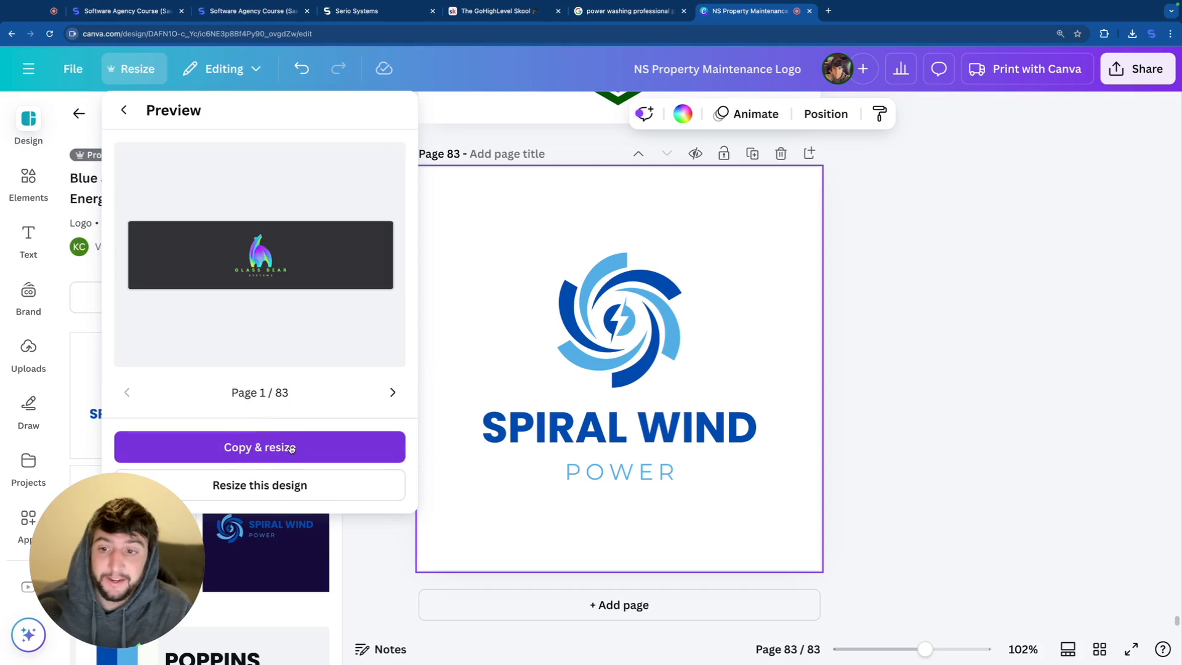
click(291, 447)
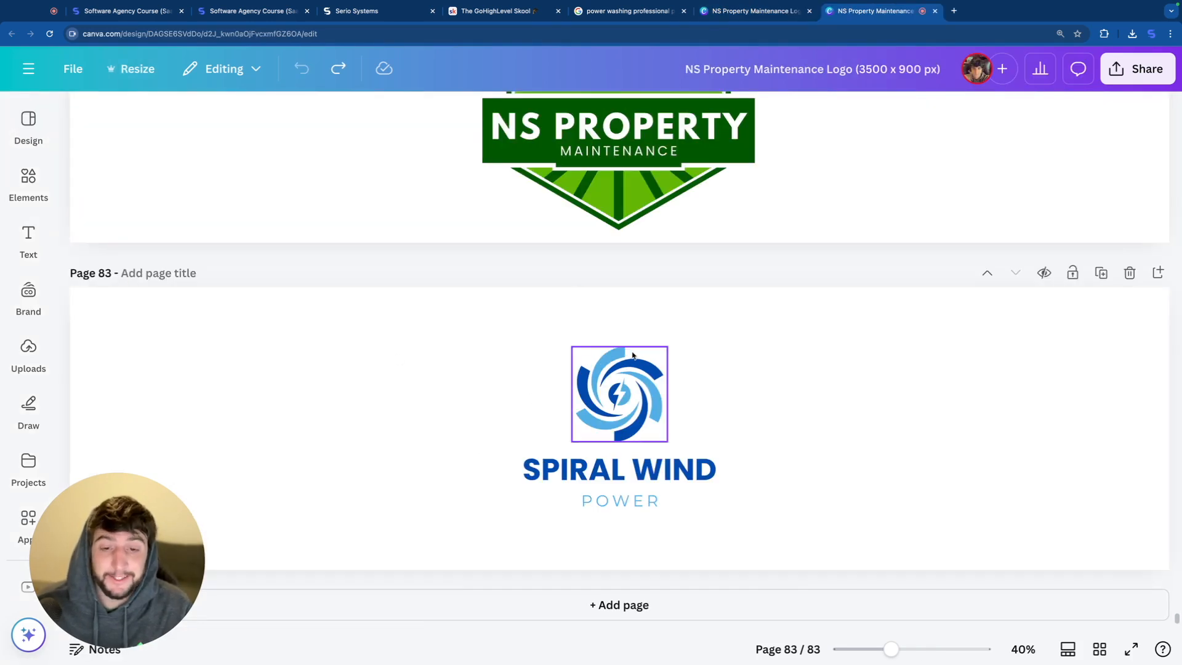
Step: Enlarge the spiral emblem at the left of the logo page, and place the enlarged two-line text beside it
drag(660, 425, 359, 552)
drag(528, 432, 673, 541)
drag(510, 454, 430, 364)
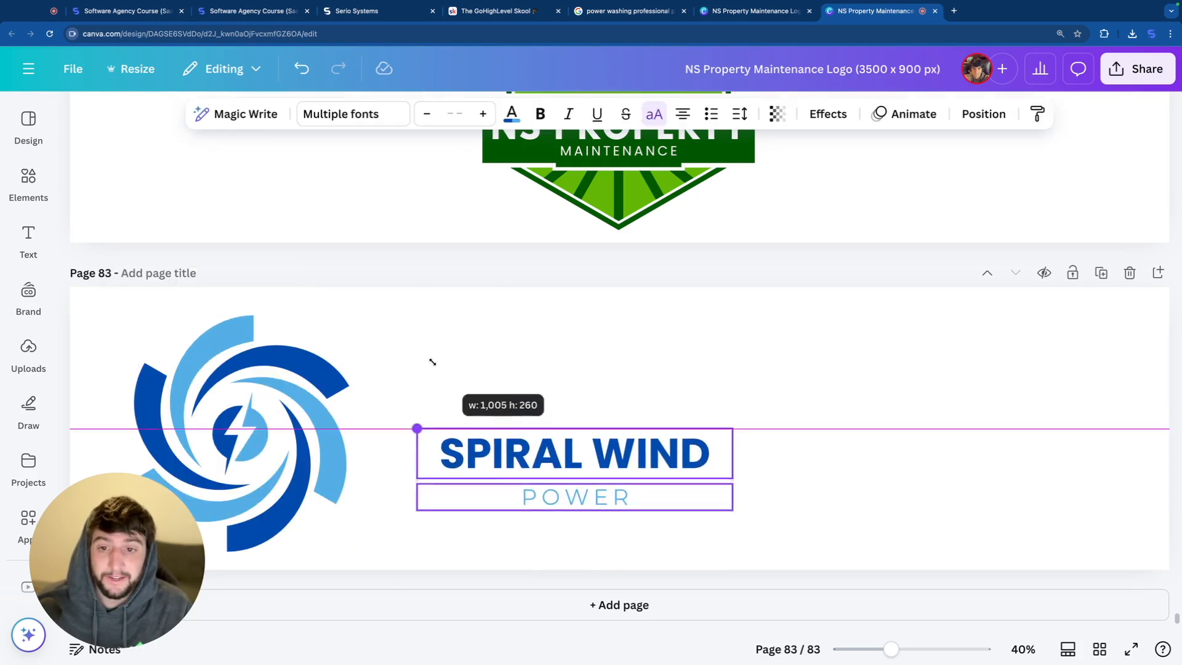
drag(733, 424, 1095, 409)
Step: Replace the tagline "POWER" with "POWER WASHING" and arrange the logo parts to fill the page width
double_click(854, 490)
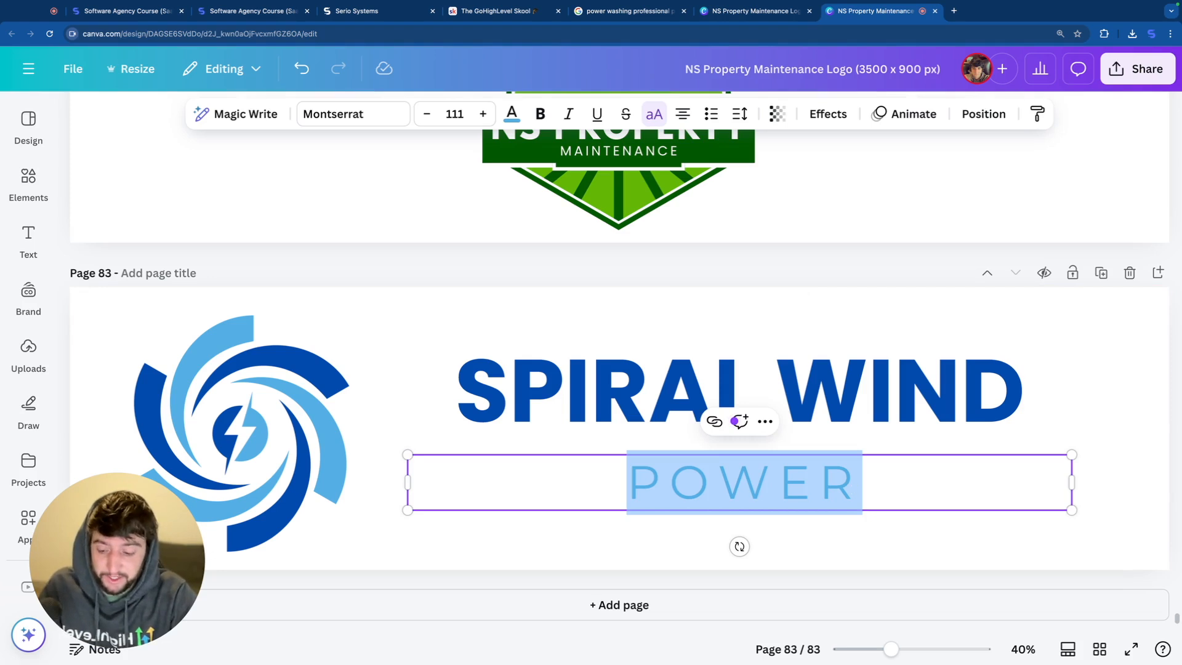
text(P)
key(BackSpace)
key(ctrl+v)
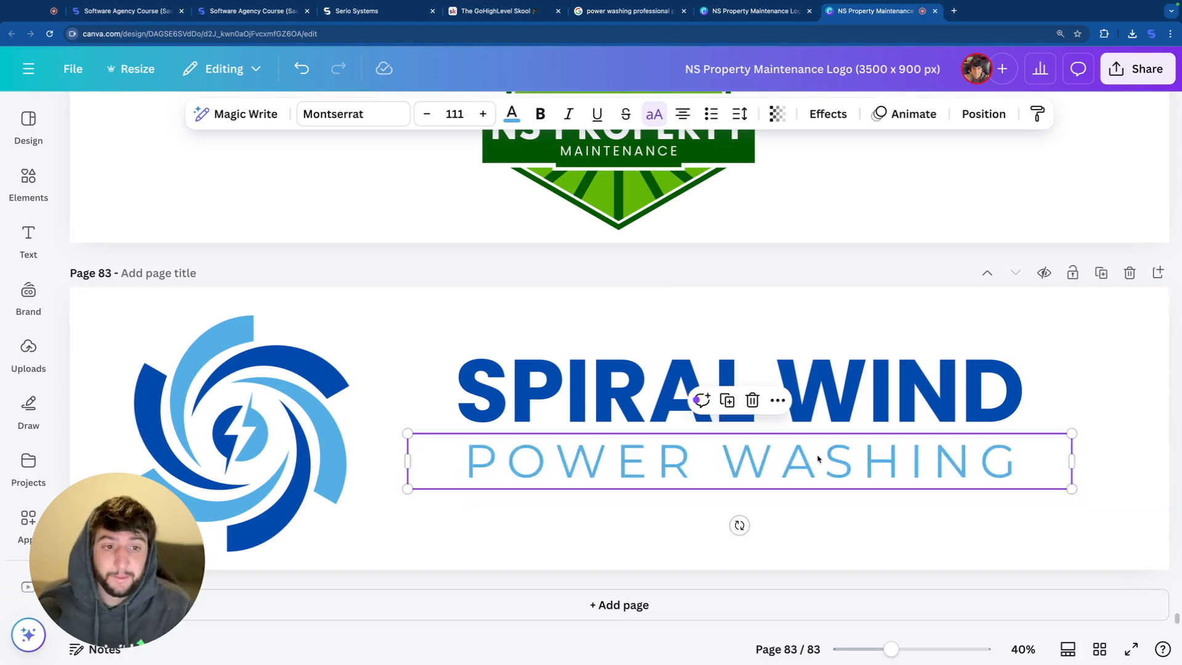
drag(446, 305, 942, 577)
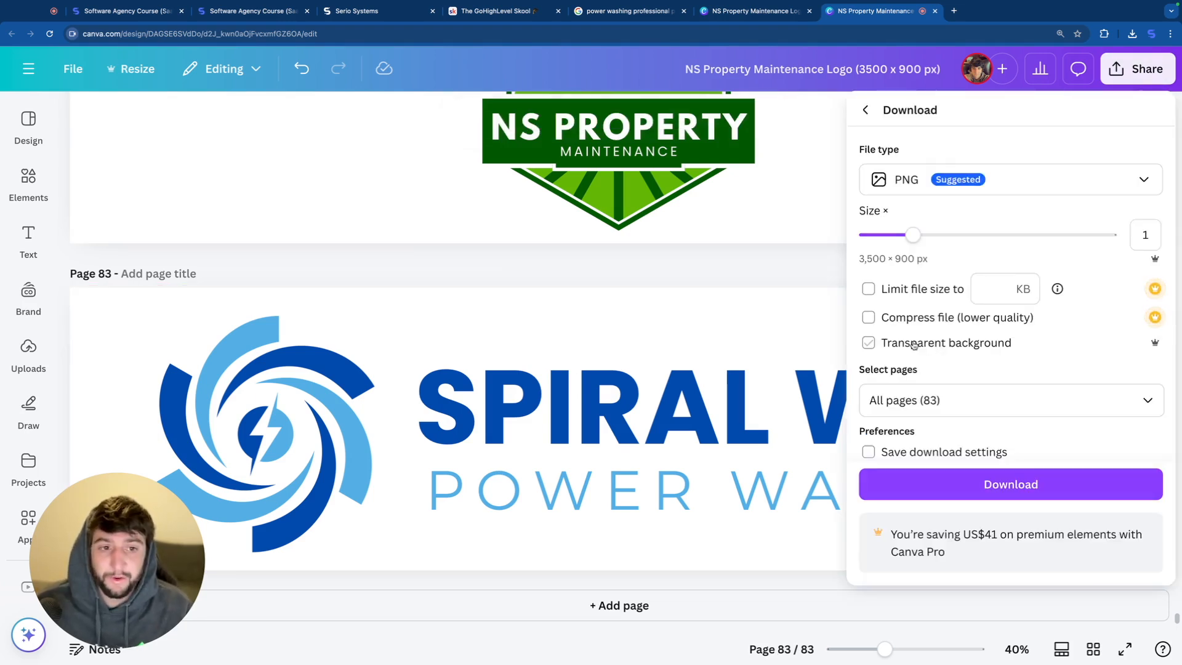
Step: Download the logo as a PNG and, in Serio Systems, upload it as the navigation menu's brand logo
click(933, 348)
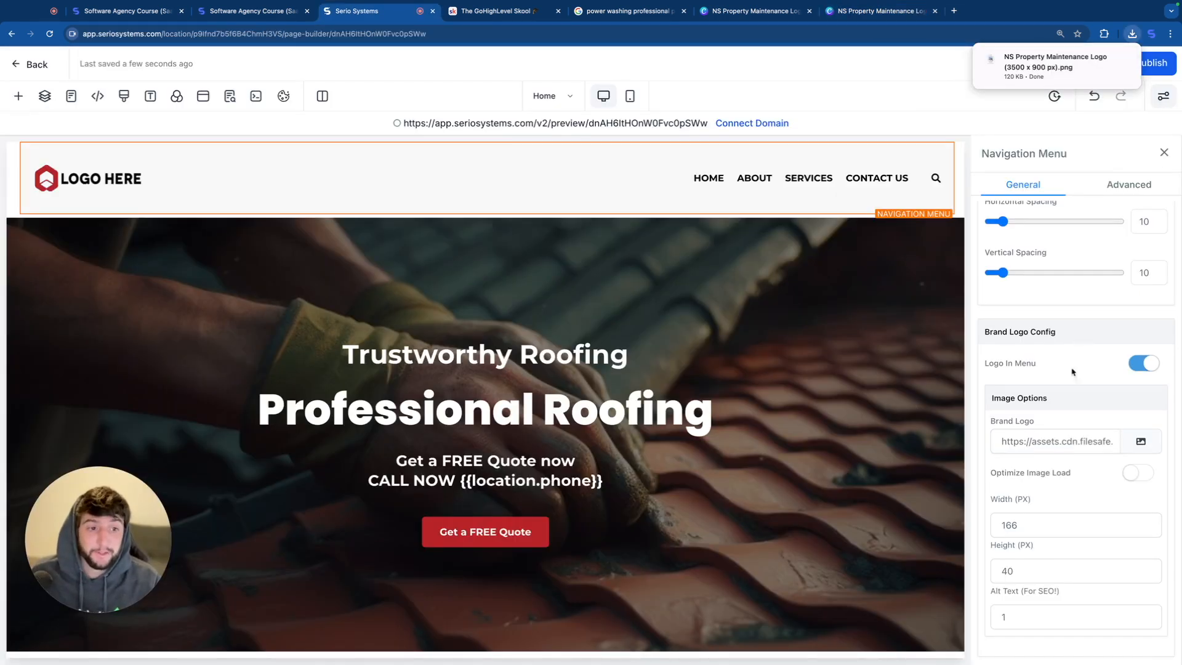
click(1140, 441)
click(1094, 144)
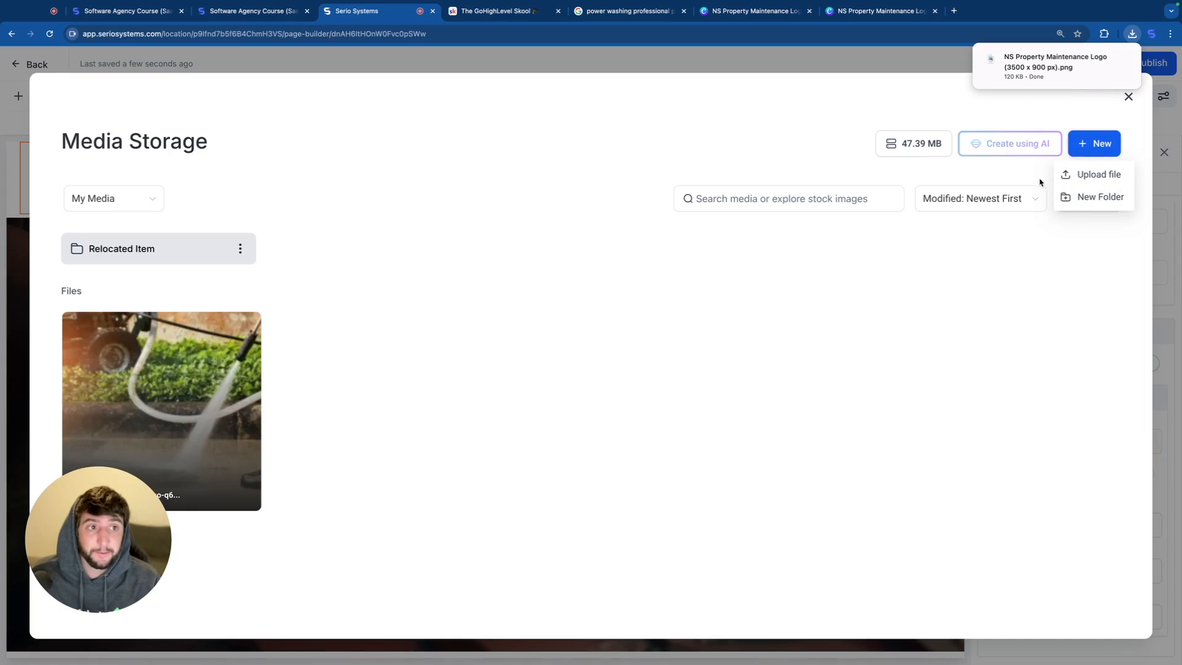
click(1085, 176)
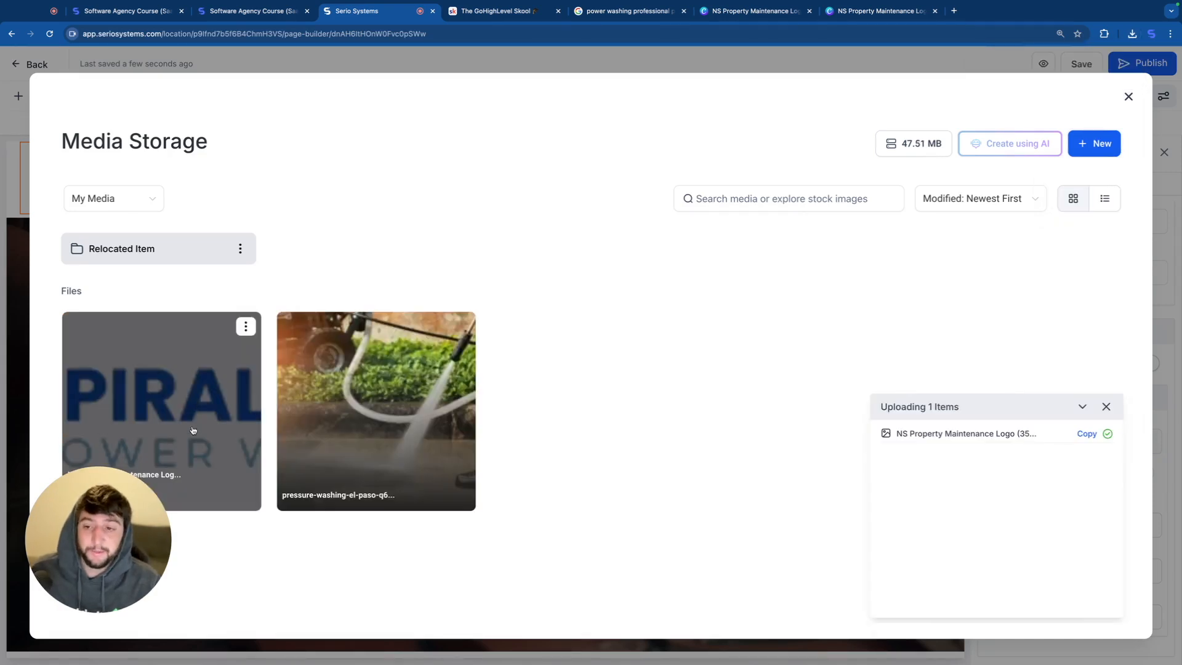
click(193, 430)
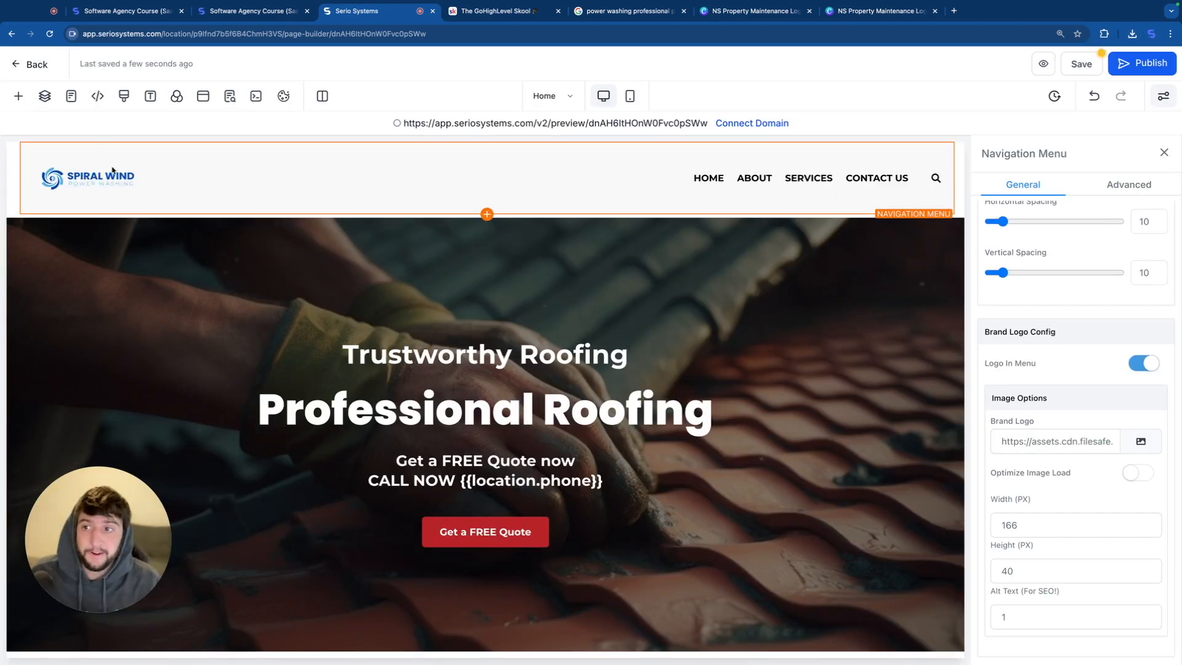
Step: Set the brand logo's width to 300 px and clear its height
double_click(1009, 524)
text(250)
key(Tab)
key(BackSpace)
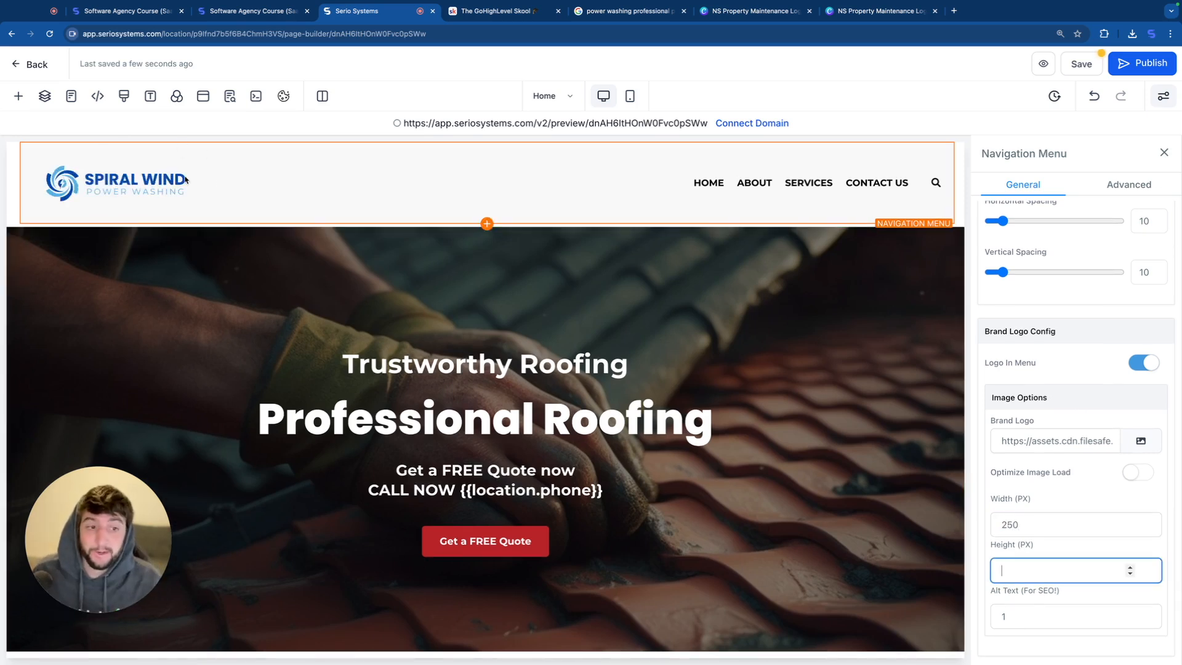
key(shift+Tab)
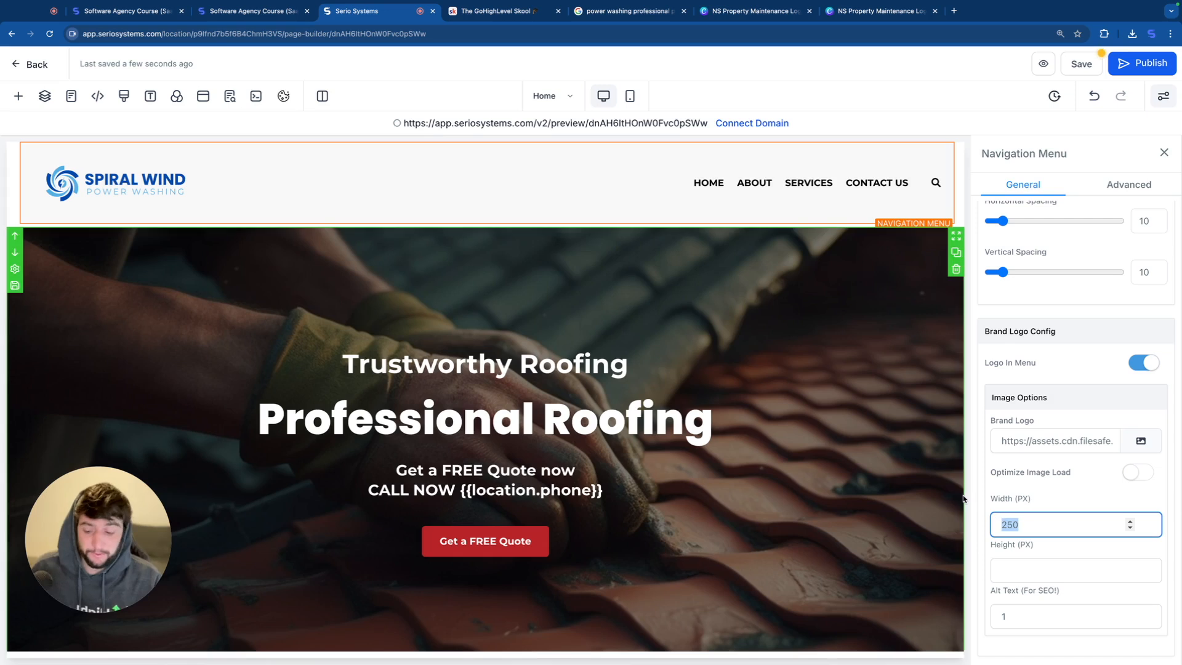
text(300)
Step: Set the navigation menu's top and bottom padding to 0 px
scroll(1085, 424, up, 8)
scroll(1085, 428, up, 10)
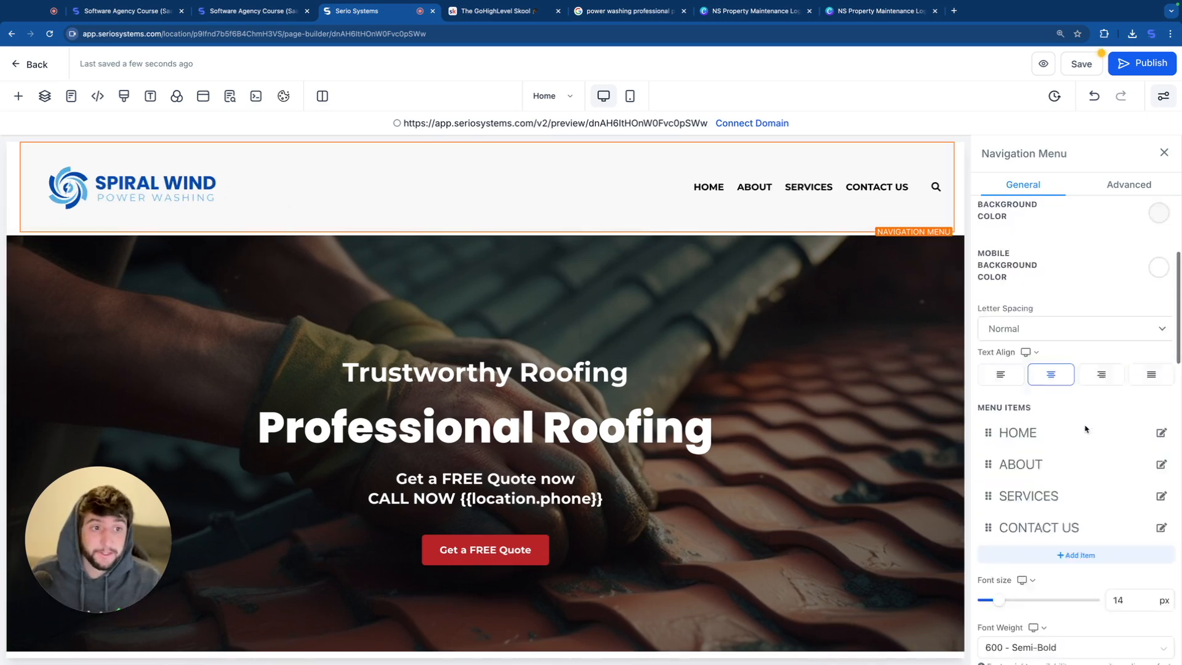
click(1041, 331)
drag(1042, 350, 979, 351)
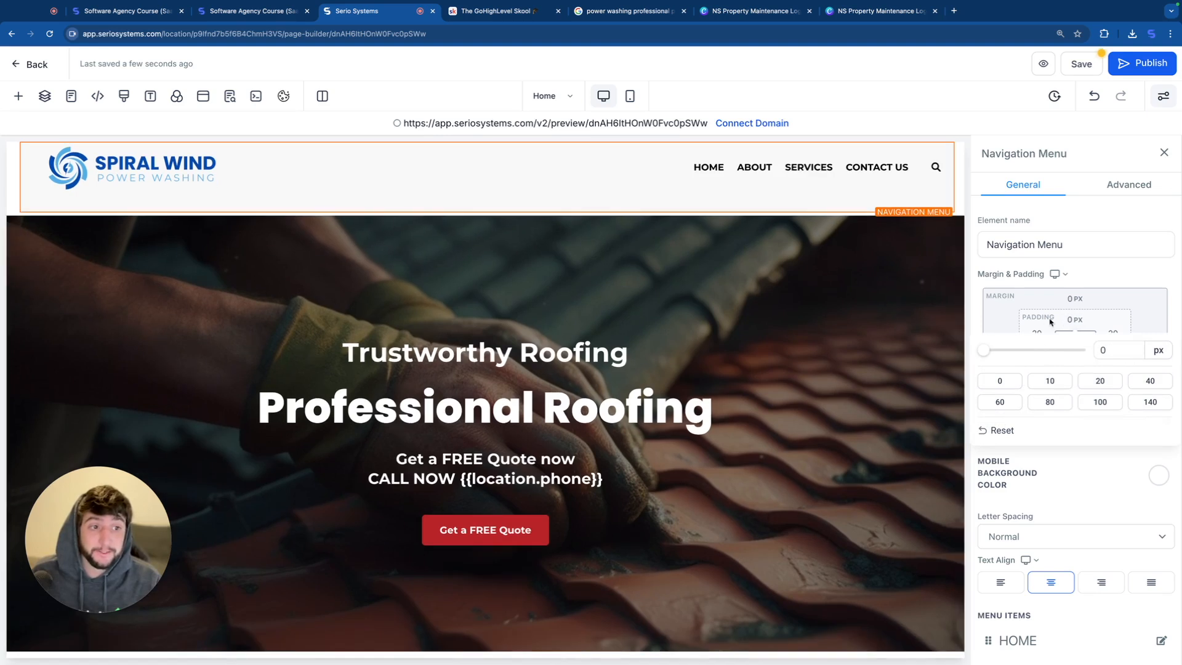
click(1074, 353)
drag(1042, 384, 981, 384)
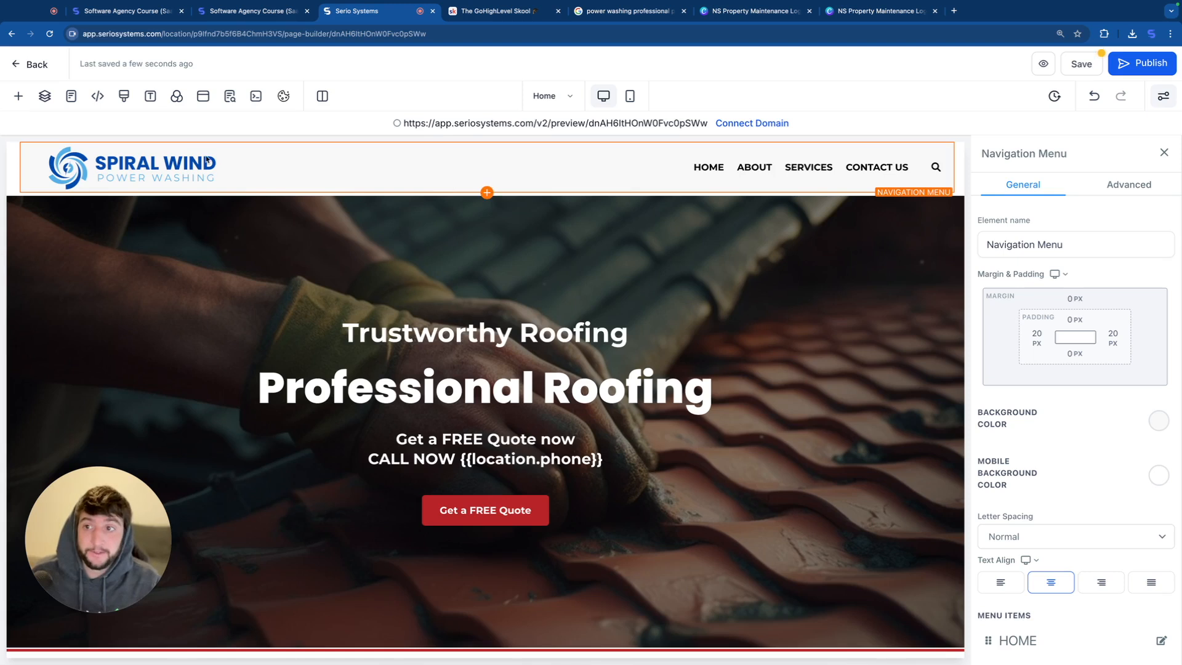
Step: Check how the header logo looks in mobile mode, and return to the desktop view
click(630, 97)
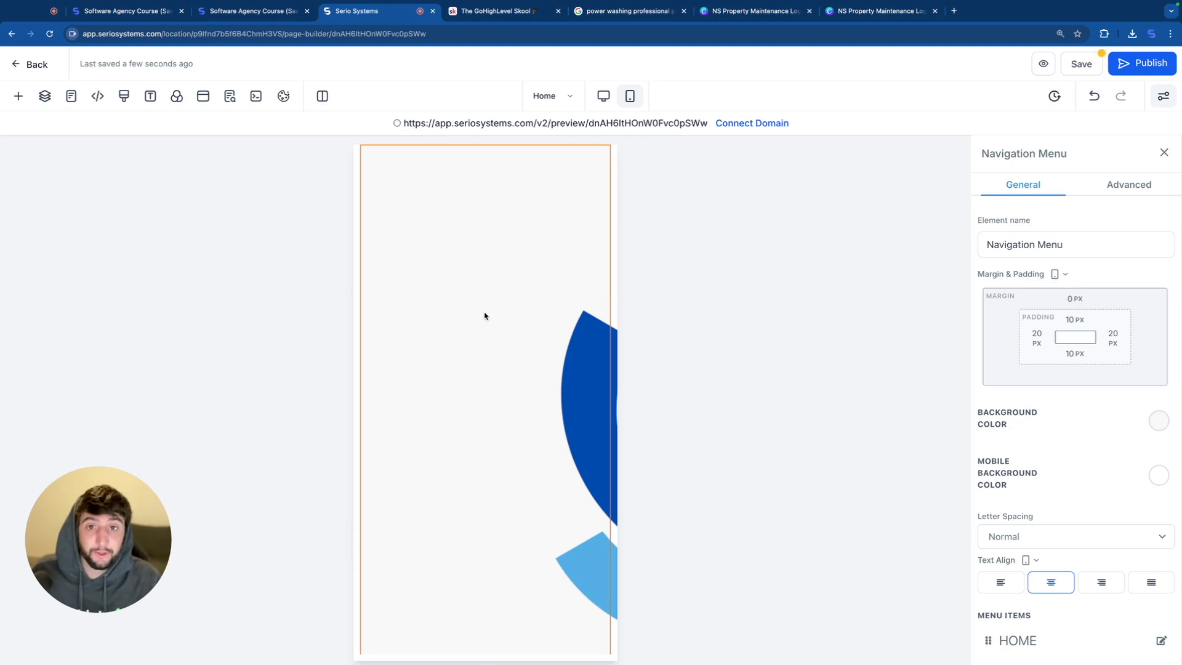
click(603, 95)
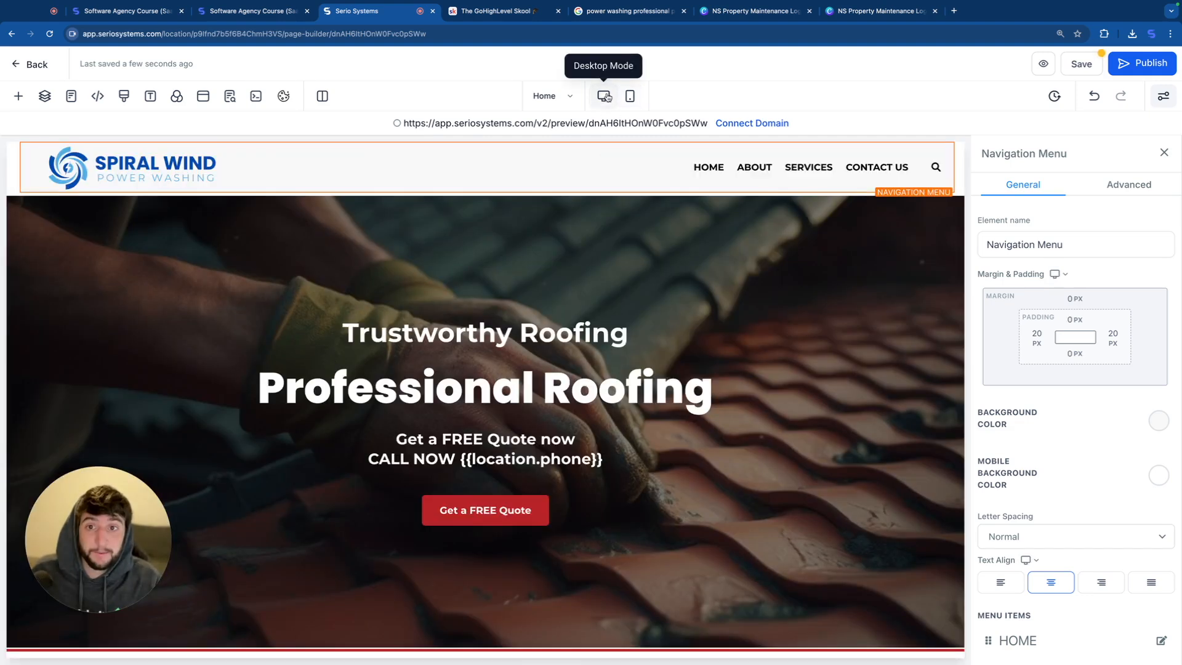
Step: Hide the whole header on mobile through its visibility settings, keeping it enabled for desktop
click(29, 195)
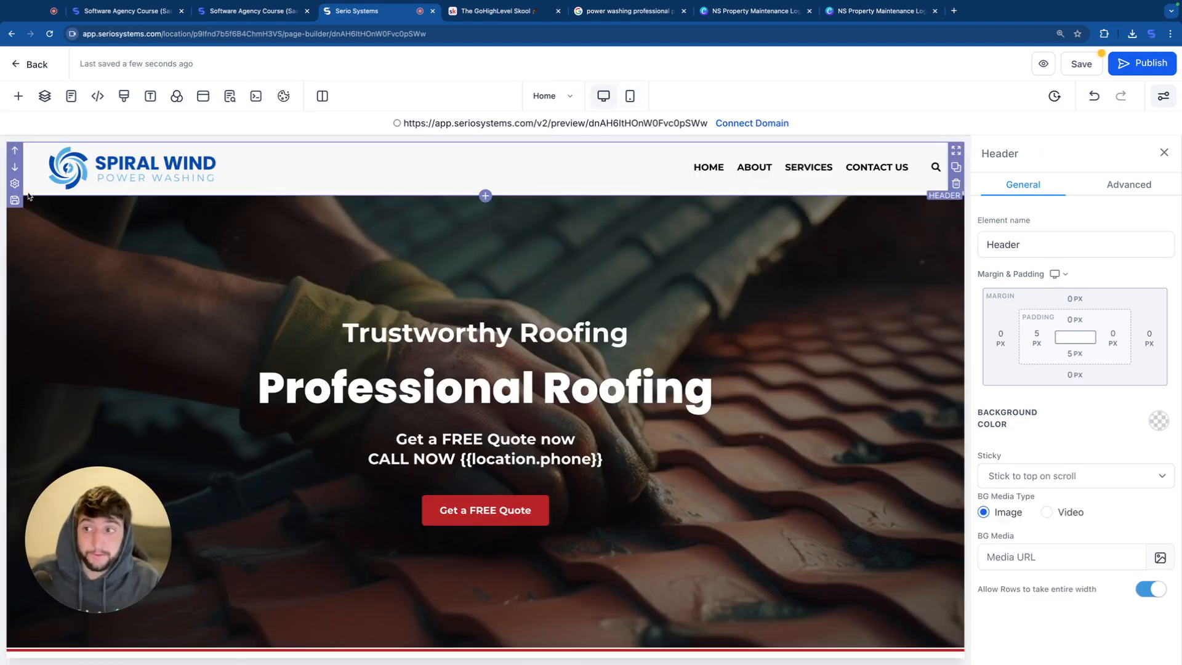
click(1127, 187)
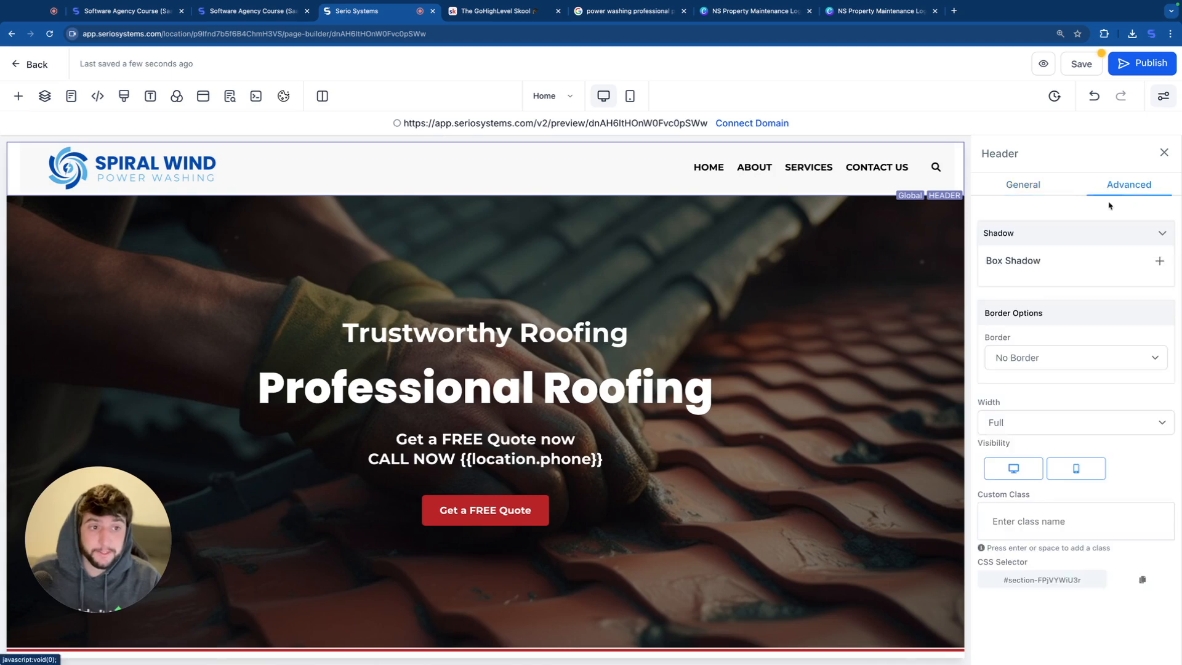
click(1077, 474)
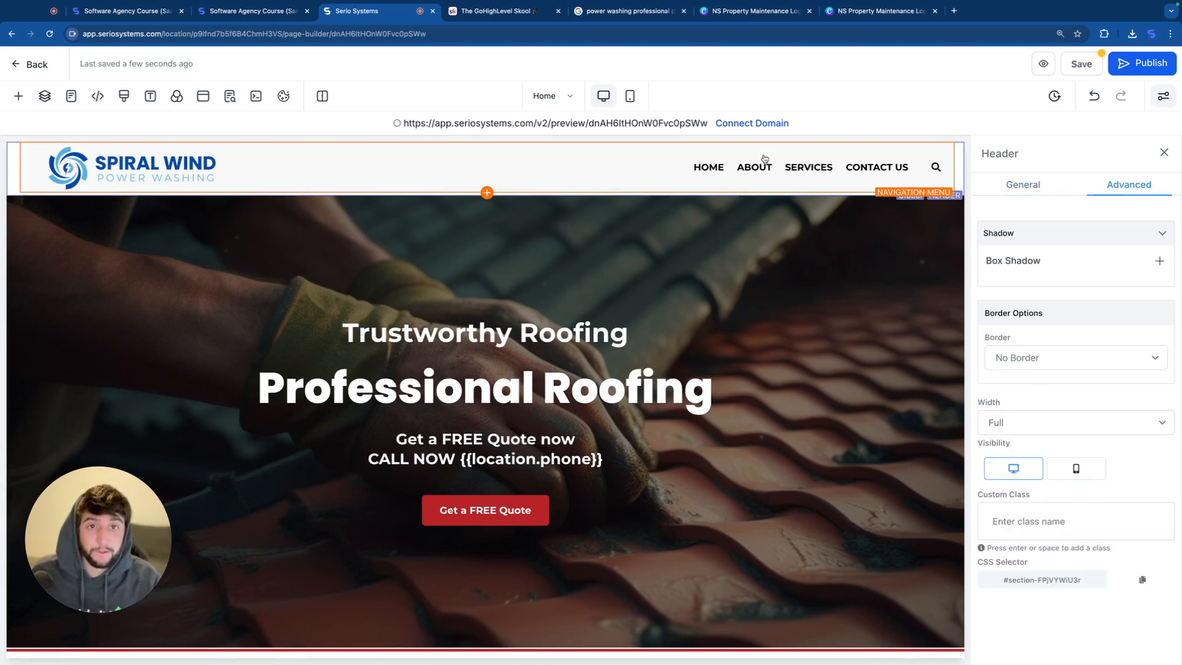
Step: In the mobile view, add a new section above the roofing hero and give it a one-column row
click(630, 95)
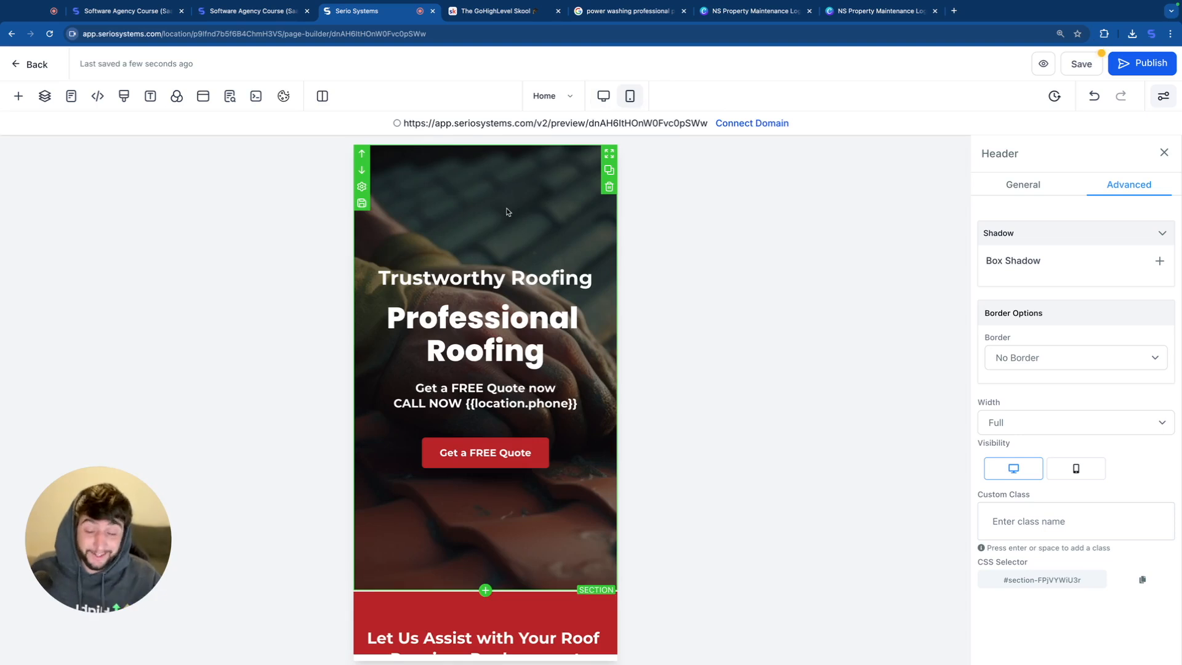
click(486, 590)
click(211, 221)
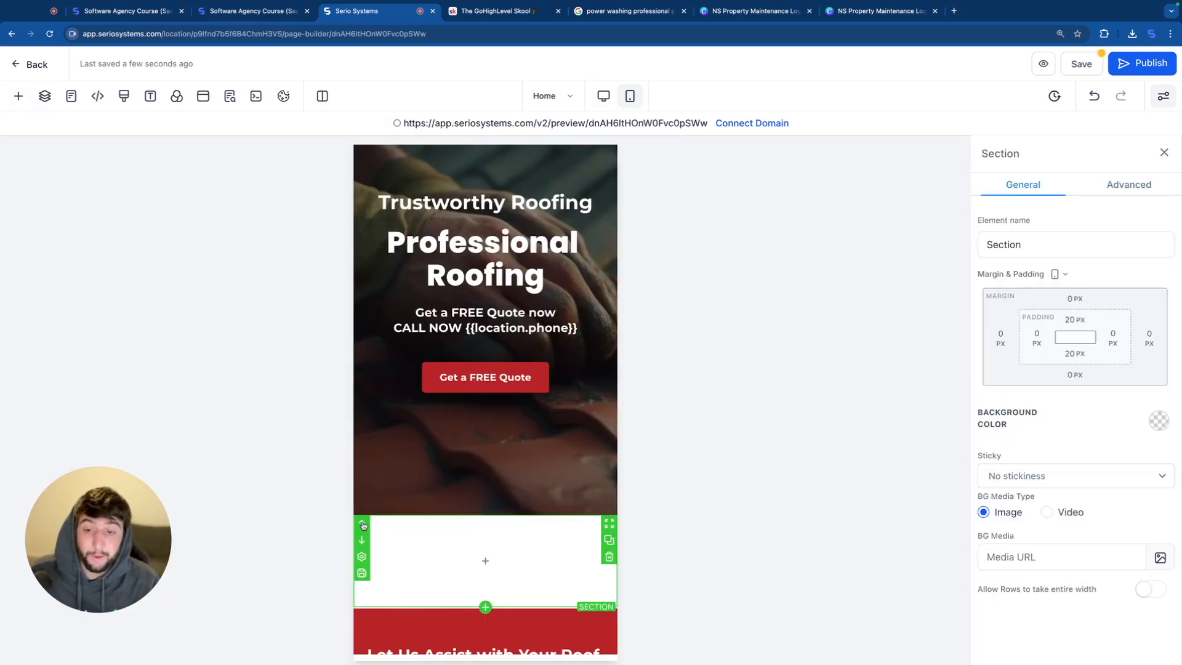
scroll(472, 405, up, 3)
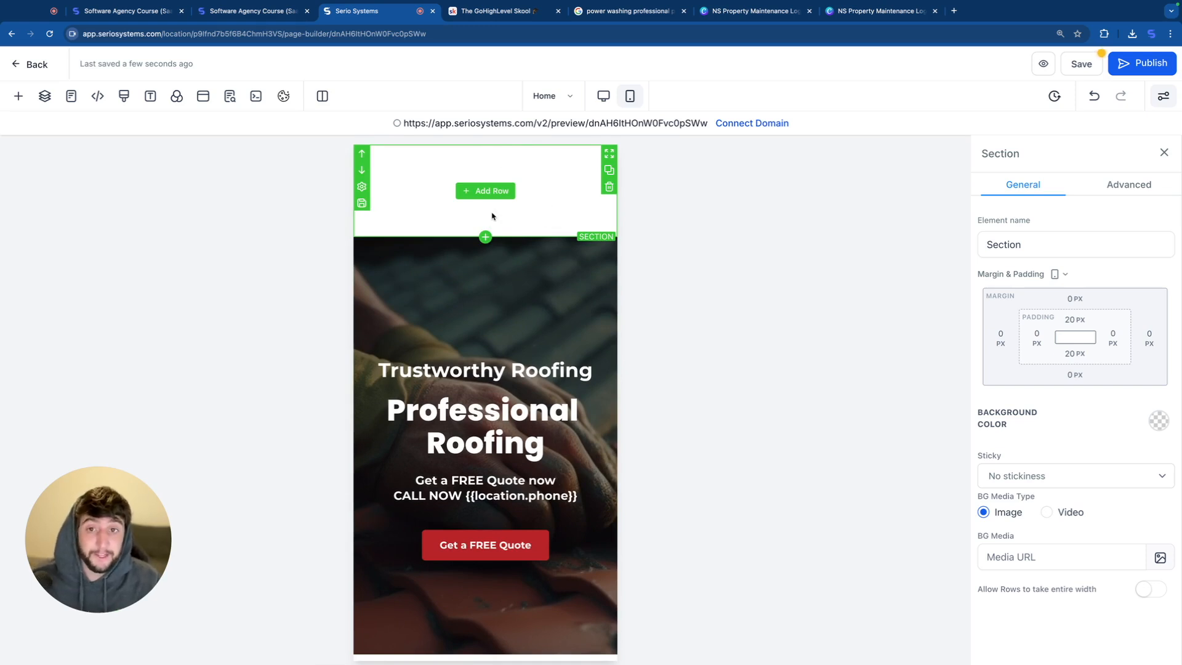
click(474, 192)
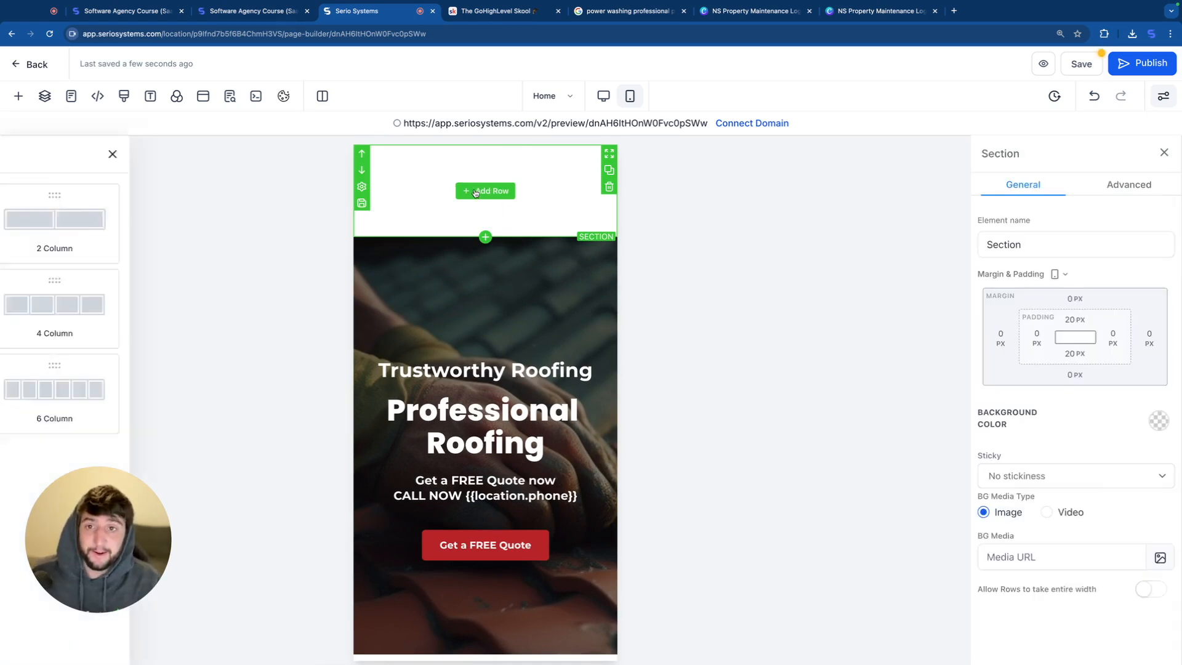
click(173, 227)
Step: Try placing a navigation menu in the new section's column with the uploaded Spiral Wind logo as its brand logo
click(485, 204)
scroll(194, 383, down, 5)
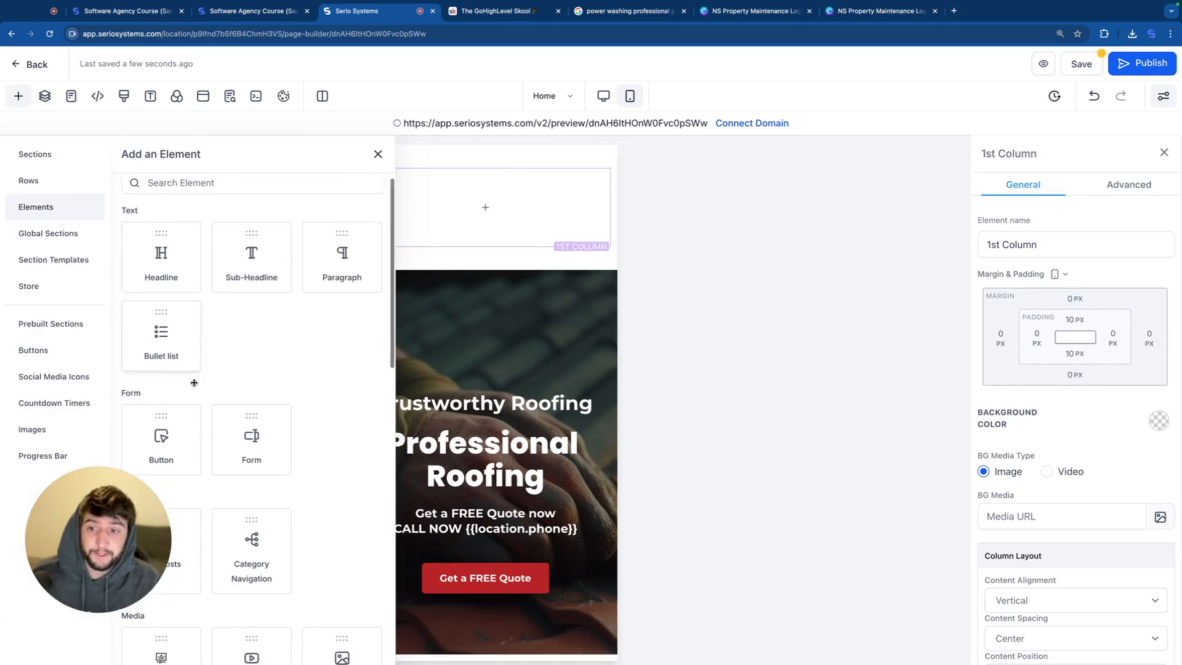
scroll(194, 382, down, 5)
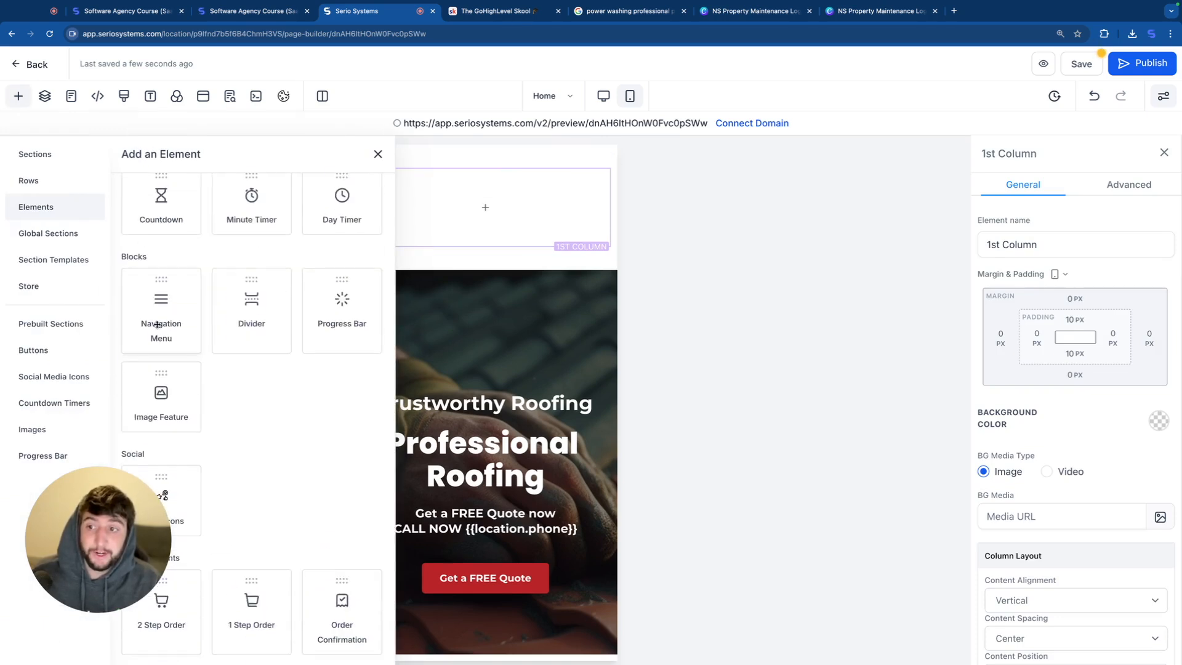
click(162, 319)
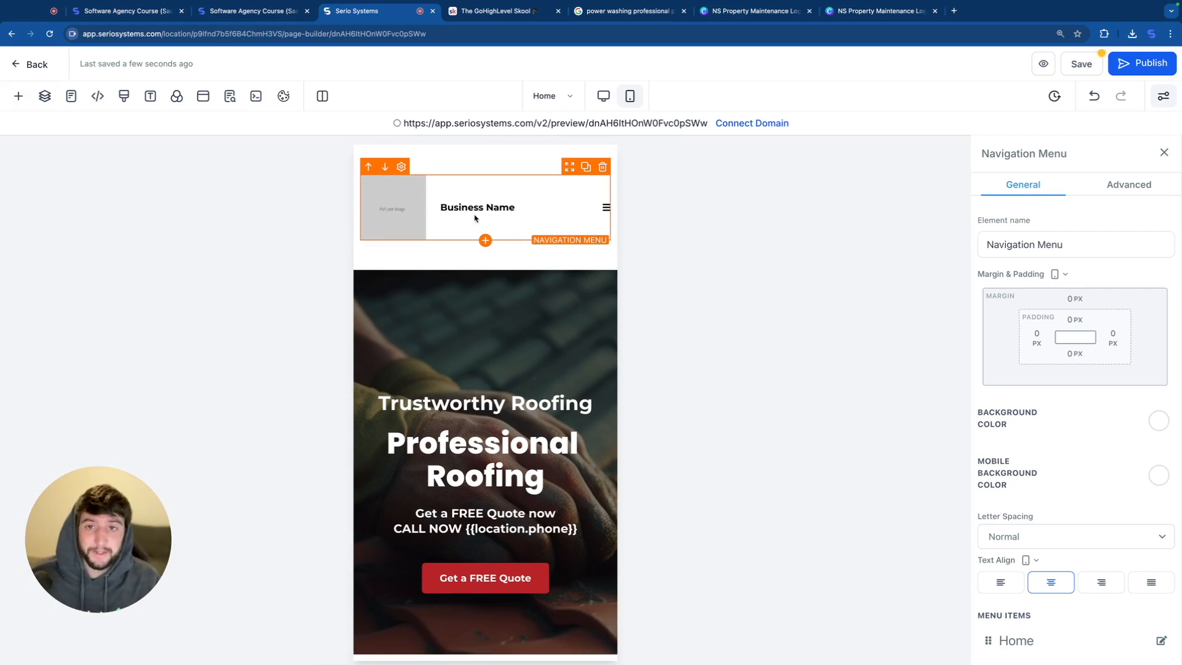
scroll(1044, 457, down, 15)
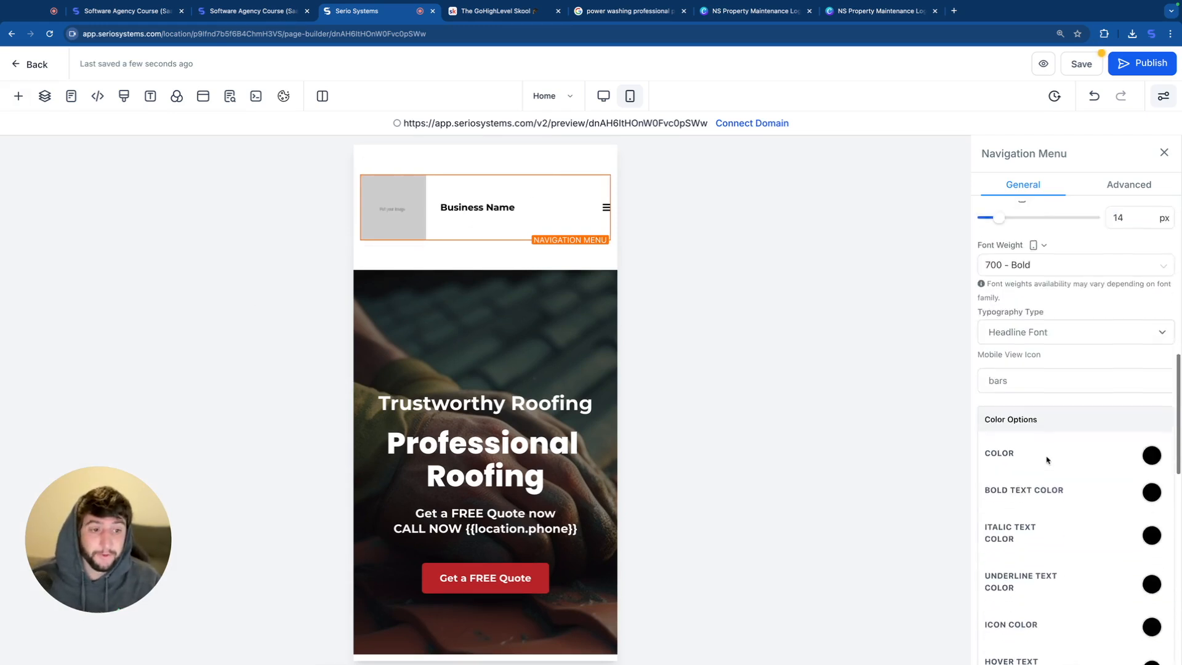
click(1141, 315)
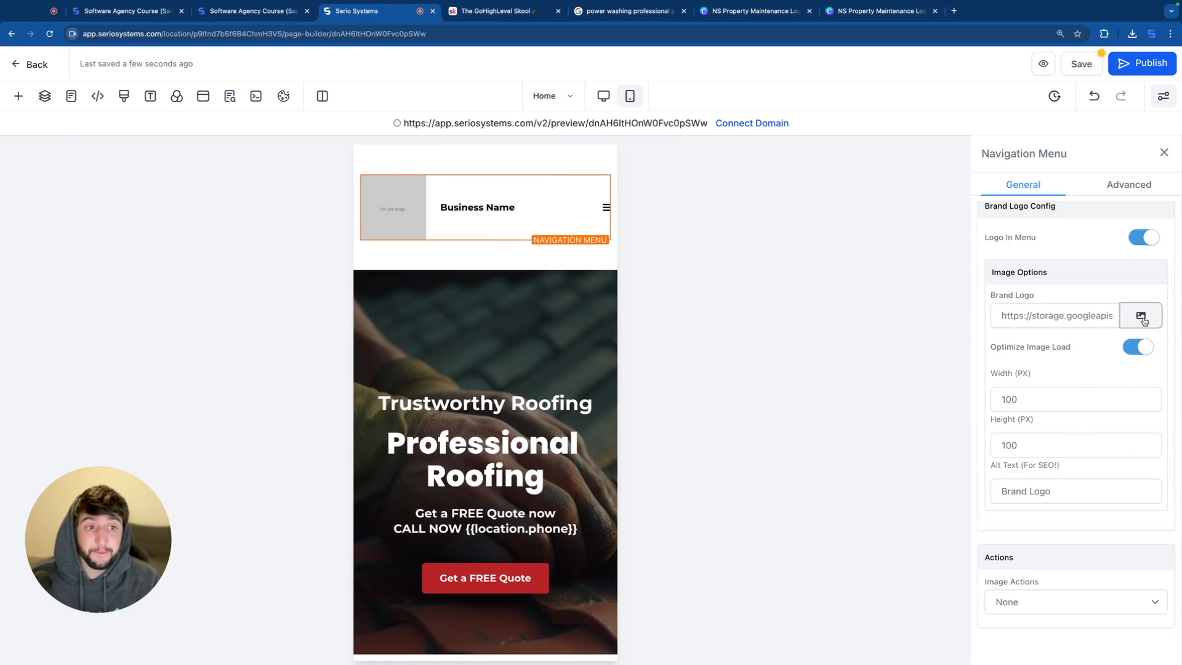
click(218, 362)
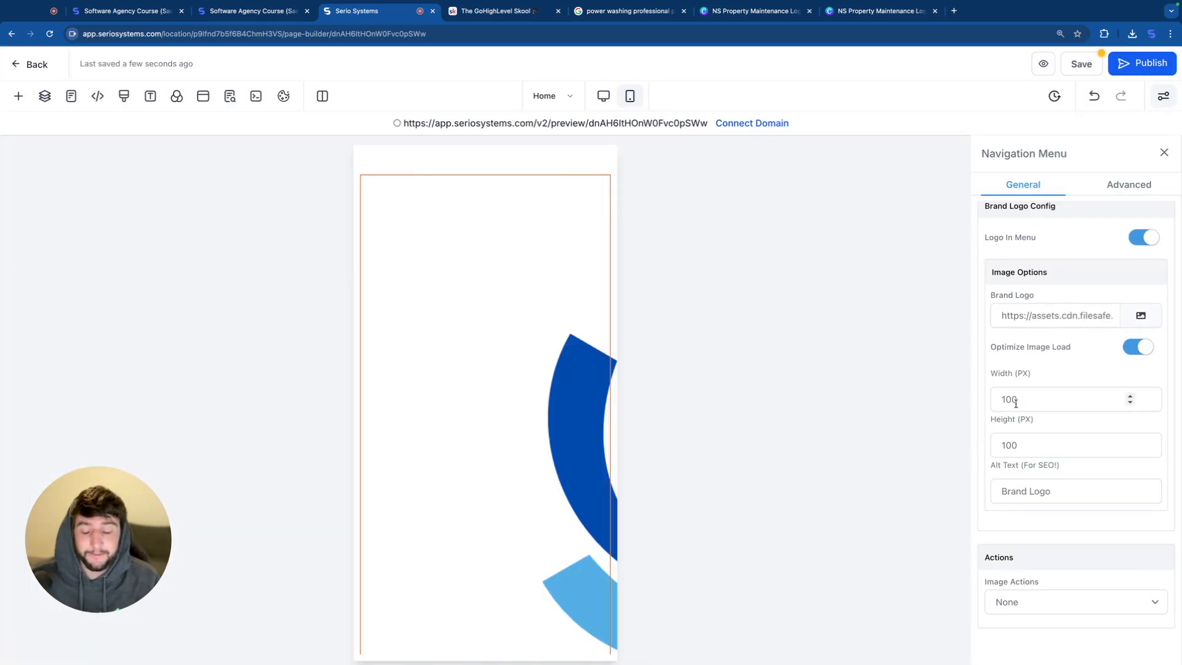
Step: Try resizing the menu's brand logo with its height cleared and image optimization off, and delete the navigation menu
click(1018, 442)
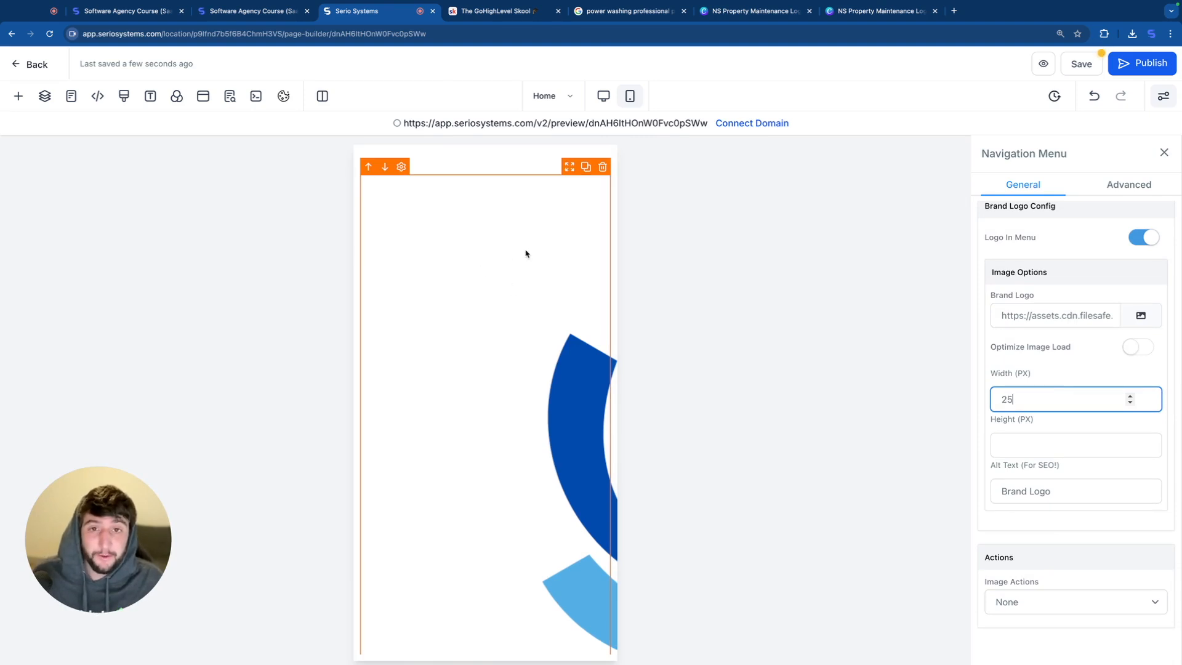
click(1139, 239)
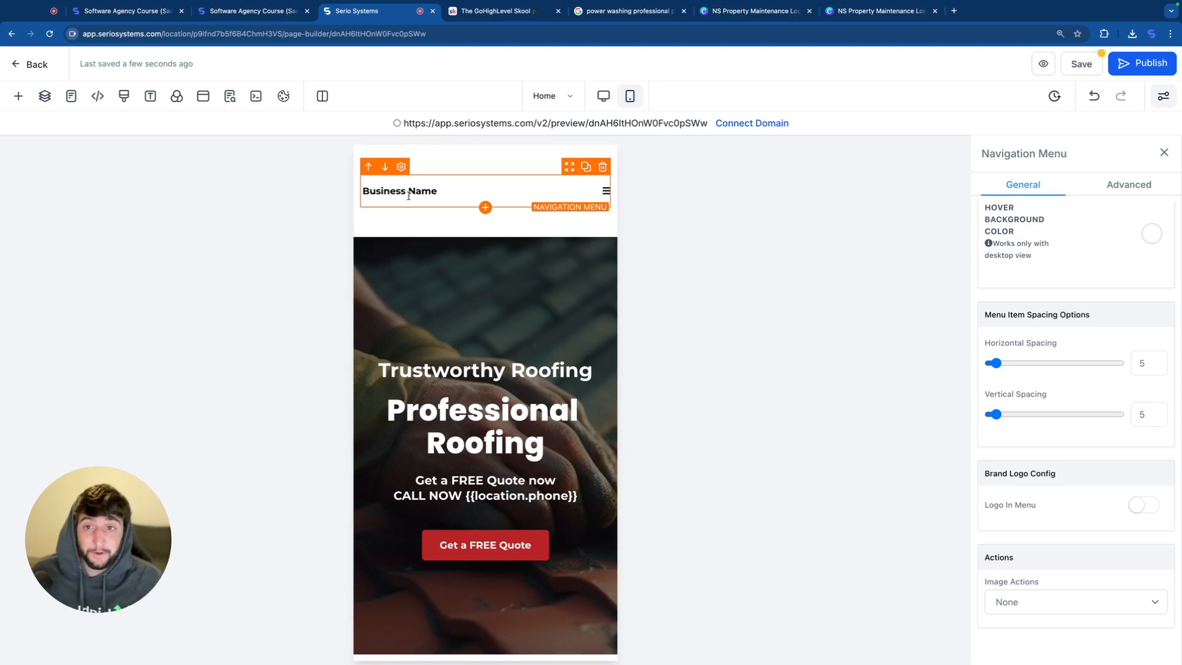
click(602, 175)
Step: Add an image element to the new section's empty column and set it to the uploaded Spiral Wind Power Washing logo
click(463, 209)
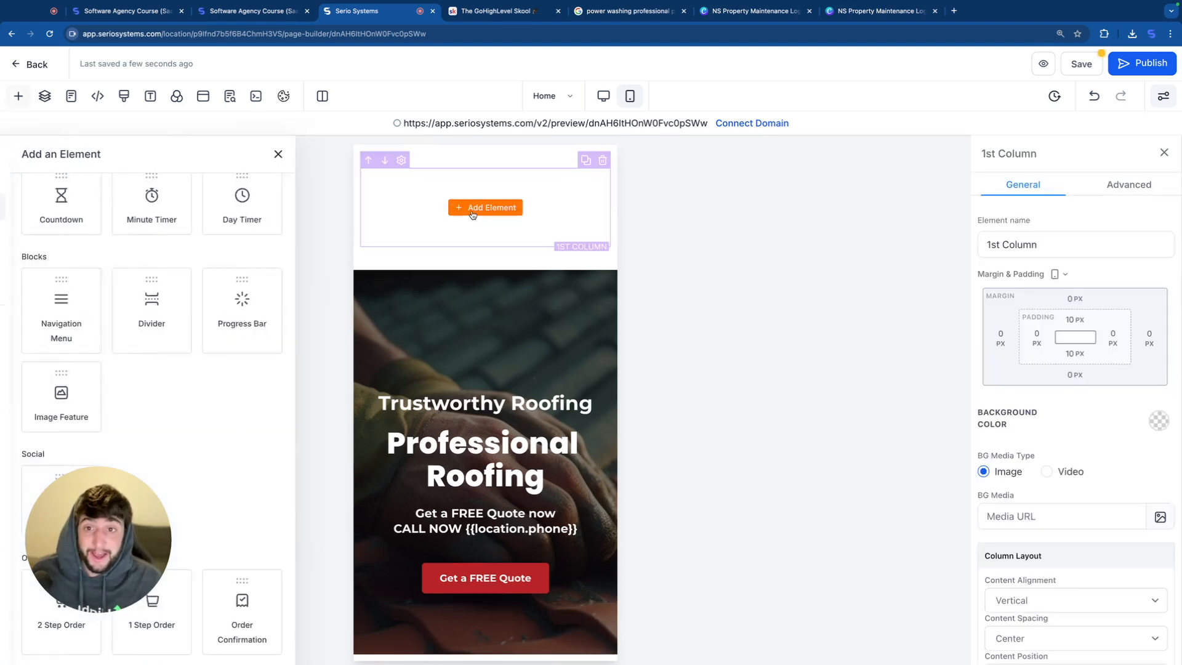
scroll(232, 414, down, 4)
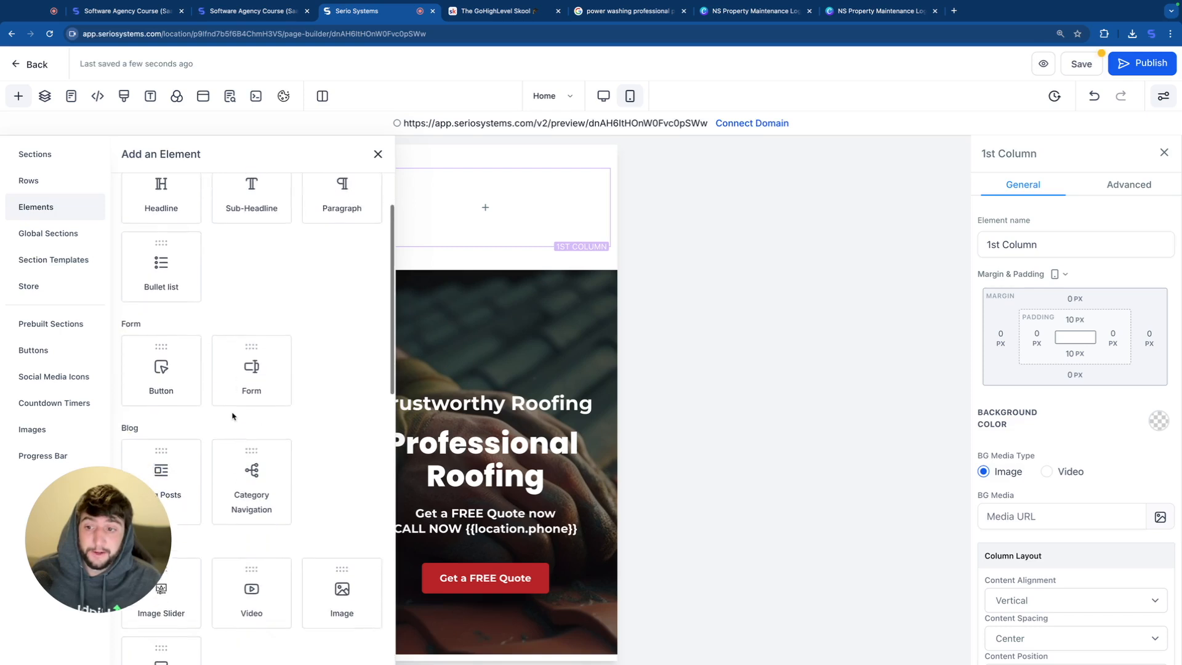
click(334, 446)
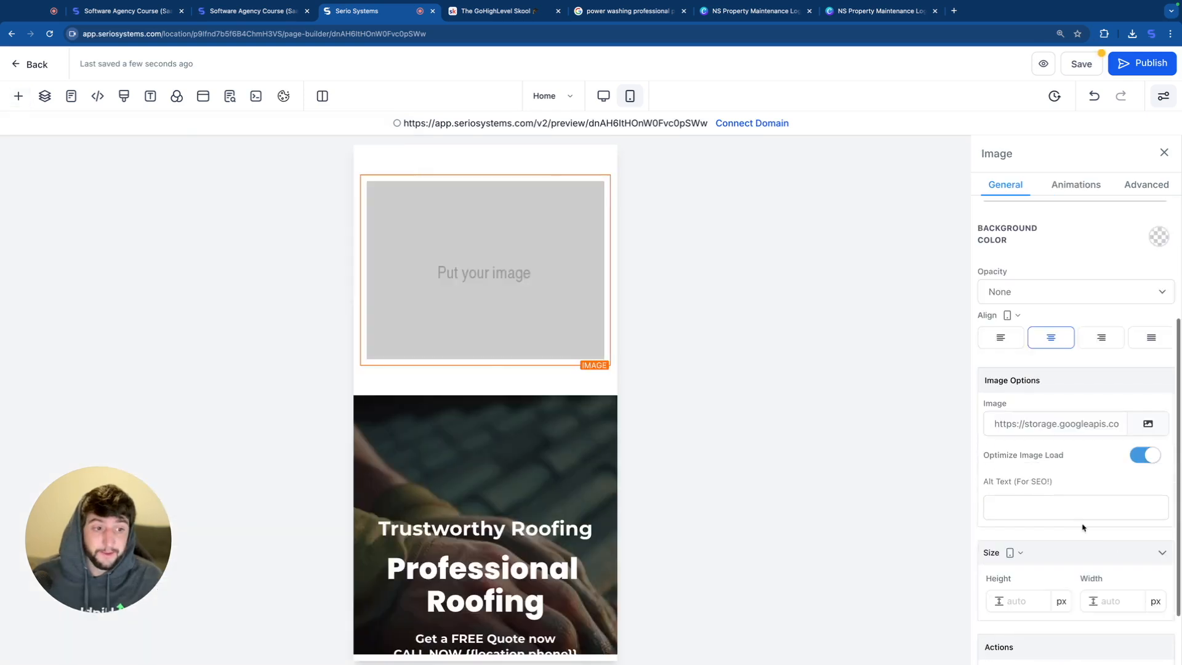
click(1159, 427)
click(179, 401)
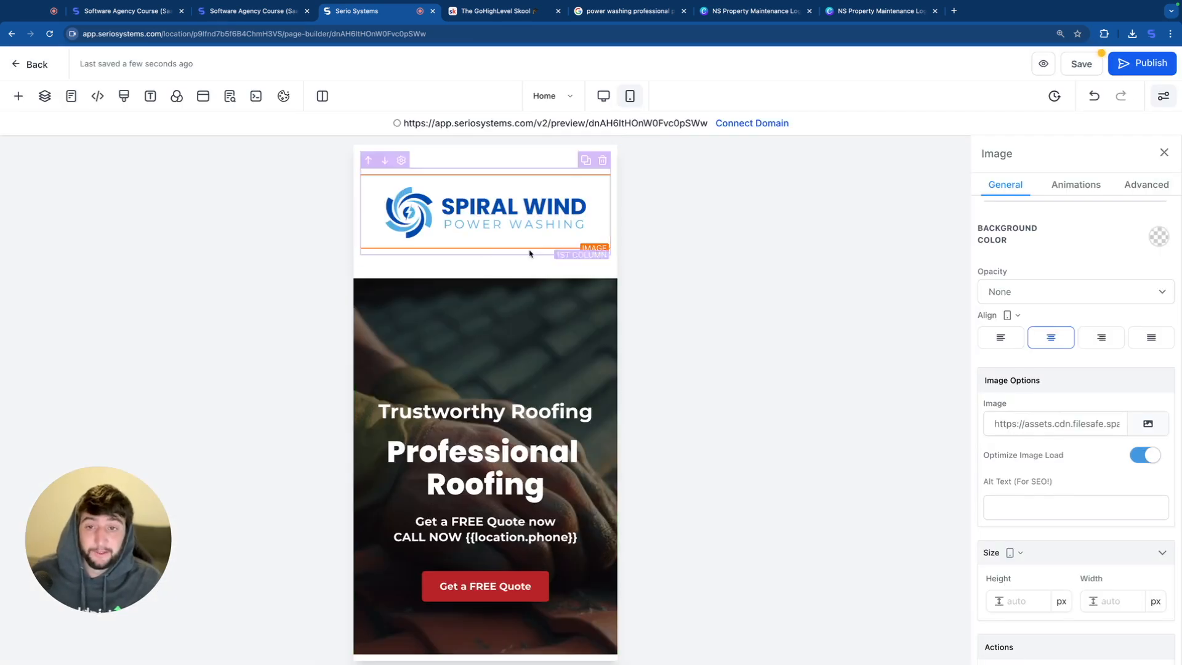
Step: Set the mobile logo section's top and bottom padding to 0 px and check the spacing above the hero
click(541, 341)
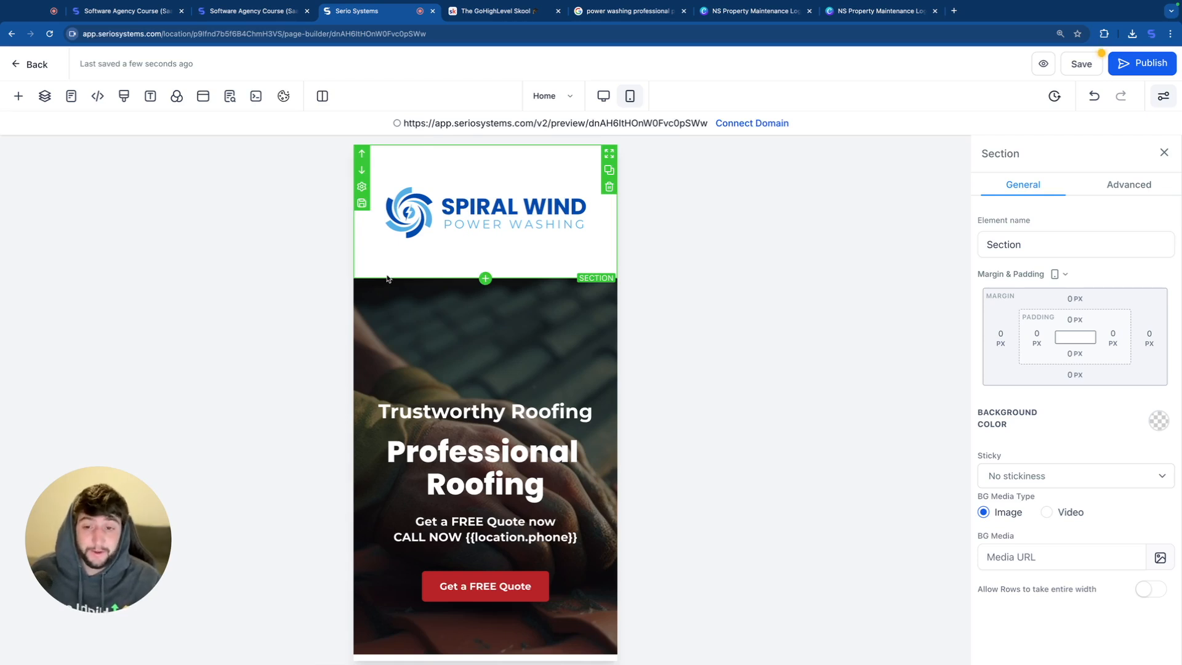
scroll(438, 276, down, 1)
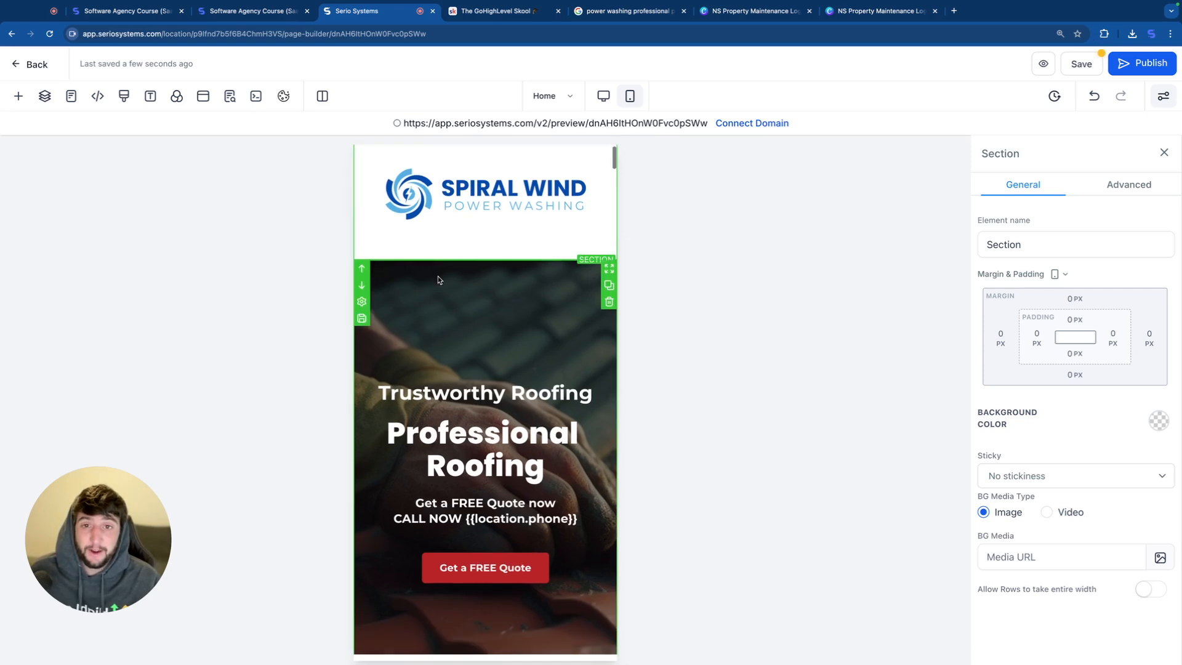
scroll(441, 260, up, 1)
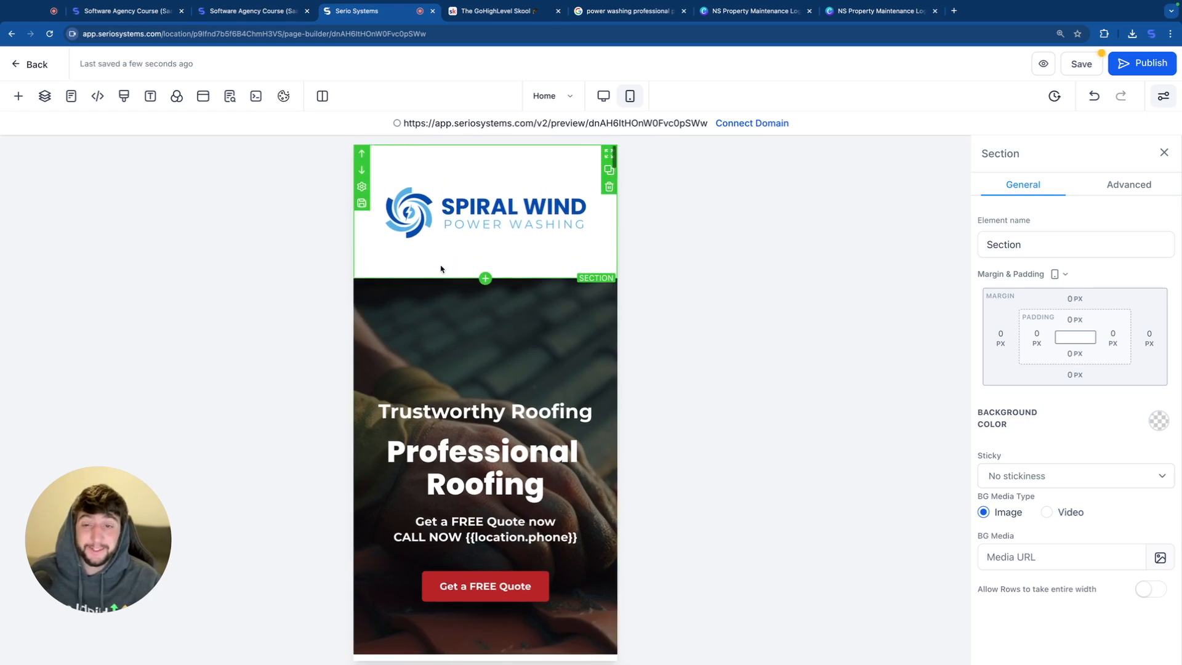
Step: Return to the desktop view and hide the new logo section on desktop, leaving it enabled for mobile
click(604, 96)
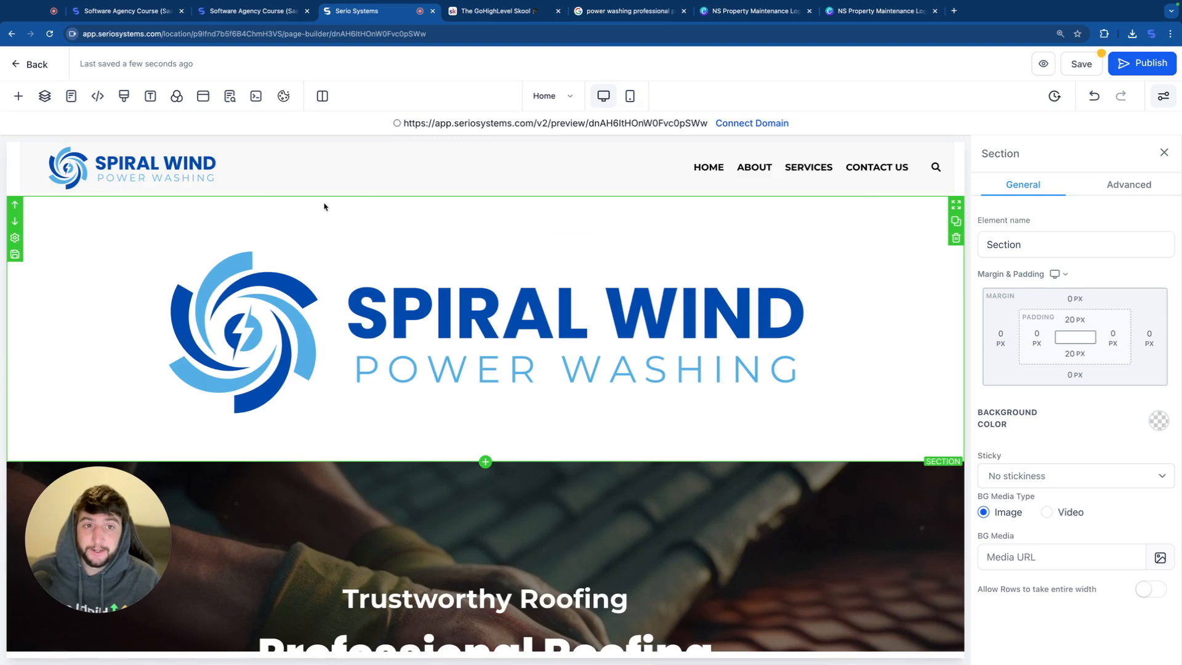
click(1129, 185)
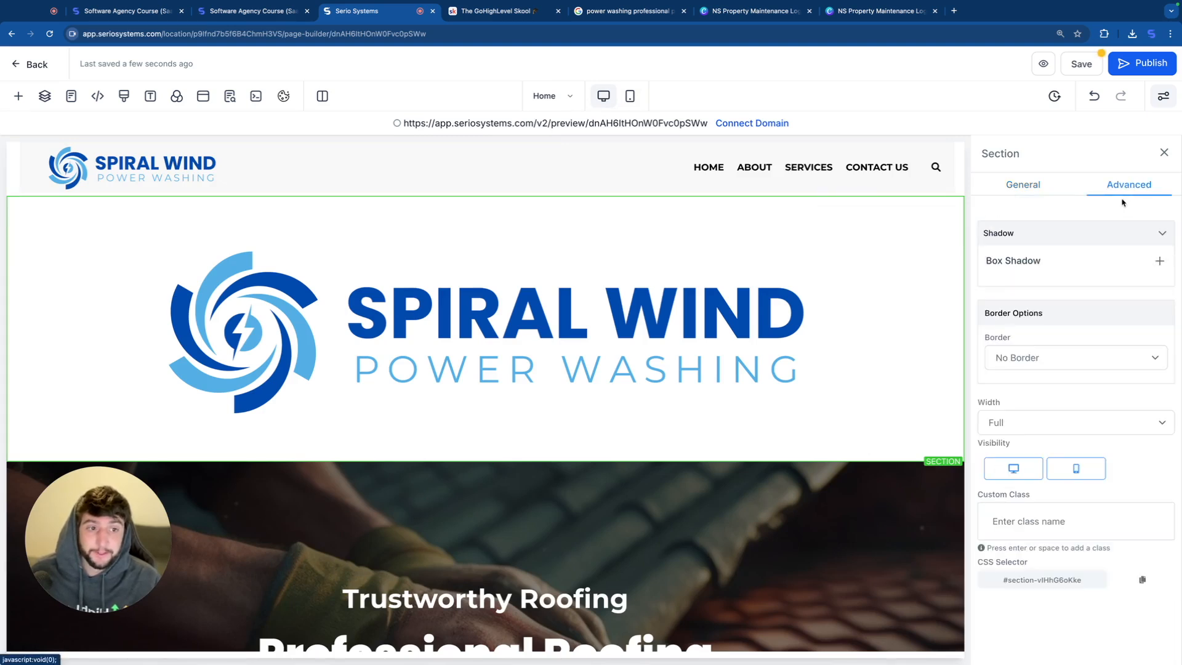
click(1013, 466)
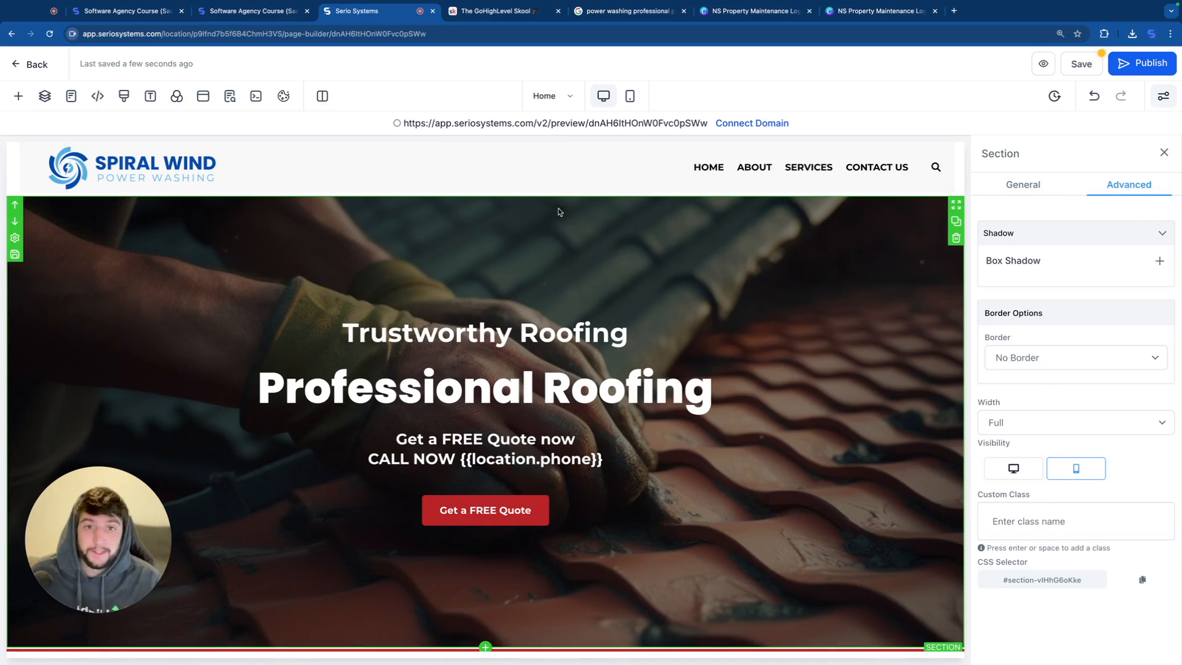
Step: Replace the hero section's background with the power washing photo and set the background image opacity to Heavy Fade
click(509, 227)
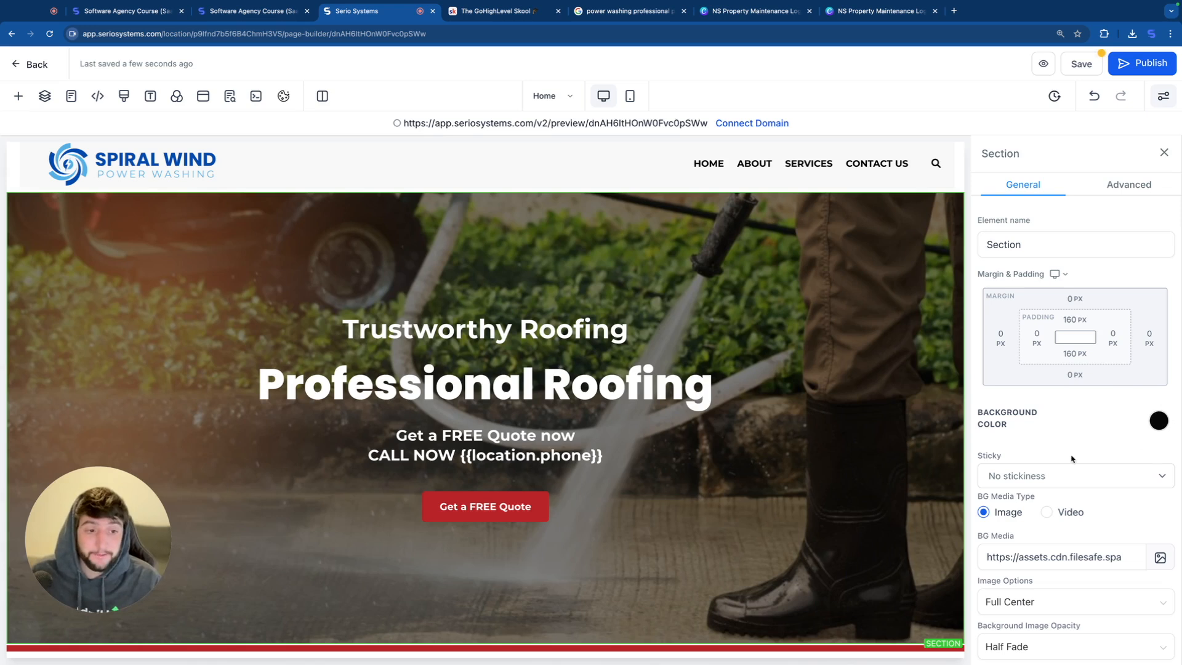
scroll(1071, 459, down, 1)
click(1007, 595)
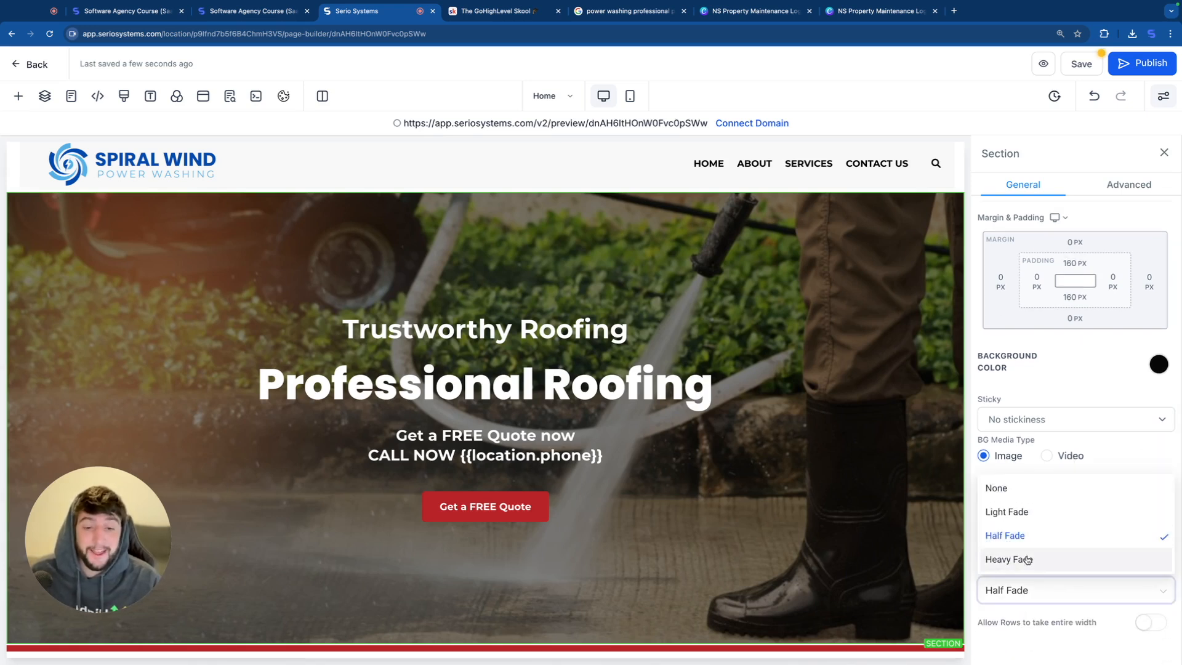
click(1027, 558)
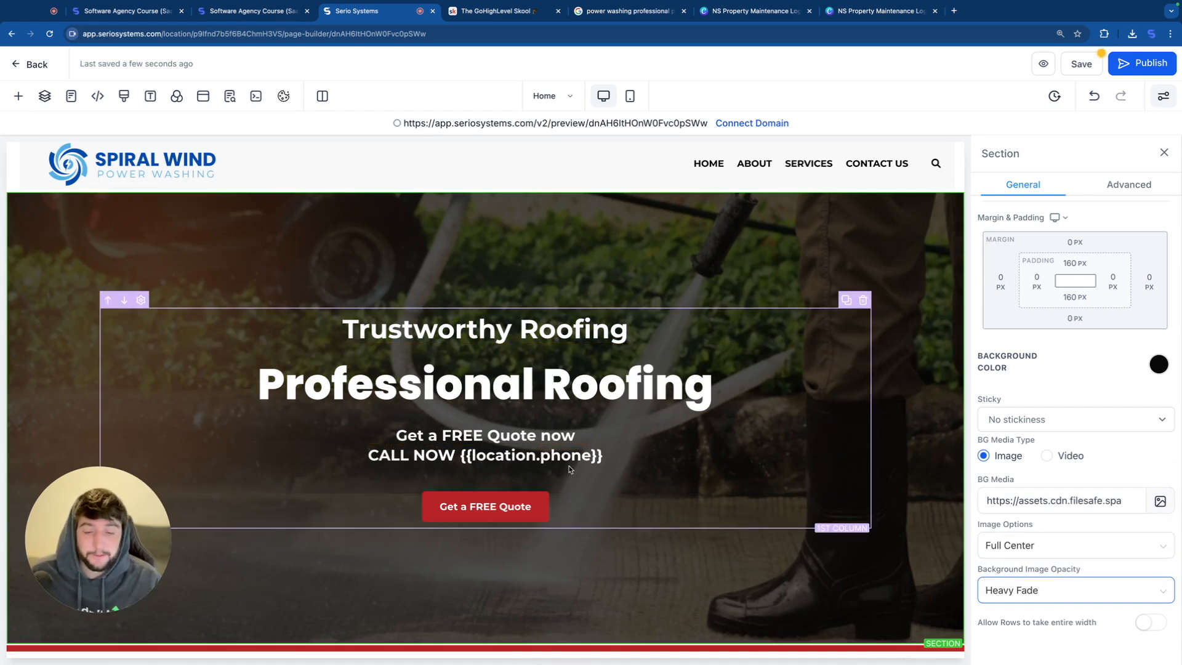
Step: Compare the hero background at Half Fade, and set its opacity back to Heavy Fade
click(1040, 592)
click(1032, 544)
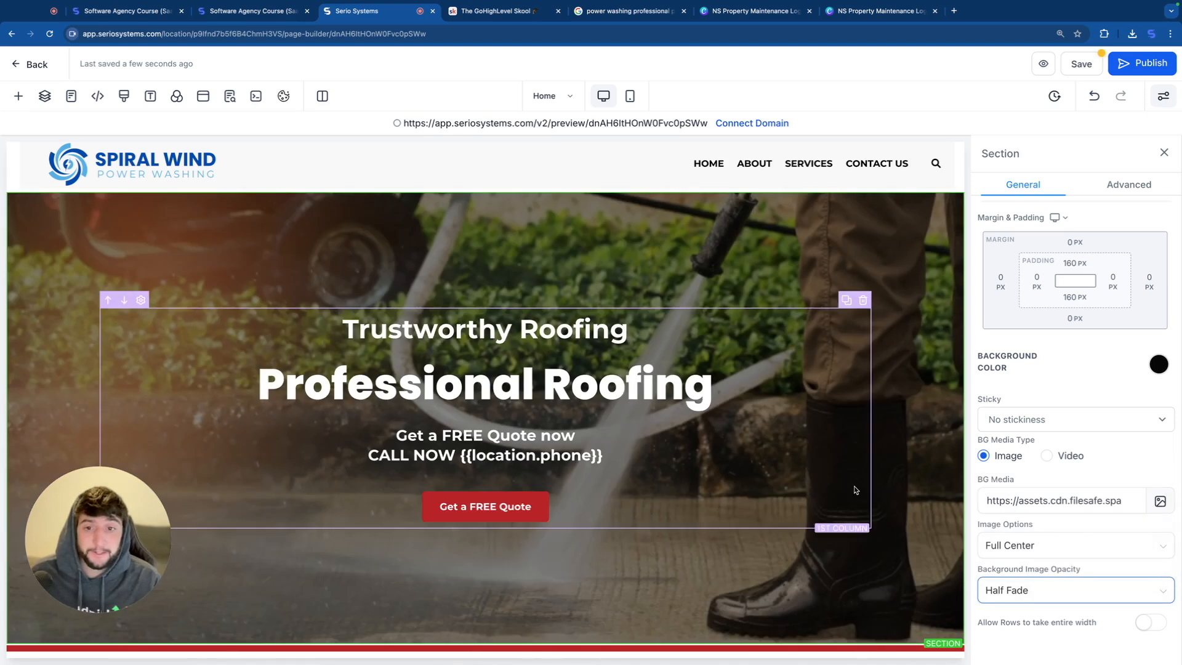
click(1011, 600)
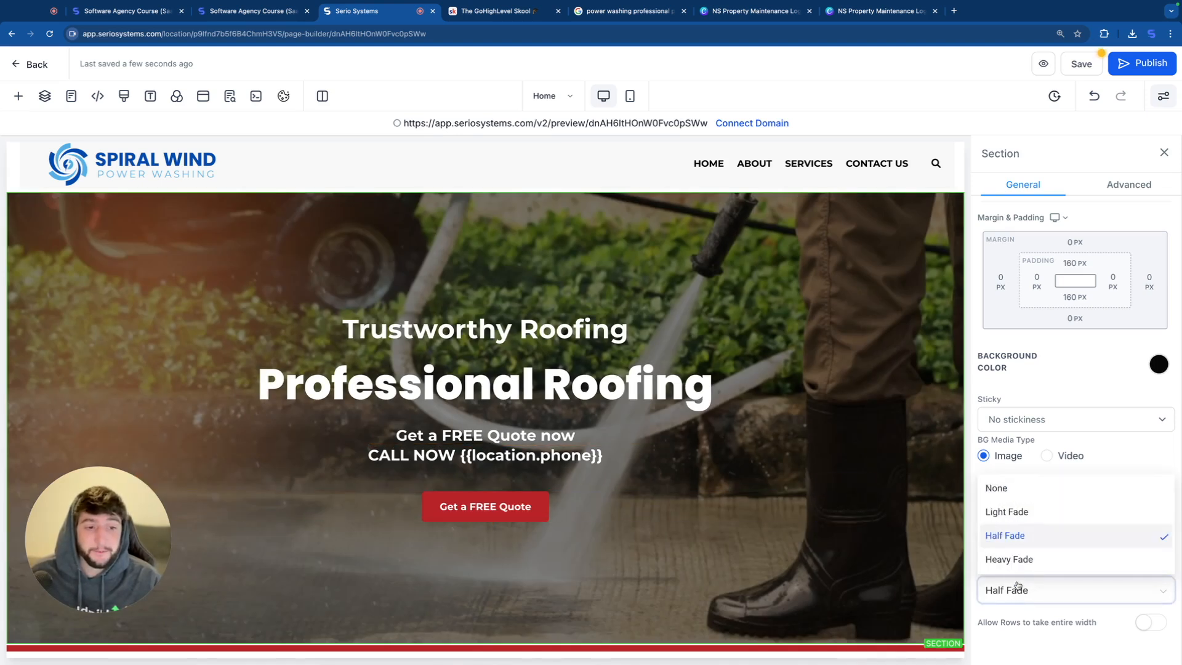
click(1018, 560)
Step: Change the two hero headlines to "Trustworthy Power Washing" and "Professional Cleaning"
scroll(762, 543, down, 1)
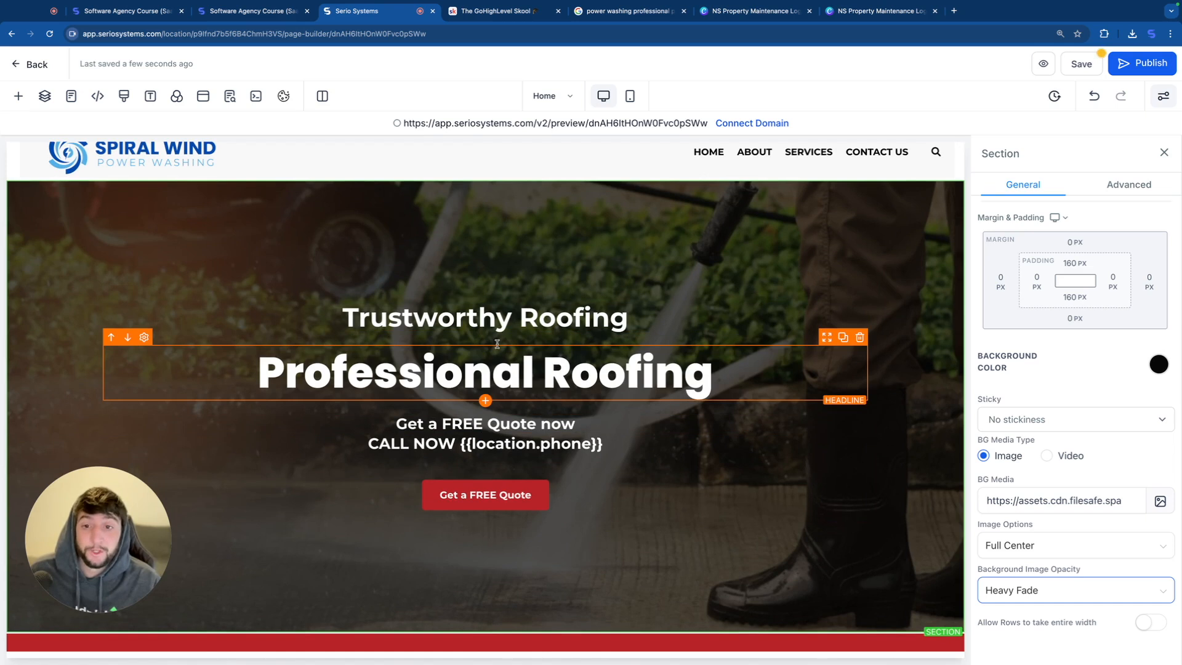
drag(635, 324, 528, 314)
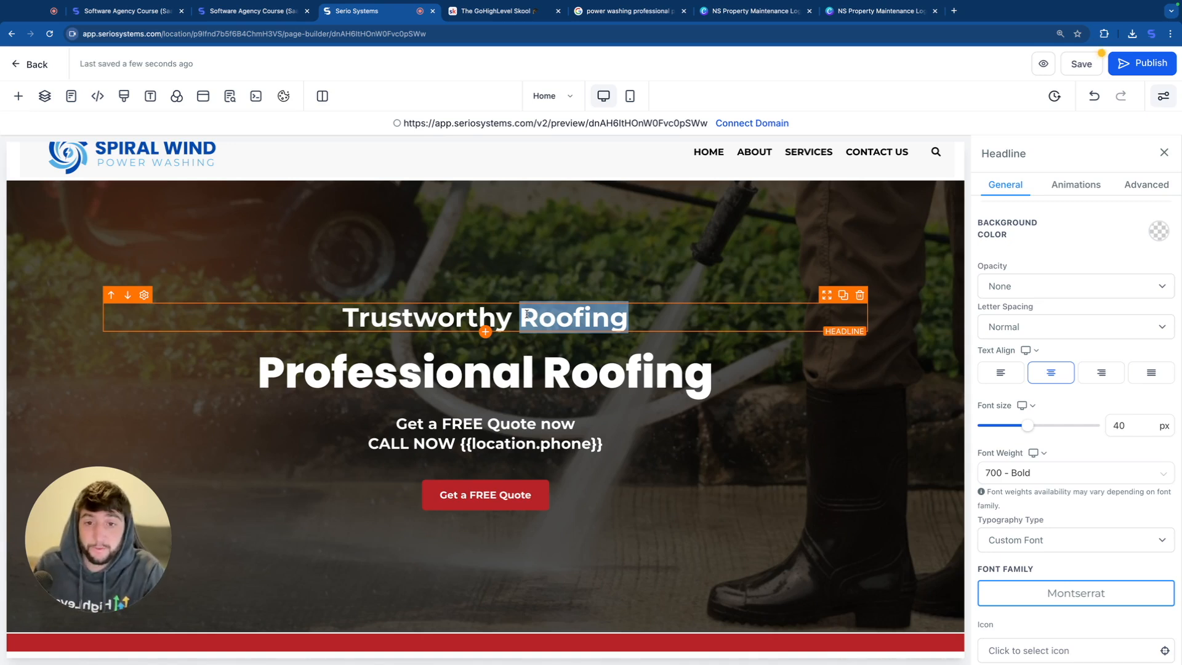
text(Power Washing)
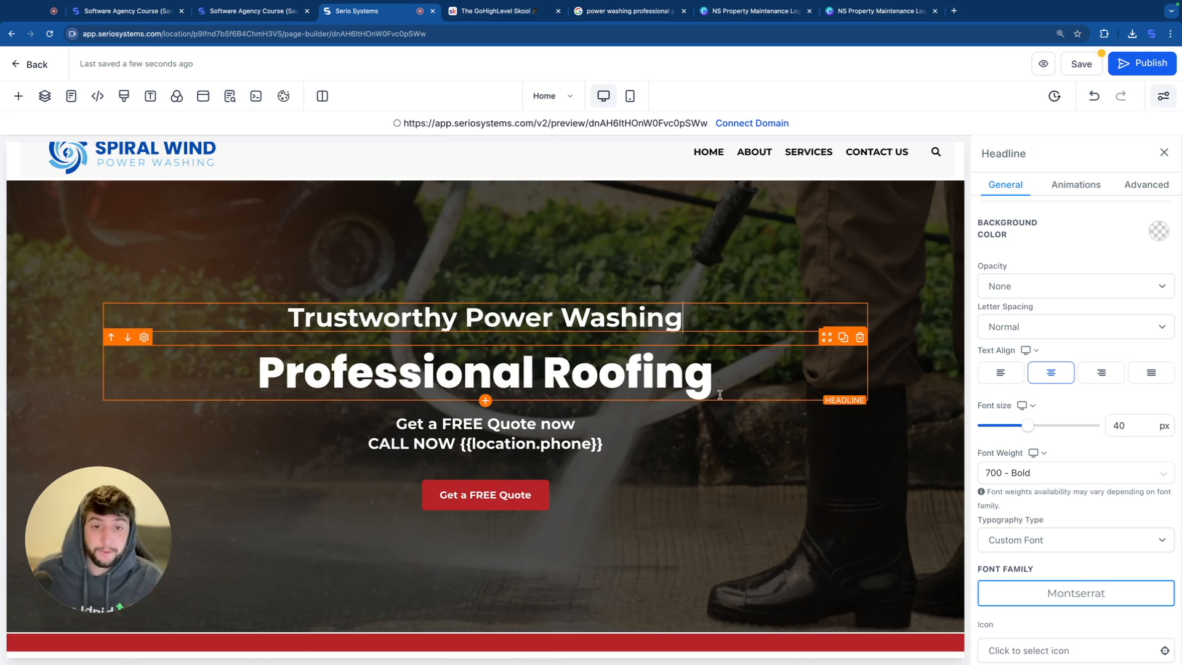
double_click(719, 395)
text(Cleani)
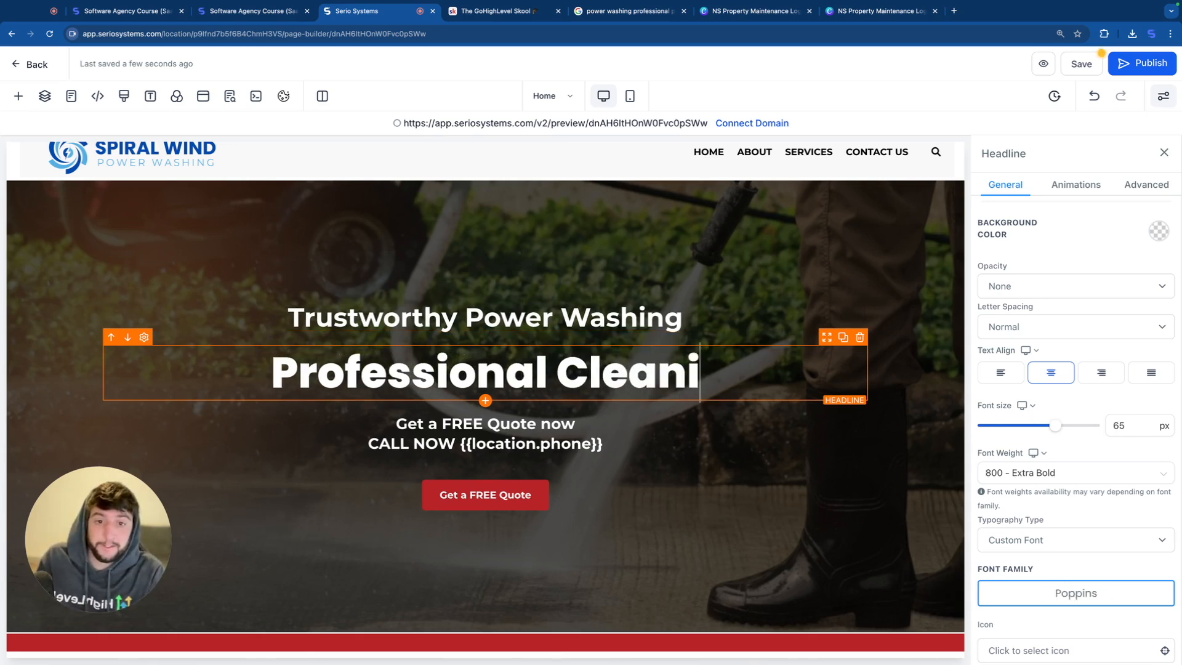
text(ng)
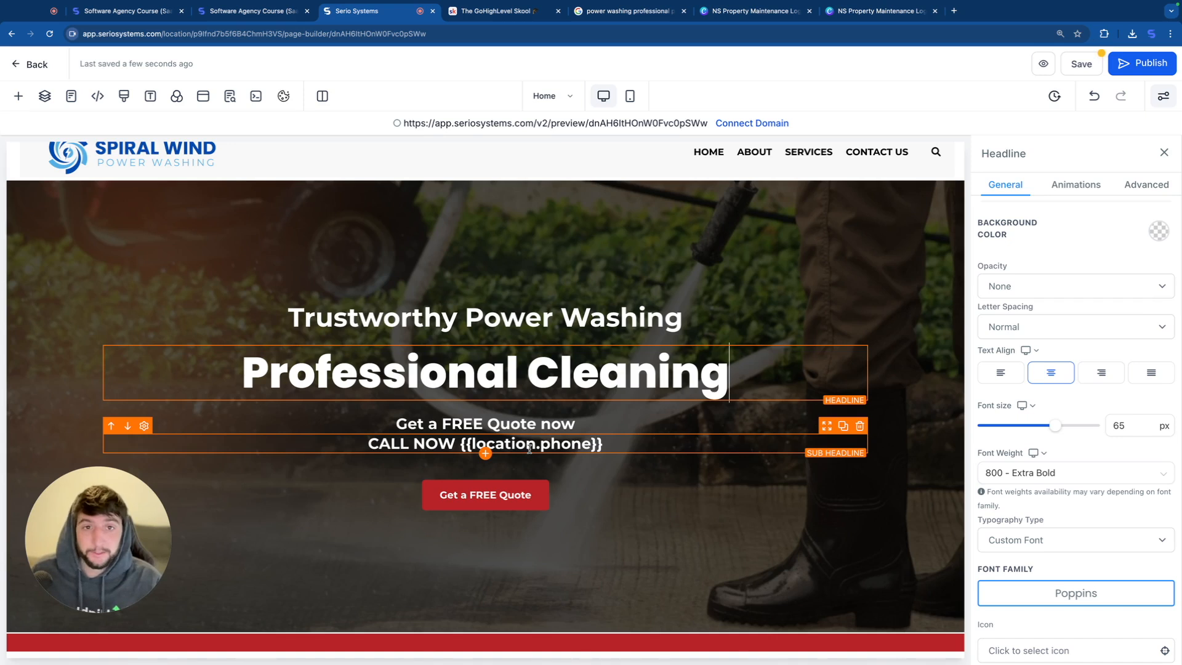
Step: Try the preset dark teal and bright blue as background colors for the hero's "Get a FREE Quote" button
click(486, 496)
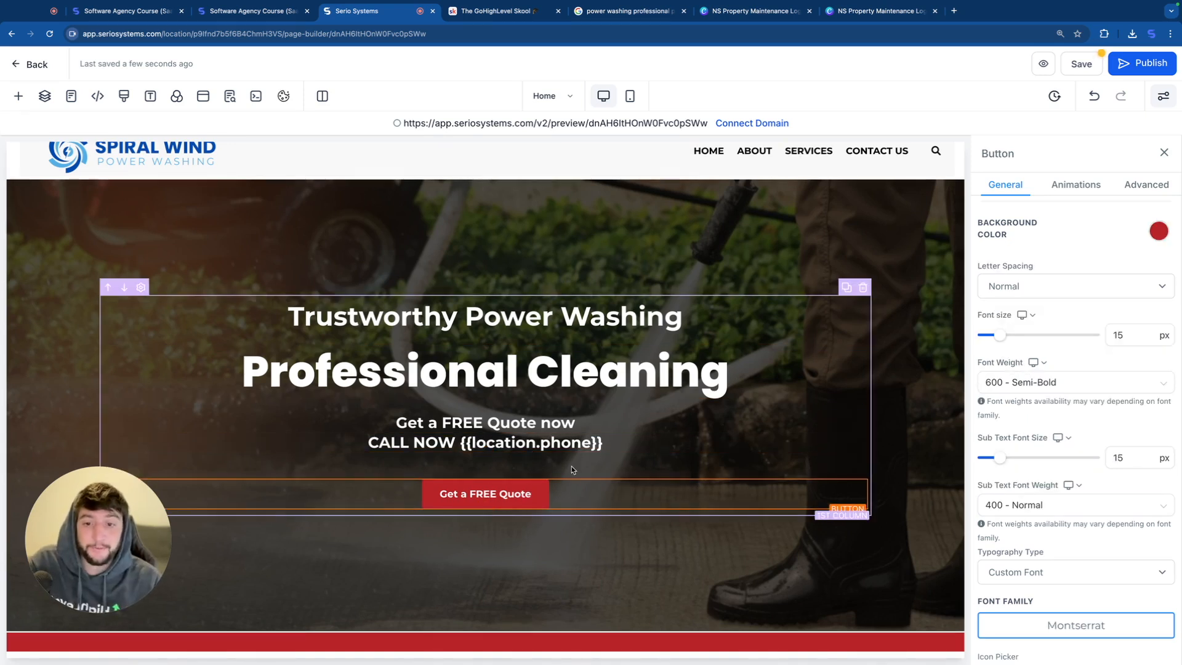
scroll(1039, 428, down, 5)
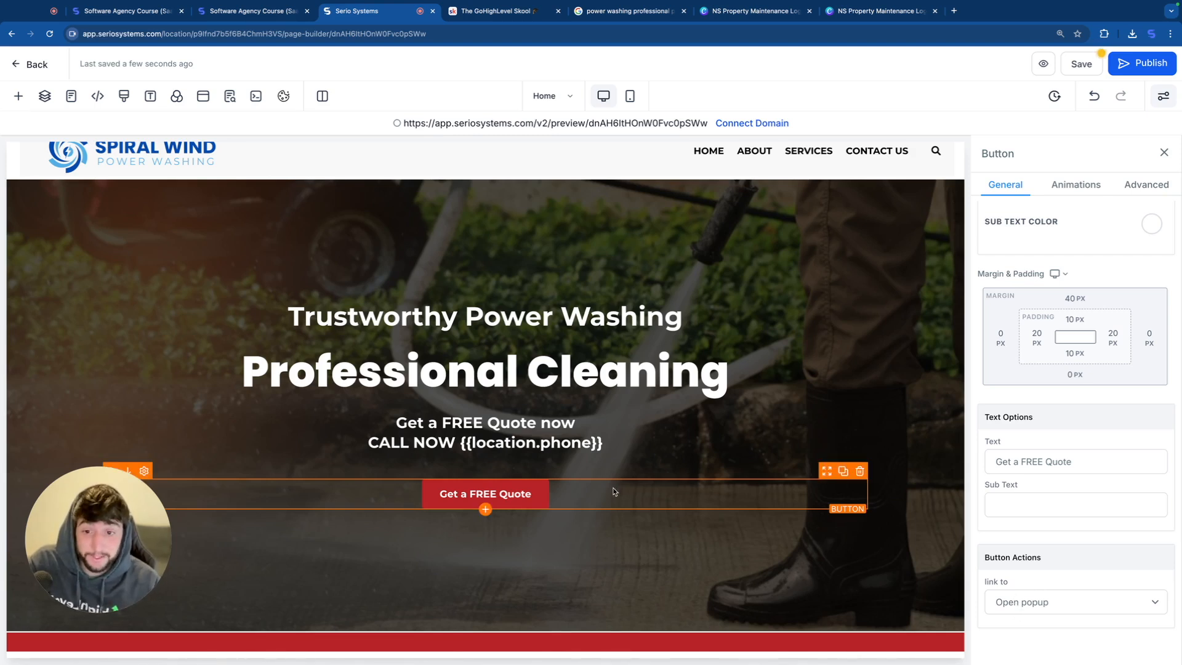
scroll(1103, 423, up, 5)
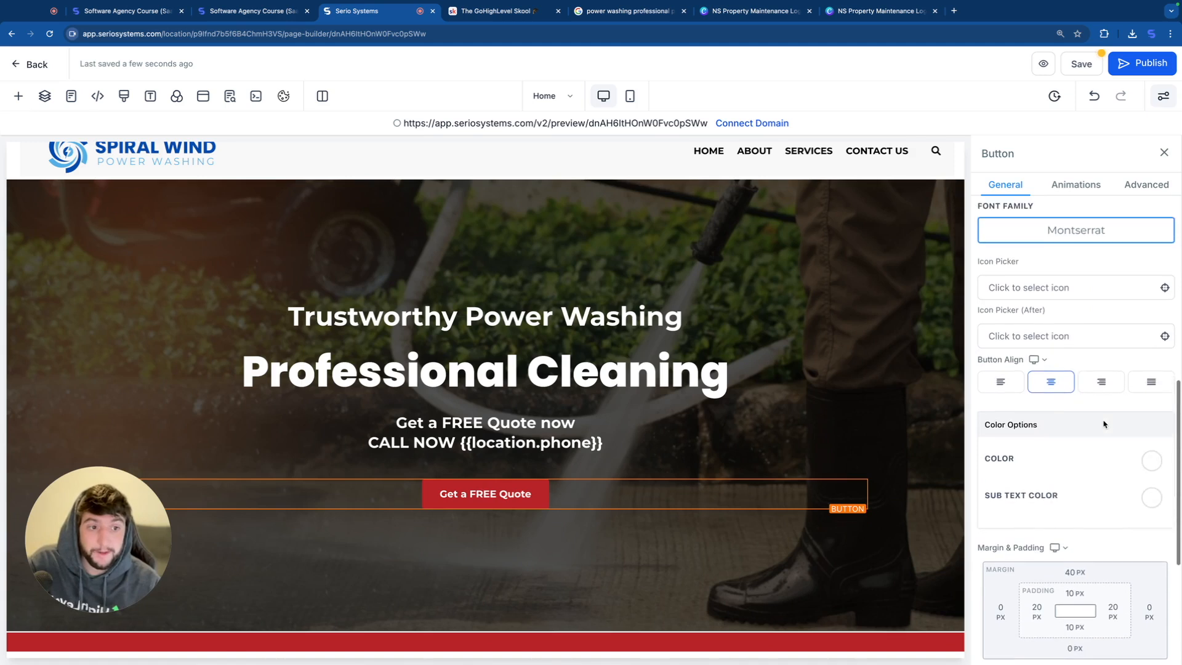
scroll(1103, 422, up, 7)
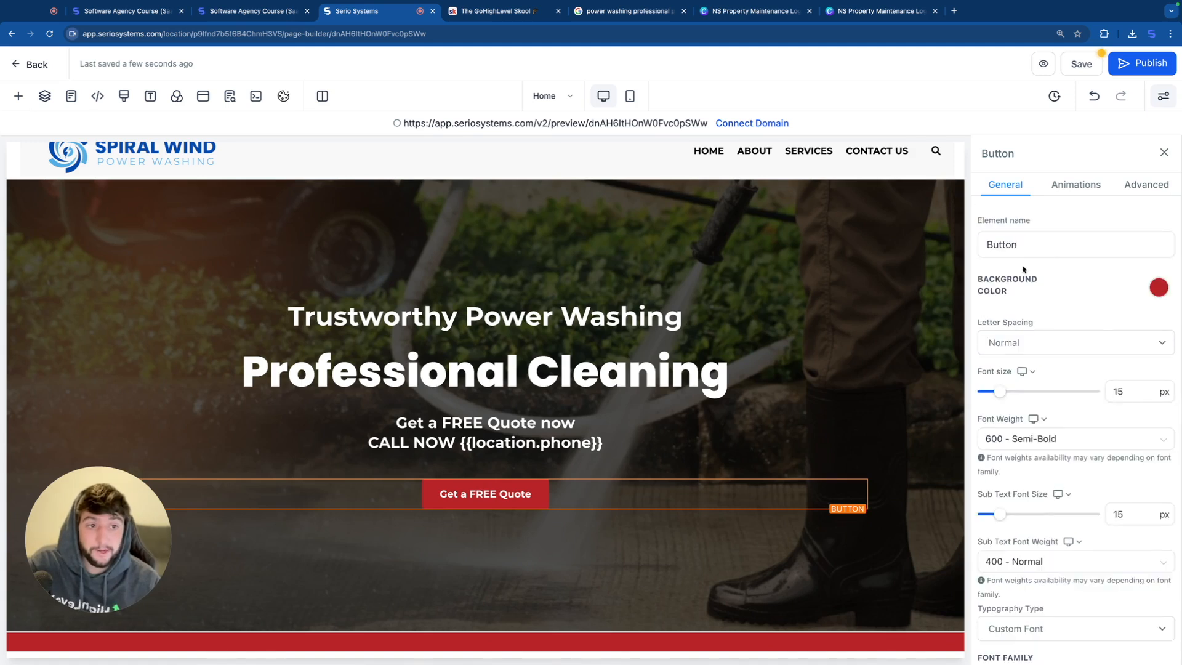
click(1157, 289)
click(984, 424)
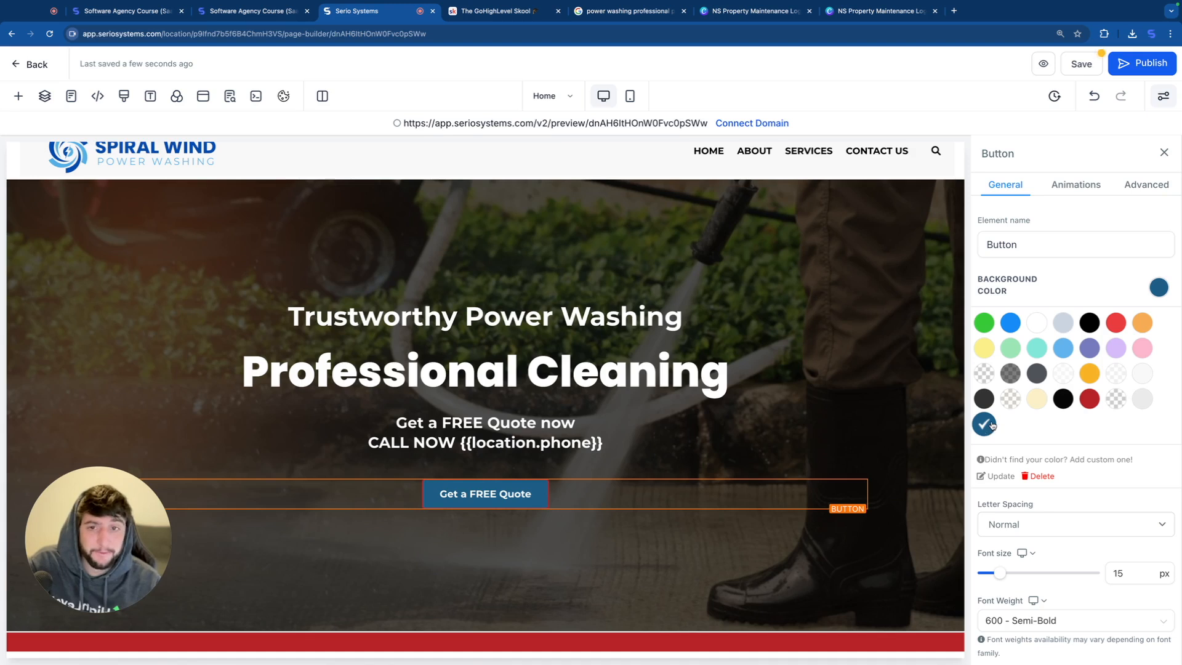
click(1011, 324)
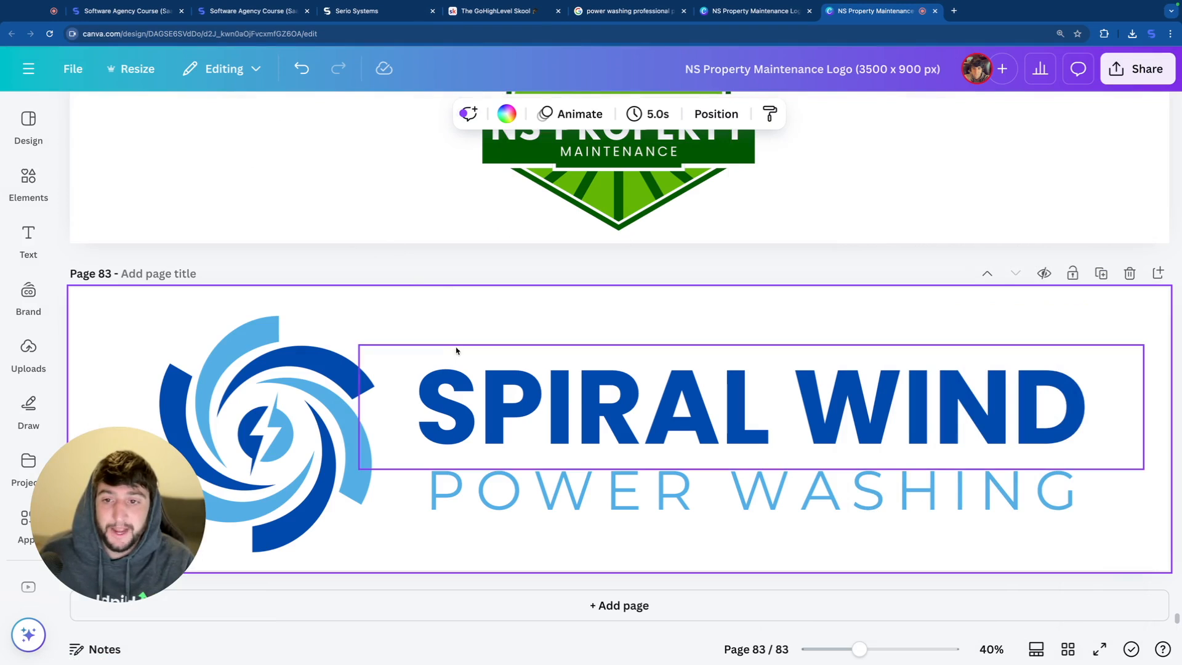
Step: Look up the logo icon's dark blue in Canva and apply it as custom background color #004aad to the hero quote button
click(320, 348)
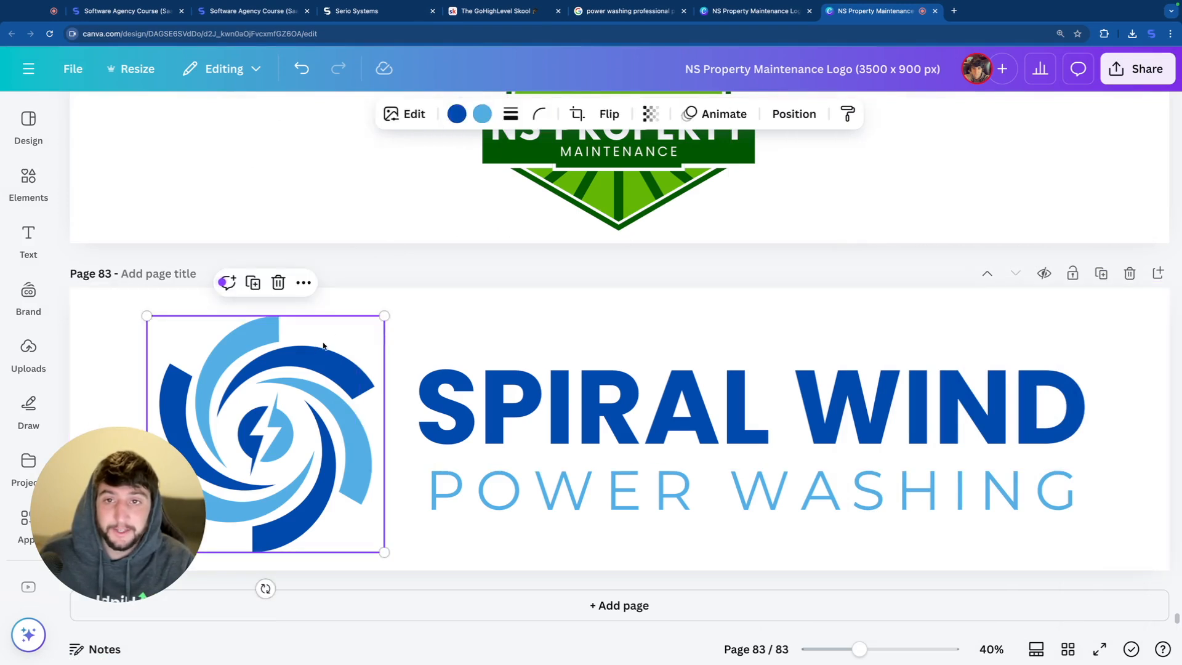
click(459, 117)
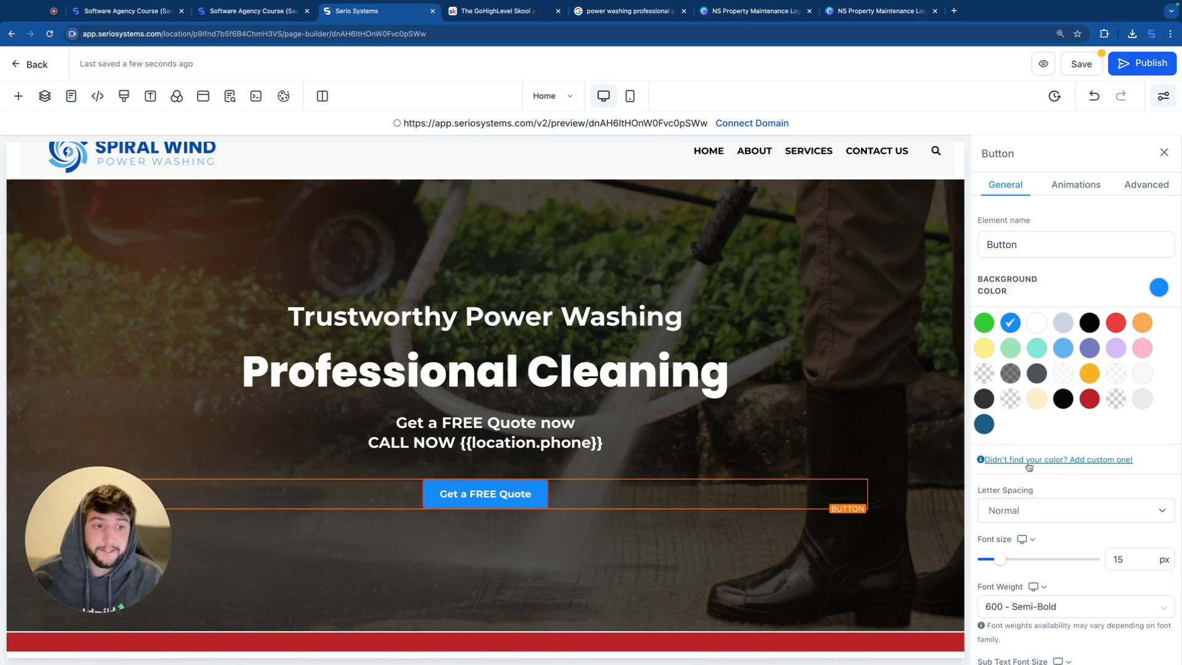
click(1034, 462)
drag(1025, 507, 998, 506)
text(4aad)
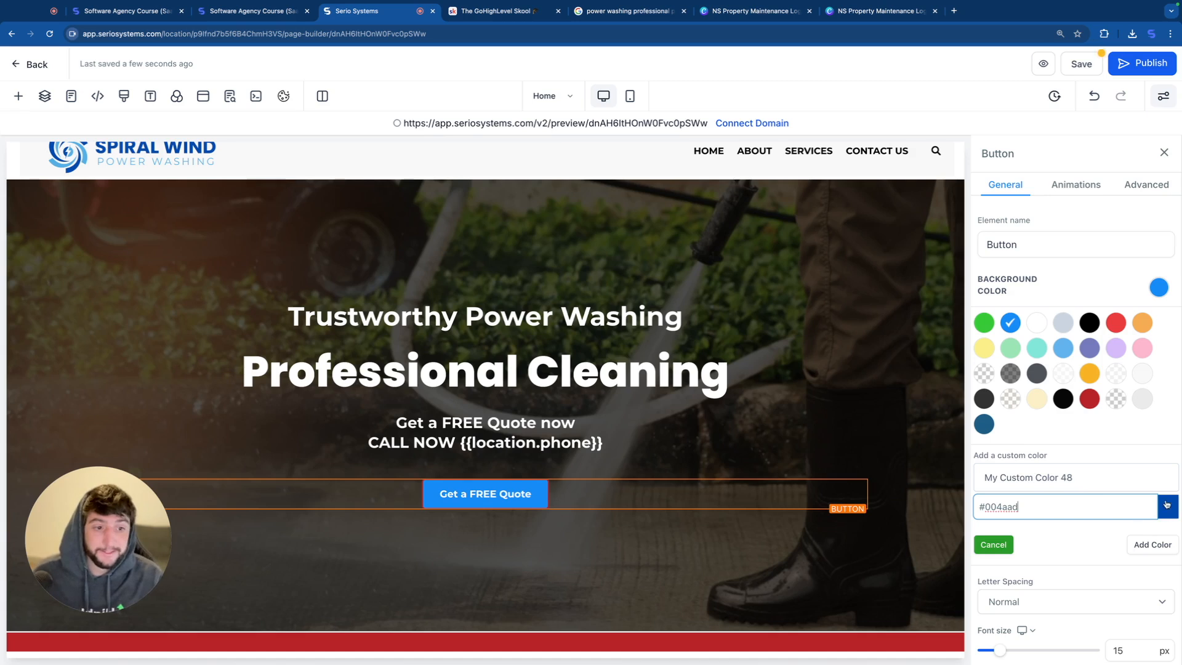
click(1142, 547)
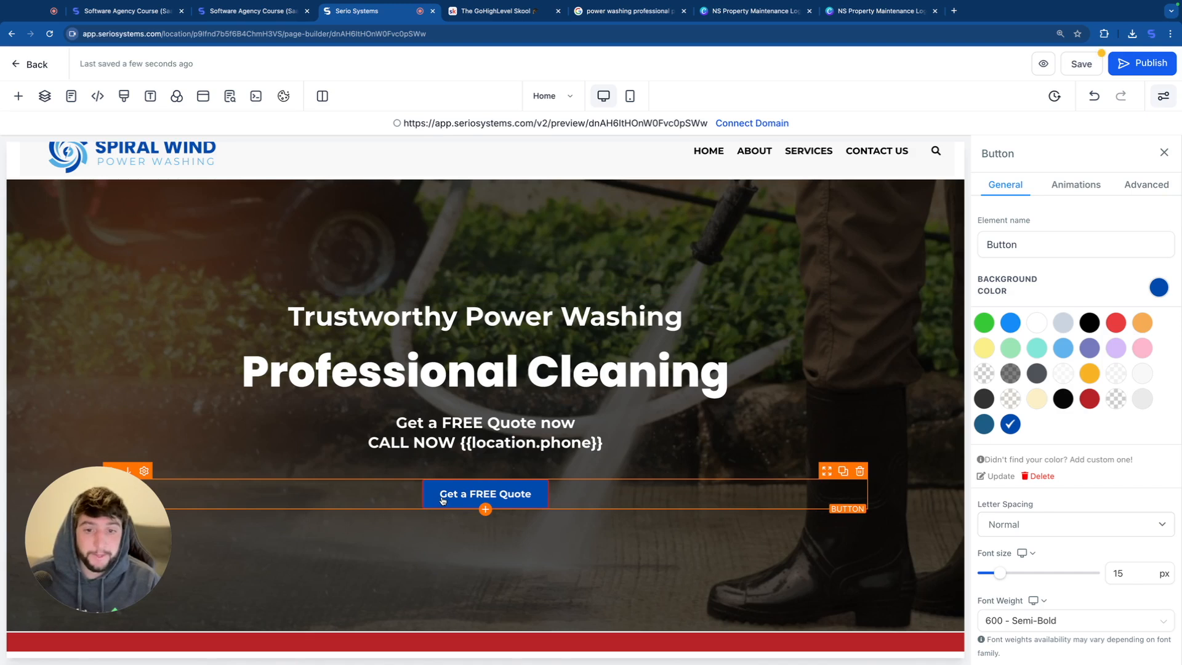
Step: Set the hero quote button's border color to the custom dark blue #004aad and its border radius to 10px
click(1148, 184)
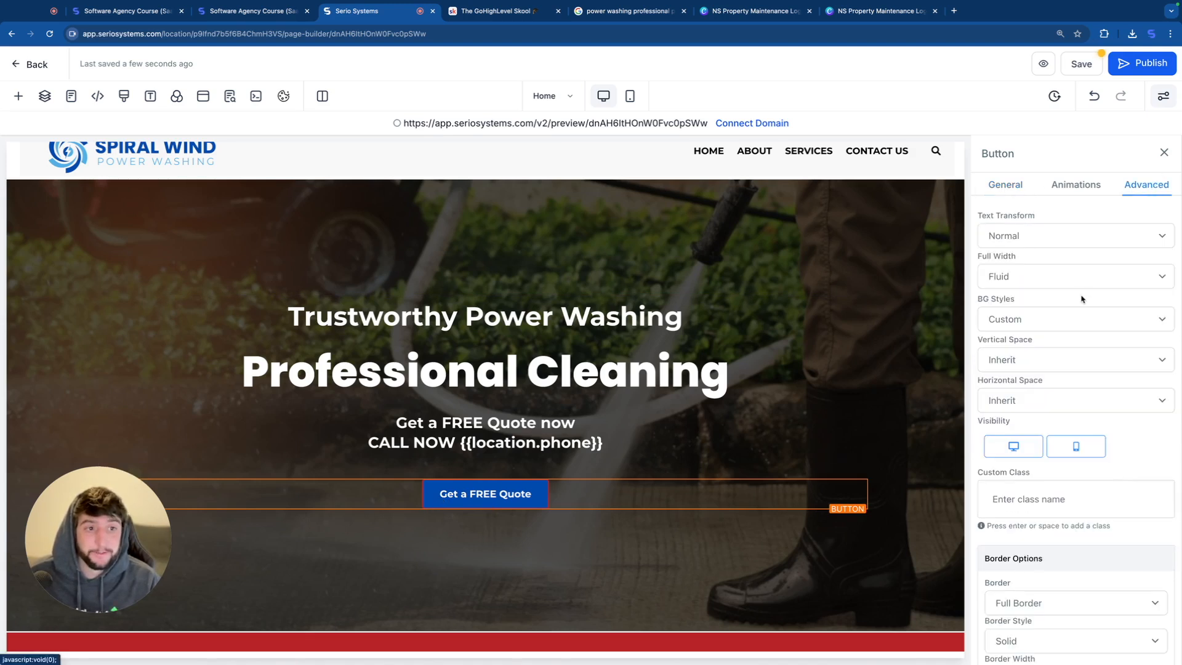
scroll(1082, 299, down, 4)
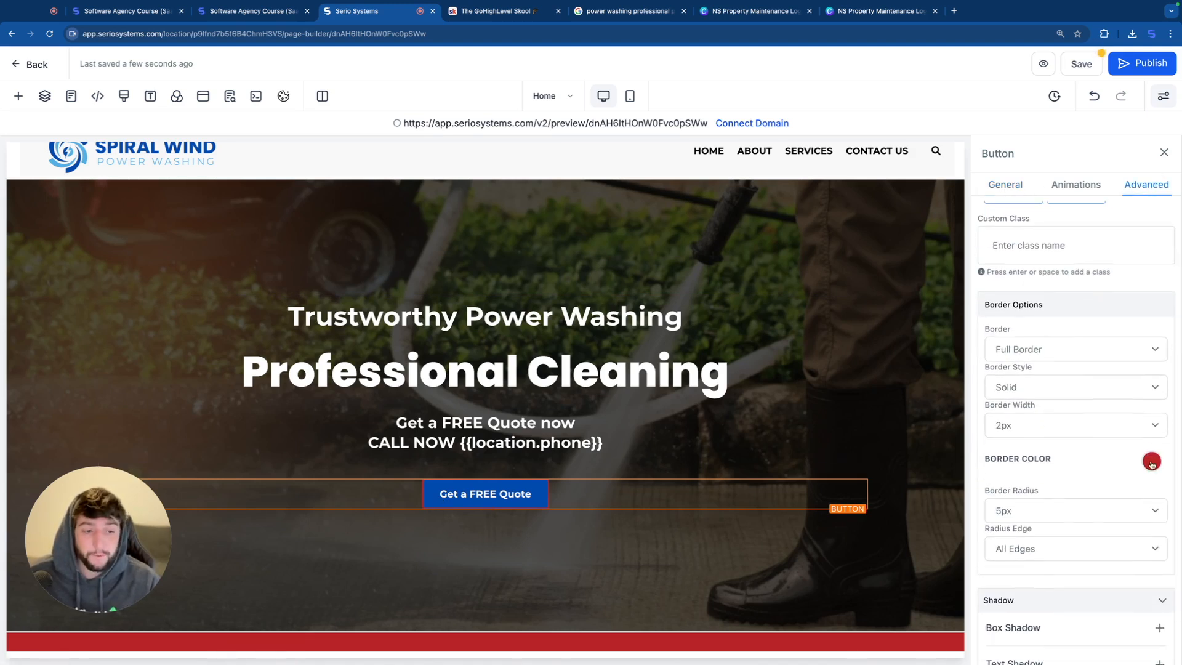
click(1152, 463)
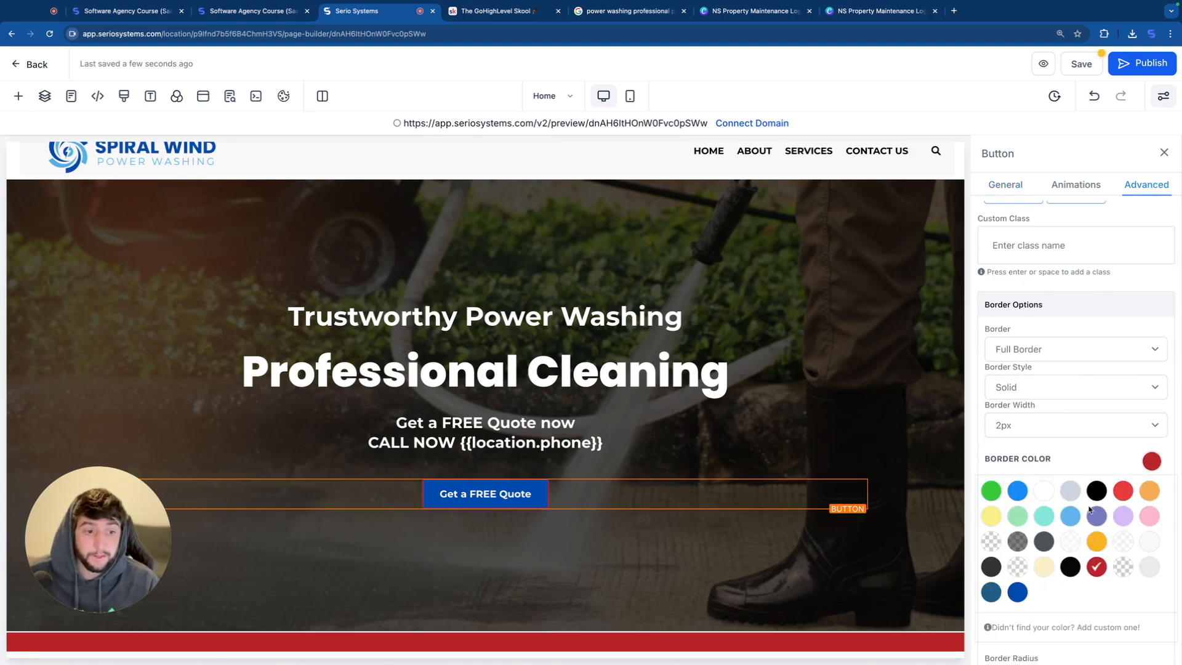
click(1019, 593)
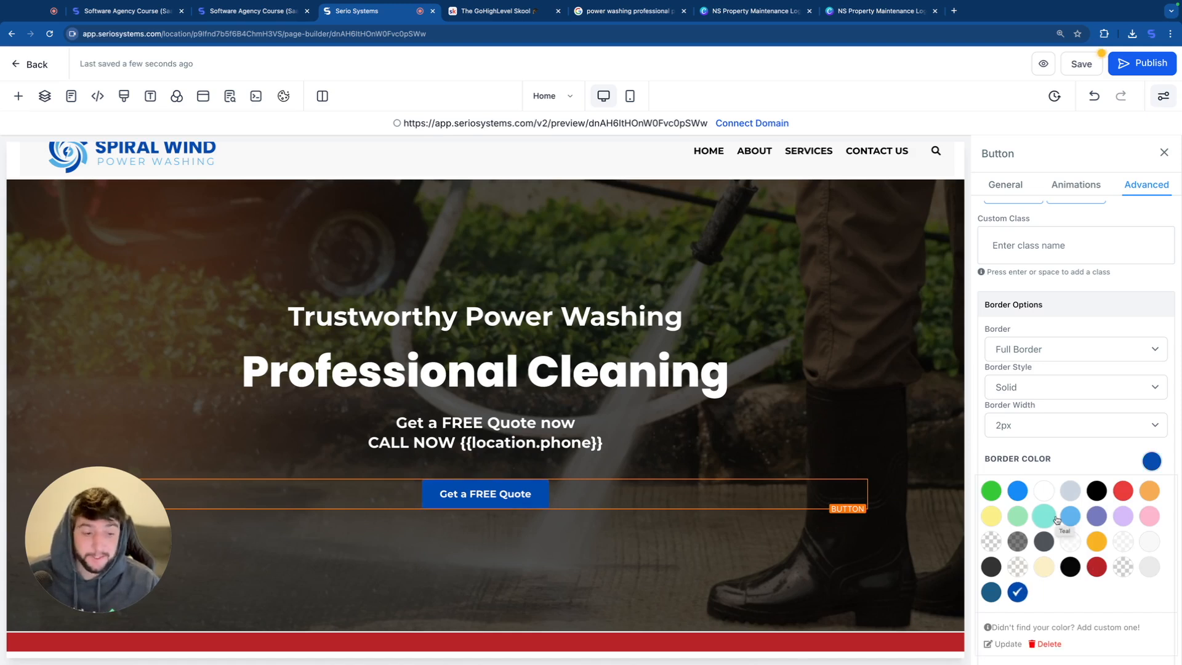
scroll(1082, 462, down, 3)
scroll(1082, 462, down, 1)
click(1048, 431)
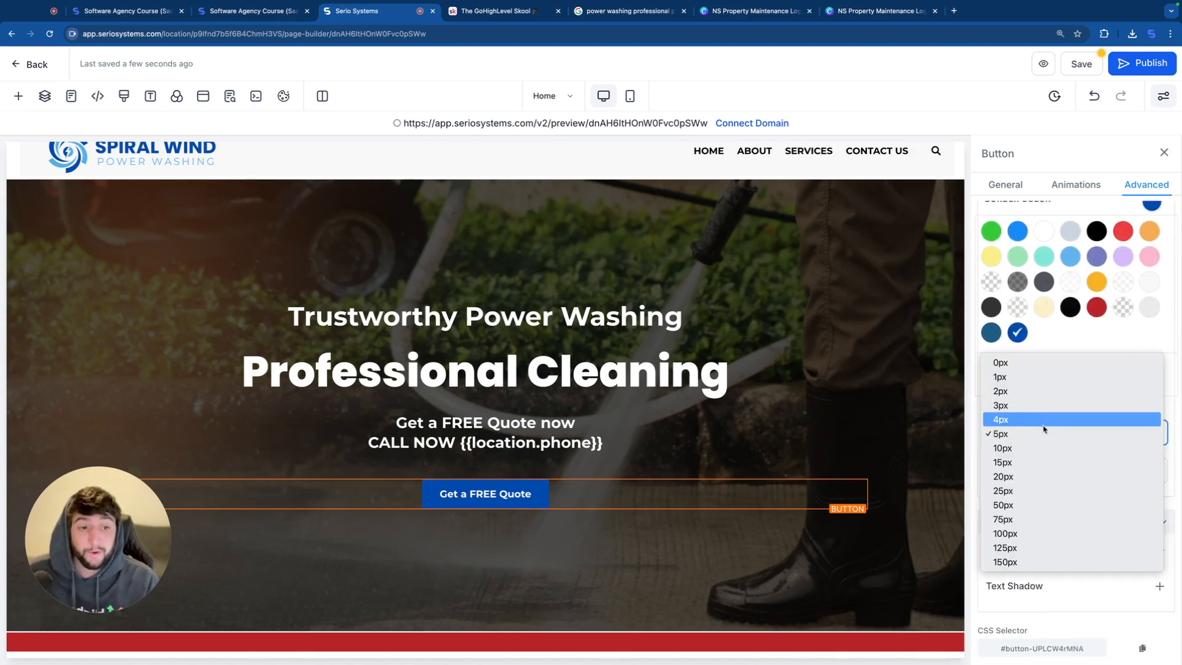
click(1016, 447)
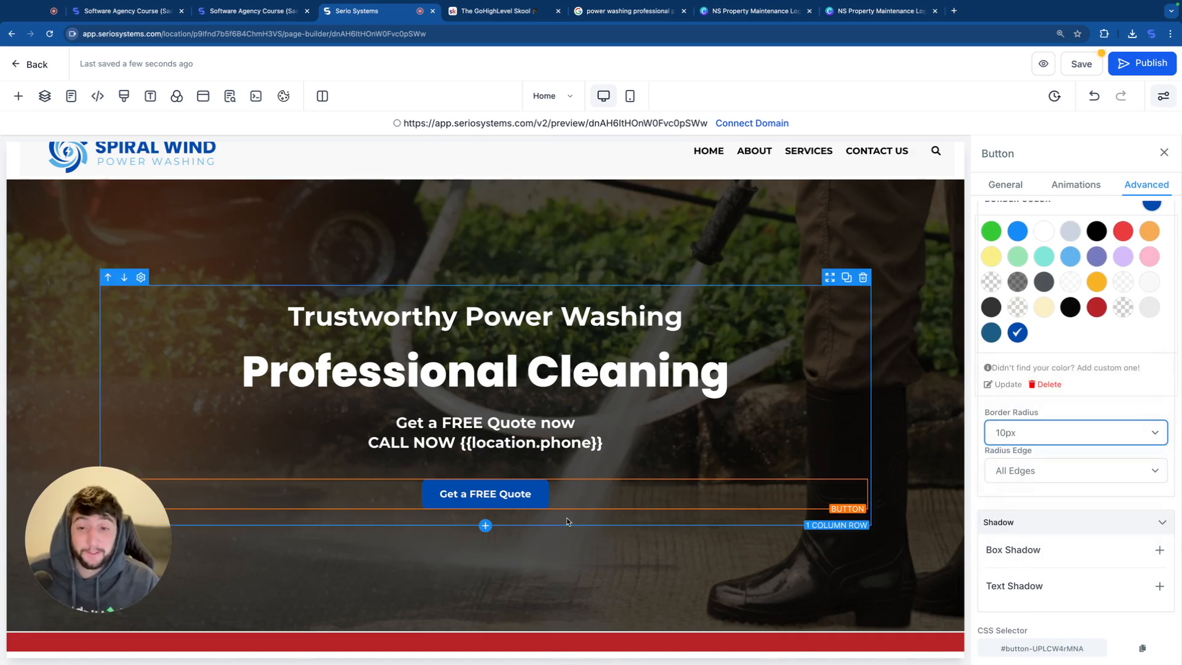
Step: Increase the hero quote button's font size to 20 px
scroll(554, 492, down, 1)
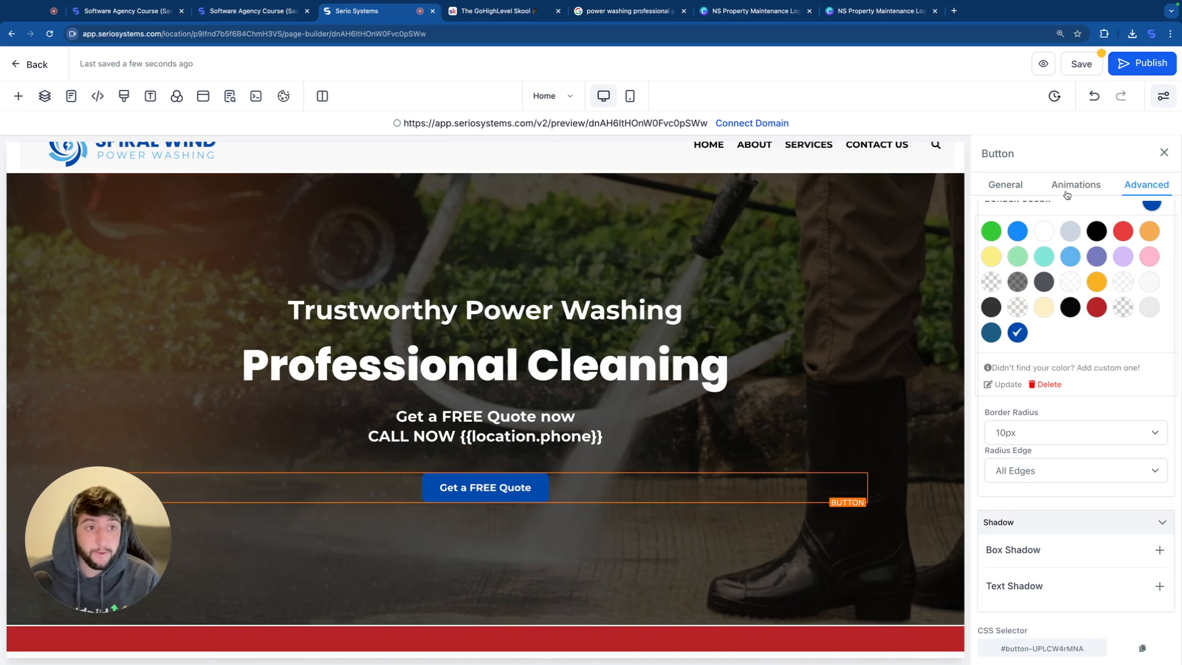
click(1005, 185)
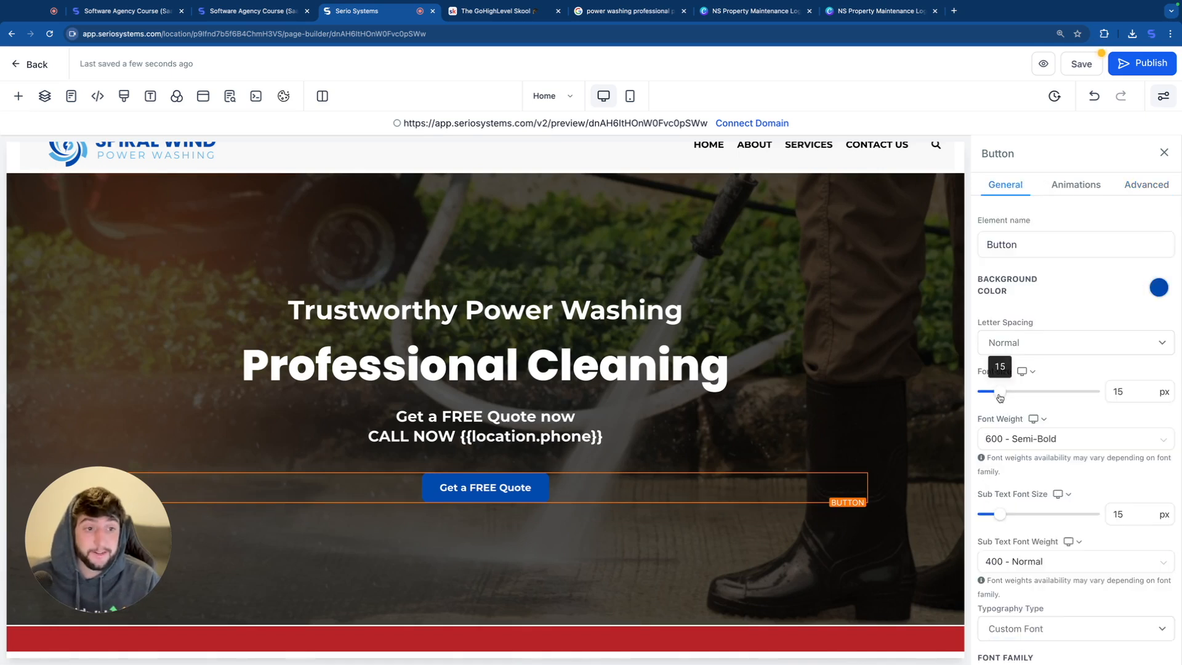
drag(1000, 398, 1007, 398)
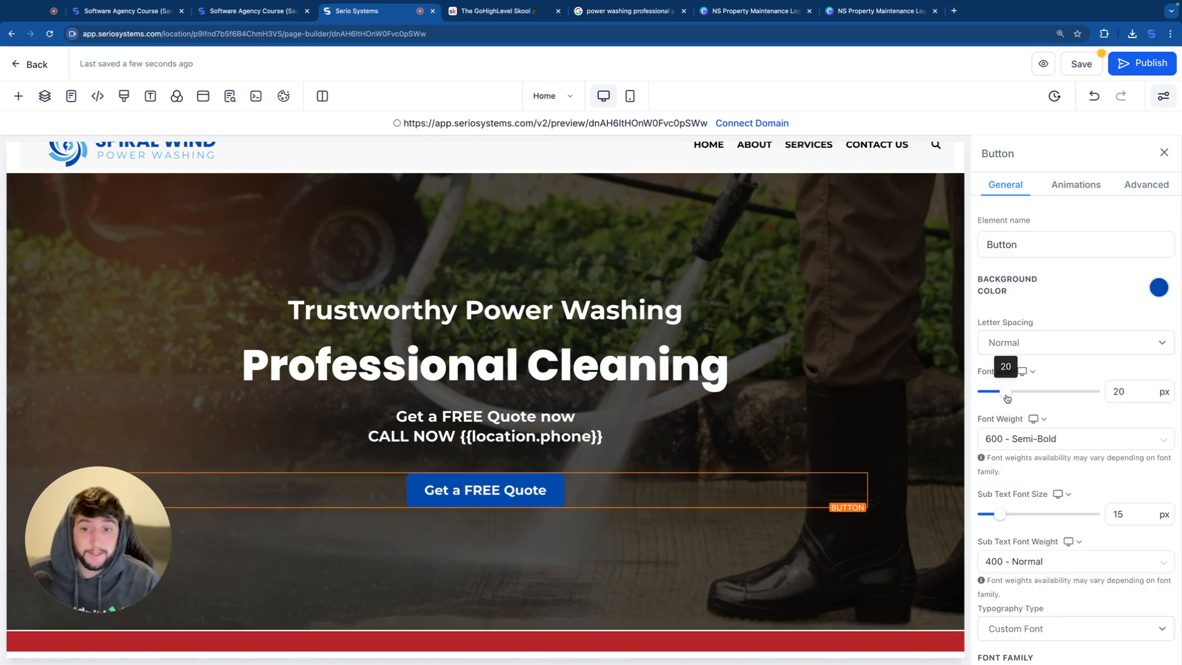
Step: Look up the logo's light blue in Canva, apply custom color #54afe6 to the red banner section's background, and save the page
scroll(577, 526, down, 3)
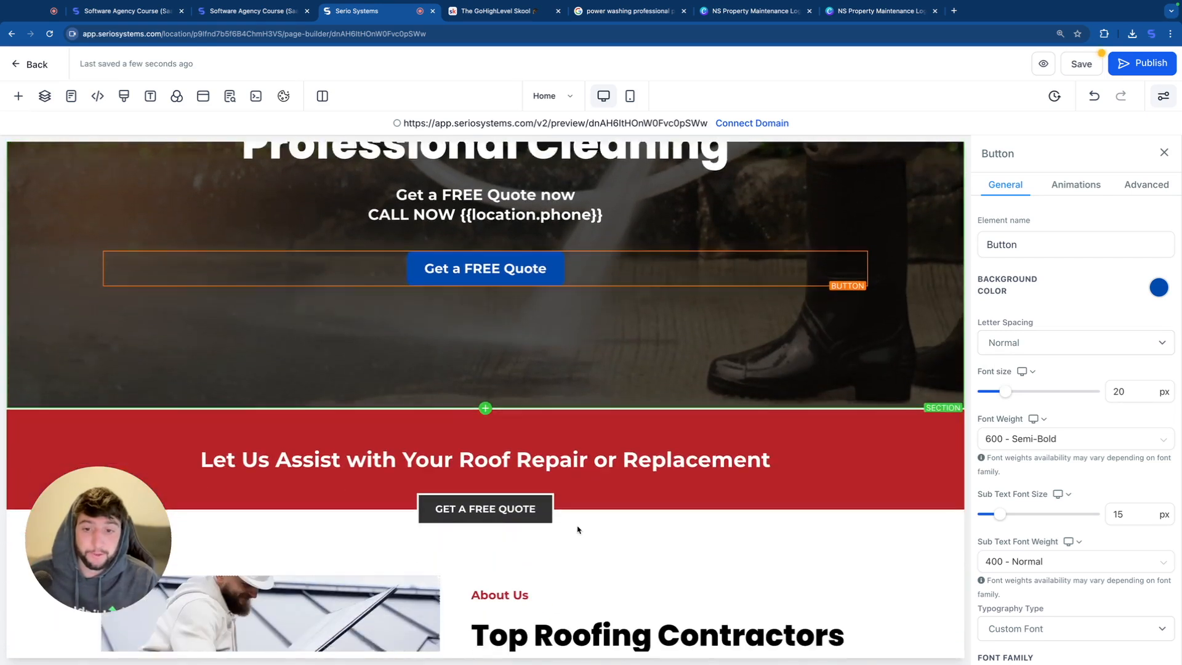
scroll(577, 529, down, 1)
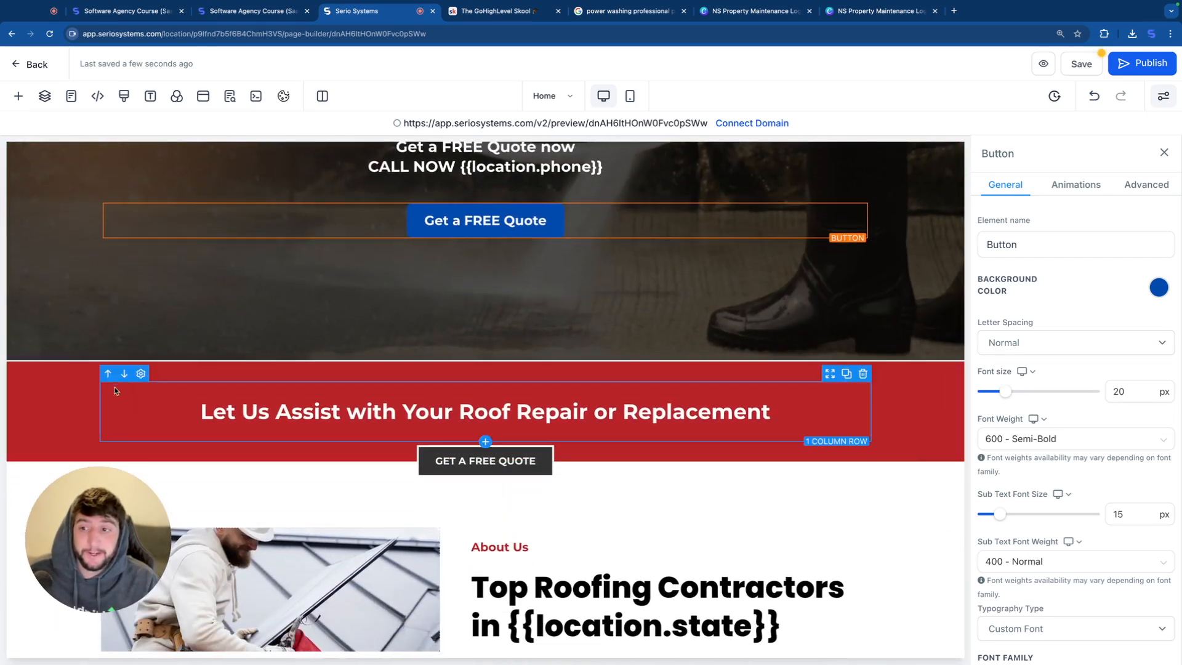
click(249, 370)
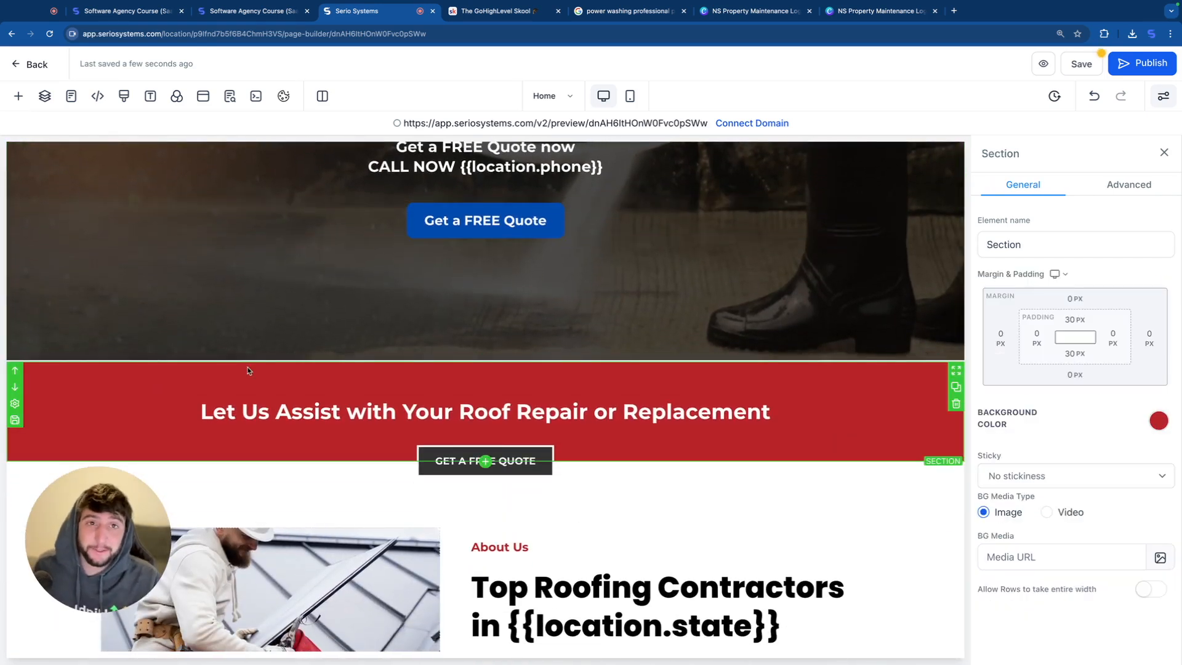
click(871, 12)
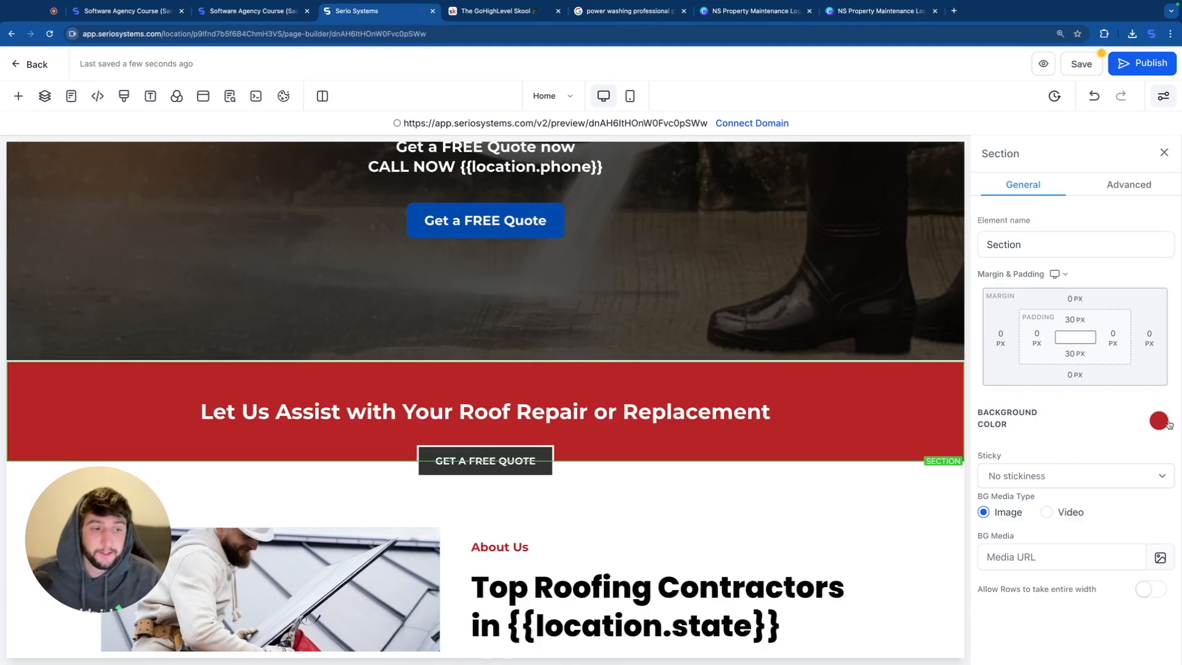
click(1159, 421)
click(1020, 593)
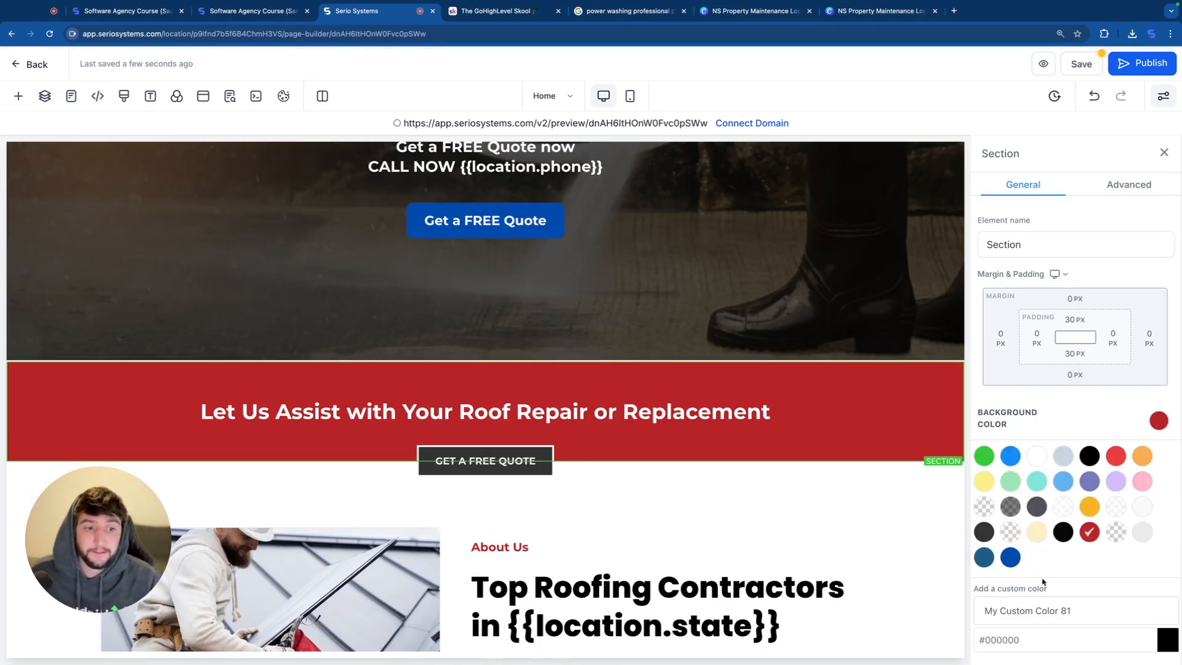
scroll(1042, 585, down, 2)
text(54afe6)
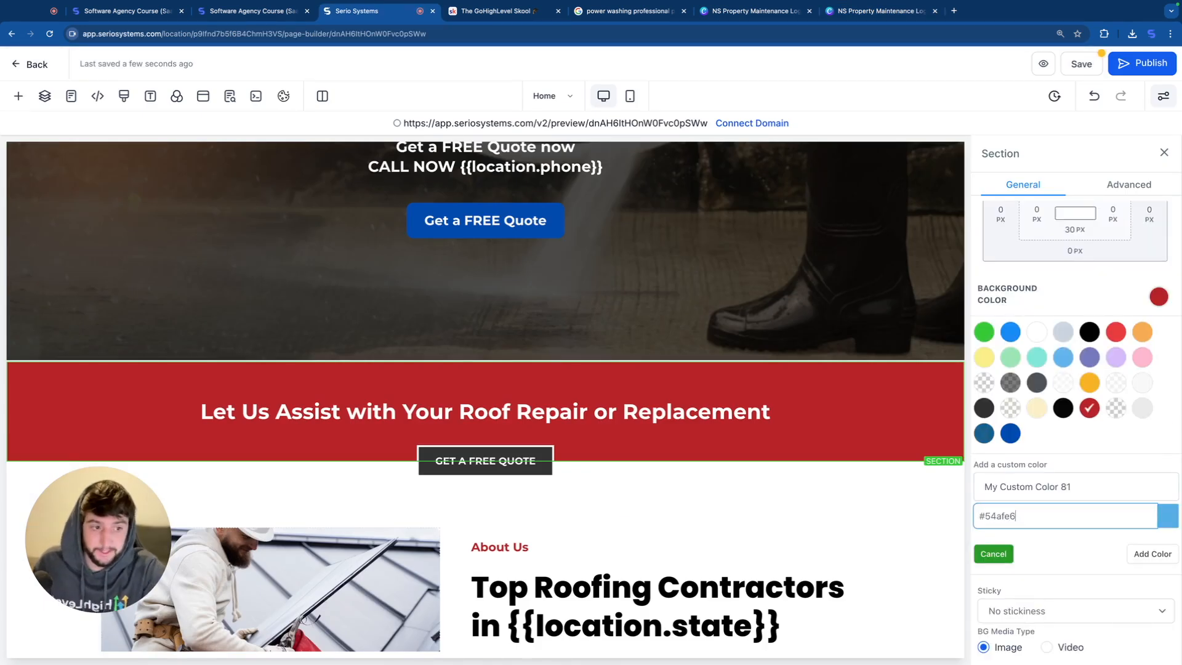
click(1140, 555)
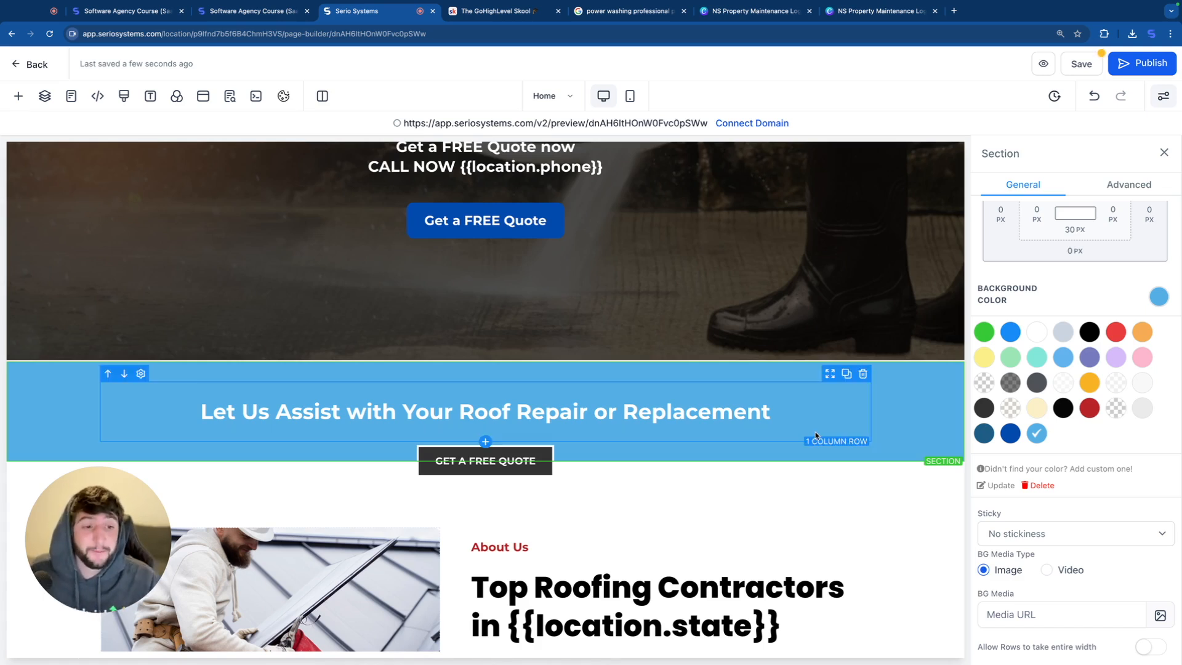
click(1077, 66)
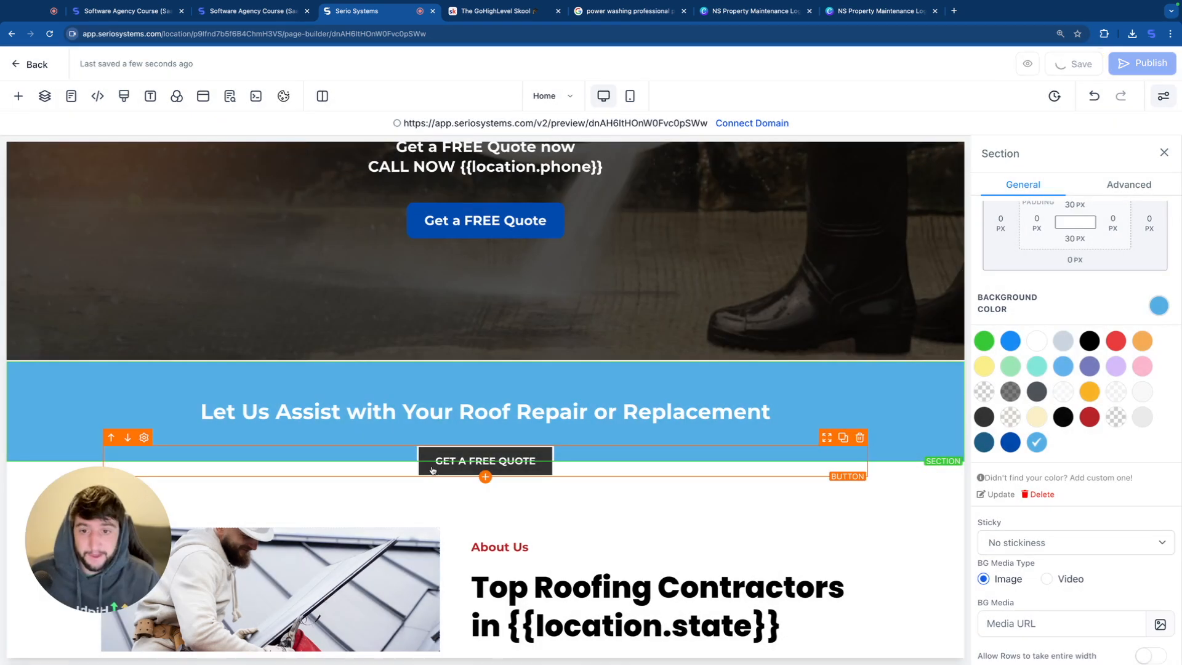
Step: Set the background color of the banner's "GET A FREE QUOTE" button to the custom dark blue #004aad
click(431, 469)
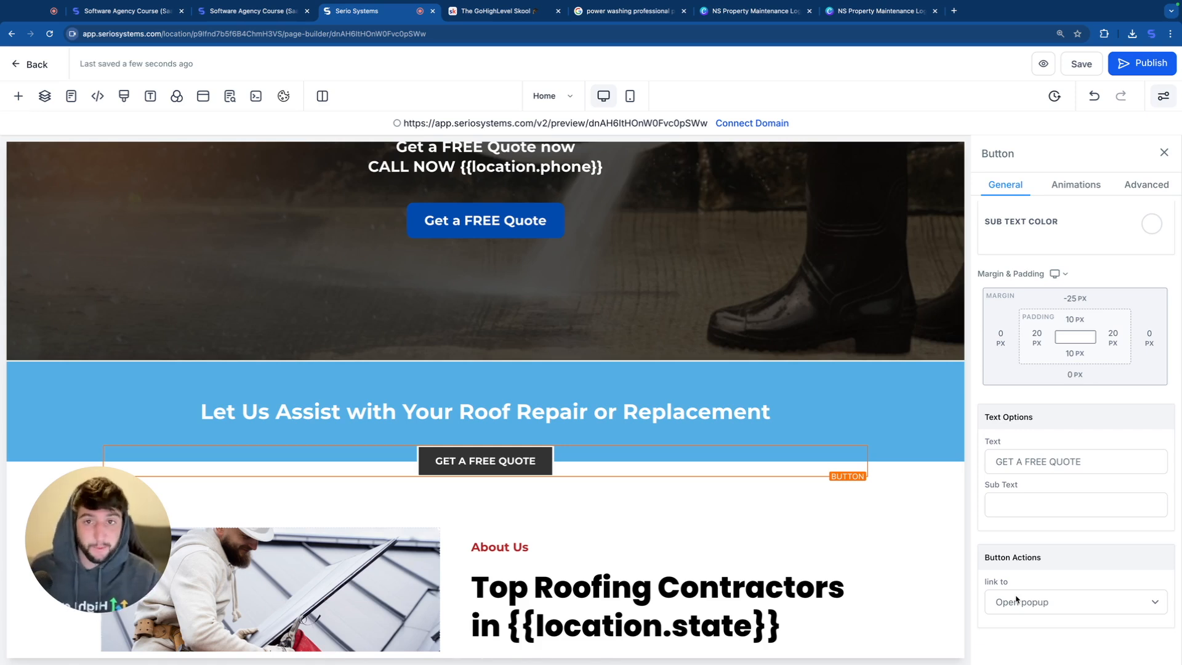
scroll(1047, 487, up, 15)
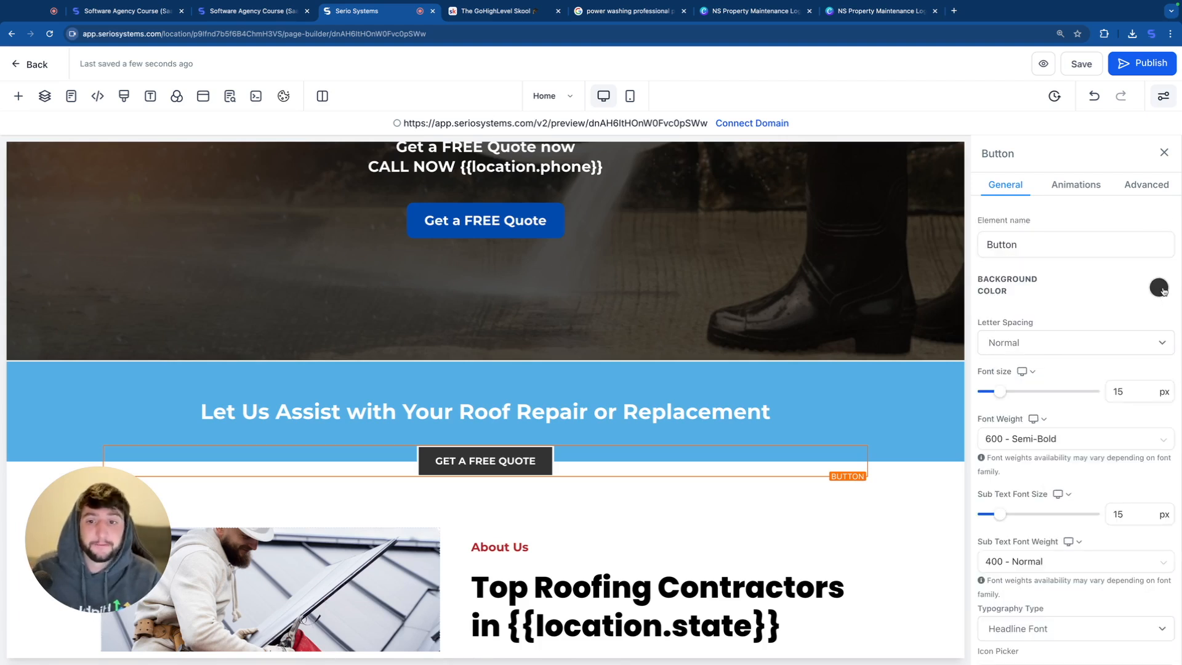
click(1163, 291)
click(1010, 424)
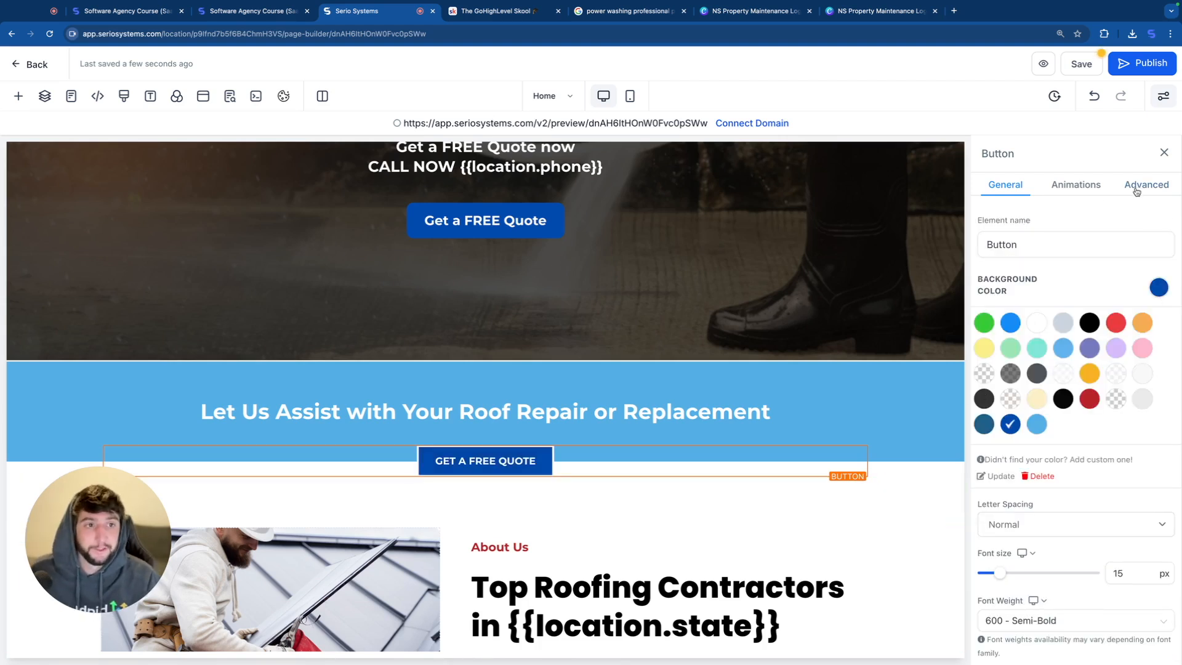
Step: Switch to the mobile view and review the logo header, hero section and banner layout
scroll(634, 390, up, 1)
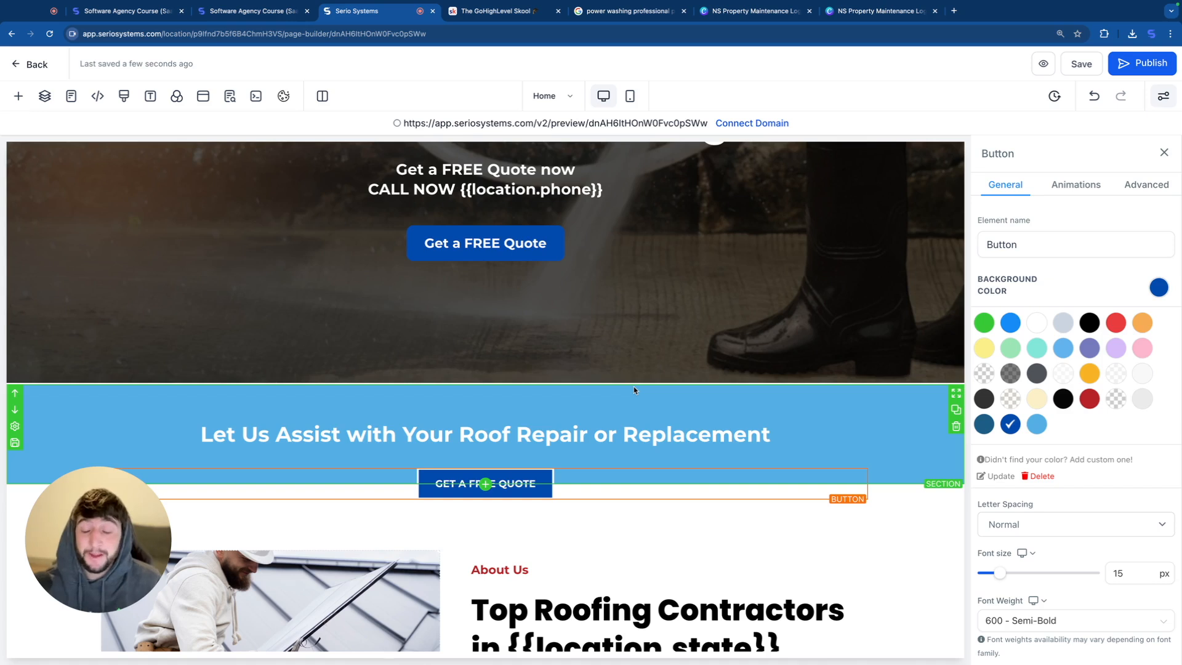
click(629, 95)
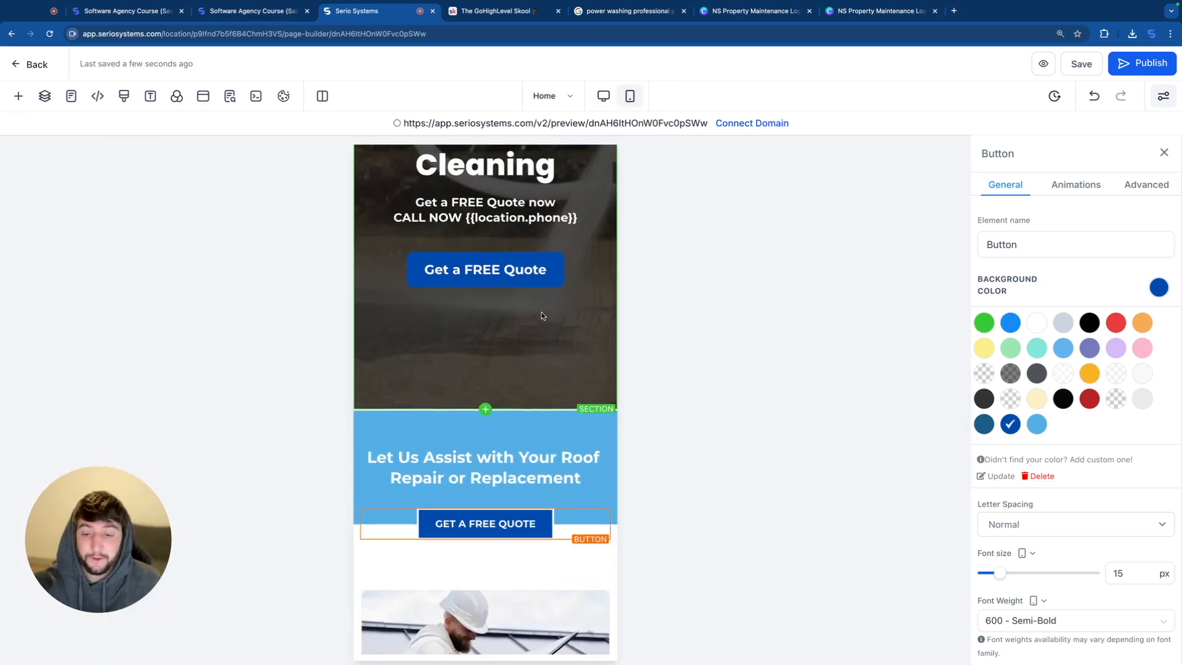
scroll(541, 312, up, 3)
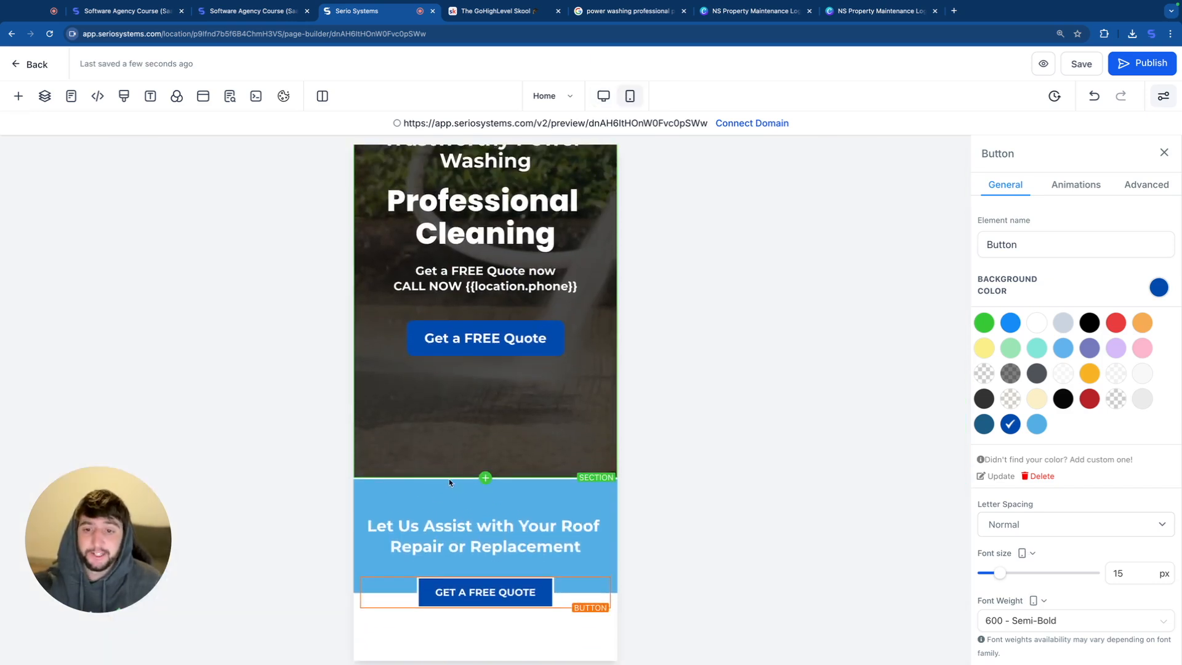
scroll(464, 295, up, 9)
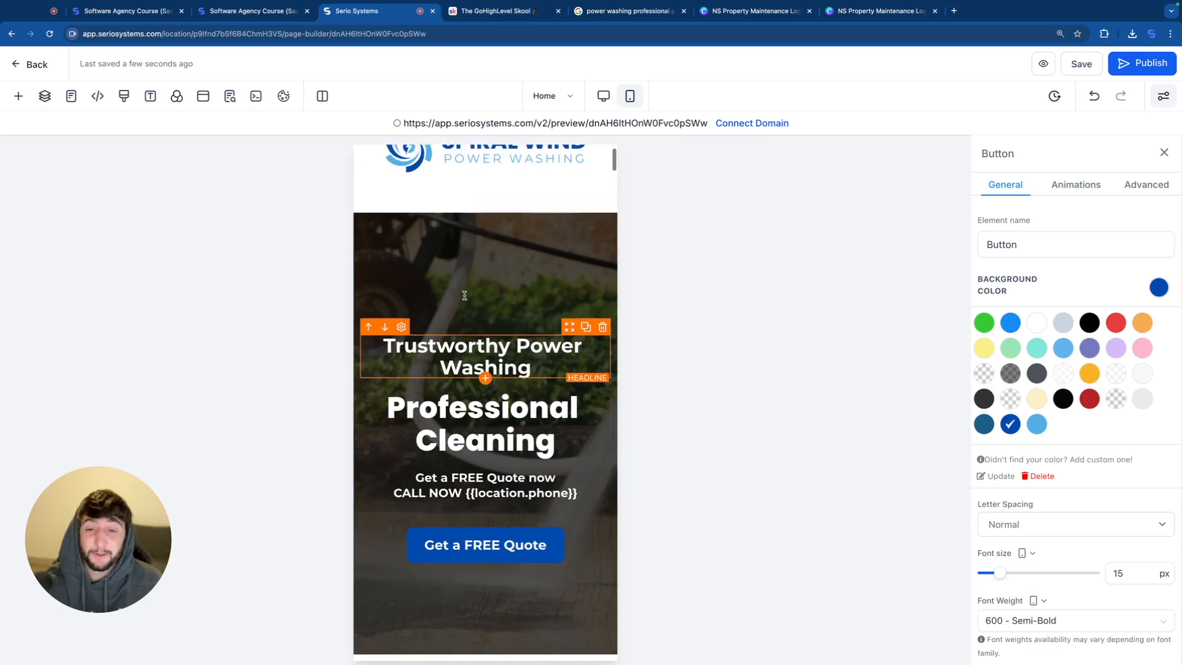
scroll(464, 295, up, 1)
scroll(486, 320, down, 1)
scroll(490, 313, up, 3)
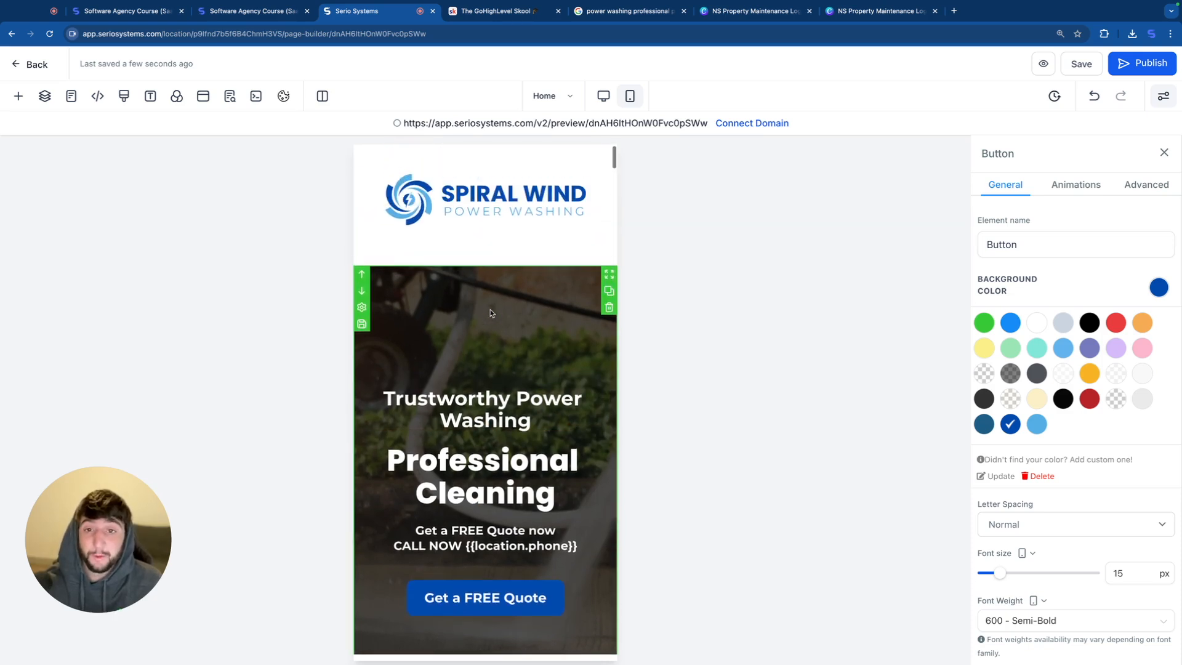
Step: Try the Fill 100% Width & Height and Fill 100% Width options on the mobile hero's background image, returning it to Full Center
scroll(490, 312, down, 3)
click(509, 223)
scroll(979, 493, down, 1)
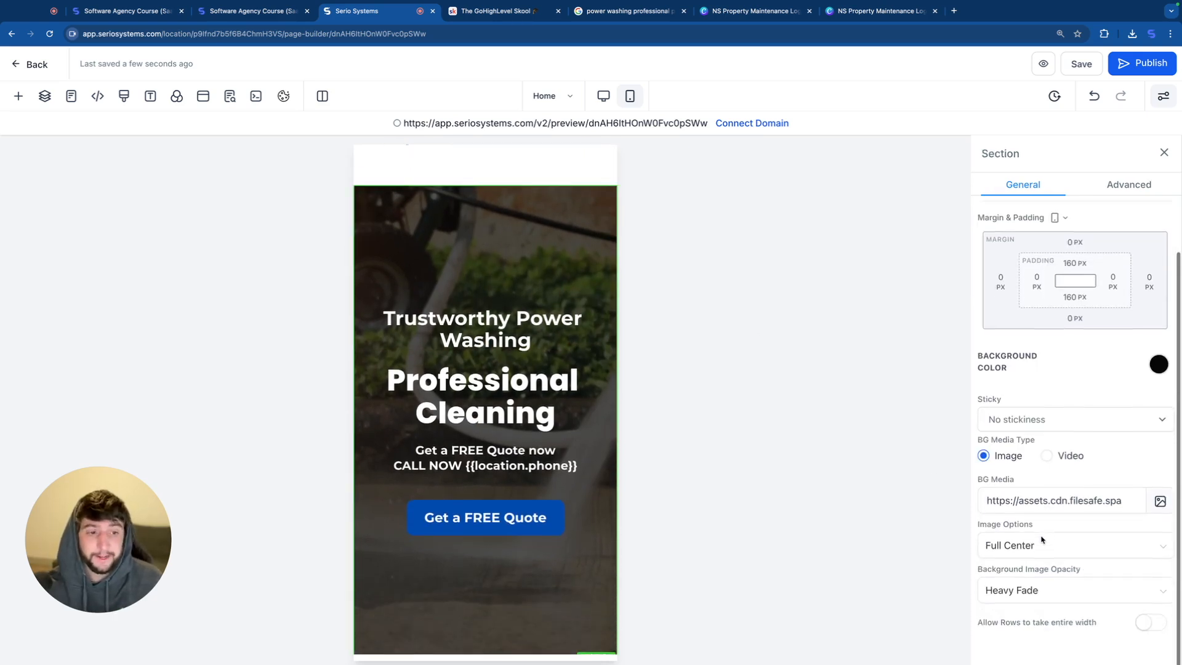
click(1070, 557)
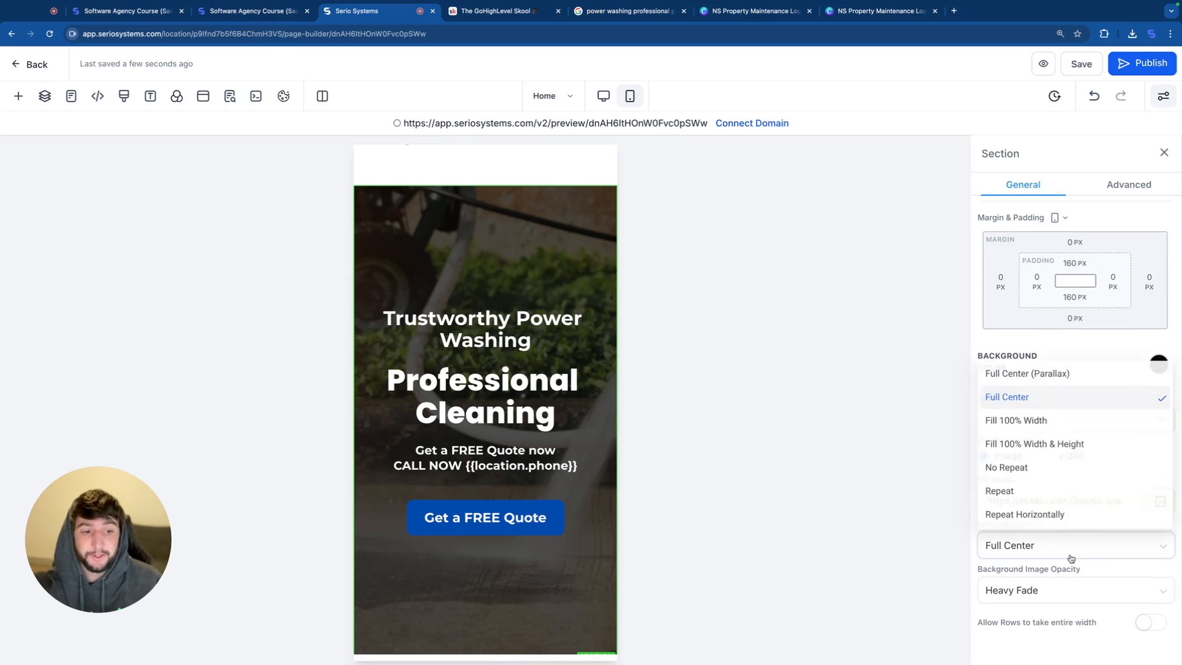
click(1037, 443)
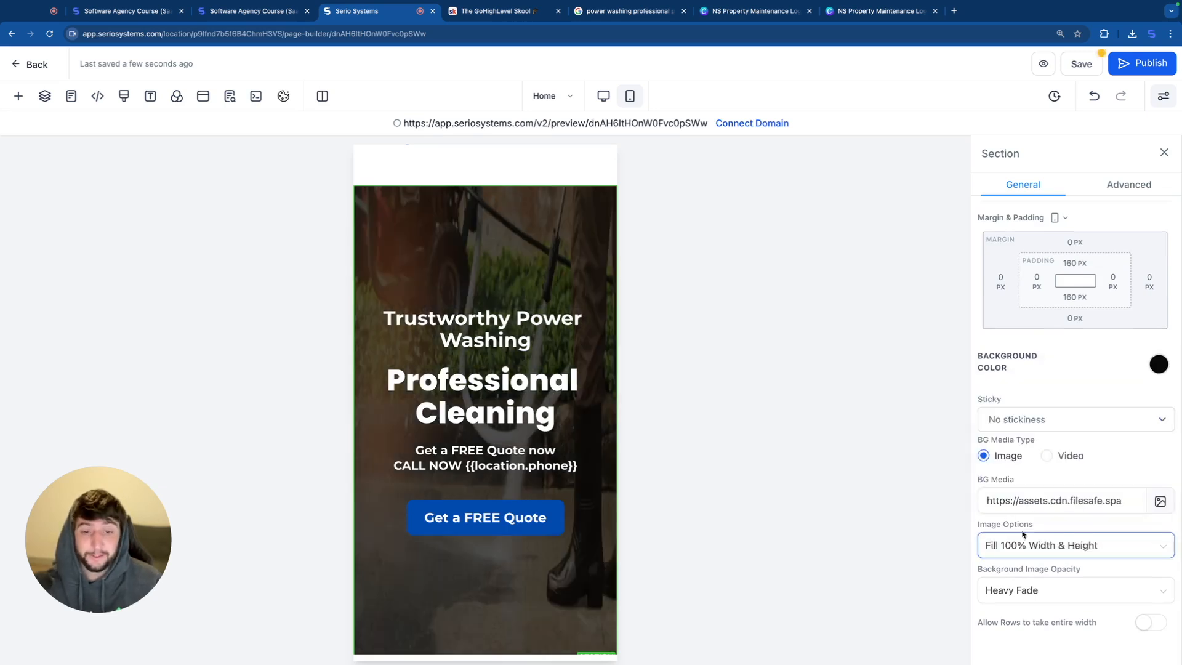
click(1053, 544)
click(1023, 418)
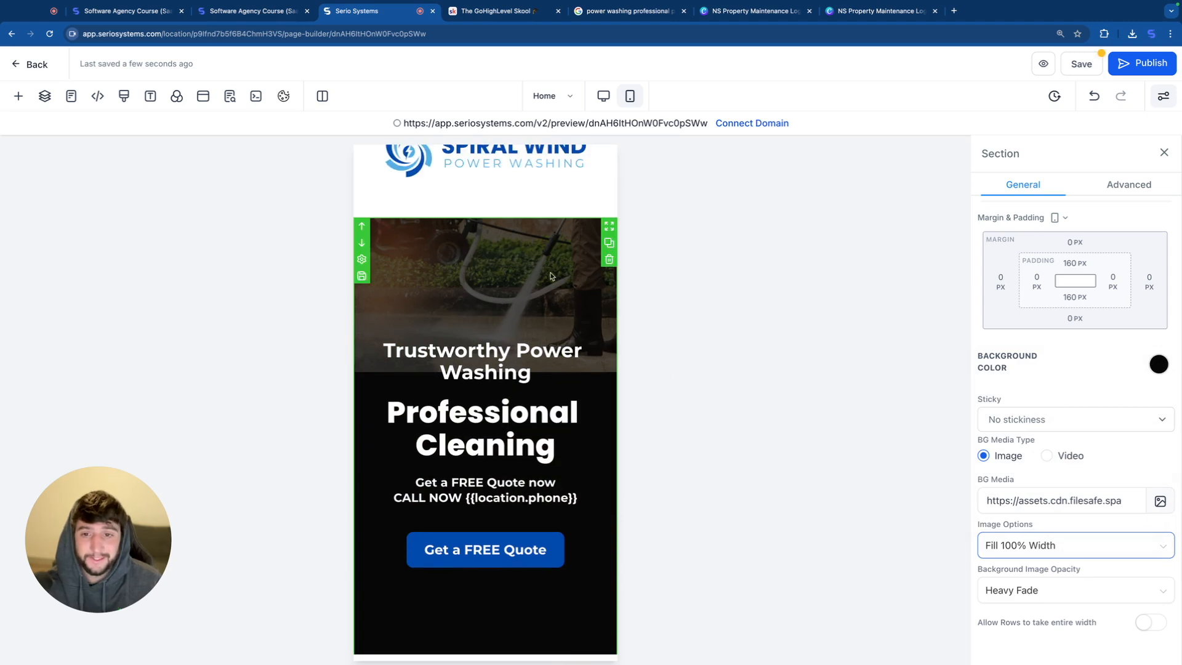
click(1053, 545)
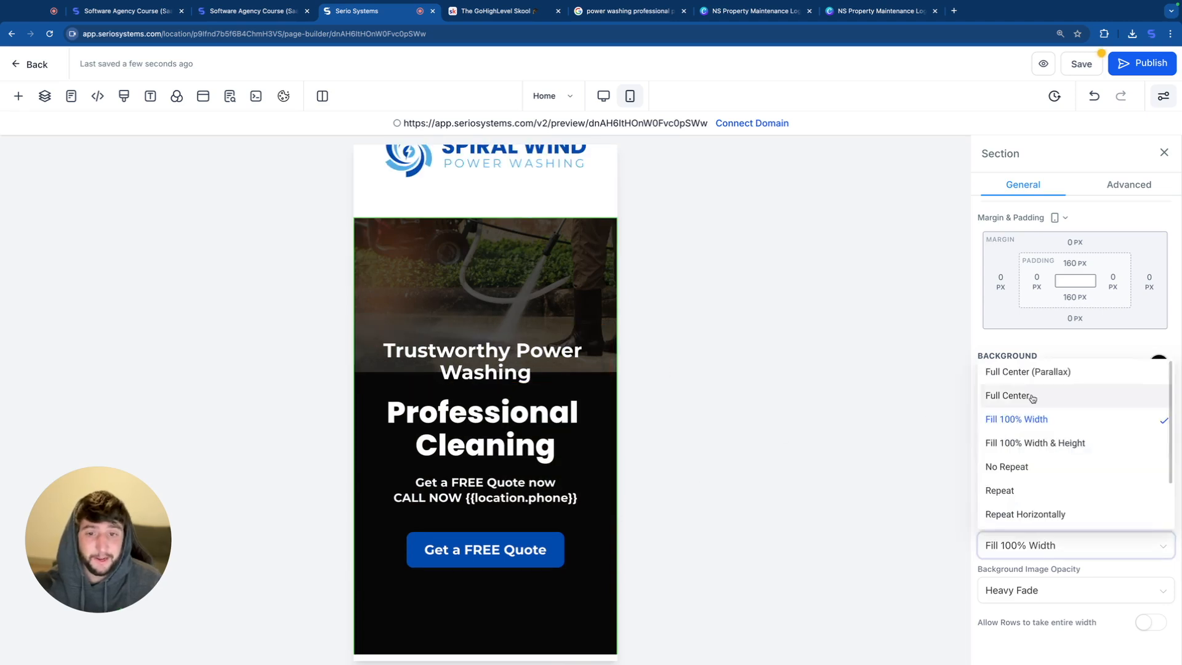
click(1029, 396)
scroll(508, 447, down, 1)
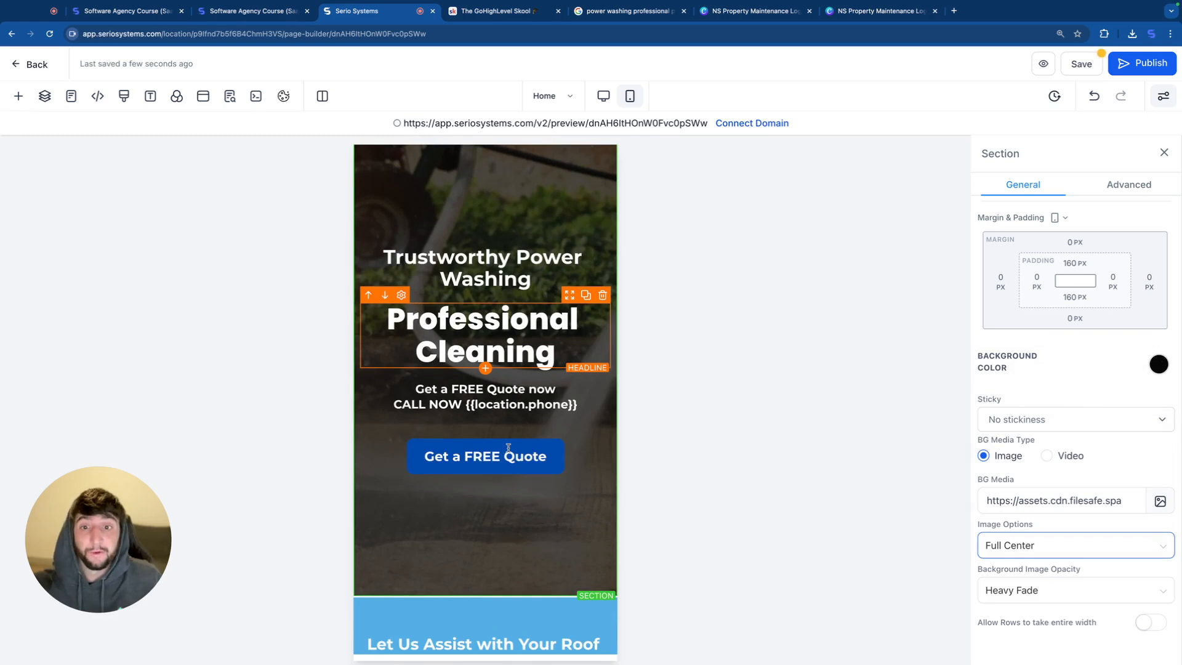
scroll(508, 448, up, 1)
Step: Duplicate the hero section in the desktop view, making the copy visible only on mobile and the original visible only on desktop
click(602, 99)
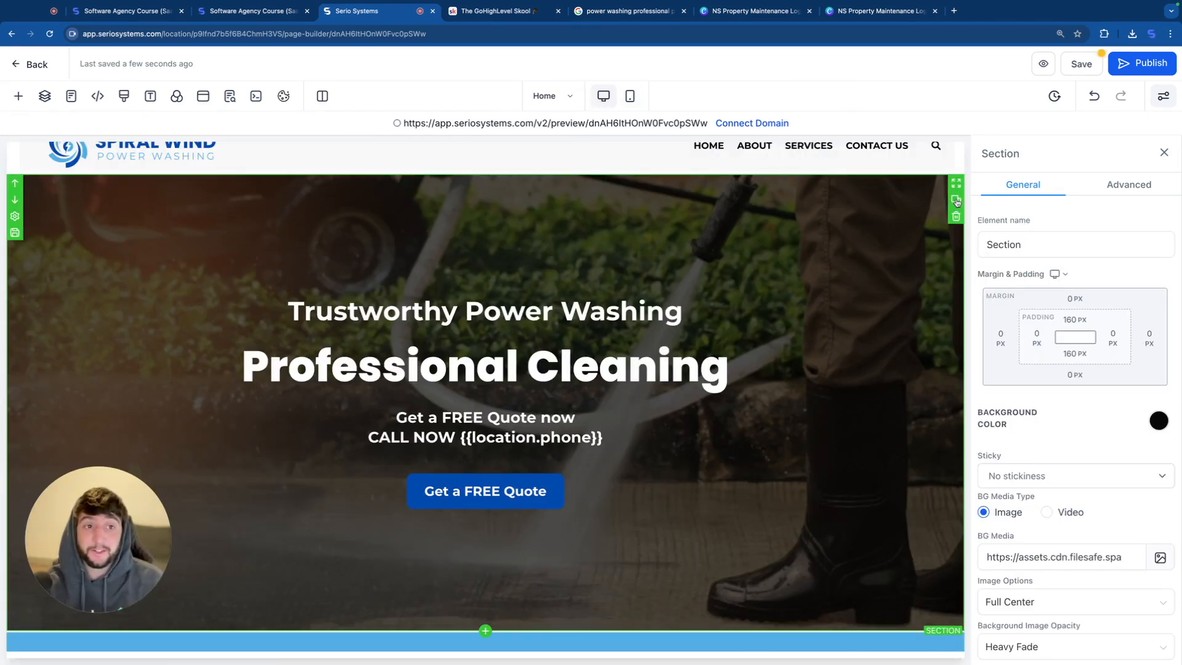
click(955, 200)
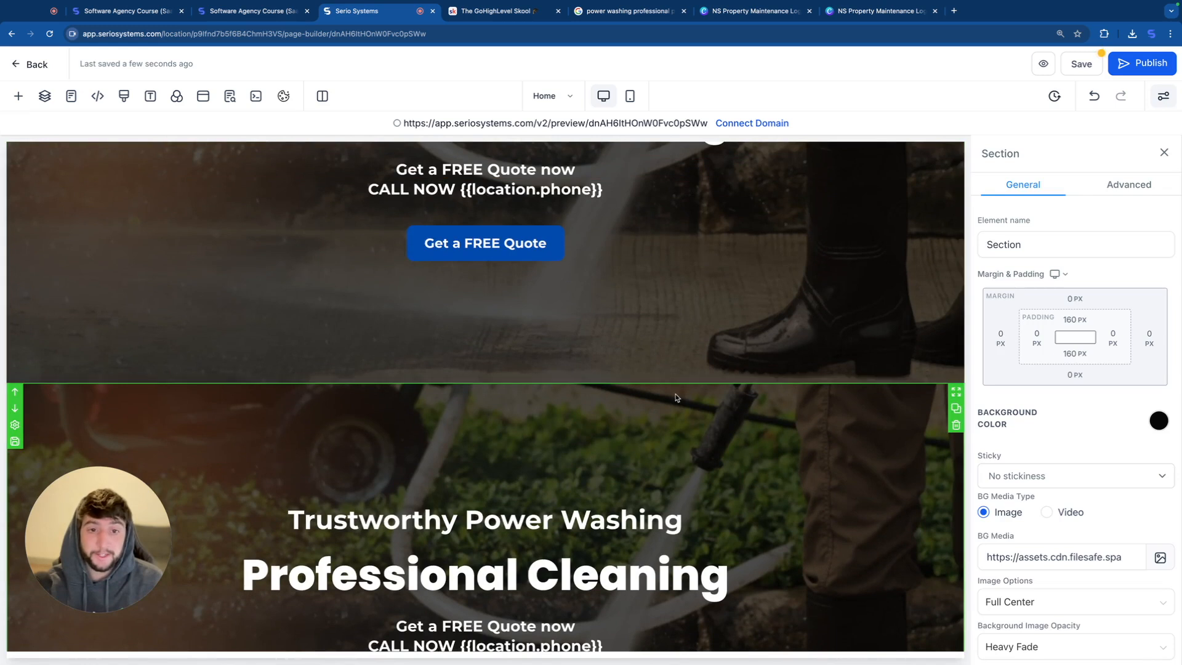
click(1117, 188)
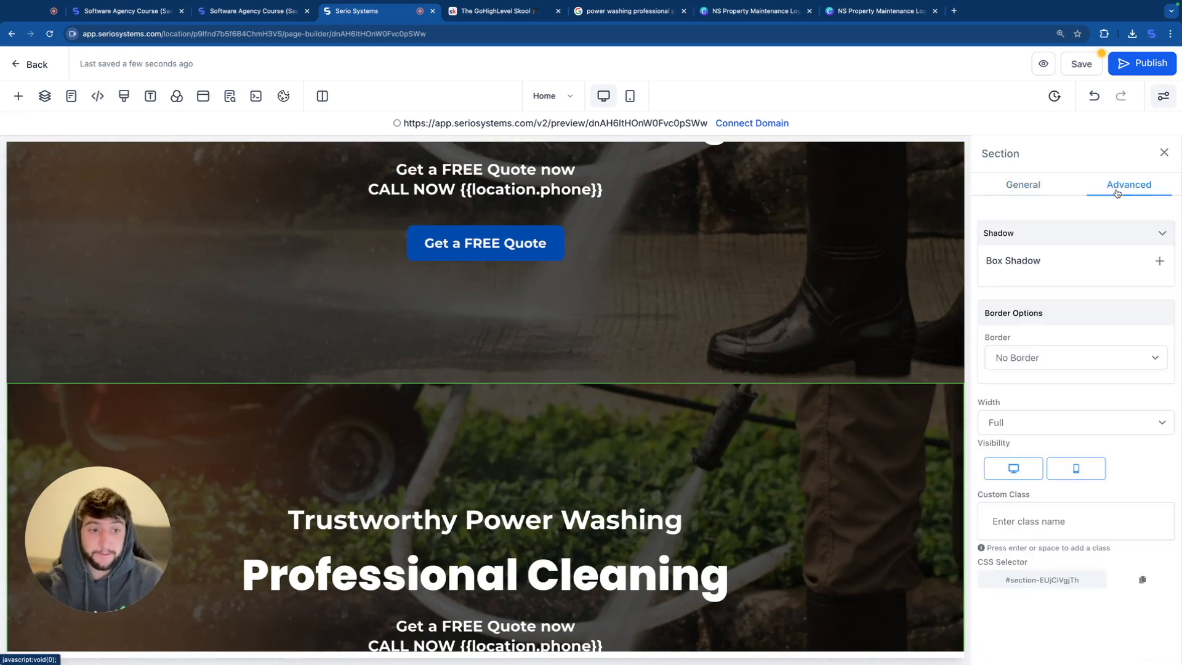
click(1012, 472)
click(1136, 192)
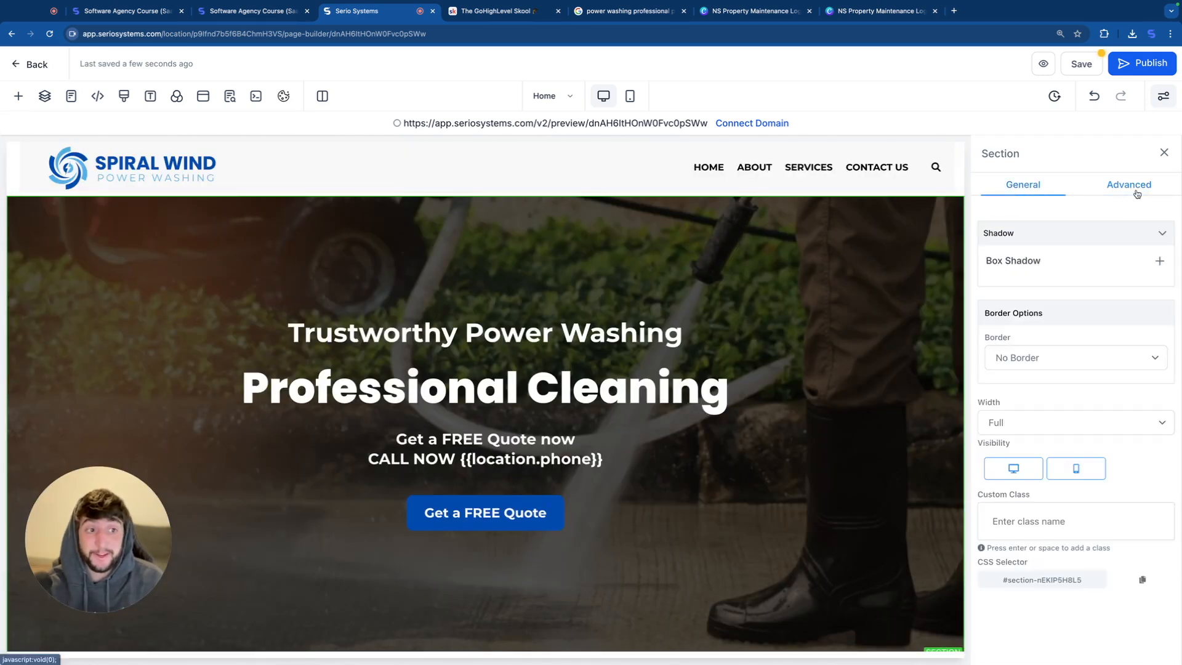
click(1075, 469)
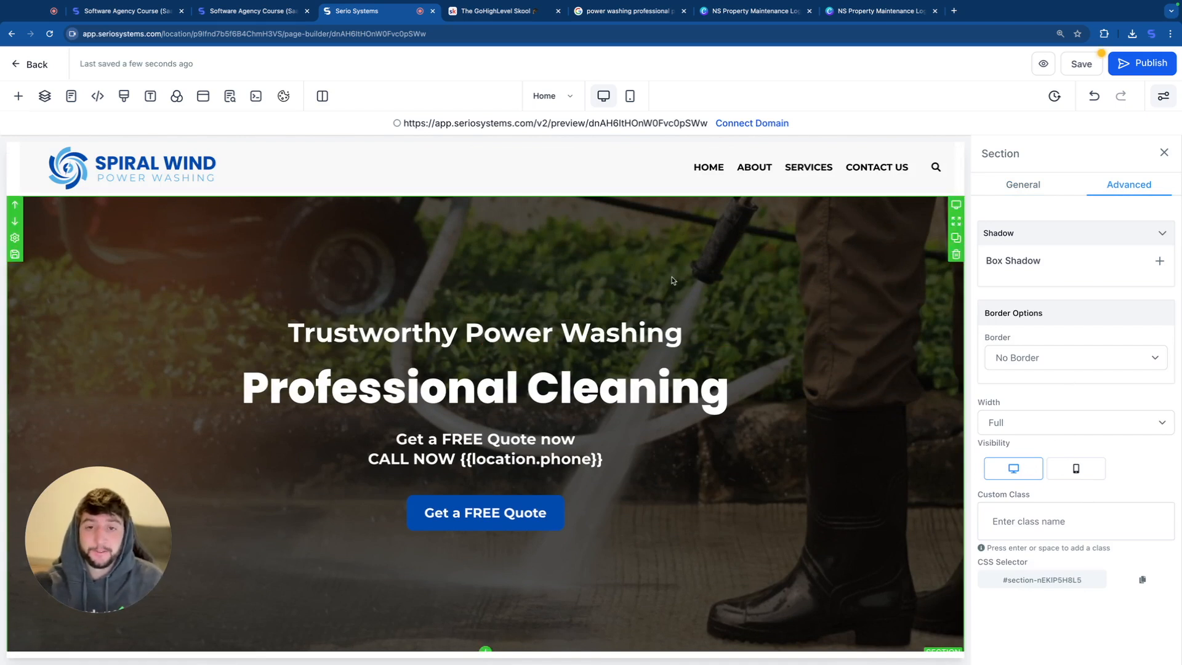
Step: Replace the mobile-only hero section's background image with Professional+Pressure+Washing.webp from media storage
click(630, 95)
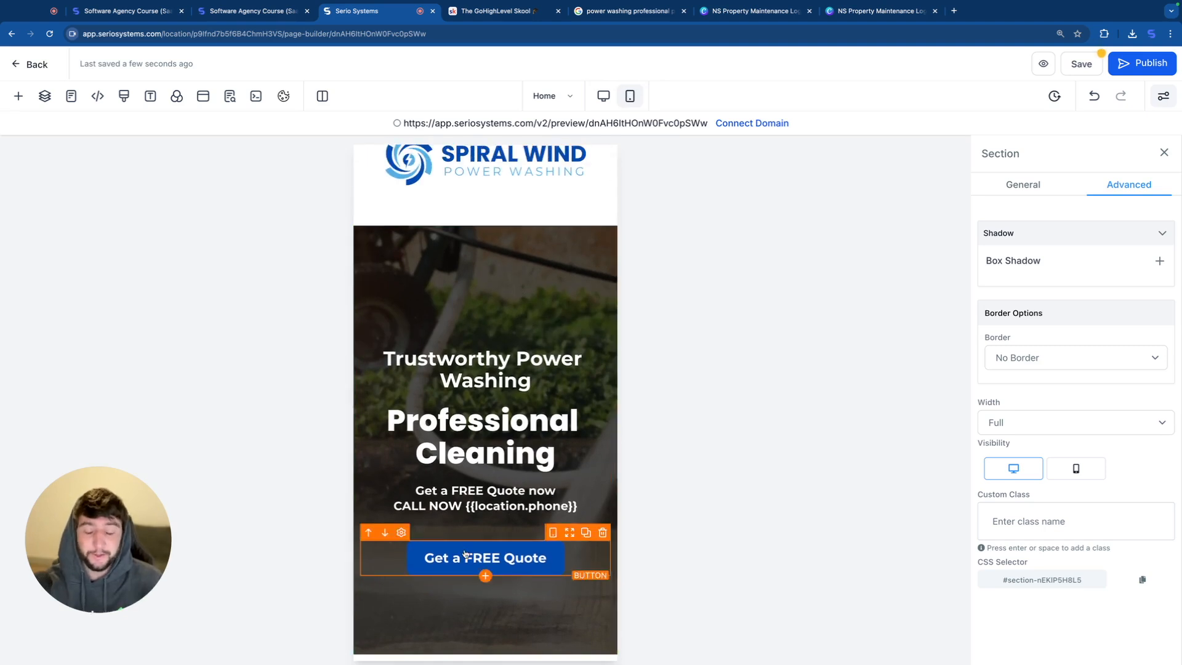
click(509, 267)
scroll(1095, 462, down, 2)
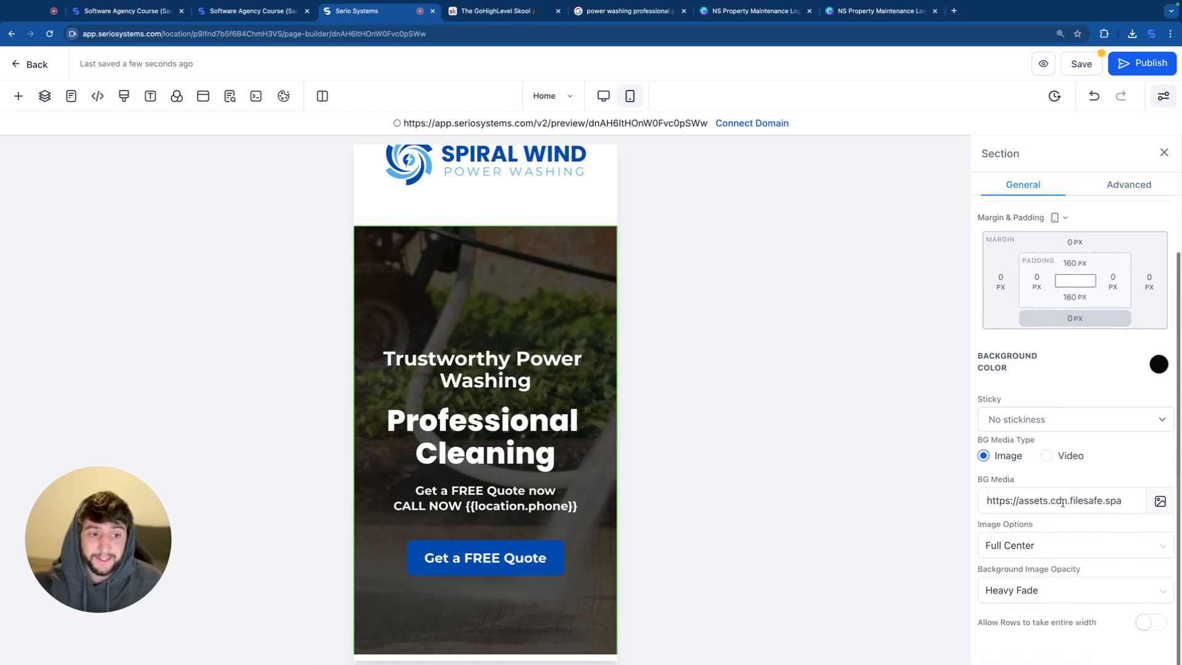
click(1160, 502)
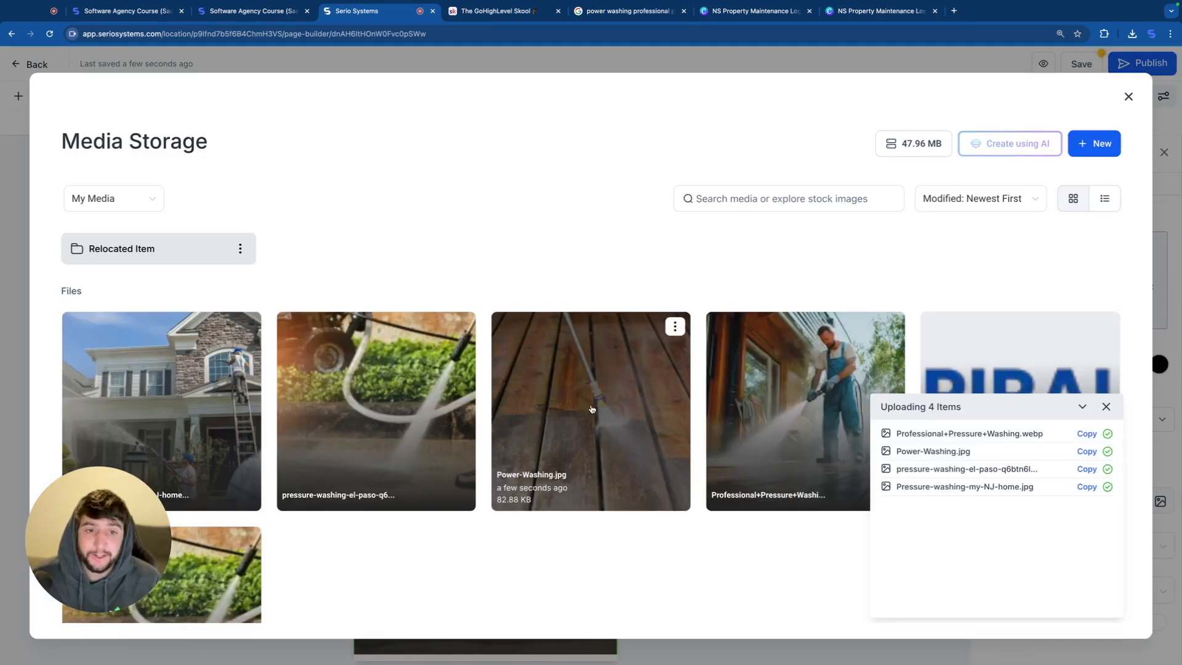
click(800, 400)
scroll(560, 437, down, 1)
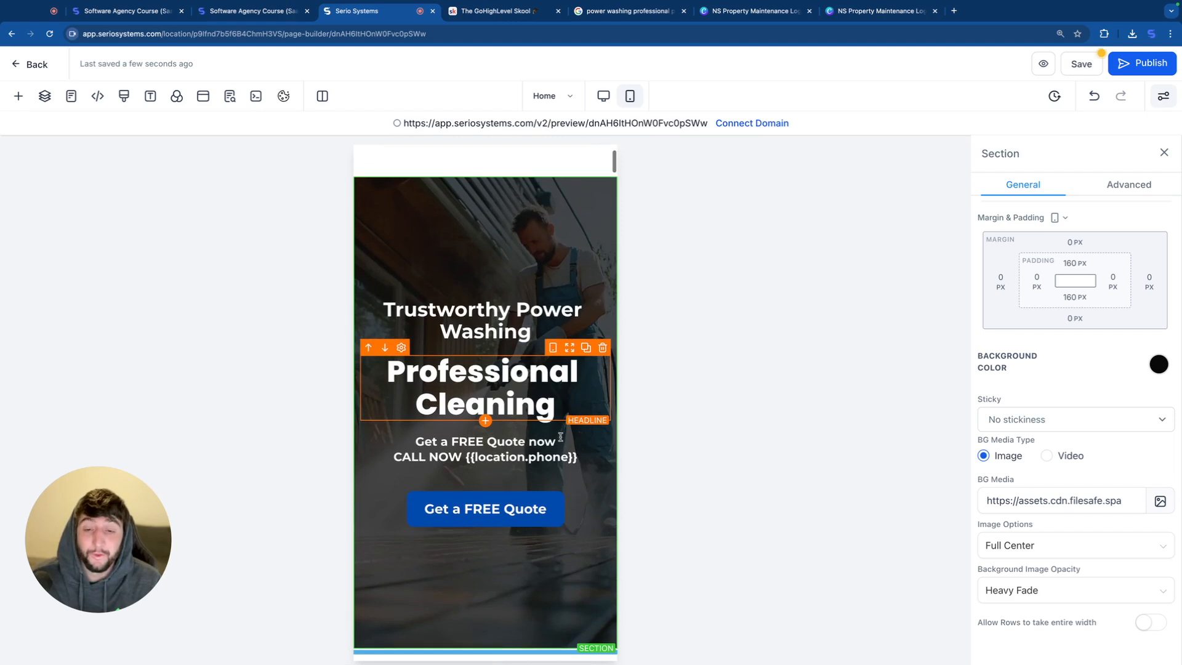
scroll(560, 436, up, 1)
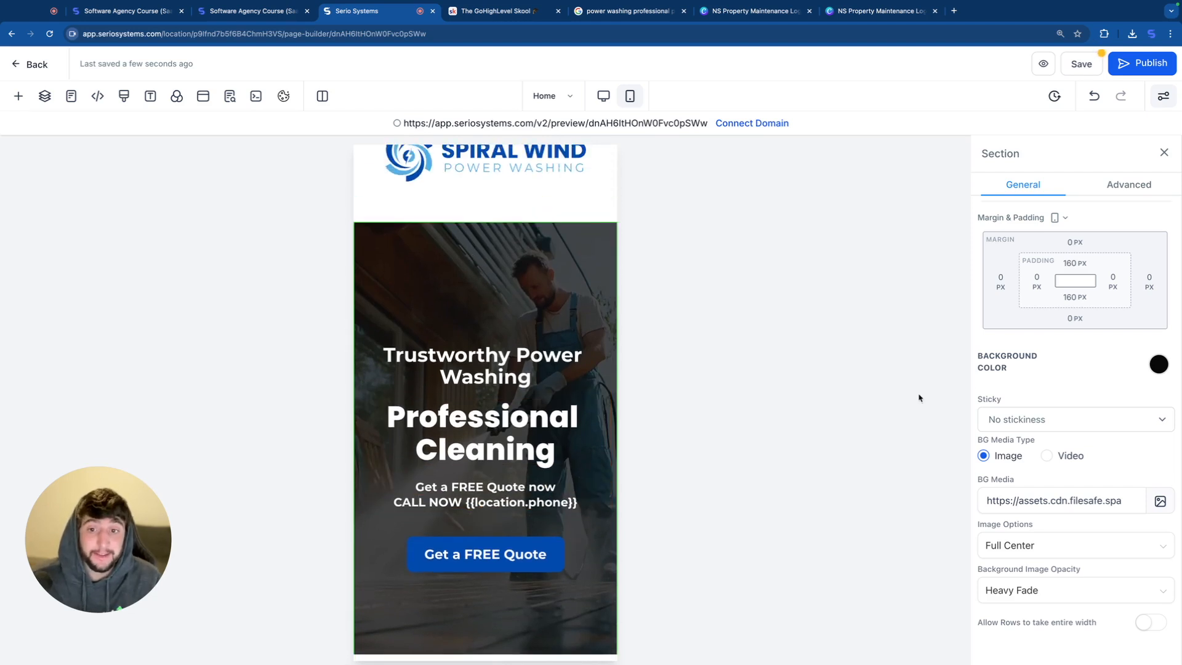
Step: Set the mobile hero section's background image opacity to Half Fade
click(1009, 590)
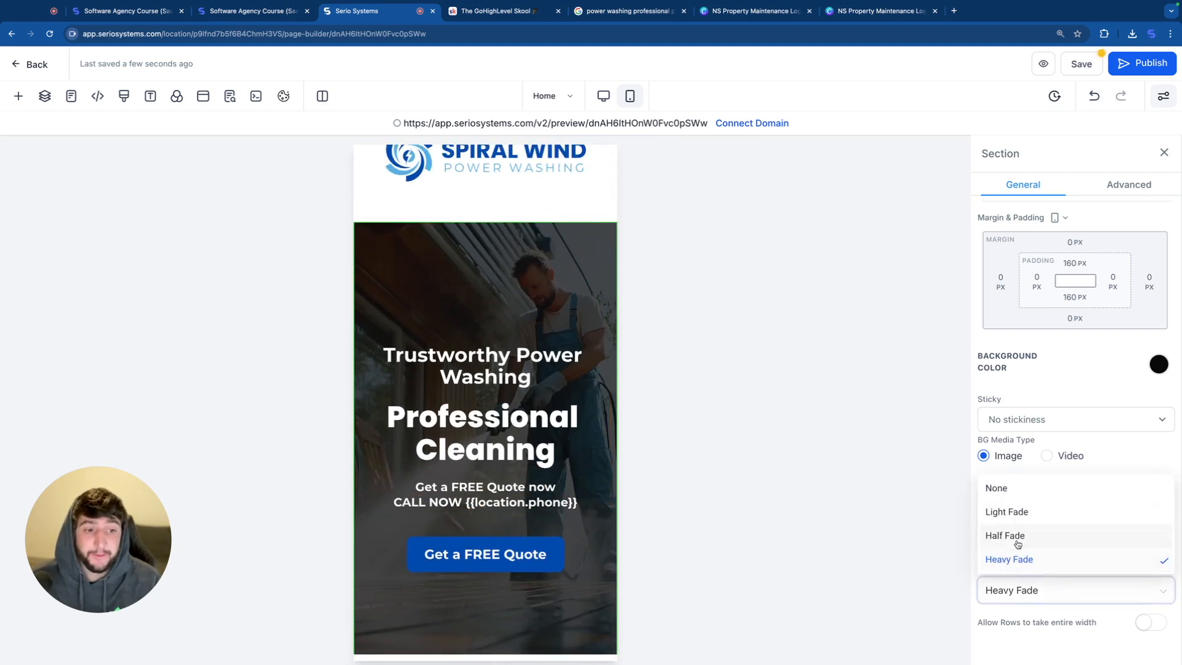
click(1012, 536)
scroll(517, 511, down, 1)
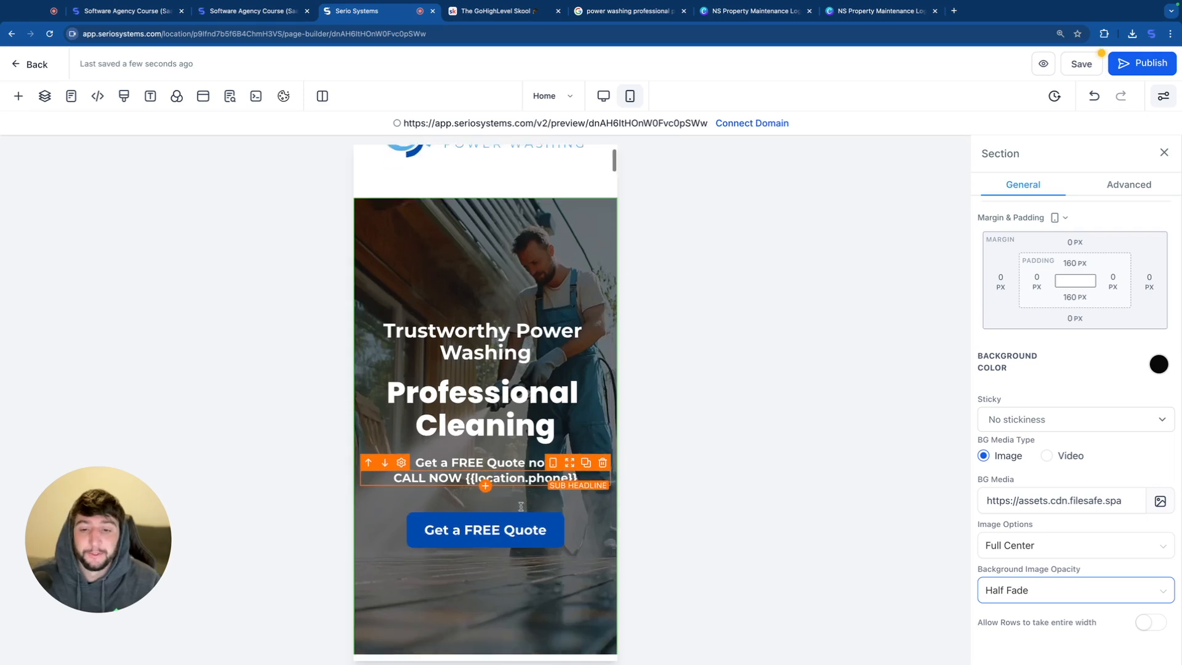
scroll(521, 506, up, 1)
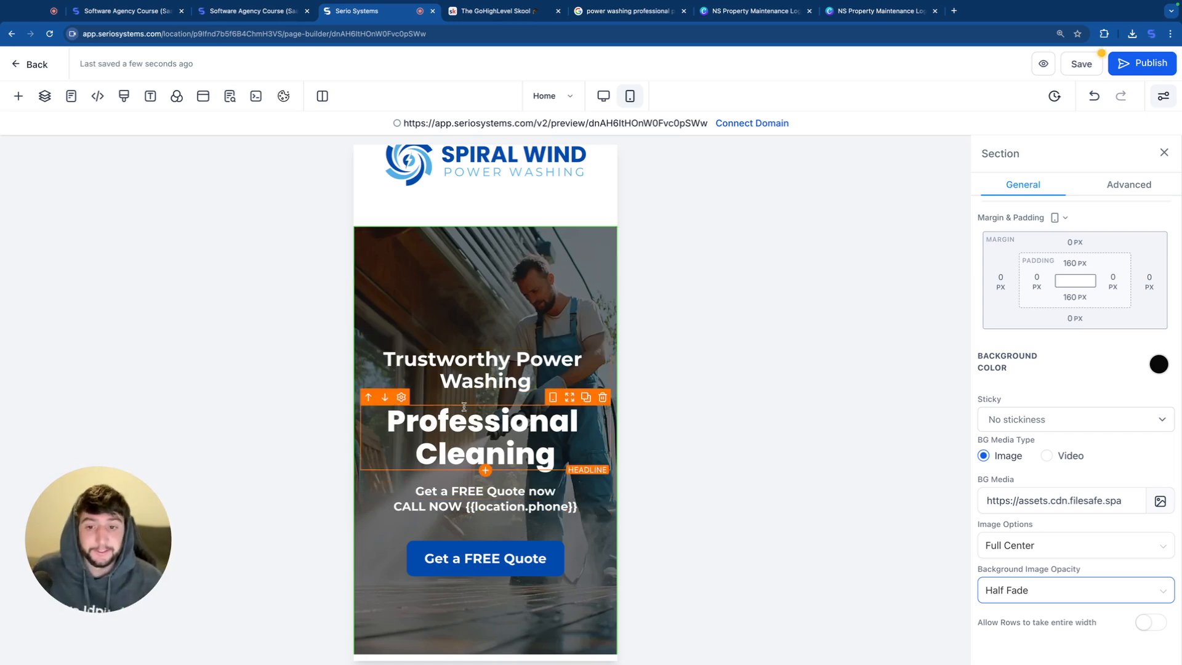
Step: Review the mobile layout of the banner, About Us, service cards and "WHAT DO WE OFFER?" sections
scroll(464, 409, down, 1)
scroll(465, 409, down, 5)
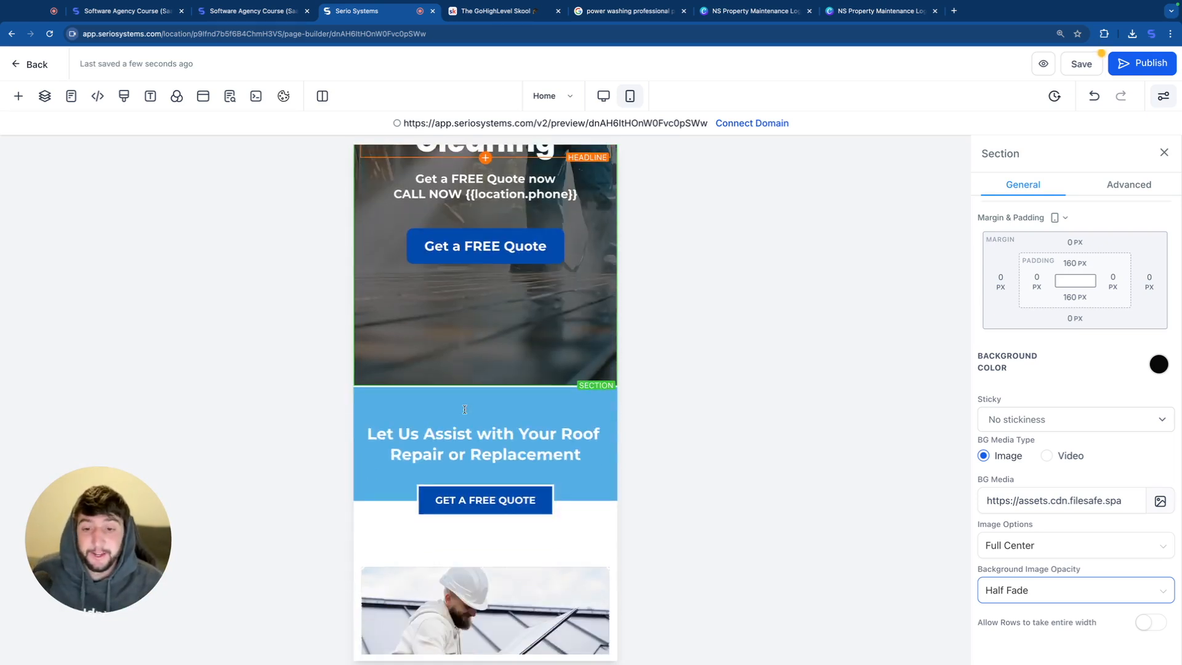
scroll(506, 458, down, 5)
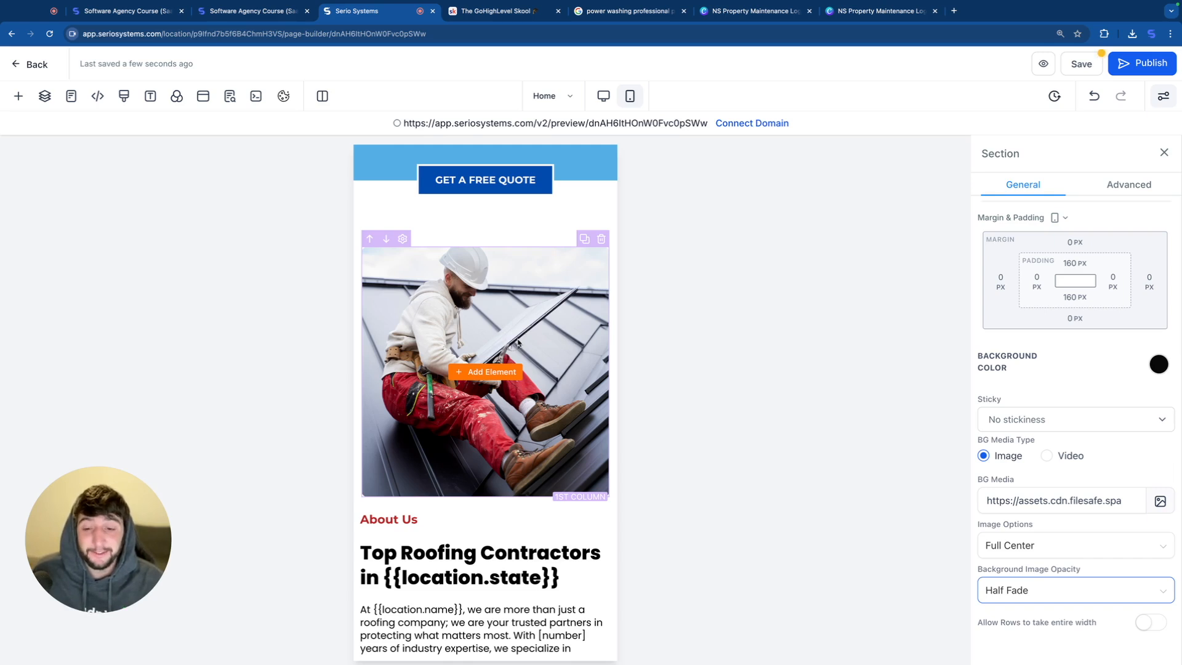
scroll(517, 343, down, 14)
scroll(518, 343, down, 9)
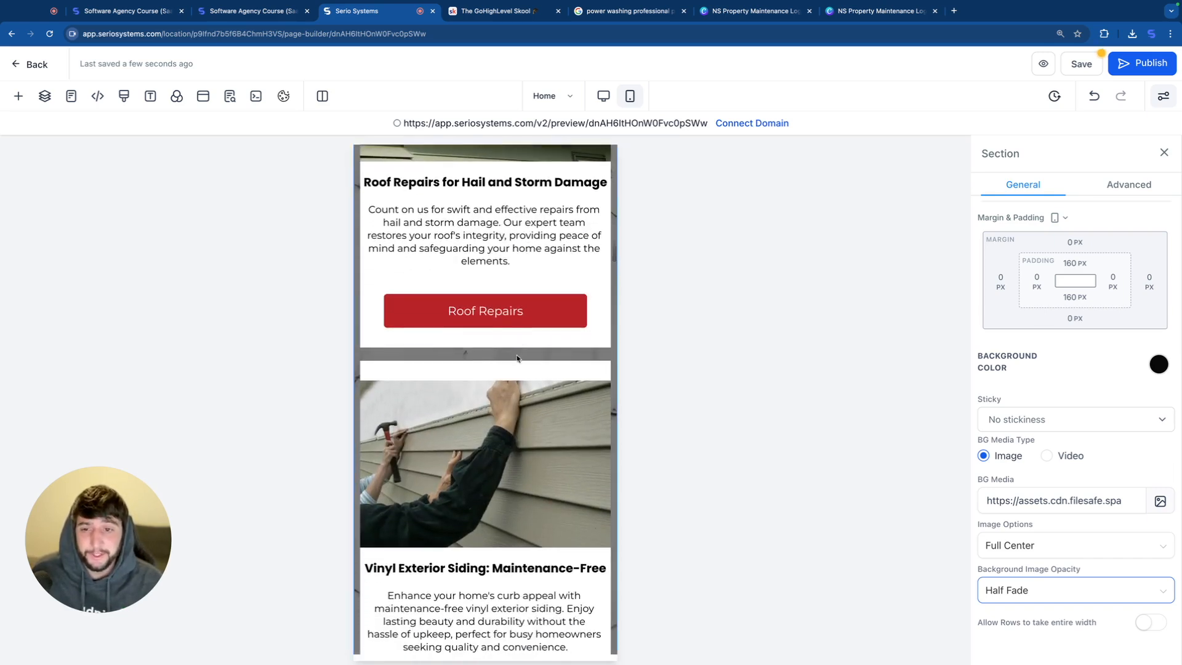
scroll(518, 360, down, 5)
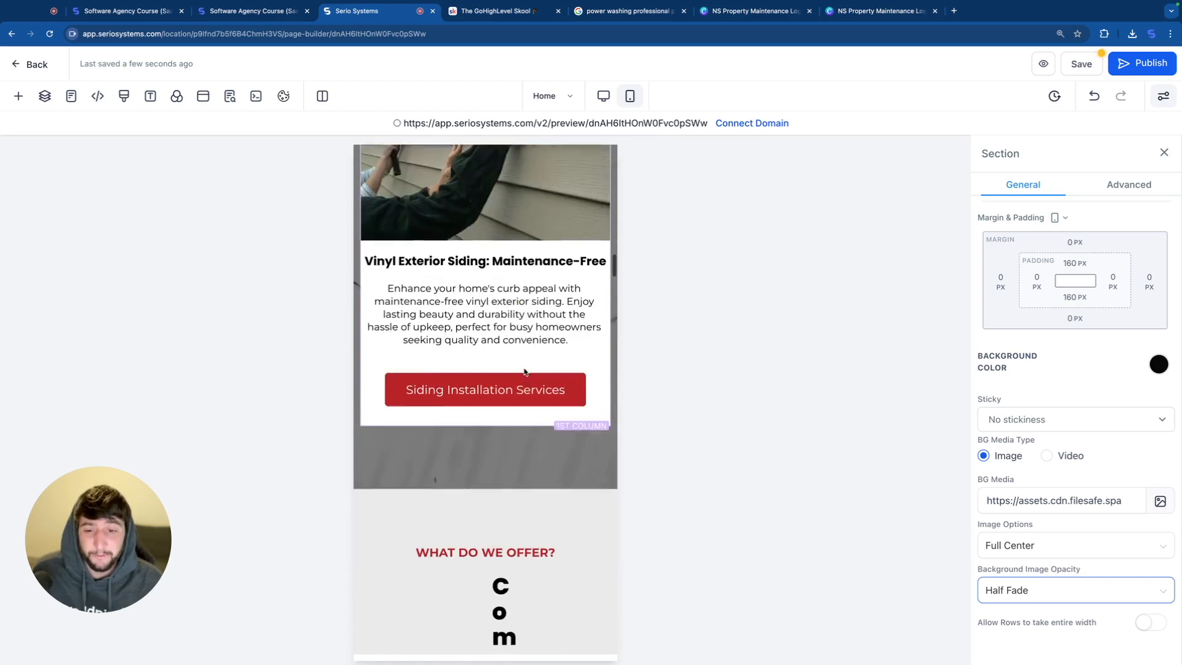
scroll(488, 307, down, 6)
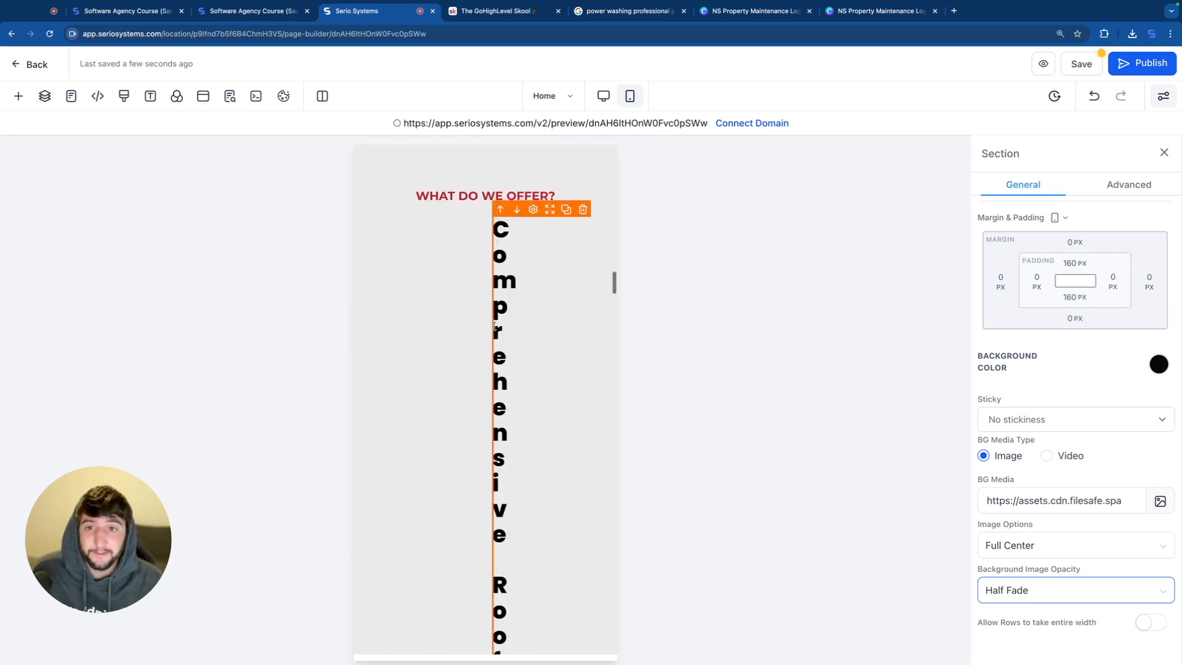
click(498, 358)
scroll(500, 376, down, 10)
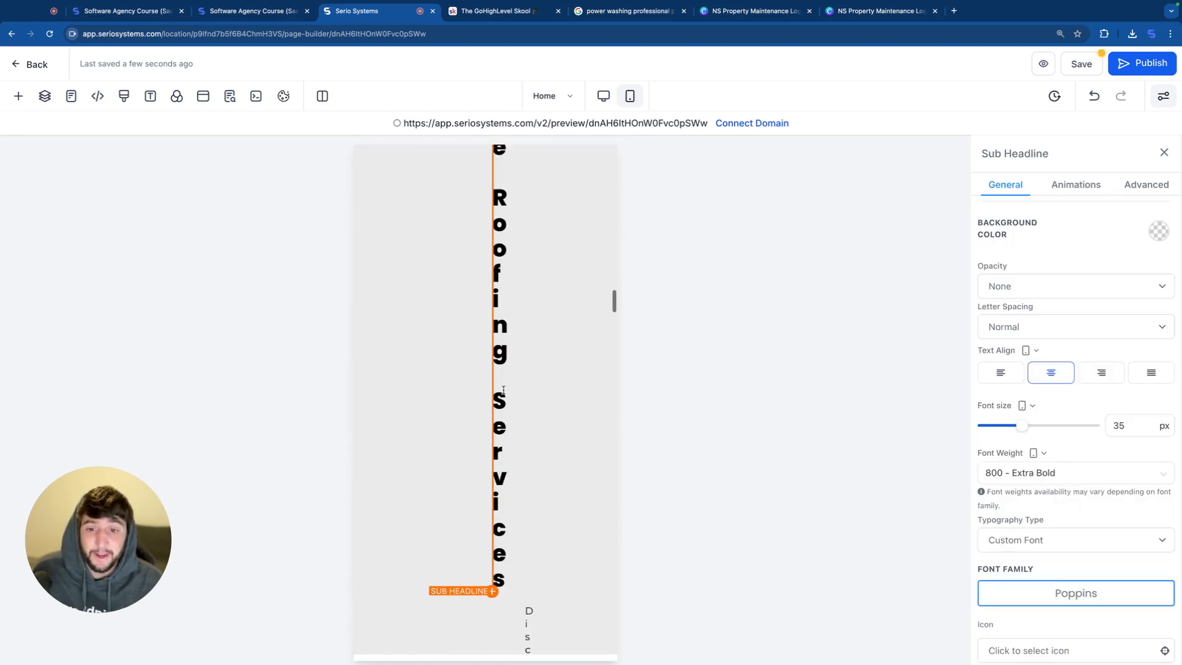
scroll(504, 390, down, 8)
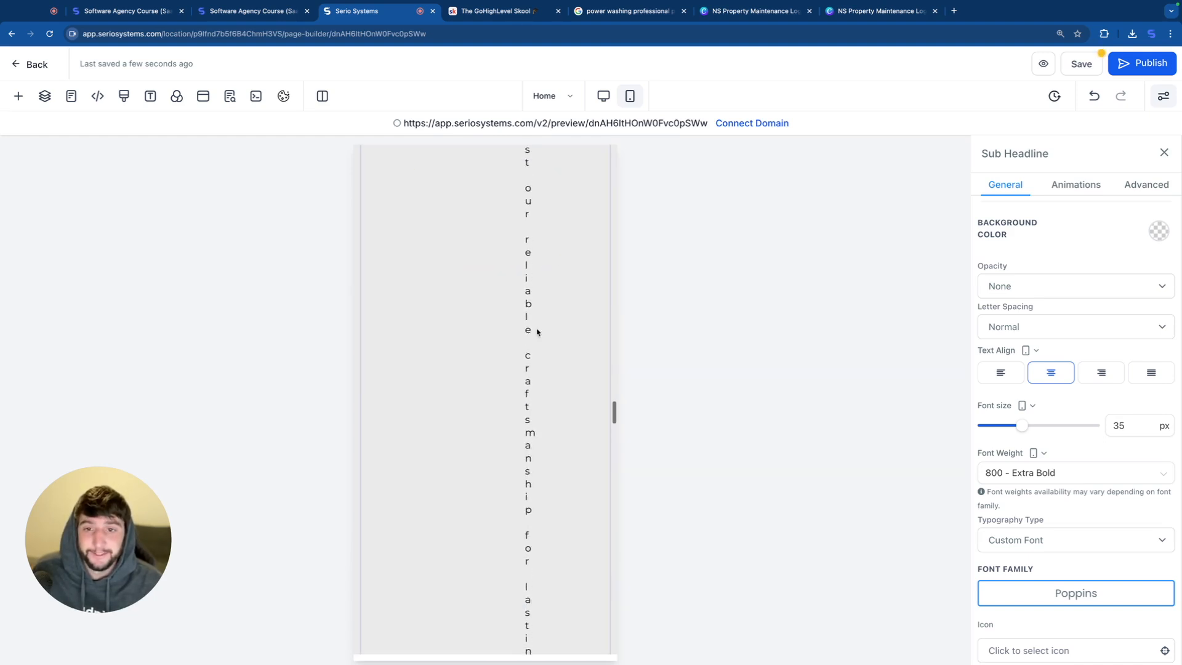
scroll(487, 306, up, 10)
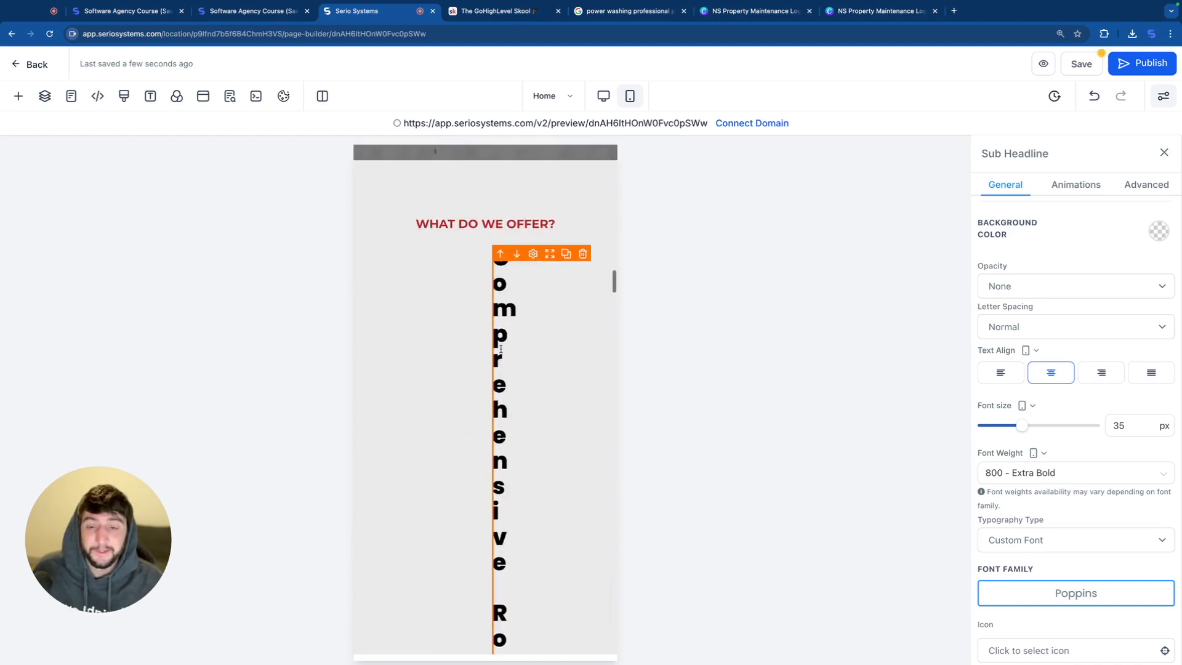
scroll(489, 419, up, 10)
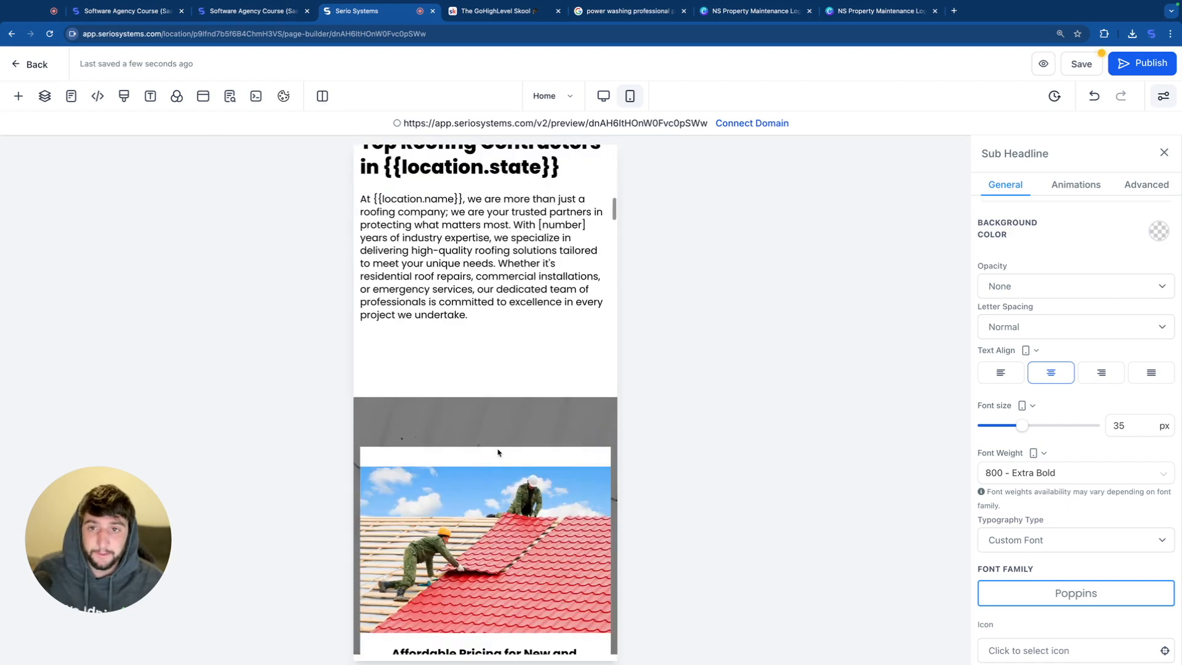
Step: Replace the About Us column's roofer background image with the Pressure-washing-my-NJ-home.jpg photo
scroll(491, 347, down, 1)
click(490, 347)
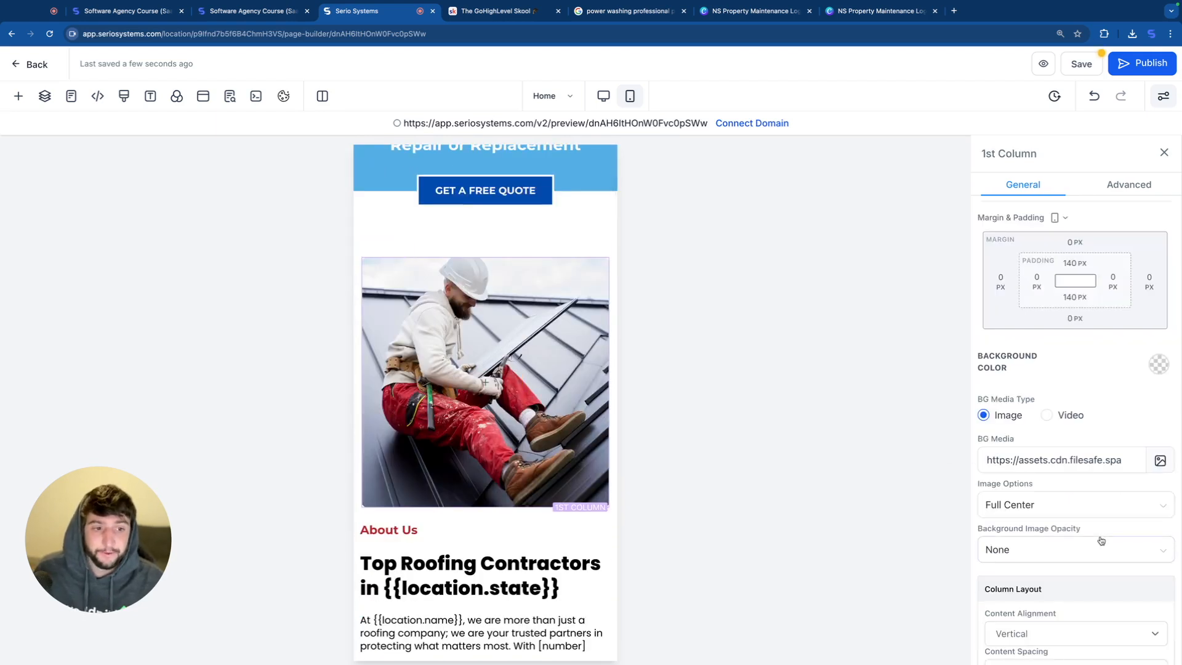
scroll(519, 427, down, 3)
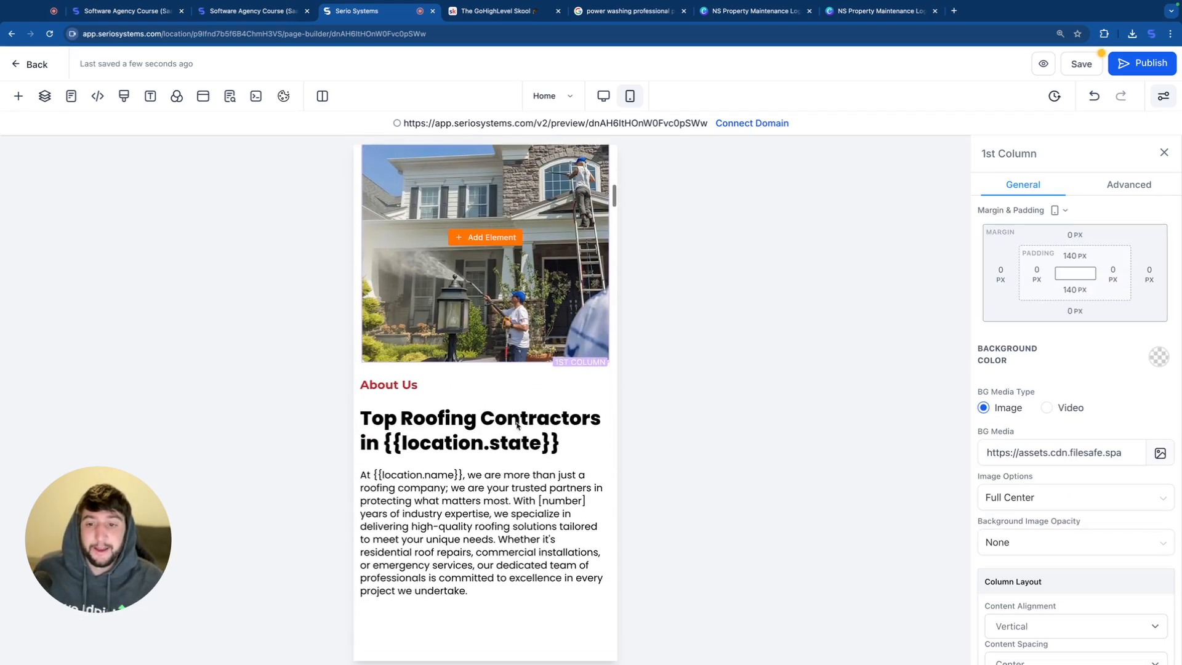
Step: Change the About Us headline to "Top Power Washers in the Midwest"
drag(561, 426, 402, 407)
text(Power)
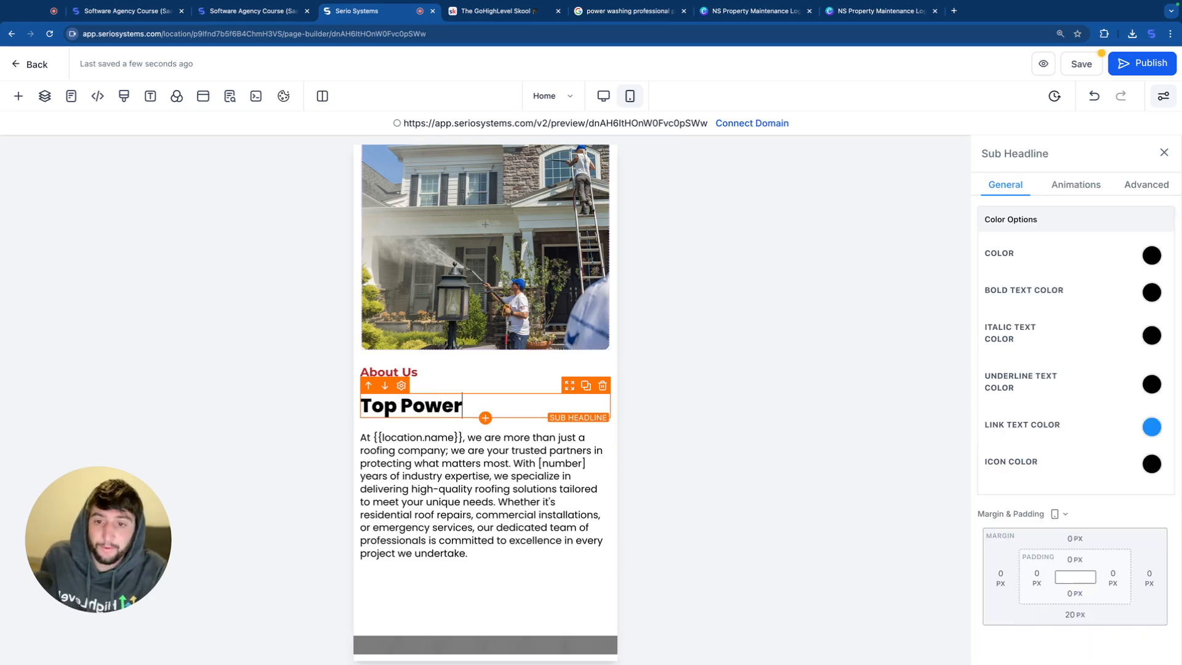
text( Washers in the Midwest)
drag(471, 573, 422, 490)
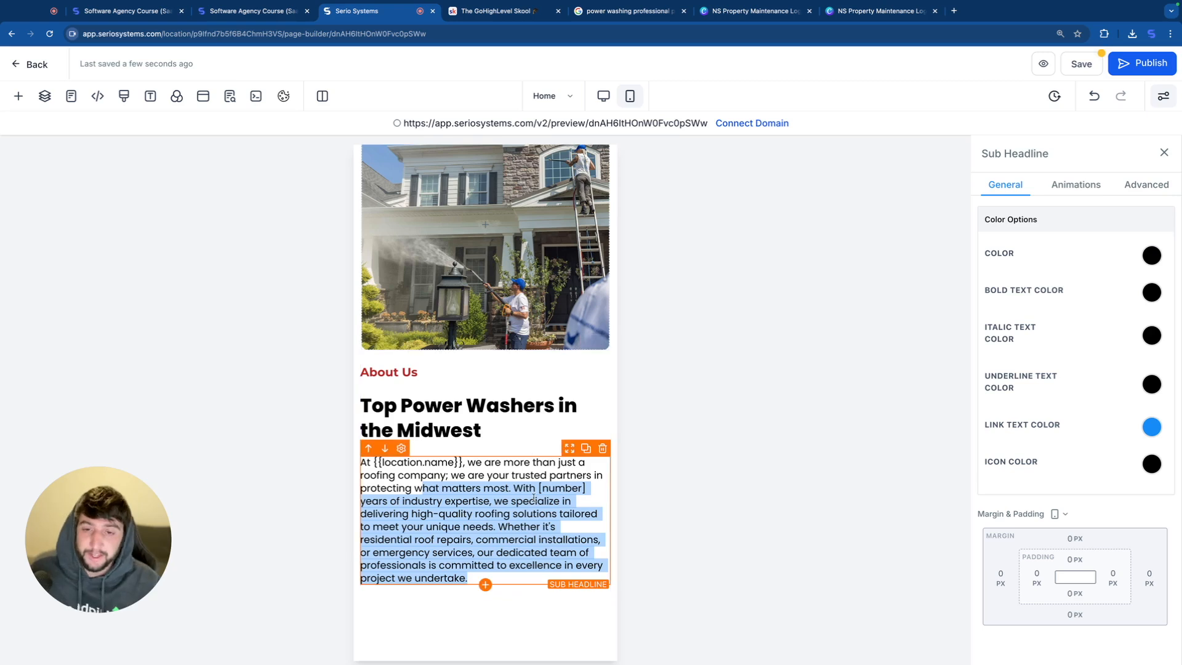
scroll(531, 499, down, 5)
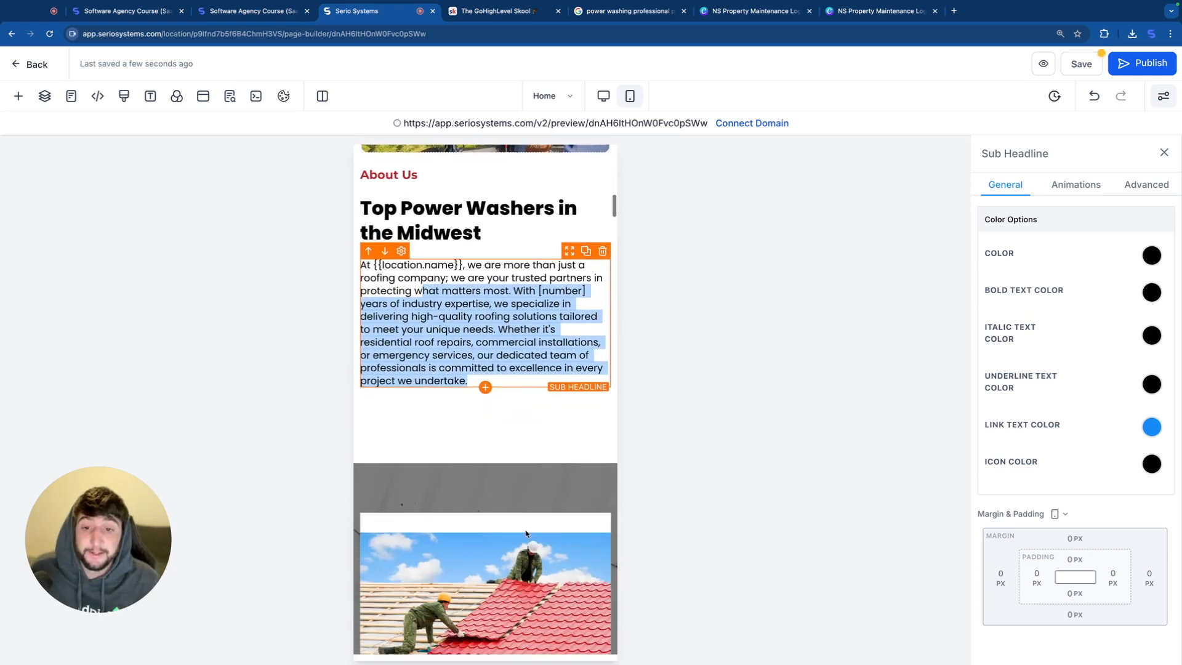
Step: Set the bottom margin of the About Us text column to -50 px in the mobile layout
click(419, 438)
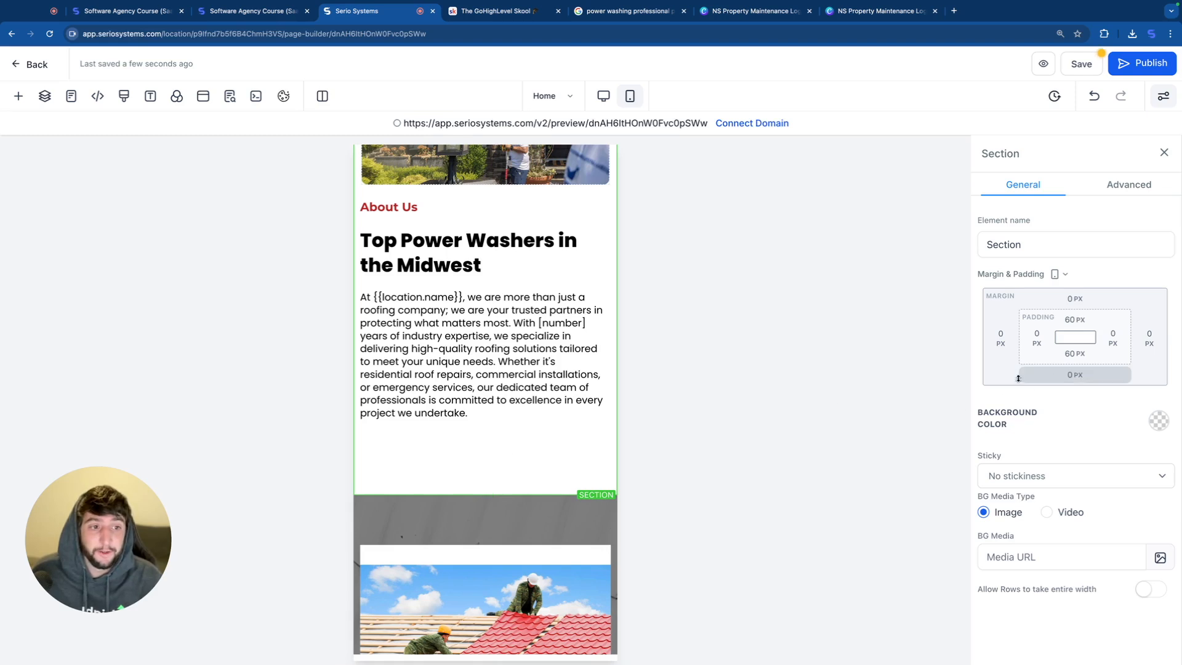
click(1080, 358)
drag(1064, 385, 926, 383)
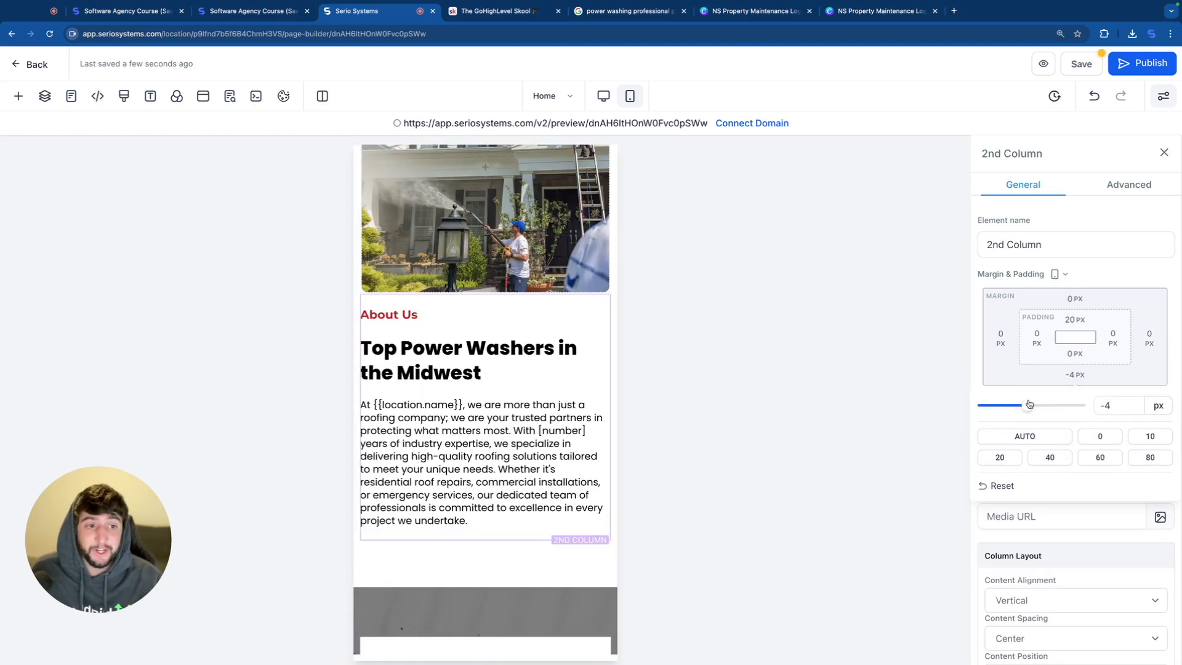
drag(1013, 410, 941, 396)
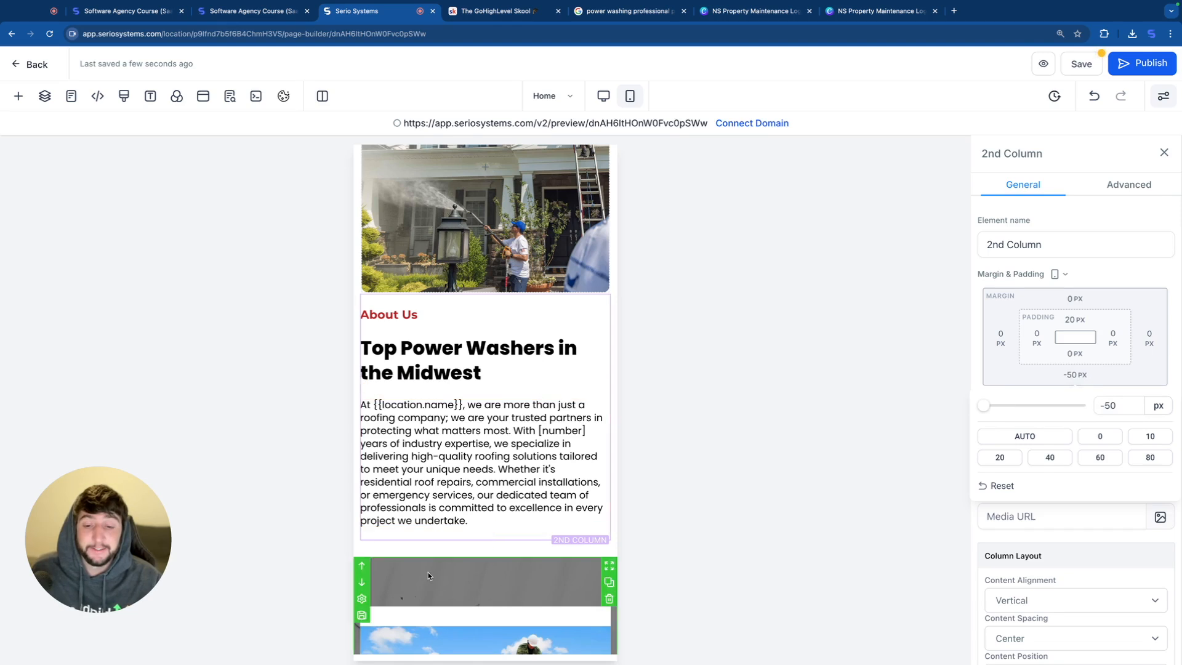
scroll(429, 576, down, 2)
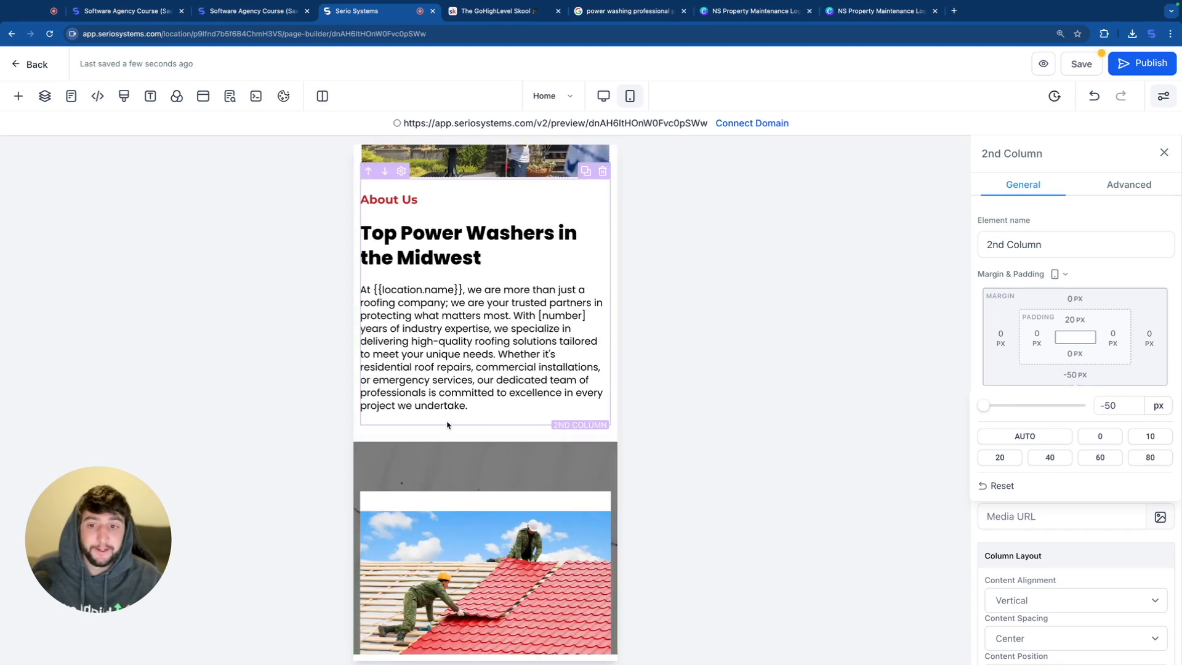
Step: Remove the background image from the service cards section below About Us
click(487, 461)
scroll(491, 404, down, 1)
scroll(485, 410, down, 6)
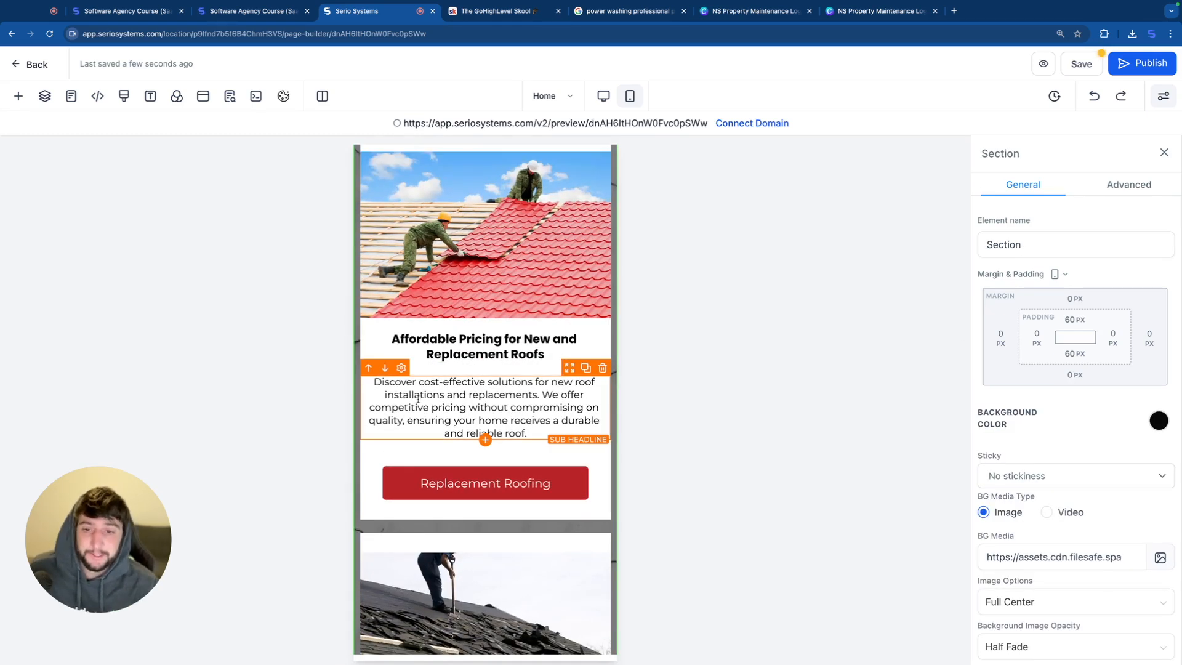
scroll(418, 398, down, 3)
click(1106, 555)
key(ctrl+a)
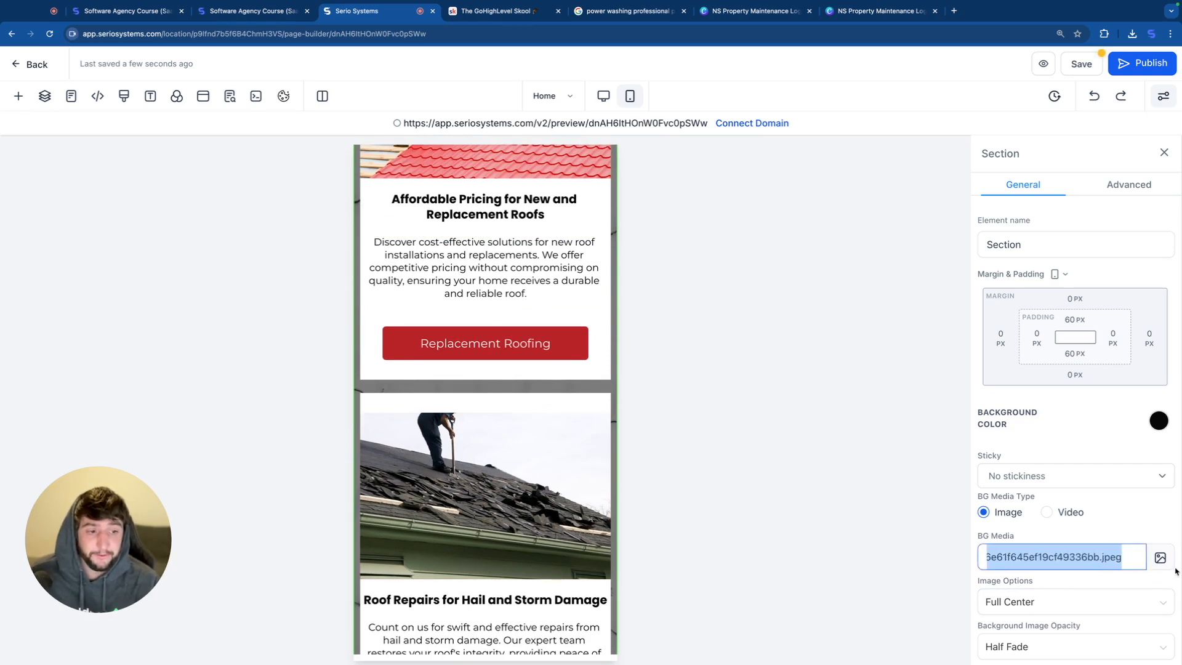
key(BackSpace)
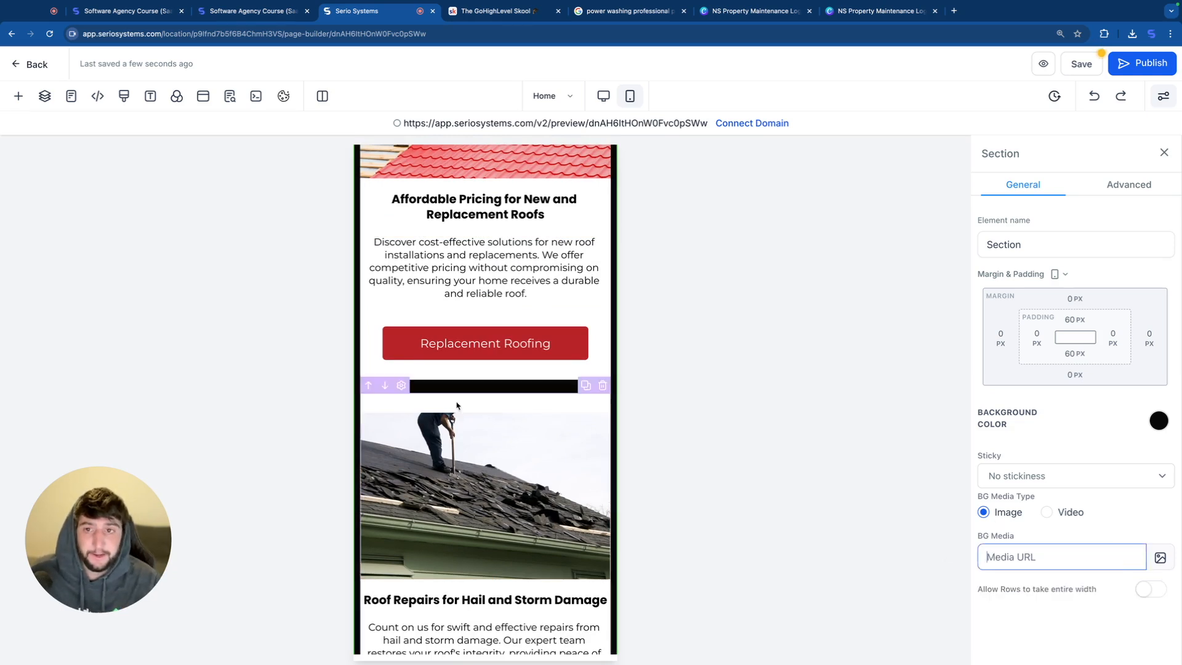
Step: Try a white and a light blue background color on the service cards section
scroll(457, 405, up, 6)
click(478, 362)
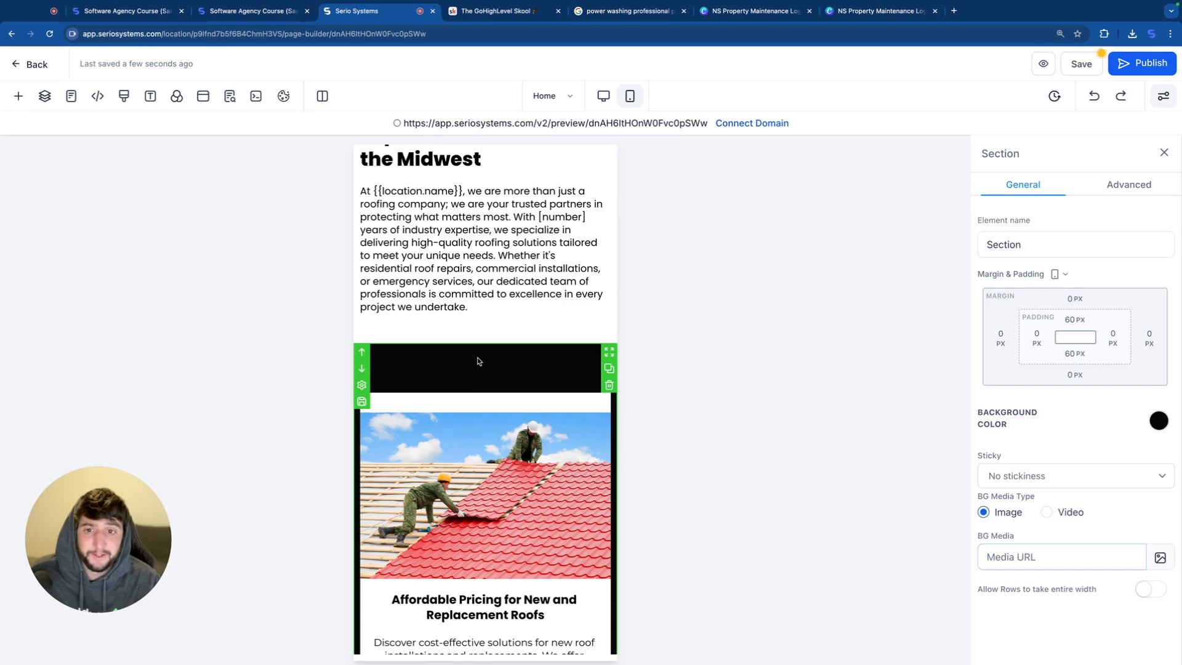
click(1158, 421)
click(1040, 459)
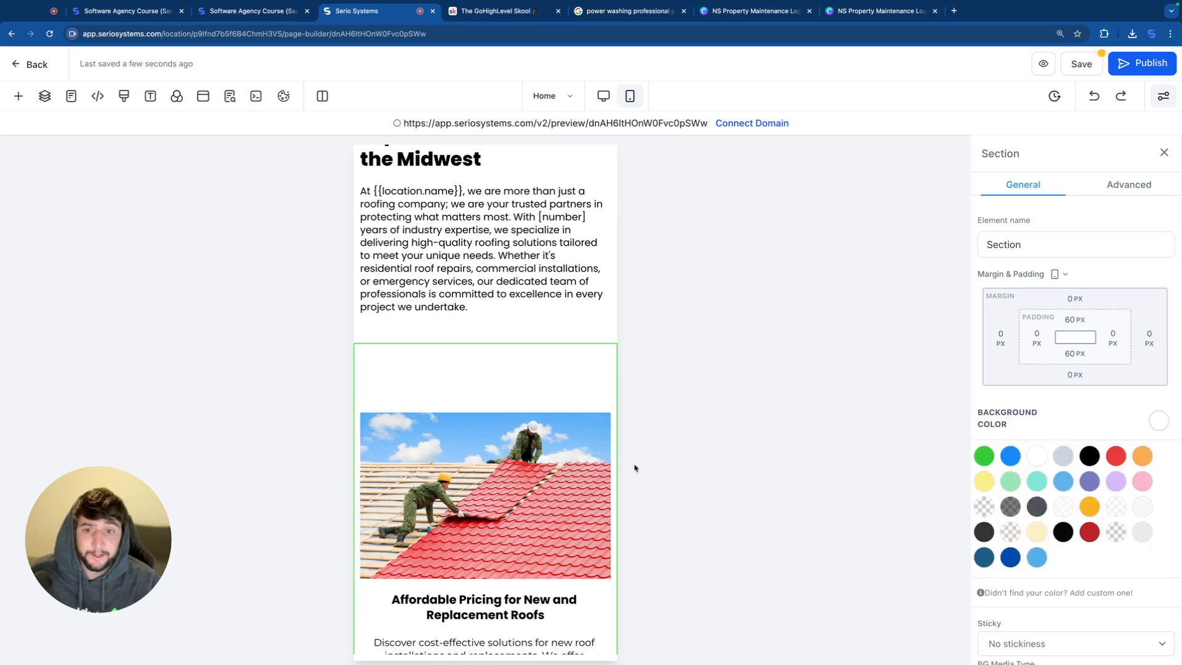
scroll(483, 486, down, 5)
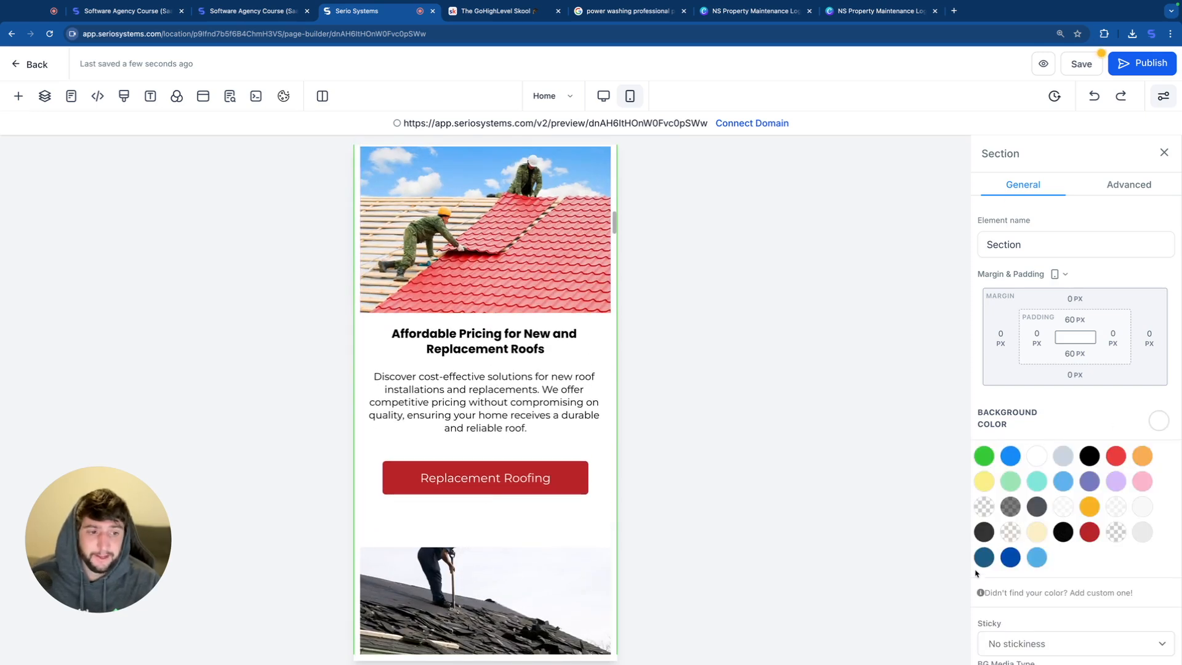
click(1034, 562)
scroll(506, 272, up, 3)
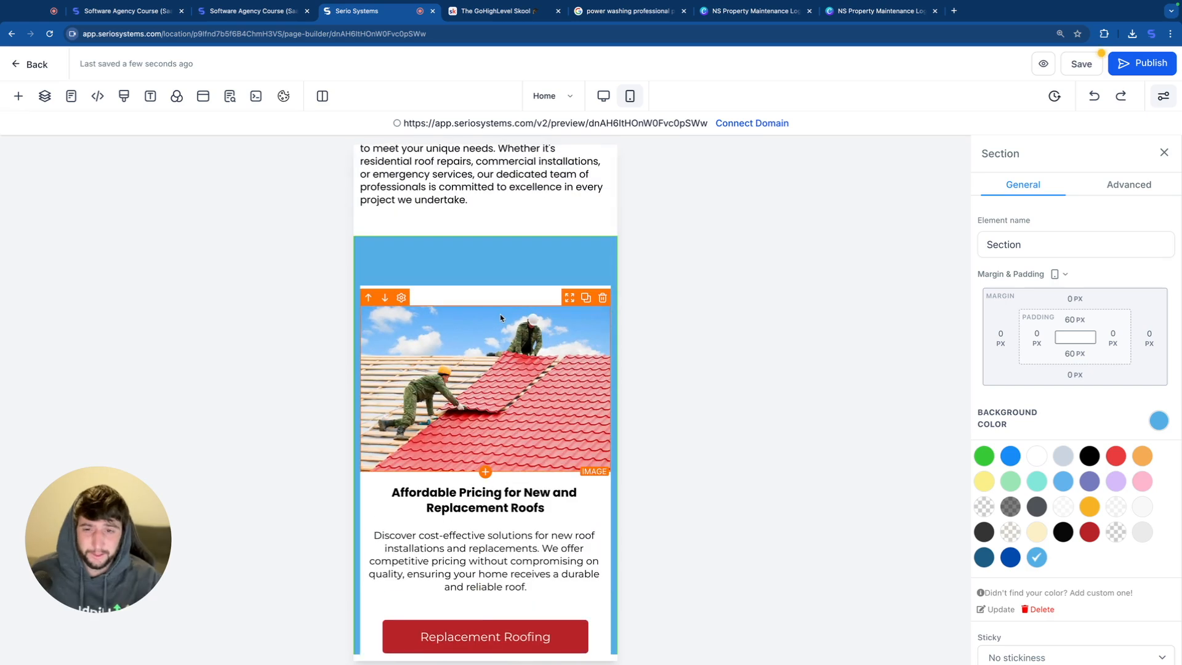
scroll(507, 271, up, 2)
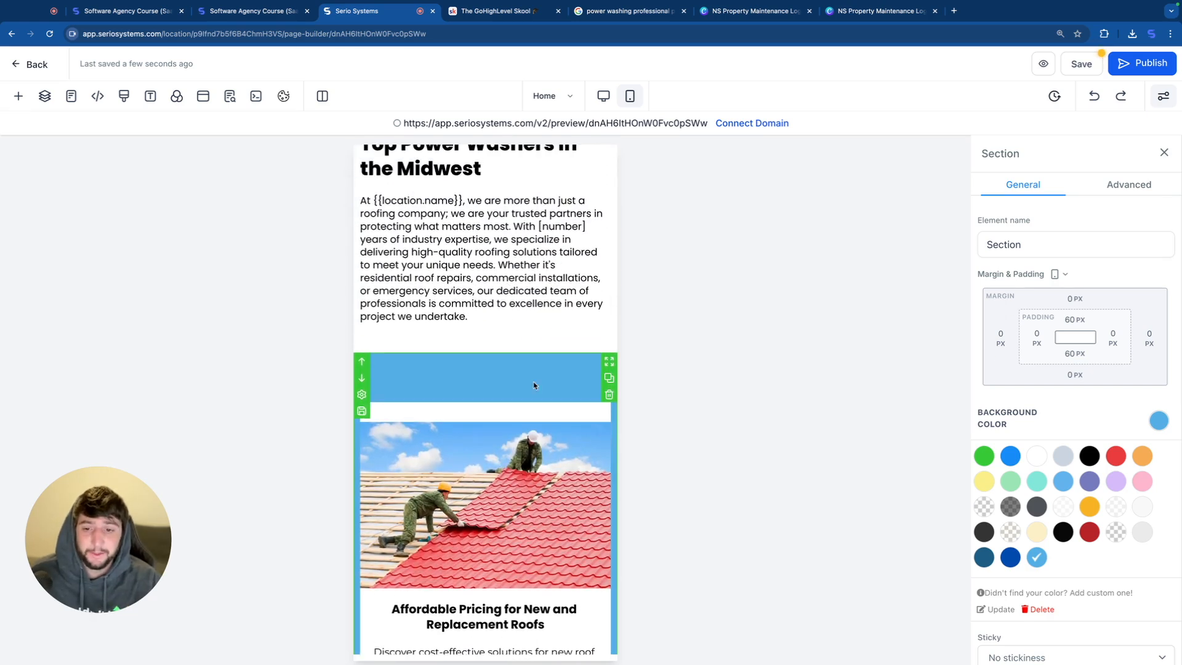
Step: Make the service cards section's background color transparent
scroll(1053, 502, down, 1)
scroll(1053, 501, down, 3)
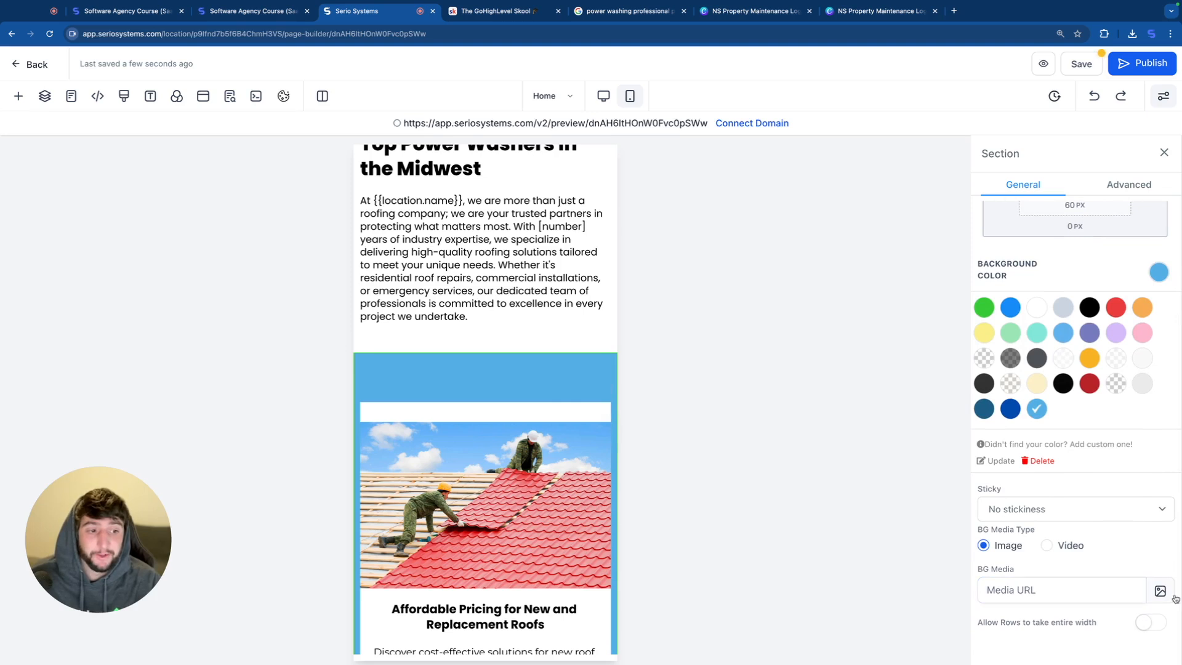
click(1117, 386)
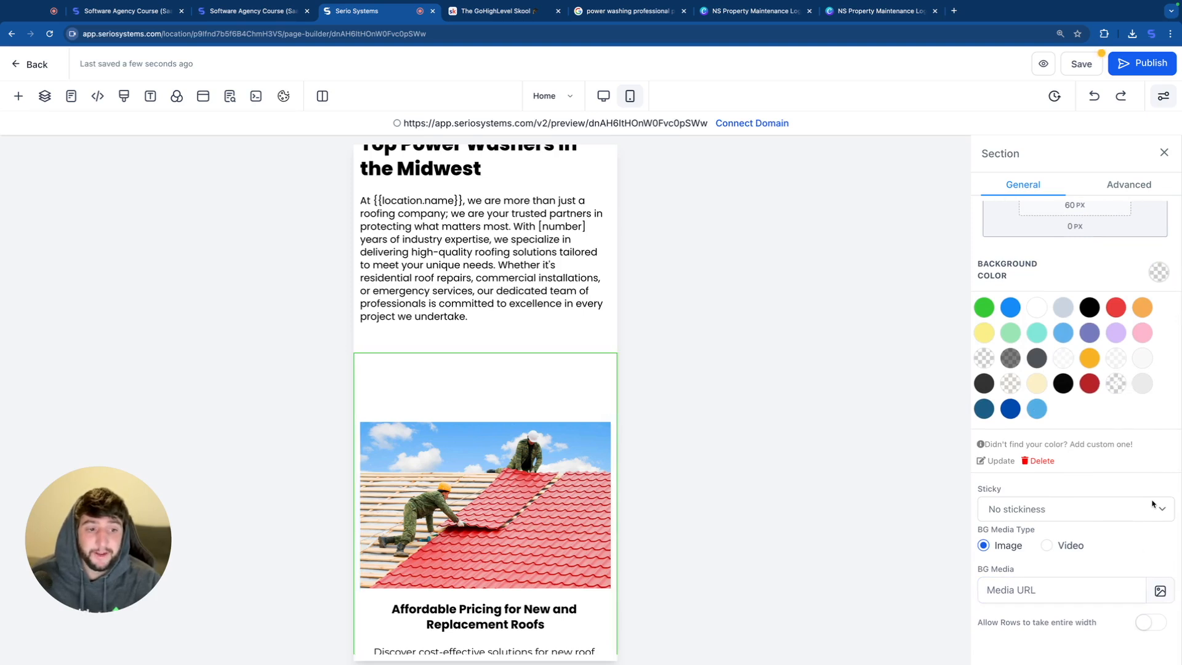
Step: Give the service cards section the blue-to-black gradient from the Backgrounds media collection and set its image option to Full Center
click(1160, 591)
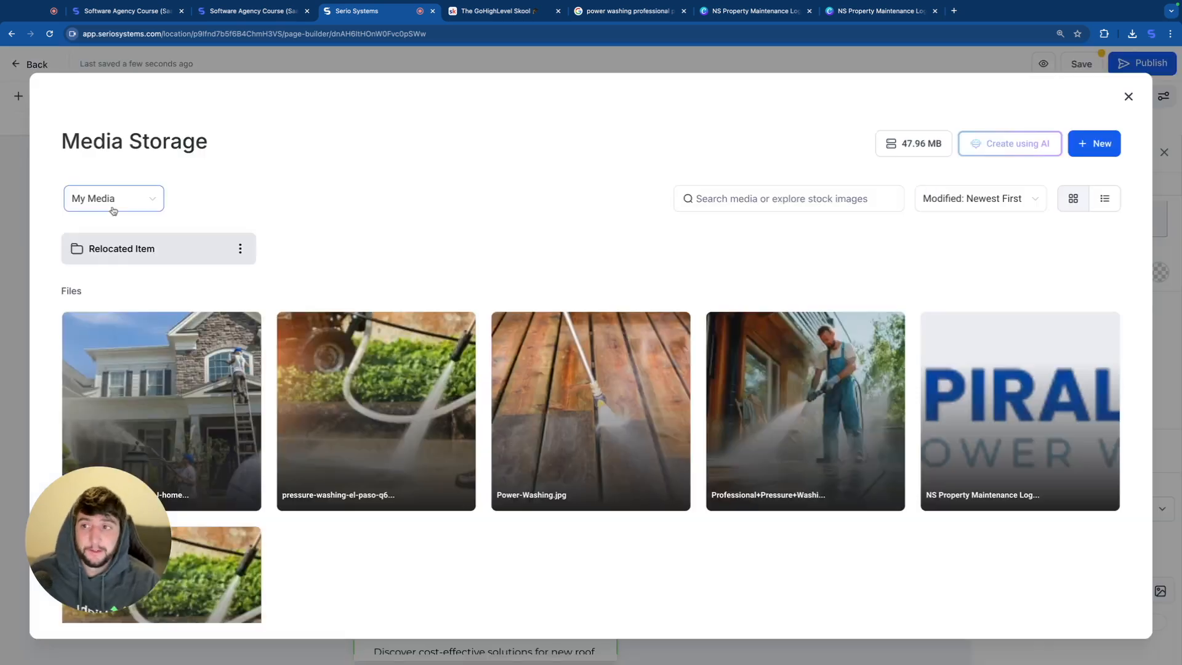
click(124, 208)
click(77, 275)
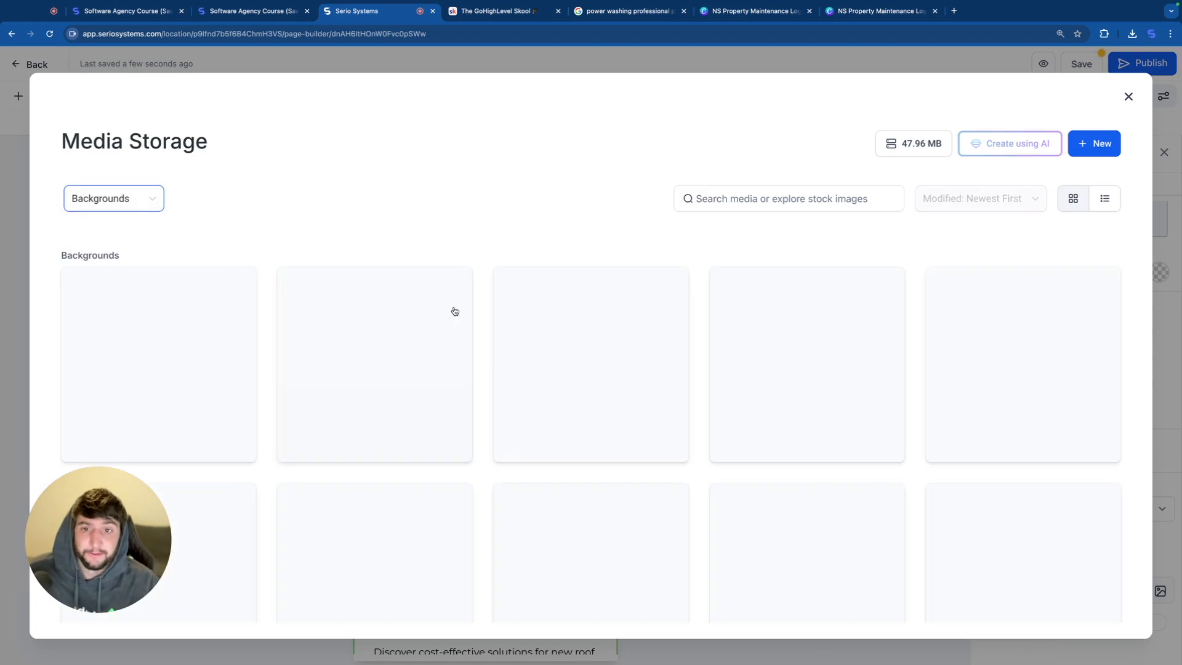
scroll(468, 357, down, 1)
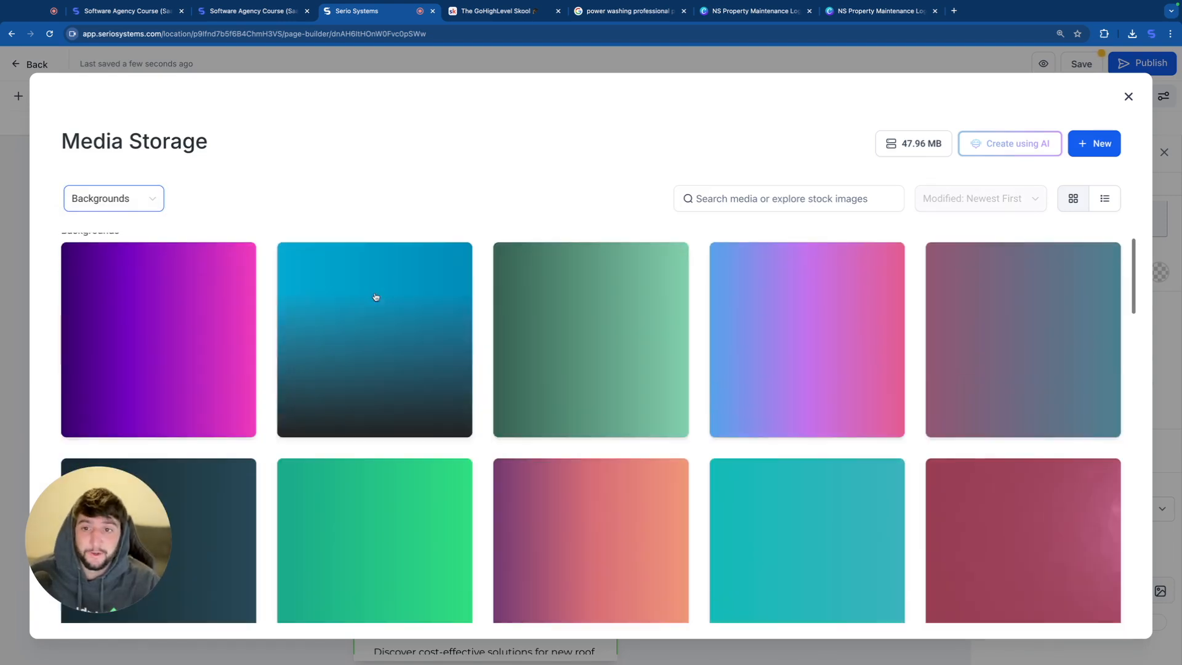
click(385, 336)
scroll(529, 492, down, 15)
scroll(531, 496, down, 2)
scroll(531, 496, up, 15)
scroll(1058, 554, down, 1)
click(1058, 563)
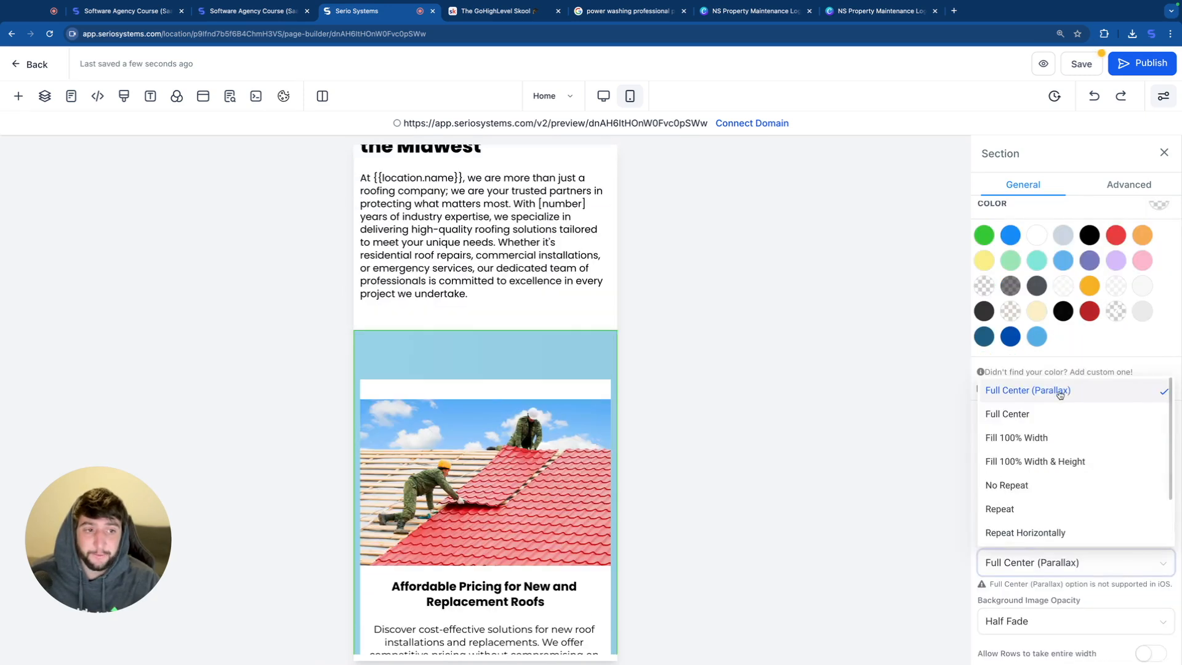
click(1025, 417)
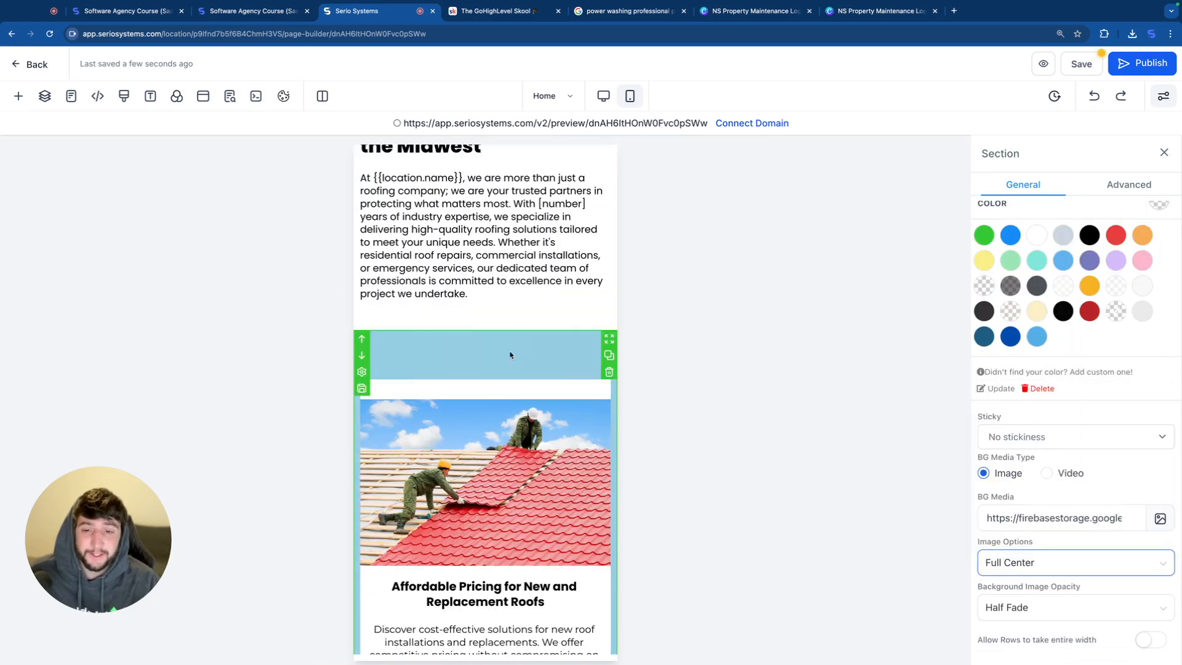
Step: Replace the service cards section's background image with the light blue gradient from the Backgrounds collection
scroll(511, 350, down, 10)
scroll(510, 354, down, 10)
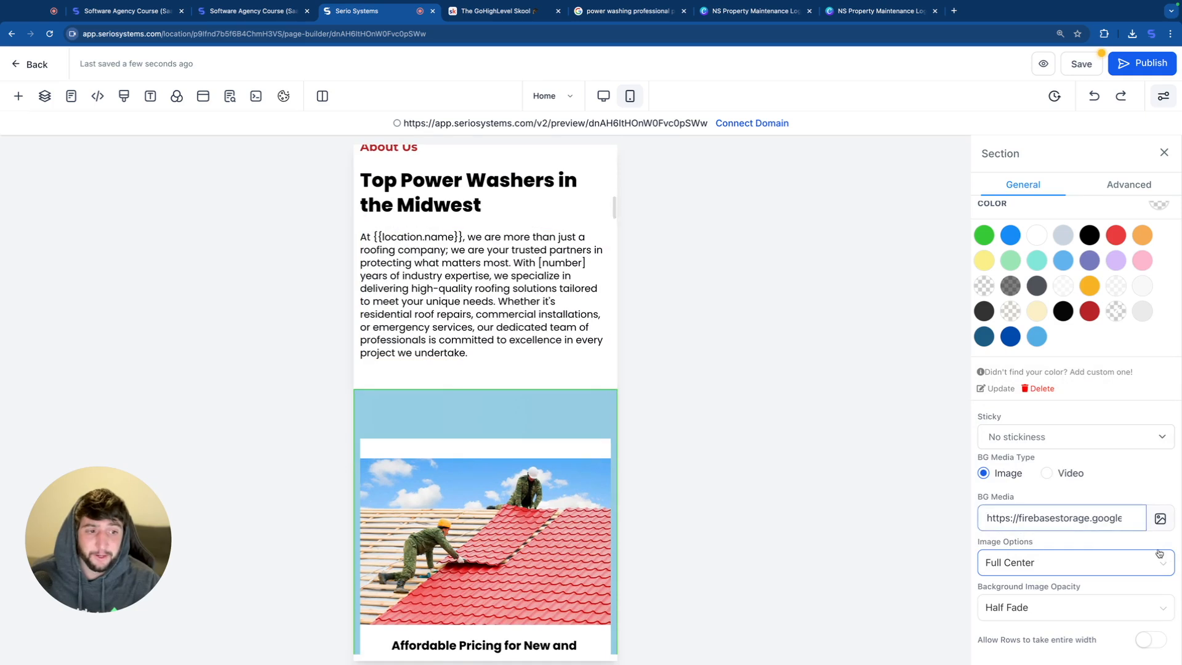
click(1153, 529)
scroll(621, 460, down, 4)
scroll(621, 460, down, 8)
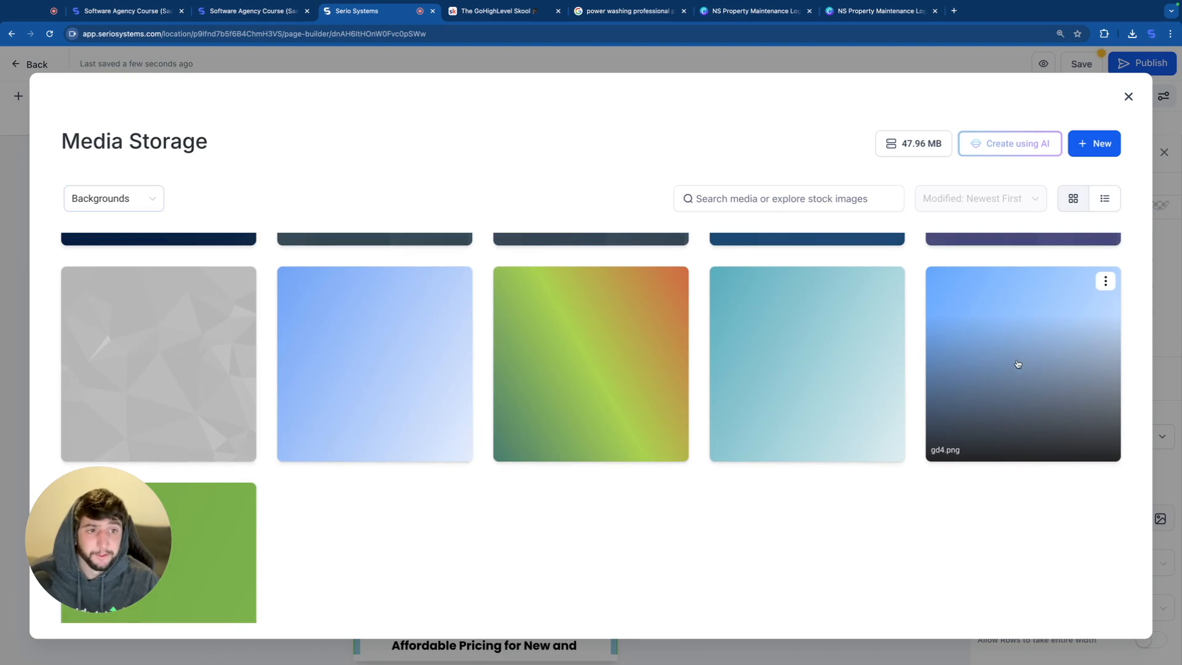
click(1018, 363)
click(864, 226)
key(Escape)
Step: Replace the first service card's roofing image with Power-Washing.jpg and set its column's mobile top padding to 1 px
scroll(494, 482, down, 8)
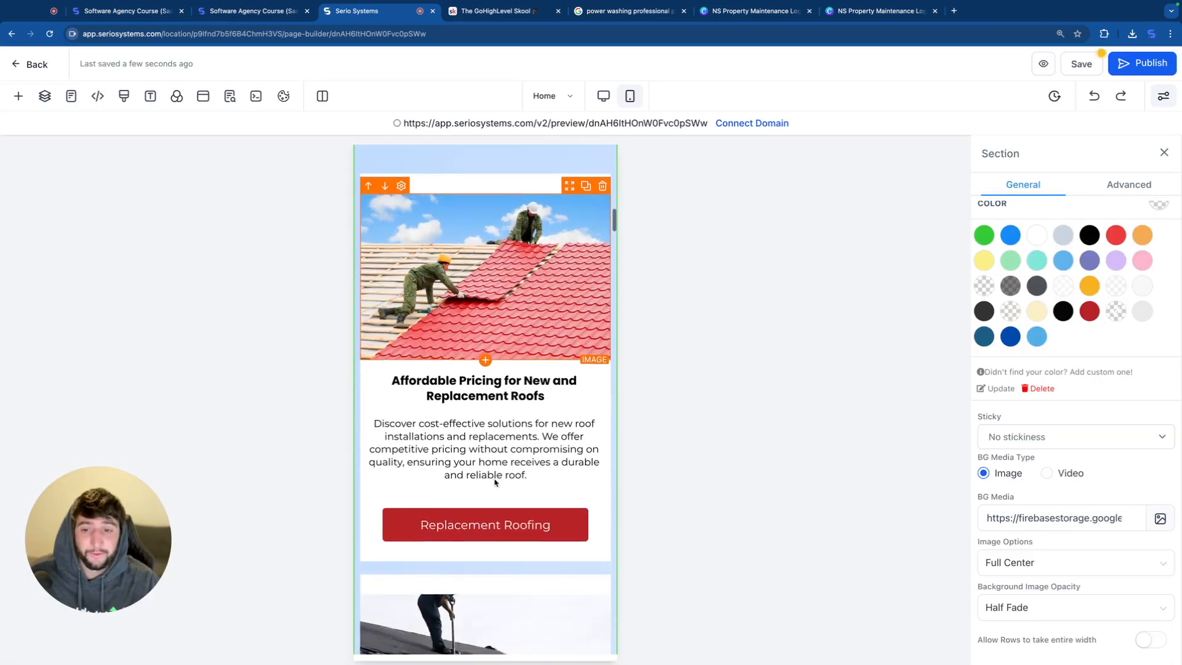
scroll(494, 482, down, 7)
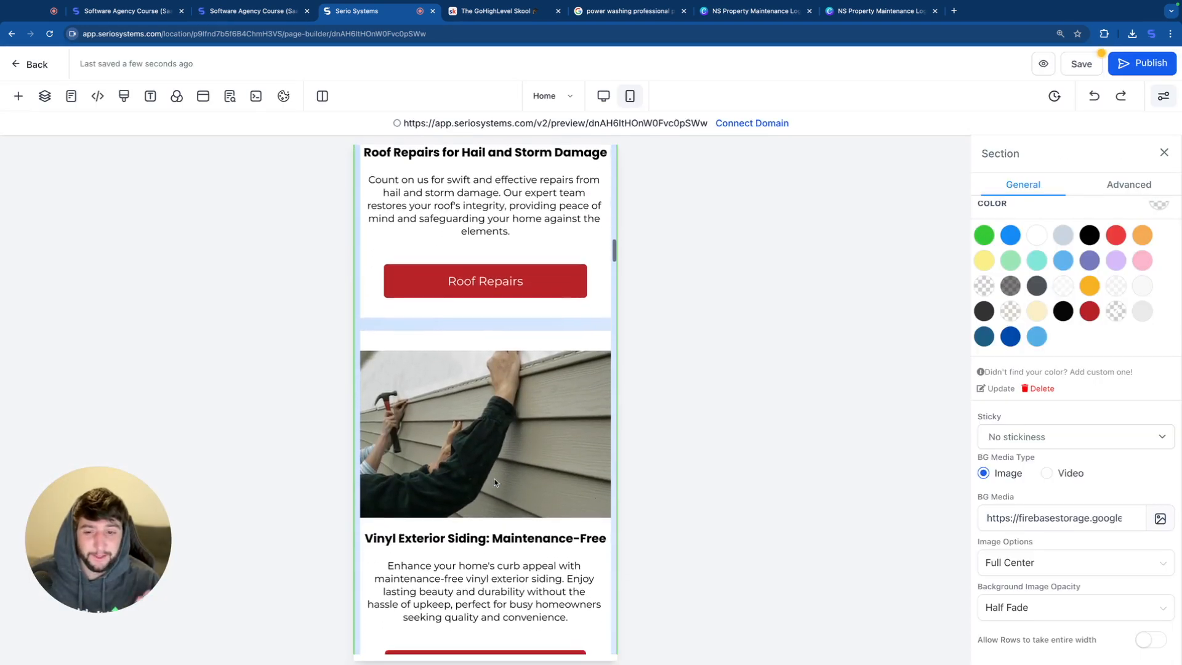
scroll(493, 483, down, 2)
scroll(525, 502, up, 5)
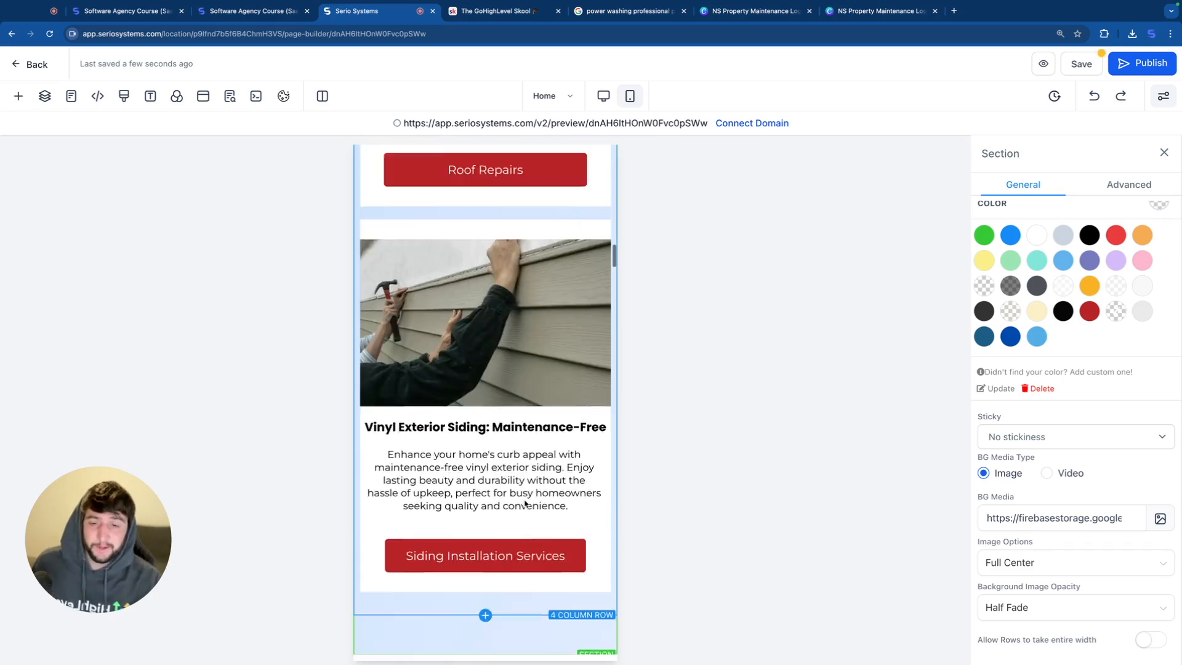
scroll(525, 502, up, 12)
click(491, 444)
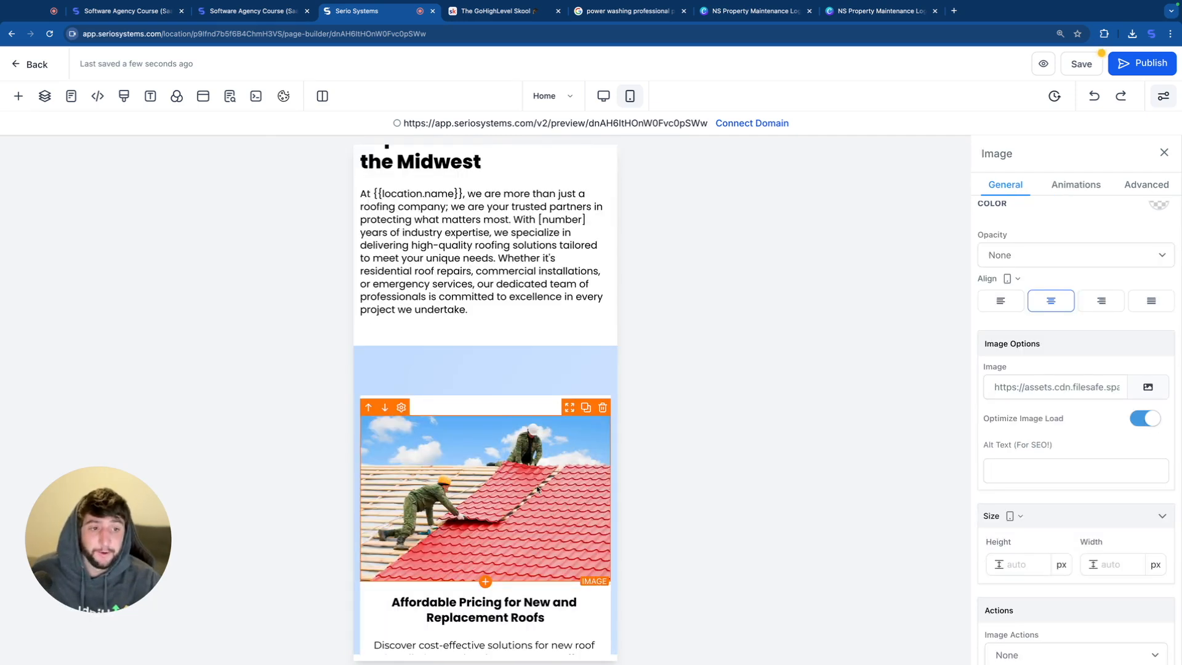
click(529, 289)
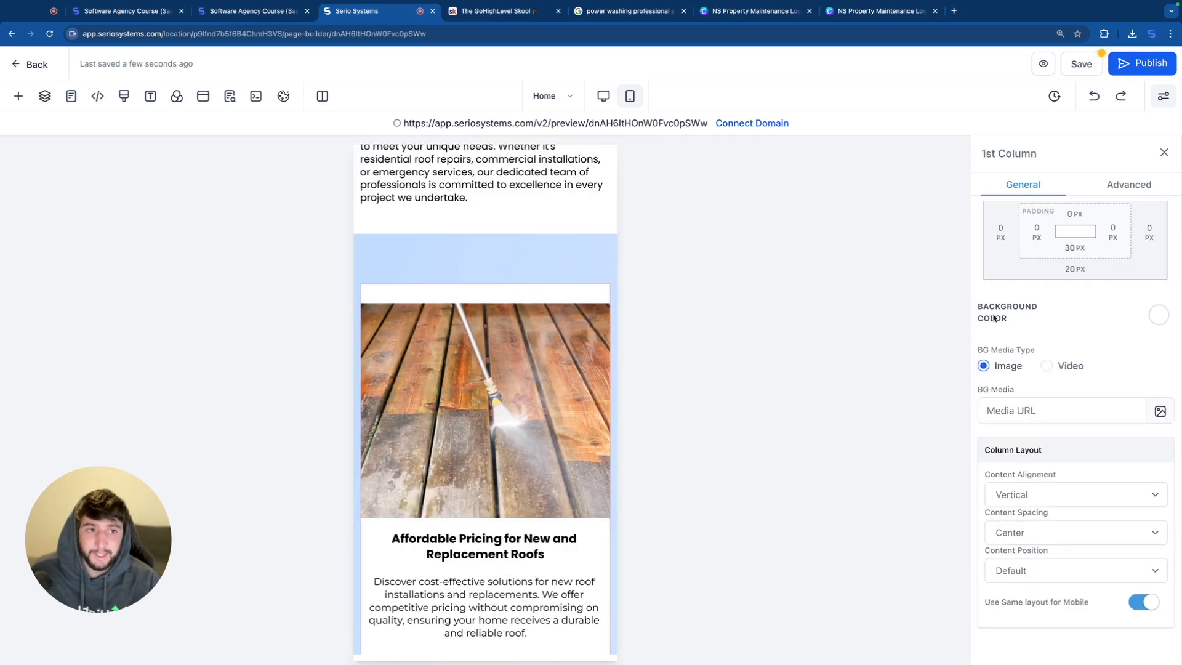
scroll(1077, 331, up, 1)
scroll(1077, 331, up, 1)
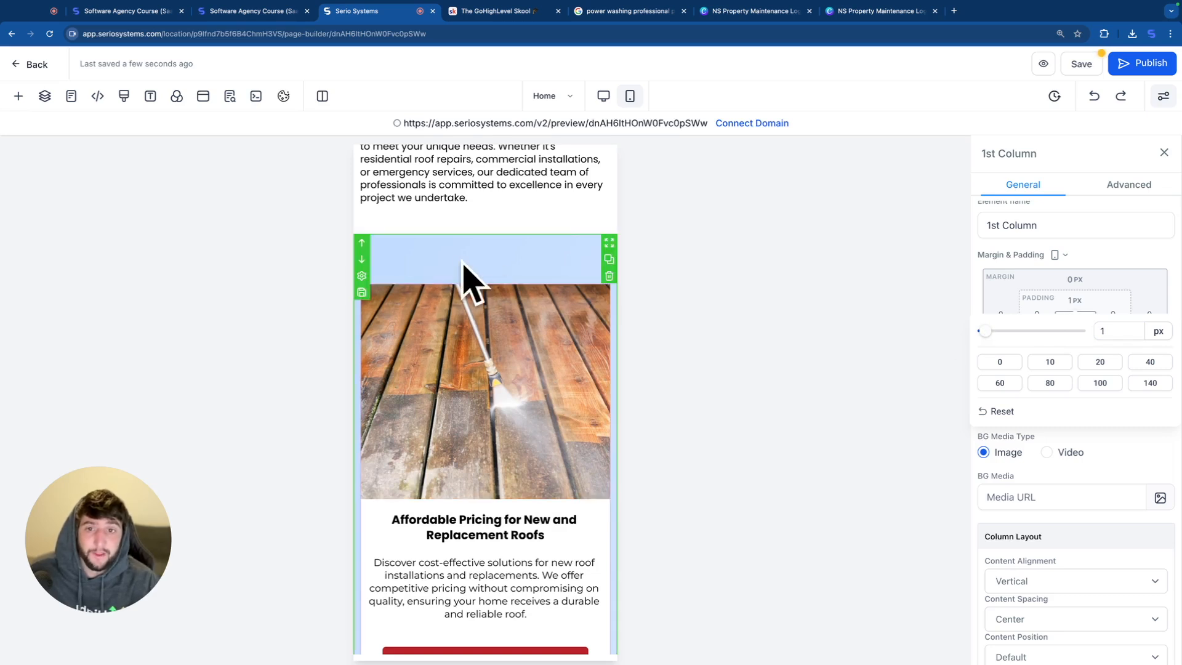
Step: Set the service cards section's top padding to 3 px in the mobile layout
click(487, 257)
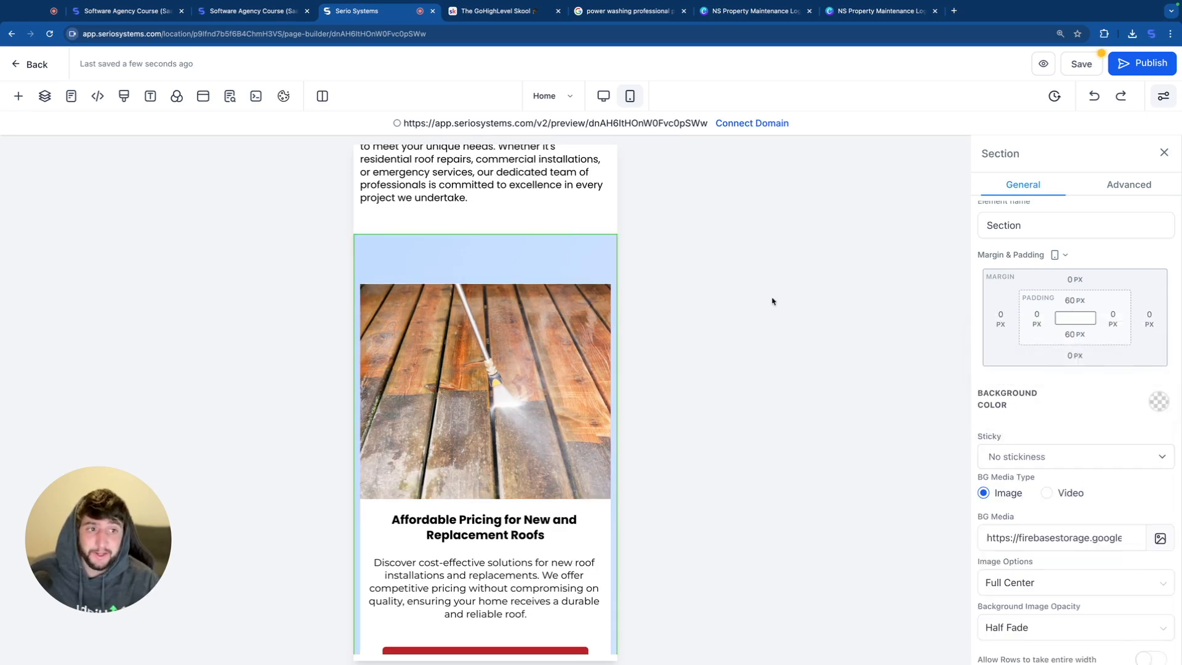
drag(1000, 331, 990, 333)
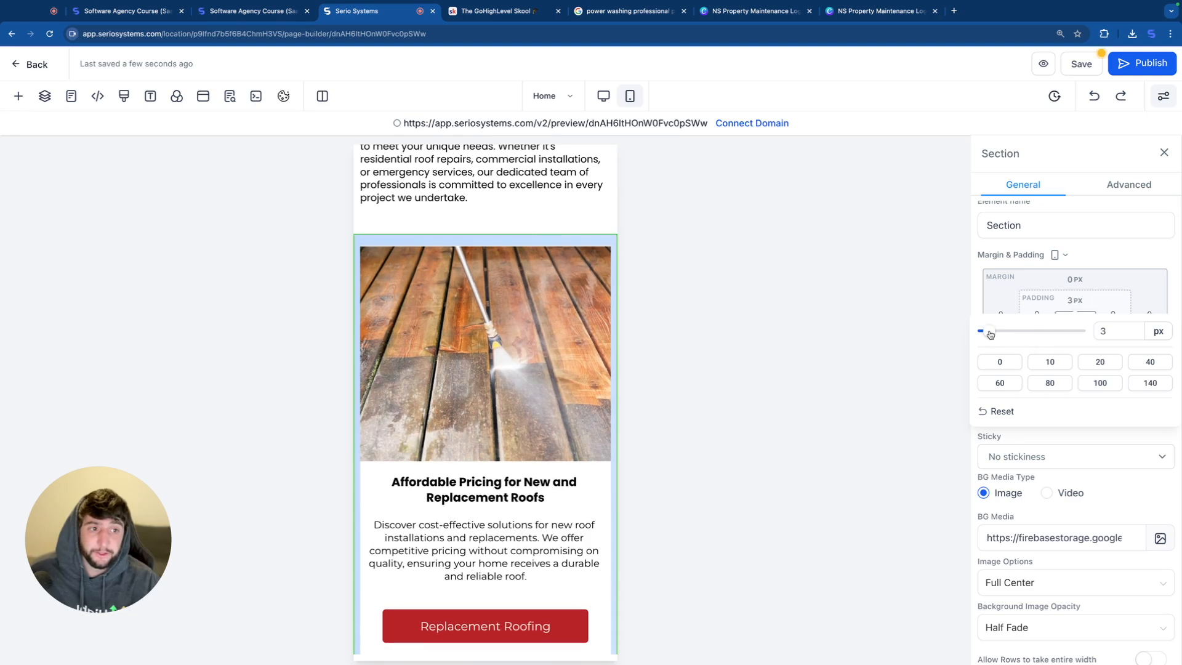
click(540, 289)
scroll(541, 289, up, 2)
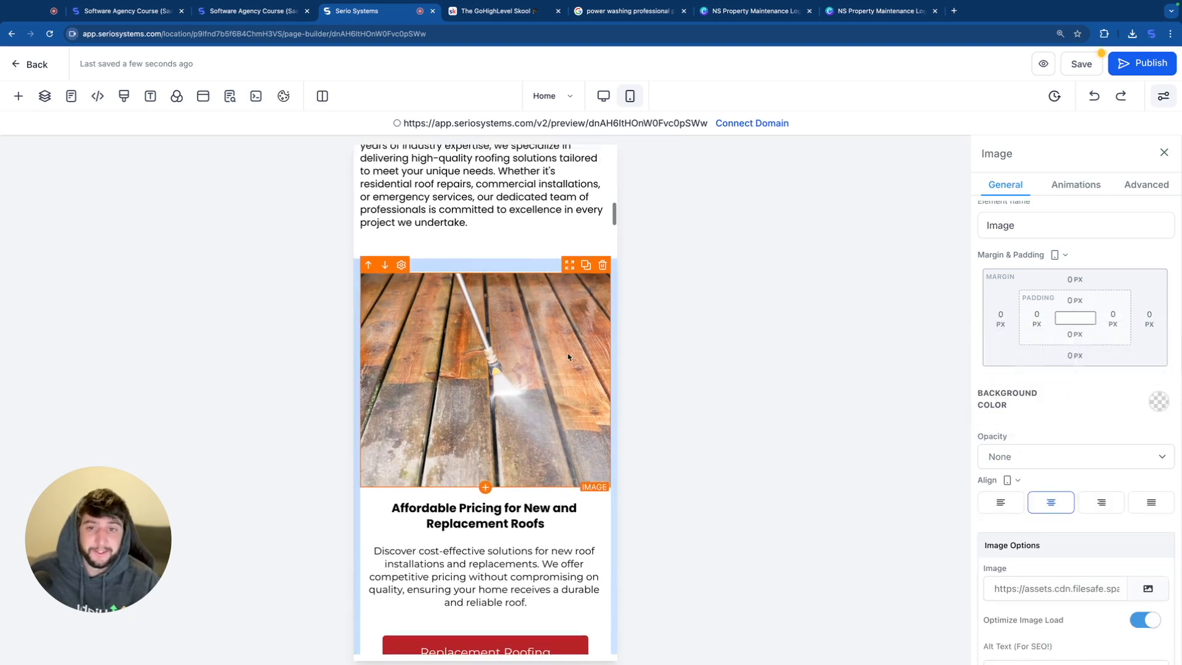
Step: Switch to the desktop layout and compare the images of the three service cards
scroll(541, 290, down, 1)
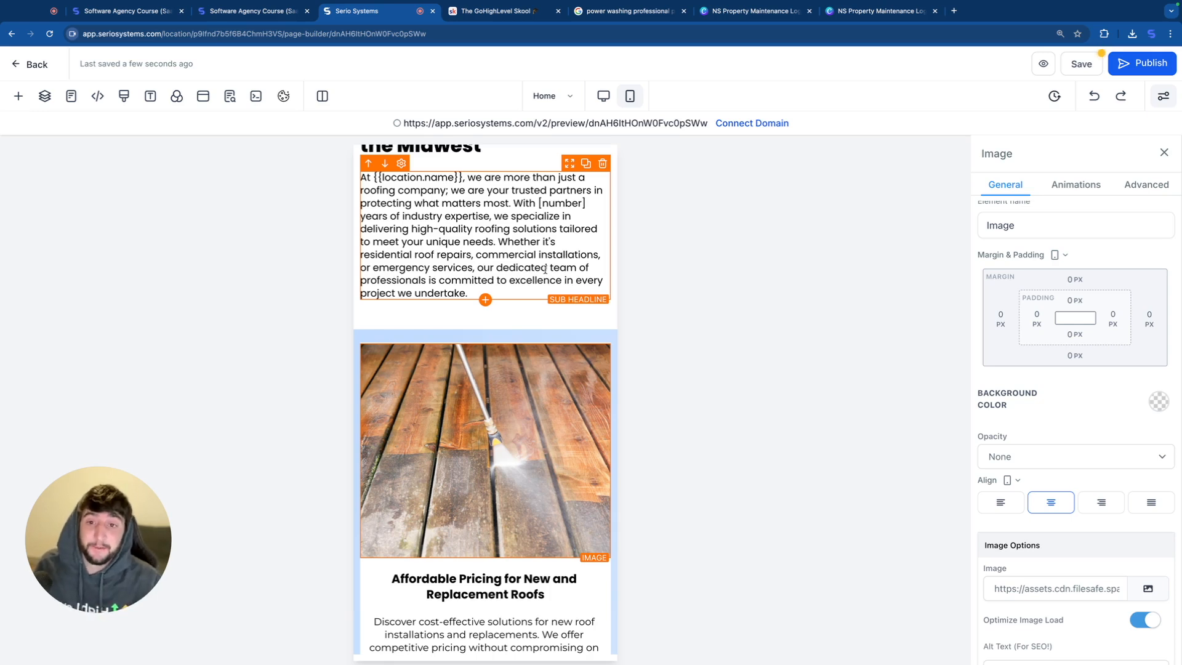
scroll(529, 271, up, 3)
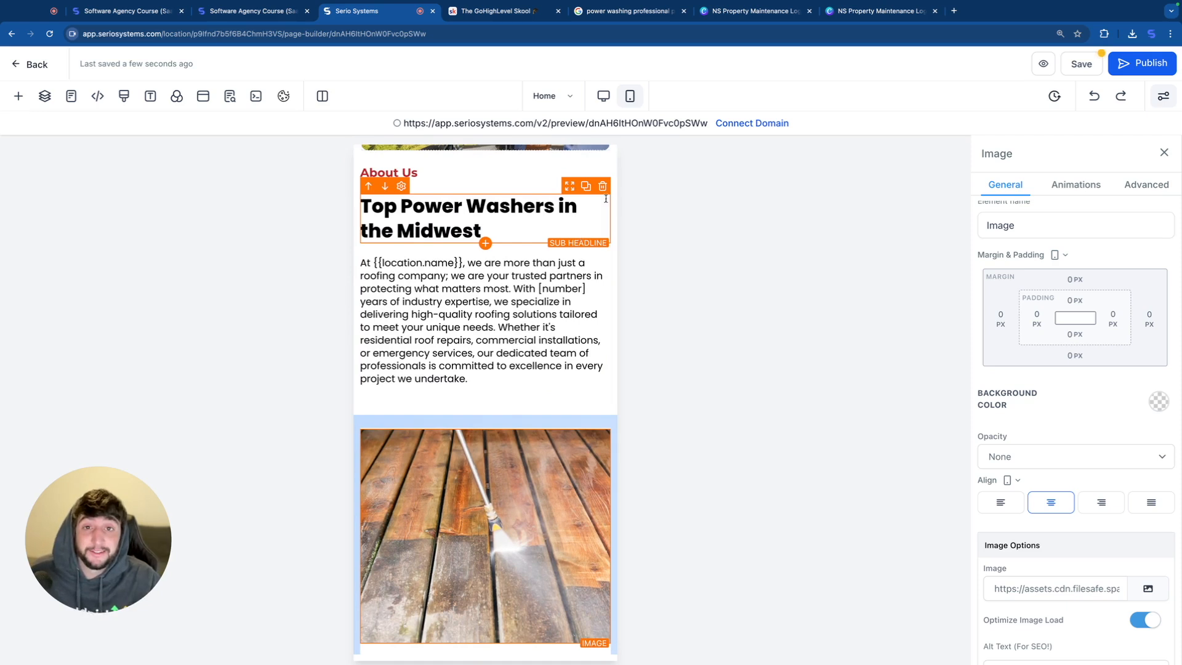
click(604, 95)
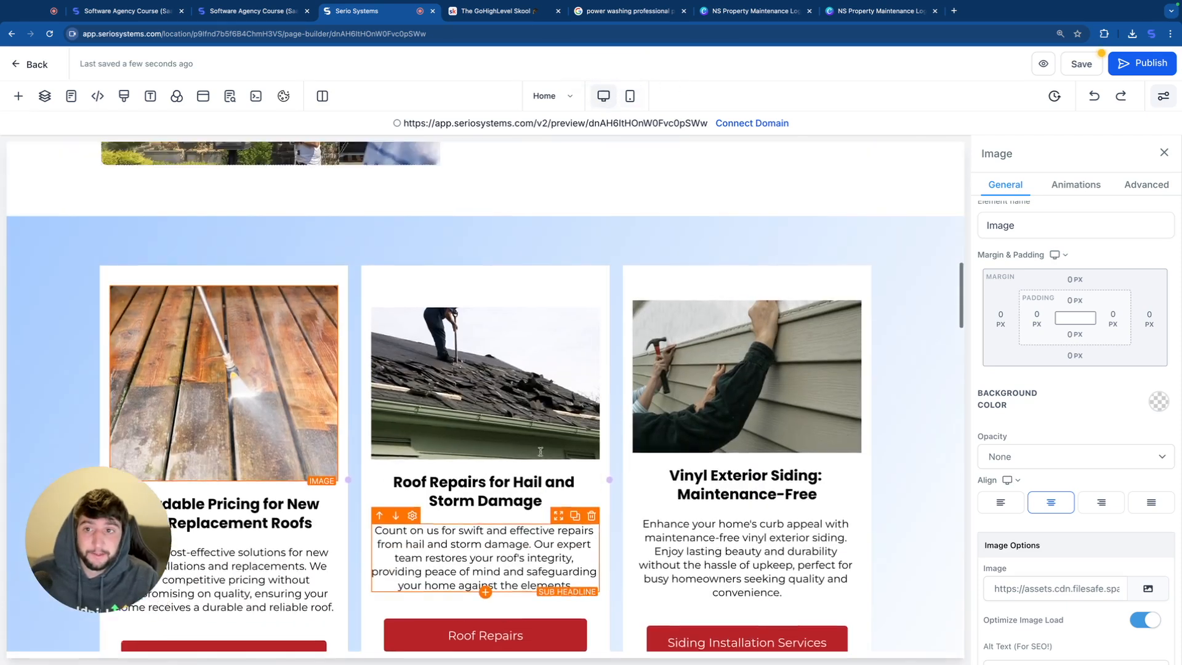
scroll(540, 451, up, 1)
click(502, 445)
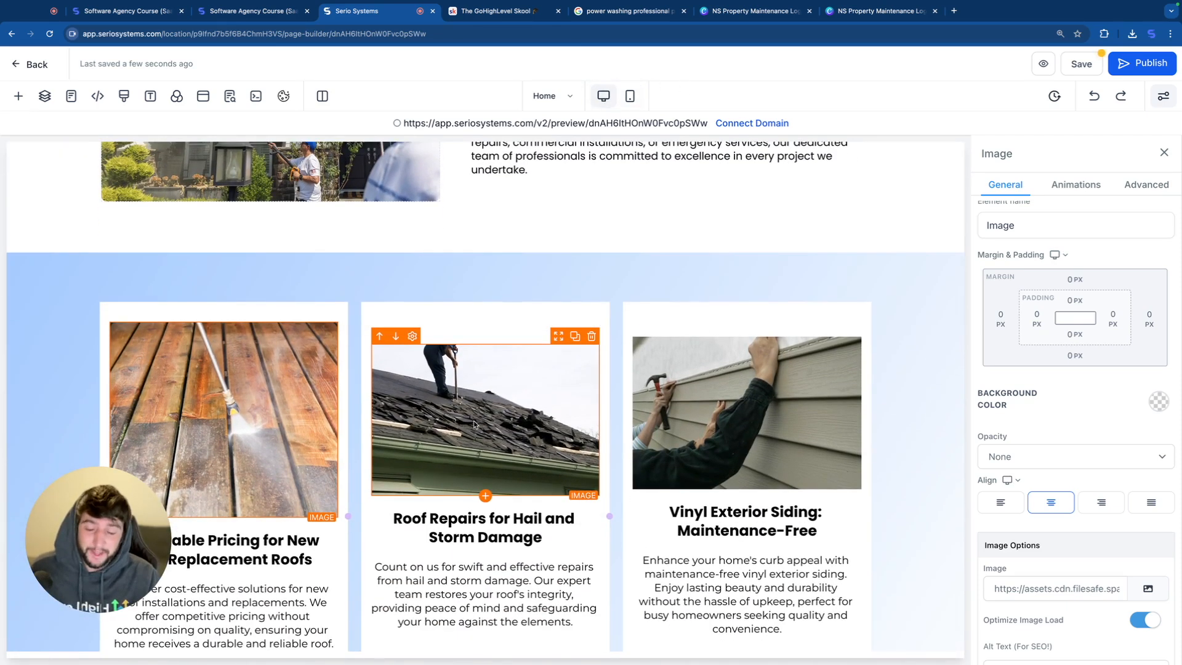
click(326, 381)
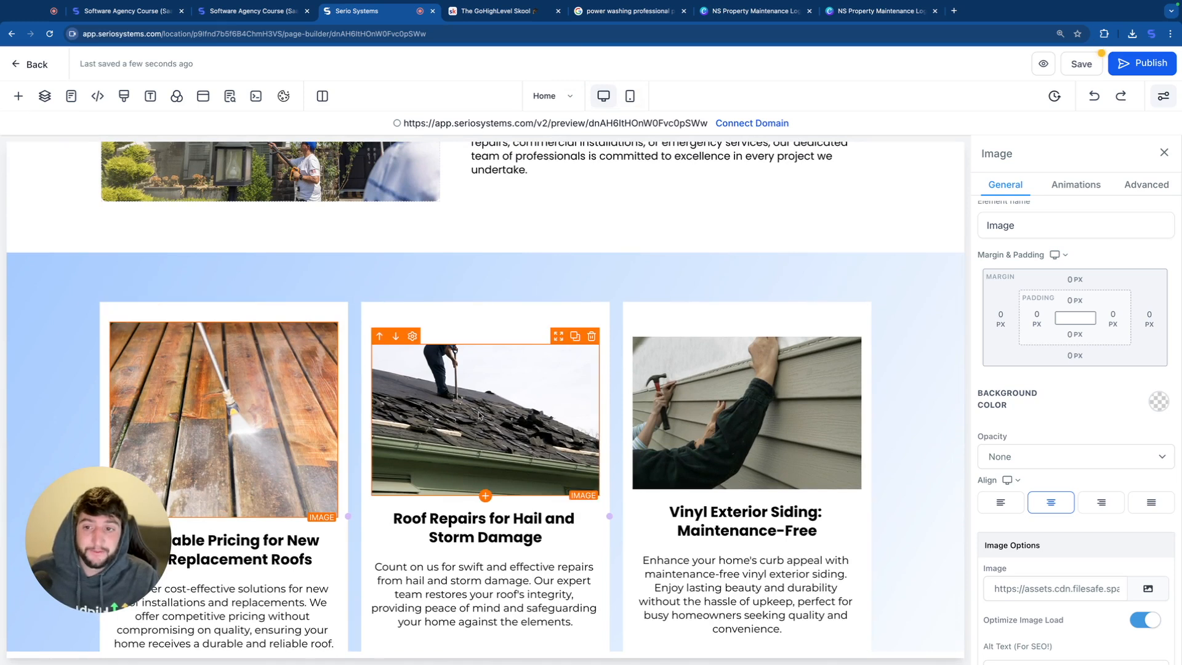
click(473, 375)
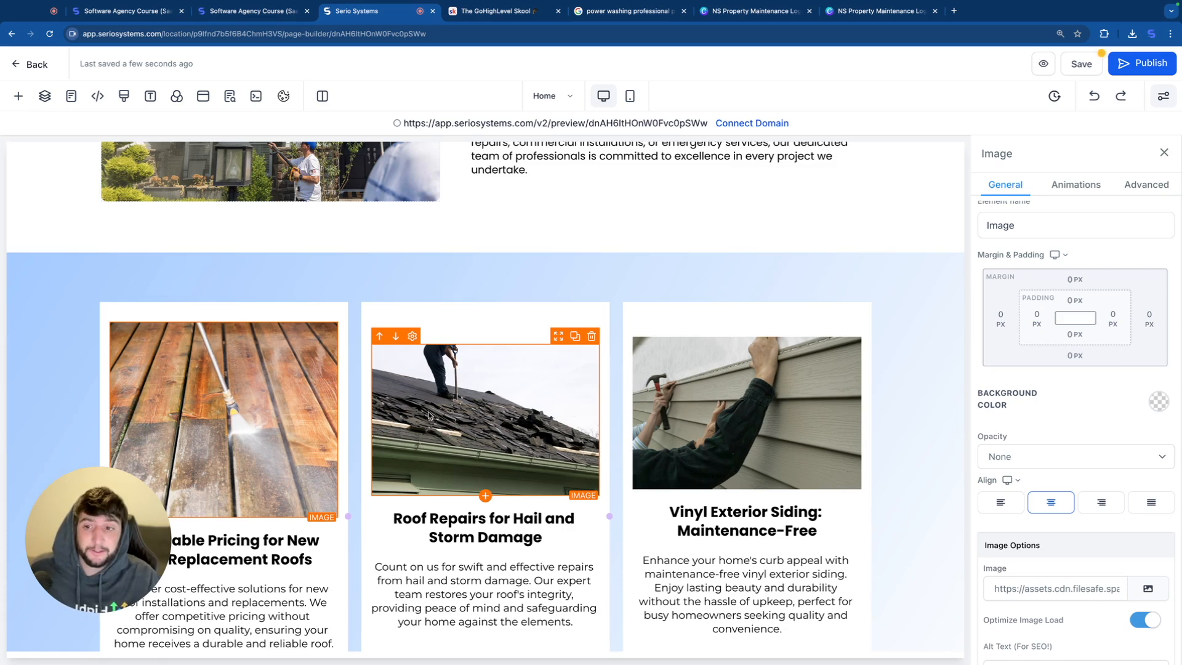
Step: Change the background color of the three service cards' buttons to dark blue
click(227, 406)
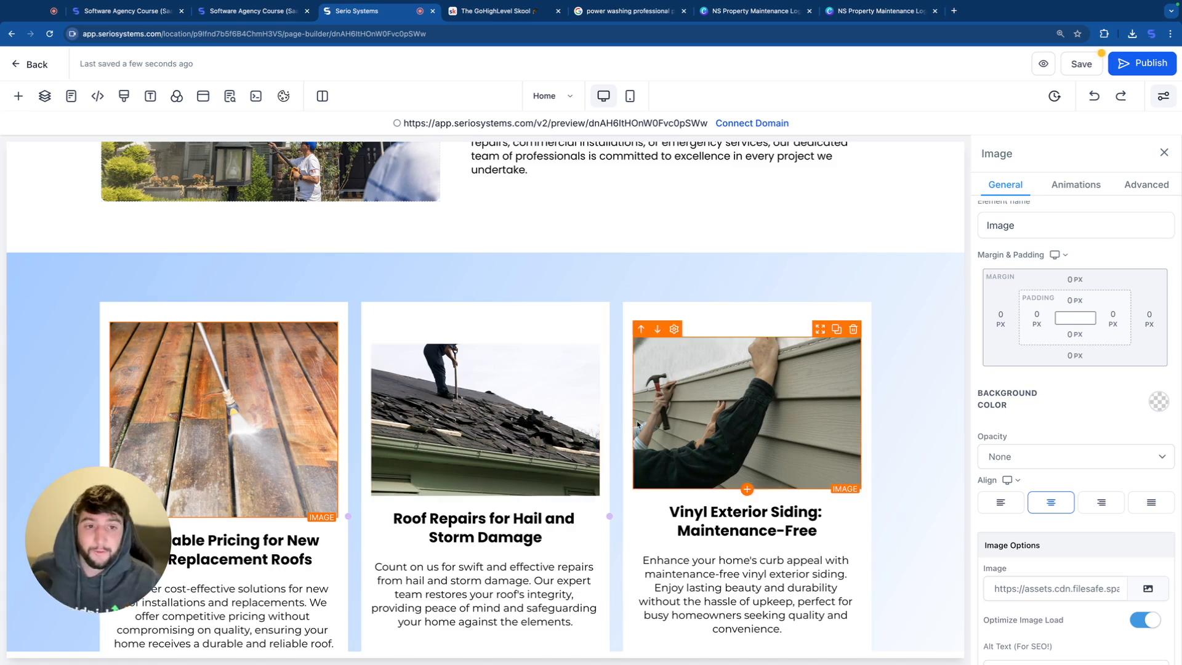
scroll(280, 369, down, 1)
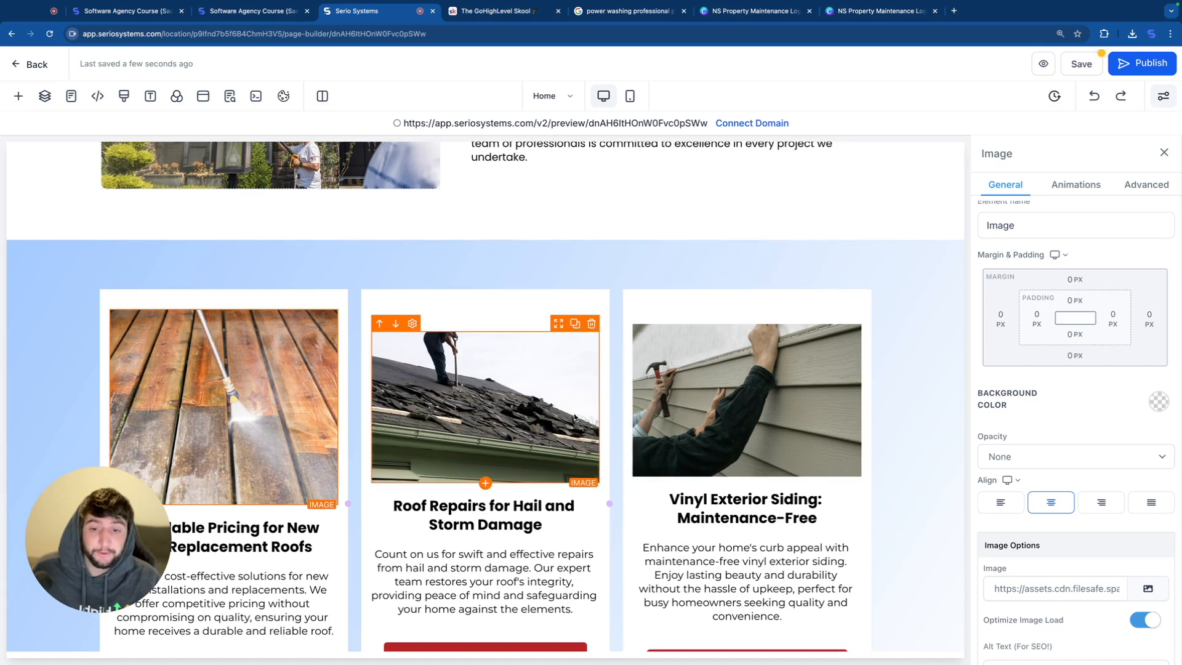
scroll(504, 422, down, 4)
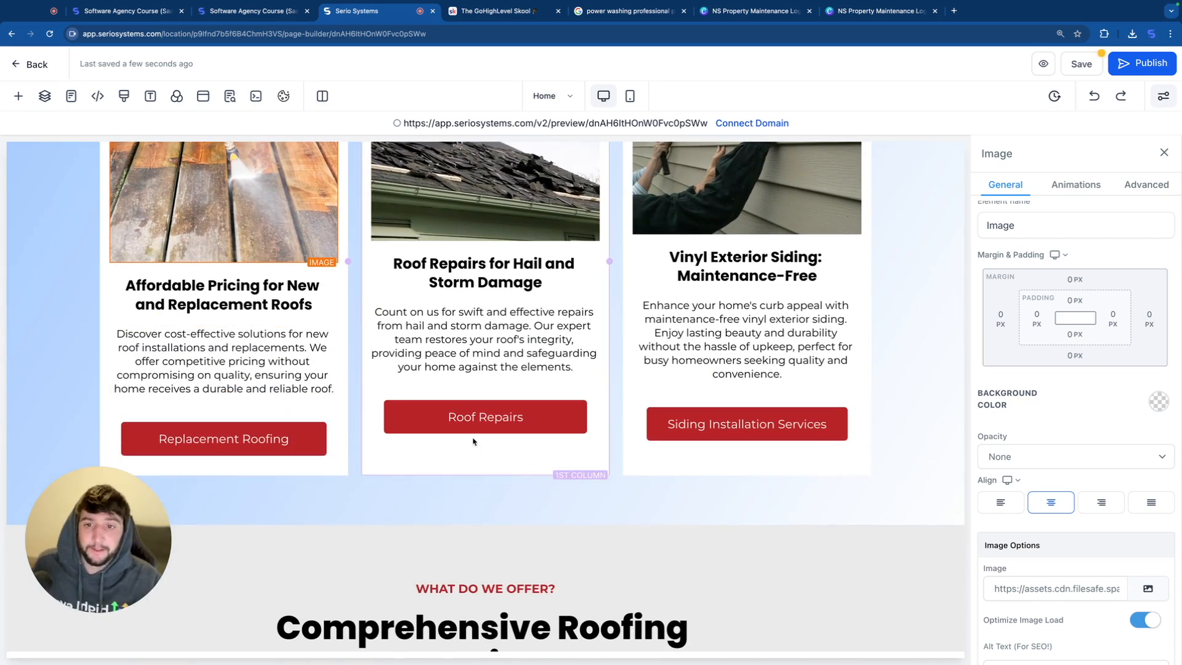
click(294, 445)
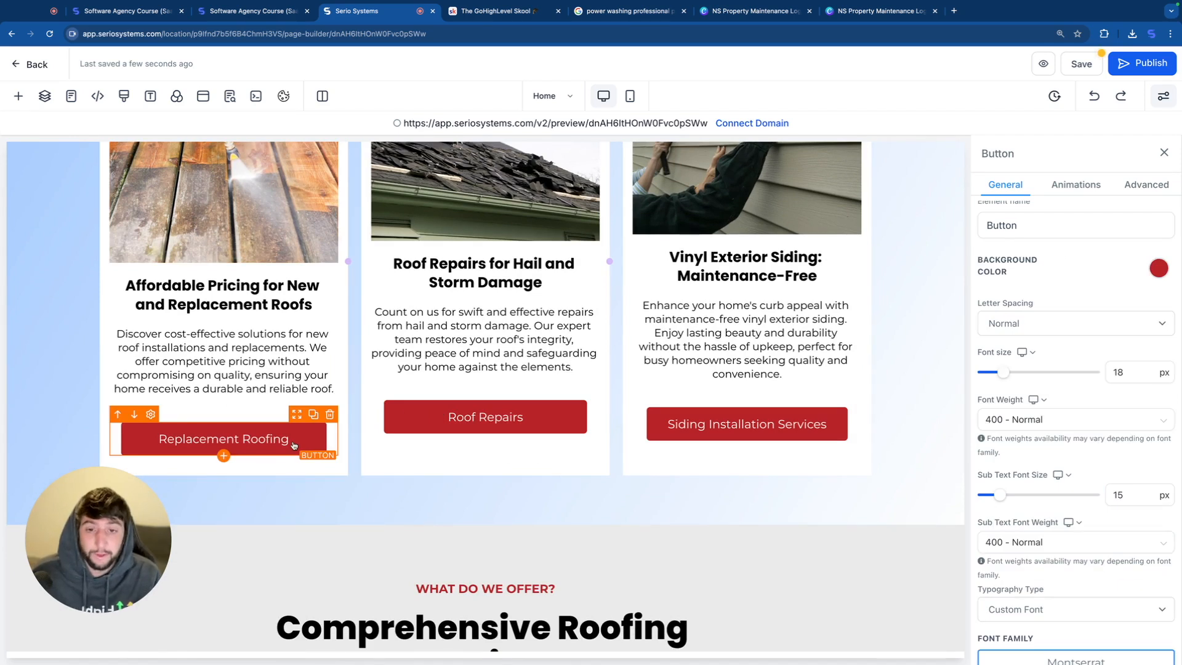
click(454, 483)
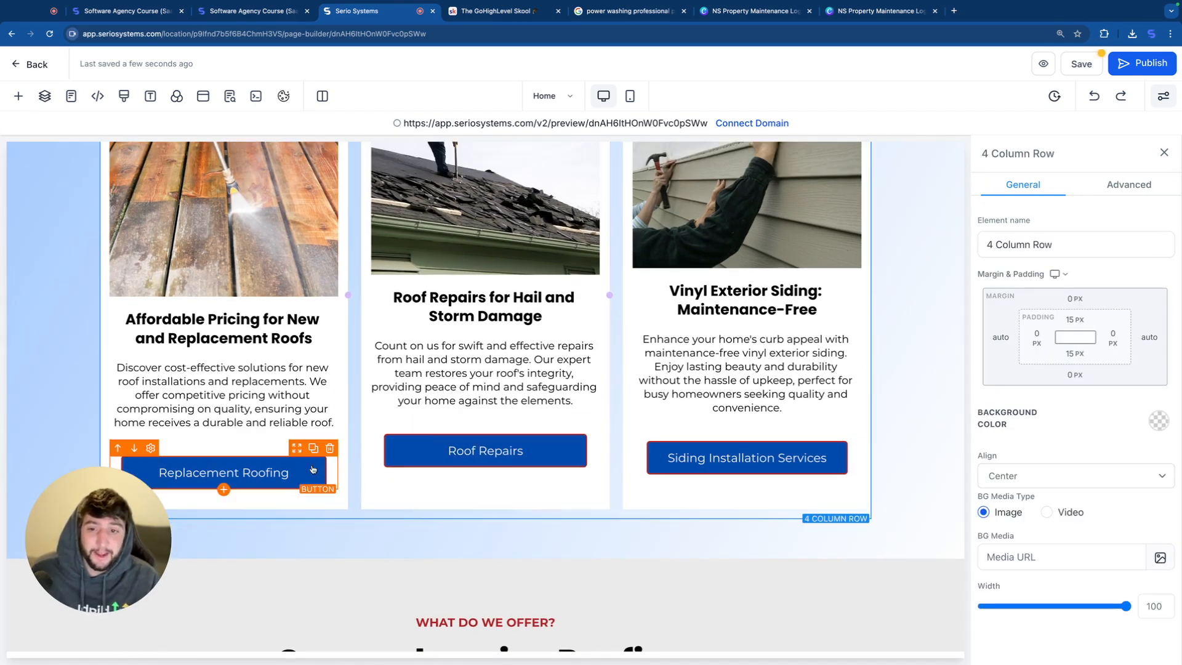
Step: Set the border color of the three service cards' buttons to transparent
click(291, 478)
click(1139, 185)
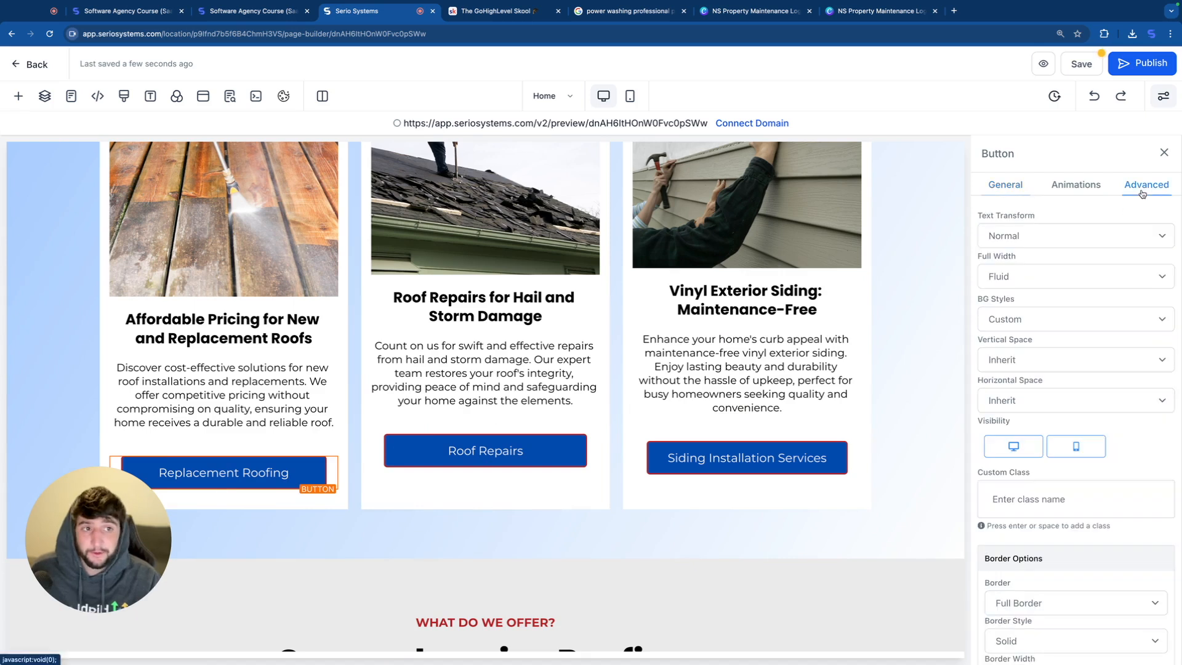
scroll(1095, 306, down, 4)
click(1151, 446)
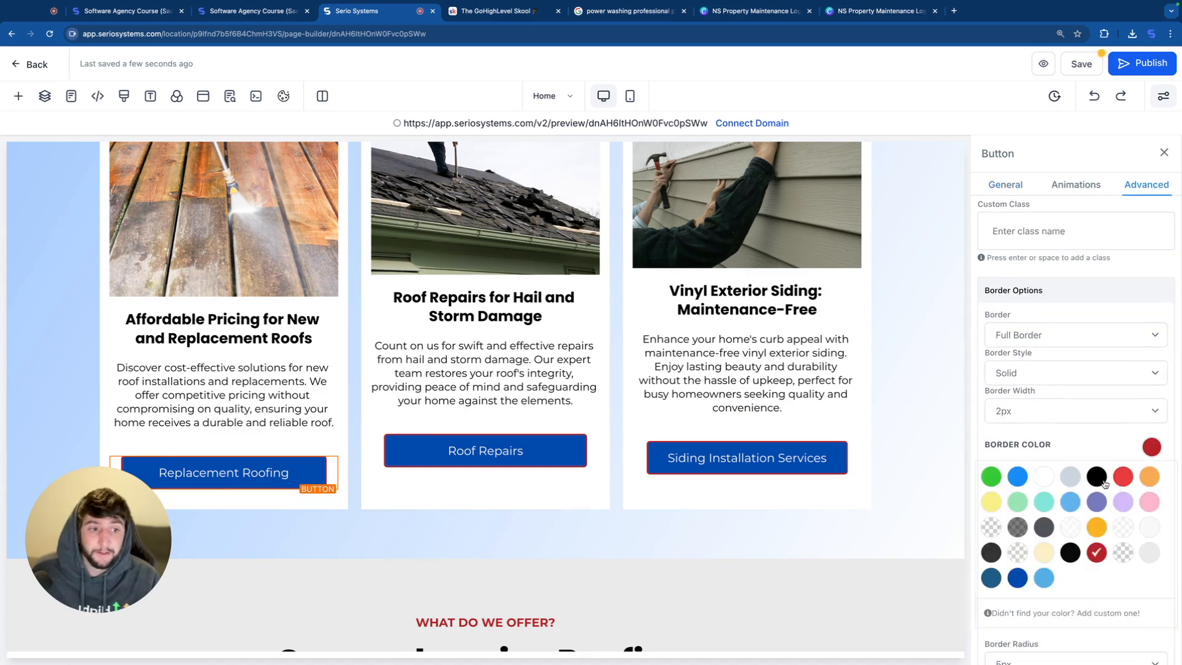
click(1123, 552)
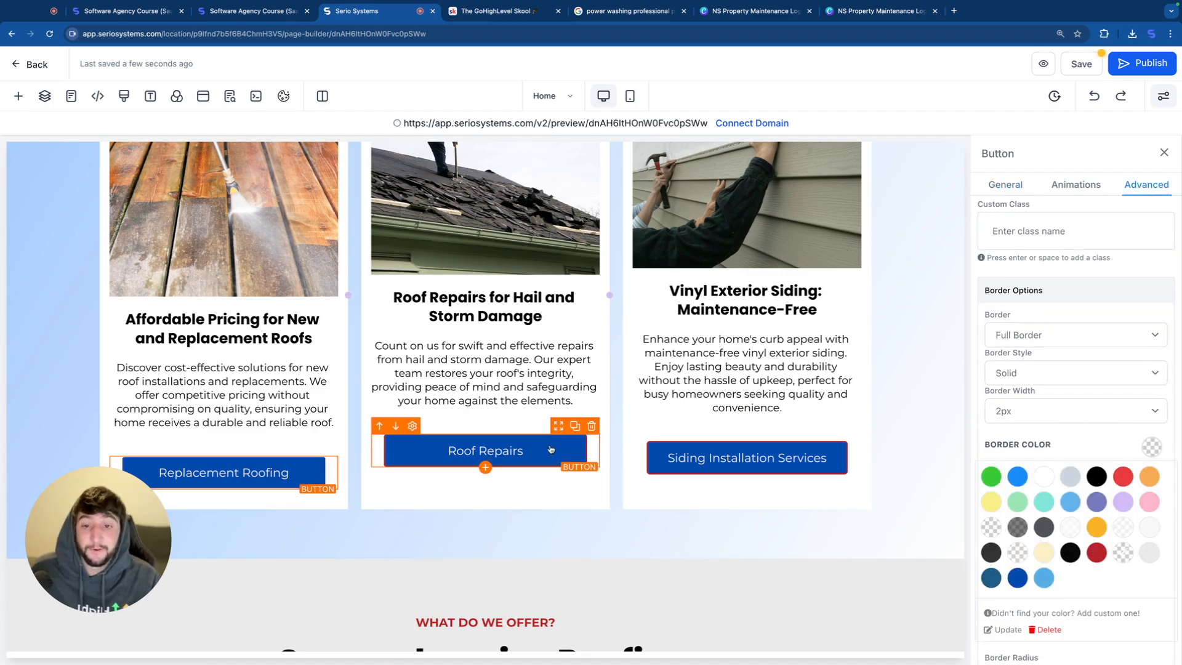
click(541, 530)
Step: Change the text color of the "WHAT DO WE OFFER?" sub headline to dark blue
scroll(538, 468, down, 5)
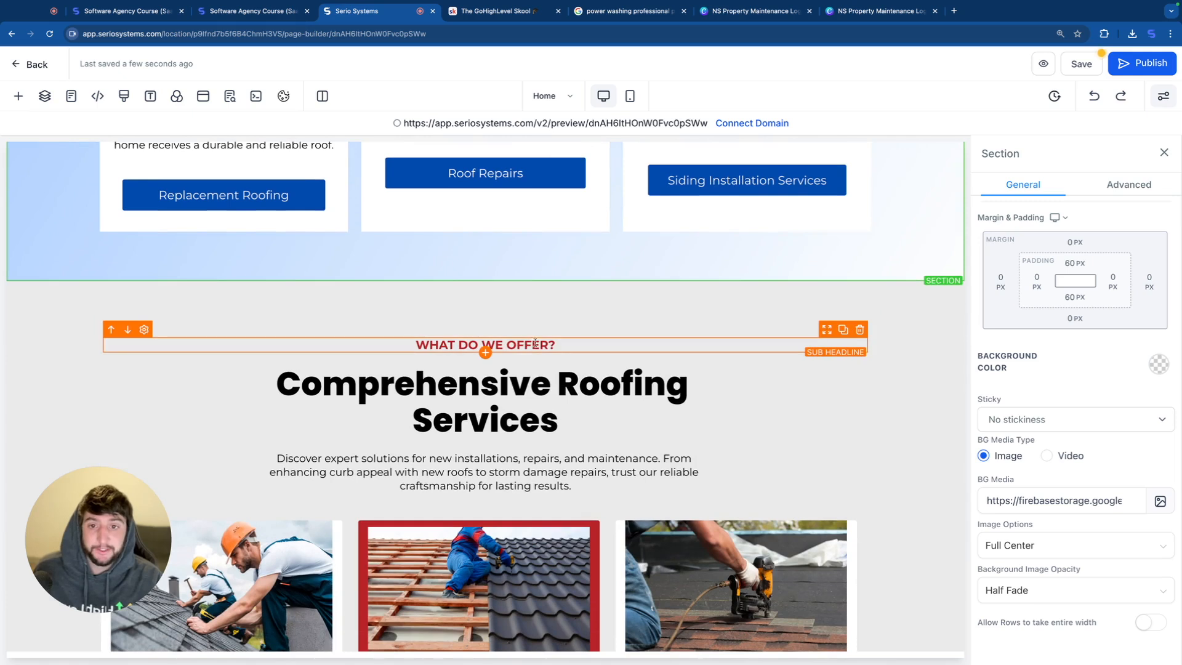
click(557, 346)
click(557, 347)
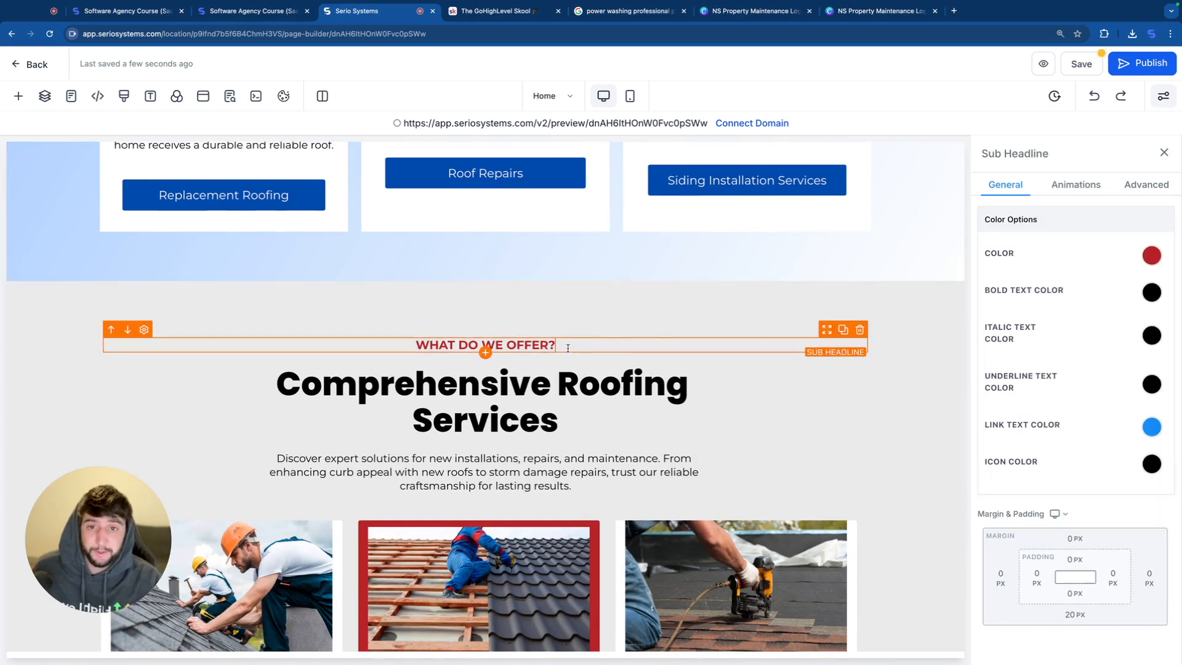
triple_click(557, 347)
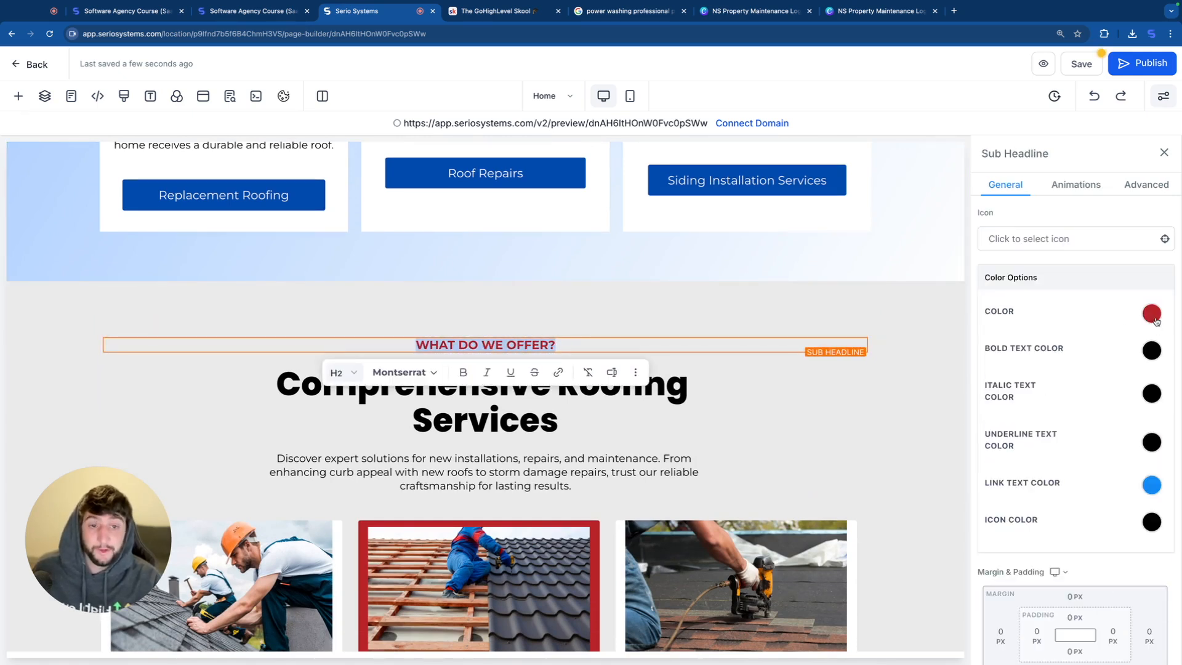
click(1152, 313)
click(1017, 443)
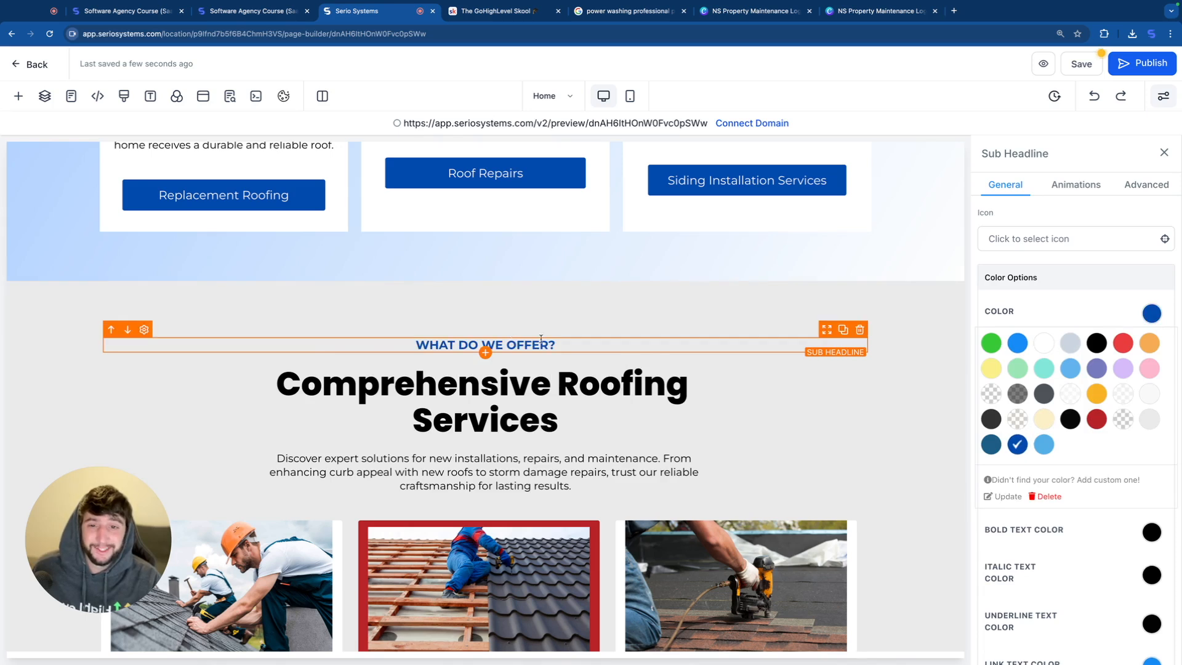
Step: Try light blue as the Metal Roofing Solutions card's background color and settle on dark blue
scroll(541, 416, down, 6)
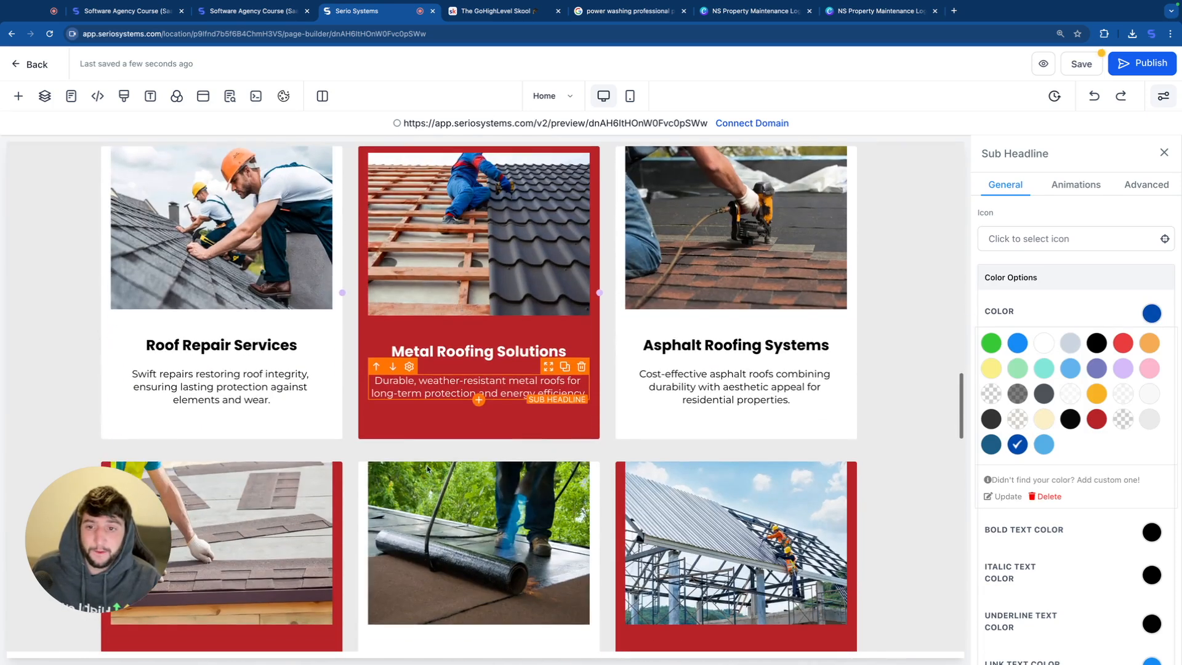
click(367, 425)
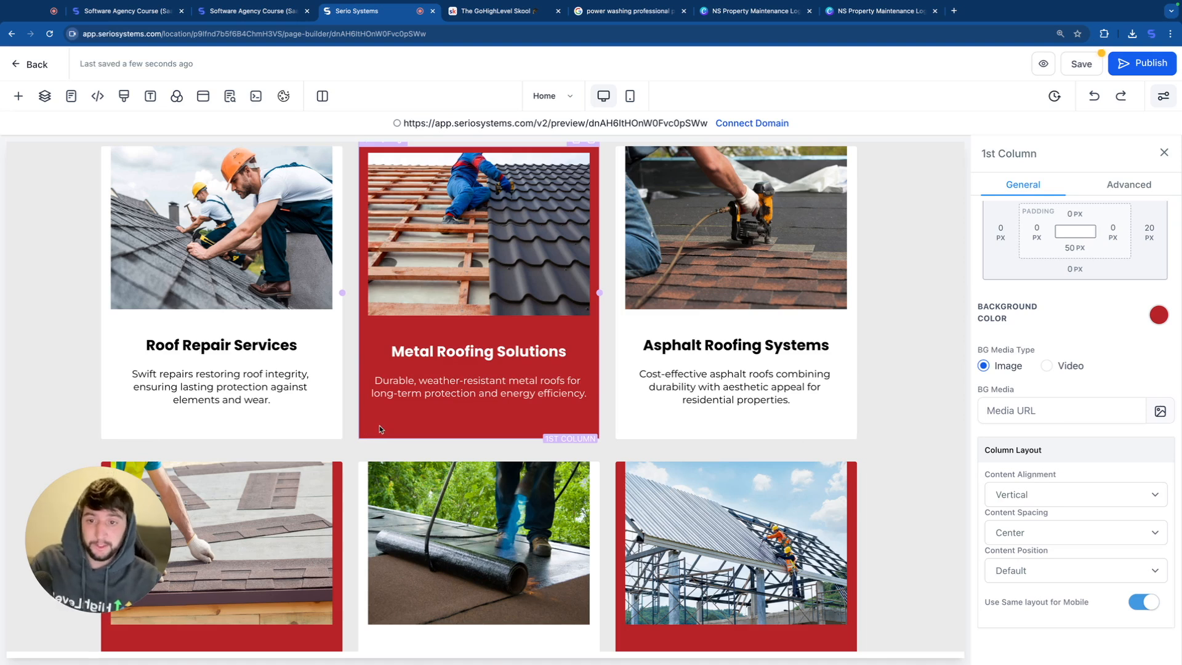
click(1158, 315)
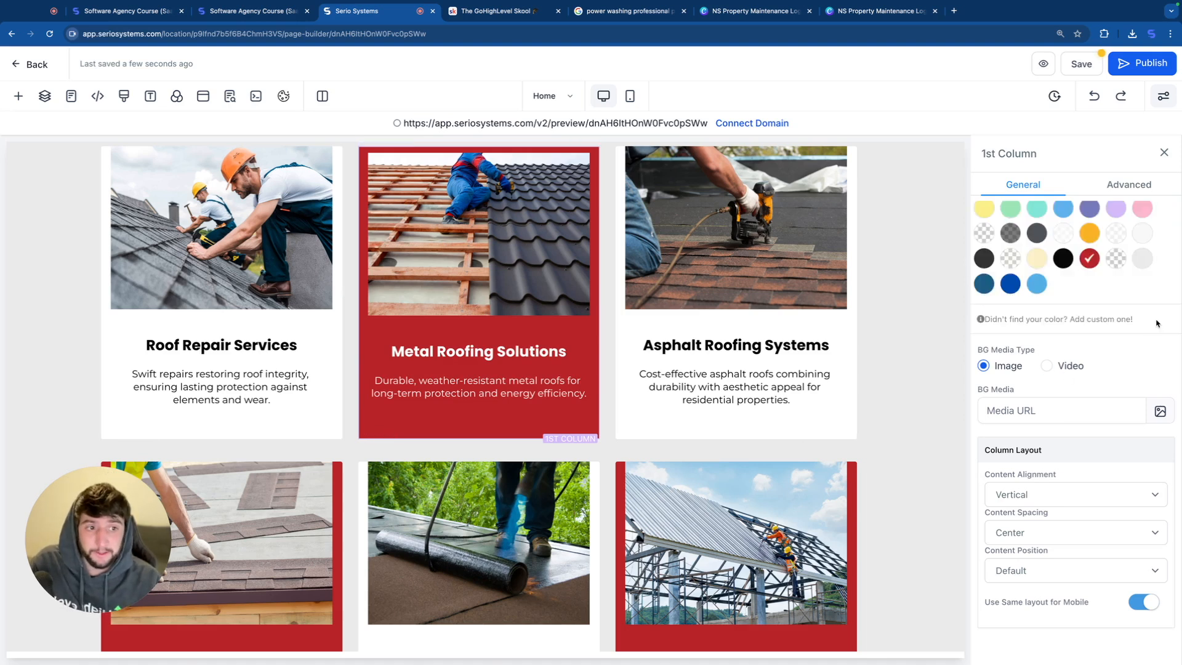
click(1012, 285)
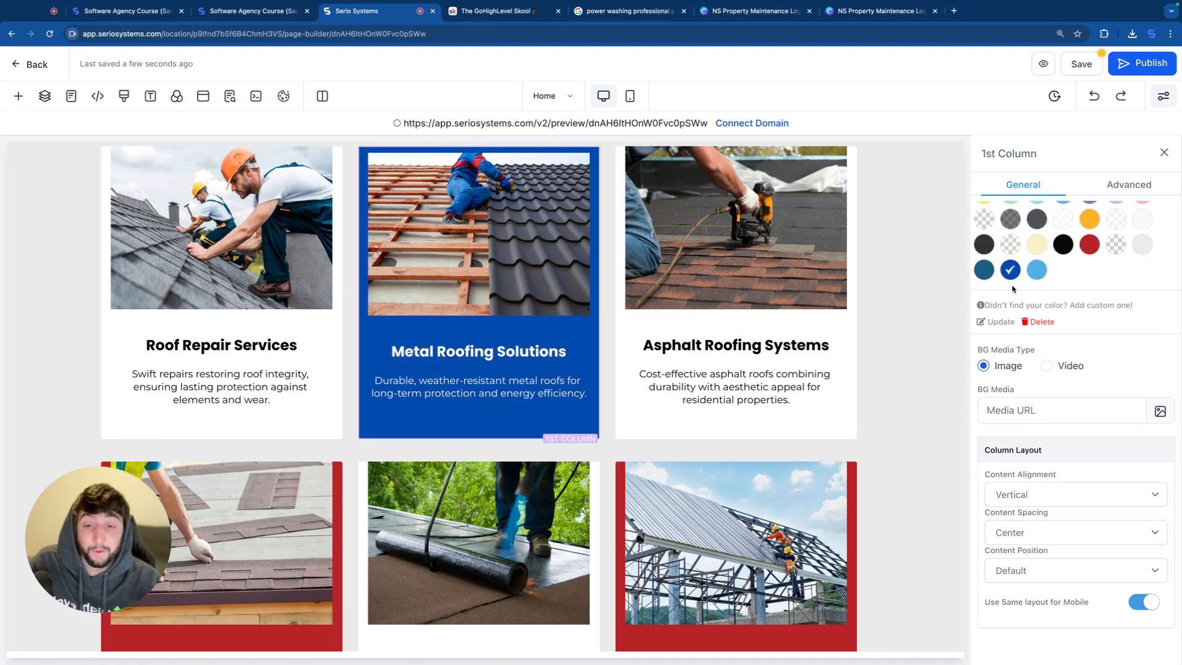
click(1037, 270)
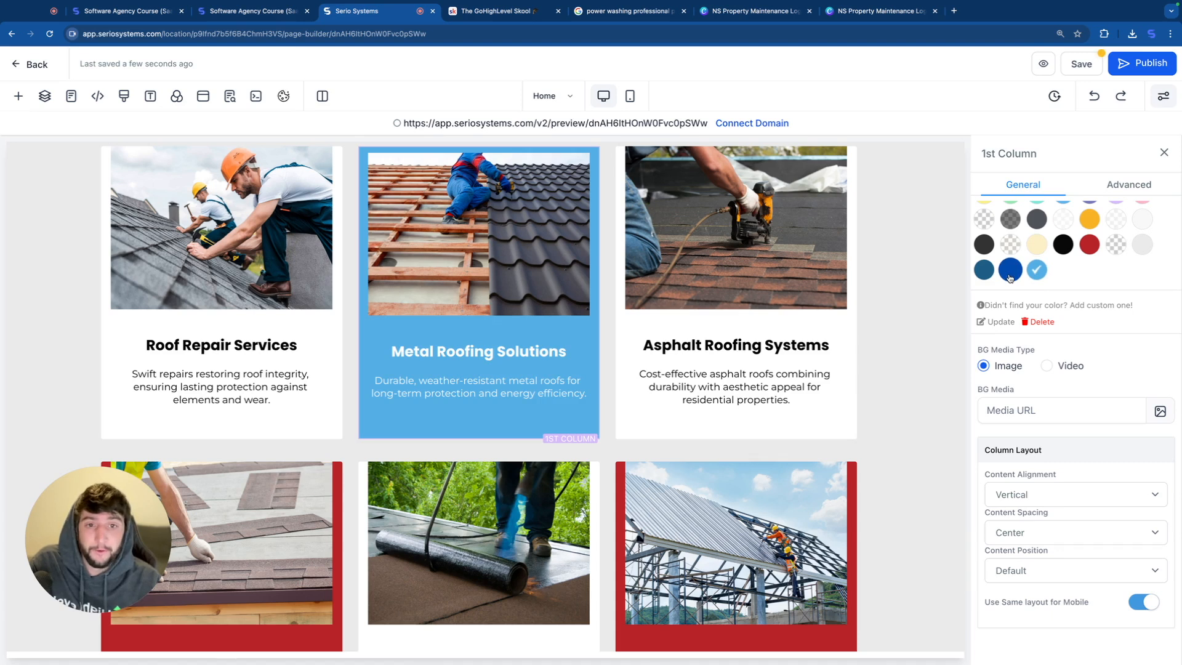
click(1010, 271)
Step: Set the backgrounds of the Shingle Roof Installation card, Commercial Roofing Services card and View All Services button to dark blue
scroll(538, 407, down, 5)
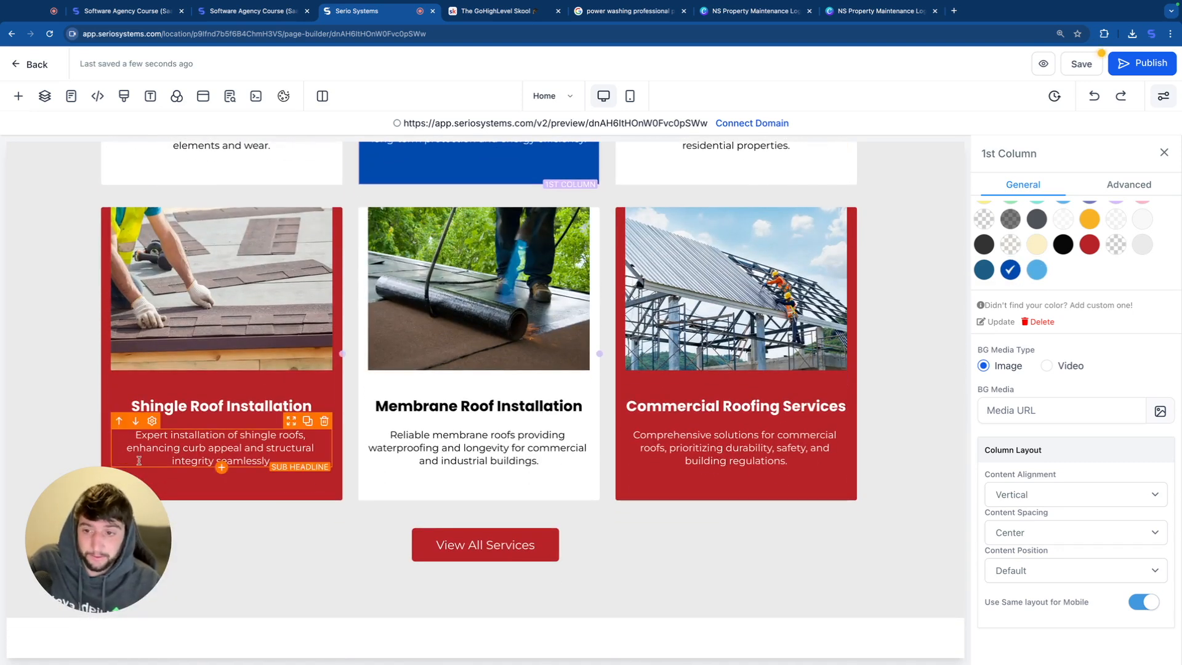
click(285, 496)
click(1159, 314)
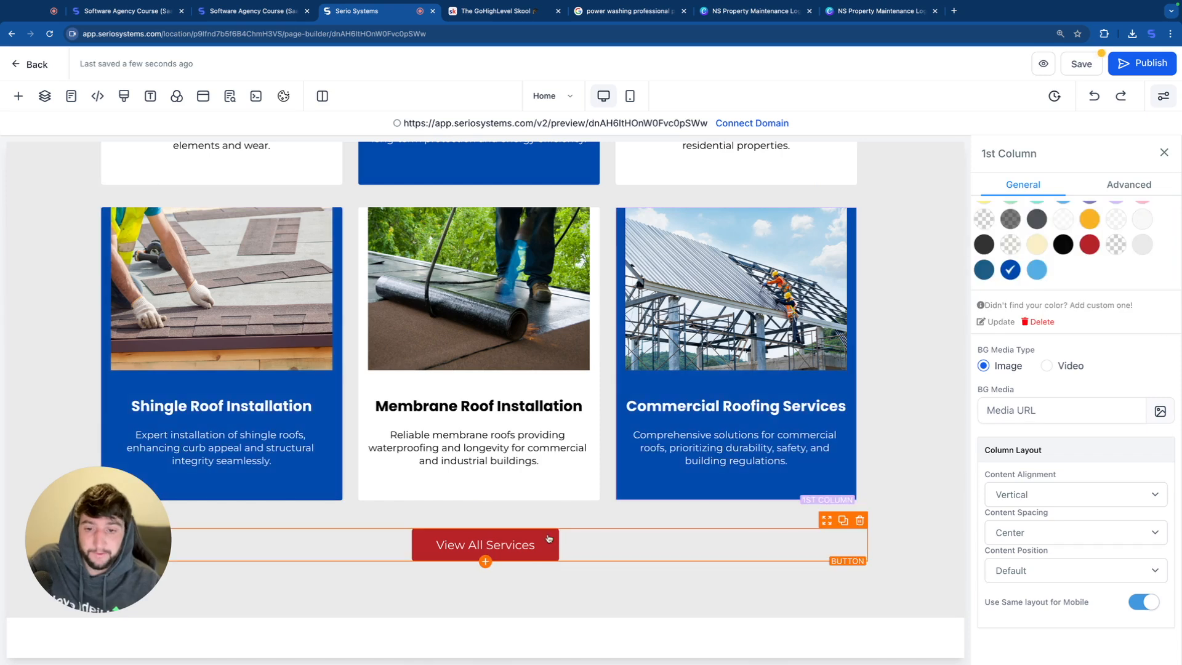
click(667, 557)
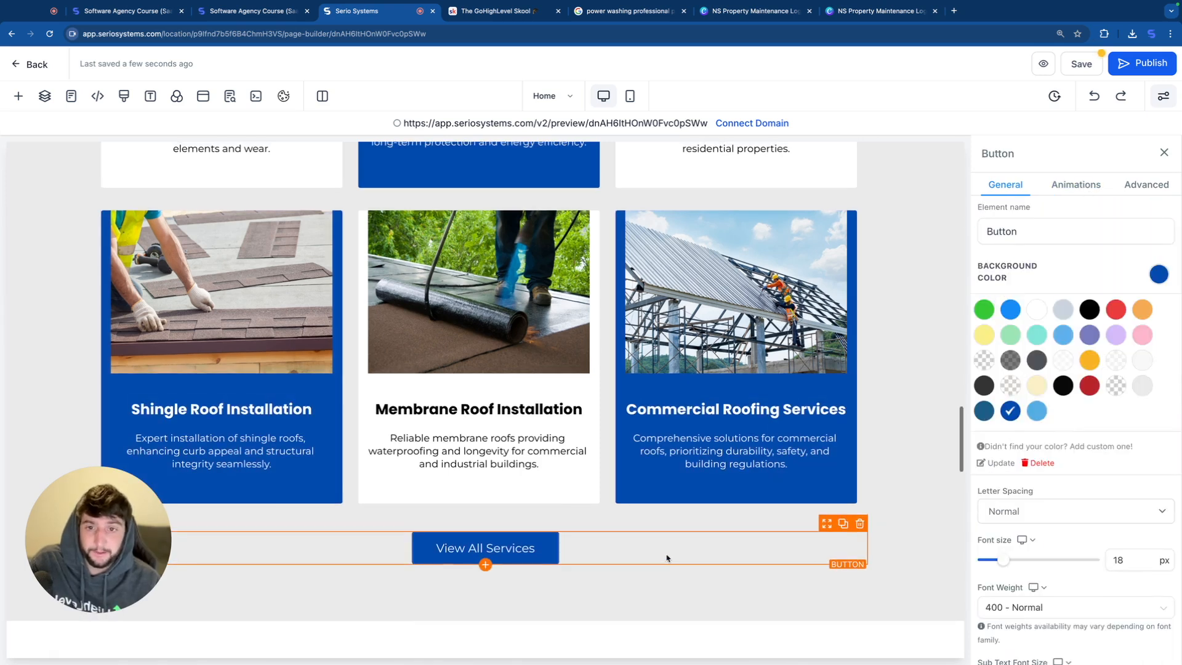
Step: Rewrite the "Comprehensive Roofing Services" heading as "Comprehensive Power Washing", with "Power Washing" on its own line
scroll(667, 558, up, 8)
scroll(666, 557, up, 1)
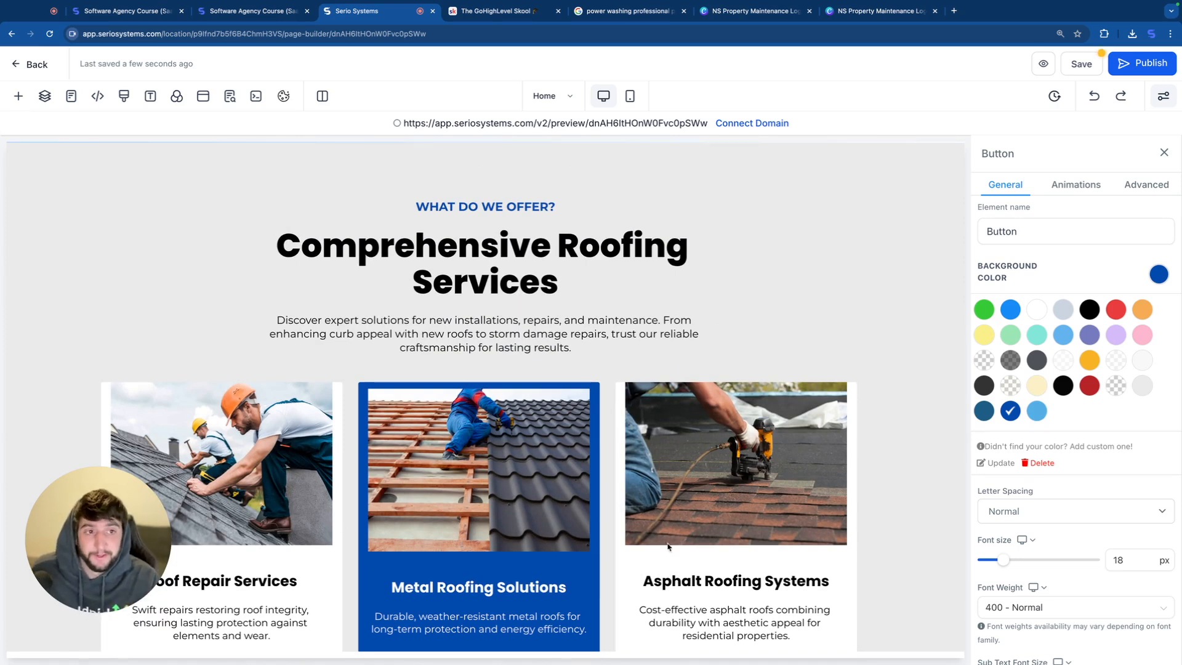
double_click(668, 267)
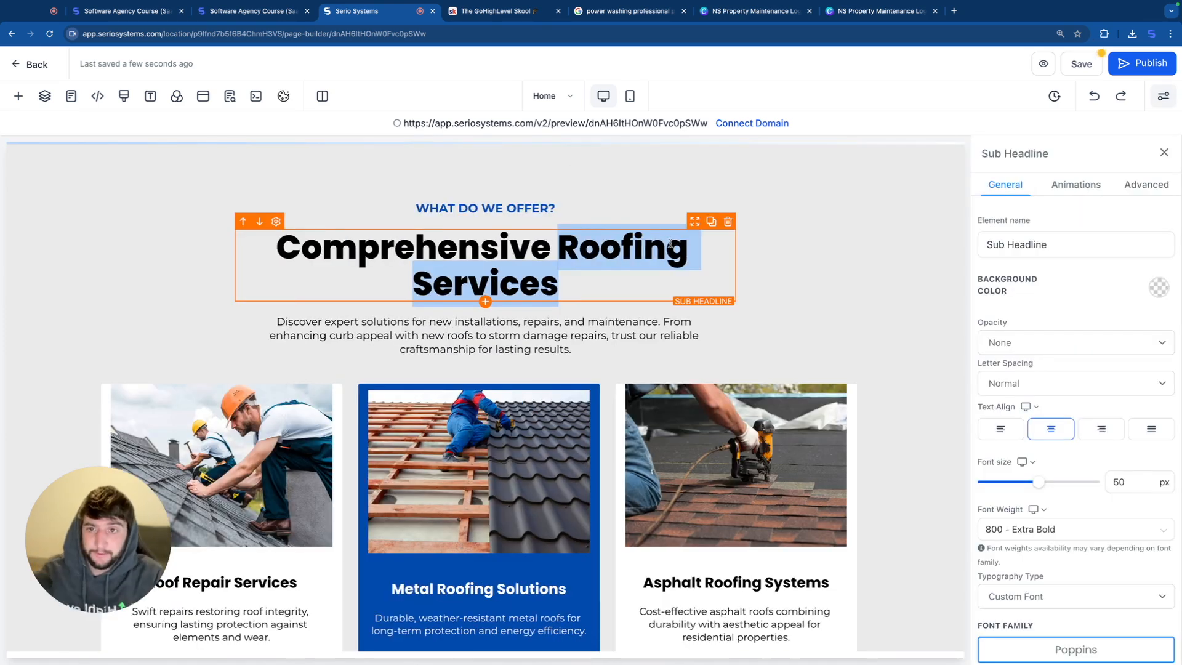
text(Power Washing)
click(570, 246)
key(shift+Return)
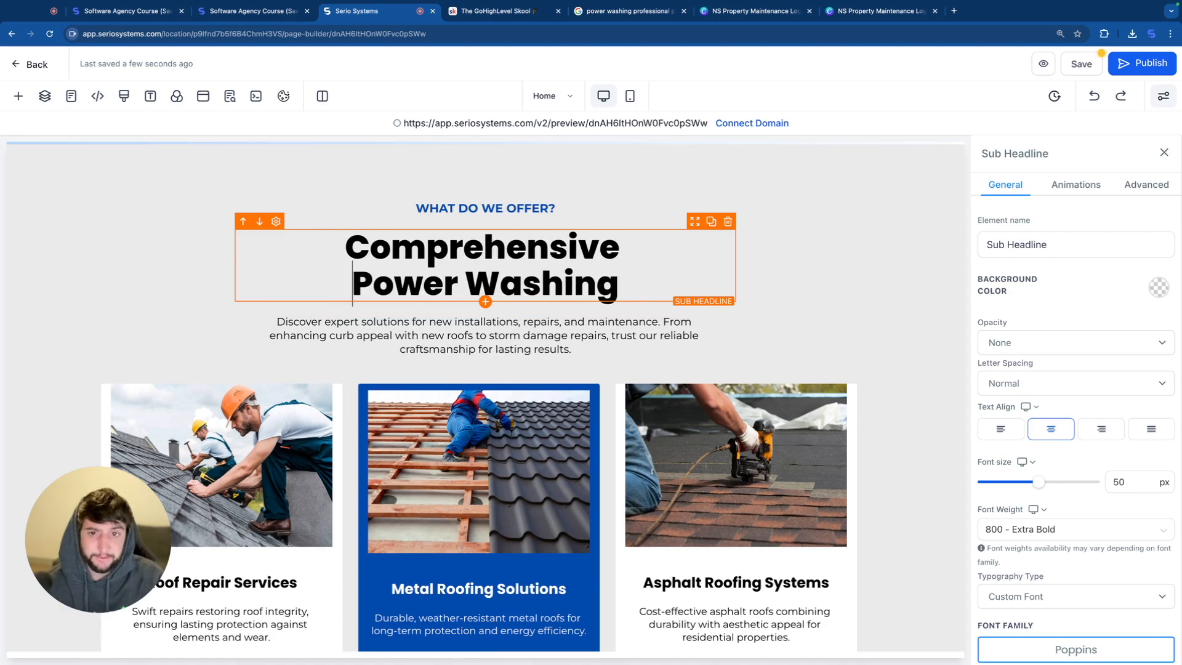
Step: Set the "Comprehensive Power Washing" heading's font size to 72 px and the "WHAT DO WE OFFER?" sub headline's to 26 px
scroll(1040, 474, down, 1)
drag(1039, 450, 1063, 450)
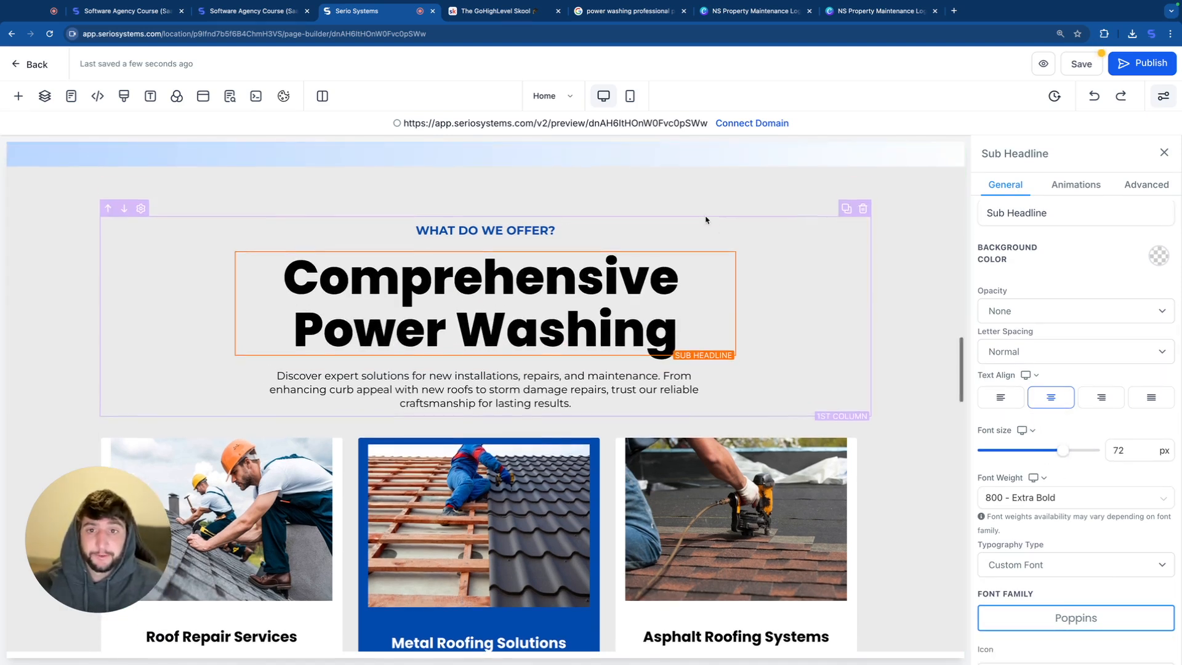
click(484, 231)
mouse_move(1002, 454)
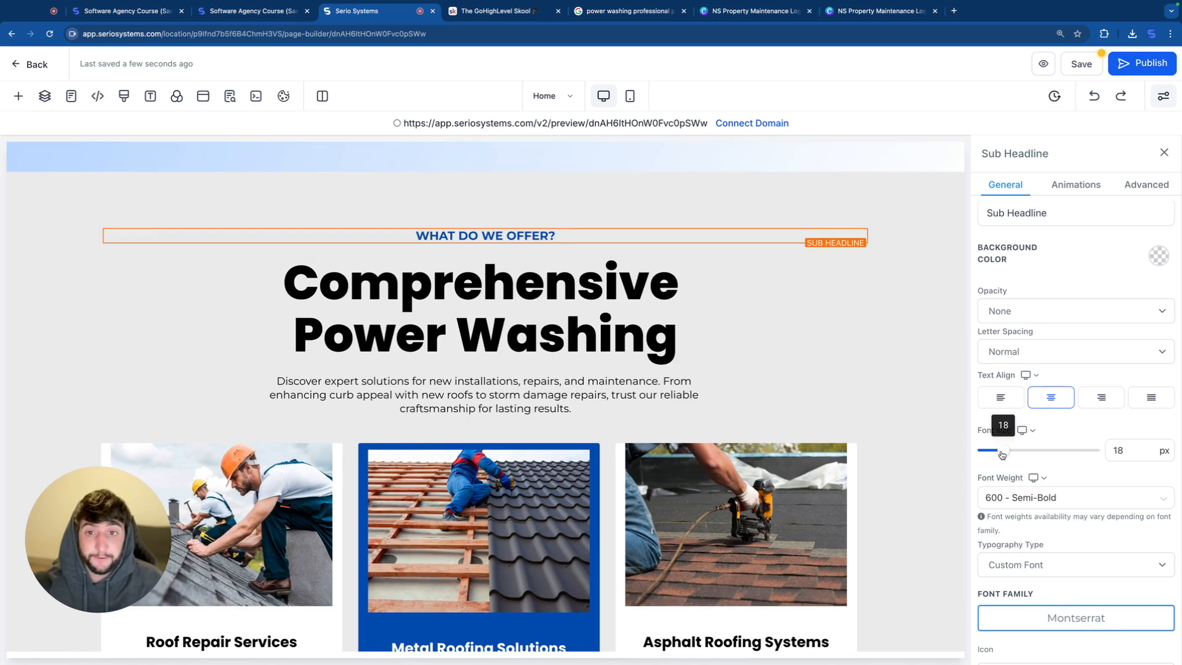
drag(1001, 454, 1012, 450)
Step: Set the top padding of the "Comprehensive Power Washing" section to 27 px
scroll(569, 236, up, 1)
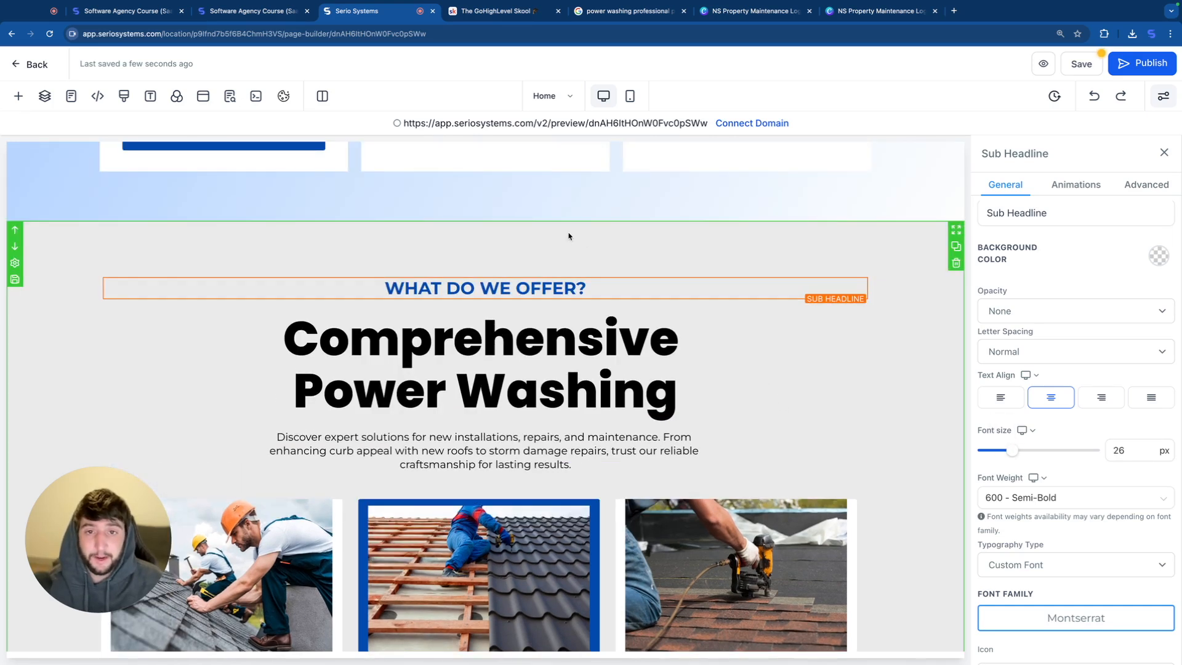
click(569, 237)
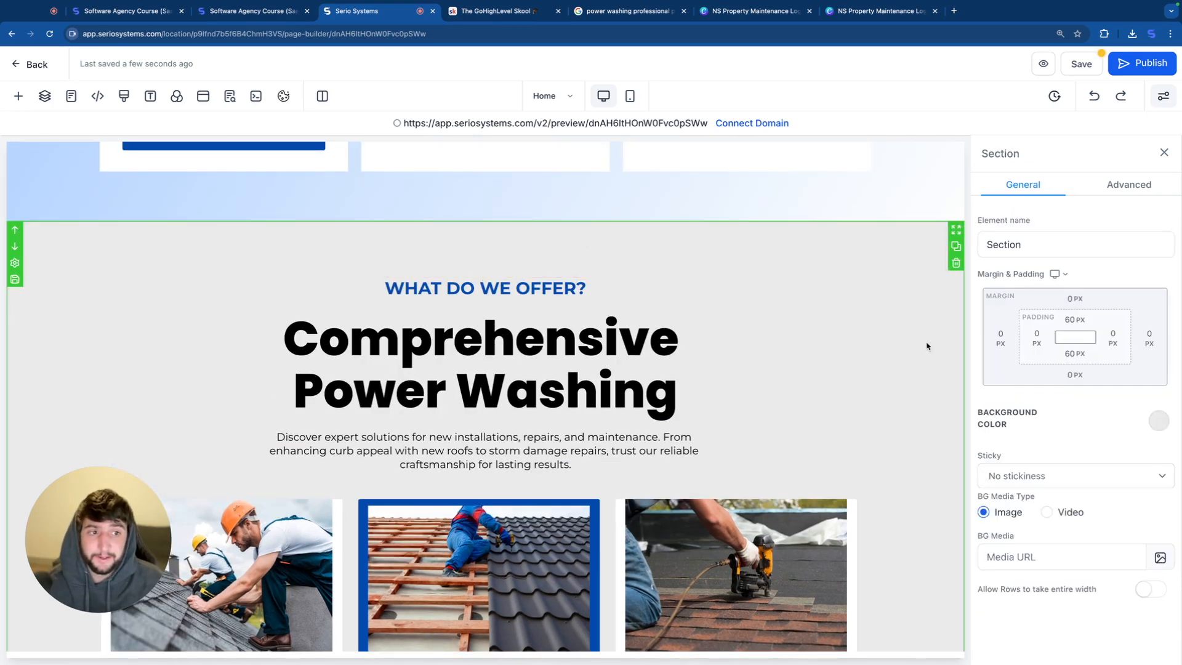
click(1074, 319)
drag(1079, 349, 1036, 349)
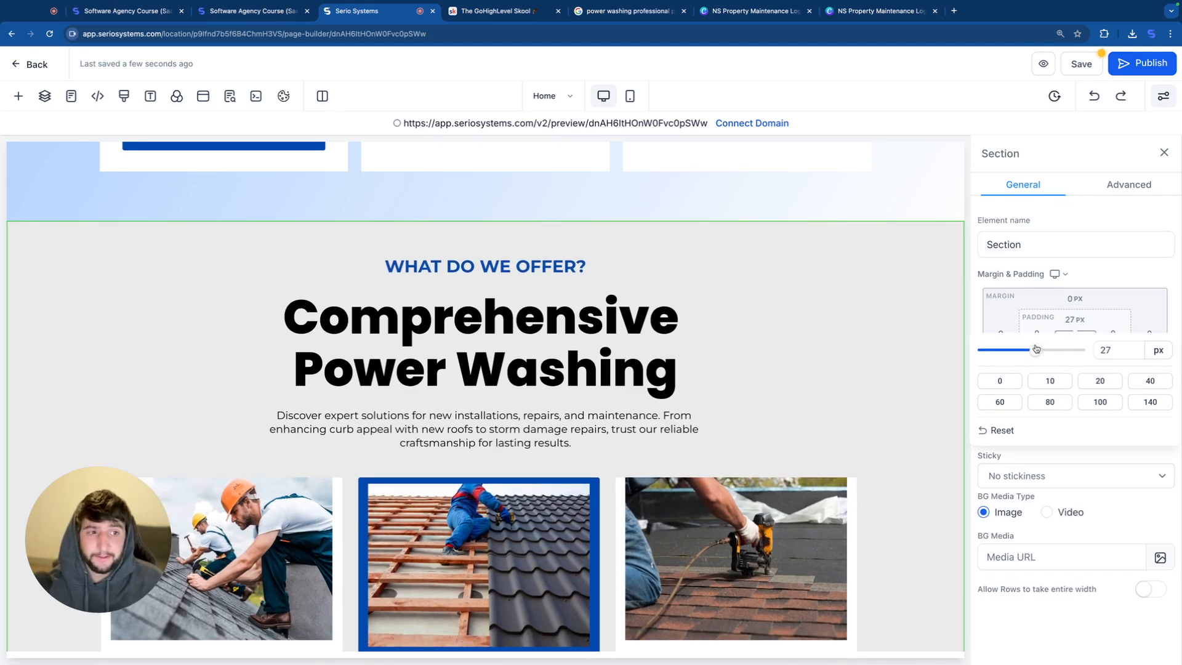
click(864, 320)
Step: Set the bottom padding of the section containing the View All Services button to 30 px
scroll(777, 421, down, 5)
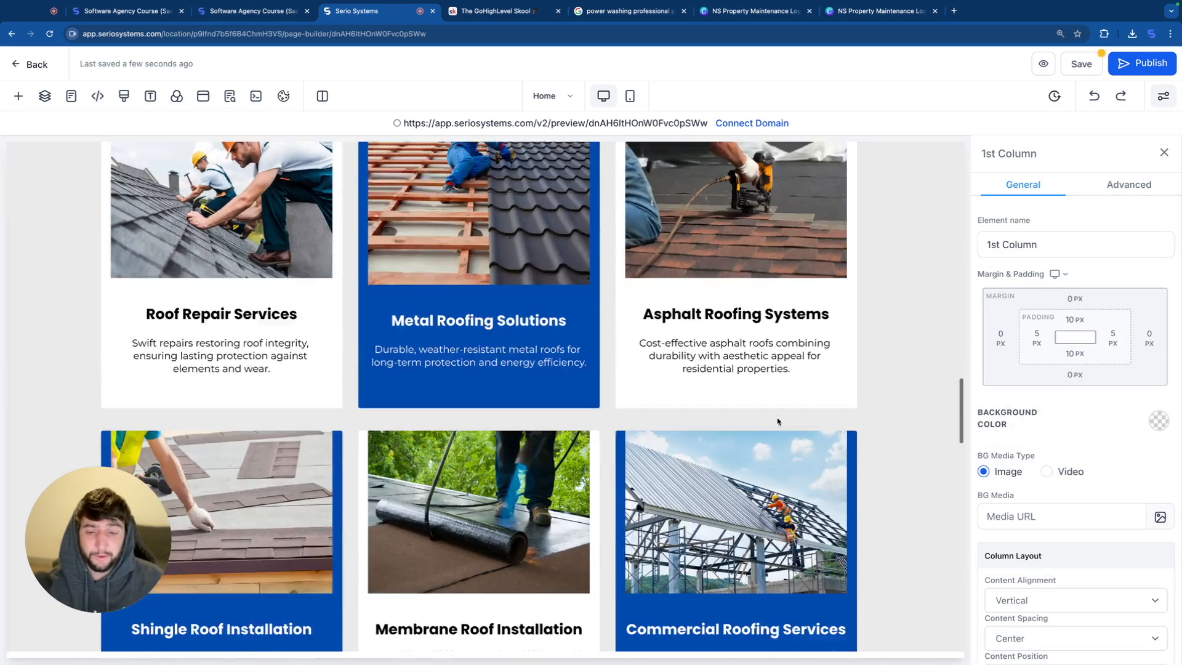
scroll(777, 422, down, 5)
click(604, 408)
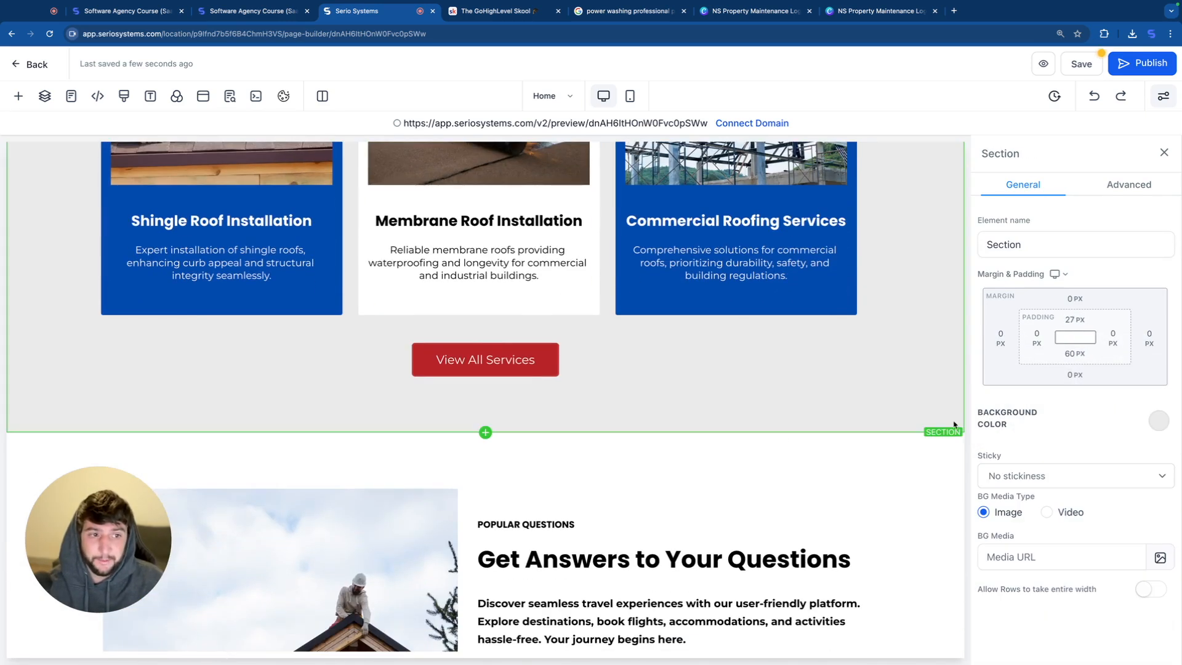
click(1074, 354)
drag(1078, 384, 1040, 384)
Step: Review the FAQ section, check the services section in the mobile layout, and select the FAQ section in the desktop layout
scroll(663, 422, down, 1)
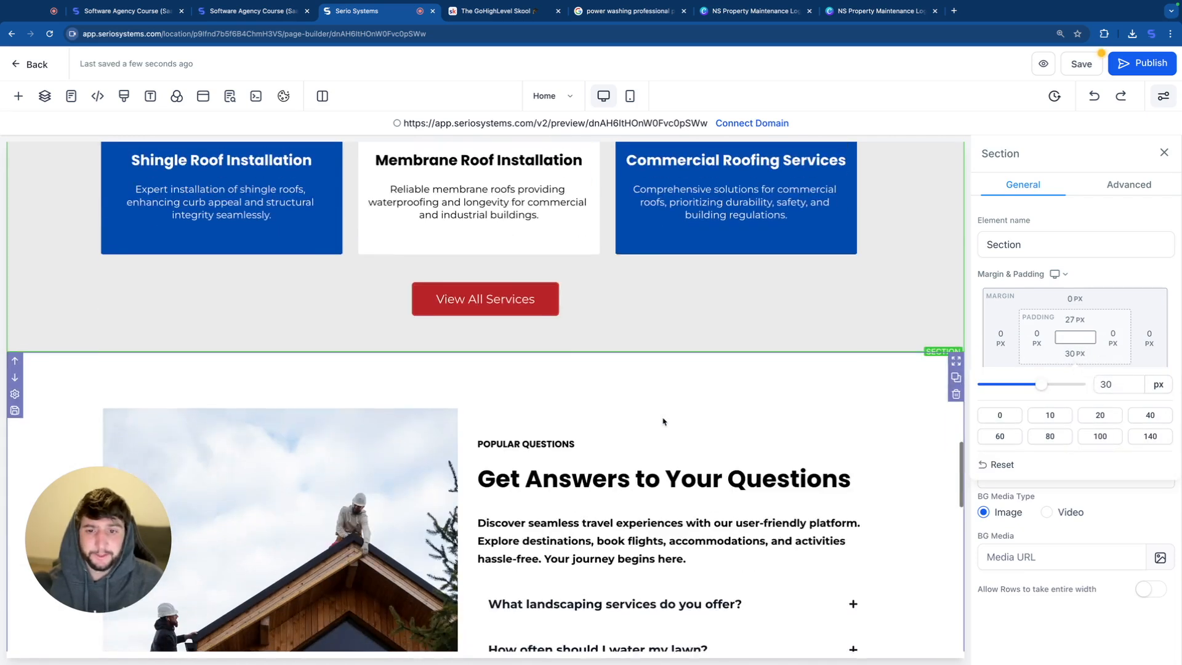
scroll(662, 422, down, 5)
scroll(663, 422, up, 1)
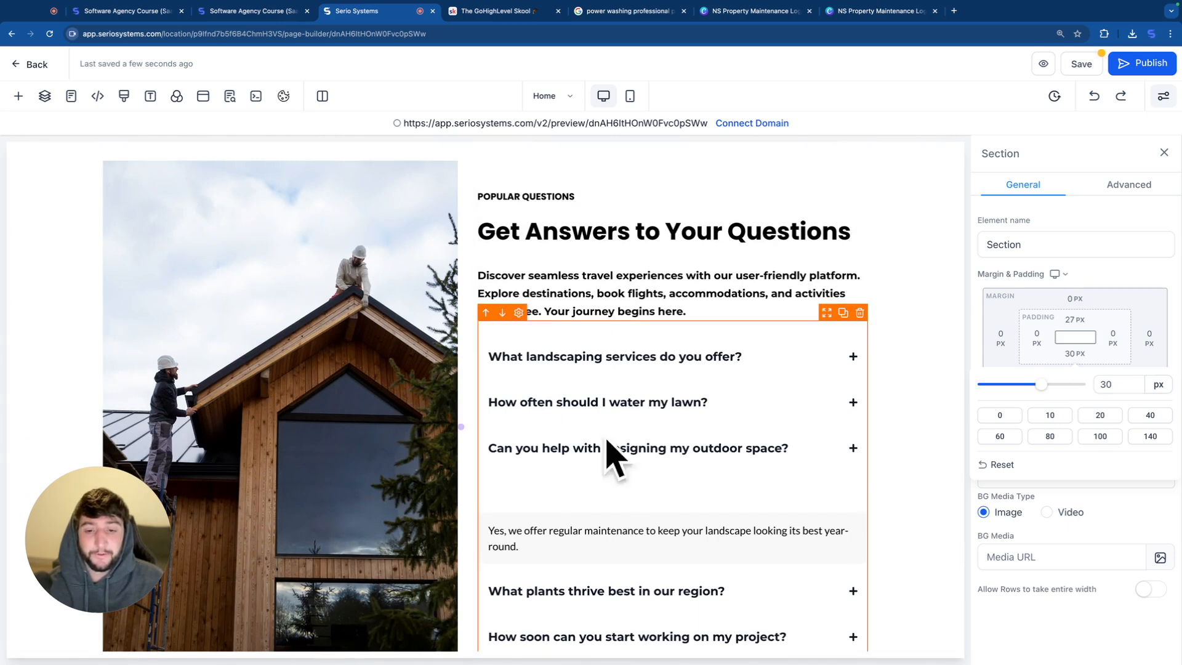
scroll(607, 440, down, 2)
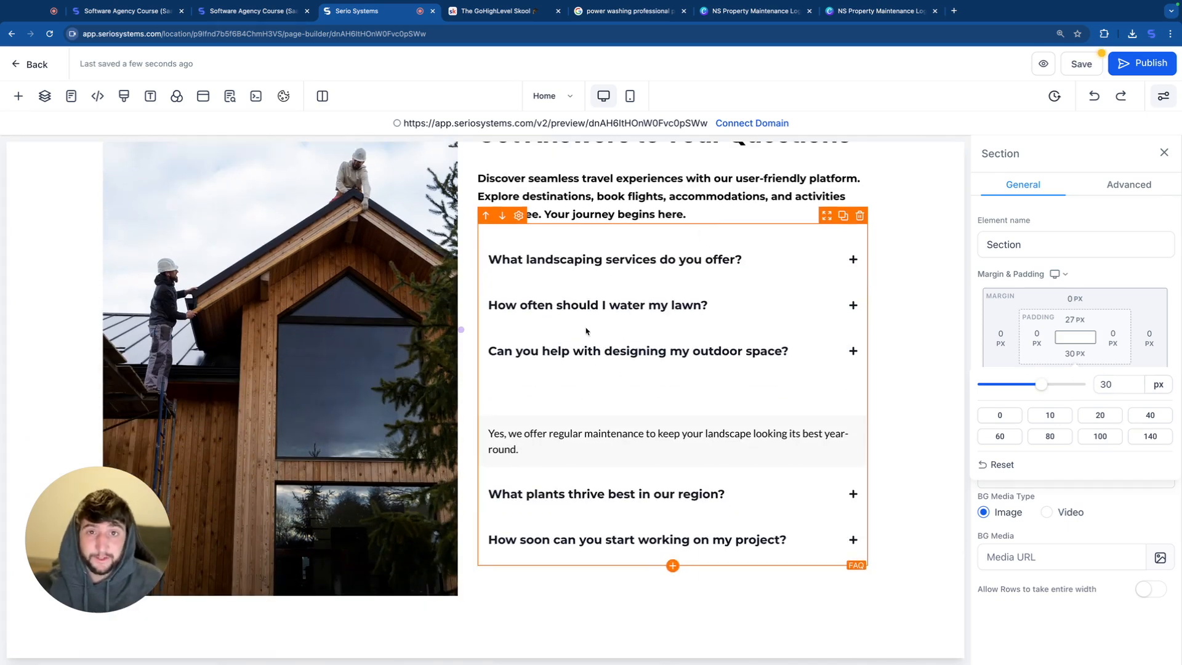
click(635, 97)
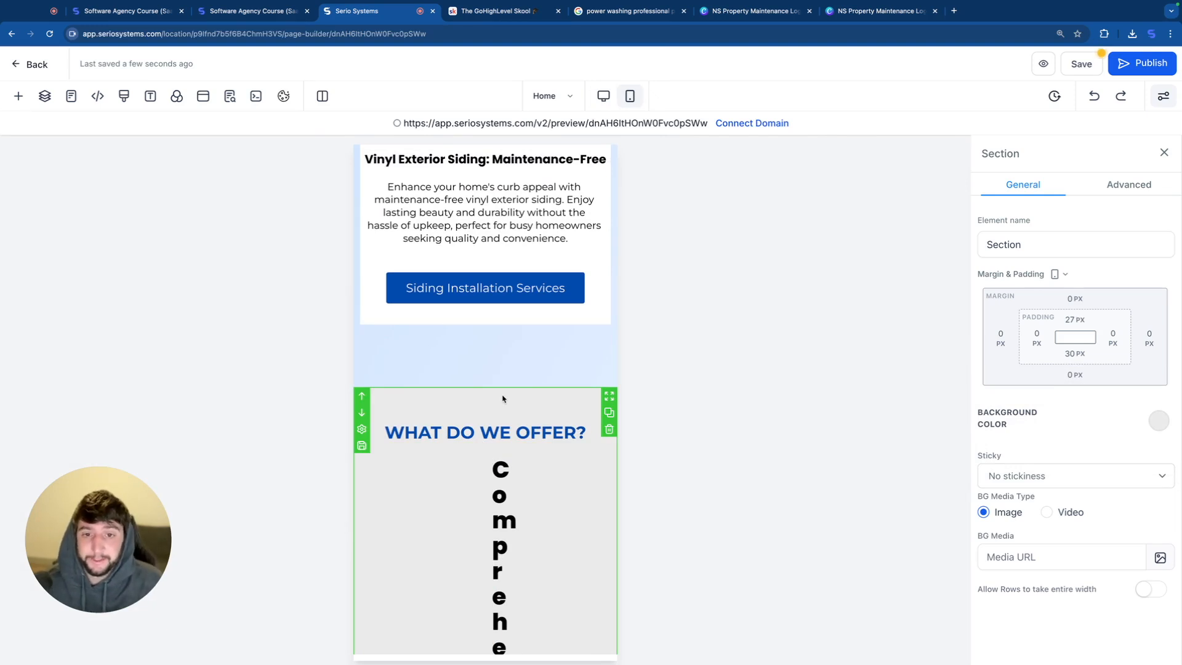
click(603, 96)
click(756, 305)
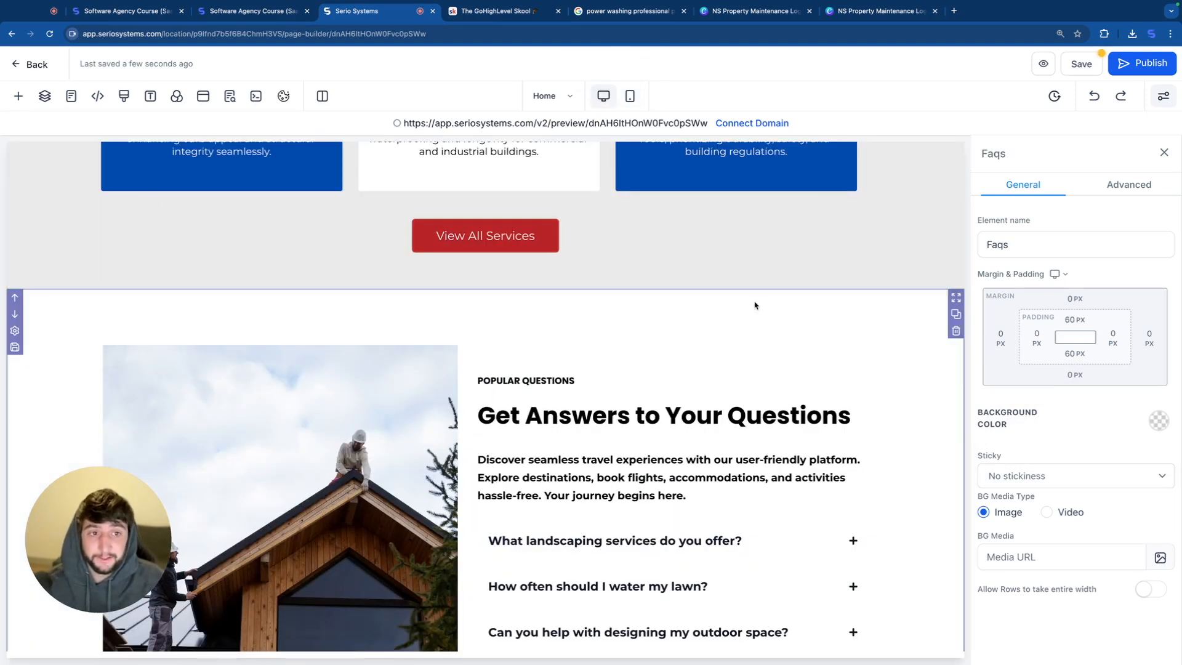
Step: Duplicate the FAQ section and make the copy visible on mobile only
scroll(764, 319, down, 1)
click(956, 305)
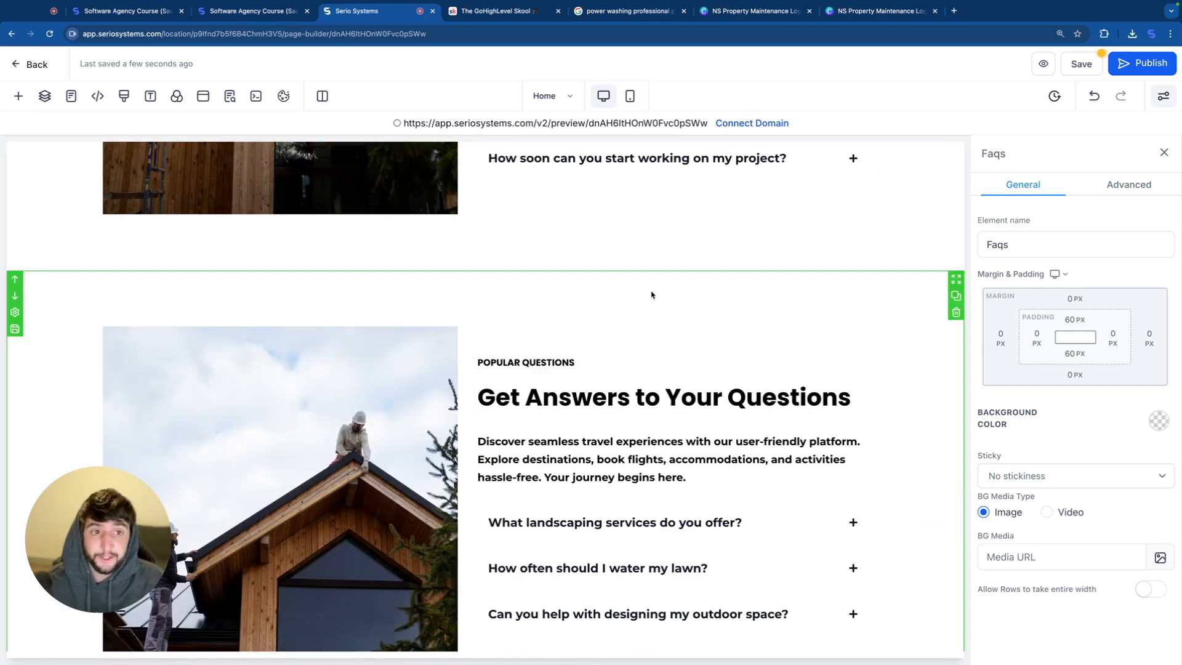
click(1127, 188)
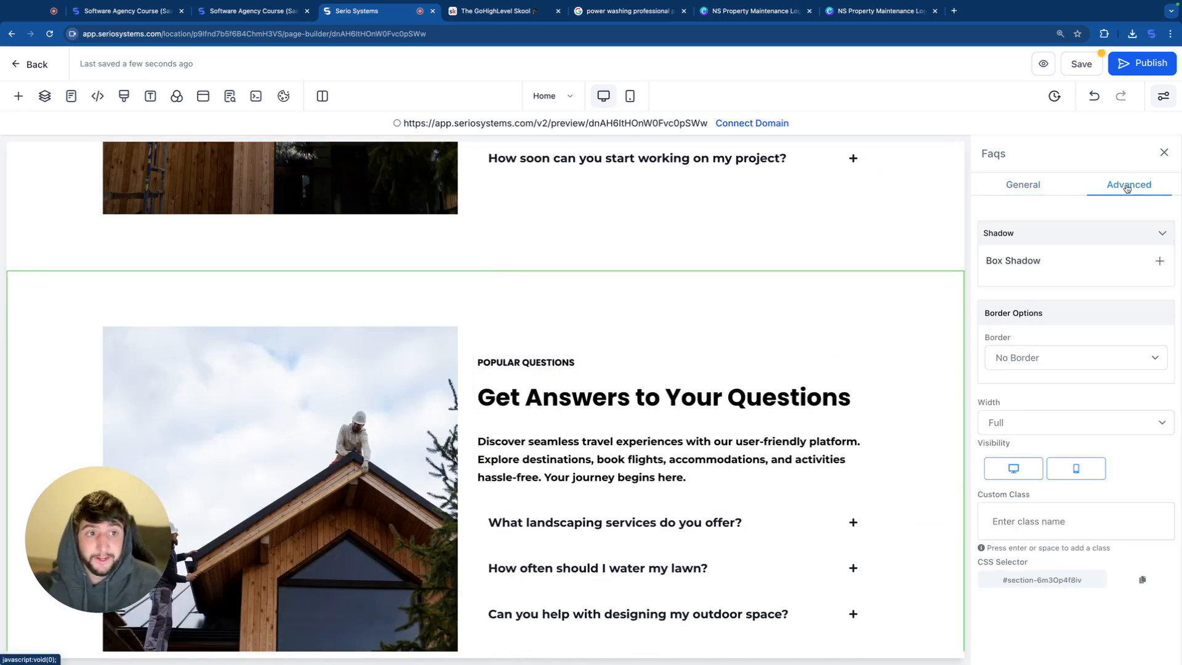
key(ctrl+z)
scroll(760, 334, up, 3)
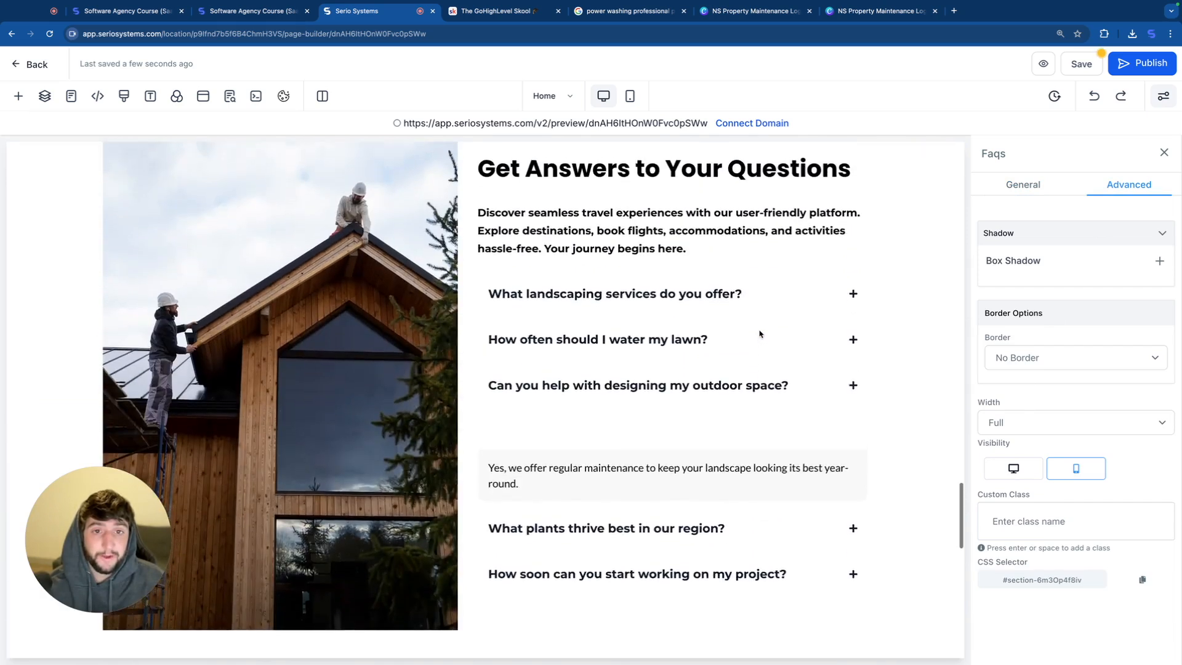
Step: Make the original FAQ section visible on desktop only
scroll(752, 193, up, 1)
click(752, 193)
click(1139, 194)
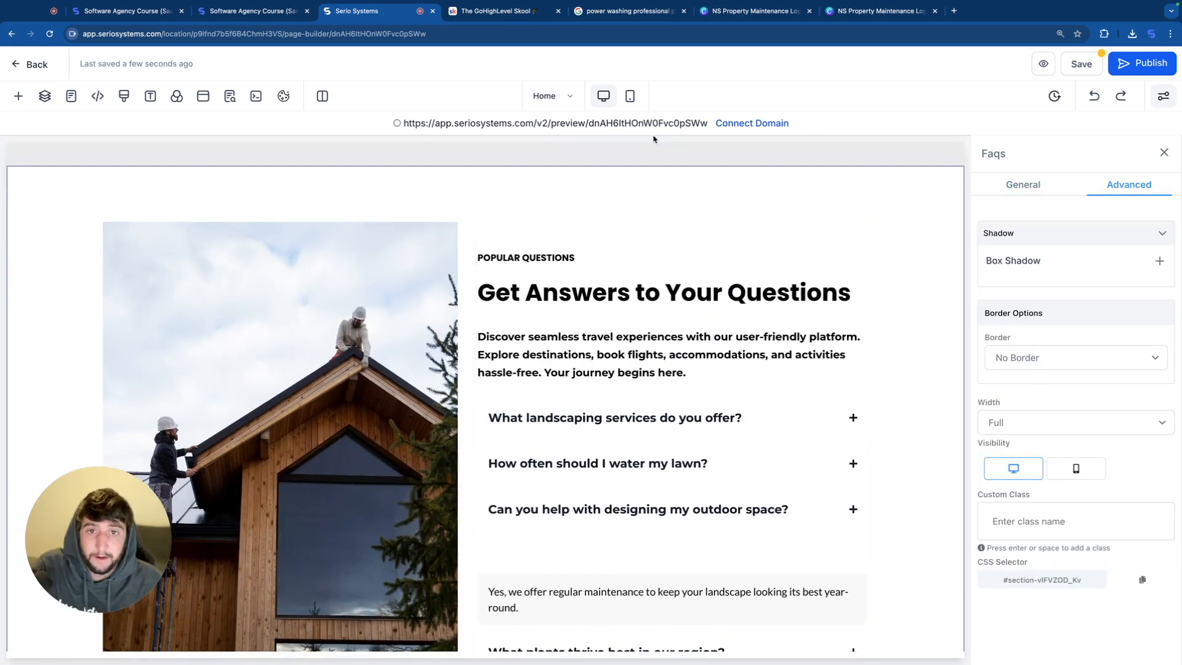
Step: Delete the "WHAT DO WE OFFER?" services section with the vertically broken heading from the mobile layout
click(634, 97)
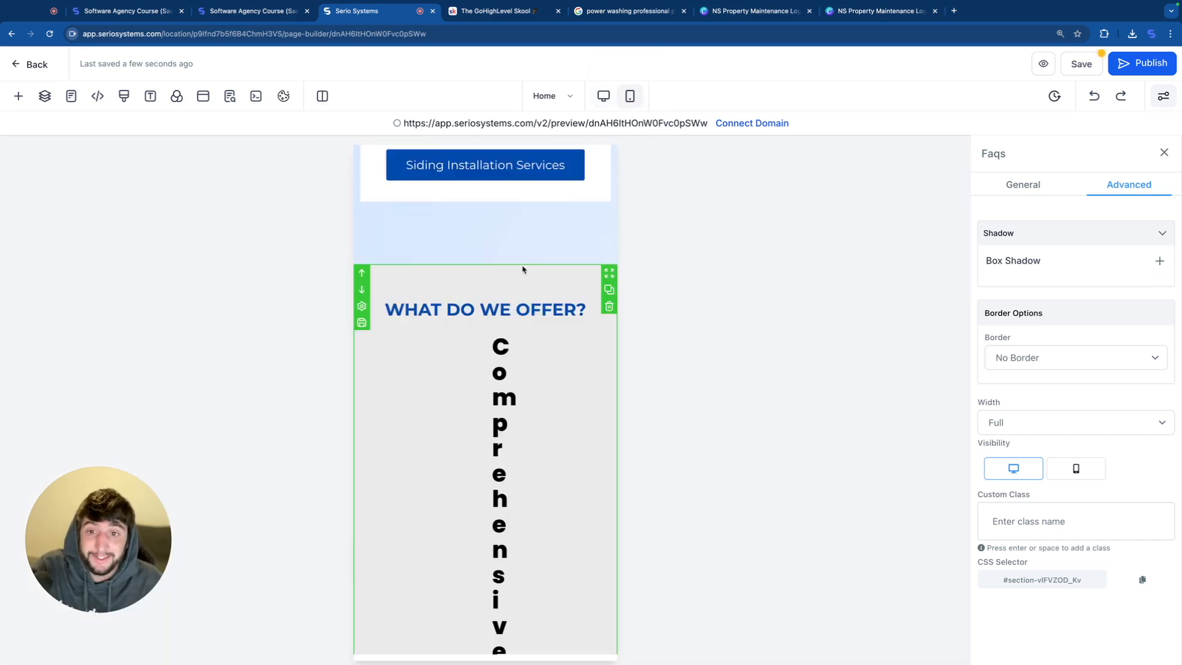
scroll(539, 277, down, 2)
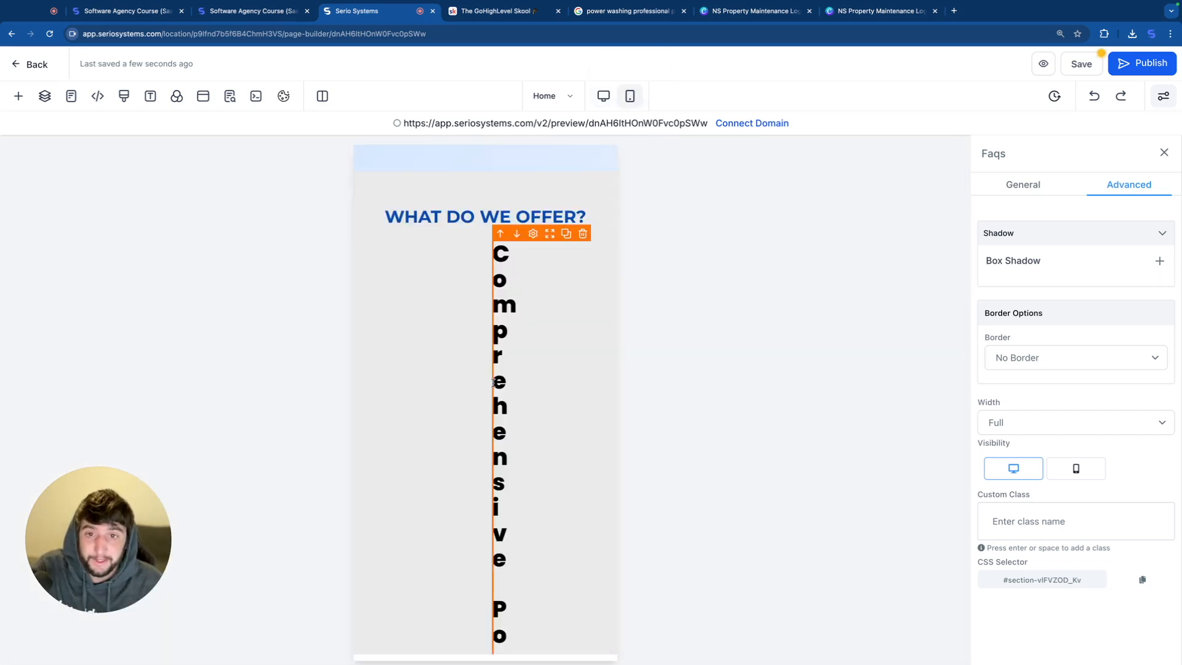
click(554, 320)
scroll(501, 456, down, 10)
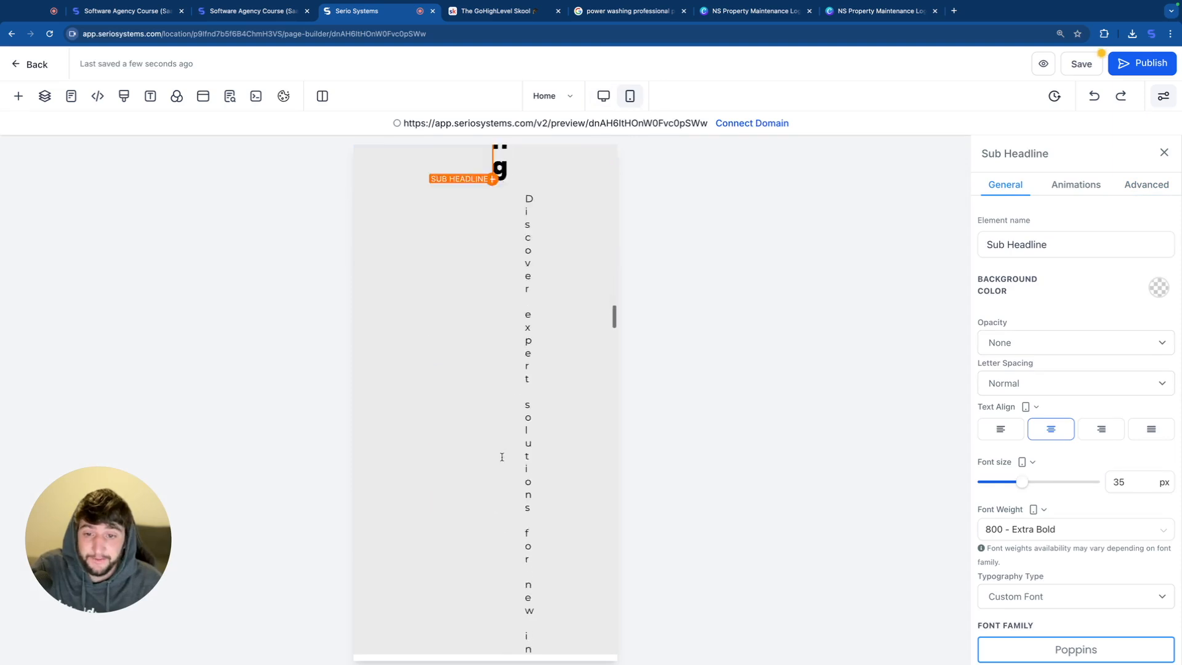
scroll(502, 452, up, 12)
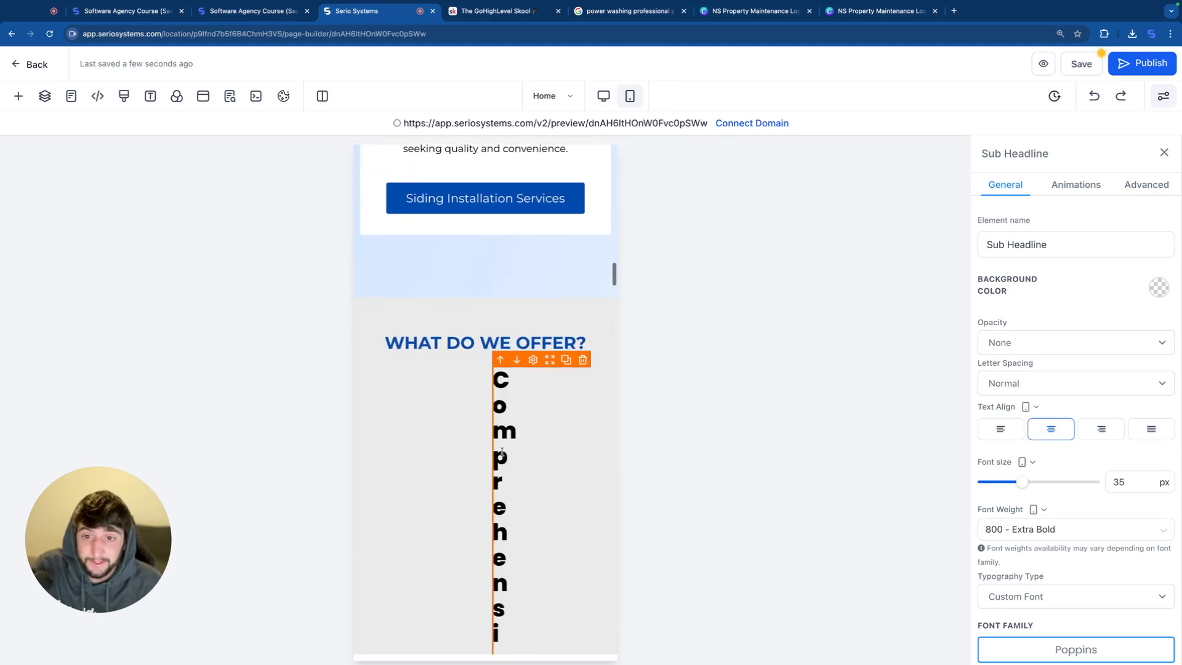
click(532, 313)
click(608, 338)
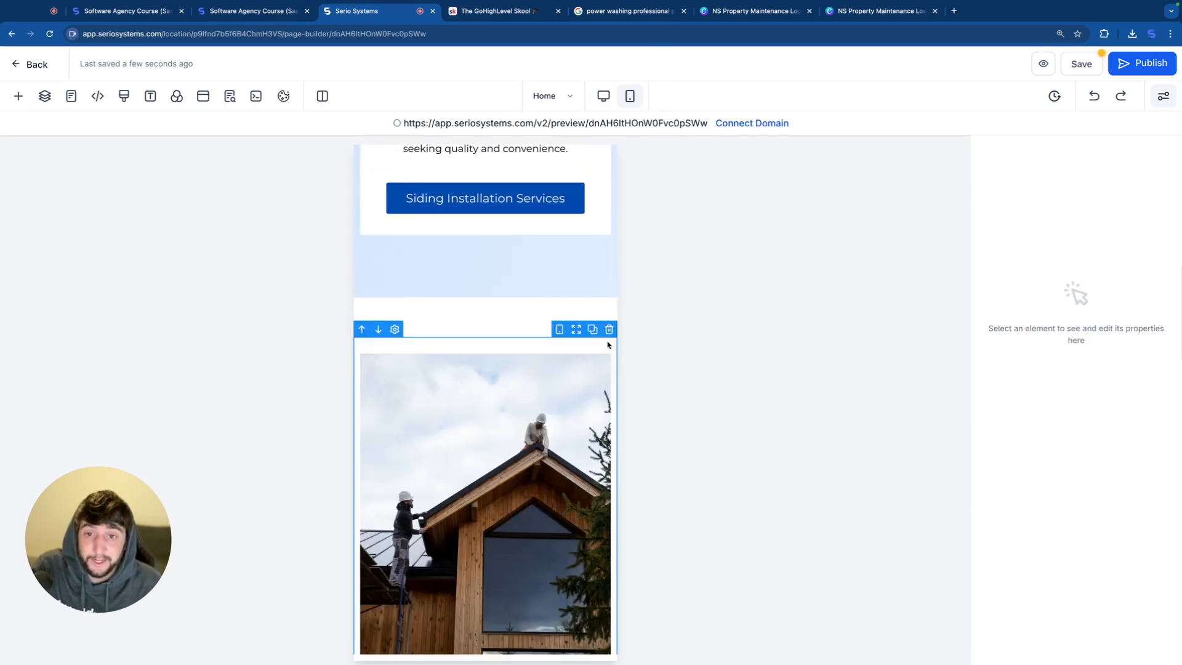
Step: Set the bottom padding of the mobile FAQ section to 0 px
scroll(501, 431, down, 4)
click(500, 431)
scroll(499, 501, down, 2)
scroll(498, 502, down, 1)
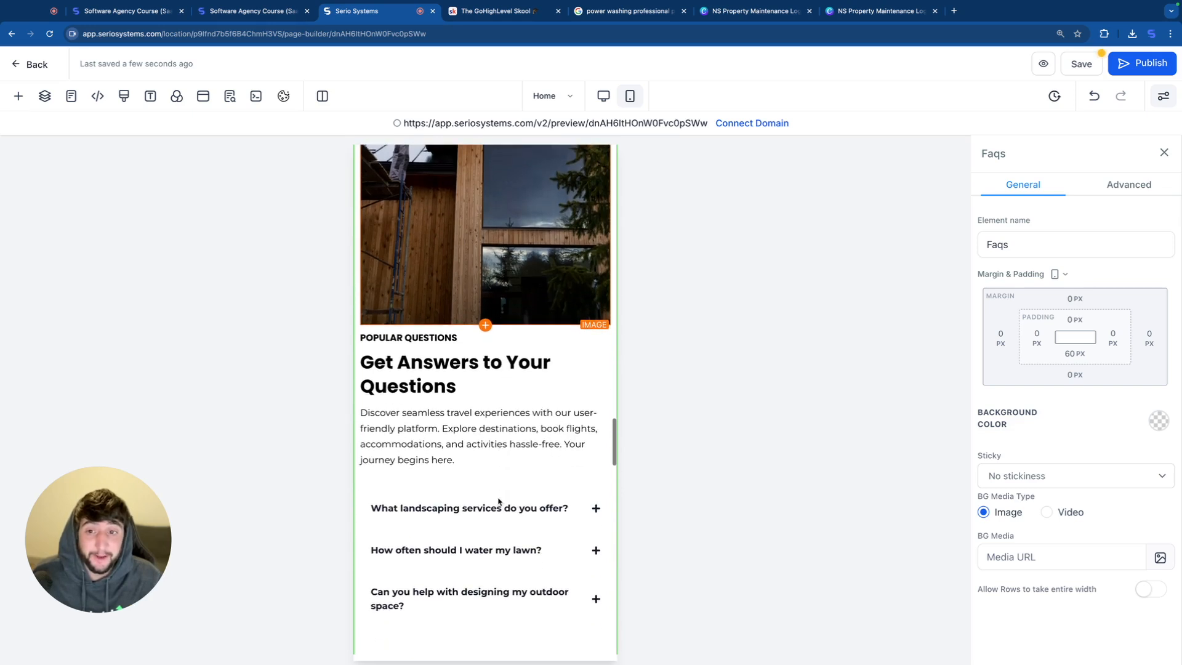
scroll(492, 394, down, 4)
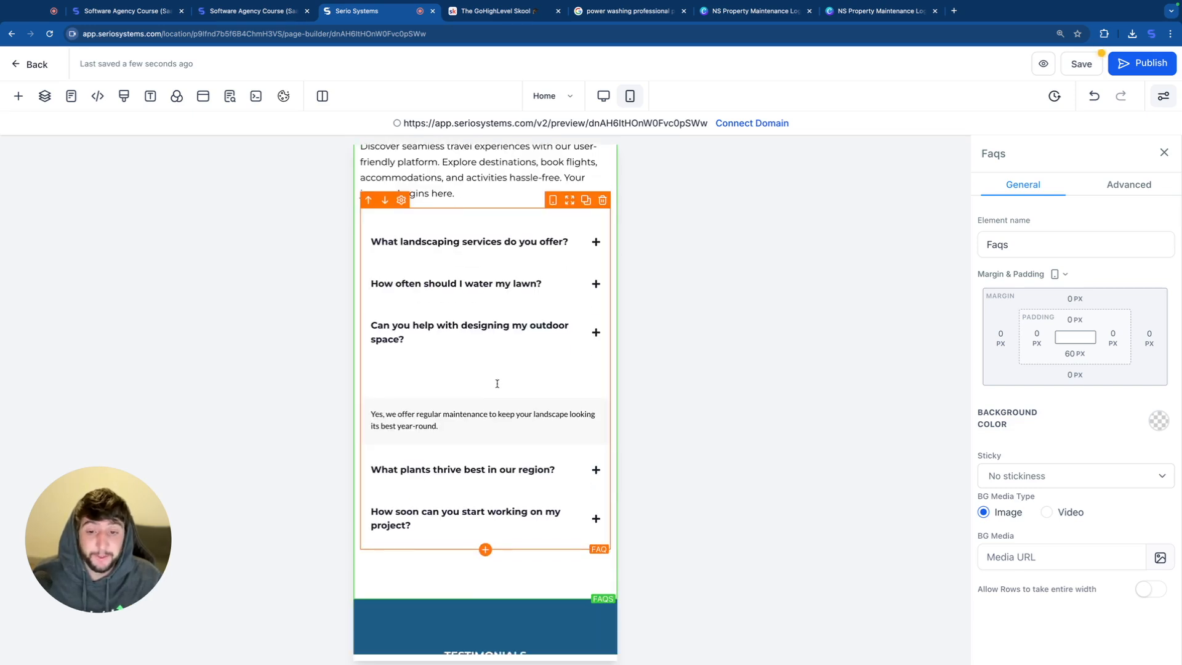
scroll(496, 418, down, 4)
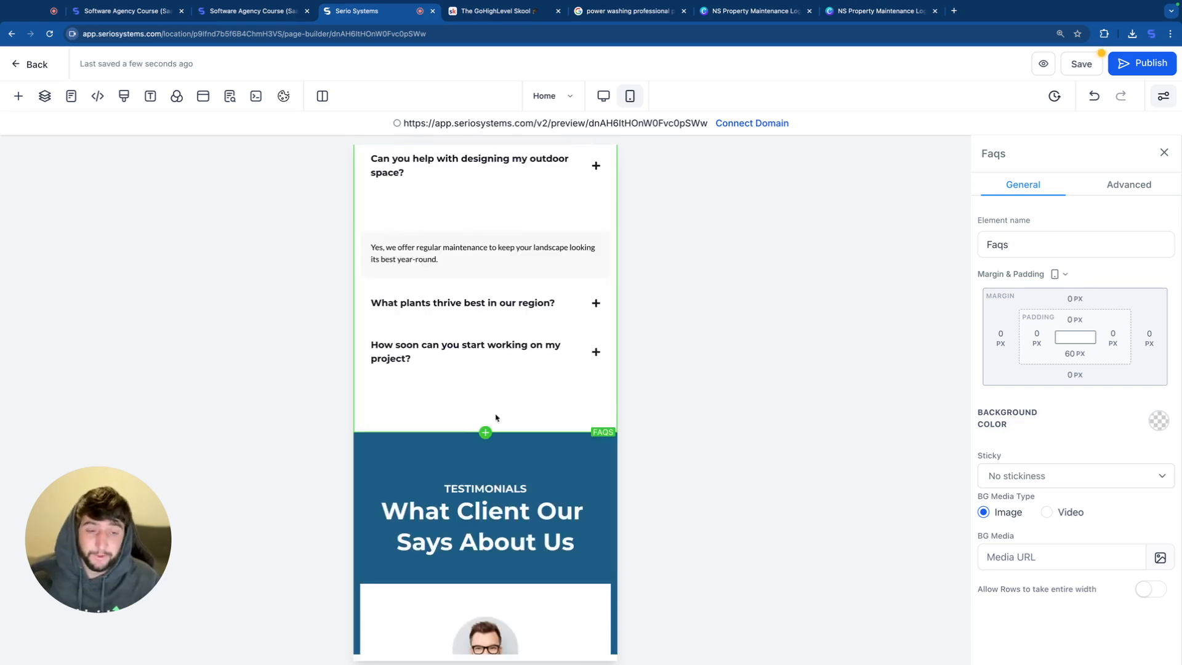
click(1075, 353)
drag(1071, 385, 973, 375)
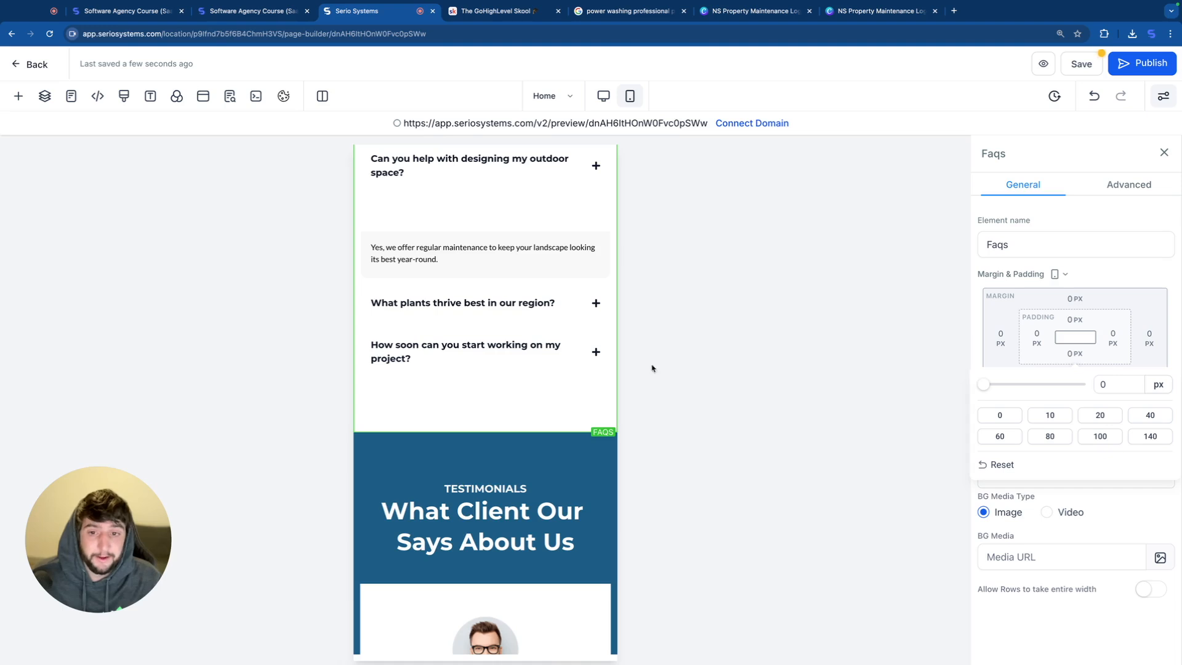
Step: Set the top padding of the testimonials section to 24 px in the mobile layout
scroll(652, 368, down, 3)
click(511, 312)
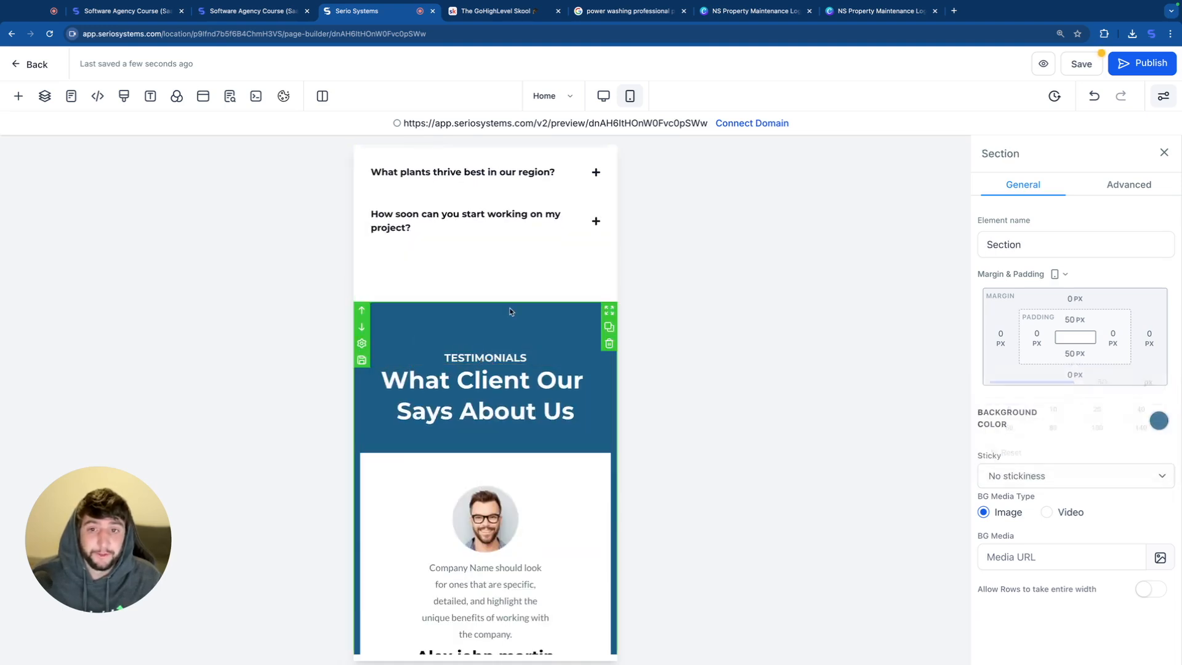
click(1082, 319)
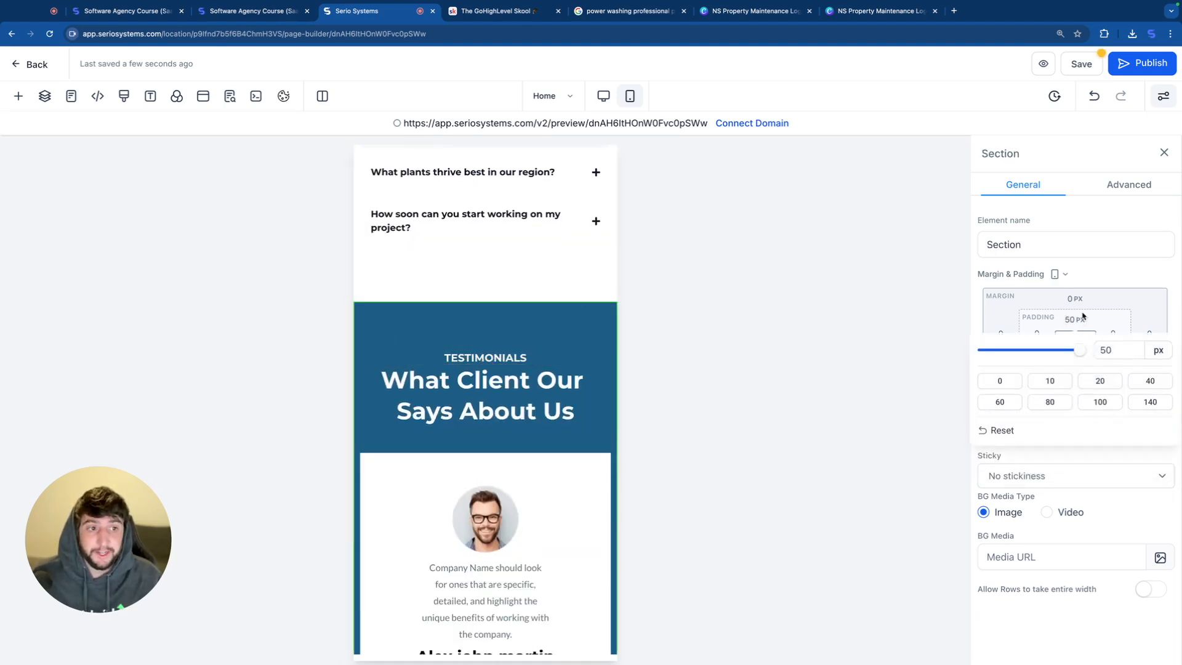
drag(1077, 350, 1029, 349)
scroll(541, 493, down, 8)
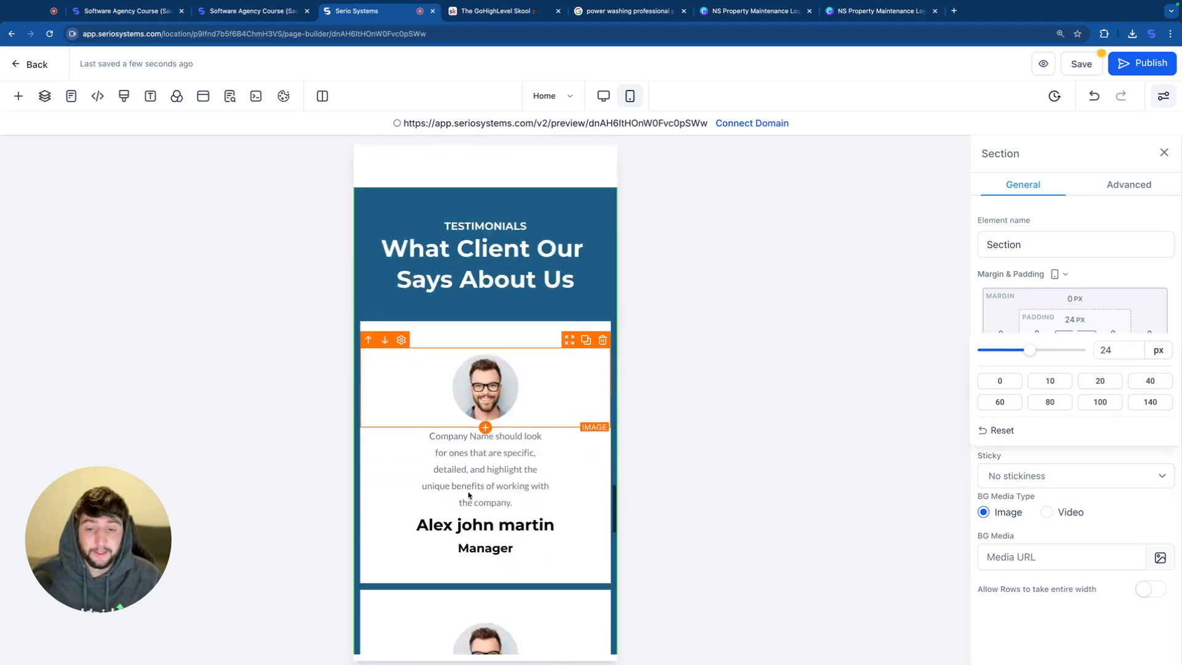
Step: Check the testimonial cards in the mobile layout and select the testimonials section
scroll(468, 495, down, 2)
click(511, 366)
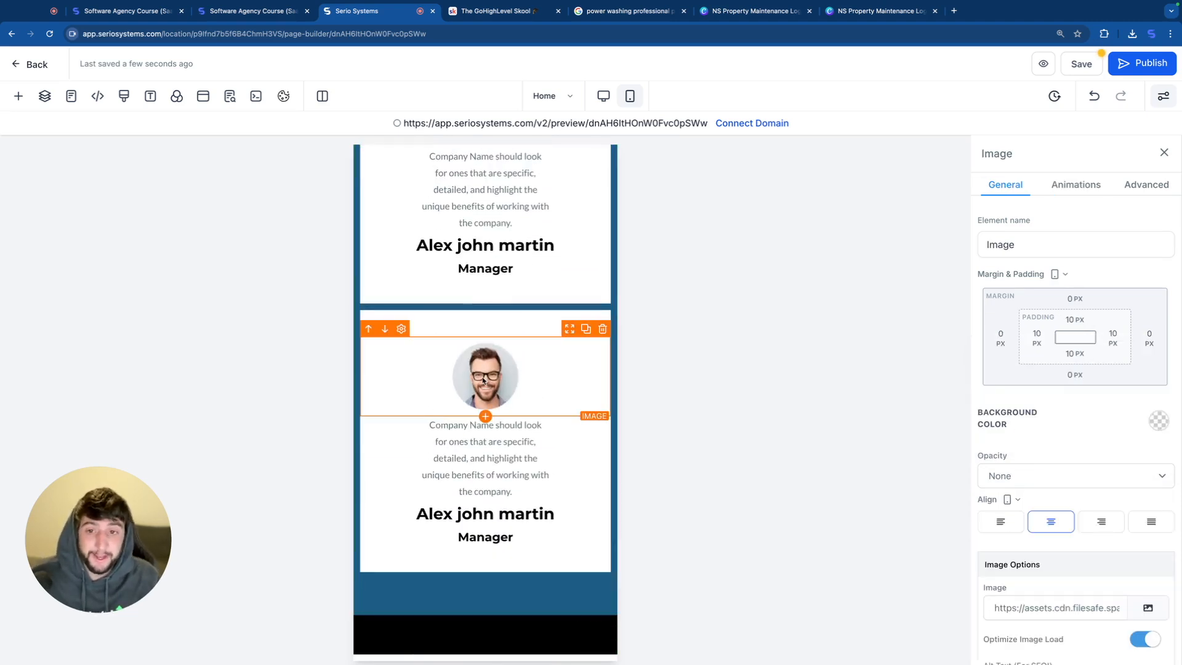
scroll(483, 380, up, 7)
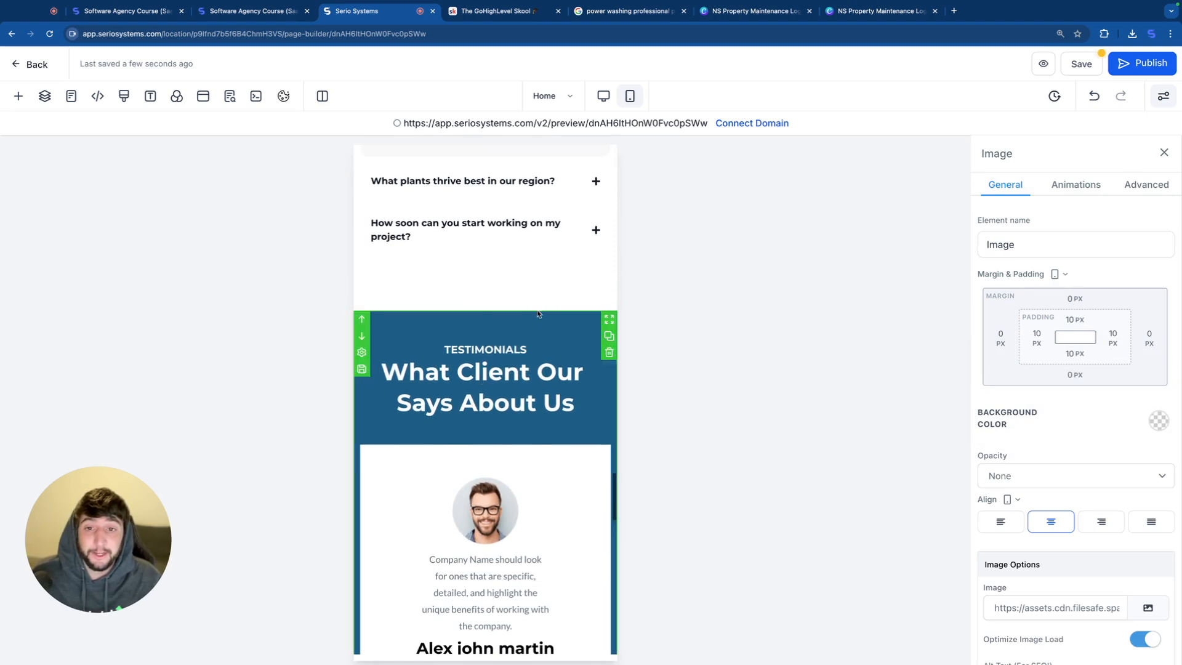
click(537, 314)
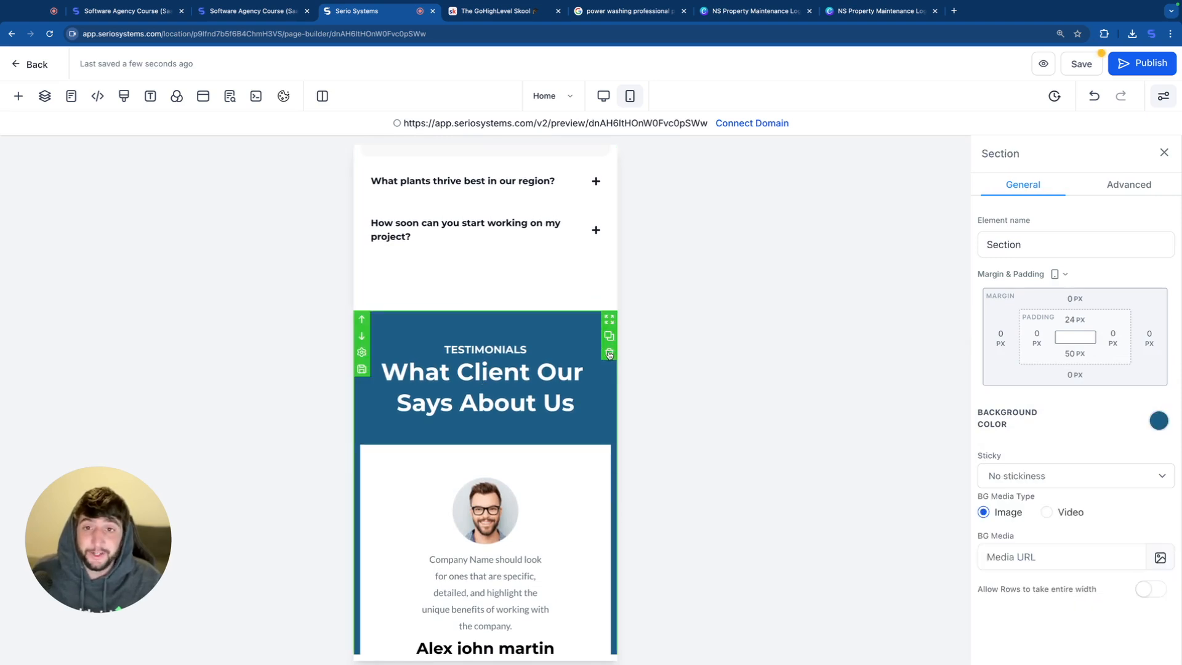
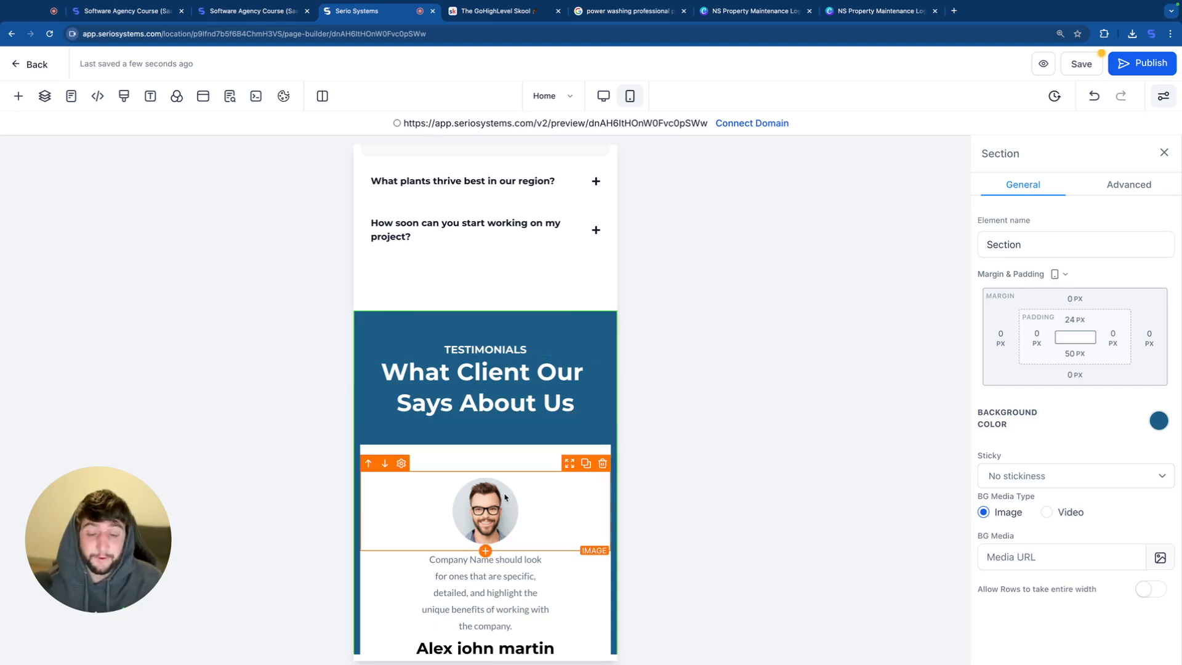
Step: Replace the placeholder logo in the mobile footer with the blue Spiral Wind Power Washing logo image
scroll(497, 493, down, 1)
scroll(498, 490, down, 3)
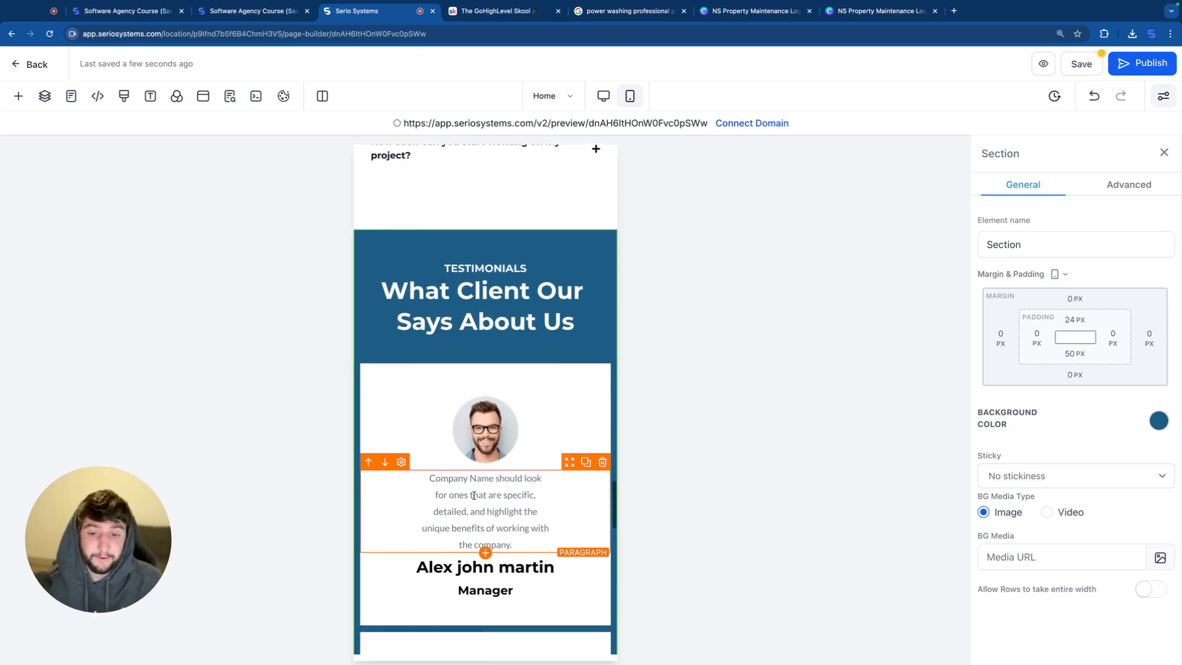
scroll(474, 495, down, 2)
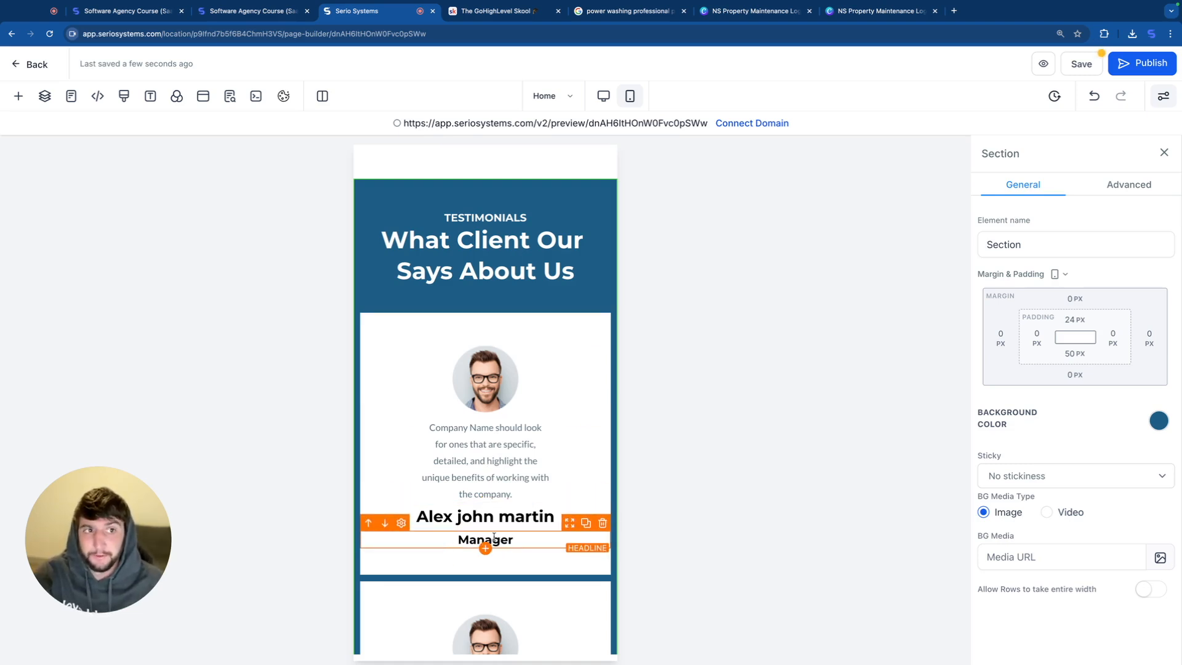
scroll(493, 537, down, 10)
scroll(517, 431, down, 3)
scroll(487, 434, up, 2)
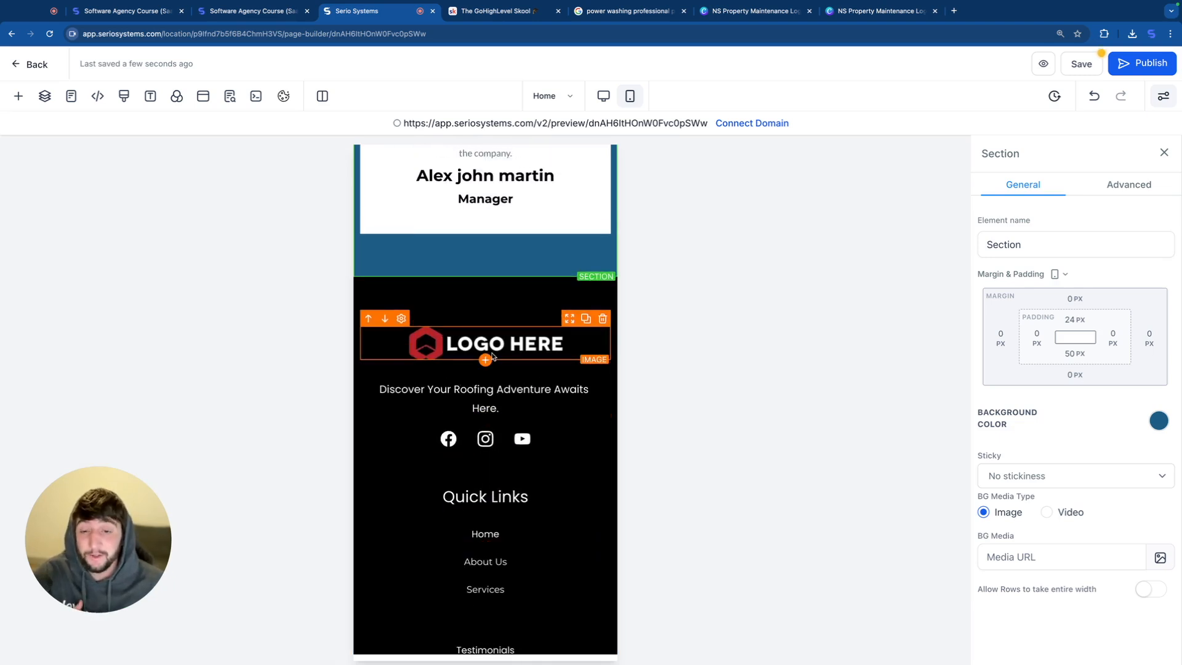
click(554, 346)
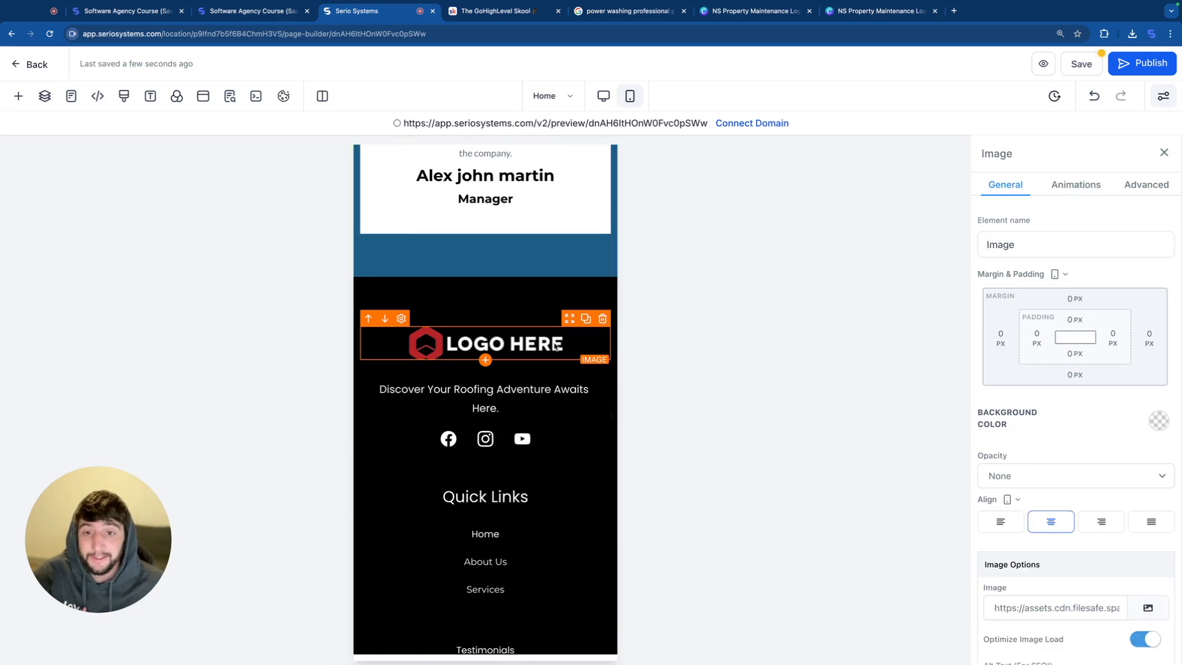
scroll(1040, 535, down, 1)
click(1148, 536)
key(Escape)
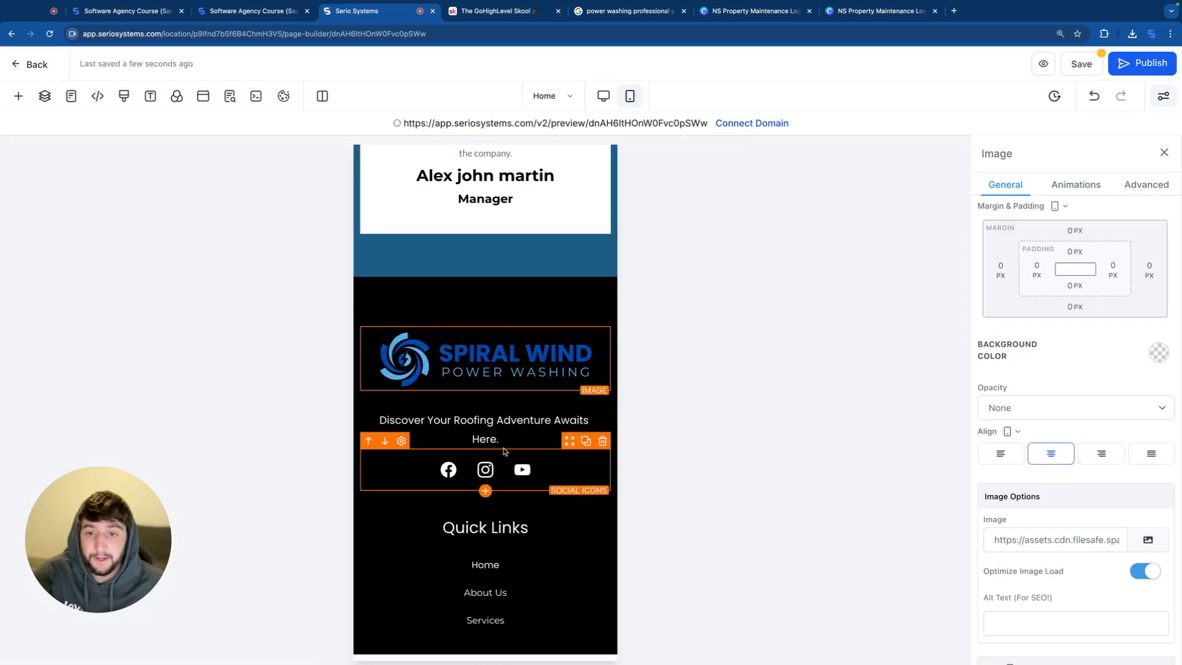
Step: Change the footer's background color from the palette, trying white and settling on light blue
click(485, 300)
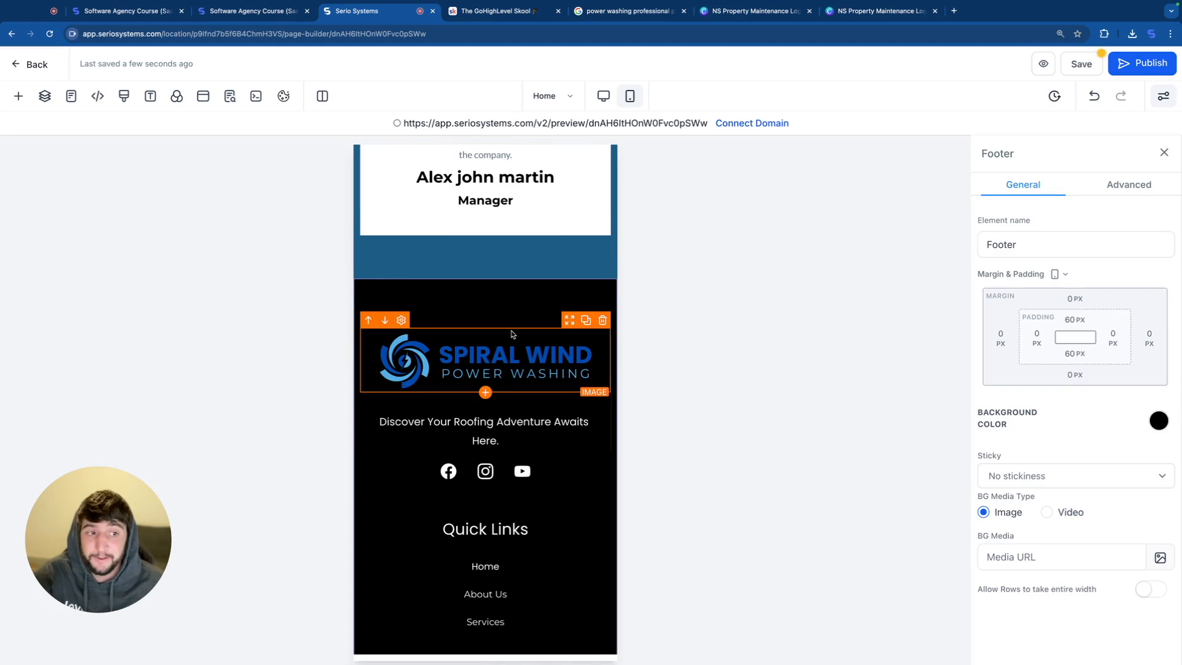
click(1038, 456)
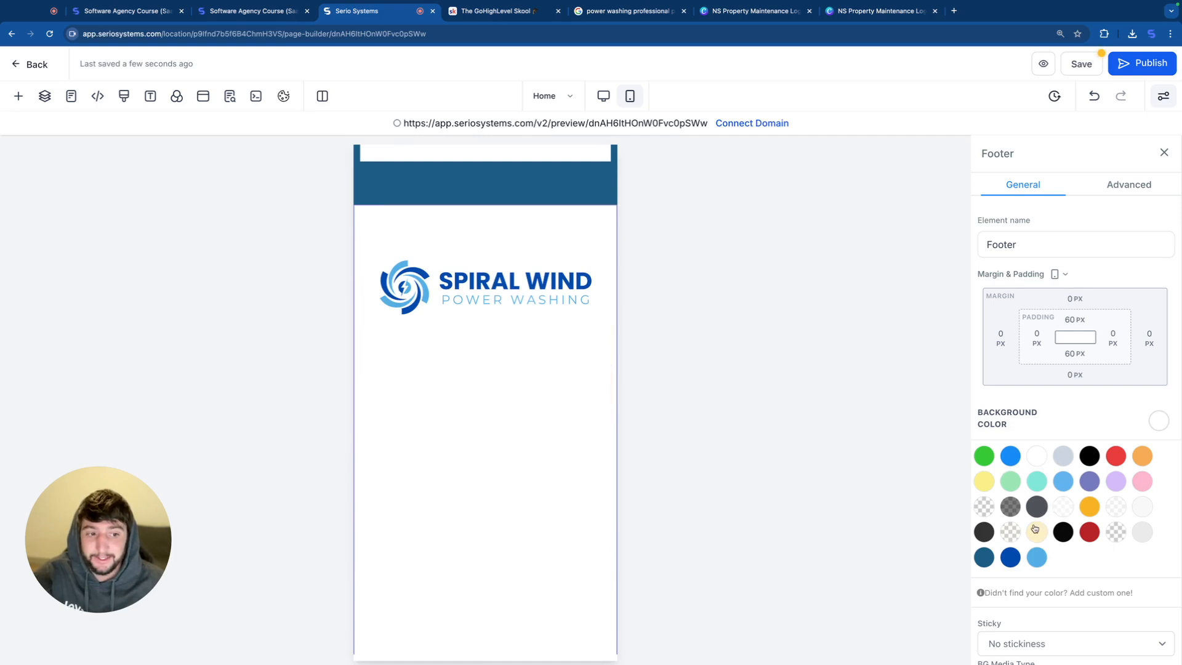
click(1065, 483)
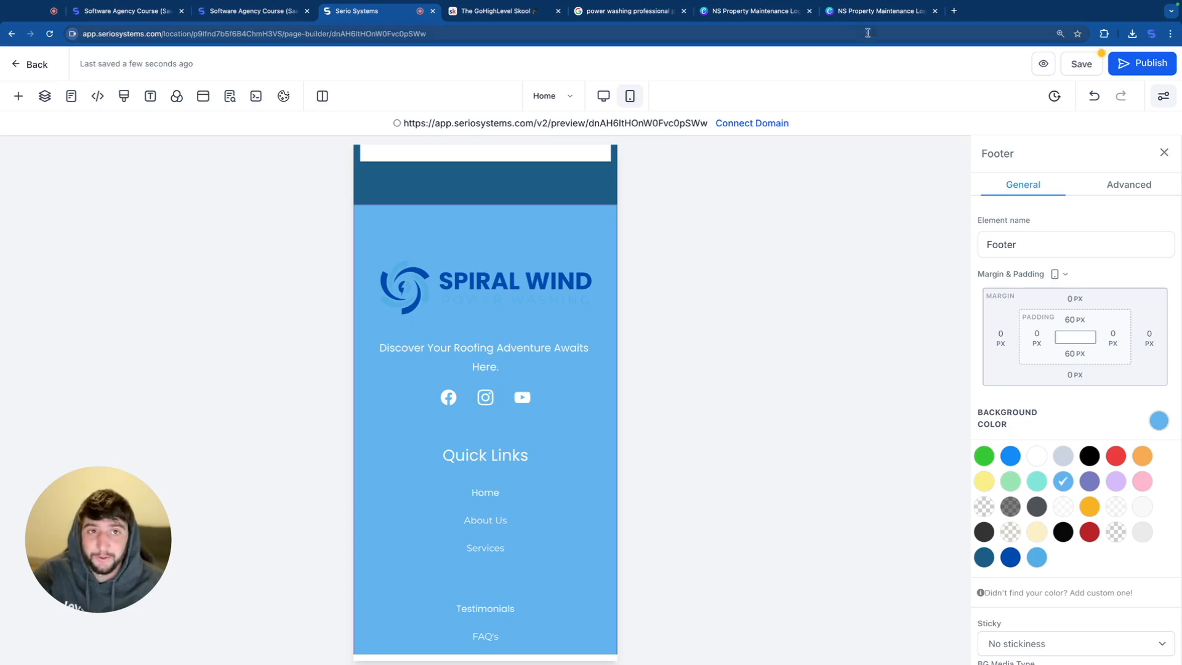
Step: Switch to the Canva logo design and download only page 83, the Spiral Wind logo with white accents, as a transparent PNG
click(880, 11)
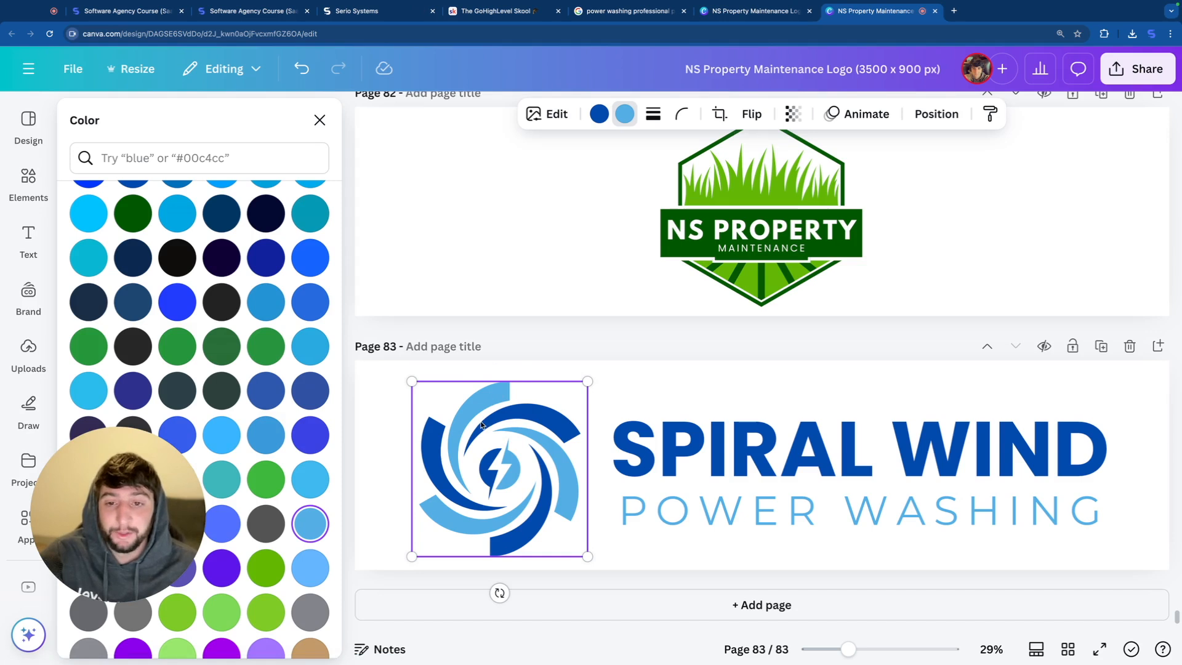
key(Escape)
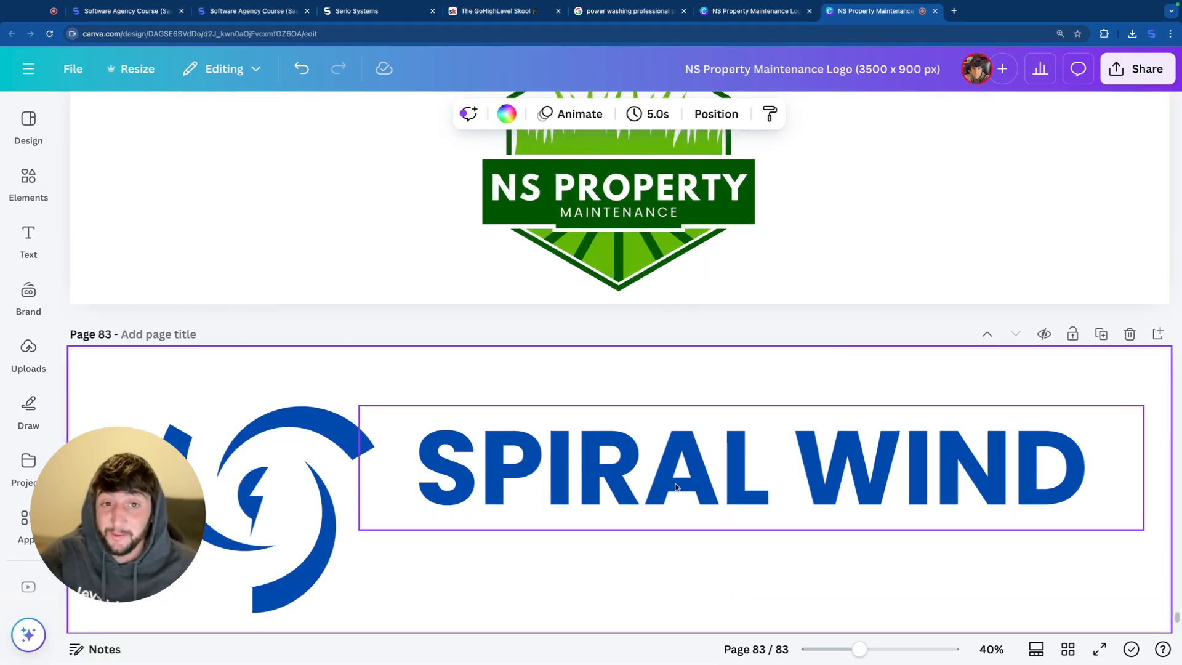
click(1131, 72)
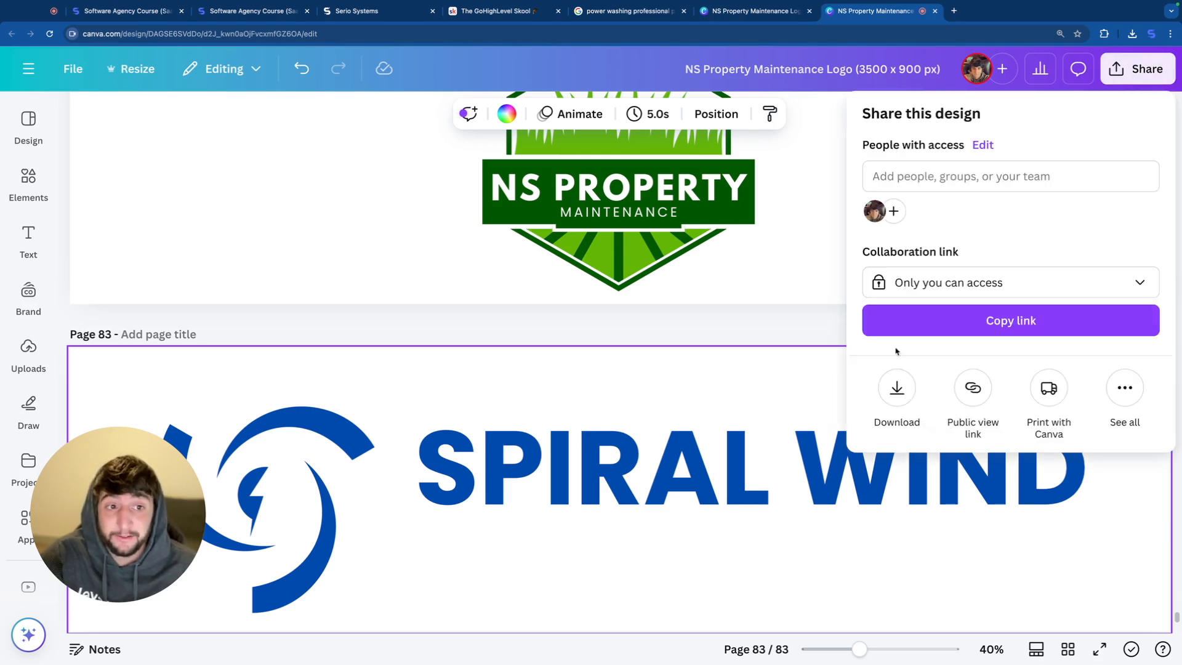
click(894, 384)
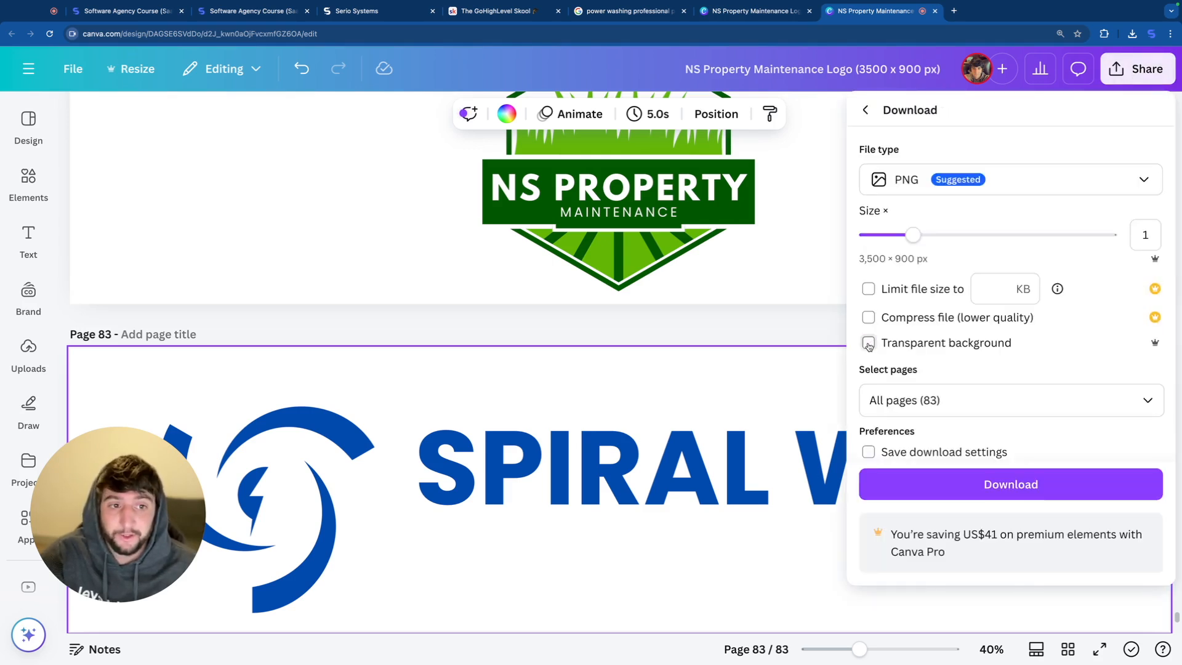
click(1033, 401)
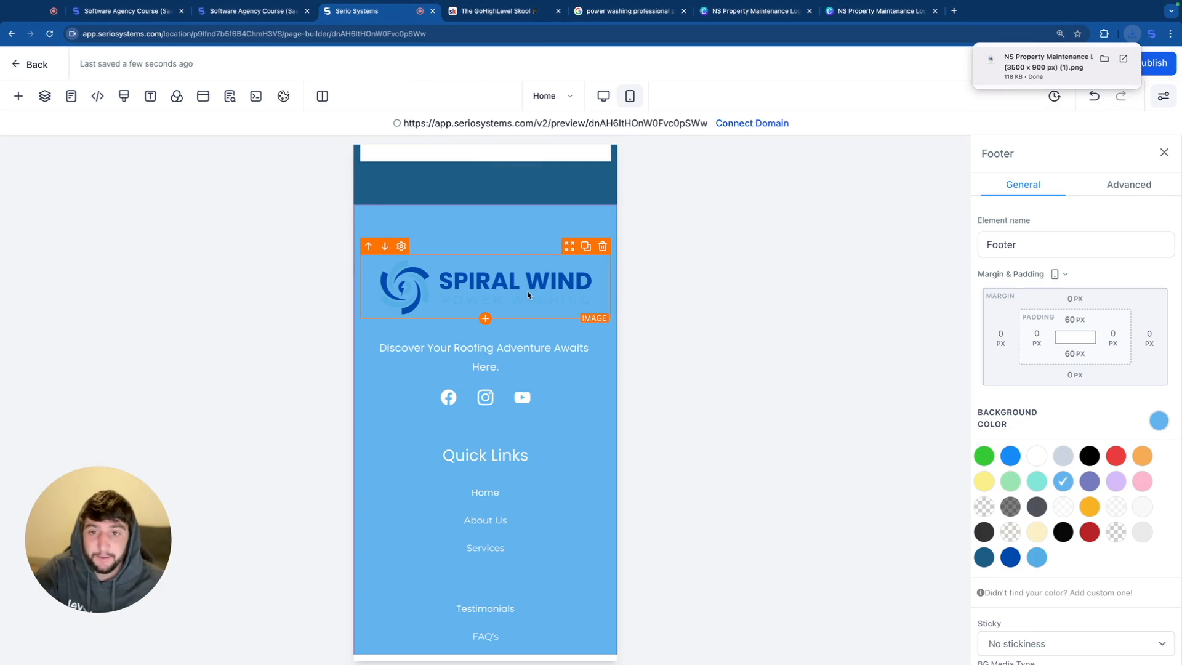
Step: Return to the Serio Systems page builder and replace the footer logo with the white-accented Spiral Wind PNG
click(528, 295)
scroll(1078, 369, down, 5)
click(1146, 370)
click(1082, 144)
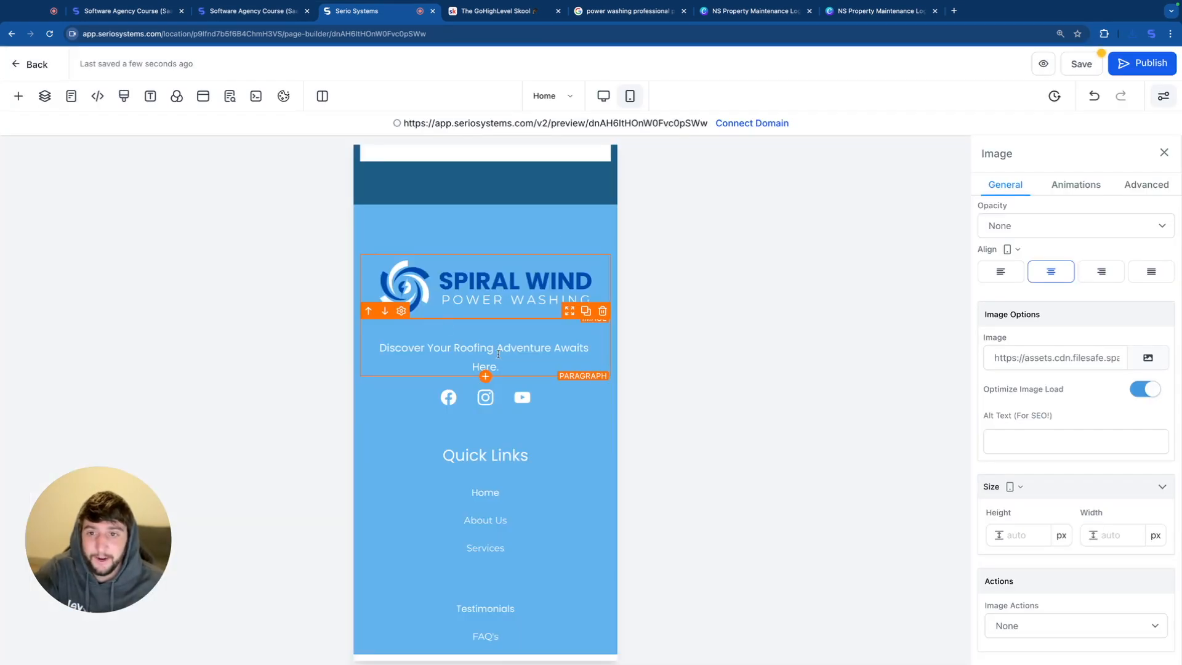
scroll(506, 356, up, 1)
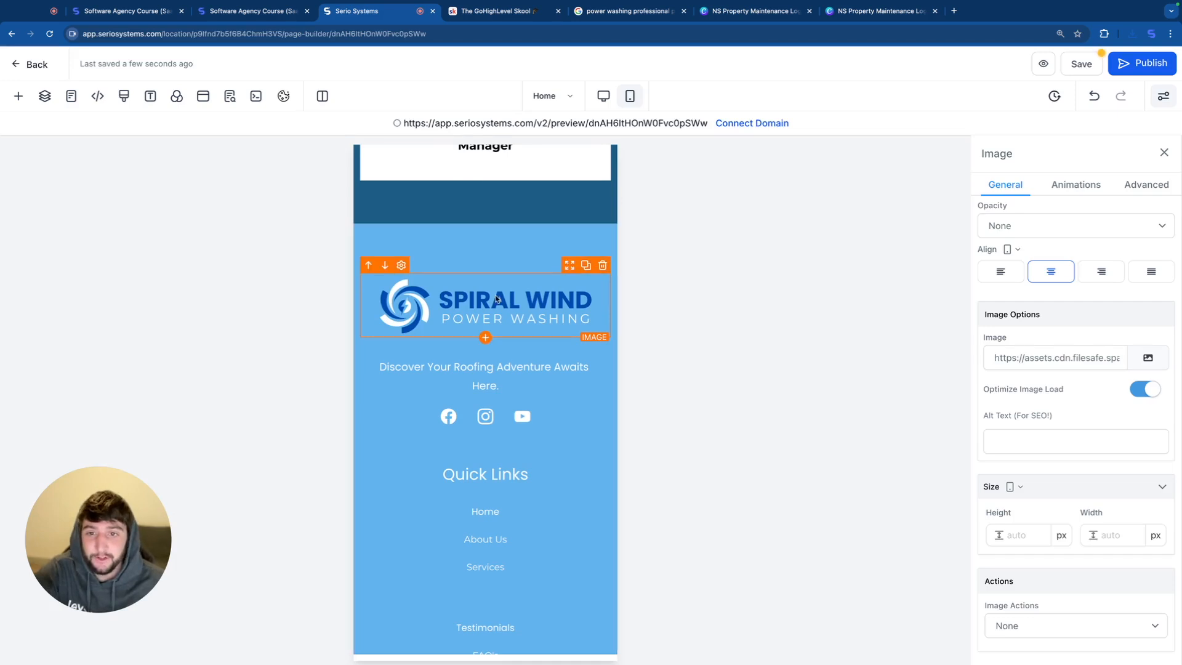
Step: Set the footer's mobile padding to 15 px at the top and 20 px at the bottom
scroll(459, 310, up, 20)
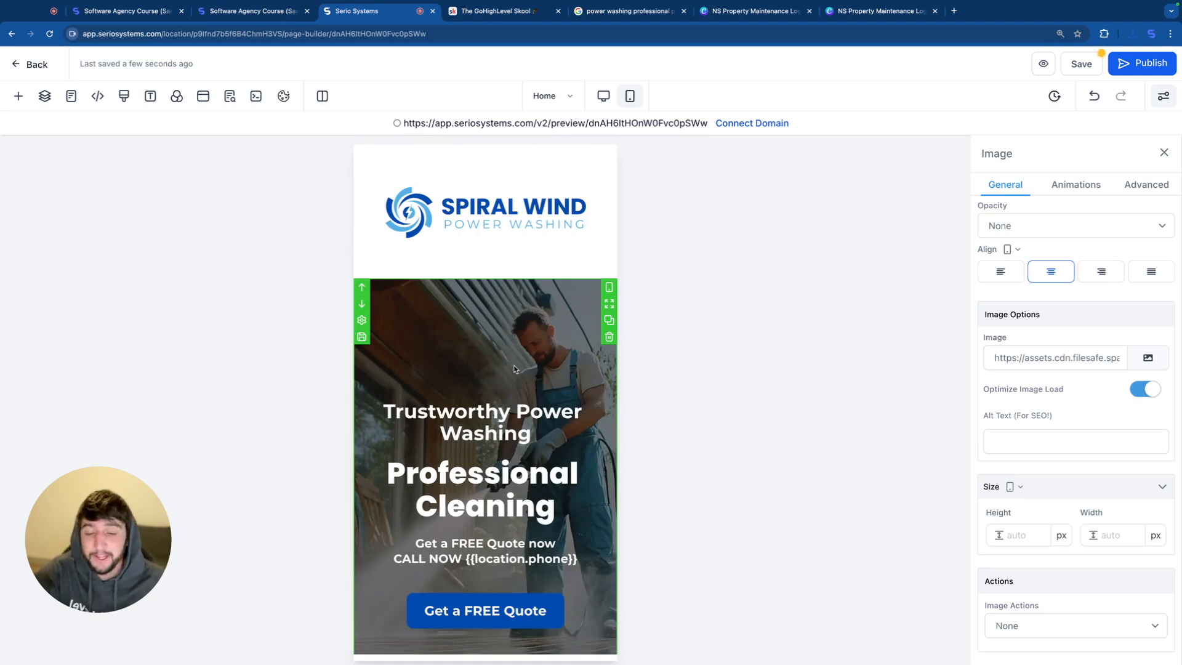
scroll(514, 368, down, 20)
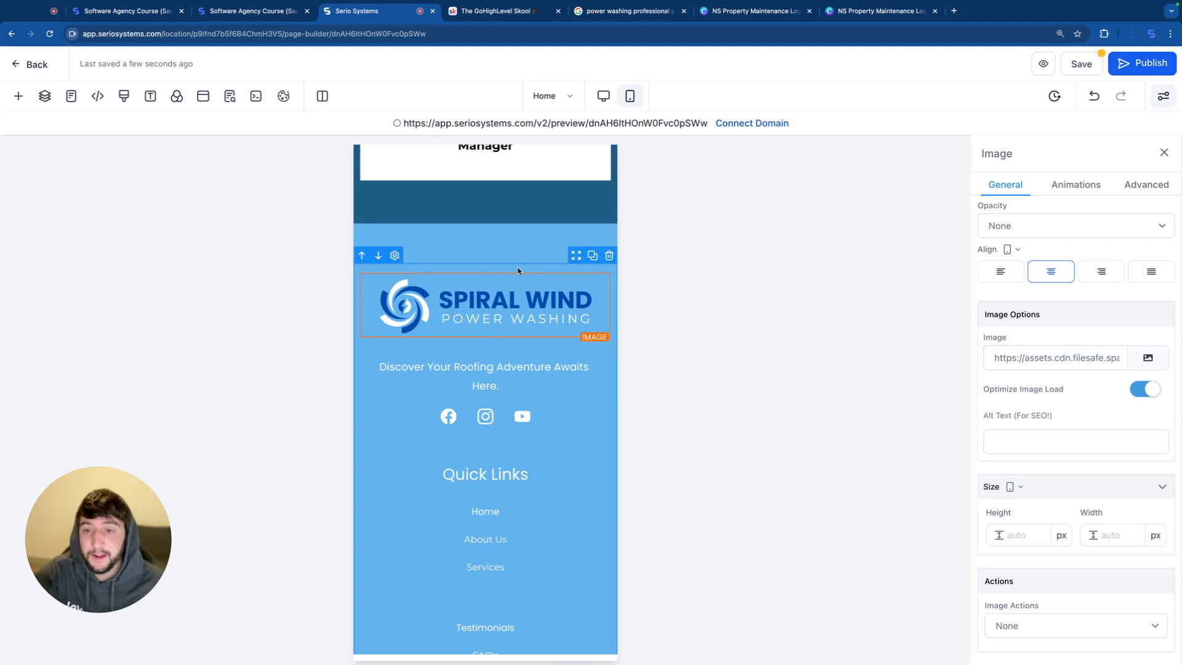
click(502, 233)
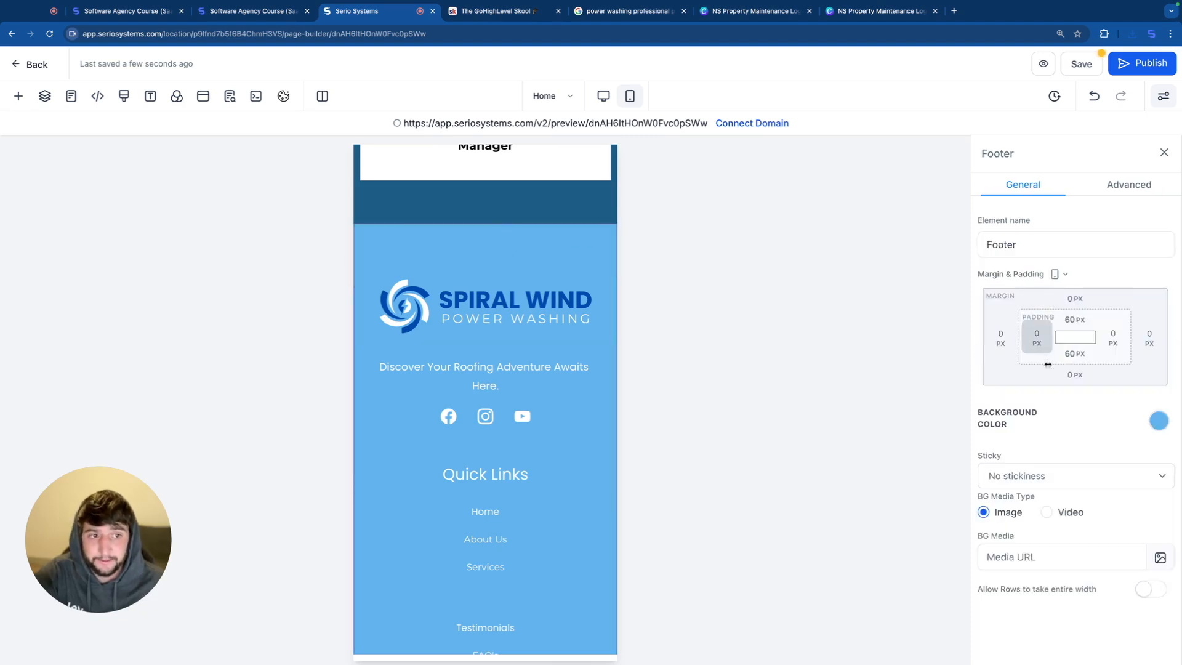
click(1067, 320)
drag(1080, 350, 1014, 350)
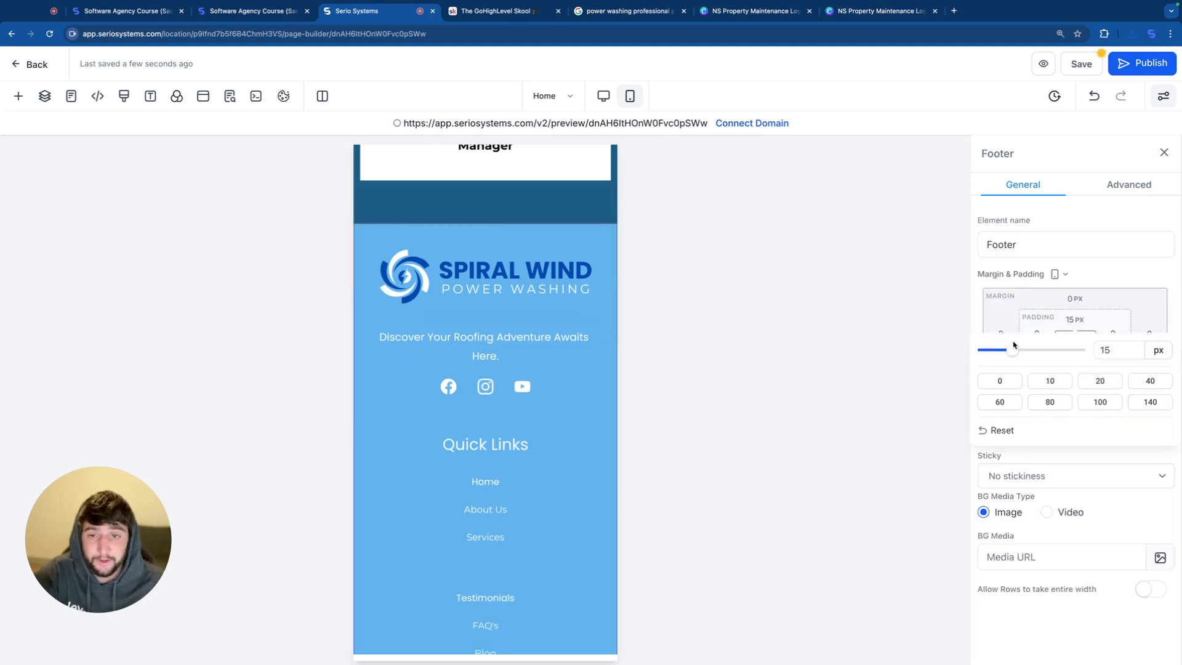
scroll(553, 419, down, 5)
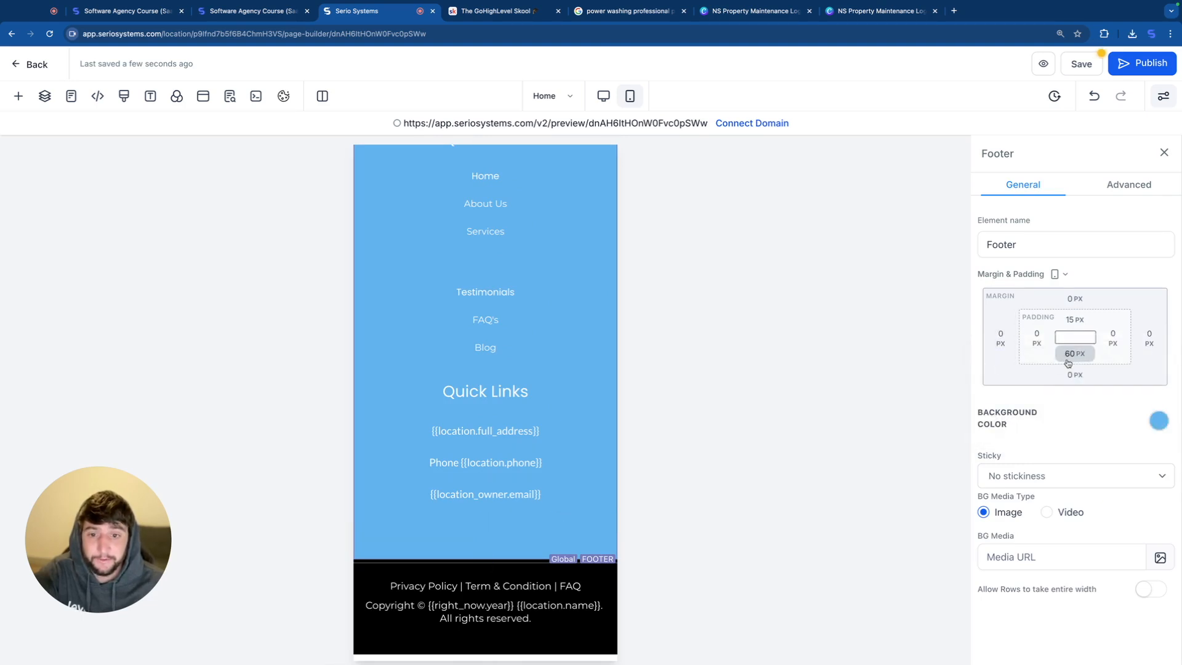
click(1068, 360)
drag(1080, 384, 1022, 384)
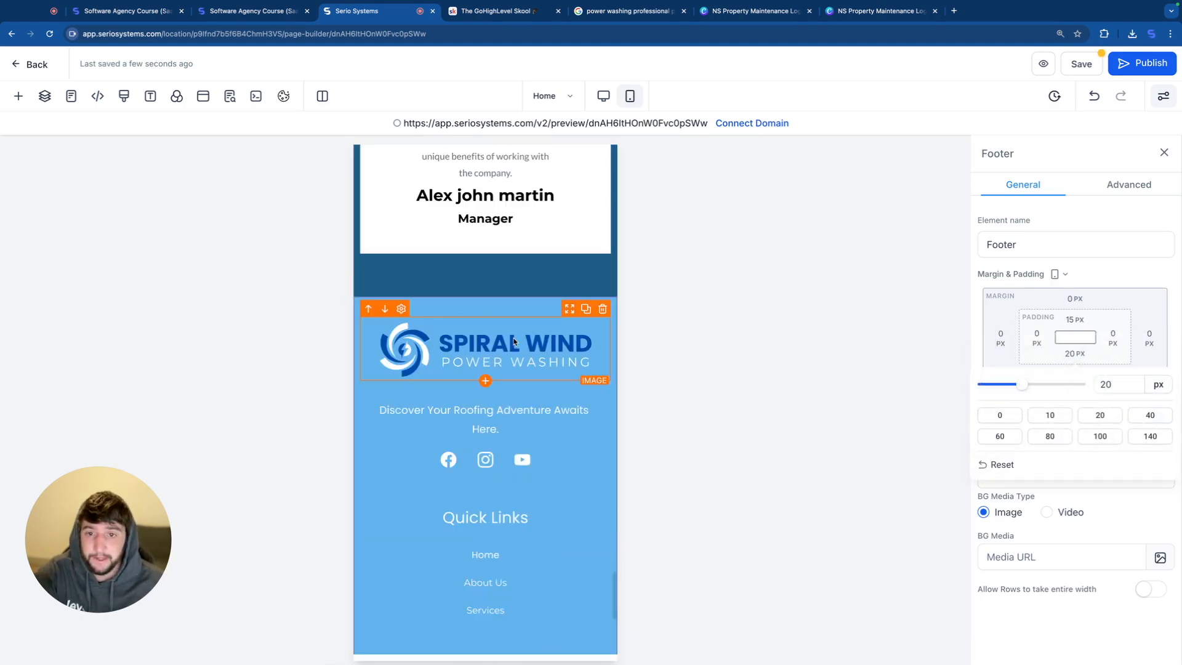
Step: Add a divider element directly below the Spiral Wind logo in the footer
click(486, 380)
scroll(298, 394, down, 6)
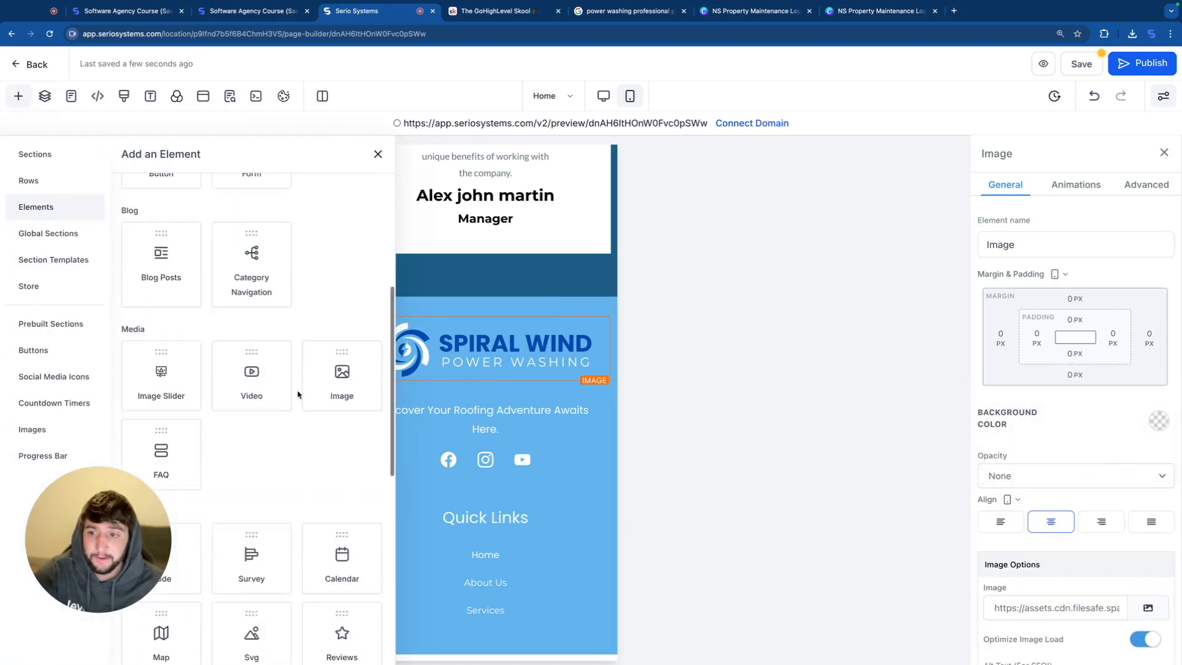
scroll(298, 394, down, 3)
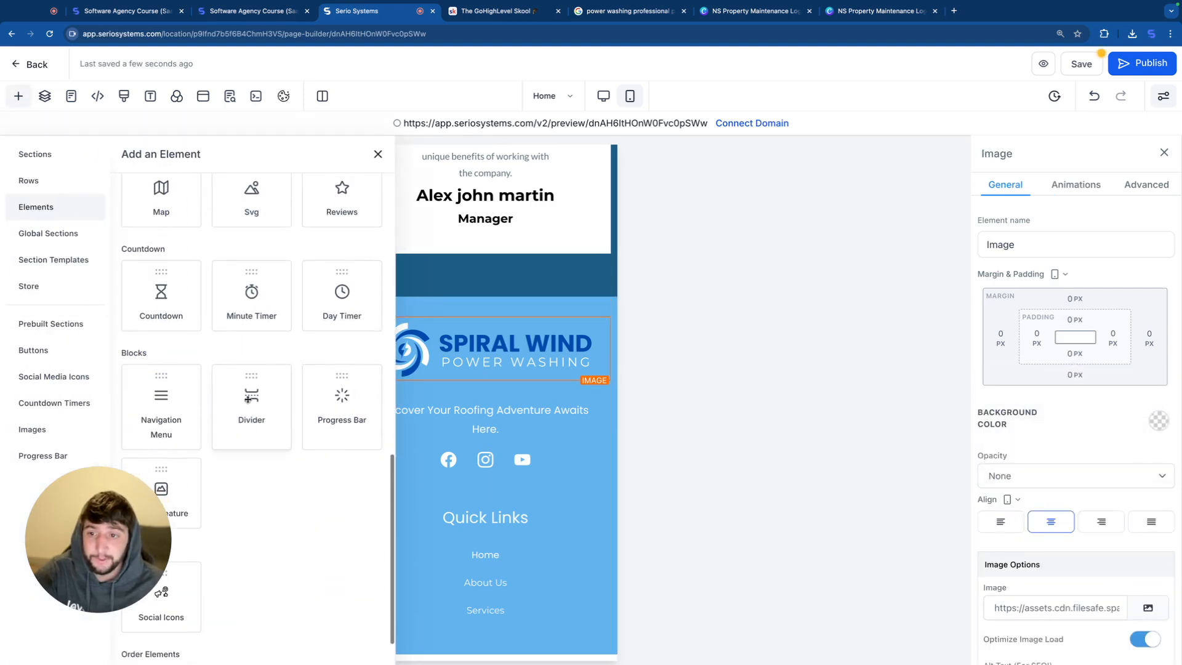
drag(253, 403, 503, 421)
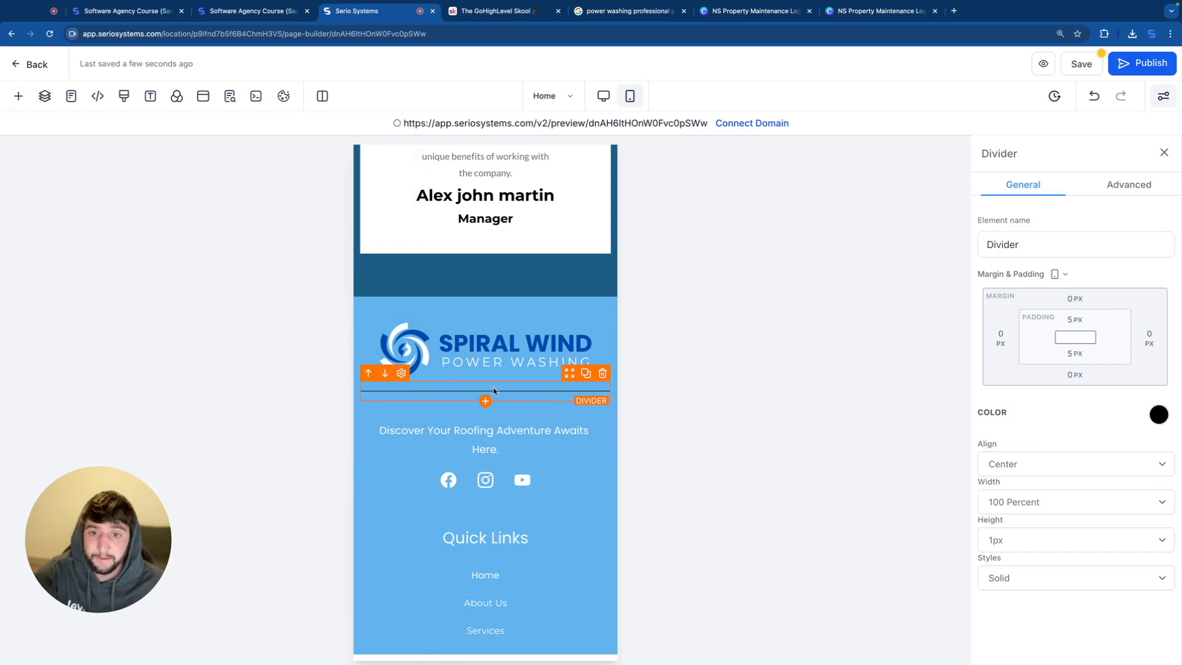
Step: Format the footer divider with 50 percent width, 2px height and white color
click(1028, 505)
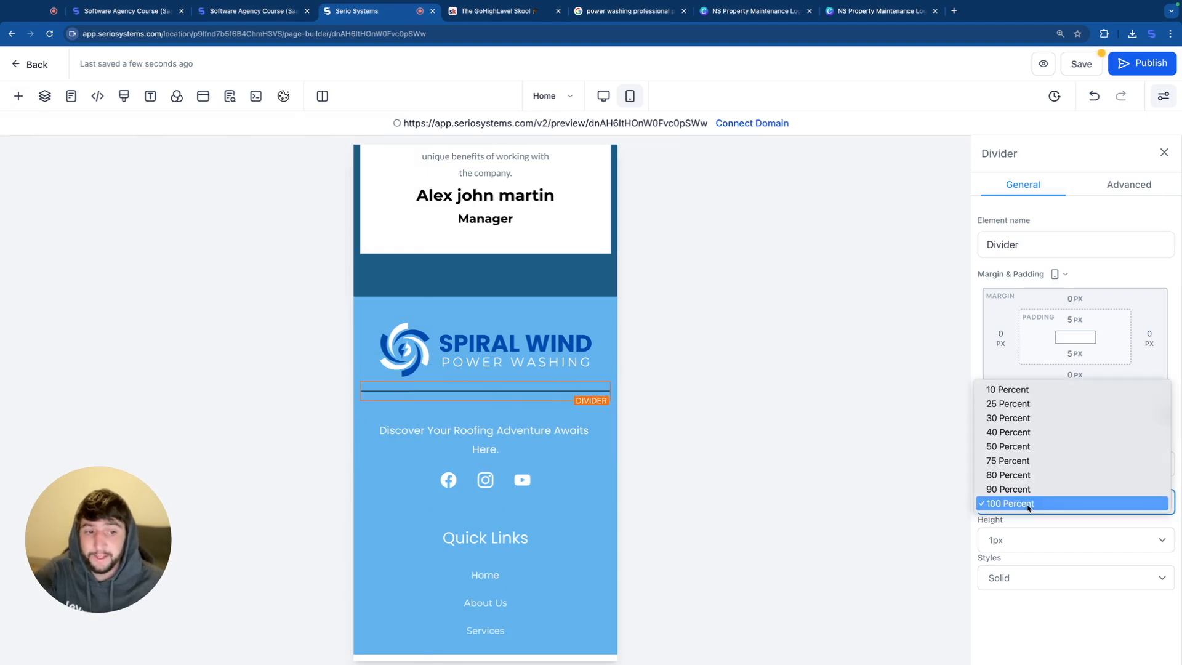
click(1013, 446)
click(1023, 540)
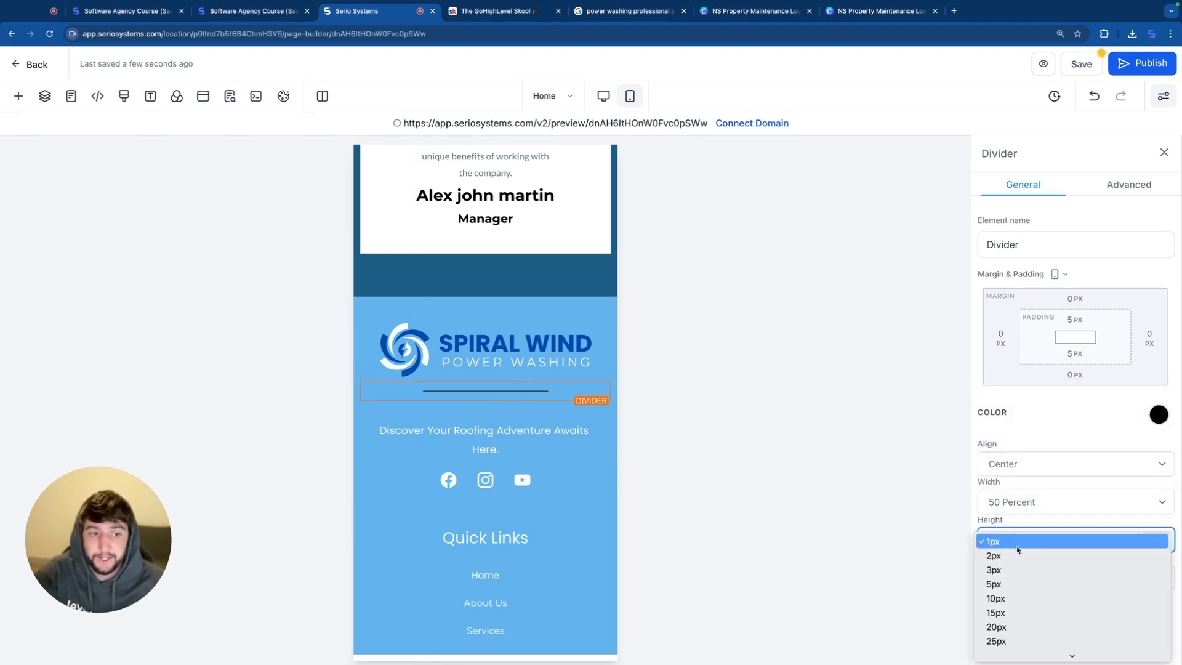
click(1013, 555)
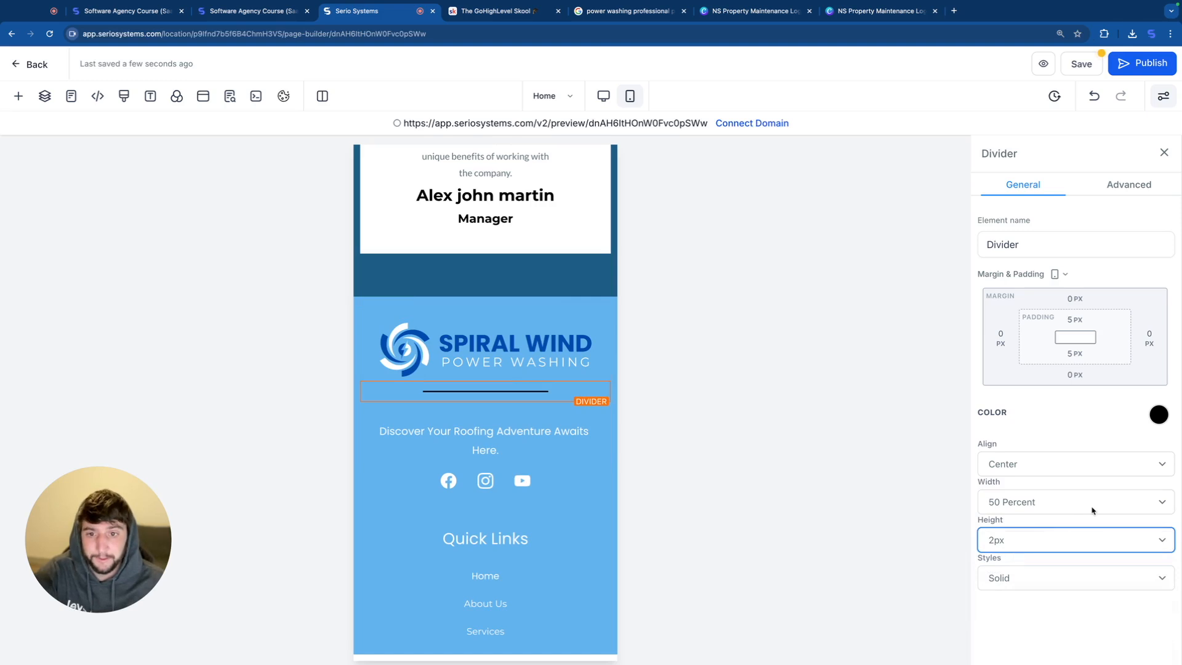
click(1158, 414)
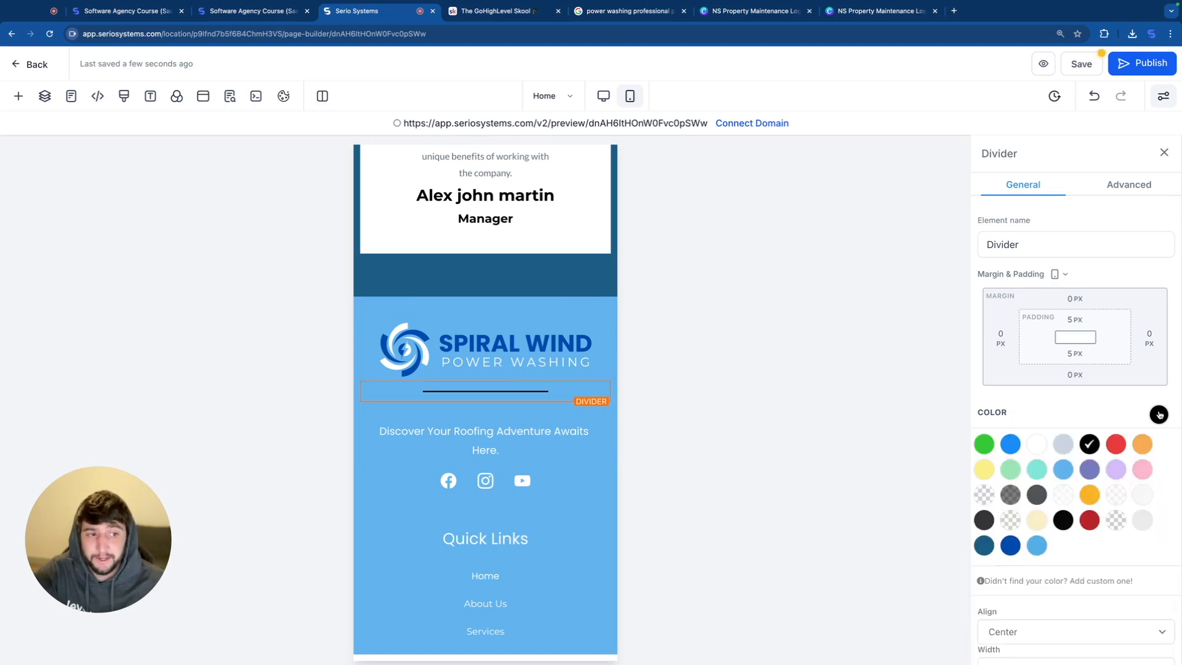
click(1036, 449)
click(544, 302)
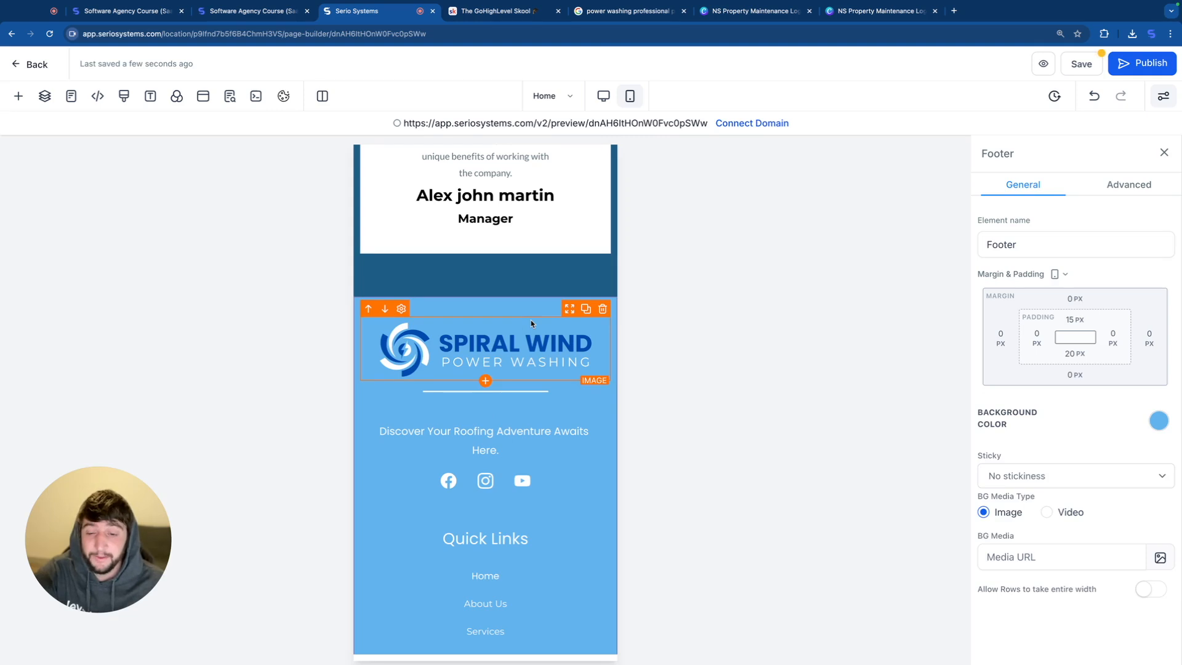
Step: Duplicate the white divider twice, placing one copy below the social icons and the other below the Services link
click(548, 390)
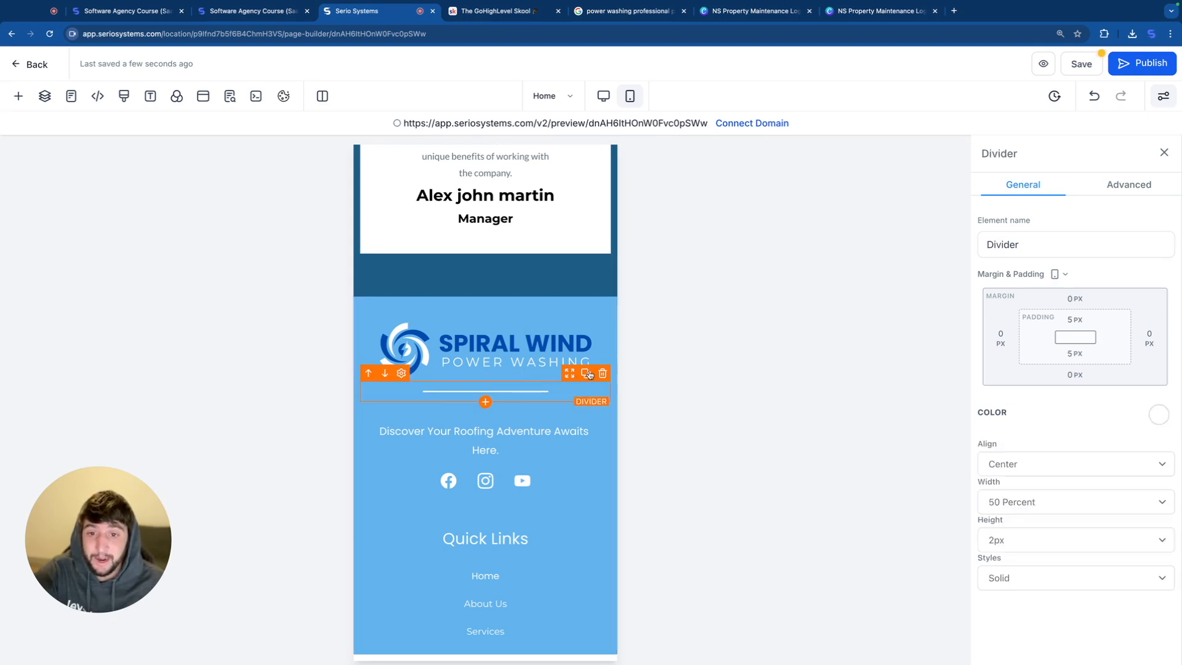
click(586, 373)
drag(485, 412, 486, 510)
scroll(565, 464, down, 3)
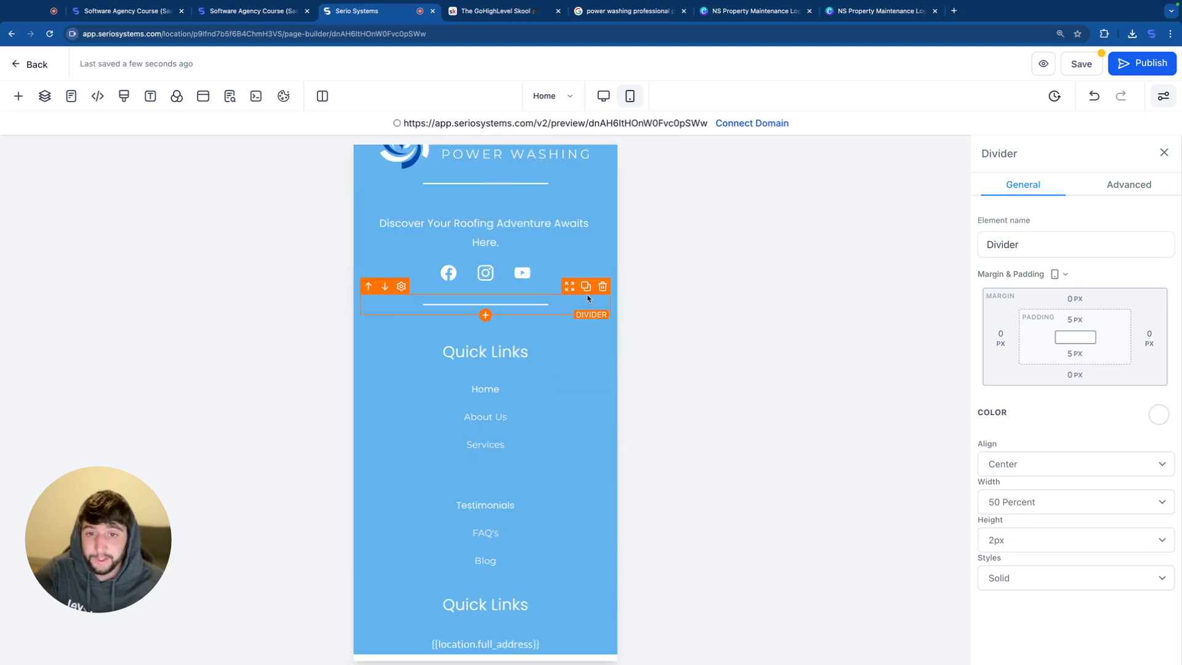
click(586, 287)
drag(485, 325, 507, 459)
Step: Set the top padding of the footer's third column, holding the Testimonials, FAQ's and Blog links, to 0 px
scroll(549, 369, down, 2)
click(502, 375)
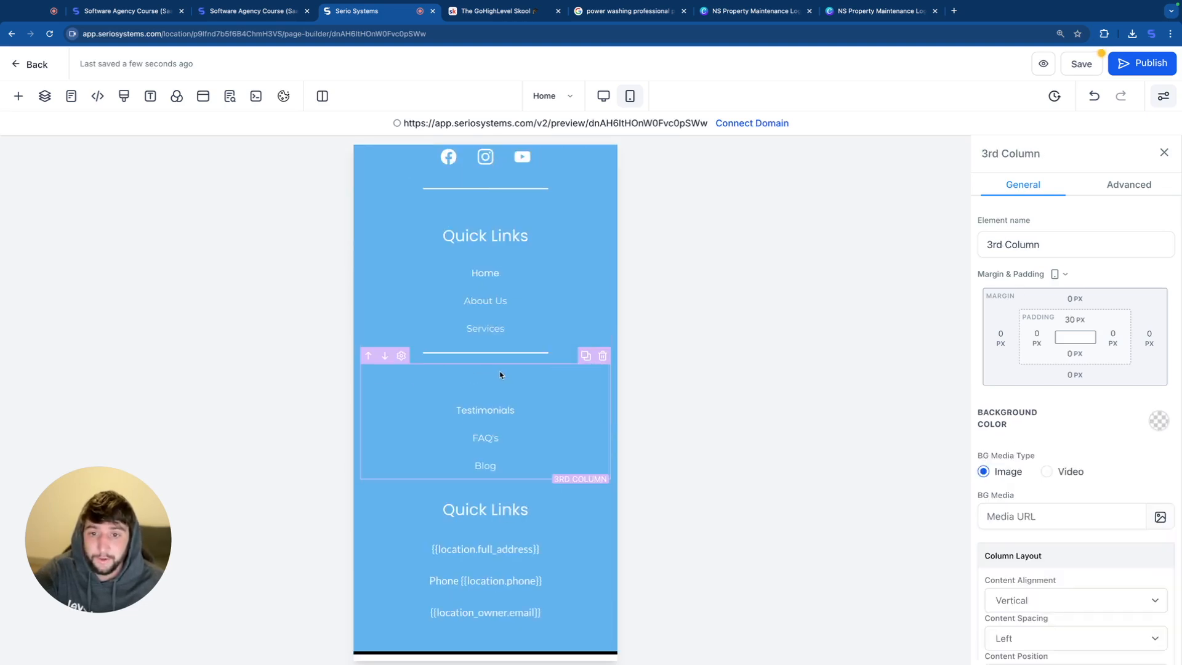
click(1078, 322)
drag(1050, 351, 984, 350)
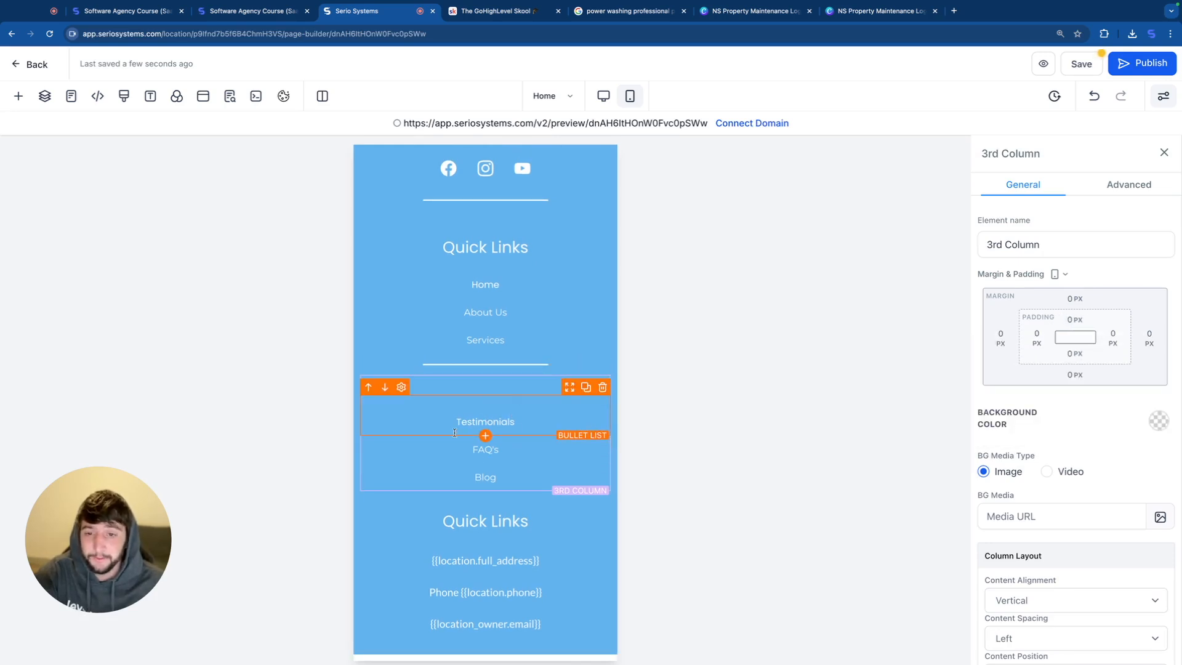
Step: Delete the Testimonials, FAQ's and Blog link lists from the mobile footer and check the remaining footer layout
click(602, 386)
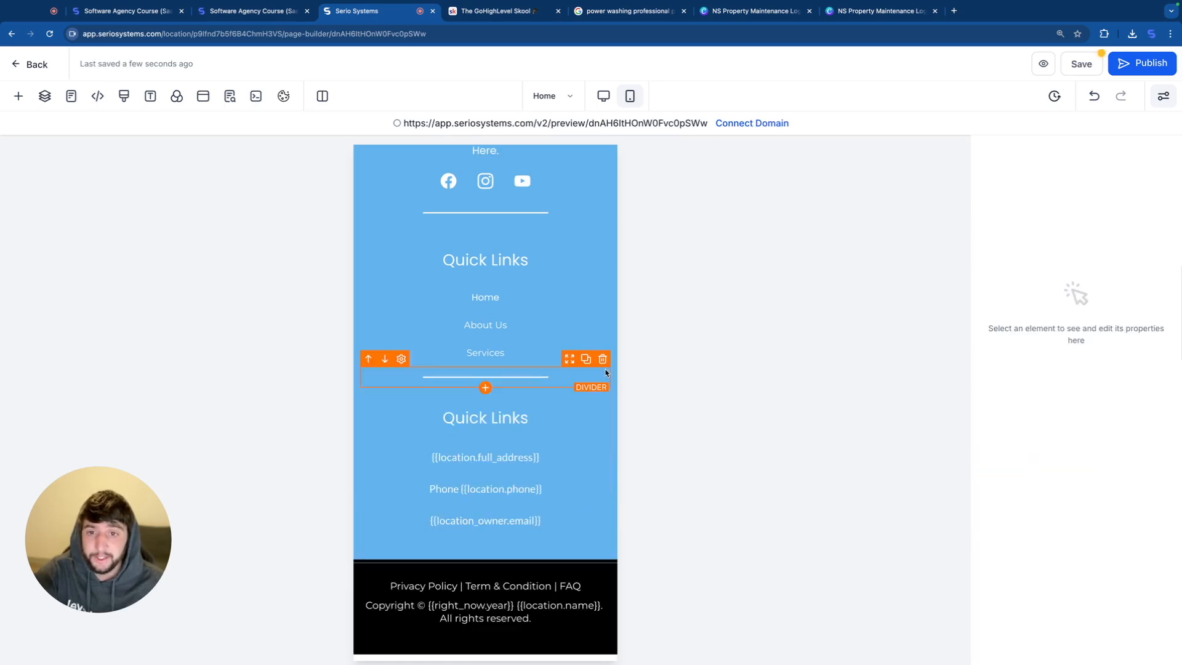
scroll(534, 333, up, 1)
scroll(535, 332, up, 1)
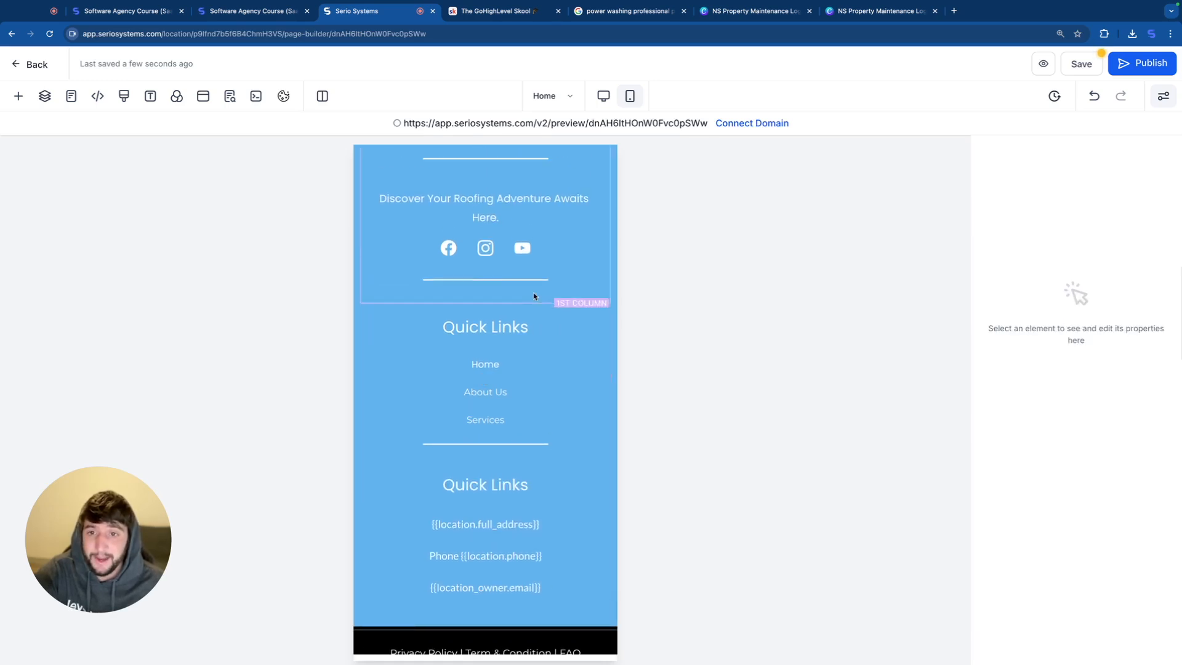
scroll(530, 345, down, 1)
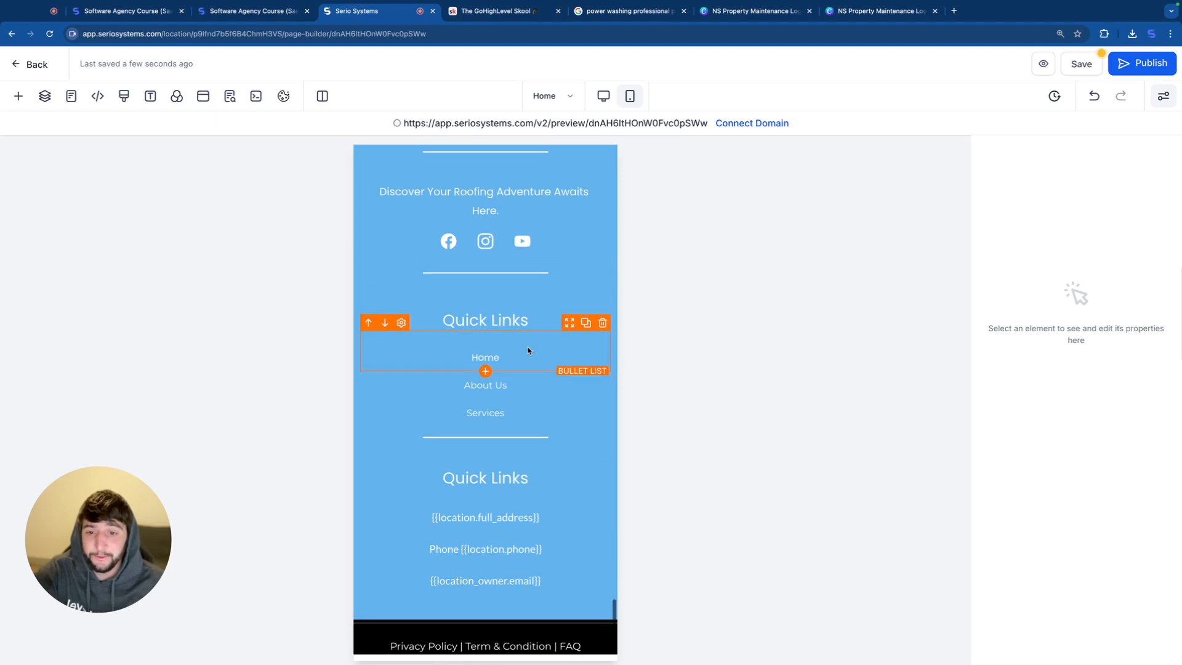
Step: Delete the second footer column holding the Quick Links heading and the Home, About Us and Services links from the mobile footer
scroll(534, 424, up, 4)
scroll(489, 368, down, 5)
scroll(492, 345, up, 1)
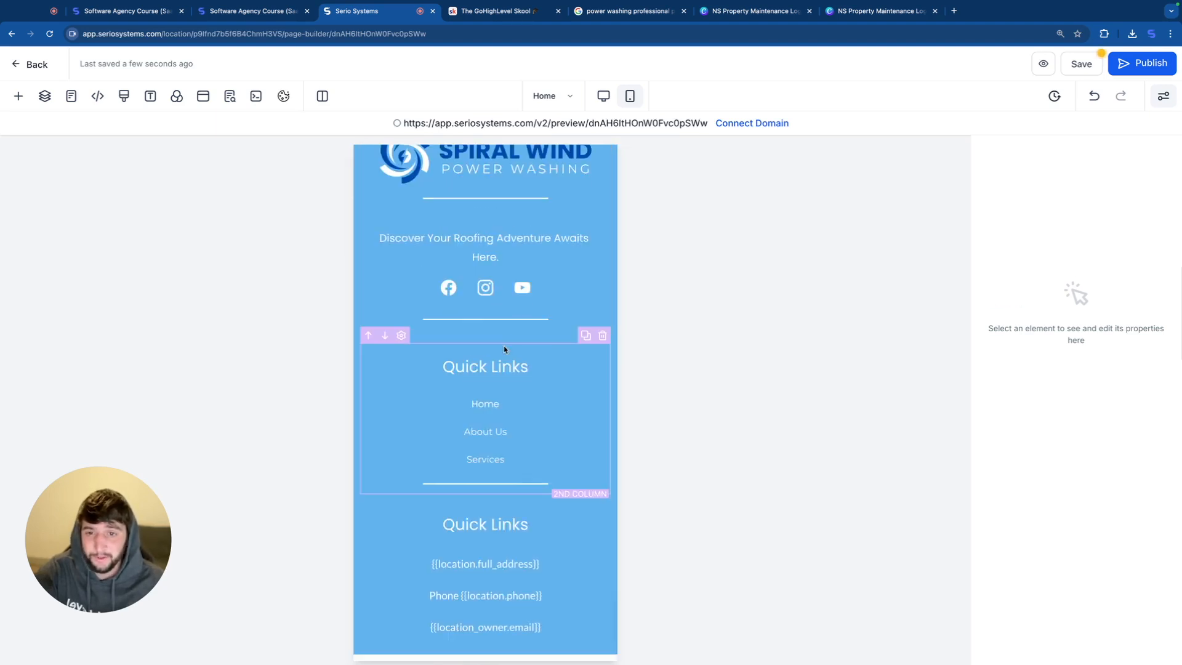
click(548, 347)
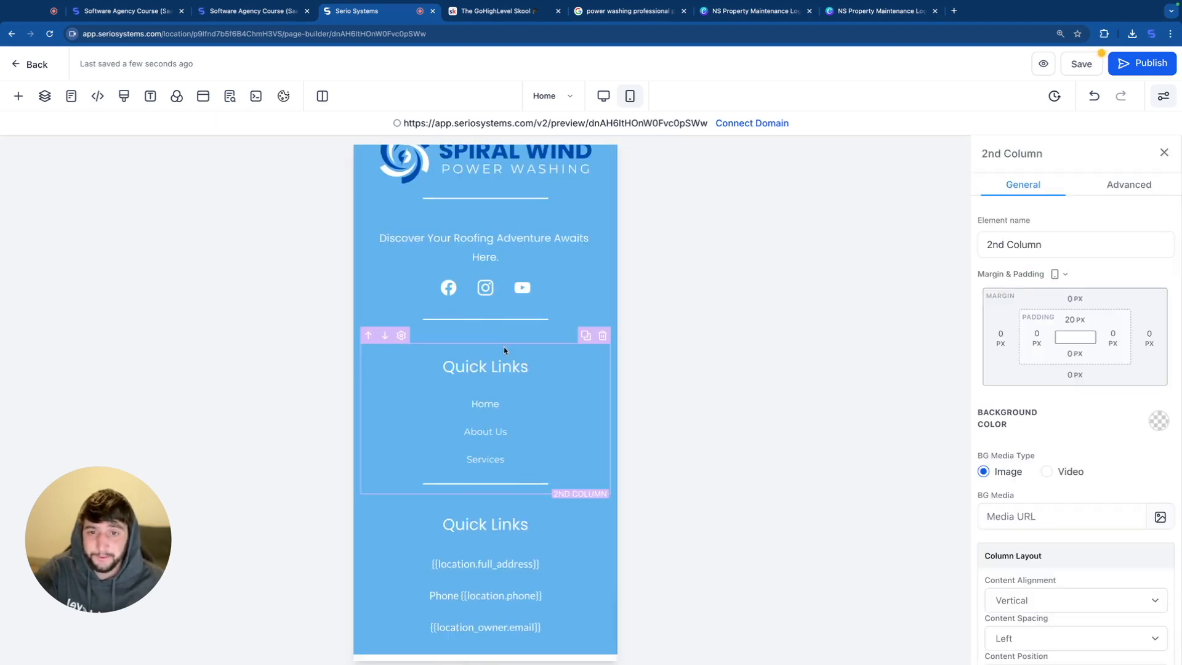
click(602, 334)
Step: Set the top padding of the footer's fourth column, holding the contact details, to 0 px
click(509, 403)
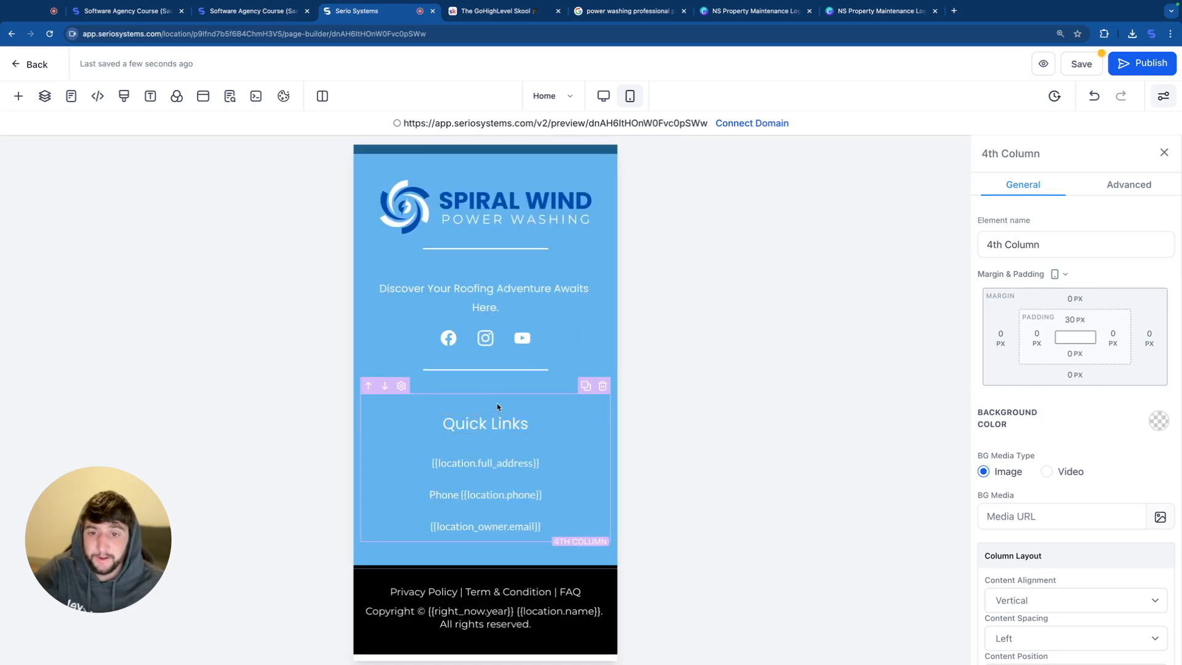
click(1072, 320)
drag(1054, 350, 963, 337)
click(588, 399)
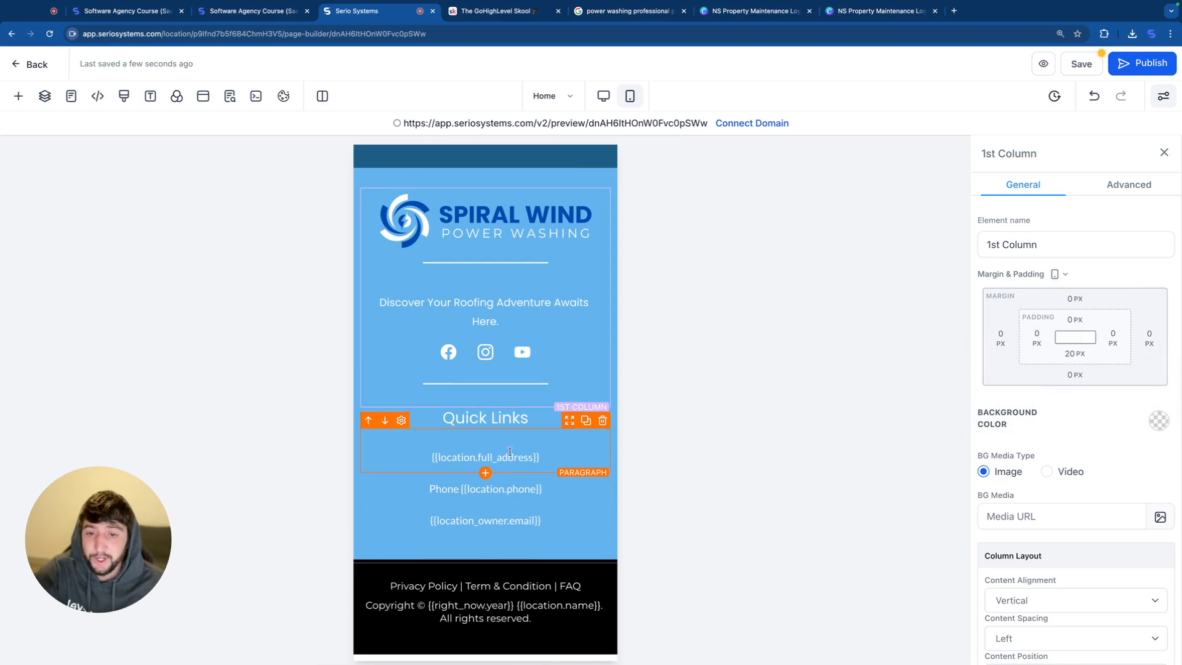
Step: Replace the phone placeholder line in the mobile footer with the business phone number
click(544, 454)
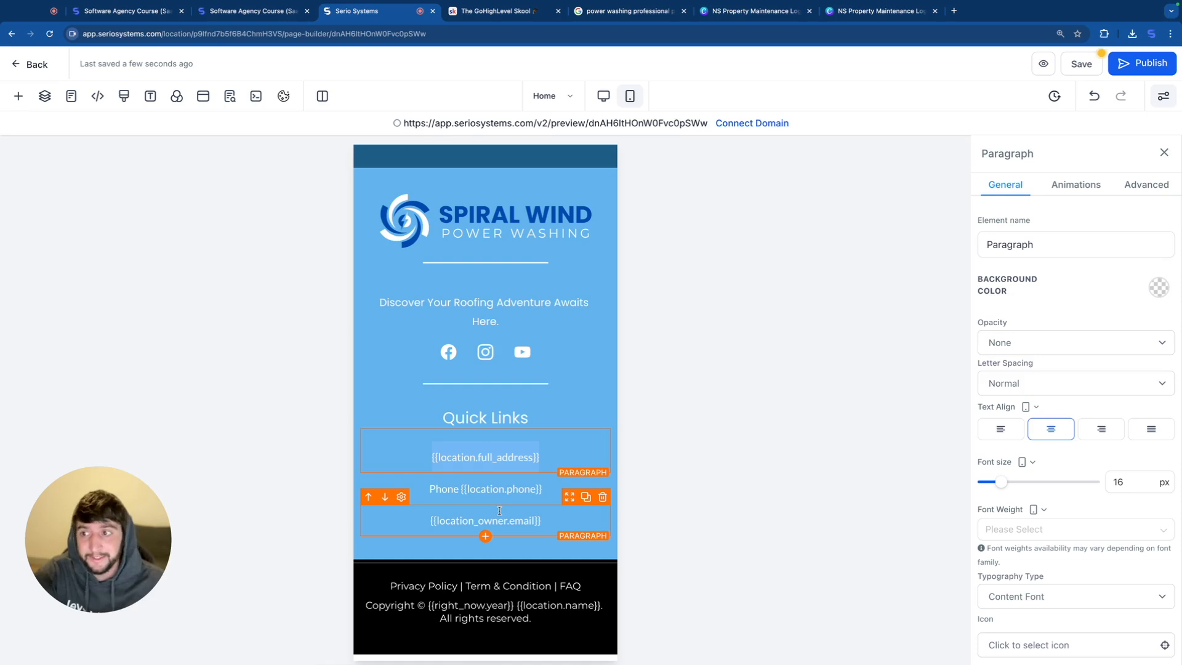
click(546, 488)
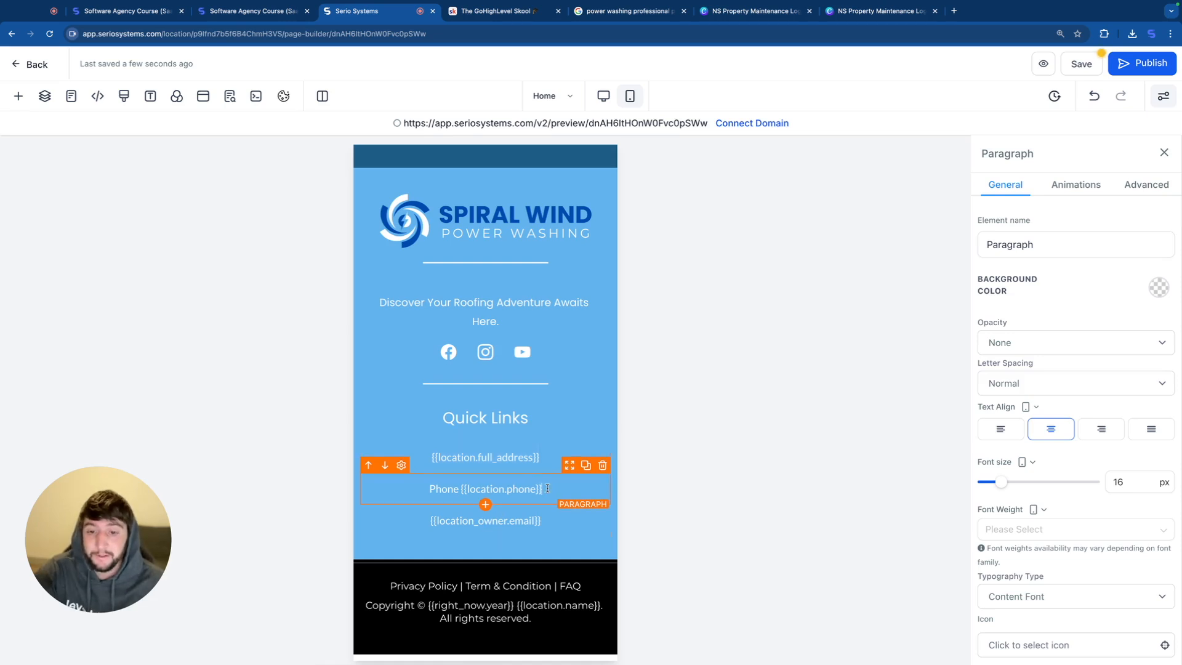
click(552, 525)
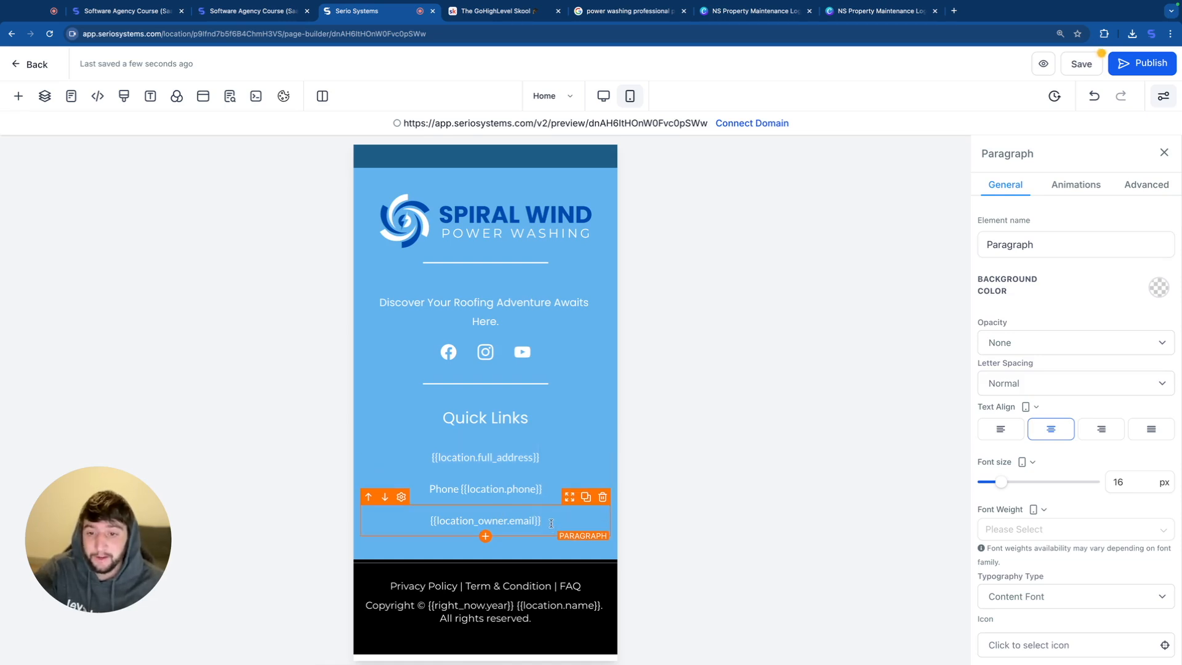
click(555, 490)
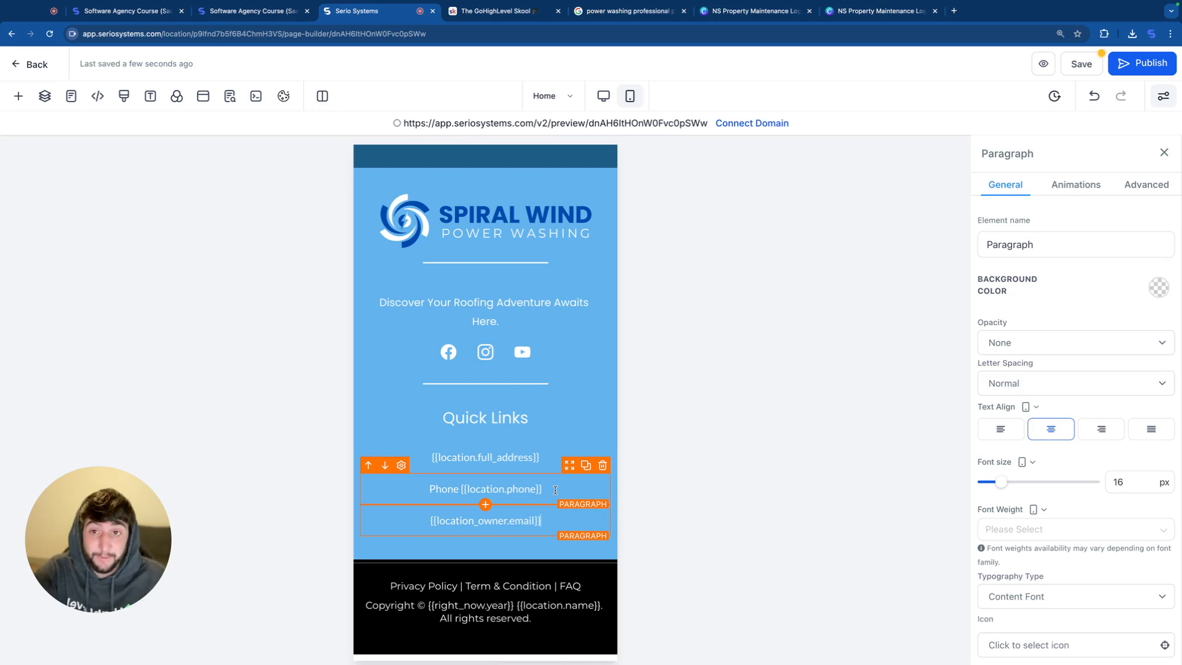
drag(535, 492, 423, 487)
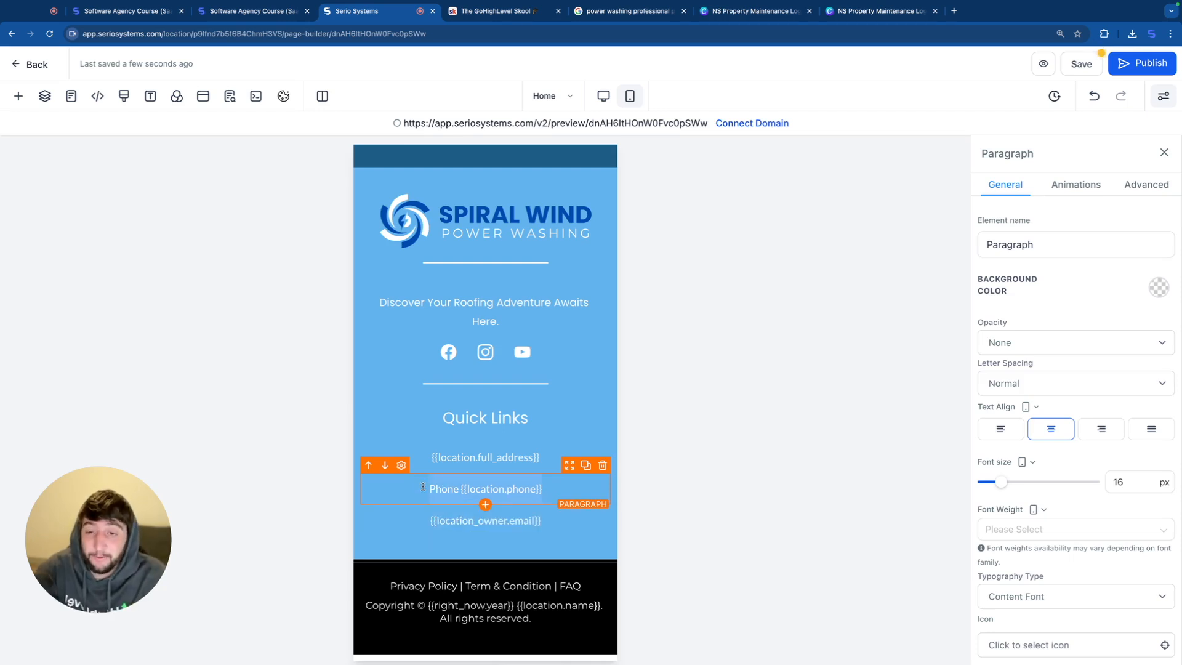
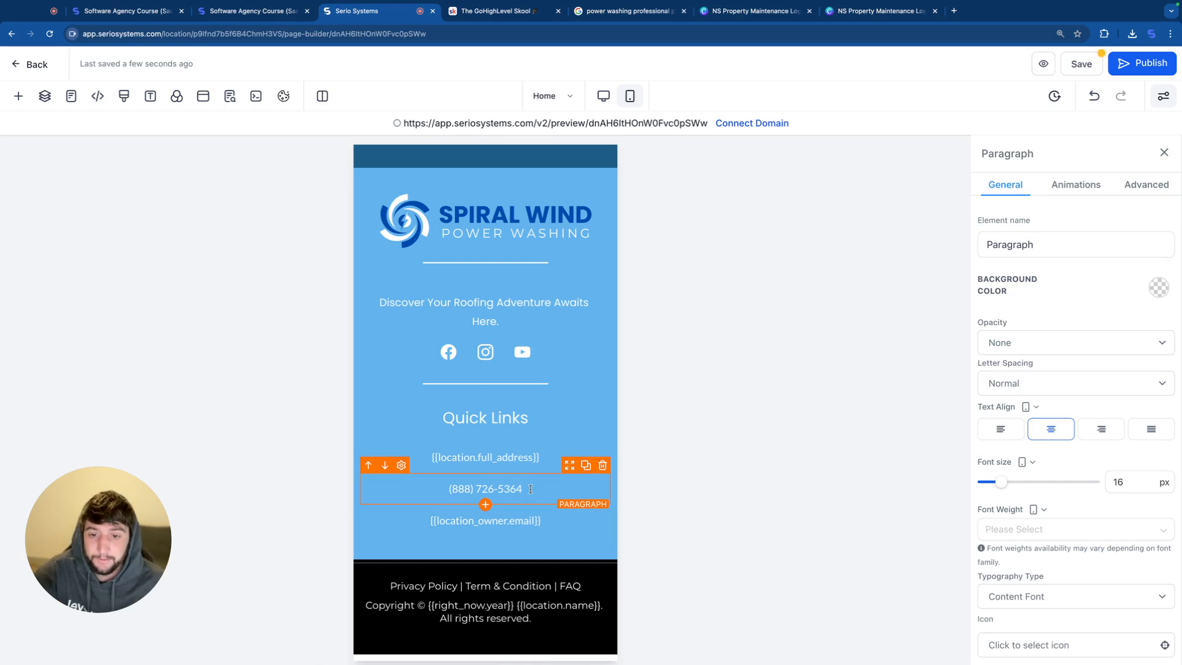
Step: Link the footer phone number to a "tel:" URL with the number written with hyphens and no parentheses, opening in the current window
drag(528, 489, 448, 488)
key(super+c)
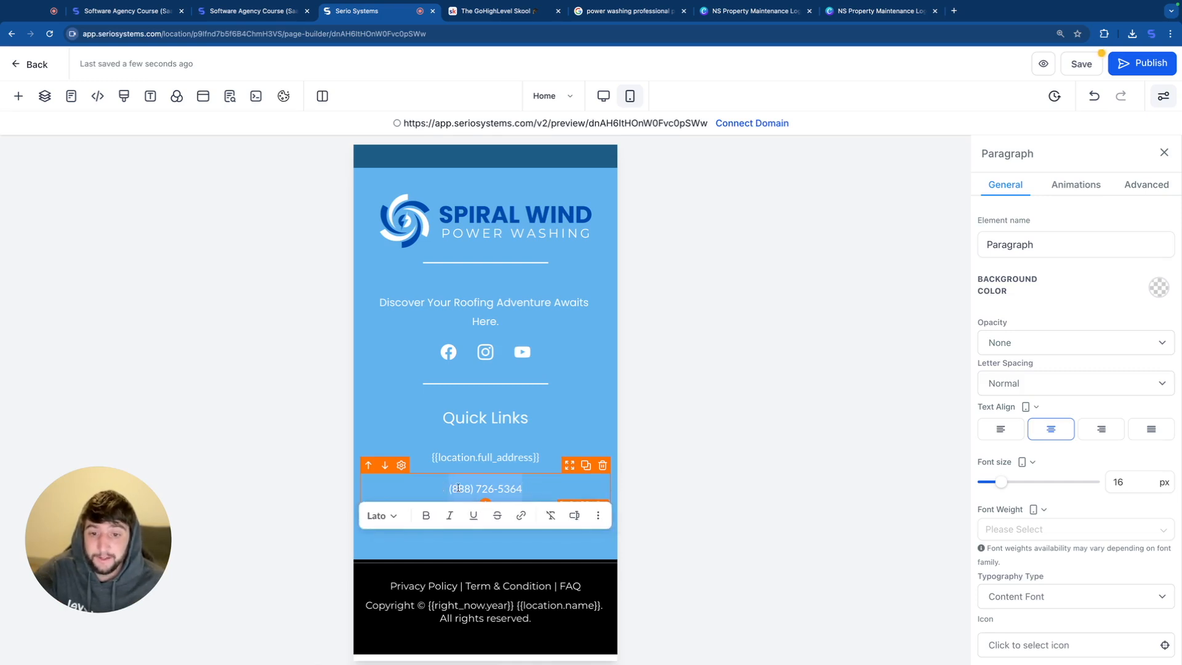
click(521, 517)
text(te)
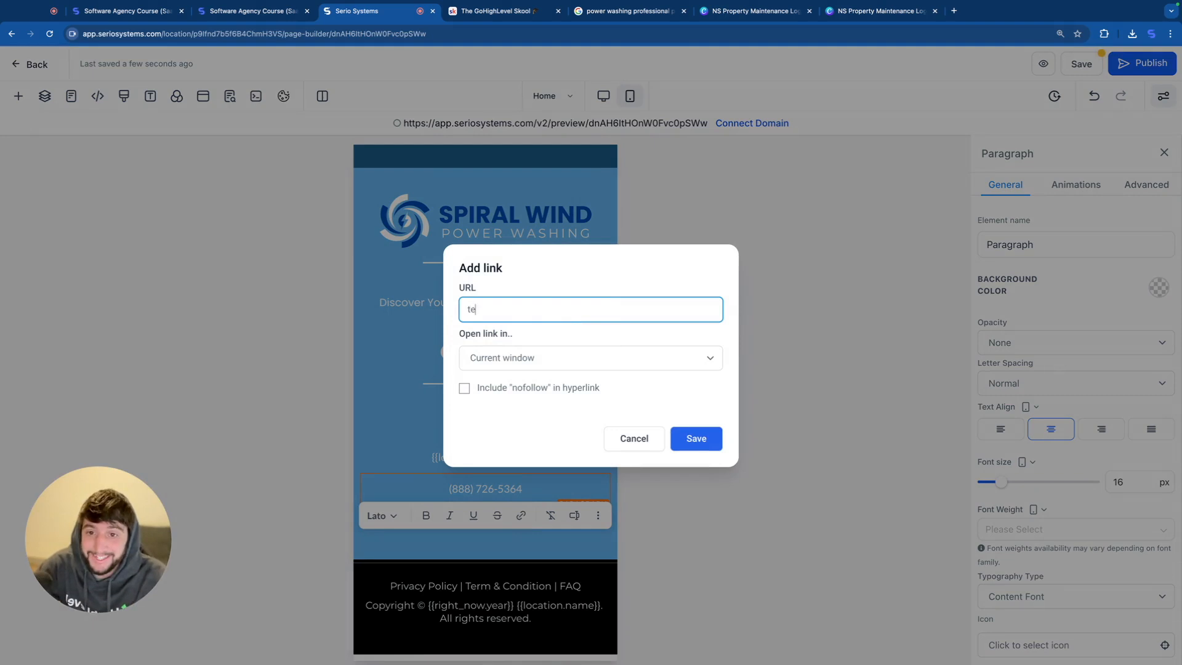
text(l:)
key(super+v)
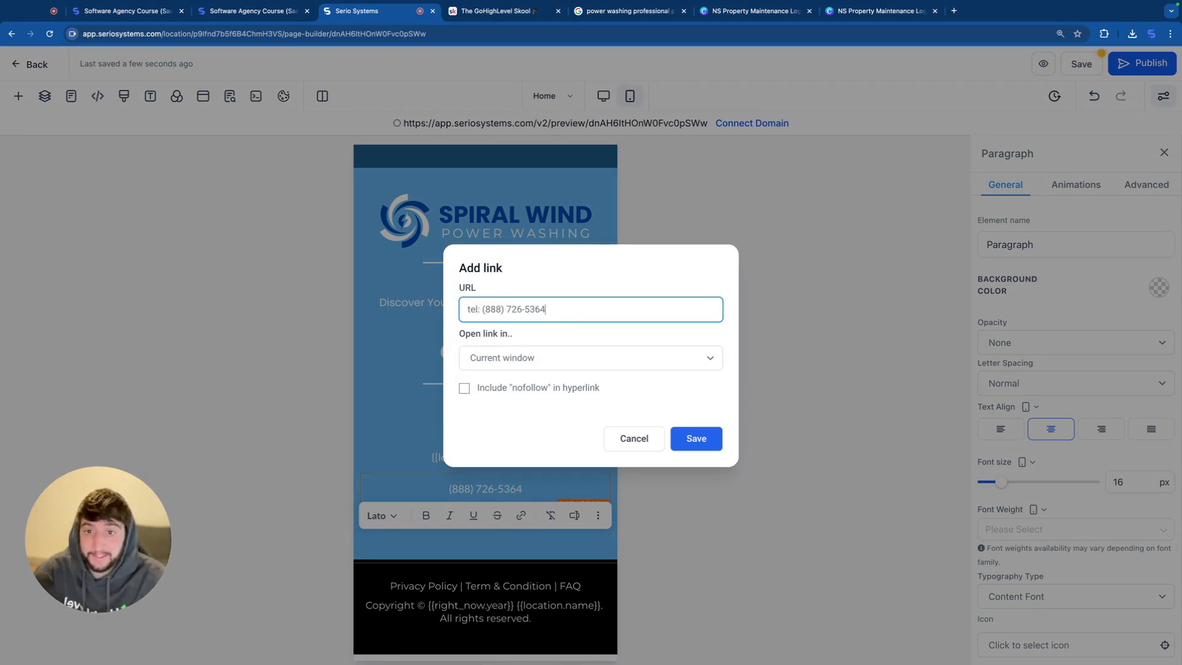
key(BackSpace)
key(BackSpace)
text(-)
click(486, 311)
key(BackSpace)
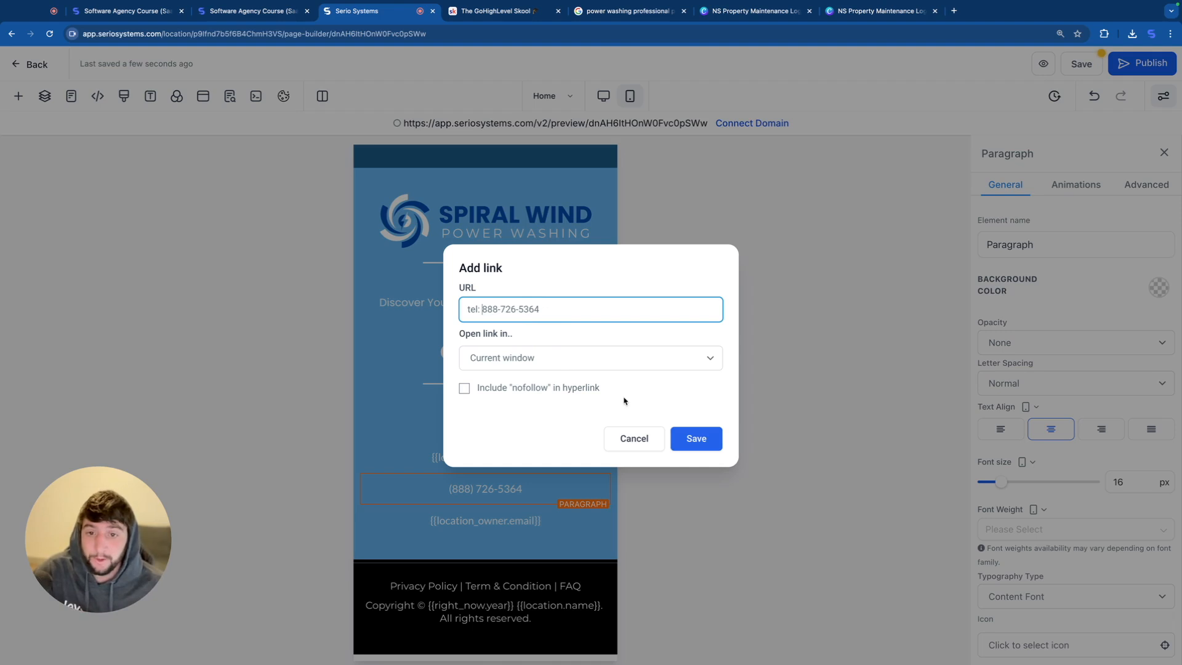
click(699, 440)
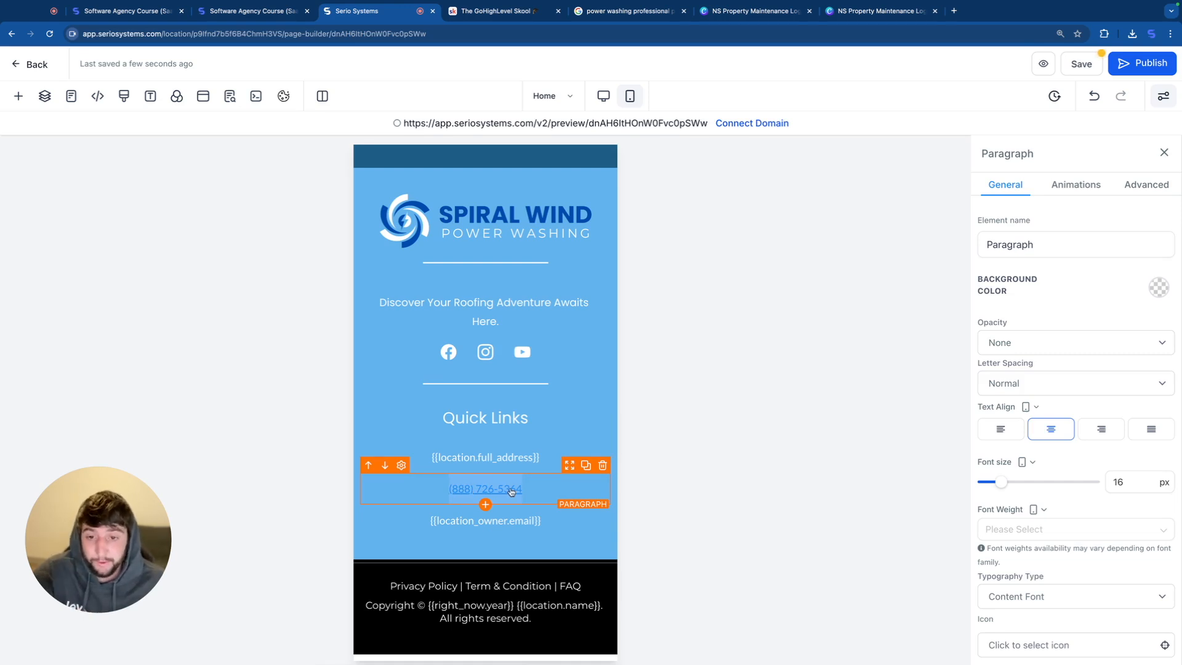
Step: Set the link text color of the footer phone number to black
click(533, 490)
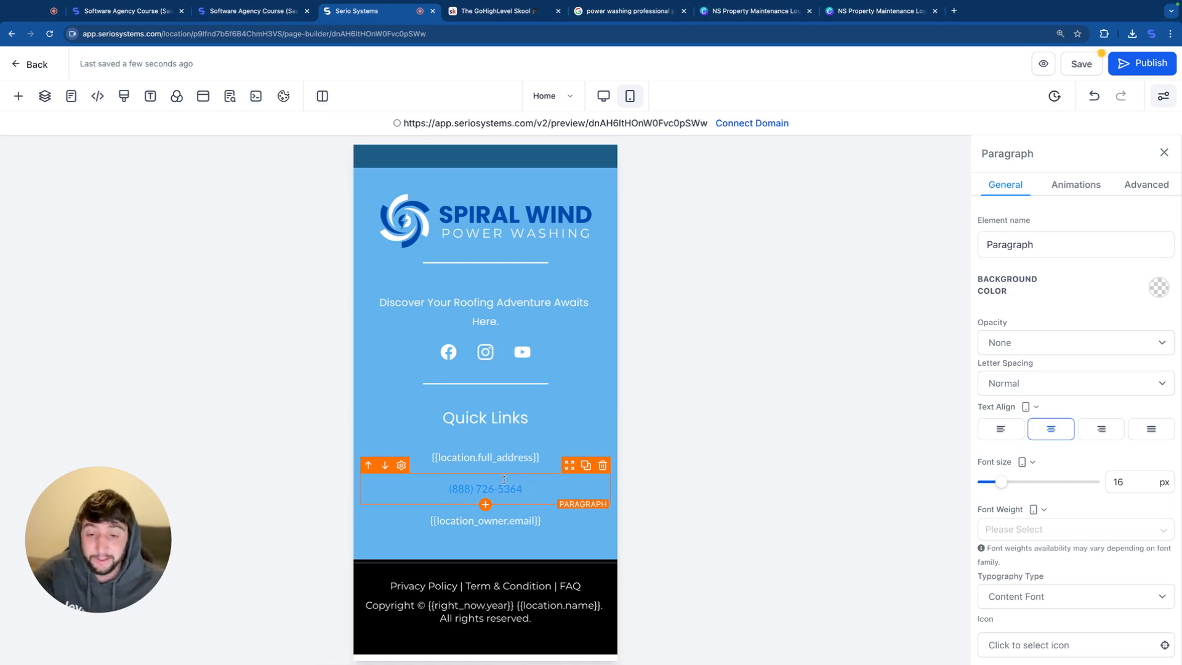
scroll(1118, 416, down, 8)
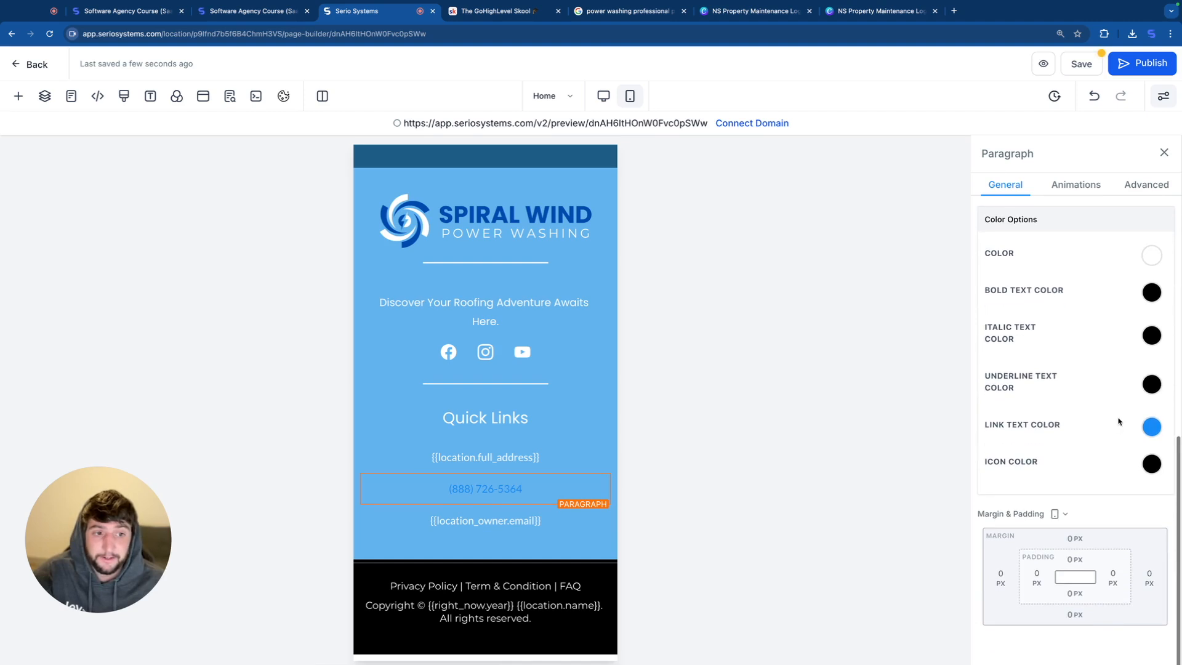
click(1152, 426)
click(991, 456)
click(1098, 458)
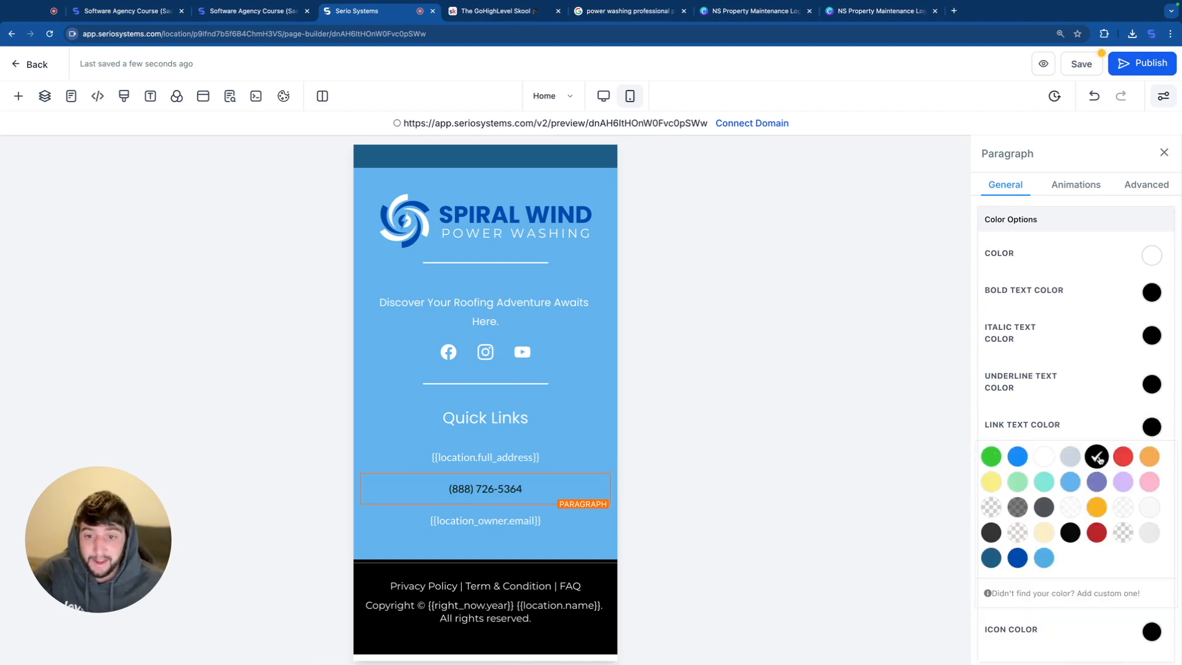
click(1047, 461)
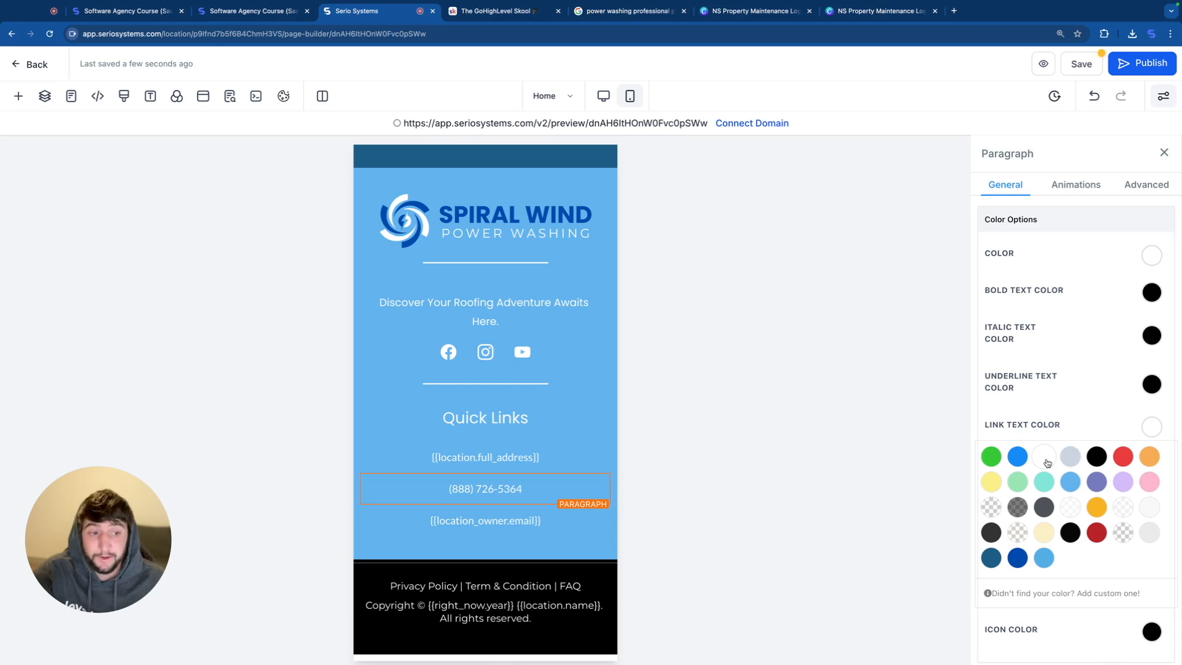
click(1095, 456)
Step: Add the phone icon in front of the footer phone number
click(571, 456)
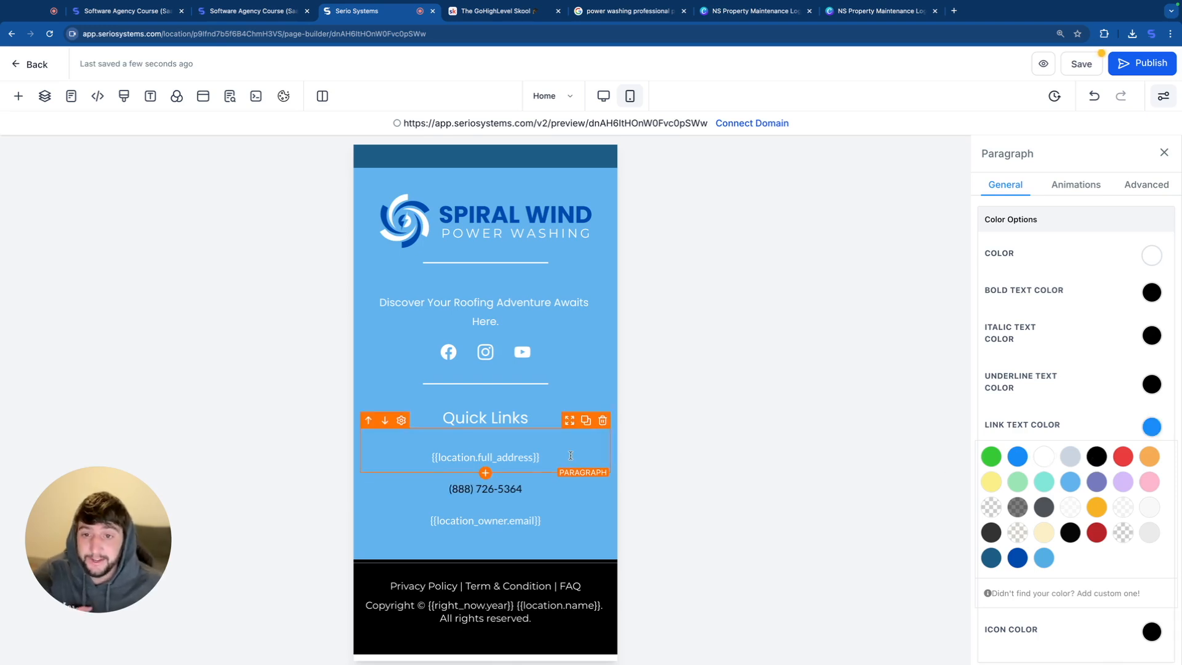
click(480, 489)
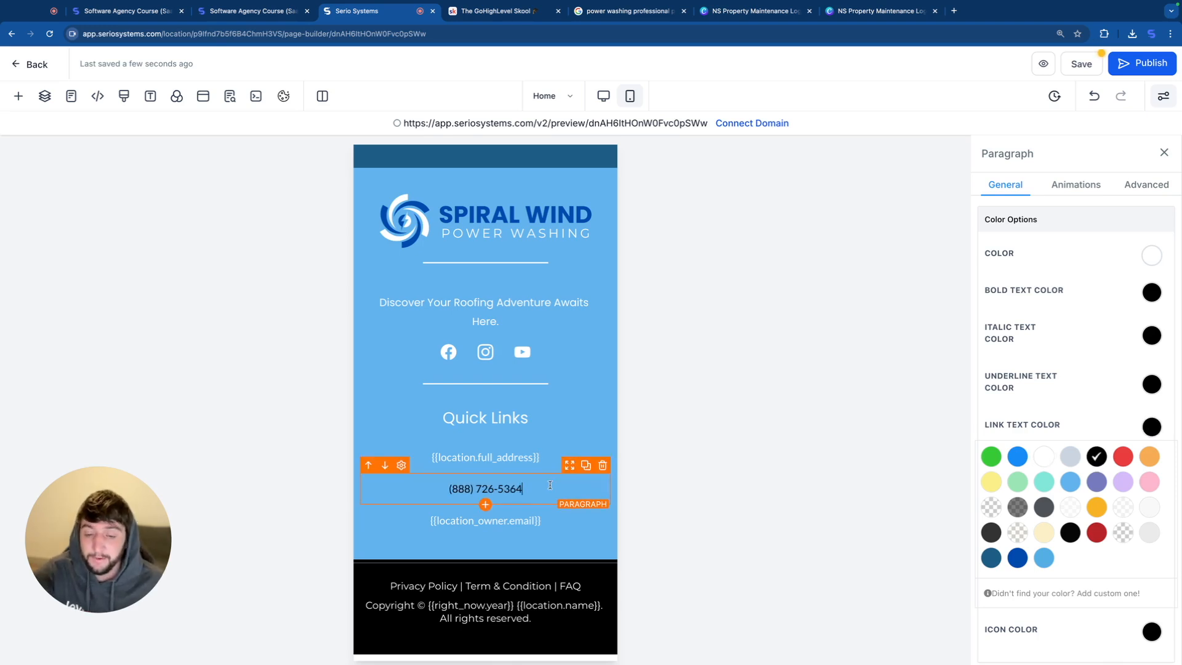
click(444, 491)
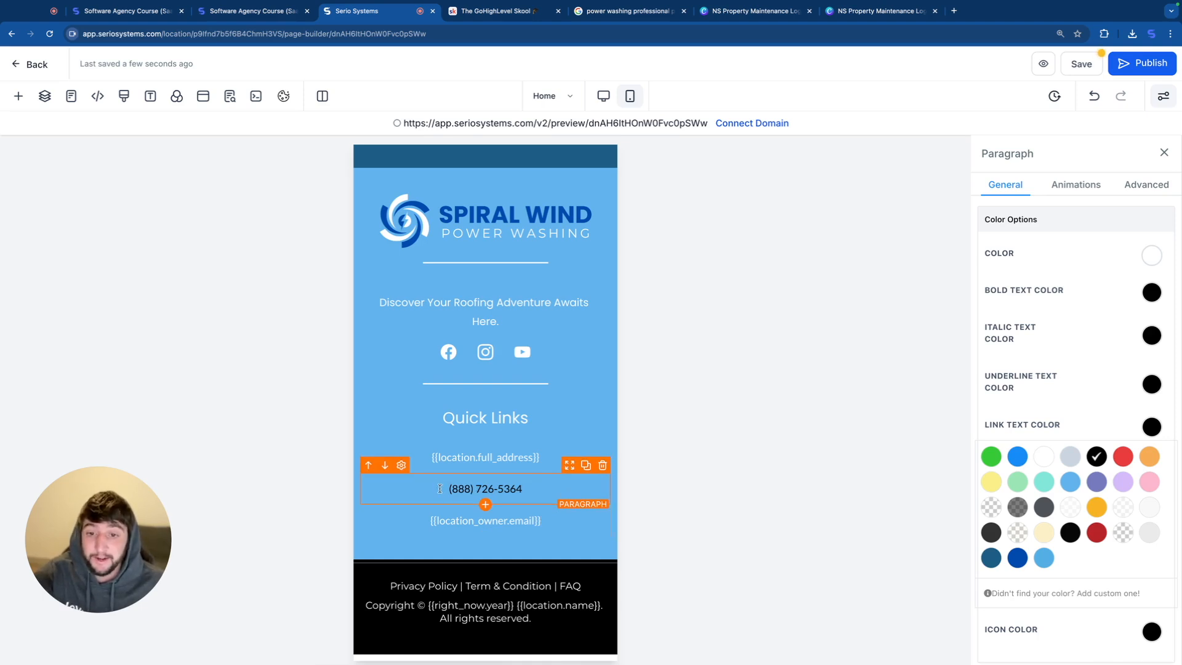
scroll(1045, 343, up, 3)
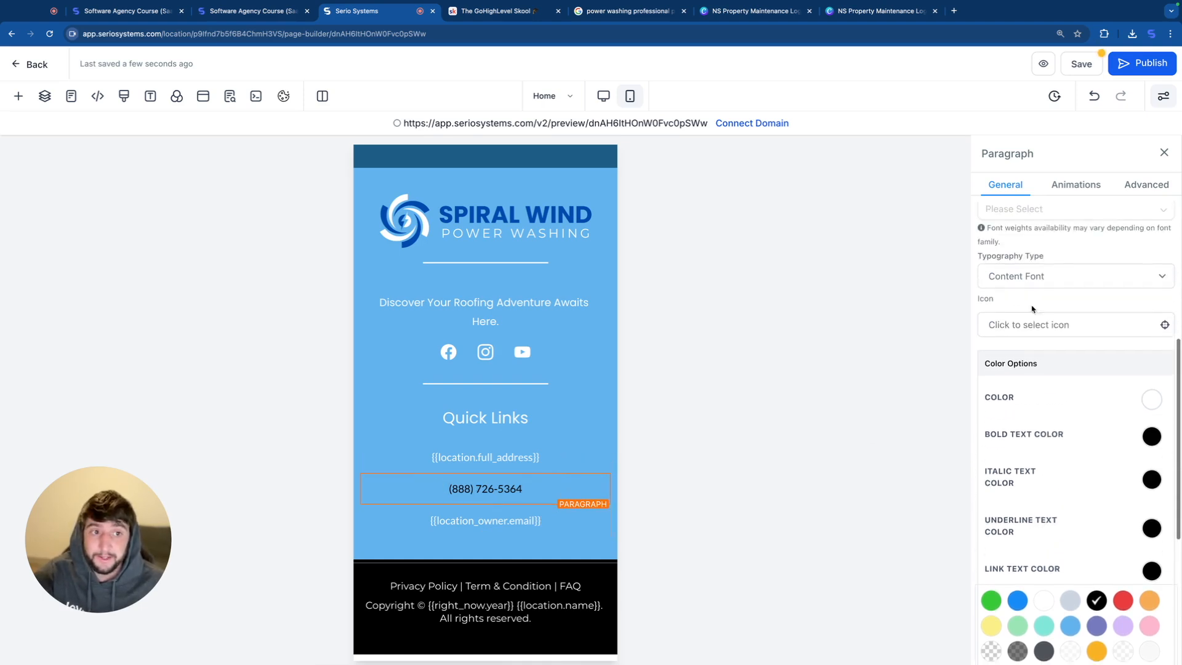
click(1014, 324)
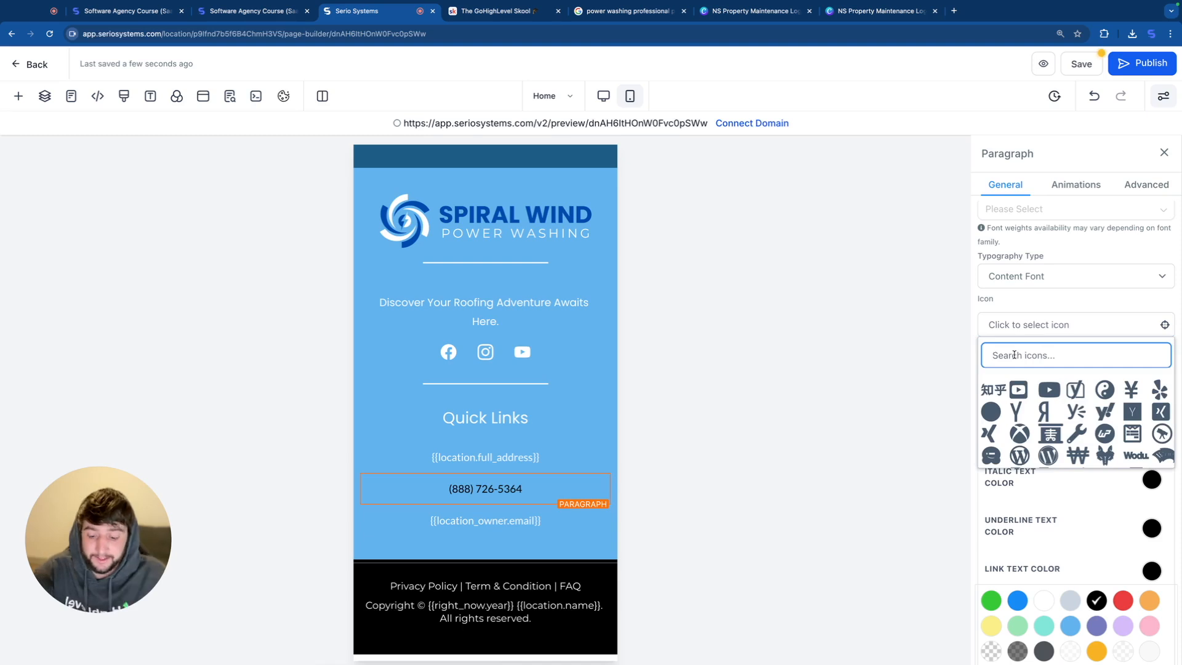
text(phone)
click(996, 391)
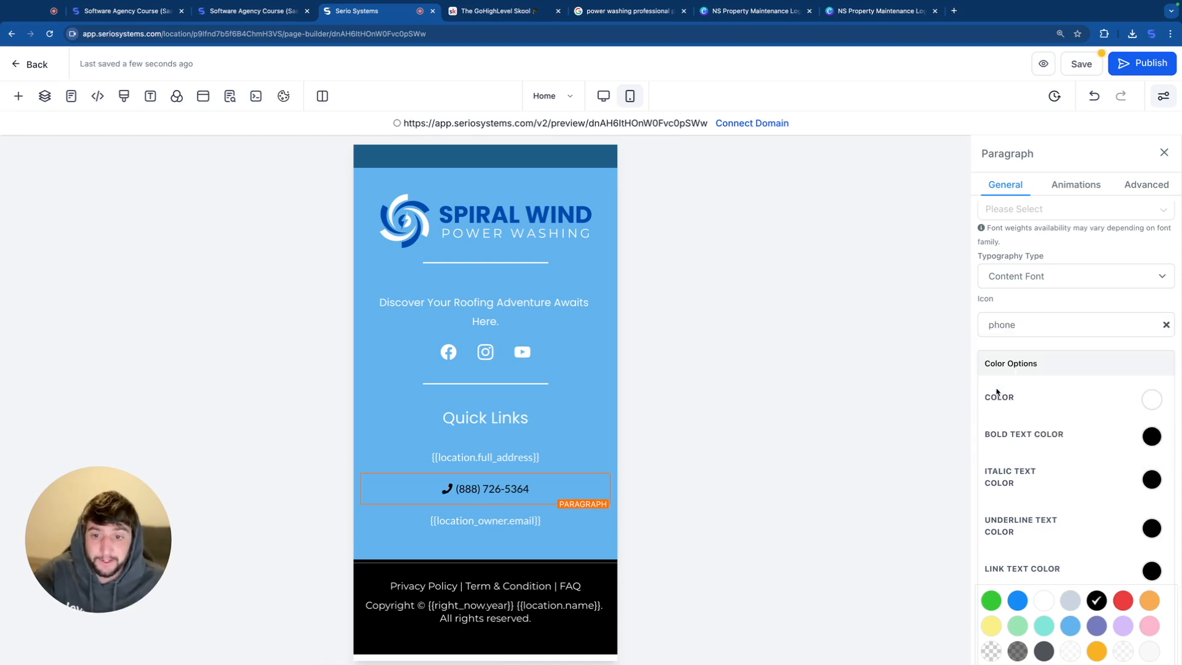
Step: Replace the owner email placeholder in the mobile footer with the business email address
click(552, 507)
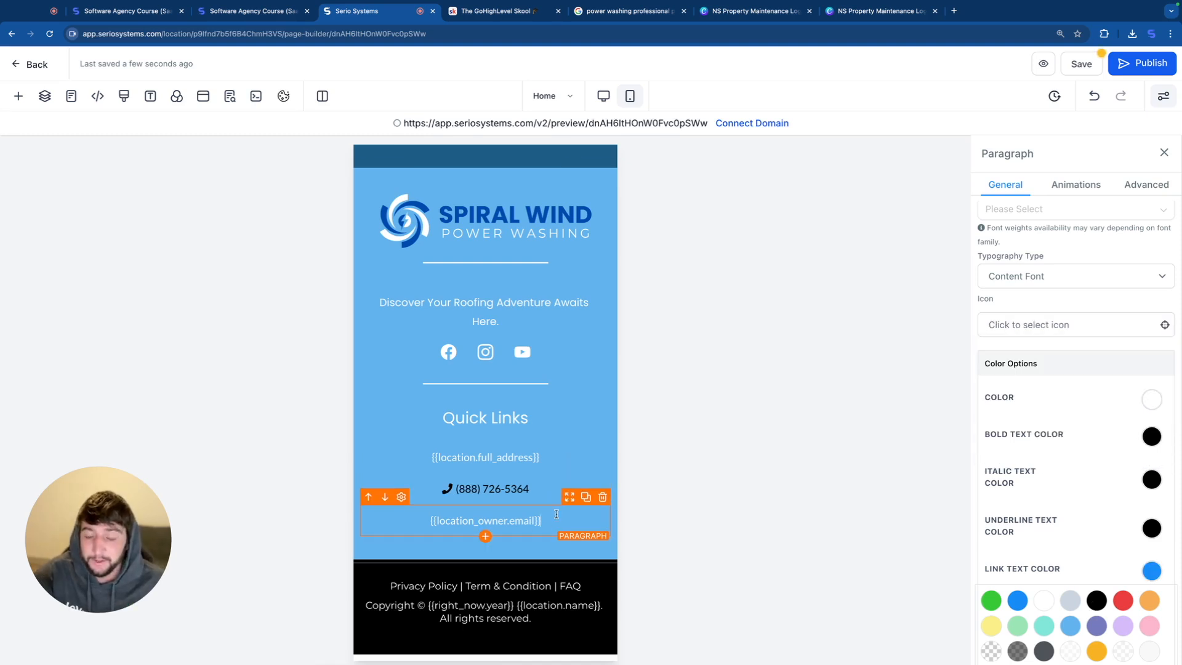
click(416, 504)
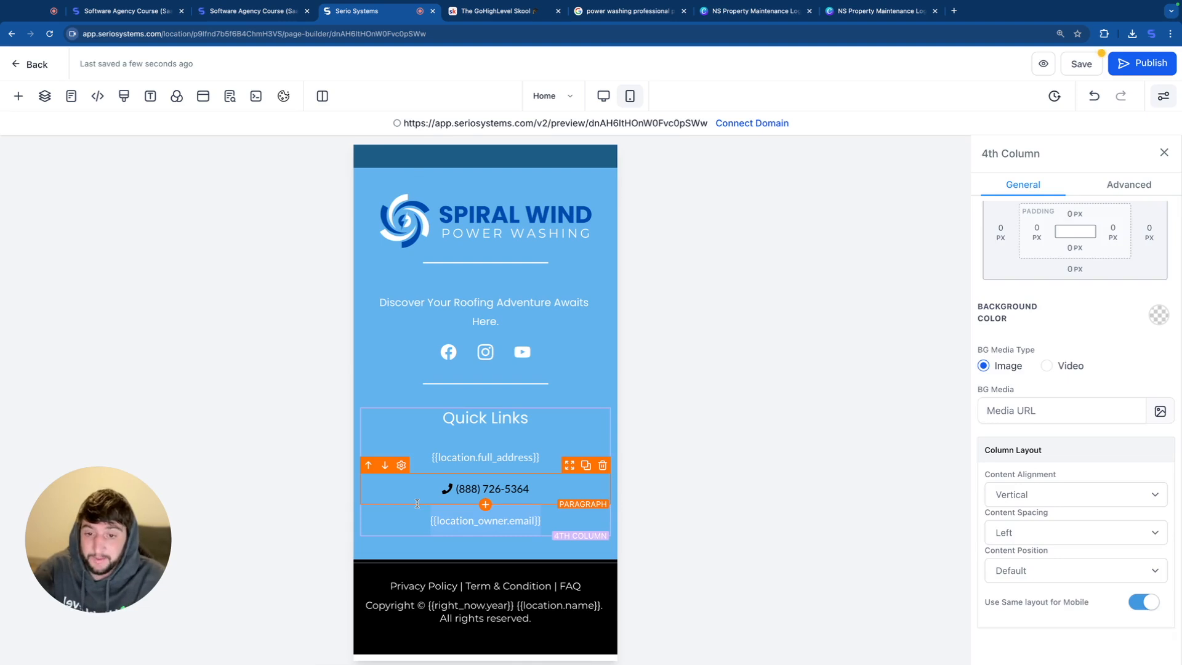
key(ctrl+v)
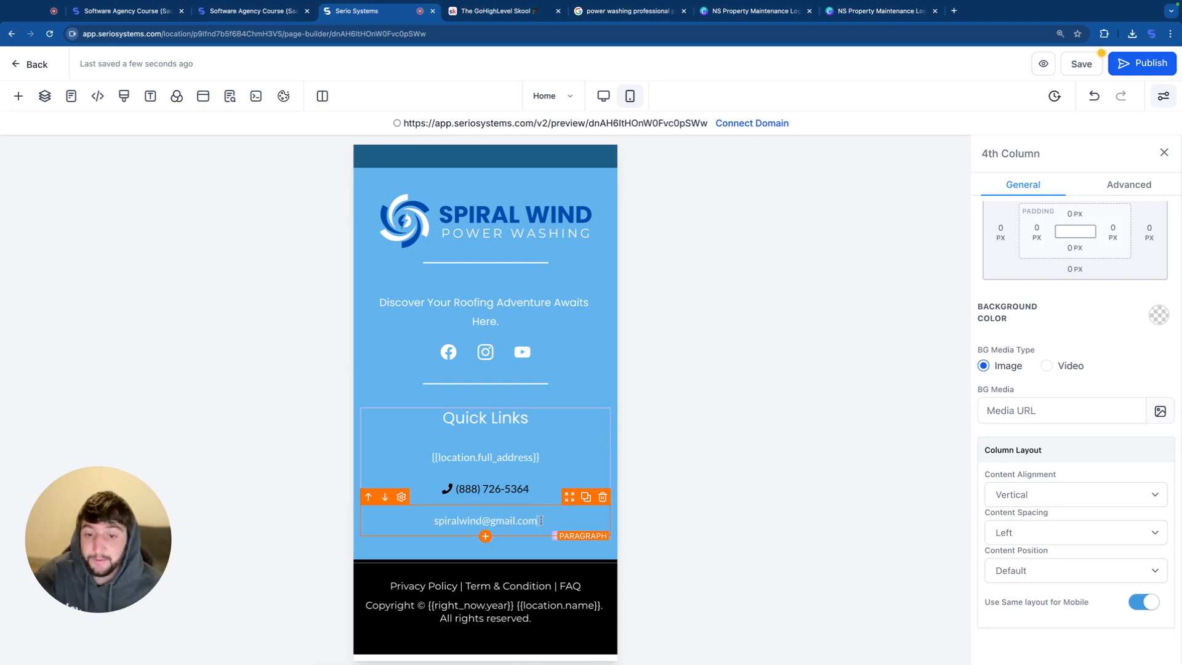
Step: Link the footer email address to a "mailto:" URL with the same address, opening in the current window
click(456, 518)
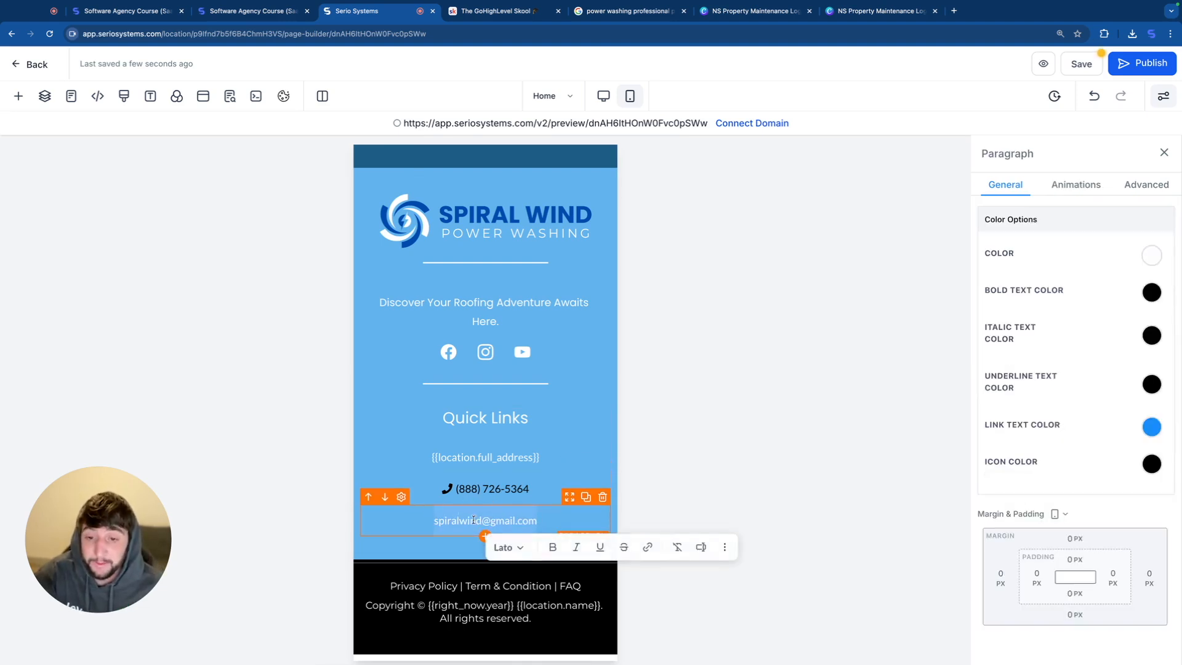
click(647, 547)
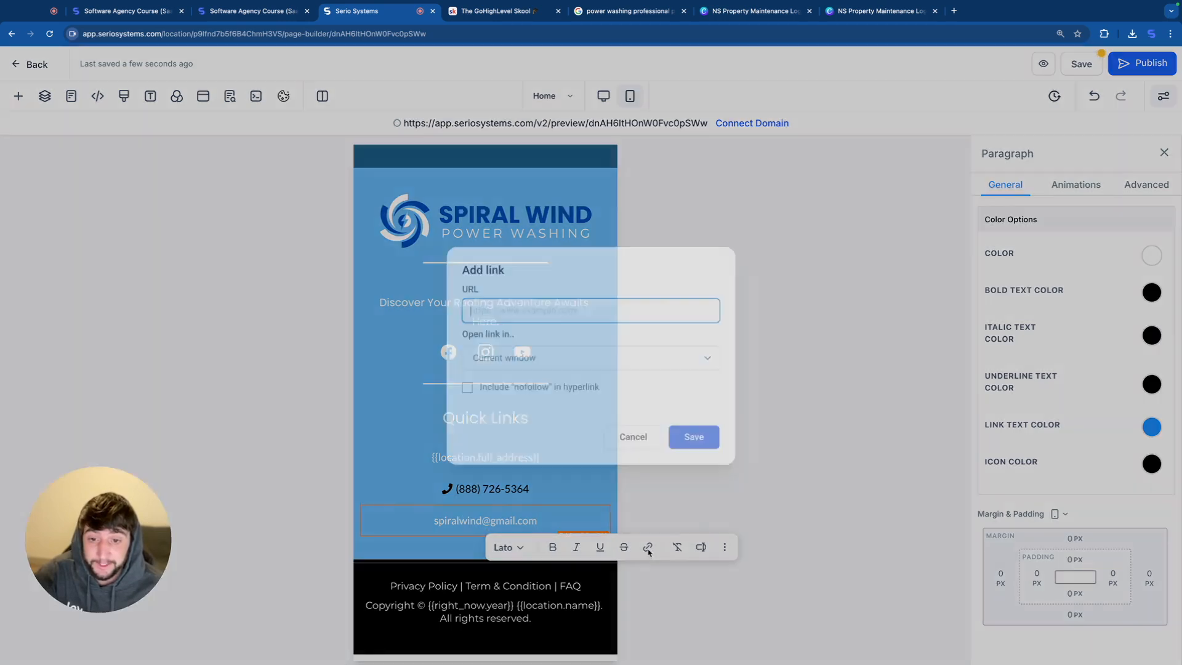
text(mailto)
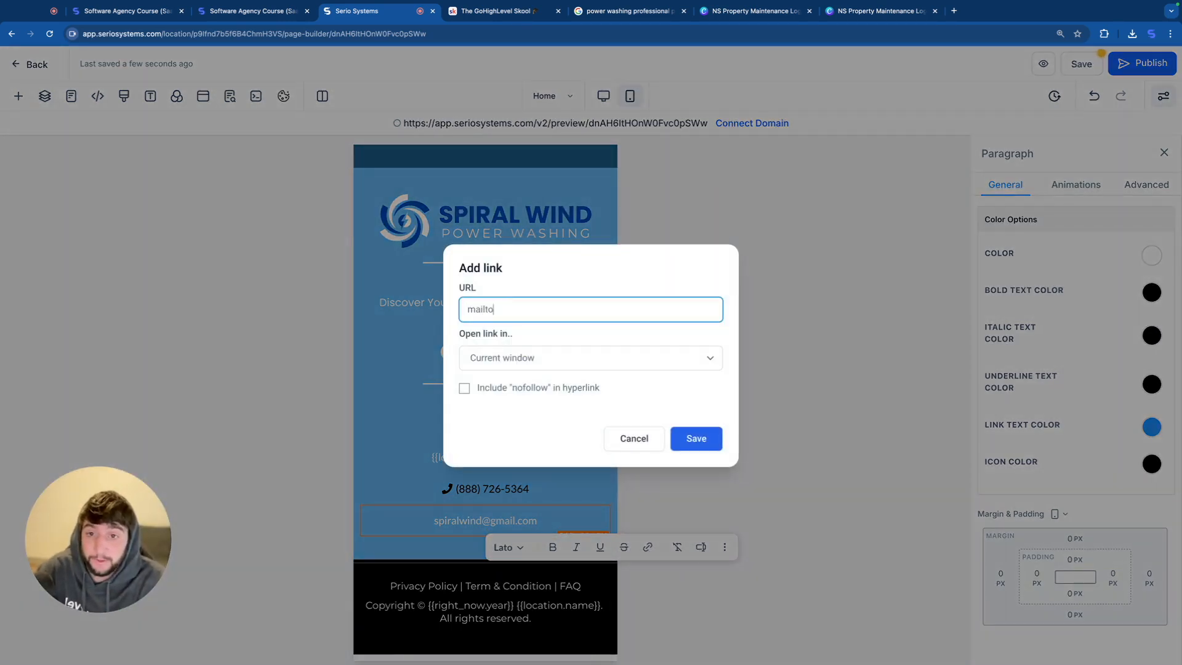
text(:)
key(super+v)
click(696, 438)
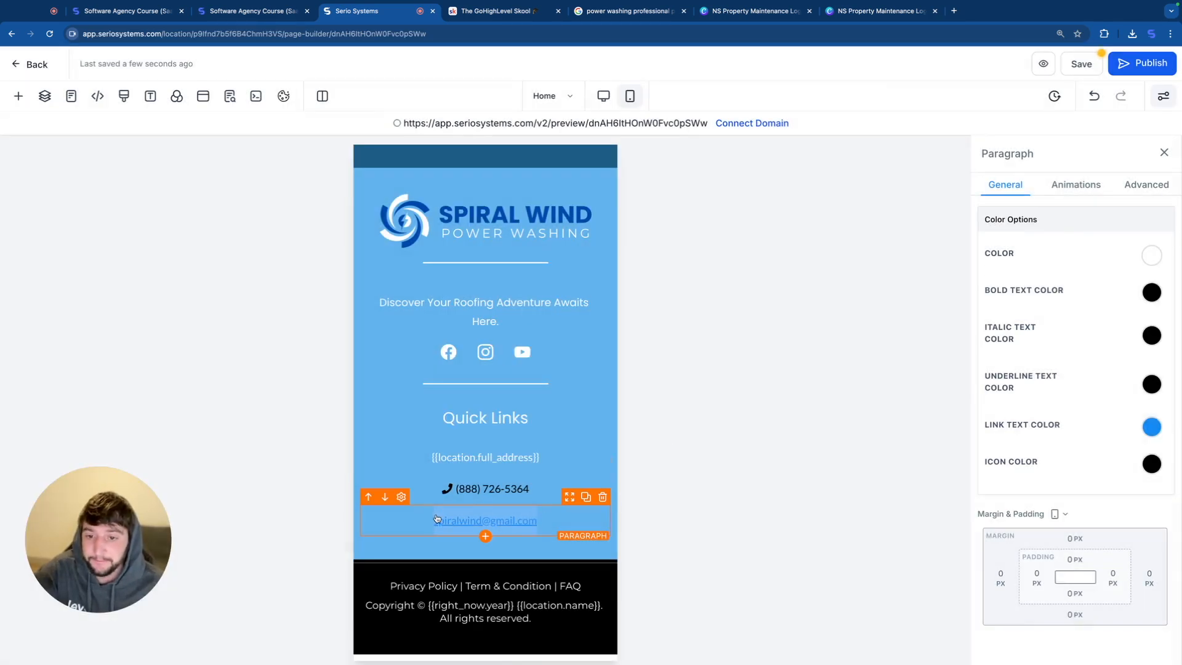
Step: Set the footer email's link text color to black and add the envelope icon in front of it
click(1149, 428)
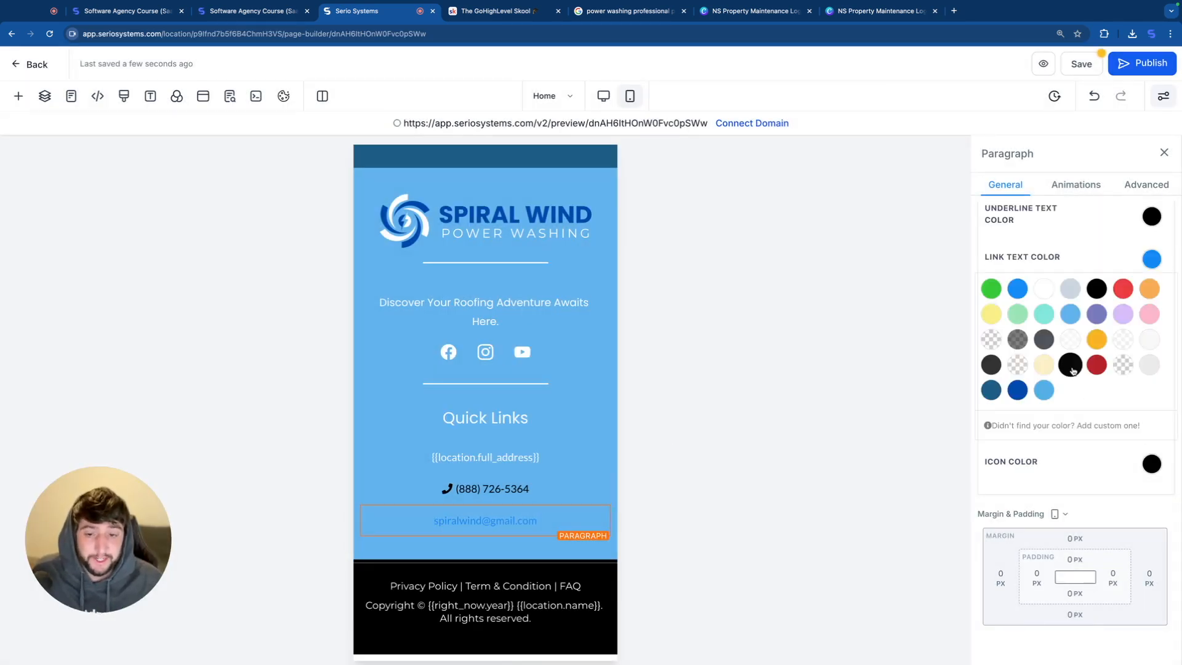
click(1070, 346)
scroll(1092, 250, up, 3)
scroll(1092, 251, up, 2)
click(1040, 292)
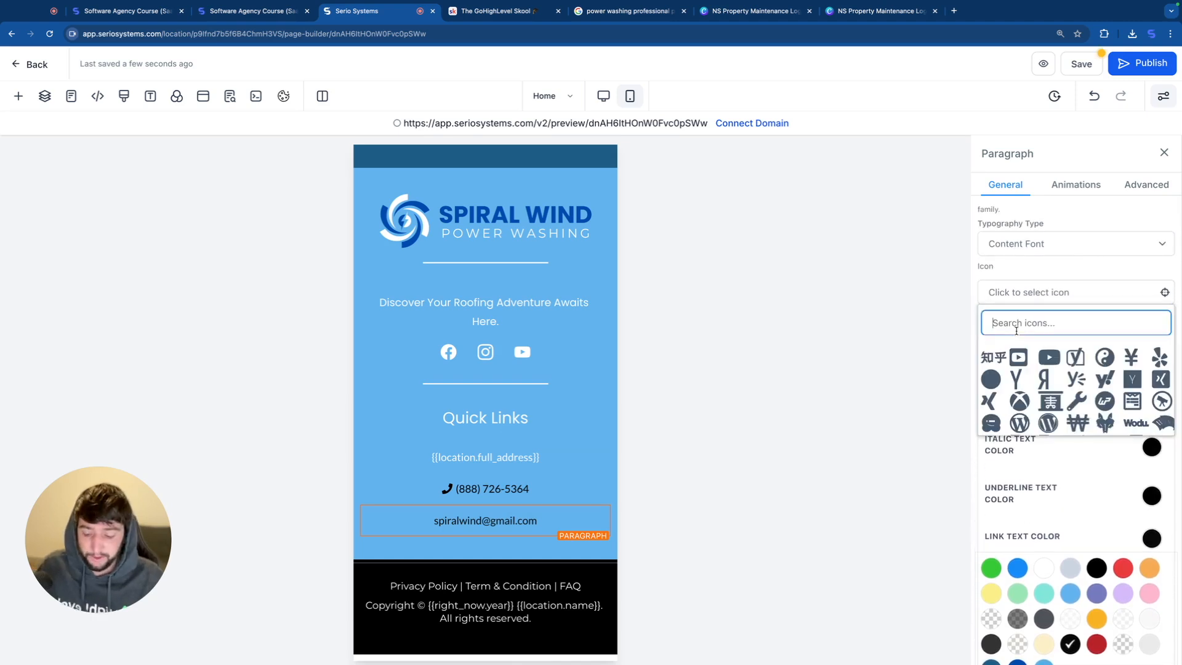
text(mail)
click(991, 380)
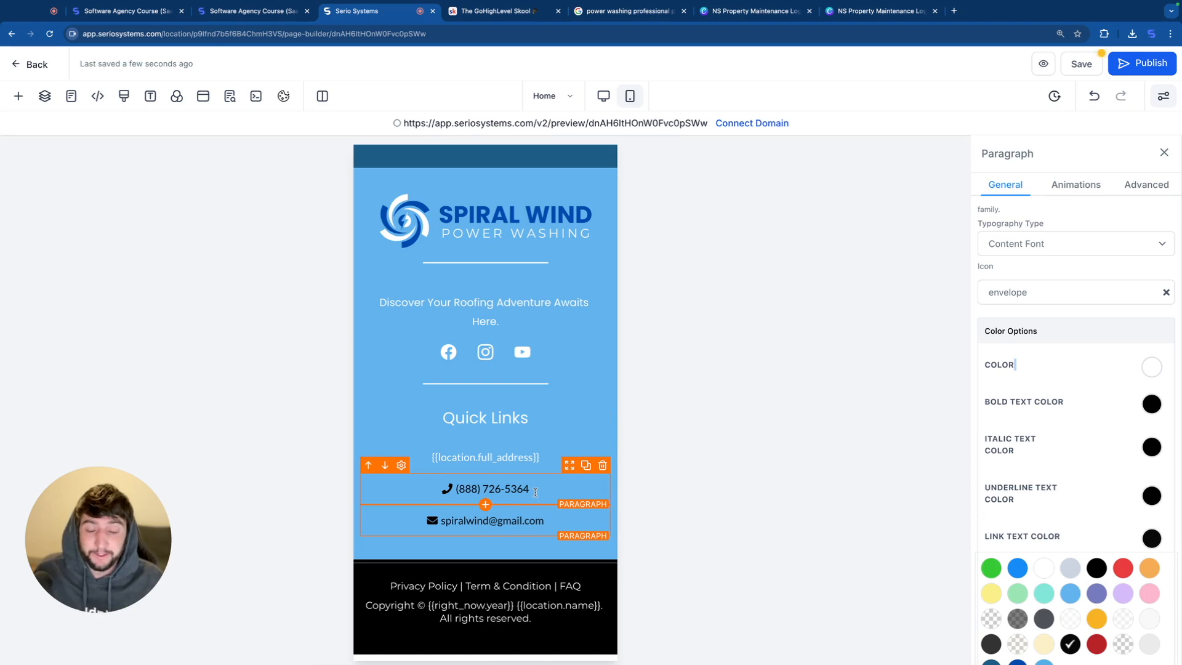
Step: Check the Facebook link settings of the footer's social icons
click(474, 356)
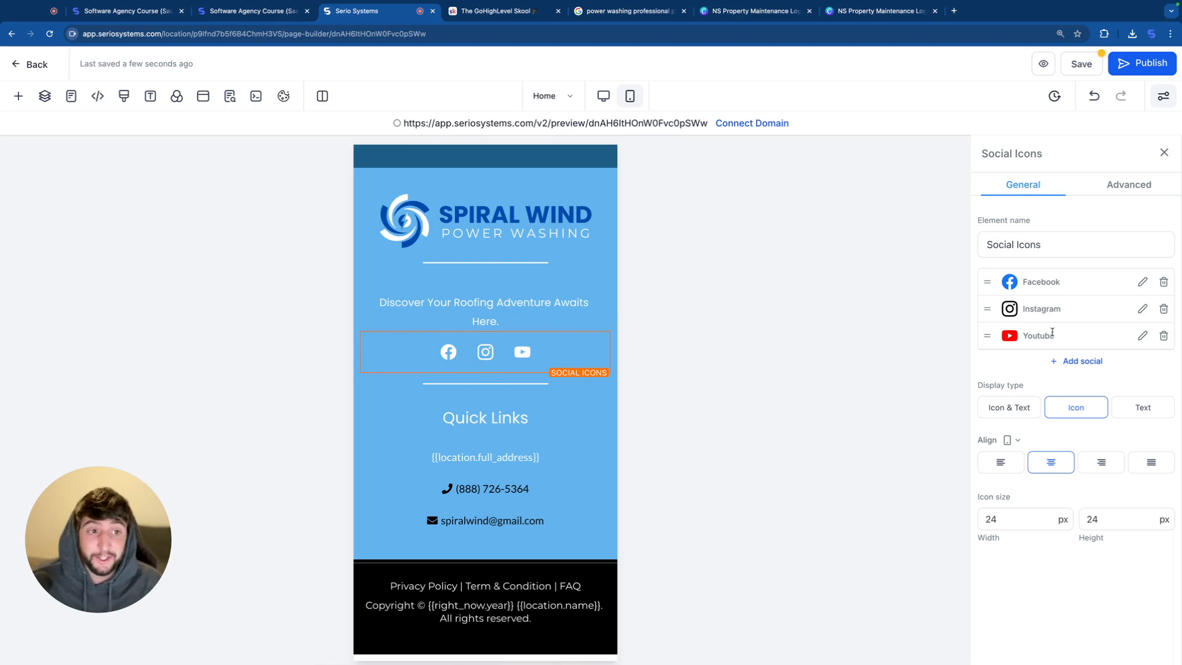
click(1143, 282)
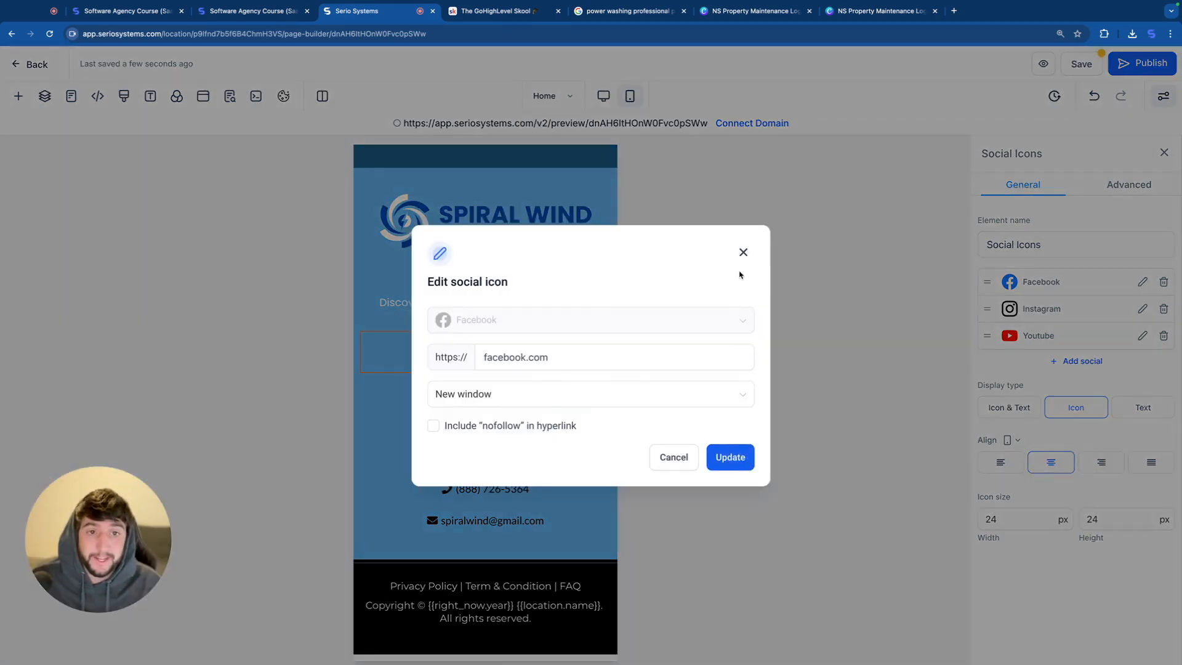
click(746, 458)
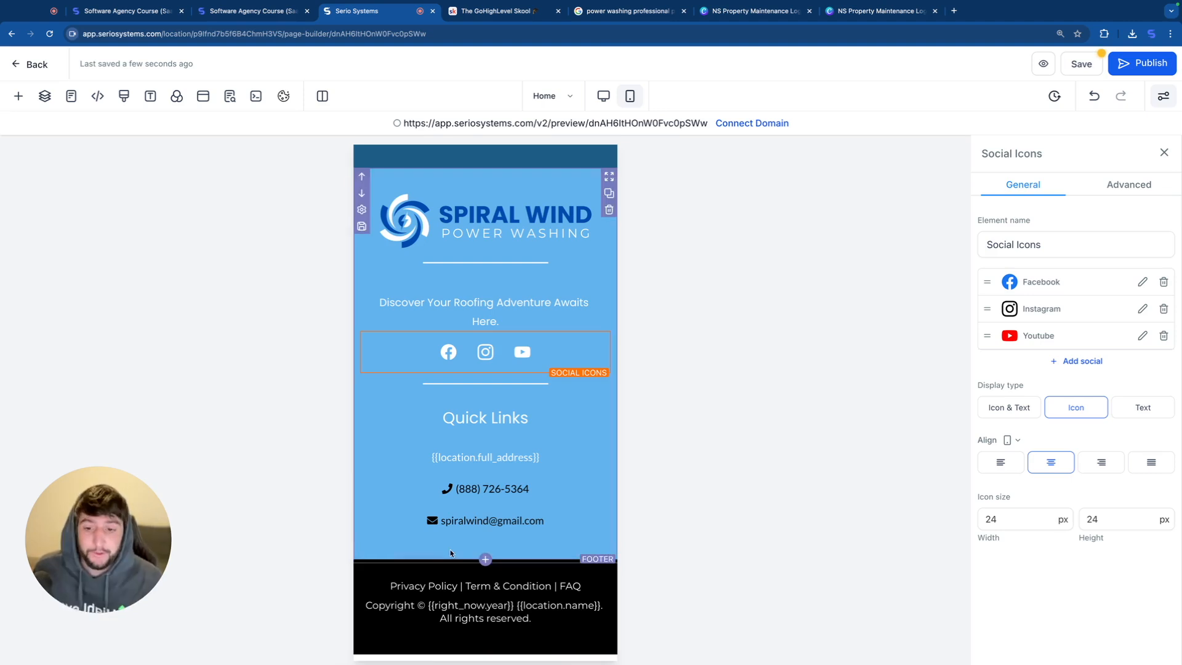
Step: Select the footer's Privacy Policy, Term & Condition and FAQ line, and save the page
drag(387, 586, 500, 599)
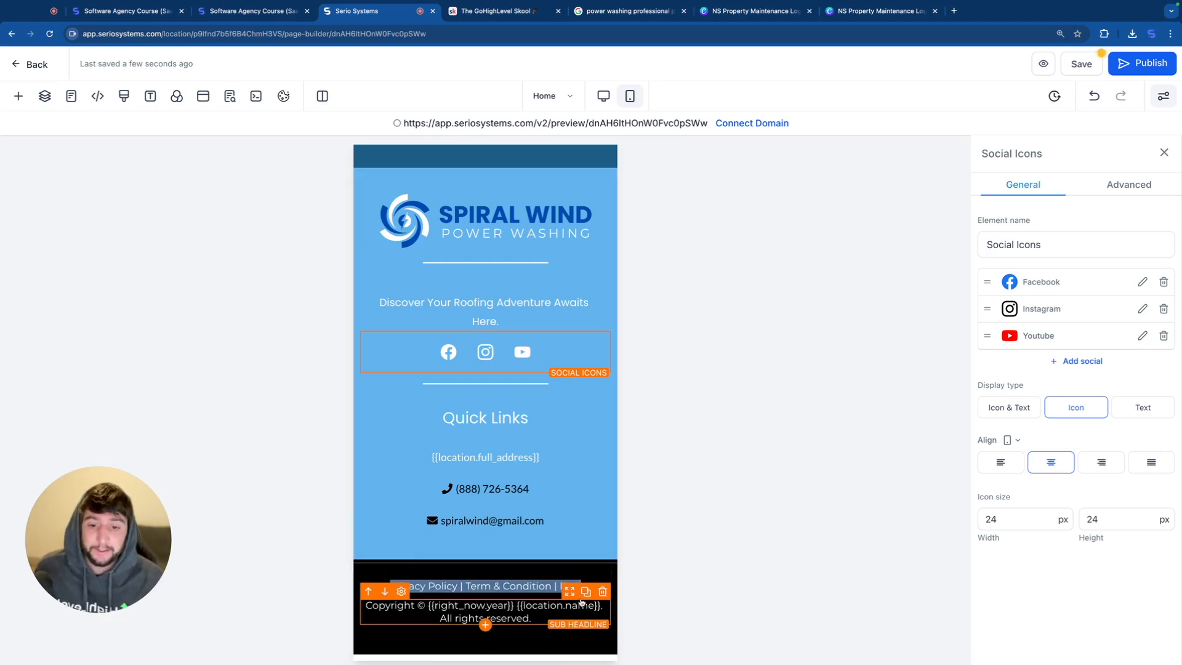
click(437, 602)
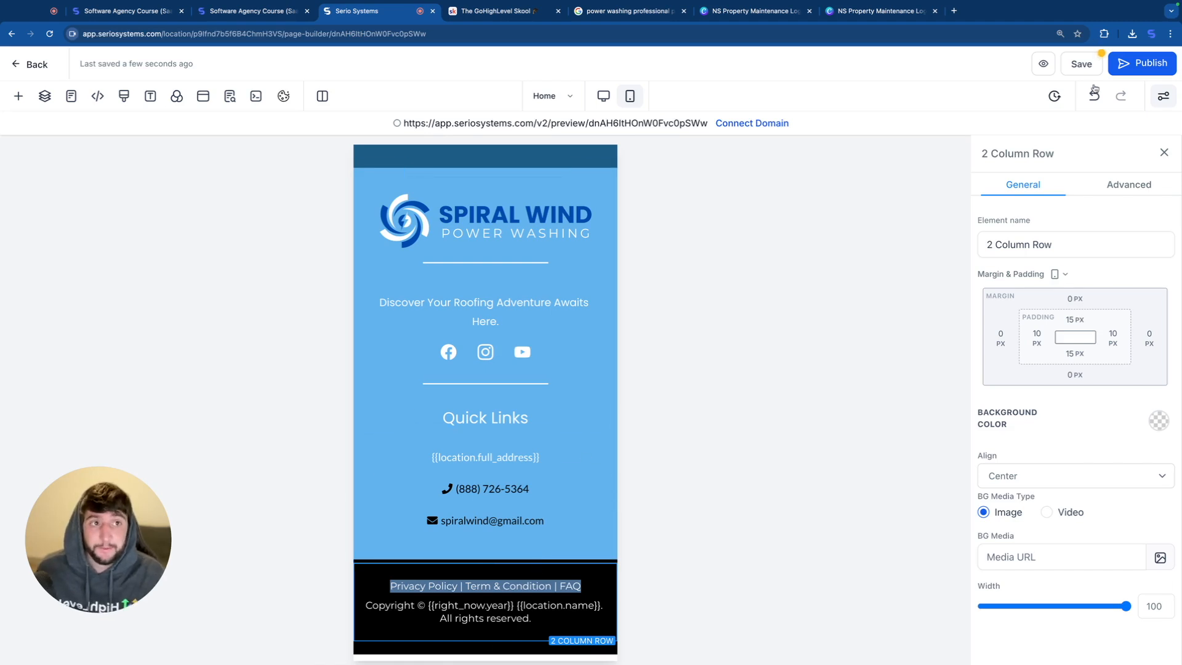
click(1081, 63)
click(732, 403)
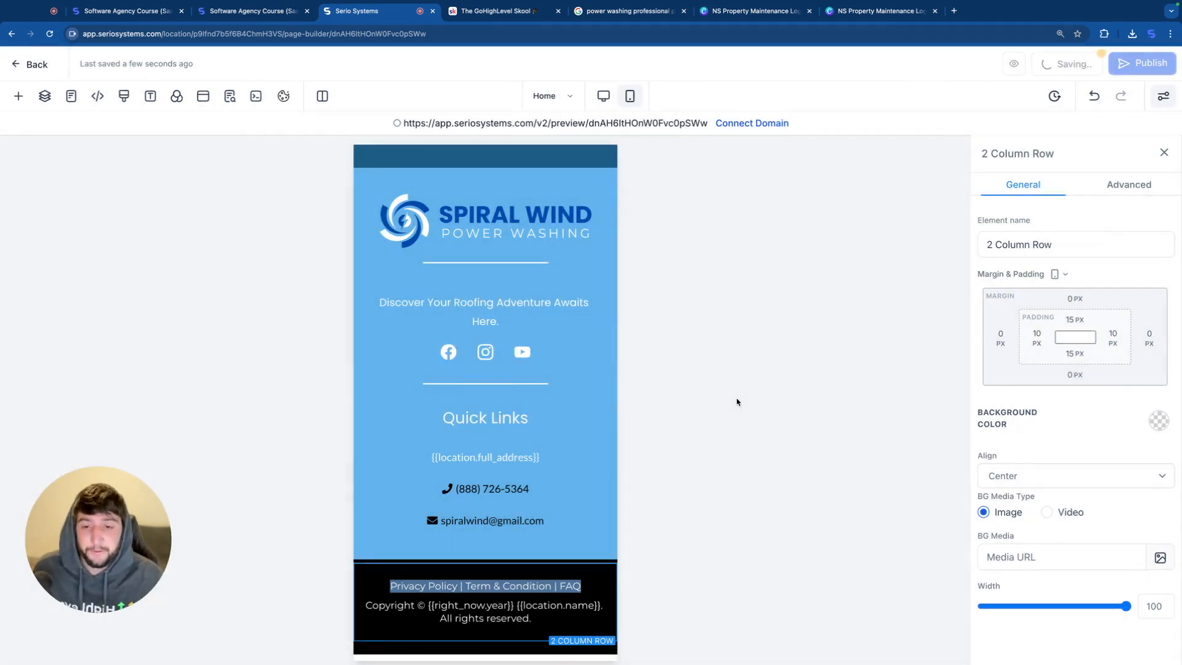
Step: Review the mobile page from the footer up to the hero section
scroll(492, 393, up, 2)
scroll(535, 396, up, 5)
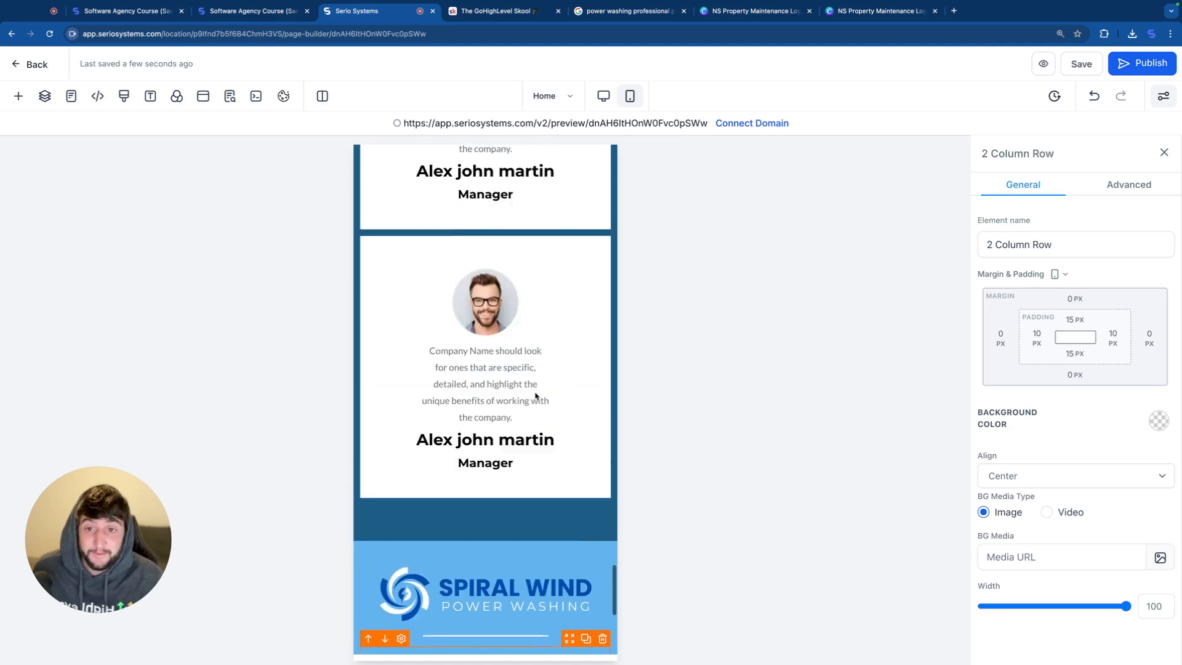
scroll(535, 396, up, 20)
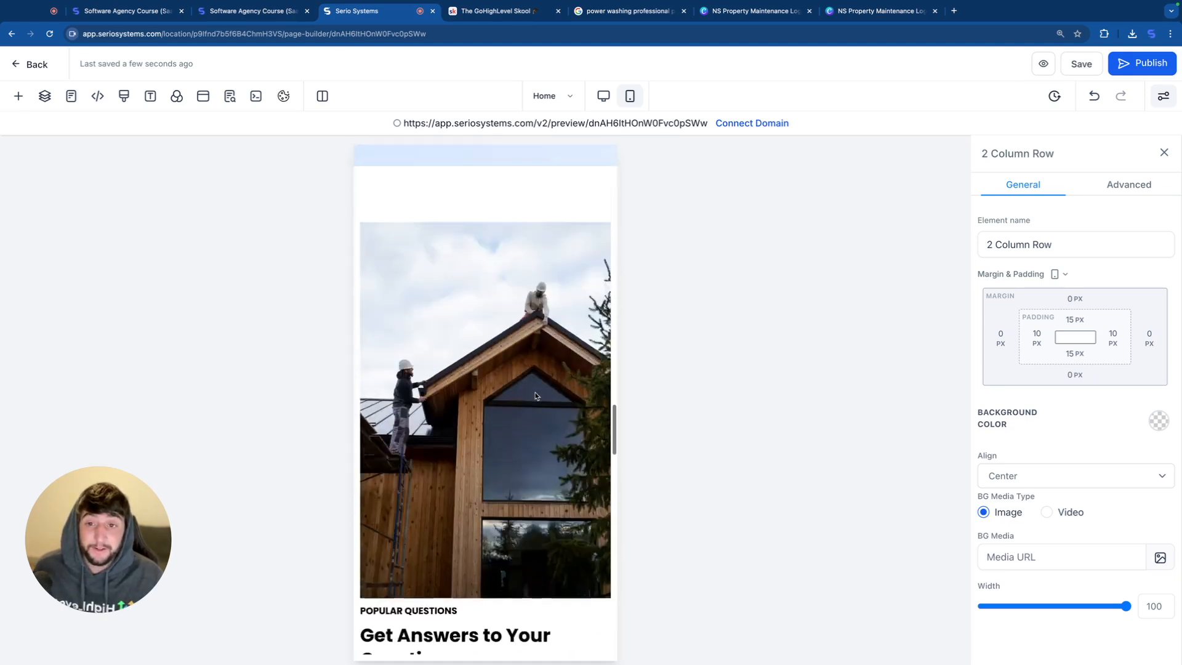
scroll(535, 396, up, 20)
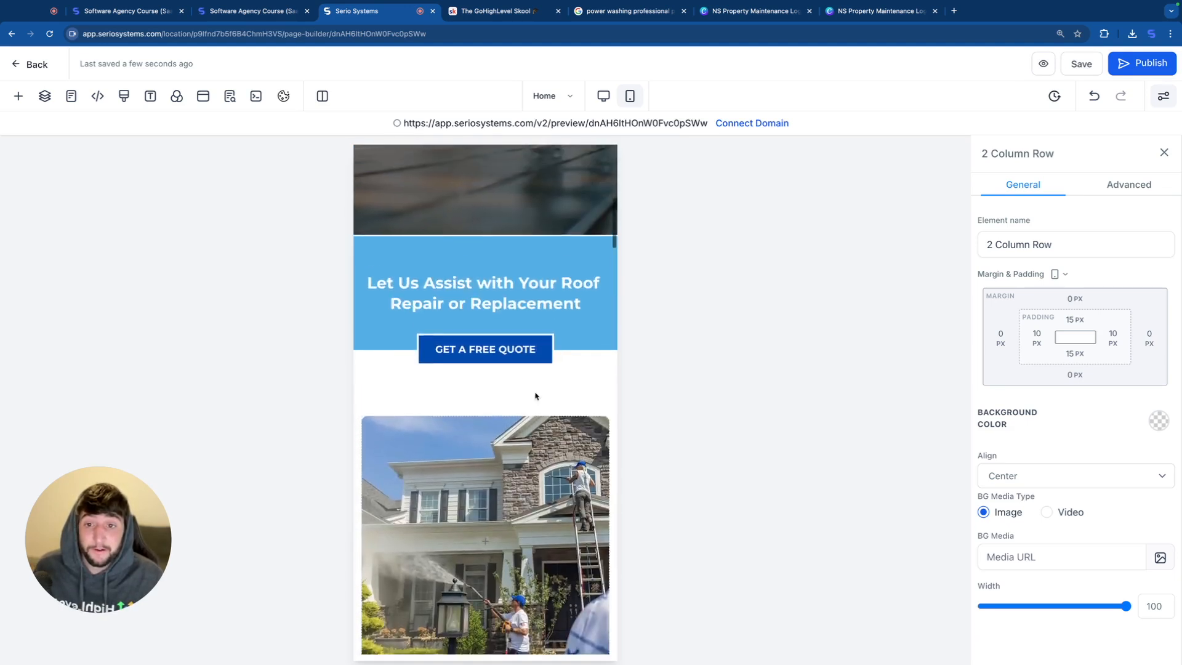
click(585, 173)
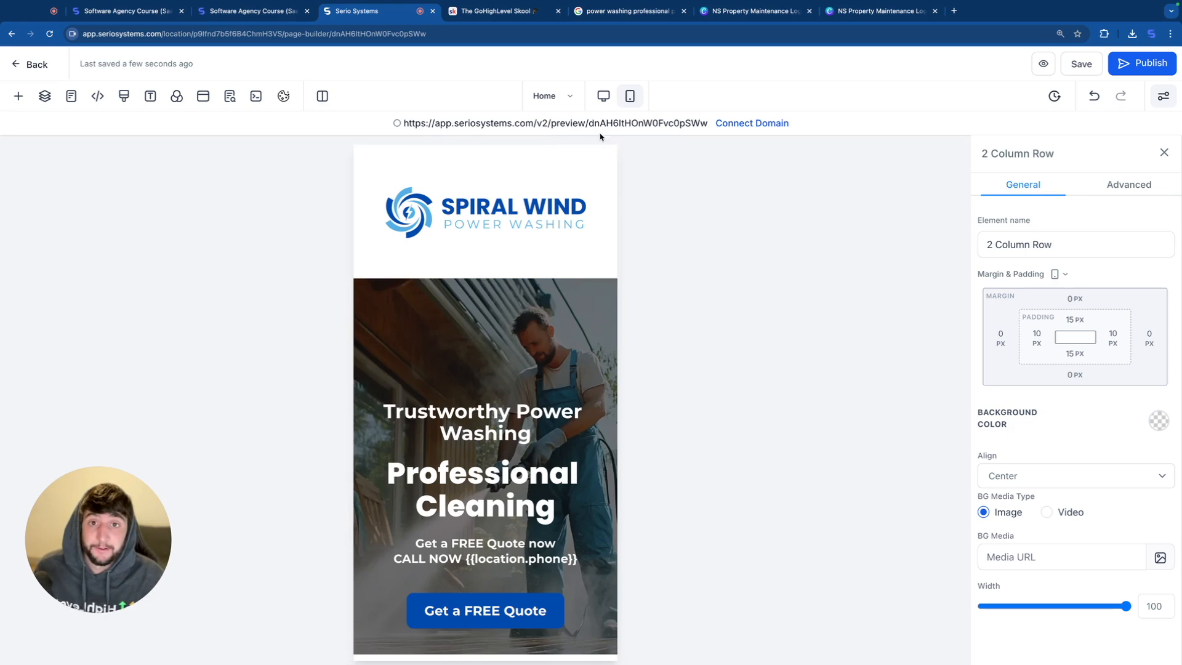
Step: Leave the page editor and look at the Privacy Policy funnel's steps in the funnel list
click(36, 65)
click(265, 131)
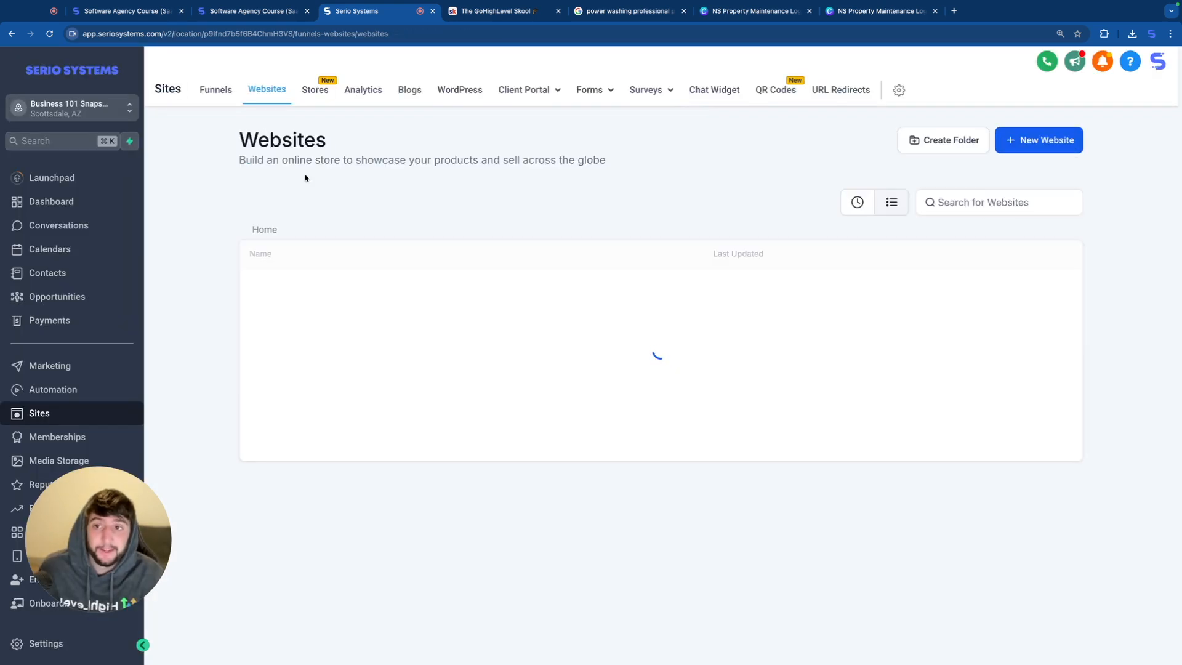
click(222, 98)
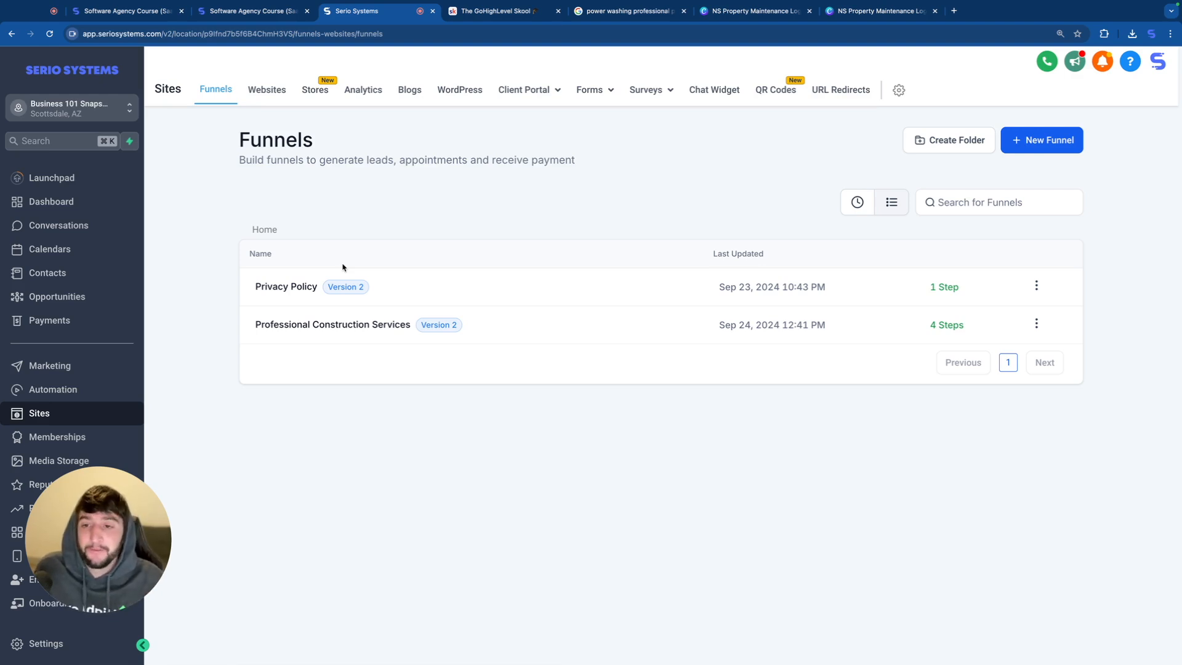
click(295, 287)
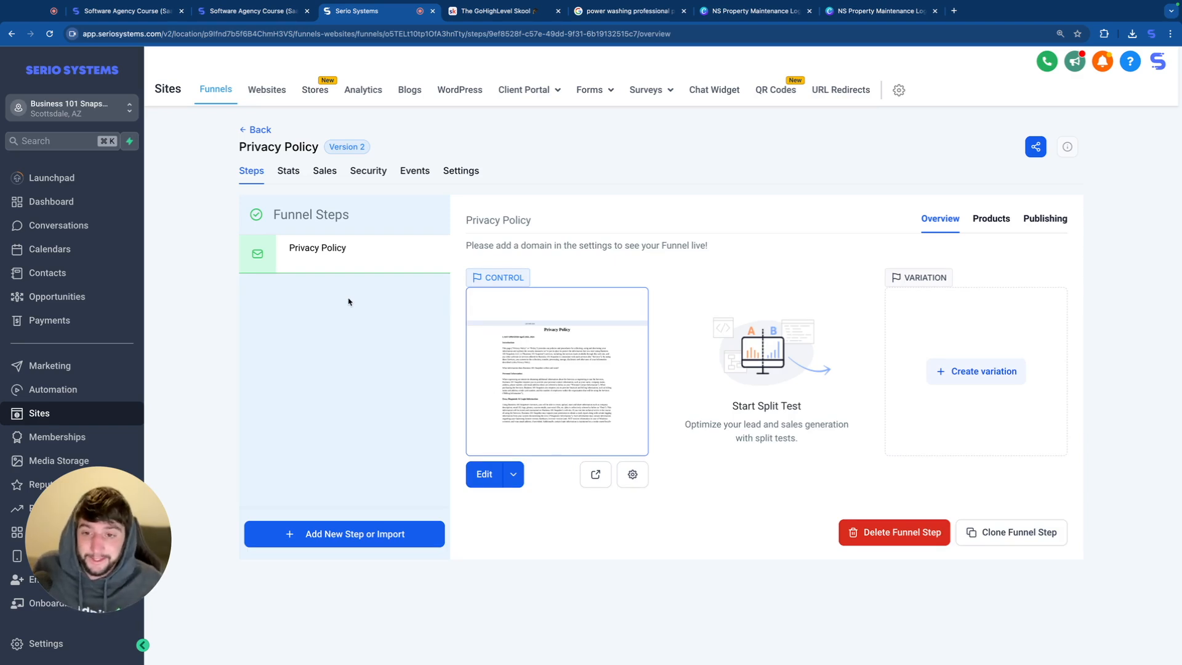
key(super+bracketleft)
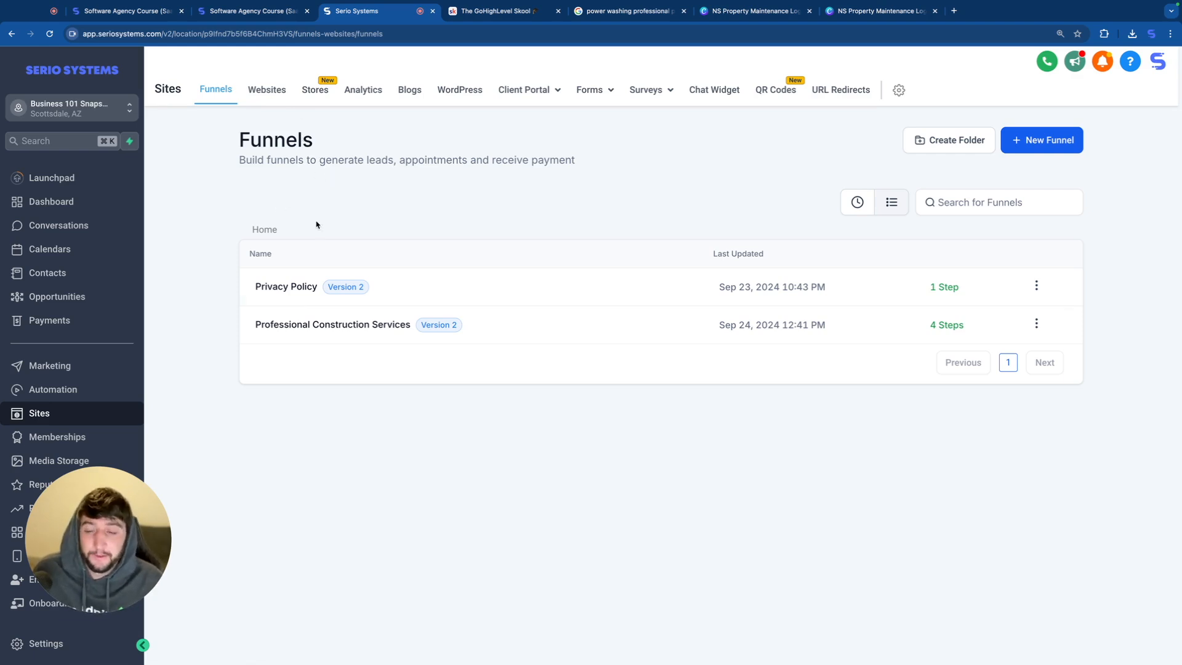
Step: Start connecting a domain in the account's domain settings and begin a new DNS record for seriosystems.com in Cloudflare
click(70, 643)
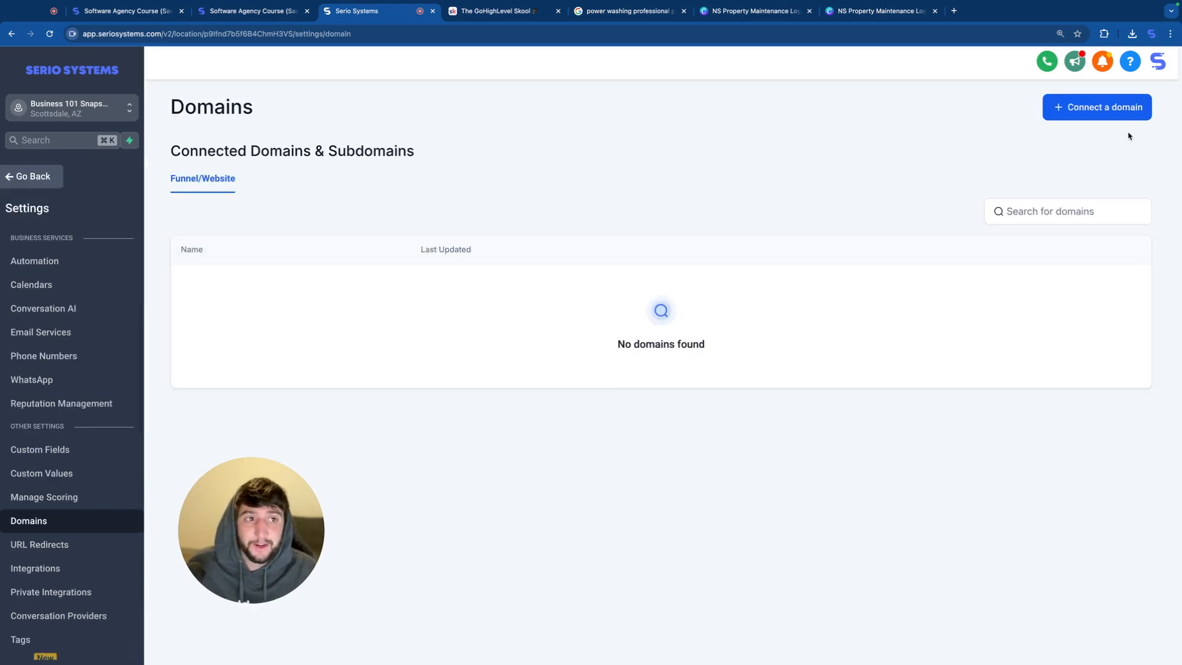
click(1093, 111)
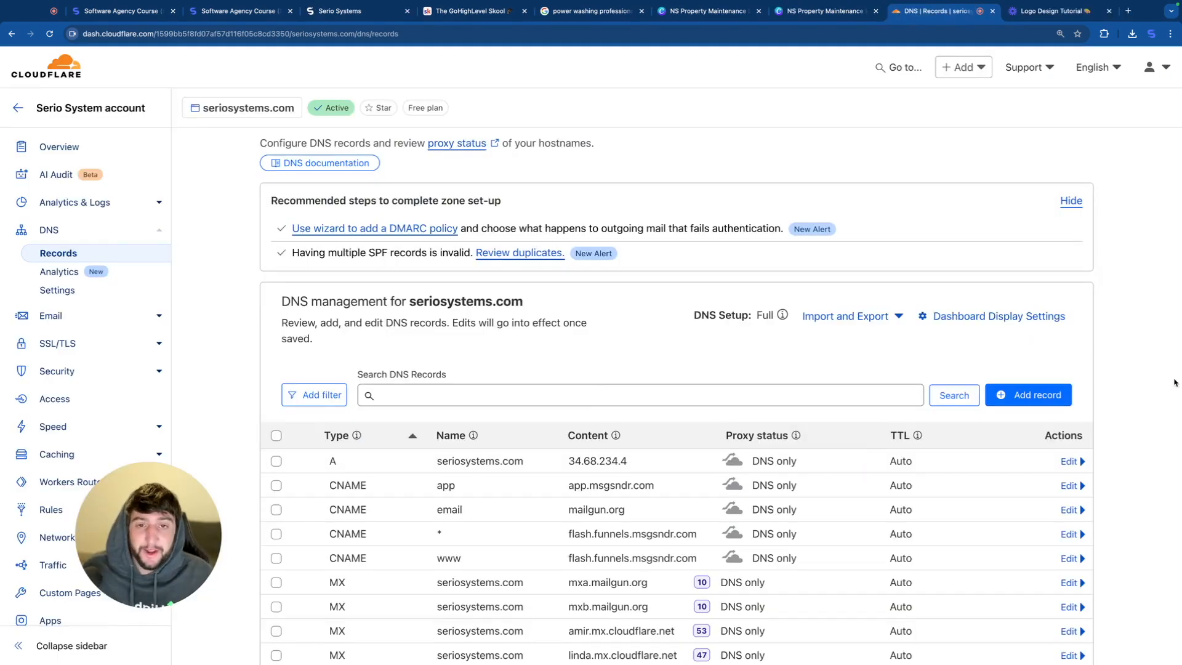
click(1007, 396)
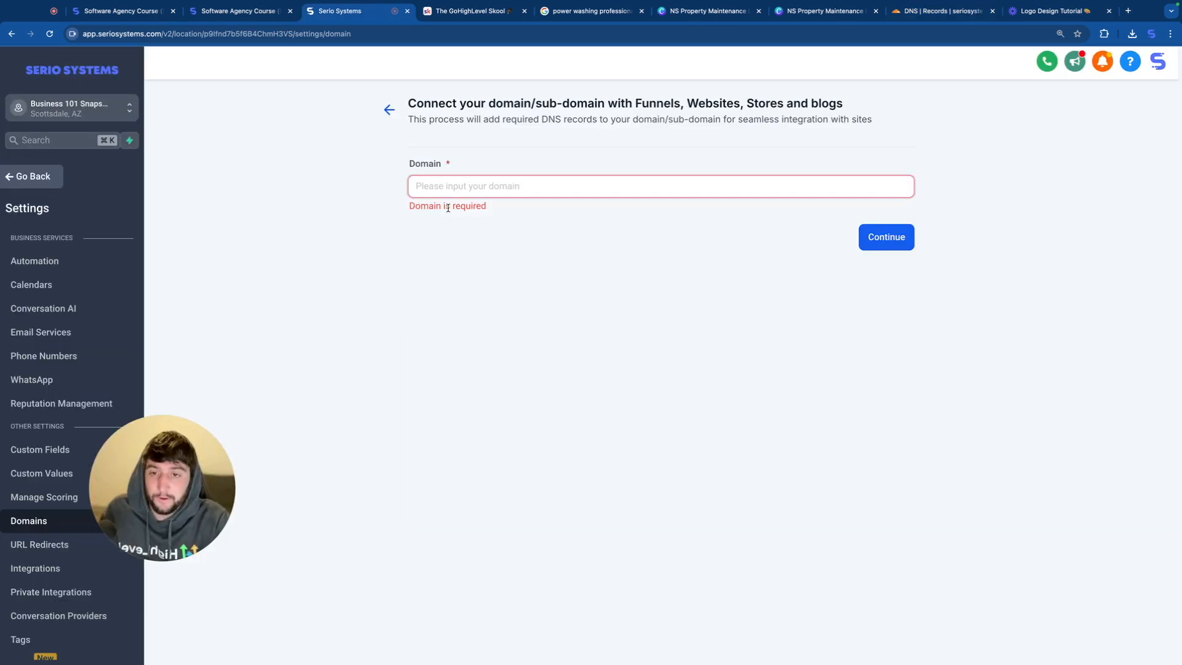
Step: Try connecting the domain spiralwind.com with manually added DNS records
text(spiralwind.com)
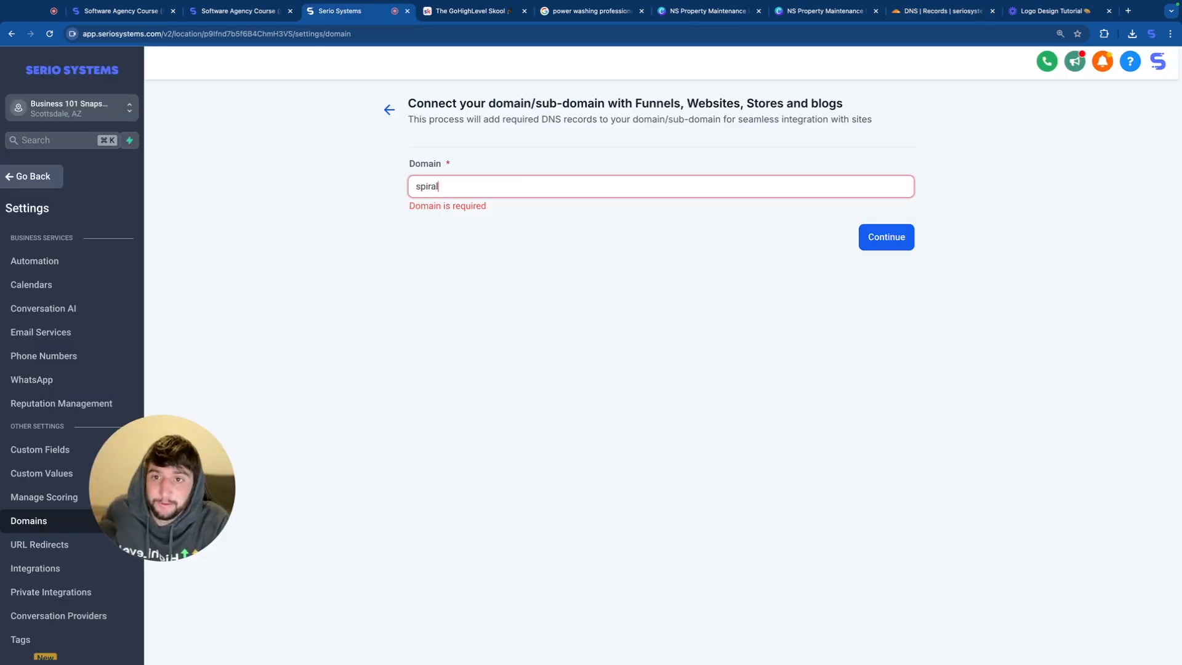
click(891, 243)
click(458, 446)
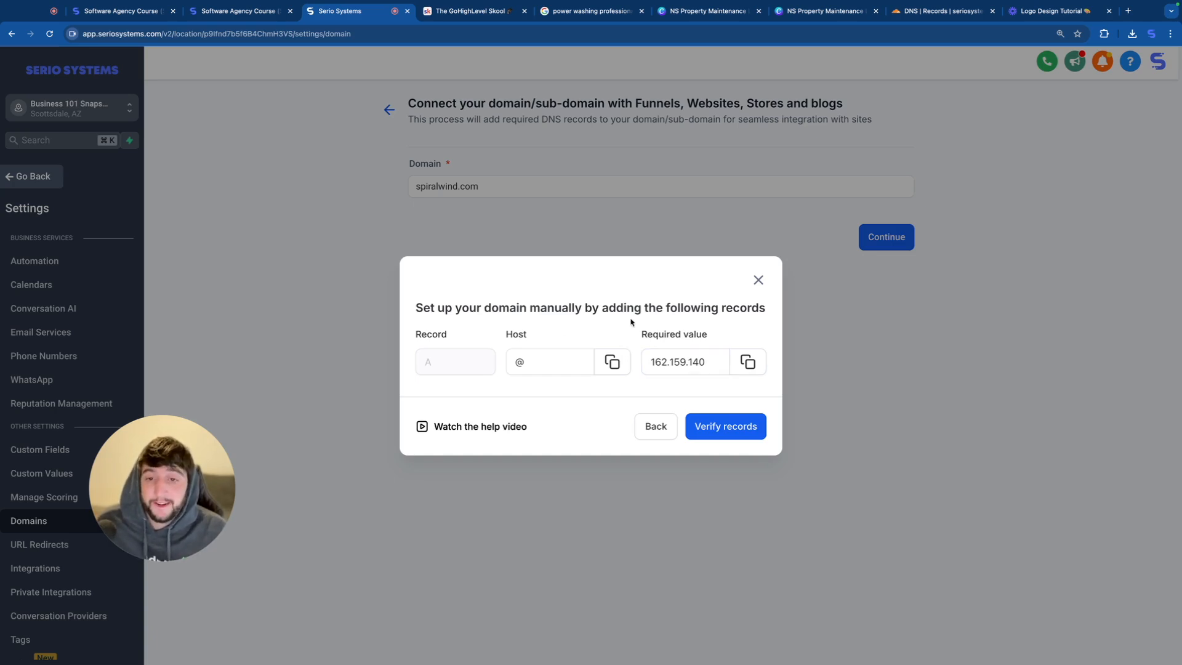
click(758, 280)
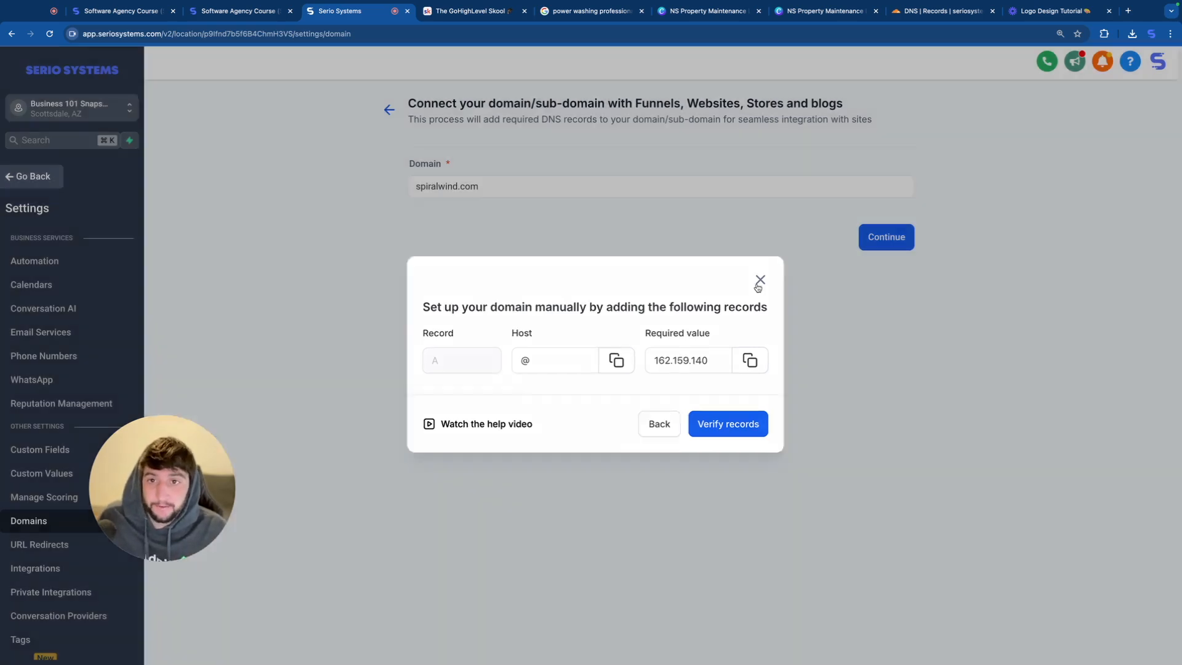
Step: Set the domain to spiralwind.seriosystems.com and display its DNS records for manual setup
key(BackSpace)
key(BackSpace)
key(BackSpace)
text(seriosystems.com)
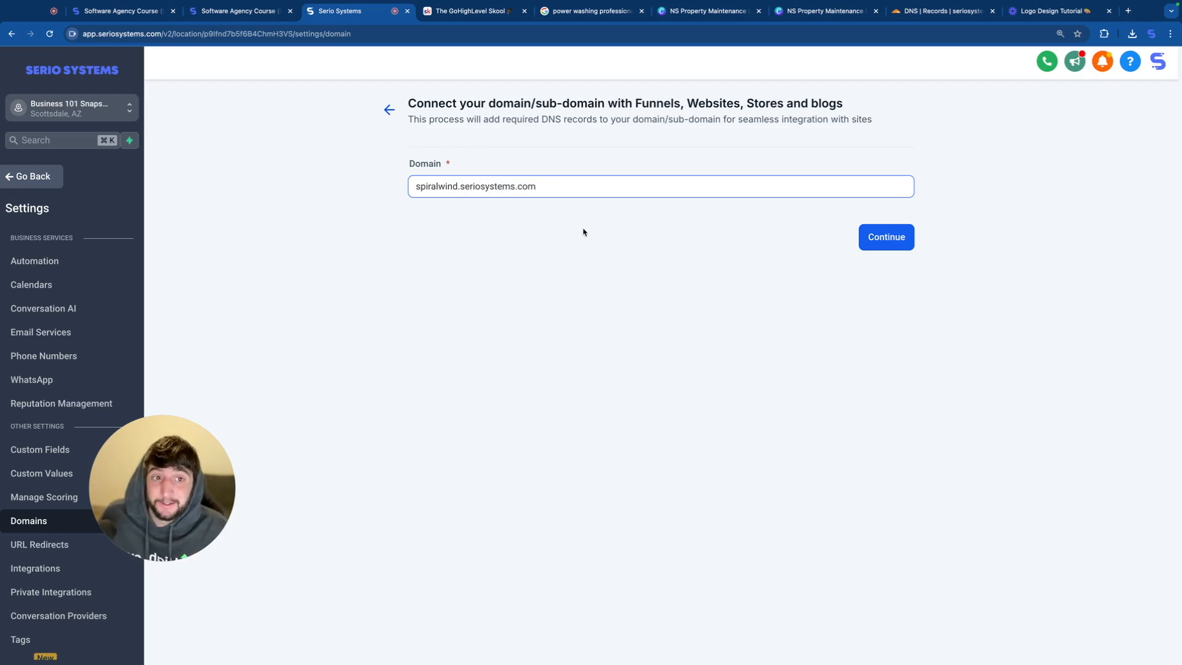
key(Return)
click(451, 437)
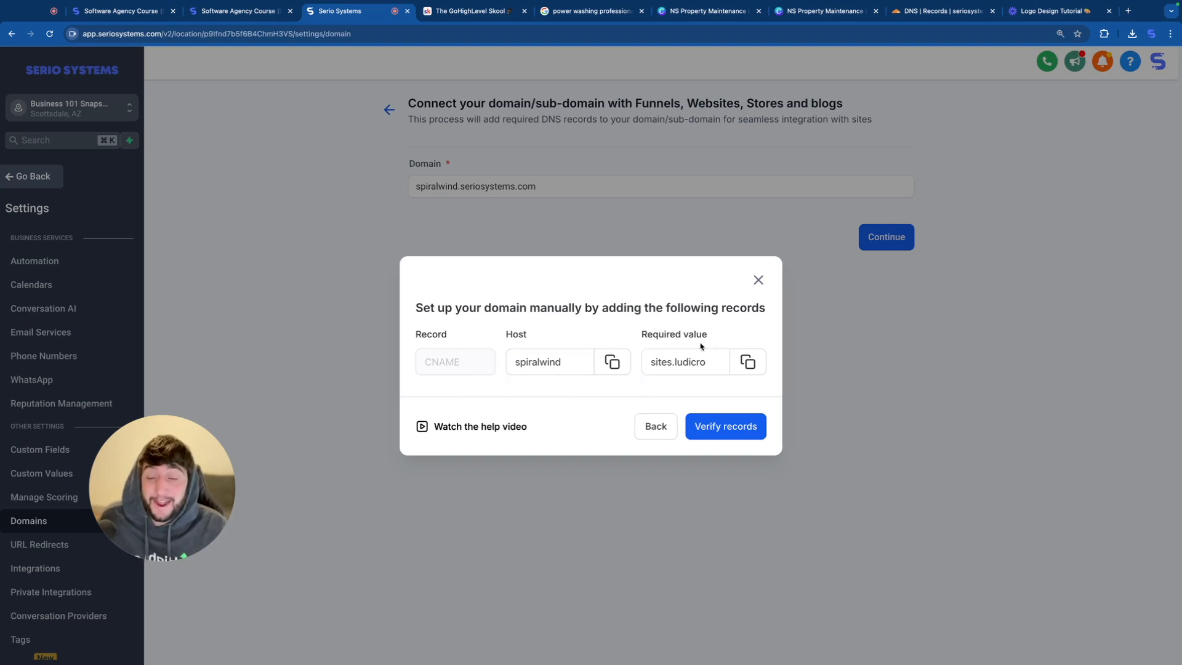
Step: Set the new Cloudflare record's type to CNAME and its name to the copied host value spiralwind
click(613, 363)
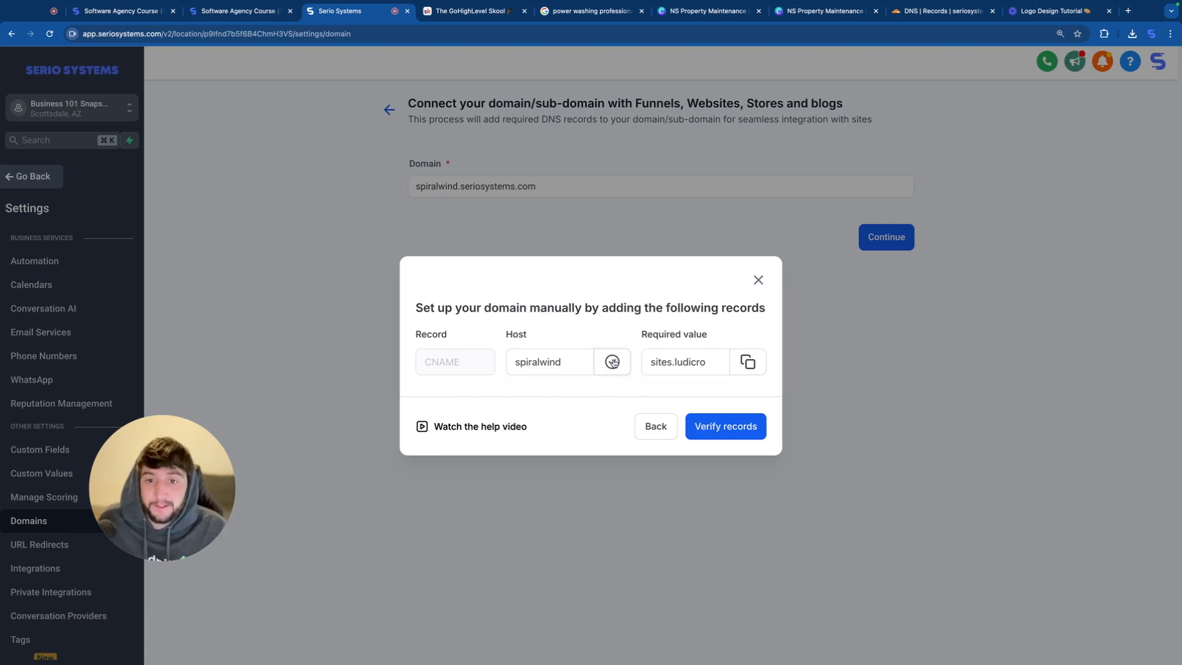
click(936, 11)
click(335, 607)
click(418, 480)
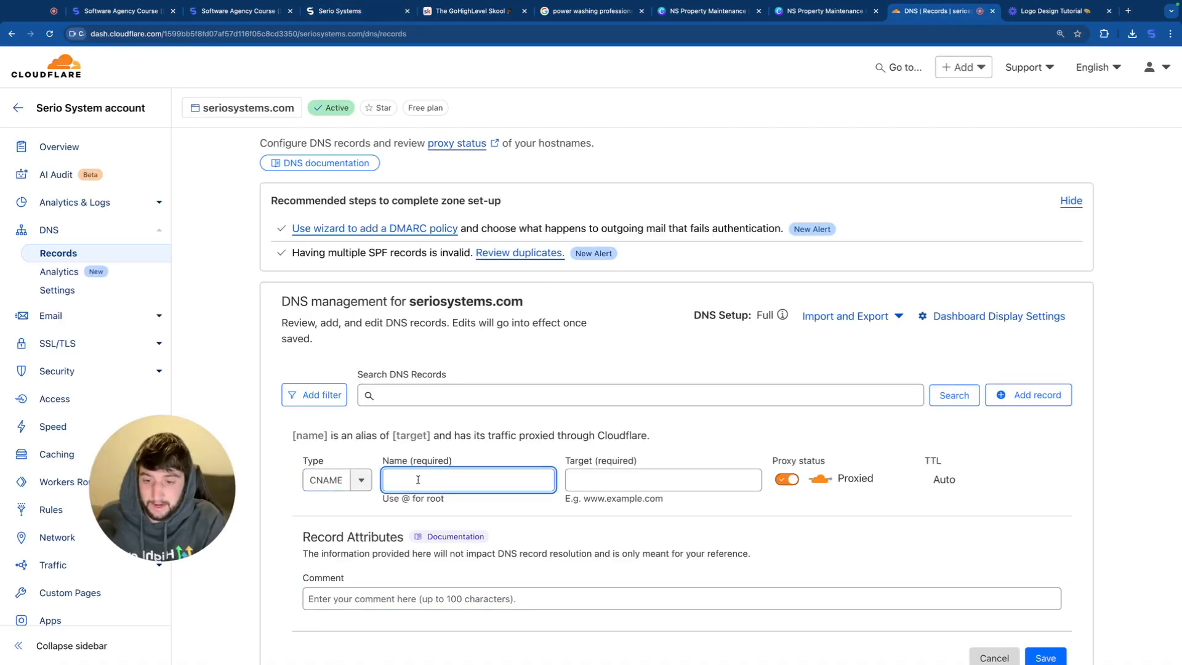
key(super+v)
click(579, 479)
Step: Set the CNAME record's target to the copied value sites.ludicrous.cloud, turn off proxying and save the record
click(340, 11)
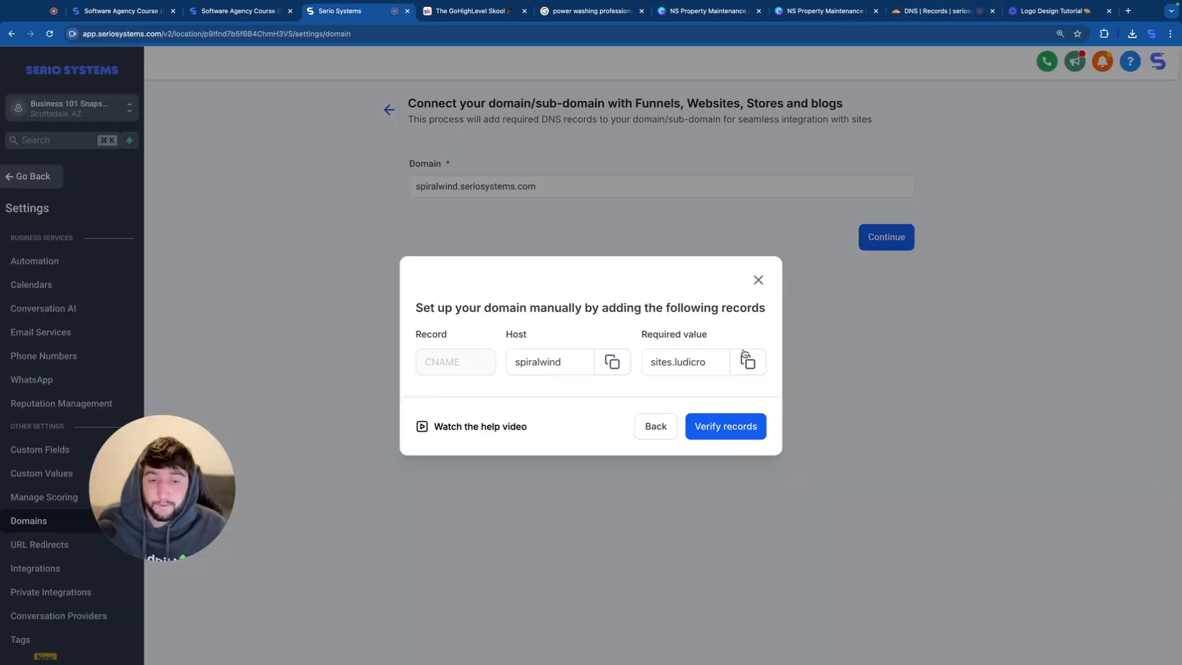
click(746, 364)
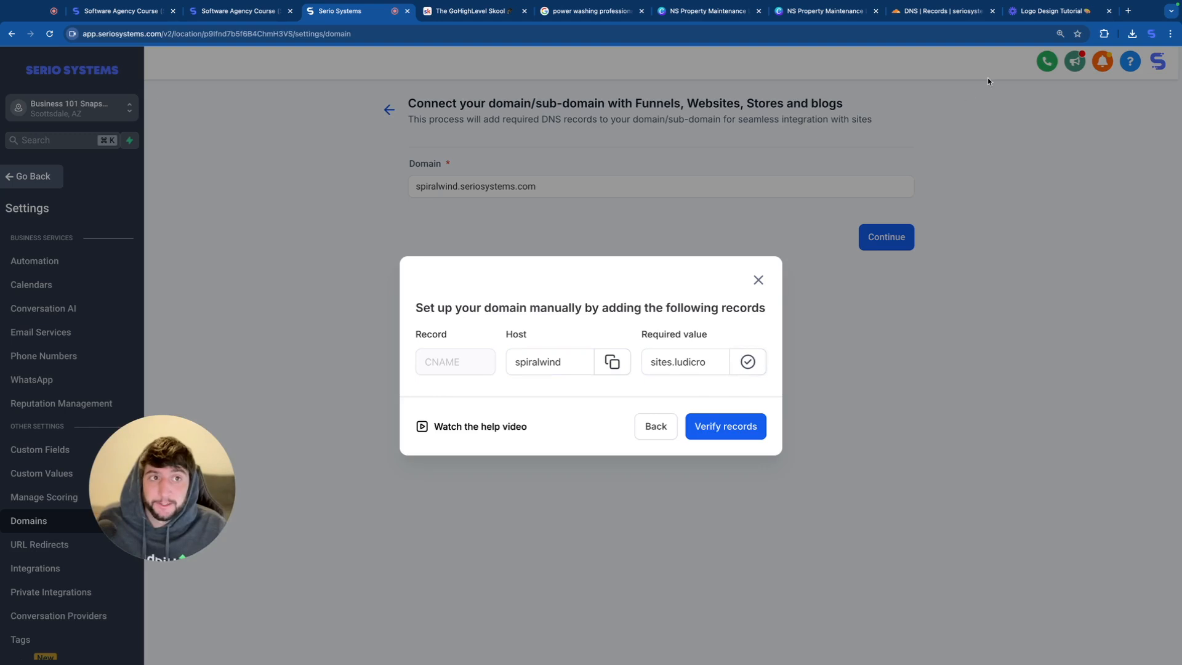
click(922, 12)
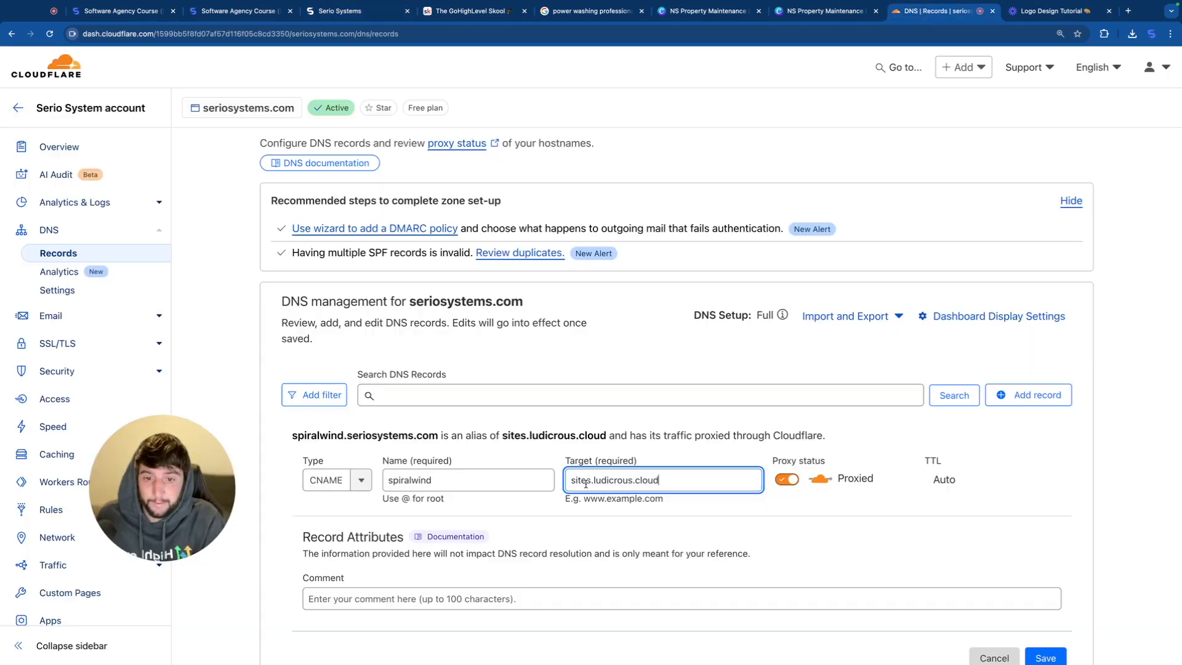
click(786, 477)
scroll(970, 571, down, 1)
click(1045, 611)
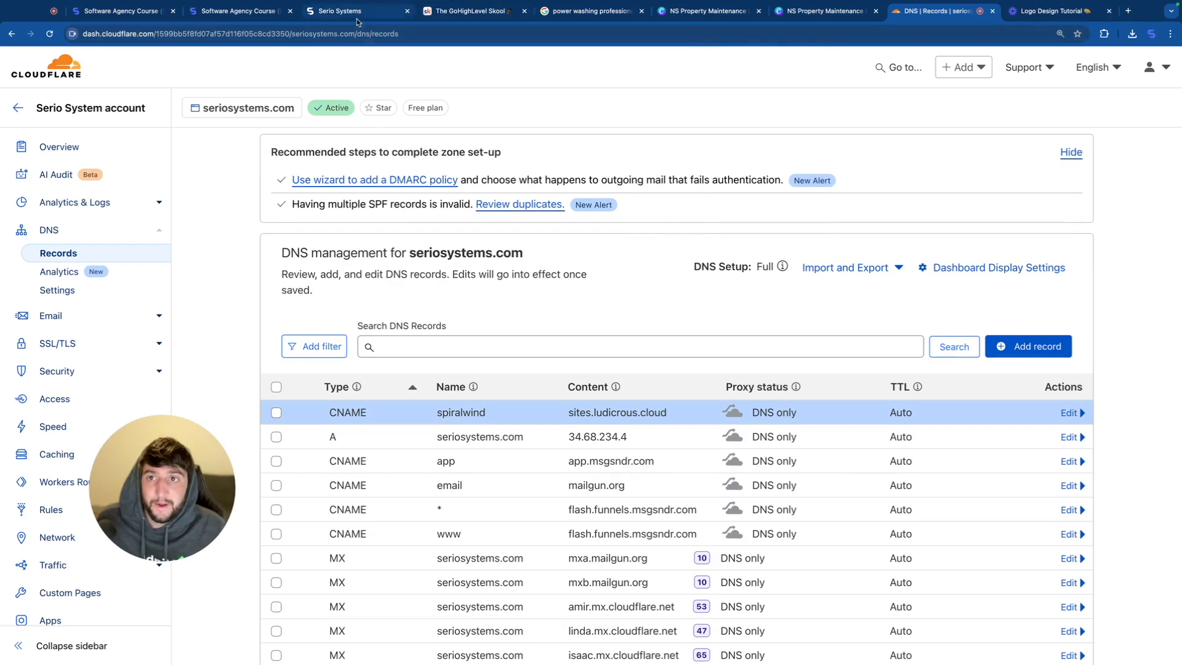
Step: Verify the subdomain's records in Serio Systems and link it to the Roofing website with Home as default page
click(359, 13)
click(739, 435)
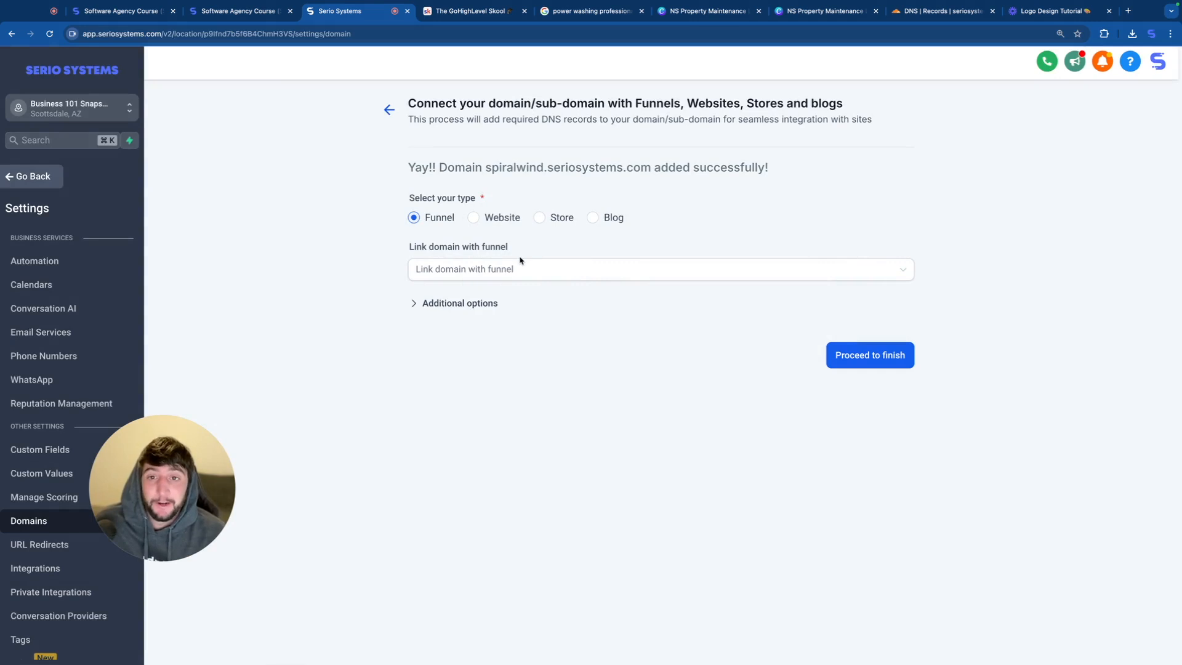
click(473, 217)
click(500, 270)
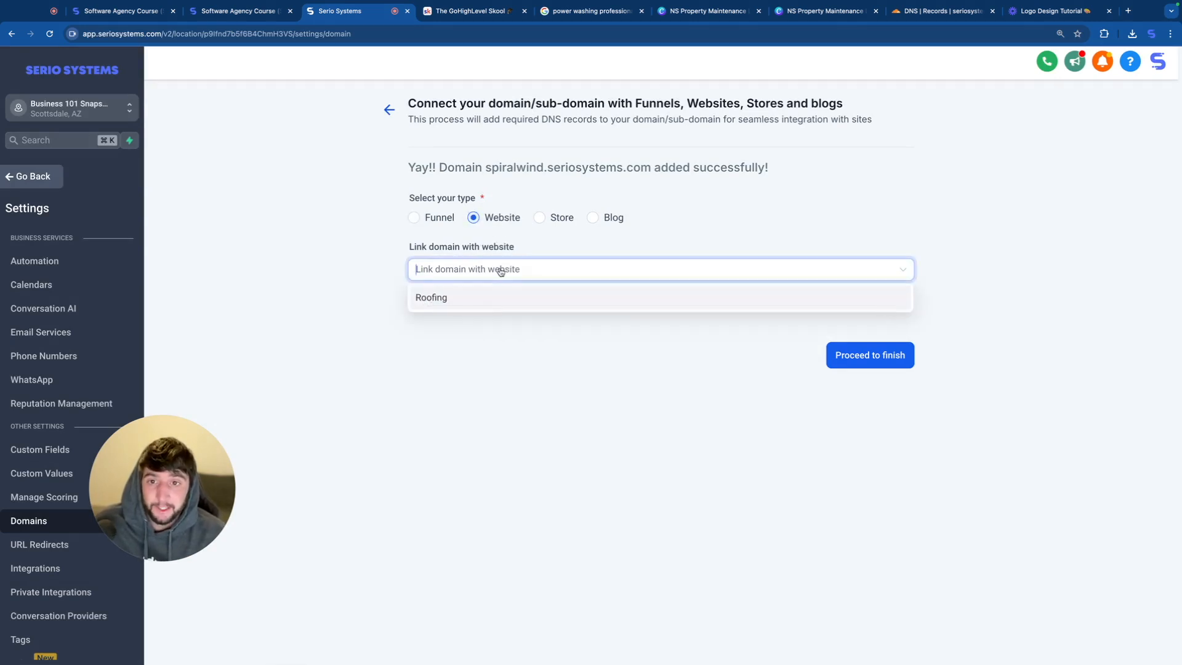
click(452, 302)
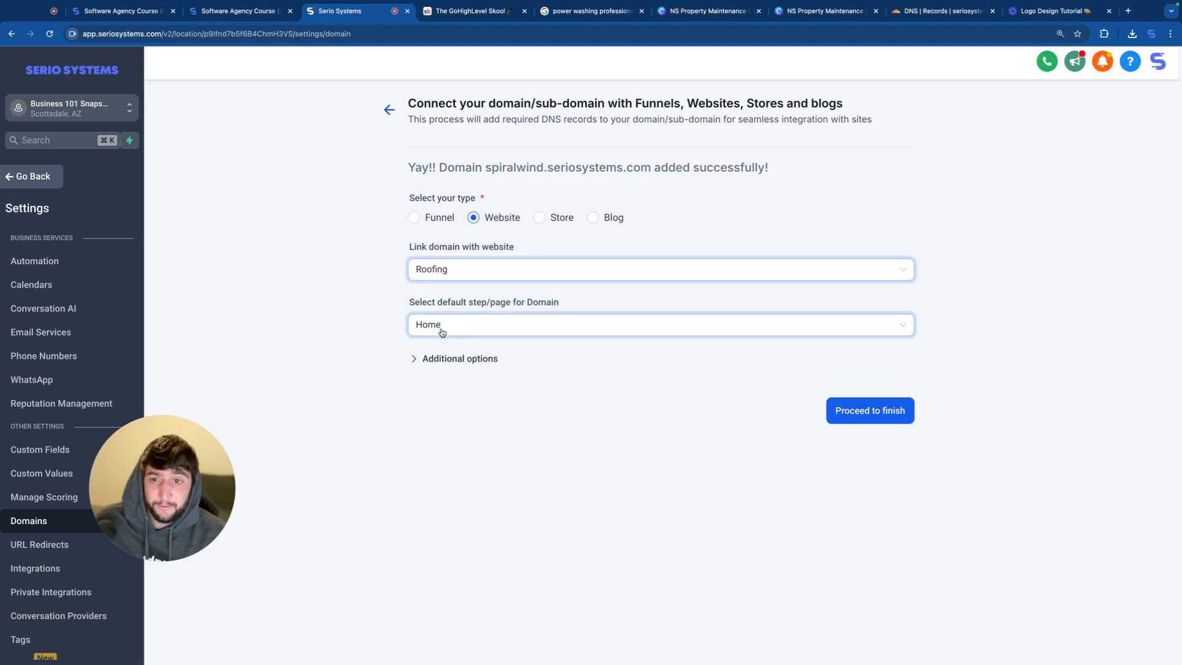
Step: Set the domain's default 404/error page to Roofing / Home and finish connecting the domain
click(450, 359)
click(443, 404)
click(443, 433)
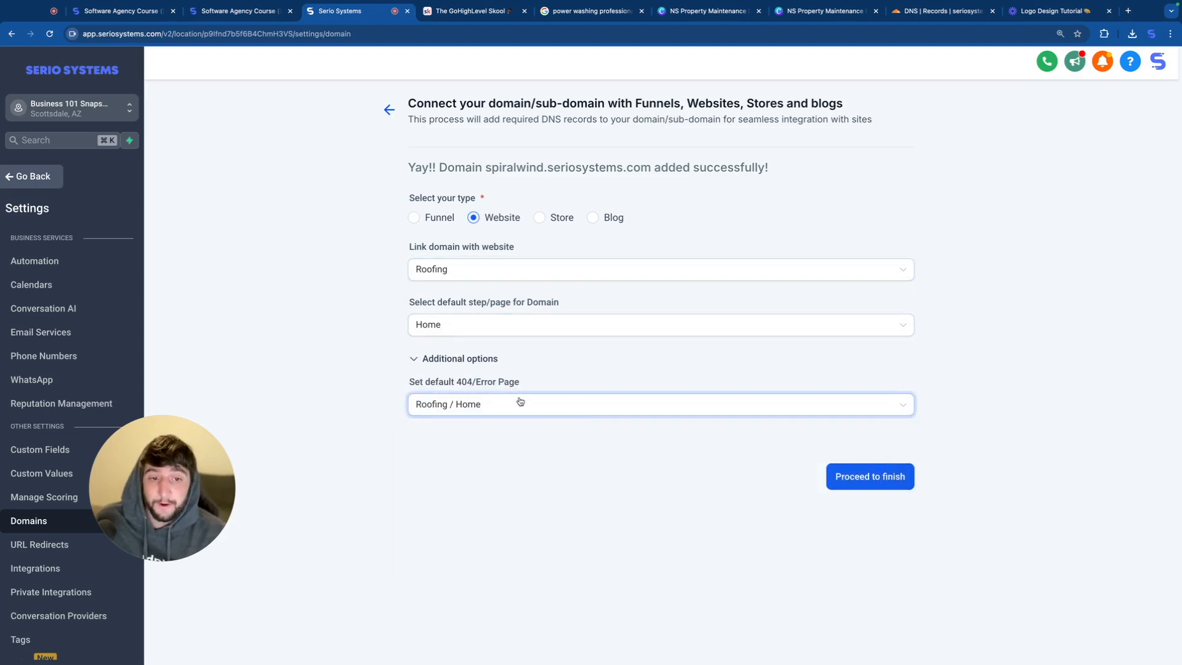
click(865, 488)
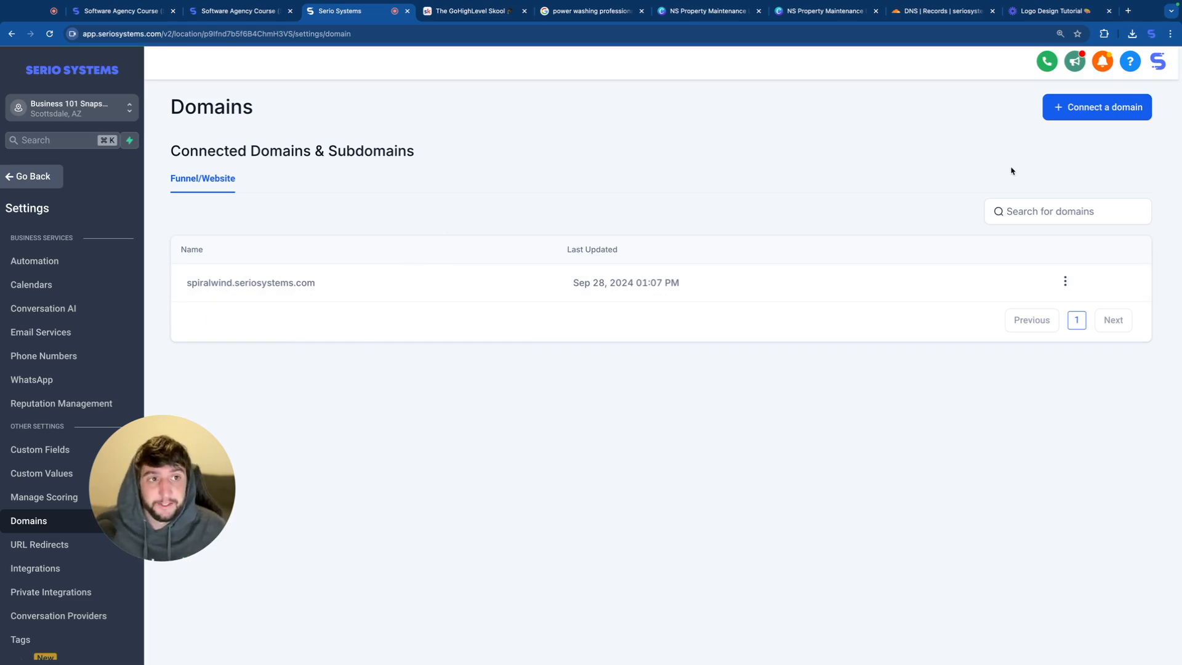
Step: Start connecting the domain privacypolicy.seriosystems.com and display its DNS records for manual setup
click(1060, 110)
text(privacypolicy)
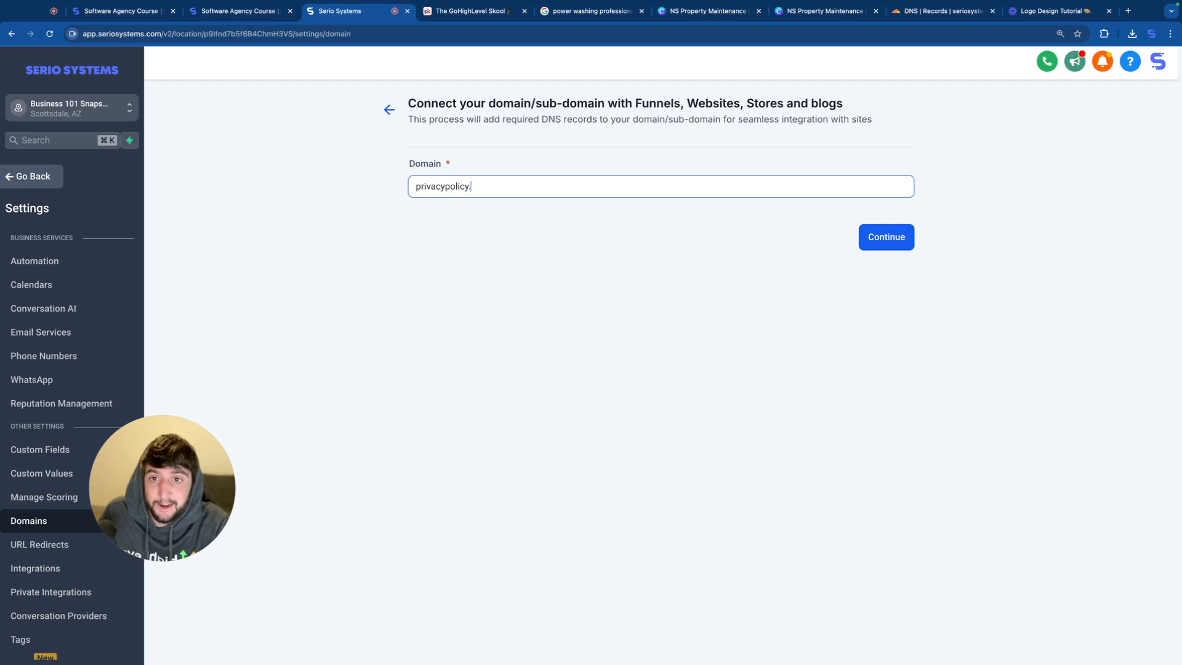
text(.seriosystems.com)
click(887, 237)
click(443, 432)
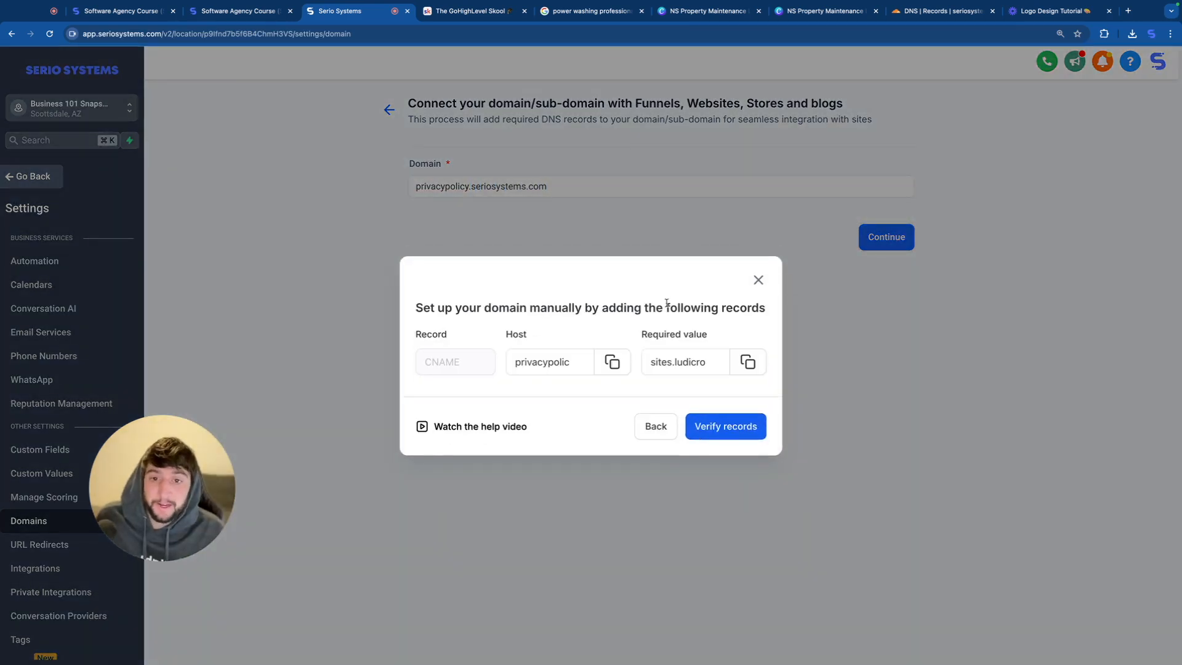
Step: In Cloudflare, add a DNS-only CNAME record named privacypolicy with target sites.ludicrous.cloud, and save it
click(611, 364)
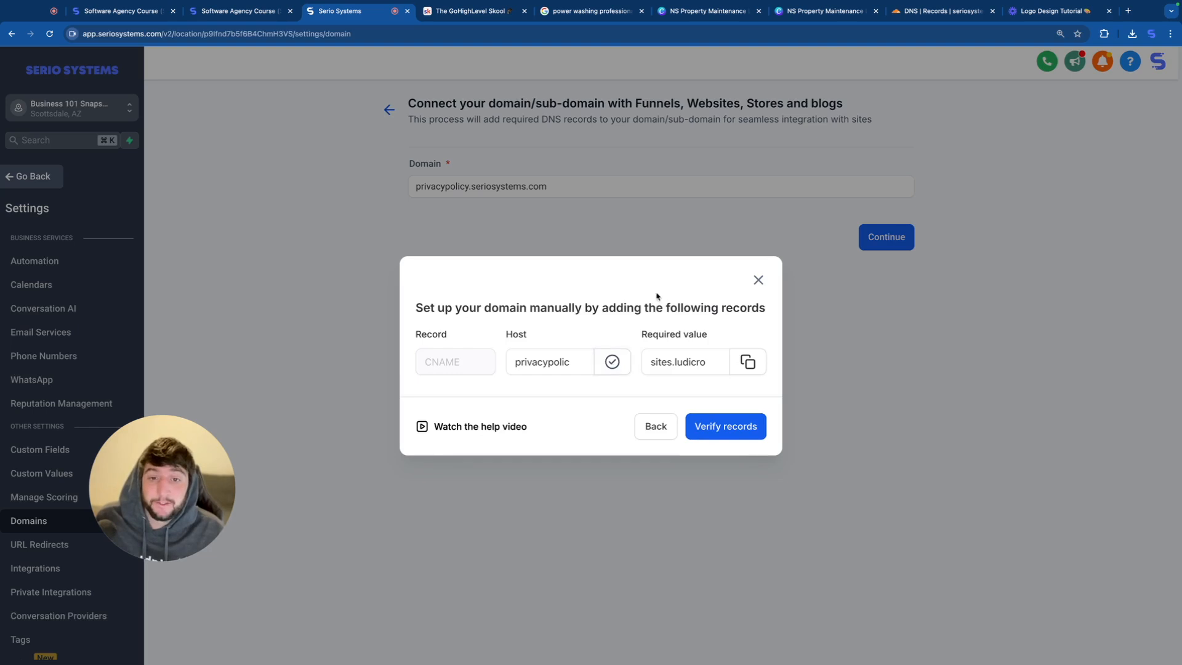
click(941, 11)
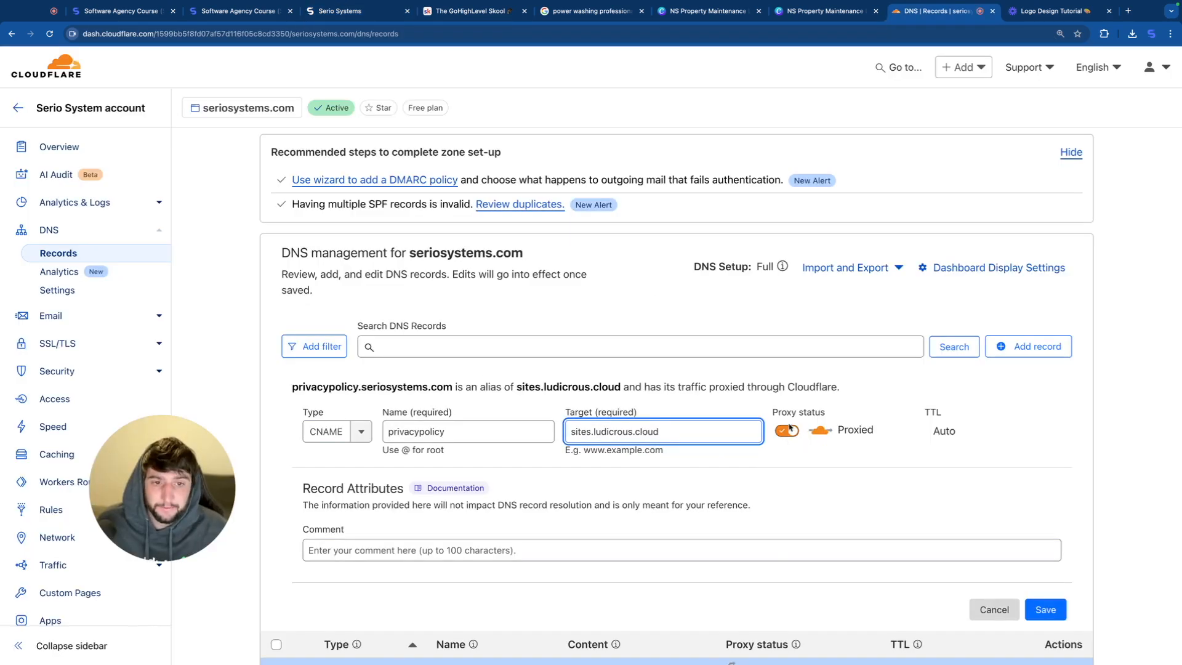
click(787, 430)
click(1045, 609)
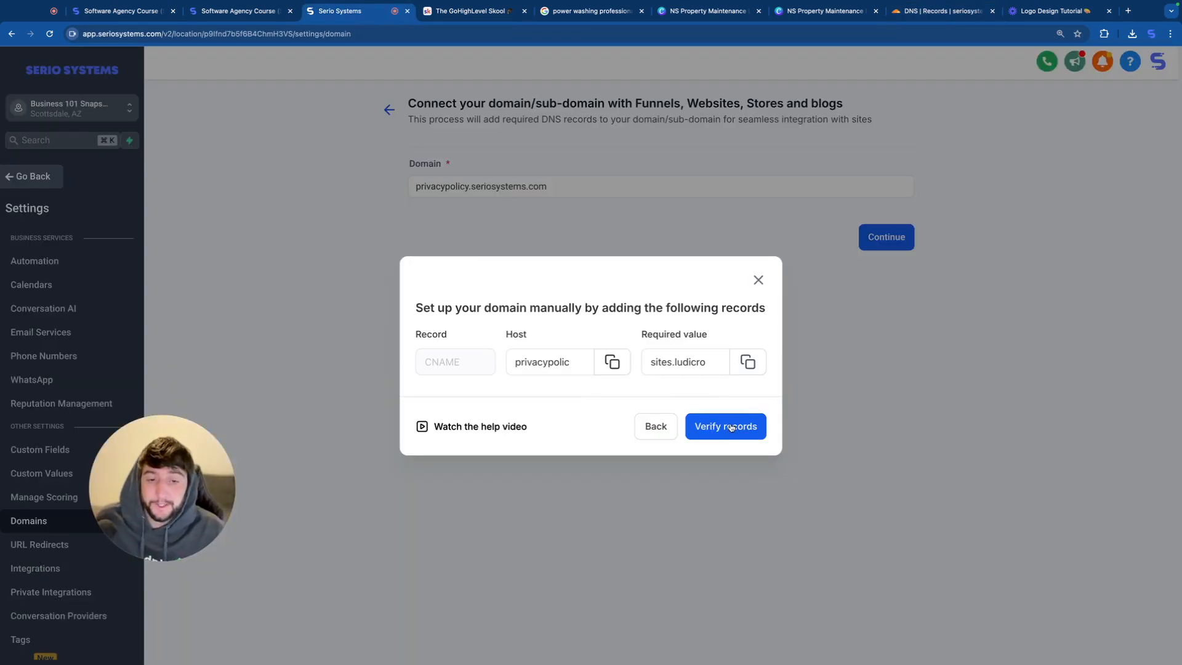
Step: Verify the subdomain's records in Serio Systems and link the domain to the Privacy Policy funnel
click(731, 427)
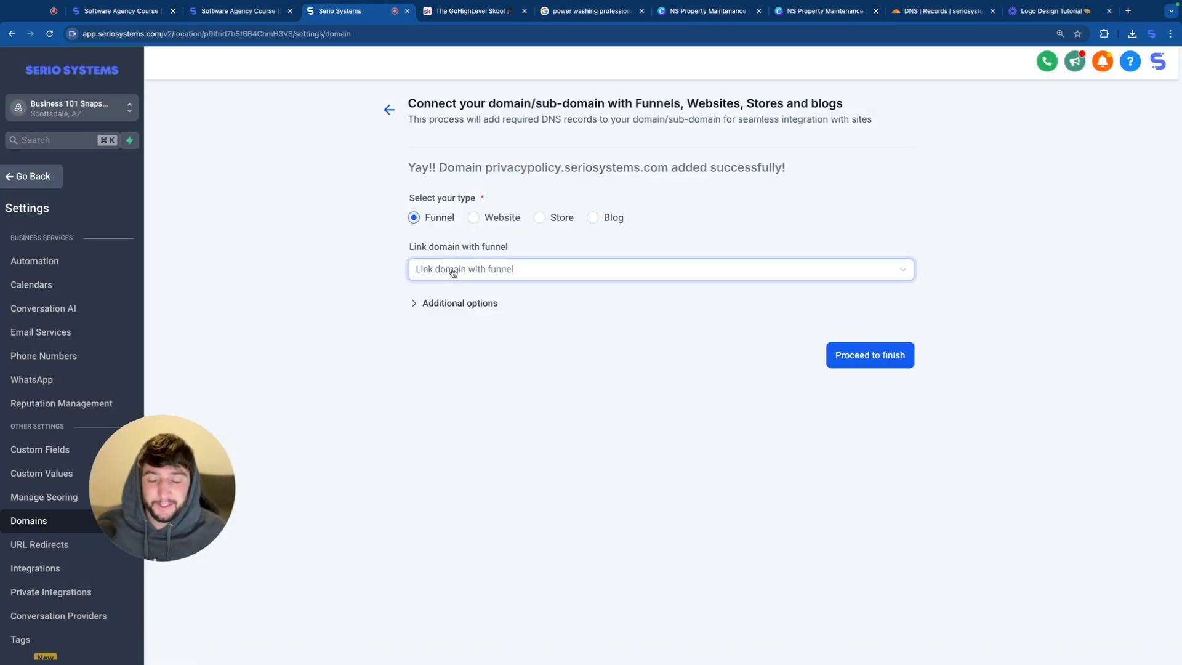
click(492, 276)
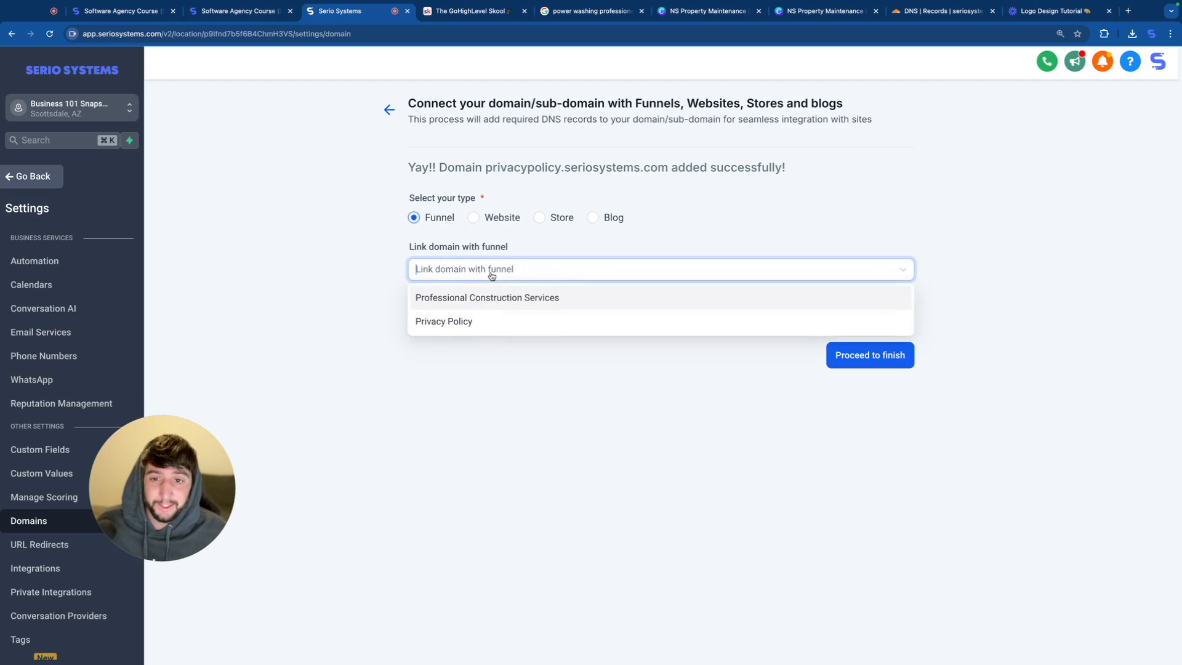
click(461, 319)
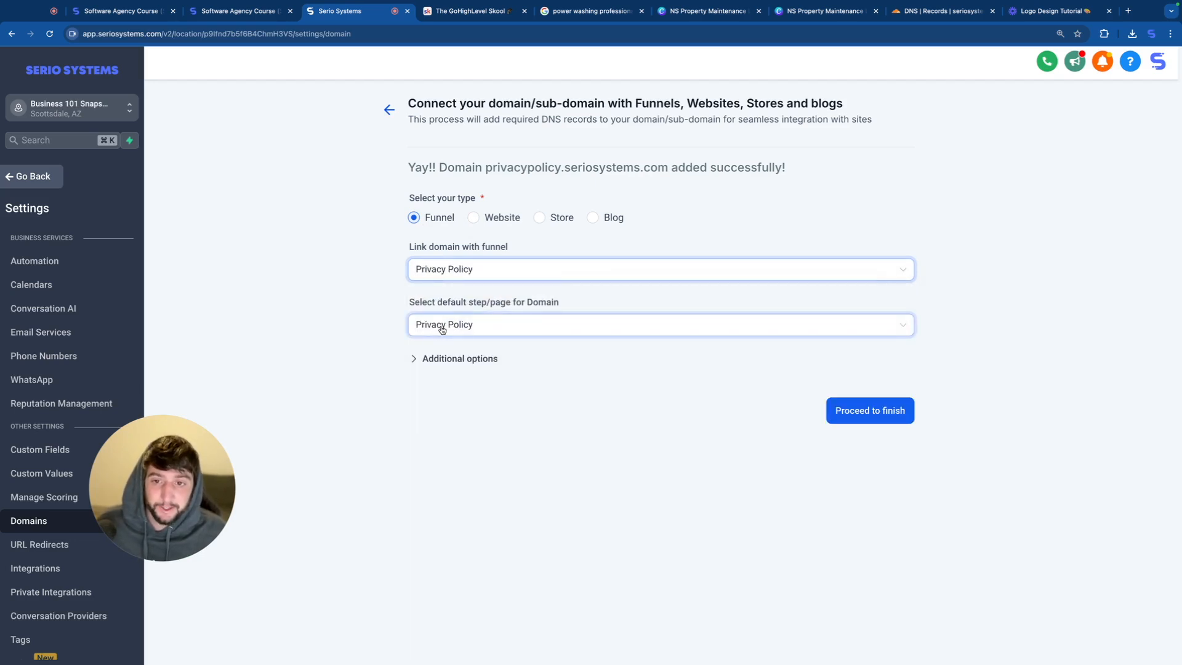
Step: Set the domain's default 404/error page to Privacy Policy / Privacy Policy and finish connecting the domain
click(455, 361)
click(451, 409)
scroll(462, 477, down, 1)
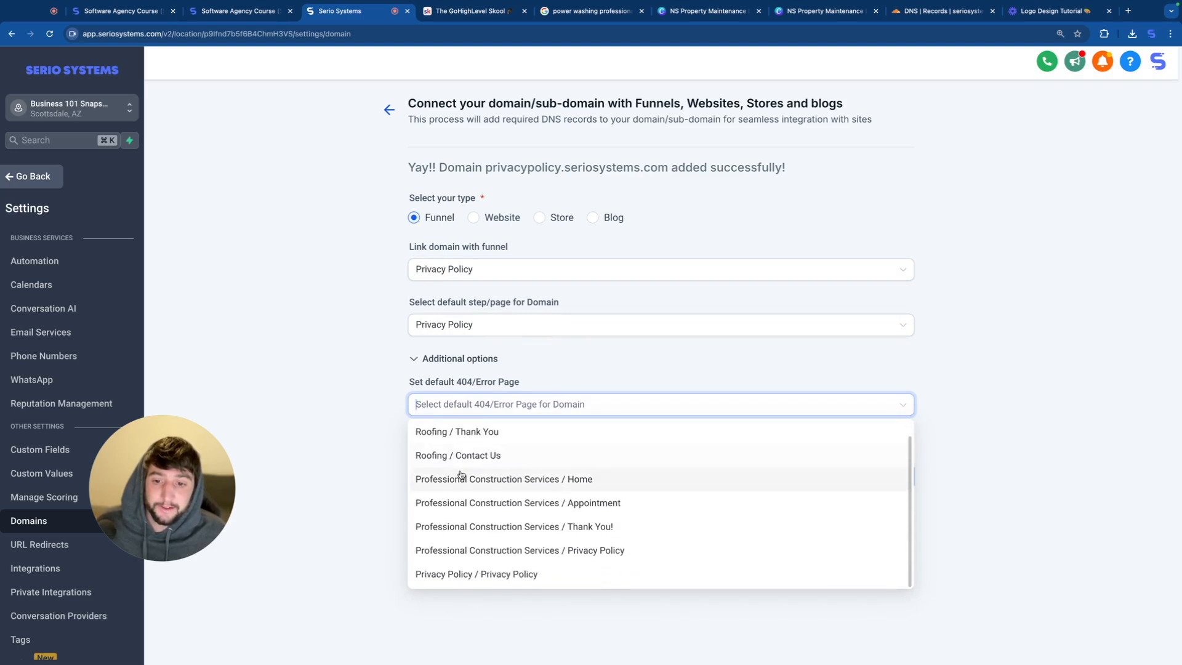
click(451, 574)
click(880, 482)
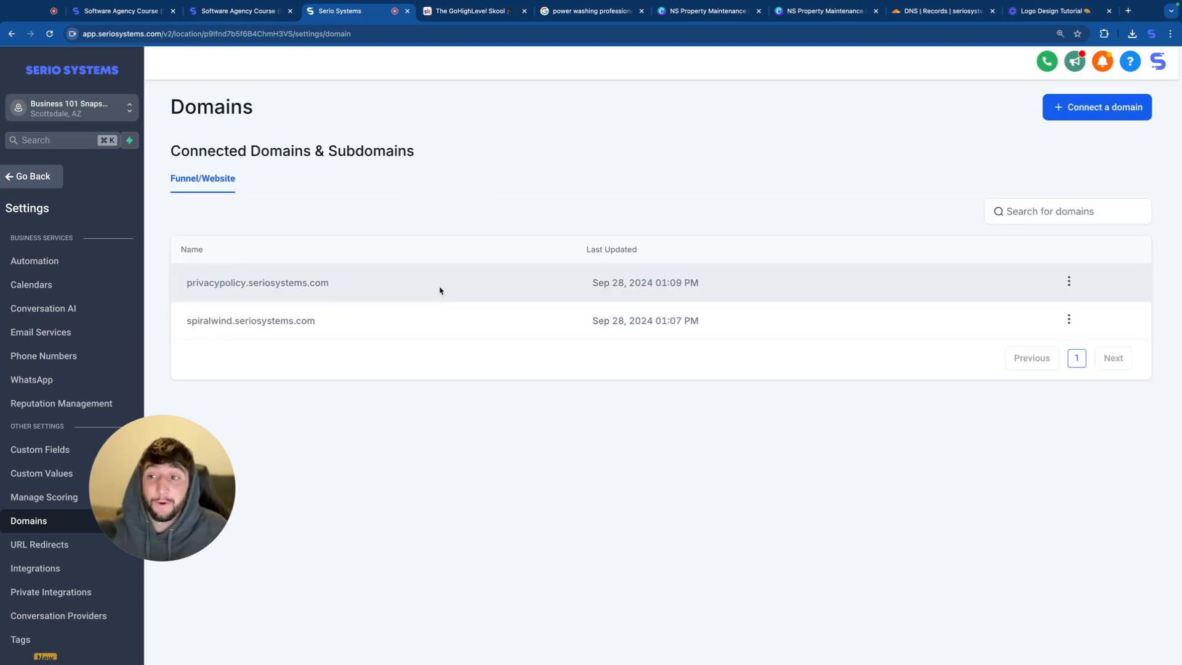
Step: Open the Privacy Policy funnel's page in the editor, look through its text, publish it and return to the funnel
click(48, 178)
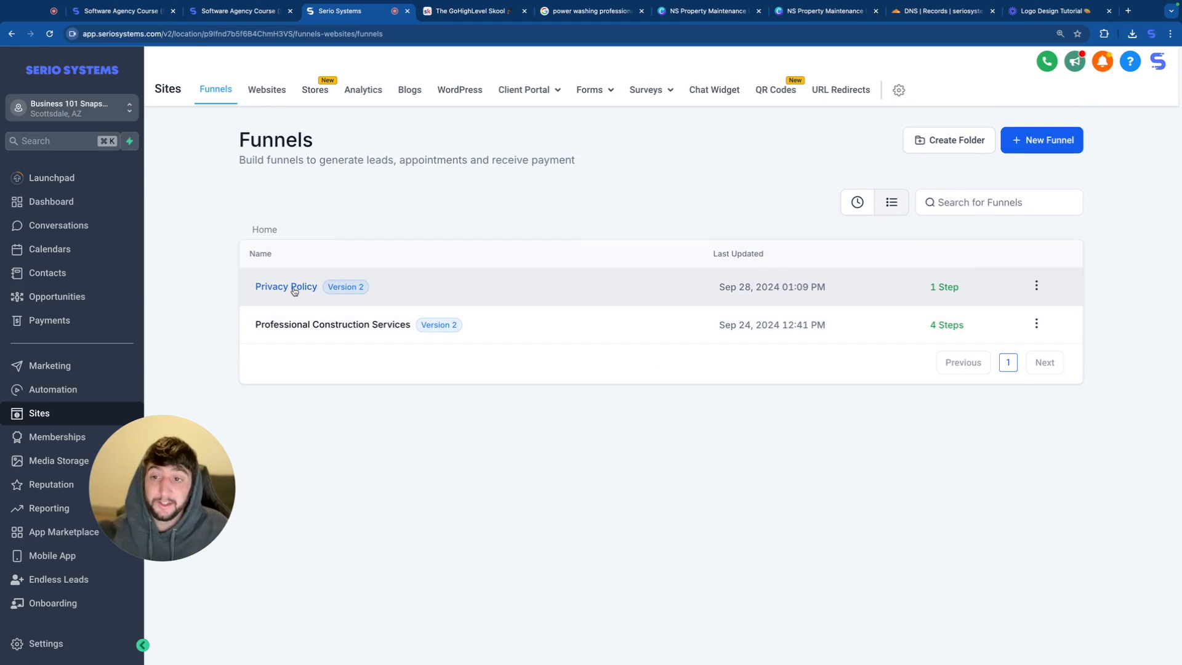
click(294, 291)
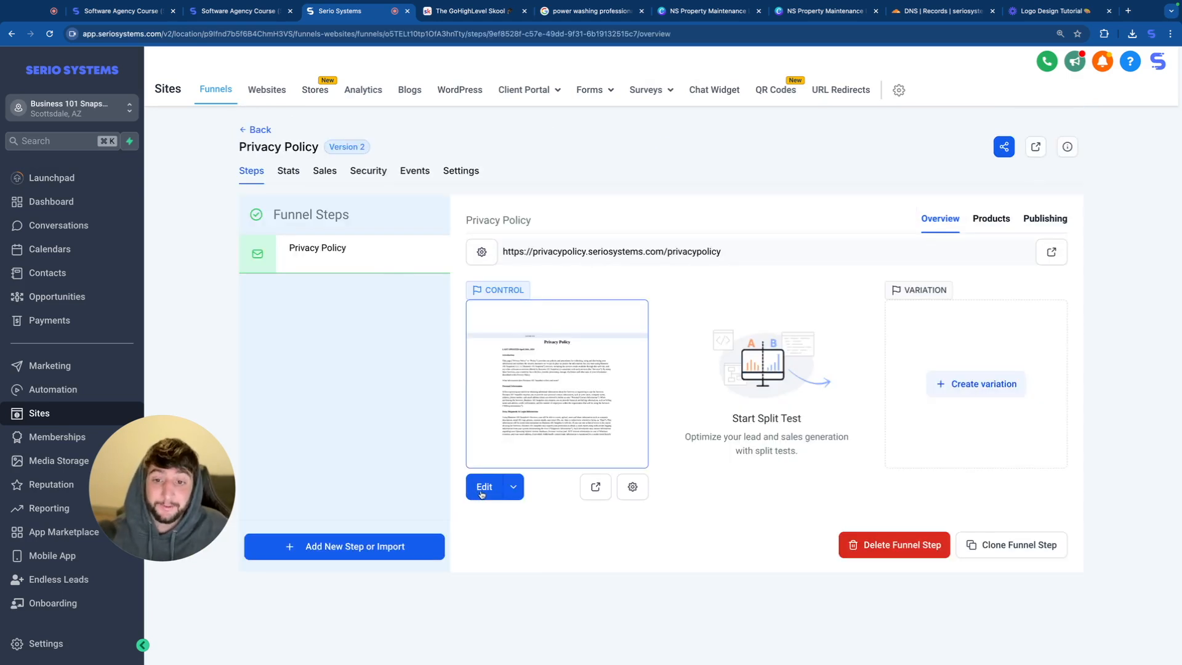
click(483, 485)
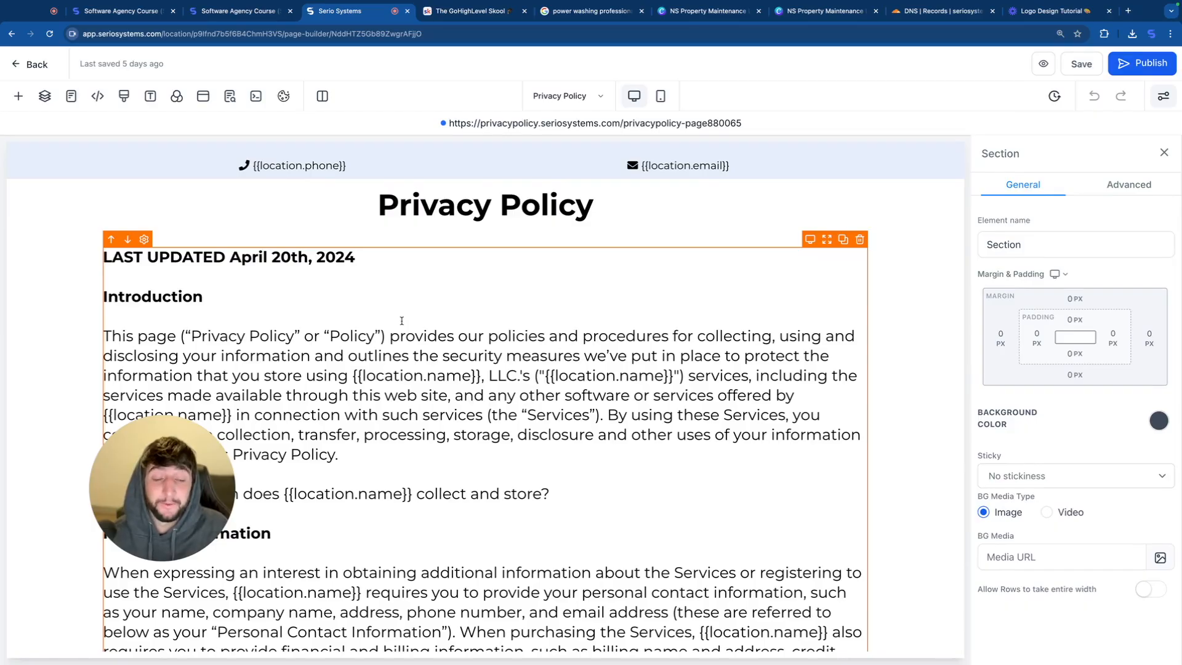
scroll(454, 436, down, 20)
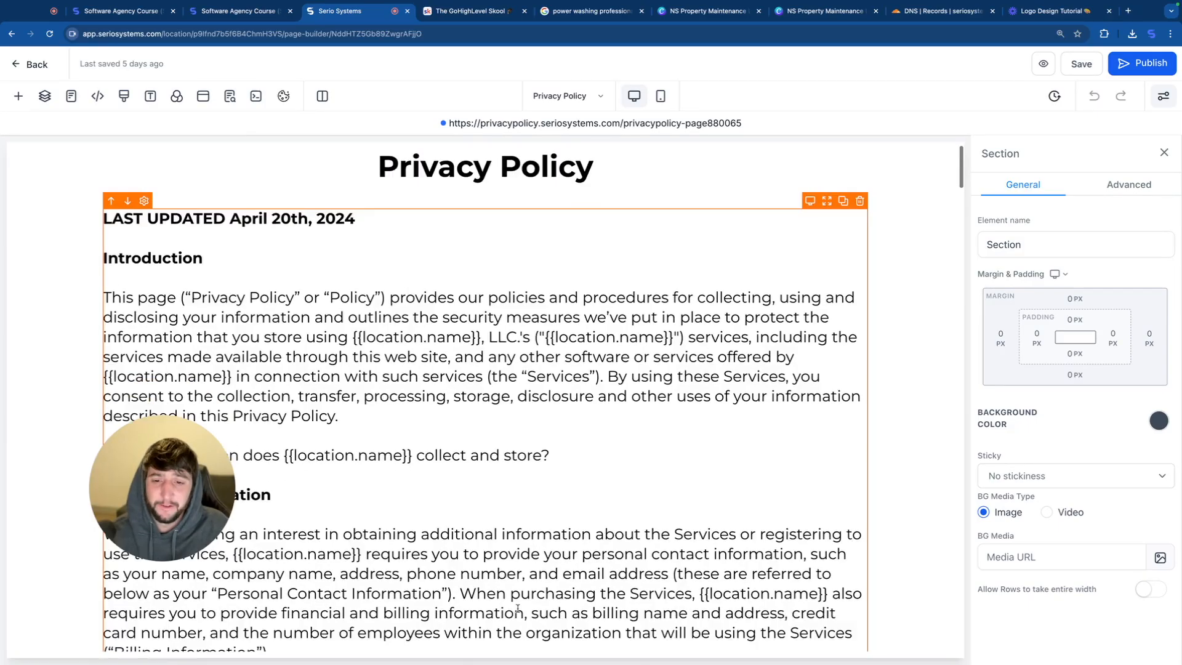
scroll(482, 419, up, 15)
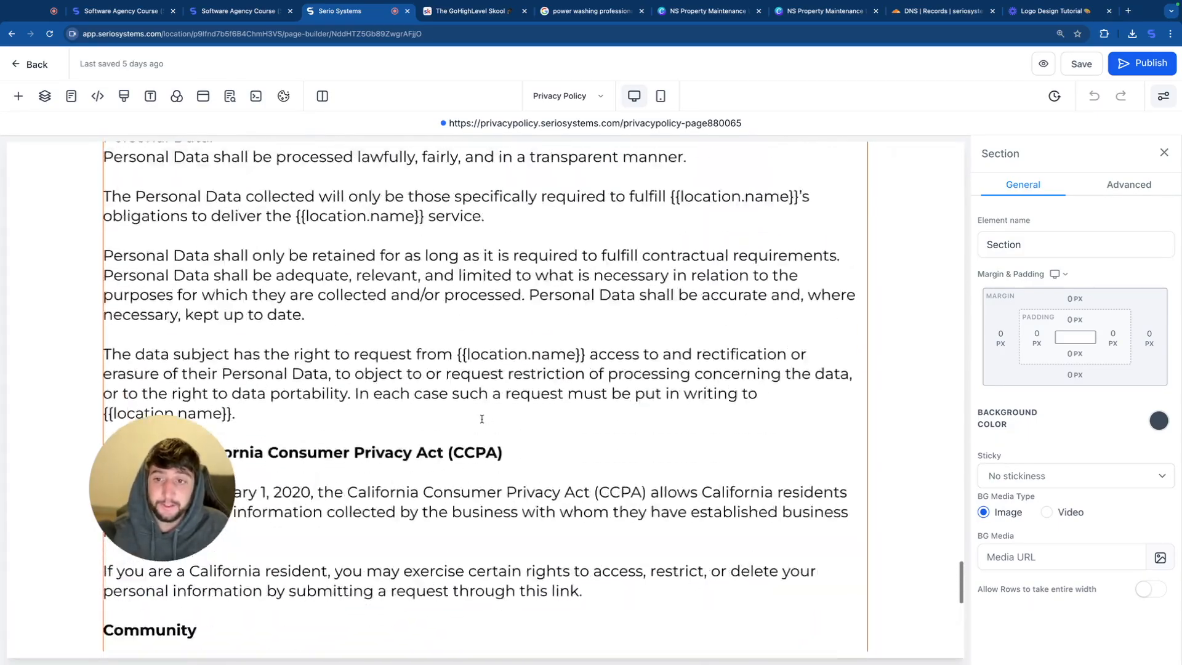
click(1140, 63)
click(17, 66)
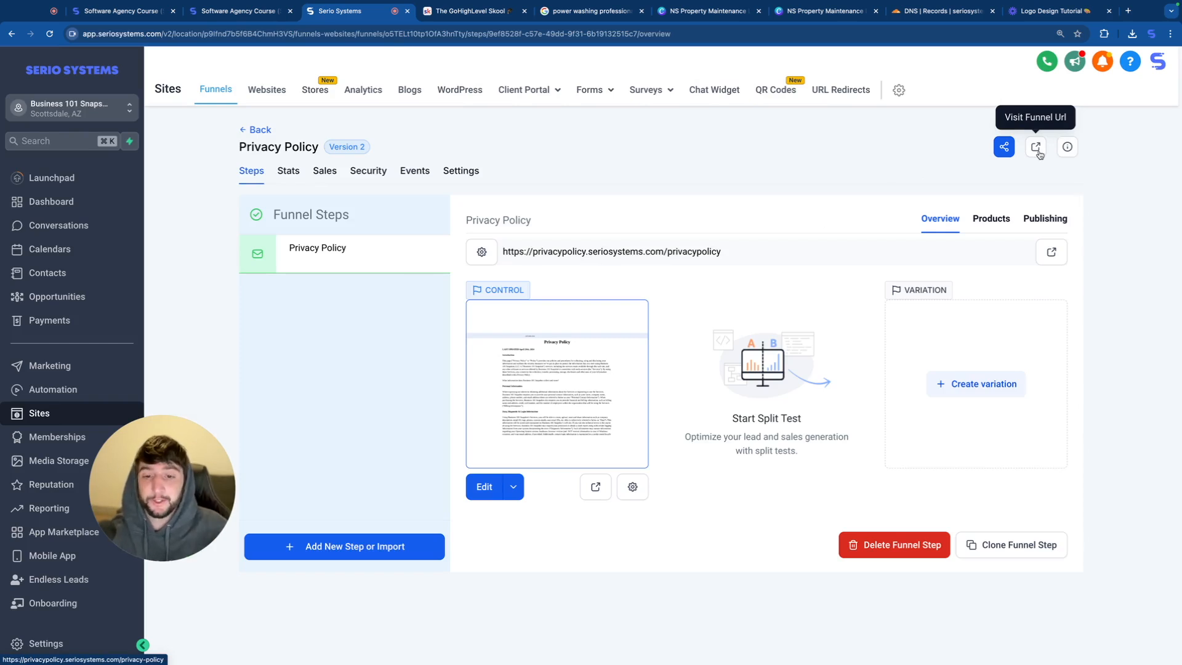
Step: Visit the live privacy policy page, copy its URL and return to Serio Systems
click(1038, 151)
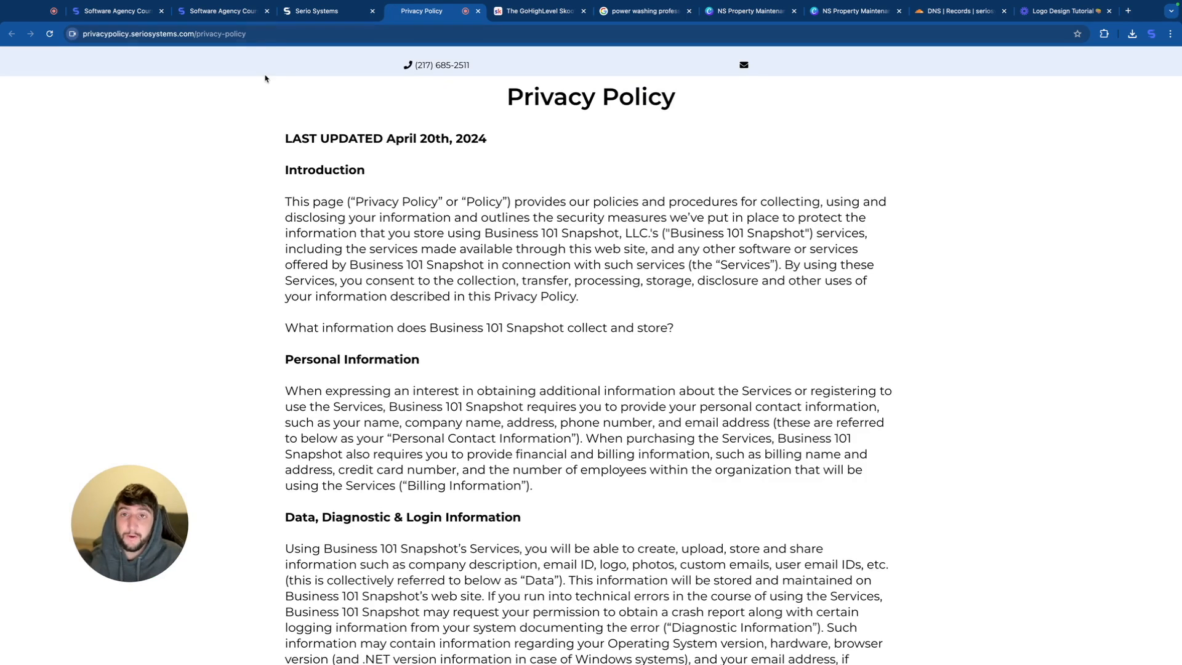
click(251, 35)
key(ctrl+c)
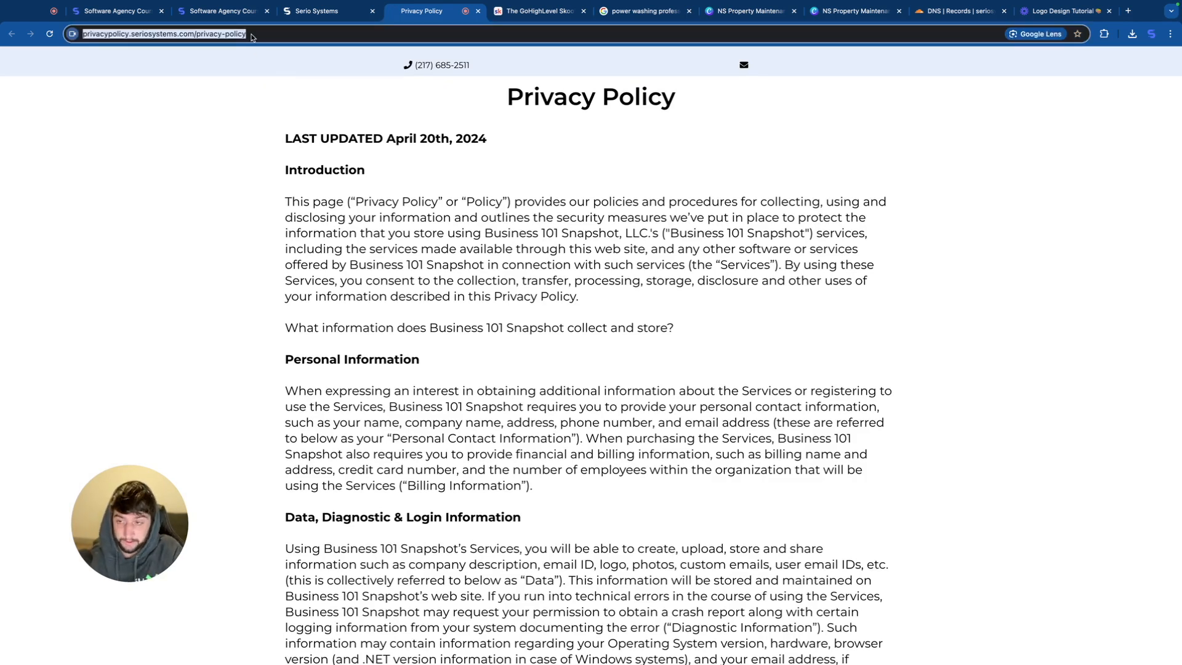
click(320, 11)
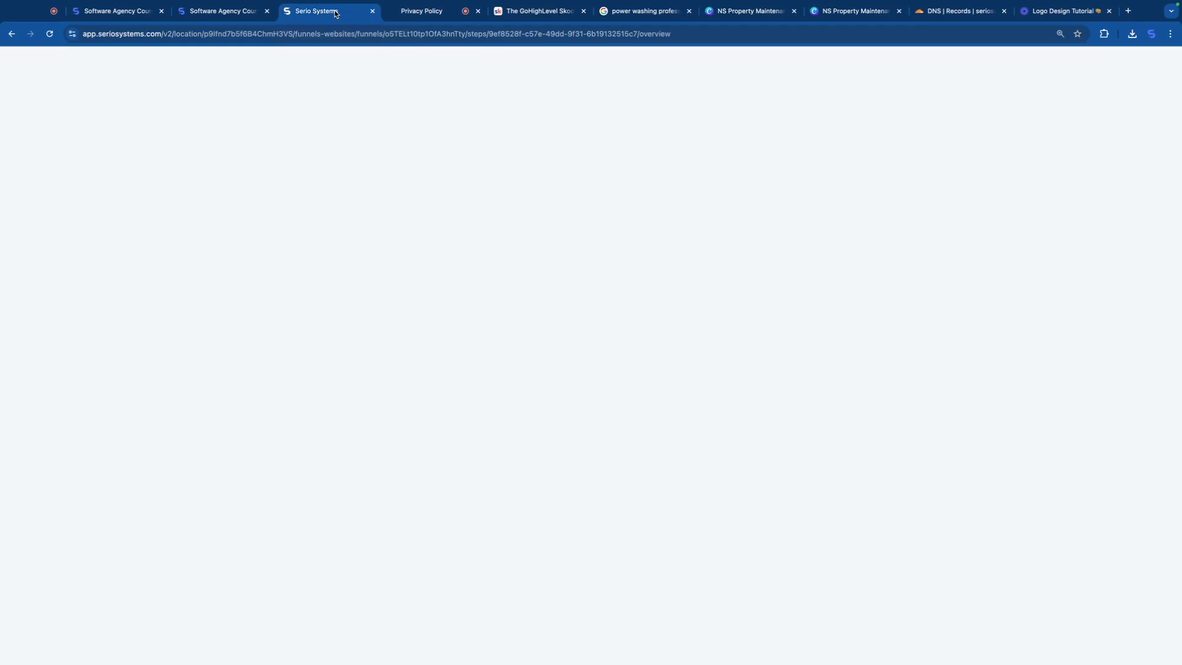
Step: Open the Roofing website's settings and change its name to Power Washing
click(272, 94)
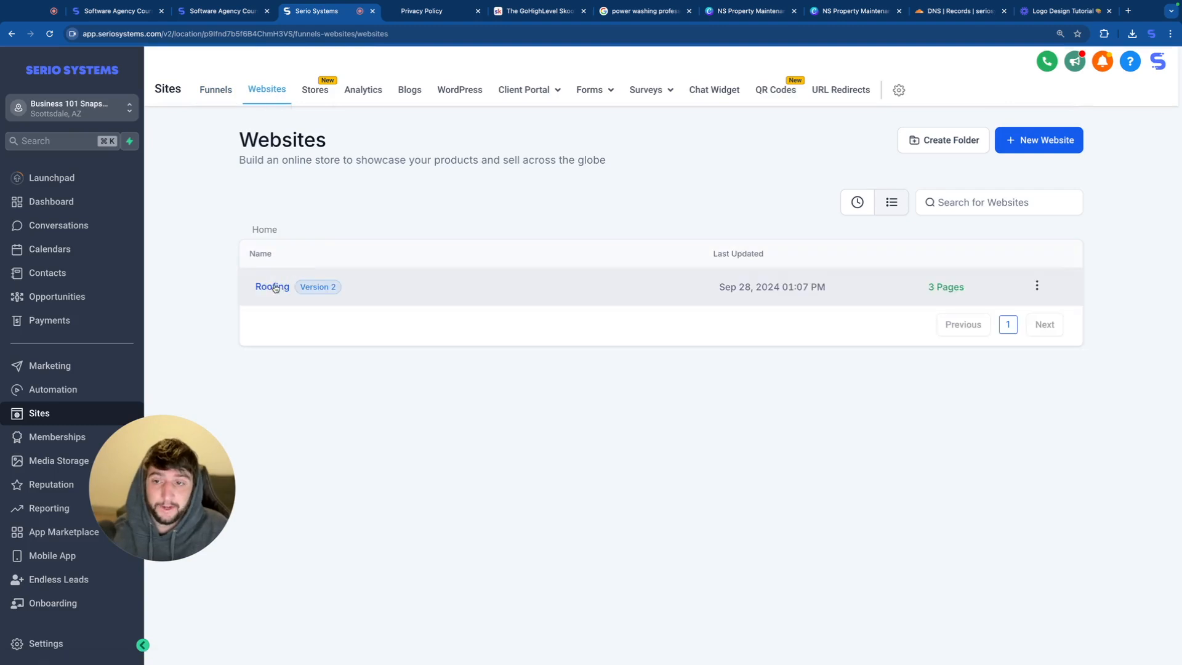
click(275, 289)
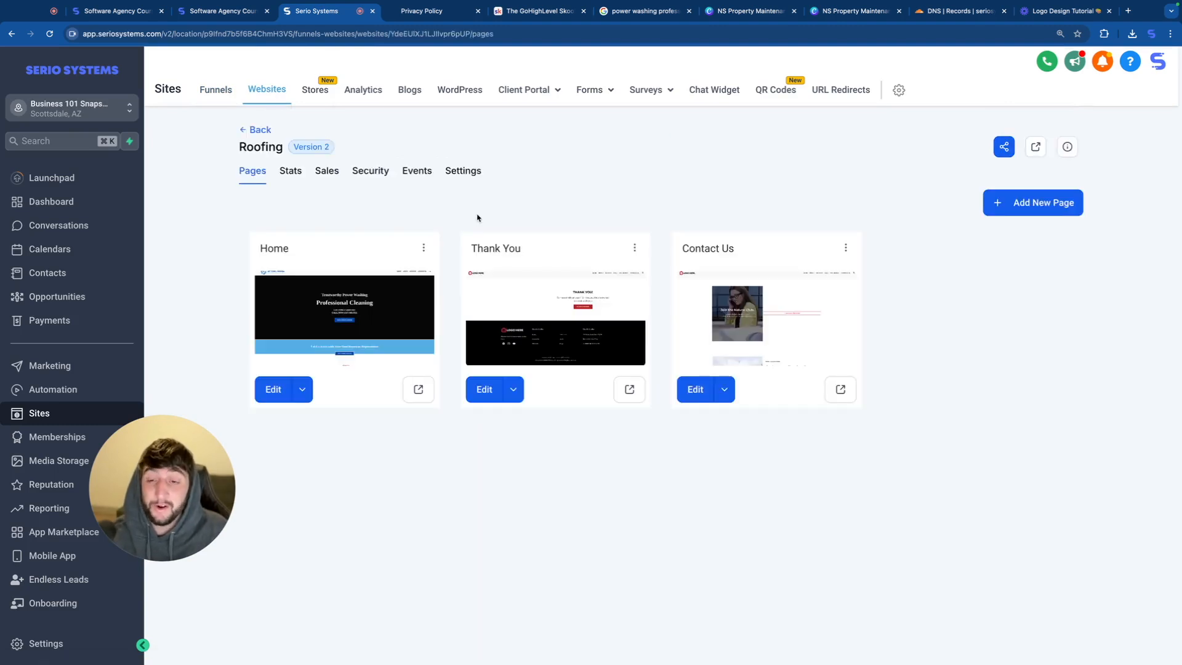
click(472, 178)
drag(323, 261, 234, 240)
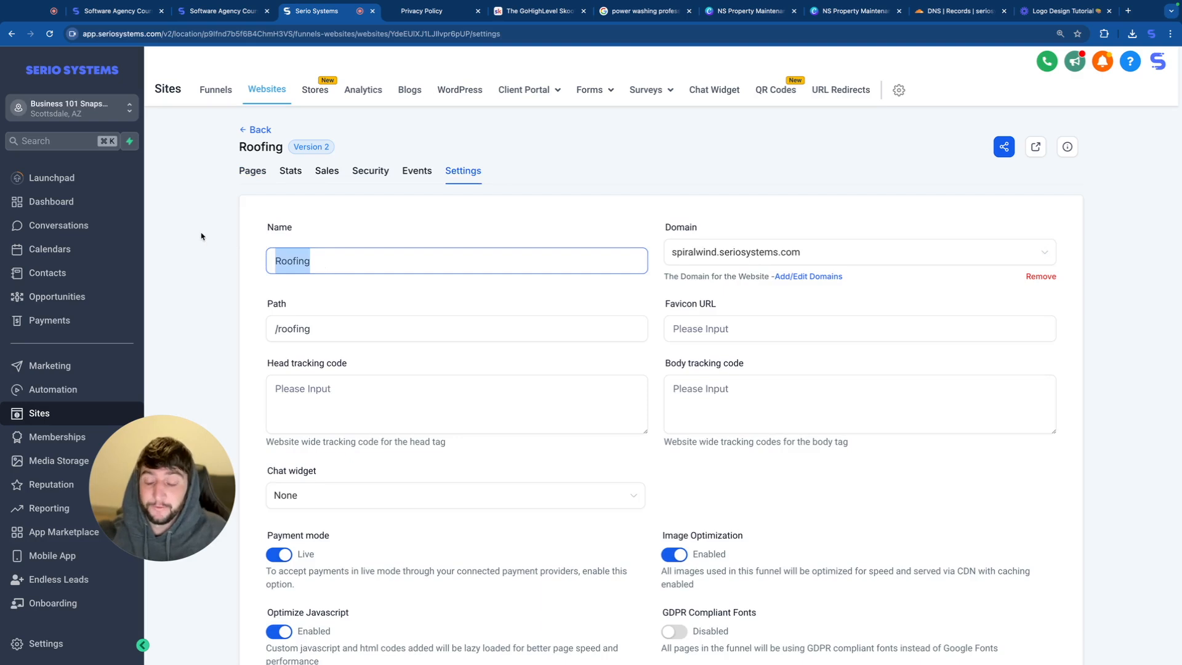
text(Power Washing)
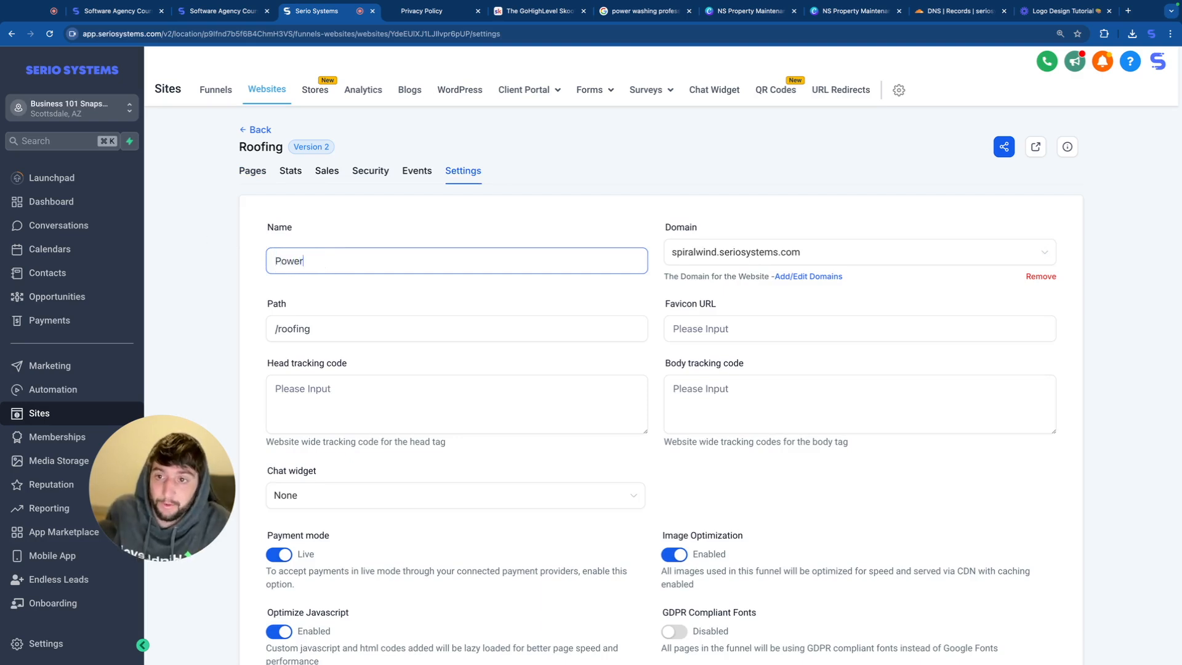
Step: Set the website's path to /powerwashing and save the settings
click(315, 329)
key(BackSpace)
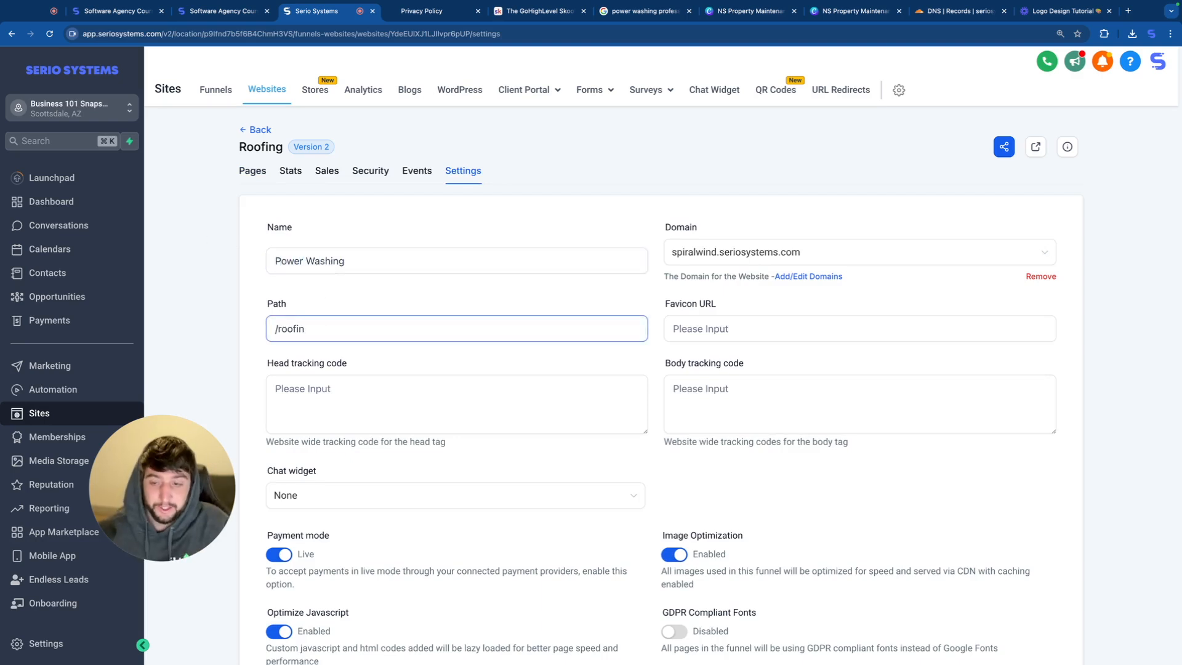
key(BackSpace)
key(BackSpace)
key(BackSpace)
text(powerwashing)
scroll(862, 430, down, 2)
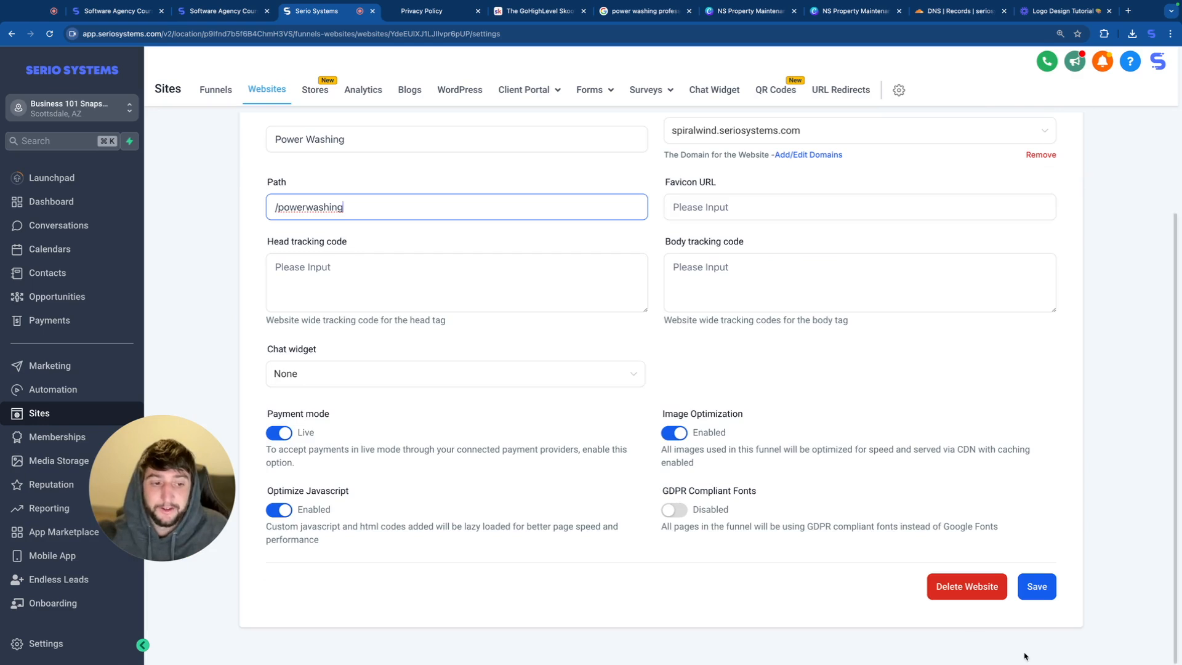
click(1044, 590)
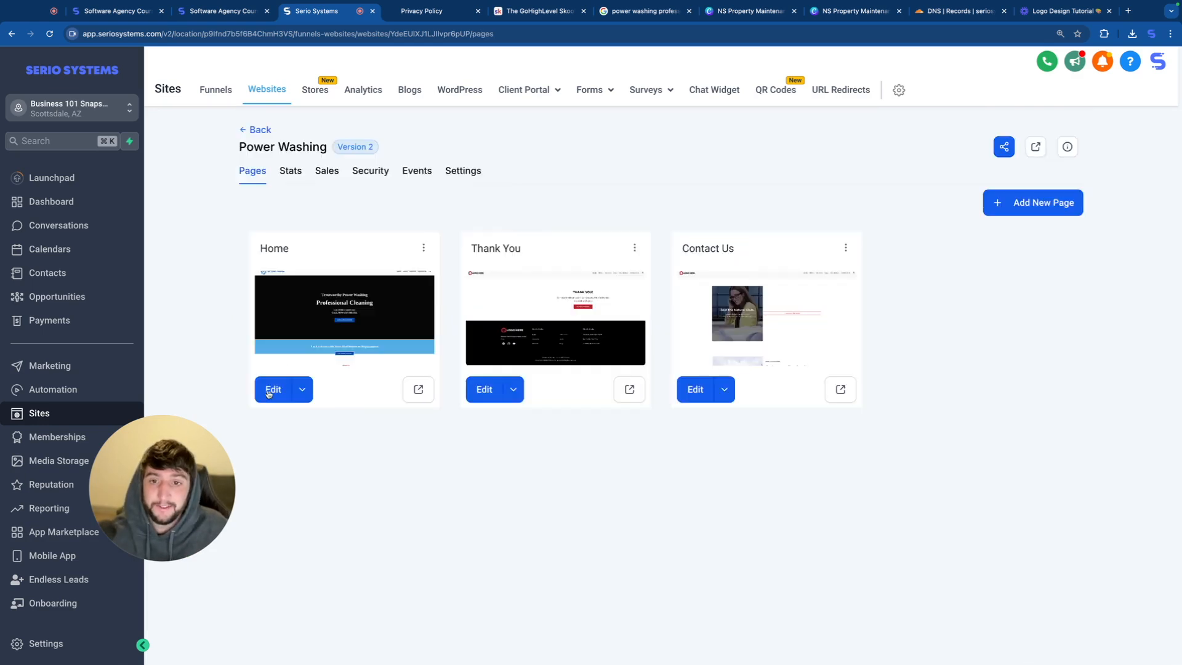
Step: Open the Power Washing website's Home page in the editor and switch to the mobile view
click(268, 391)
click(630, 96)
scroll(542, 366, down, 10)
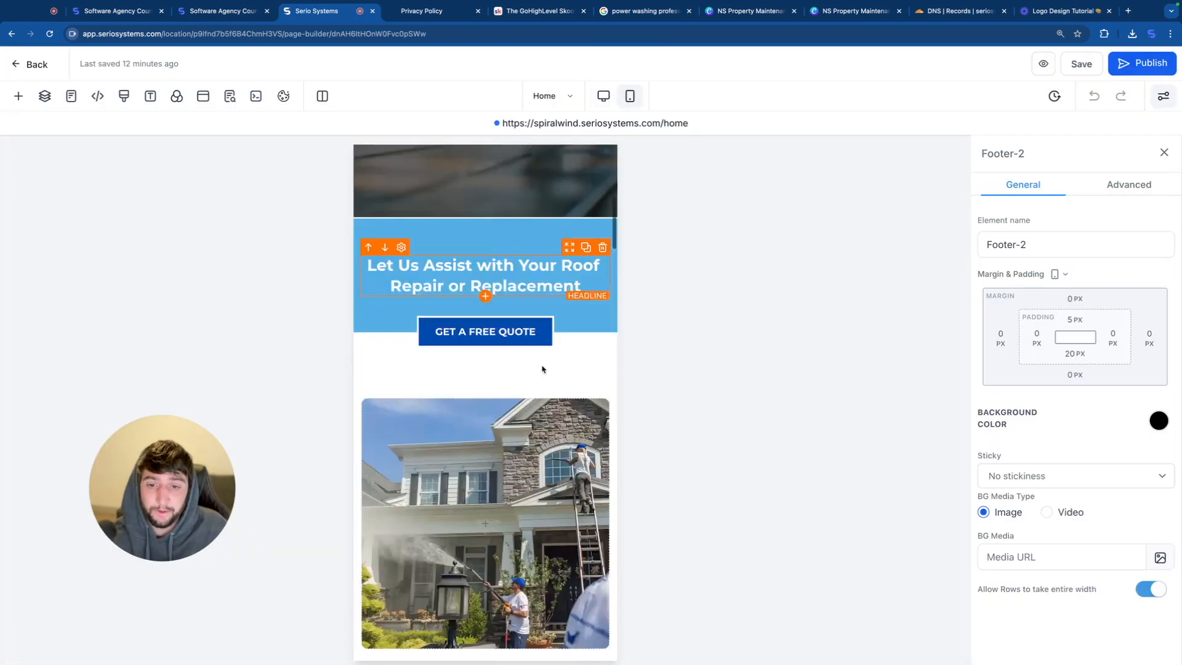
scroll(541, 366, down, 10)
click(397, 585)
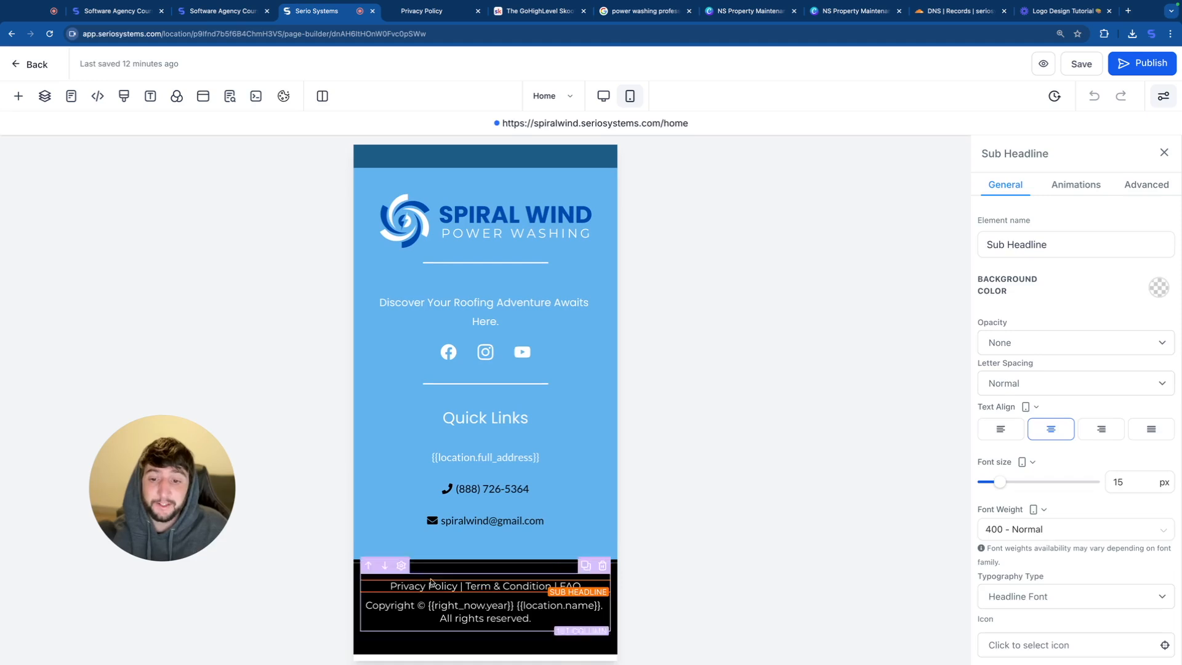
drag(391, 585, 550, 587)
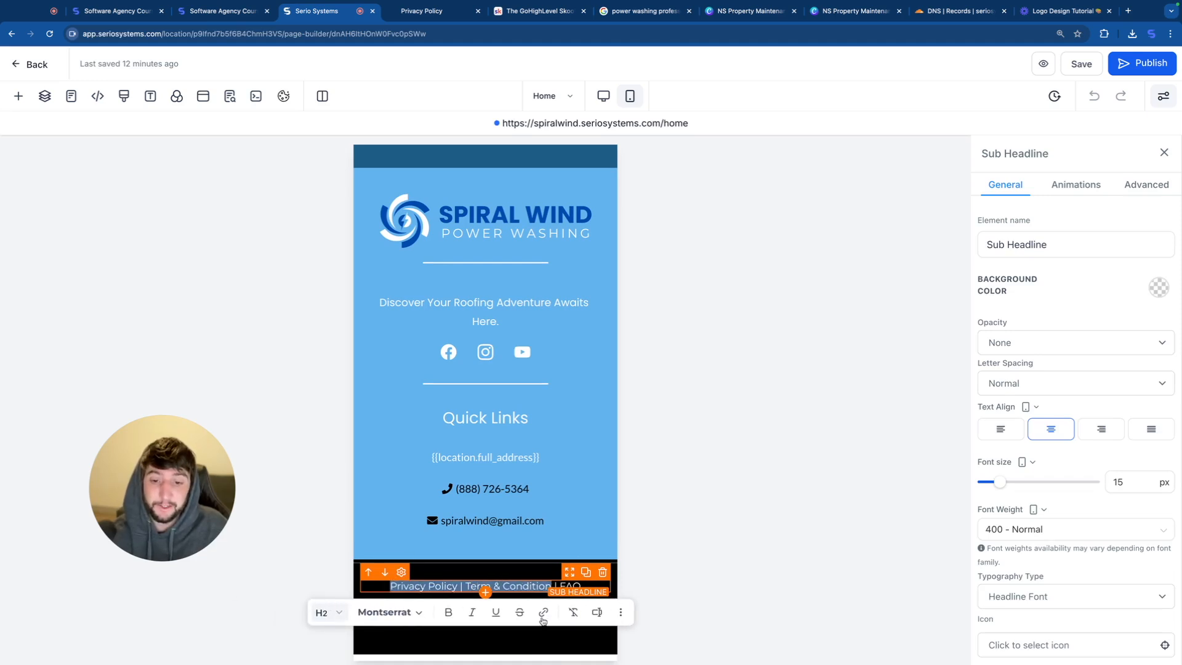
click(543, 614)
key(ctrl+v)
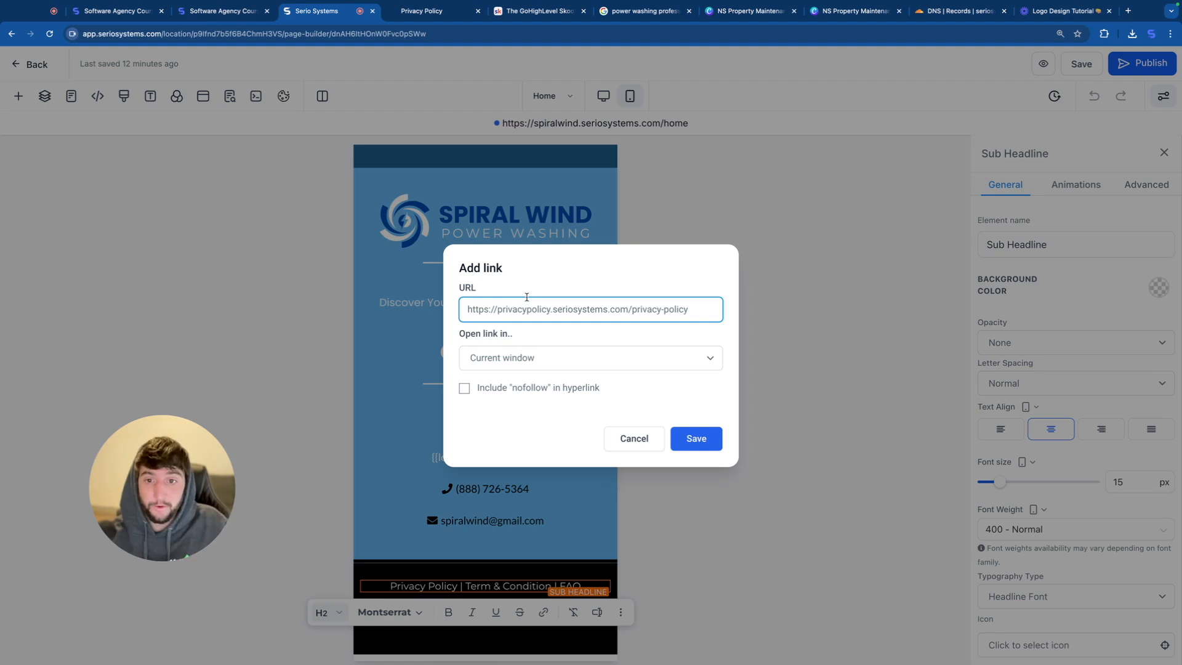
click(535, 363)
click(541, 360)
click(697, 438)
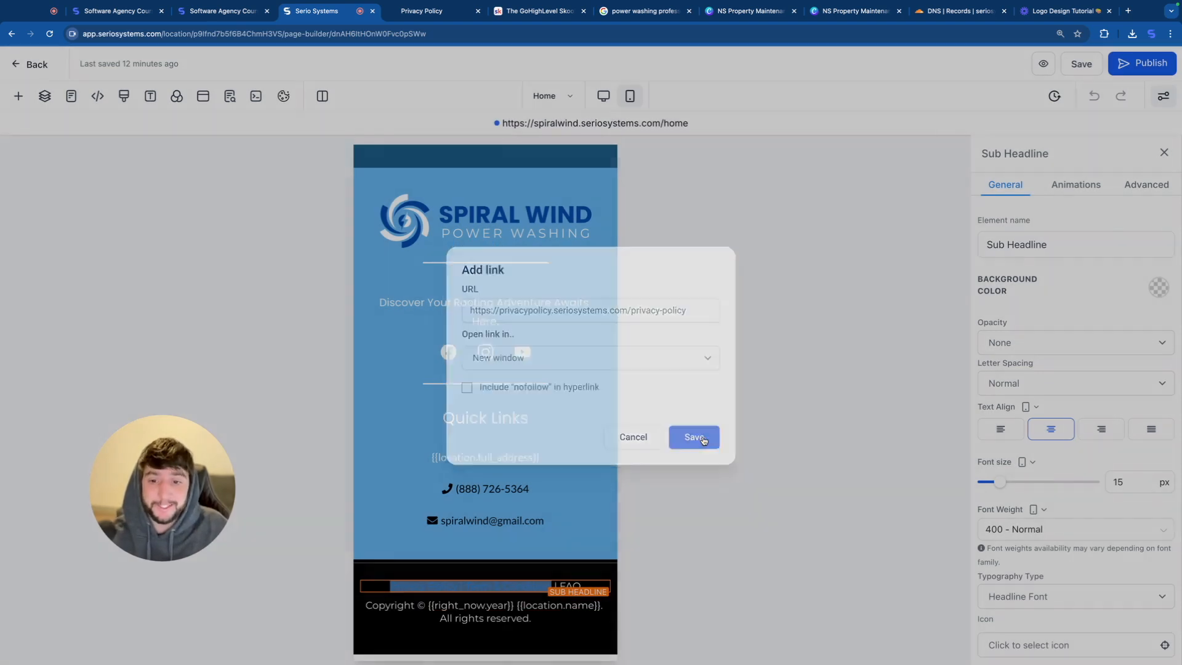
click(572, 520)
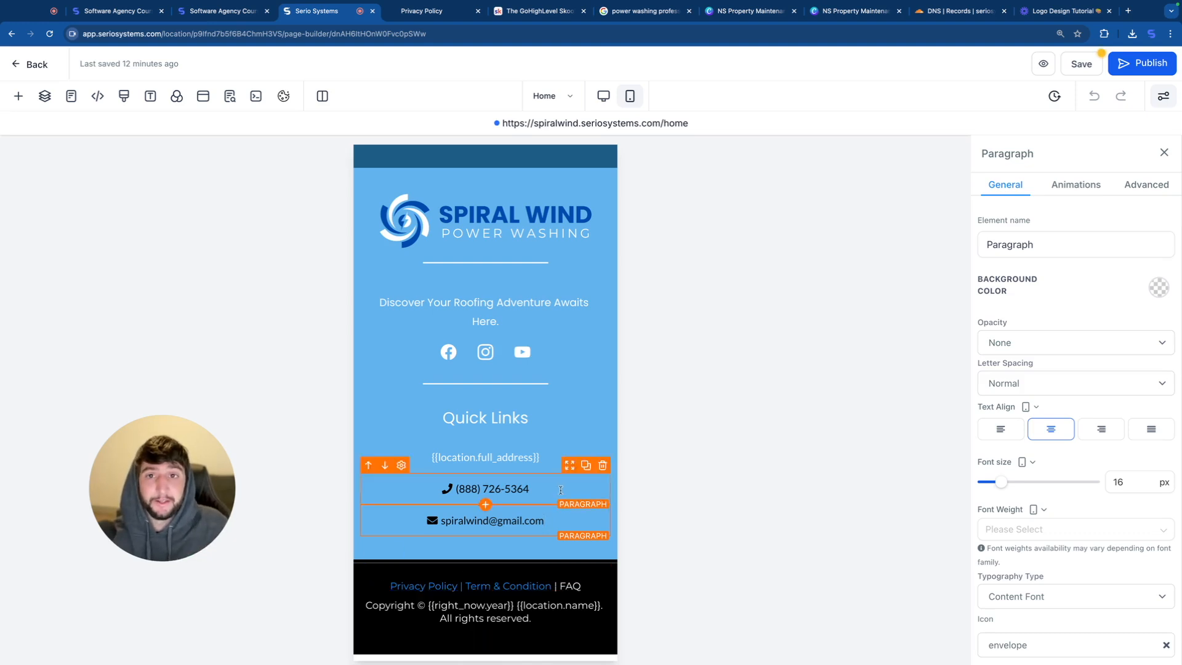
click(1122, 64)
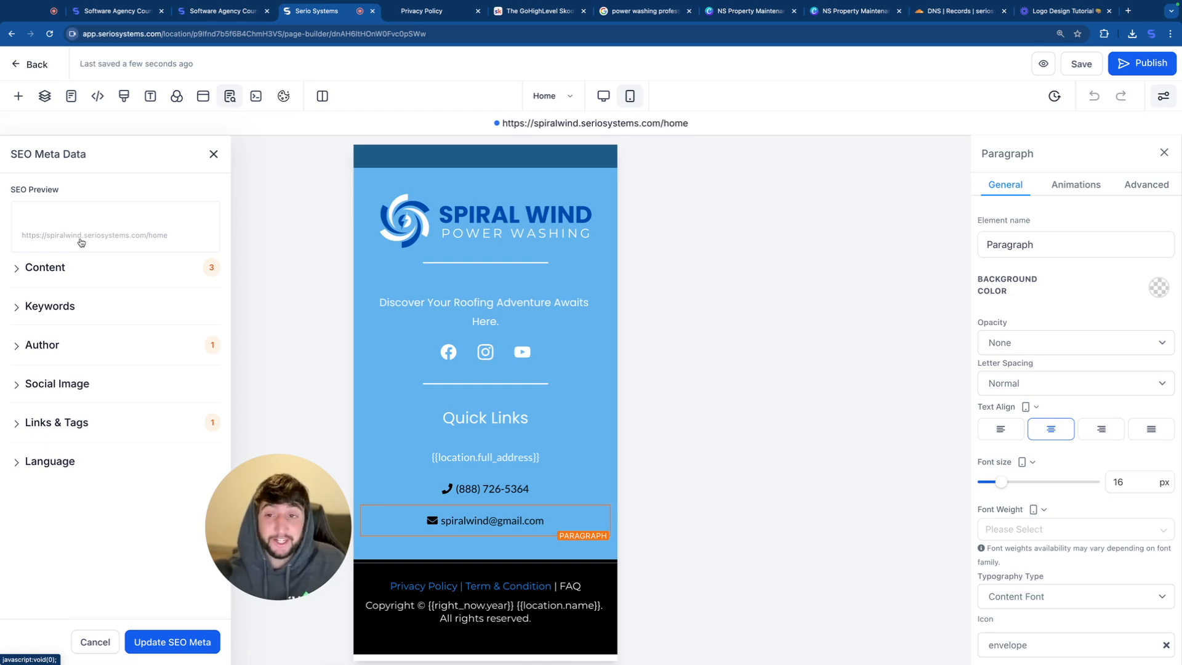
Step: Set the Home page's SEO title to "Spiral Wind Power Washing" and its description to "Best Power Washing in the Midwest"
click(54, 273)
click(65, 322)
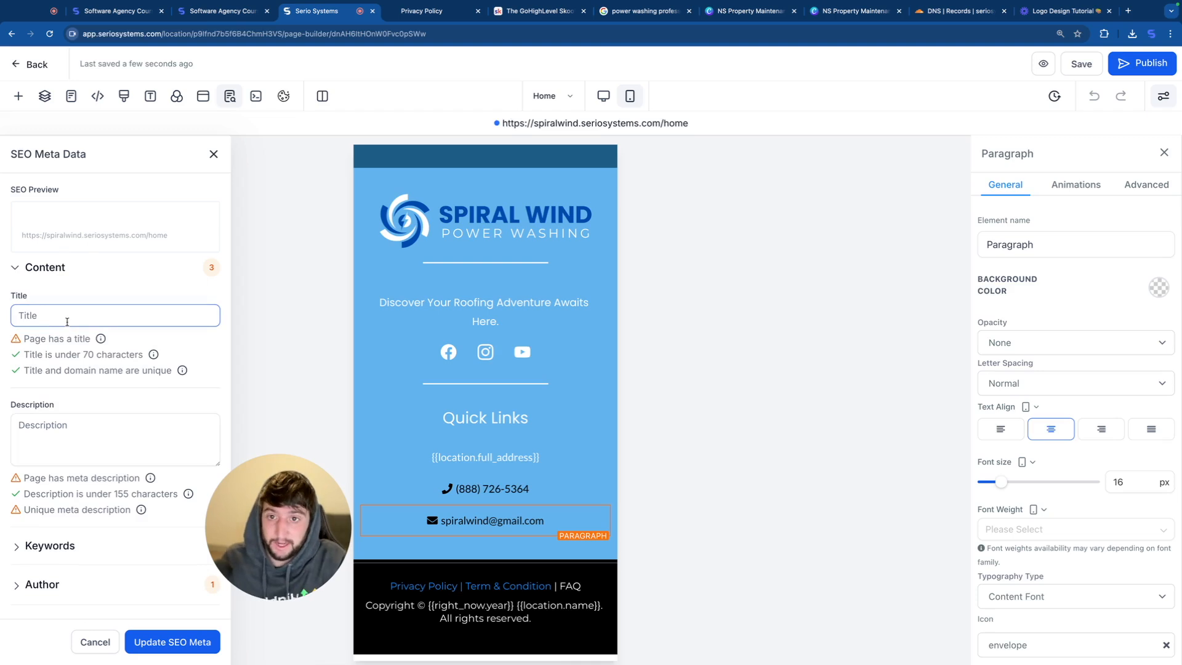
text(Spiral Wind Power Washing)
click(93, 467)
text(Best Power Washing in the Midwest)
Step: Add the Spiral Wind Power Washing logo as the Home page's SEO social image and check the preview
scroll(78, 479, down, 1)
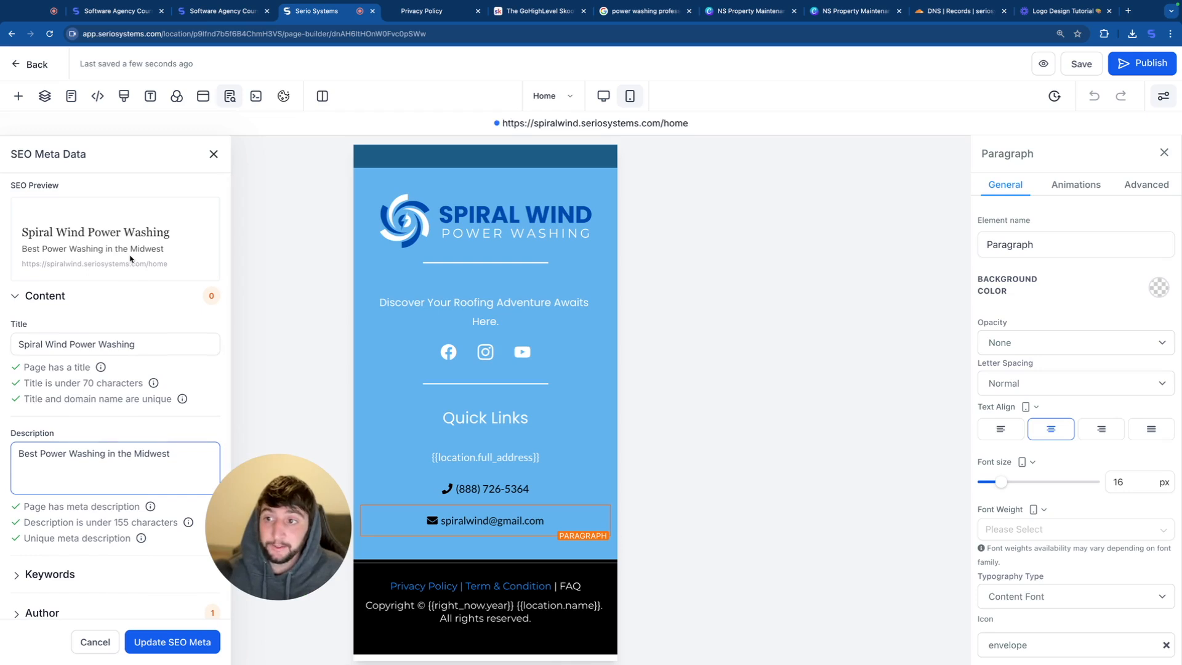
scroll(56, 517, down, 3)
click(61, 525)
scroll(123, 505, down, 1)
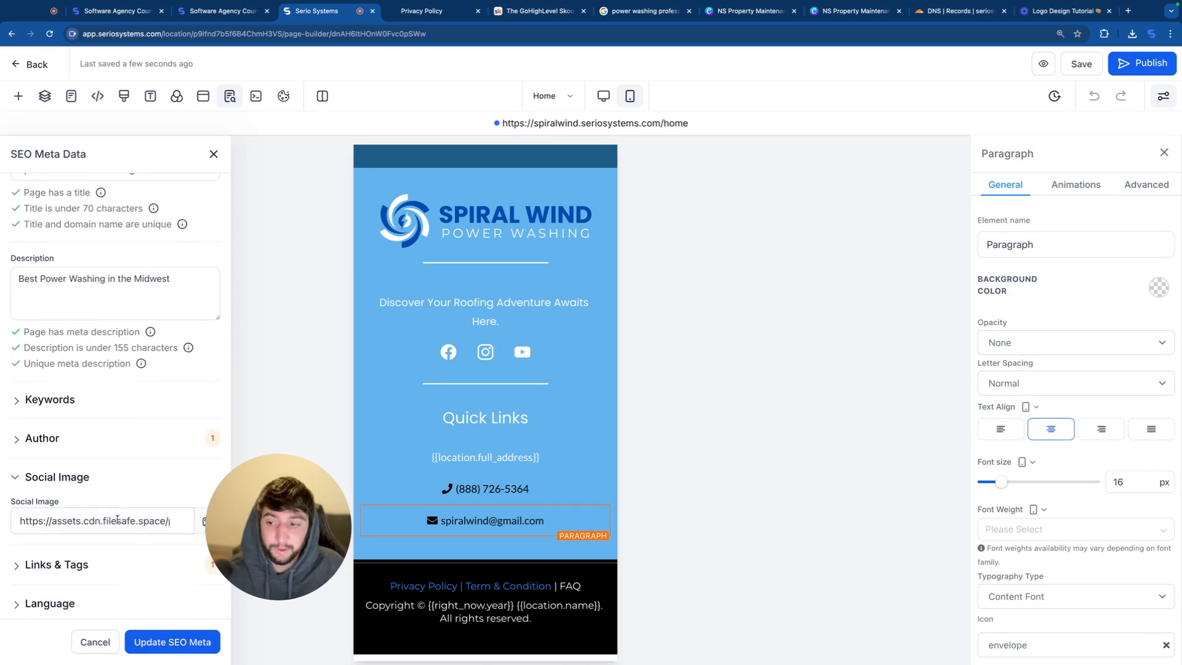
click(112, 518)
scroll(116, 513, up, 4)
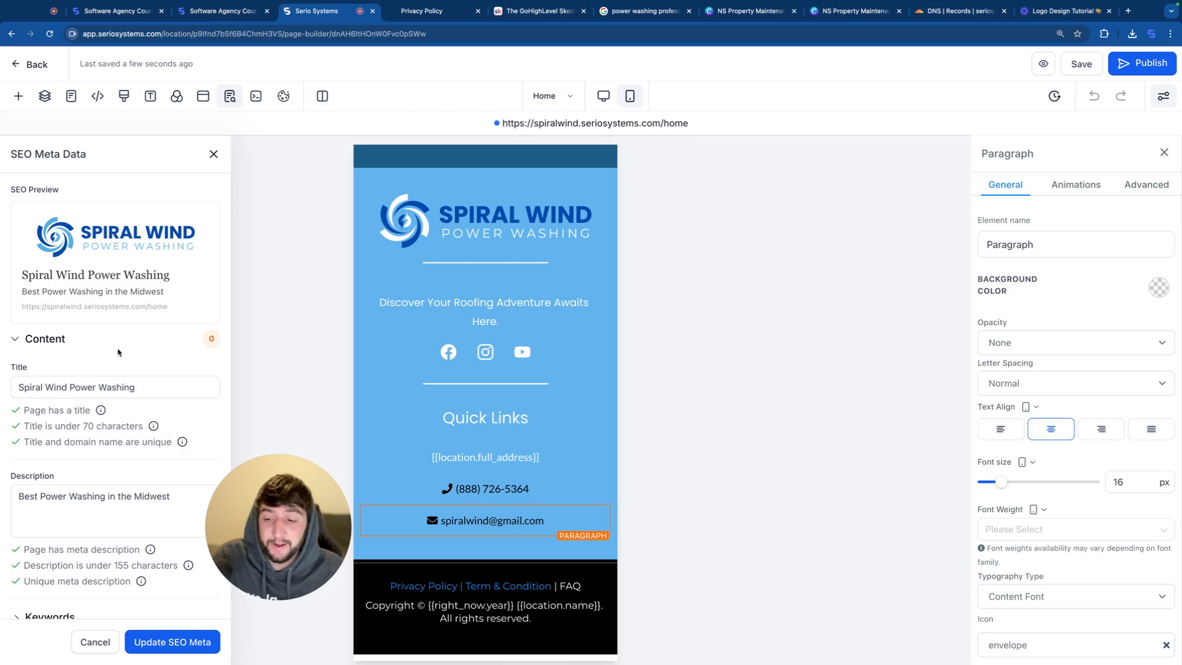
Step: Apply the Home page's updated SEO metadata and return to the Power Washing website's page list
click(126, 645)
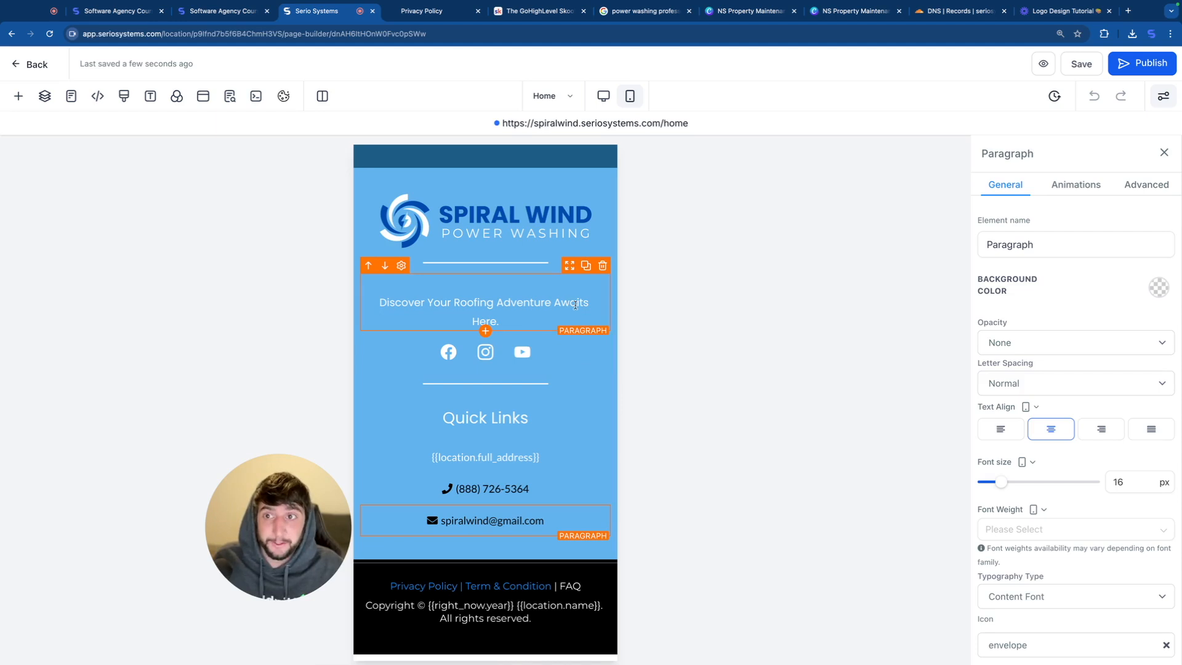
click(35, 65)
Step: Create a new form in the form builder and name it "Main Website Form"
mouse_move(589, 91)
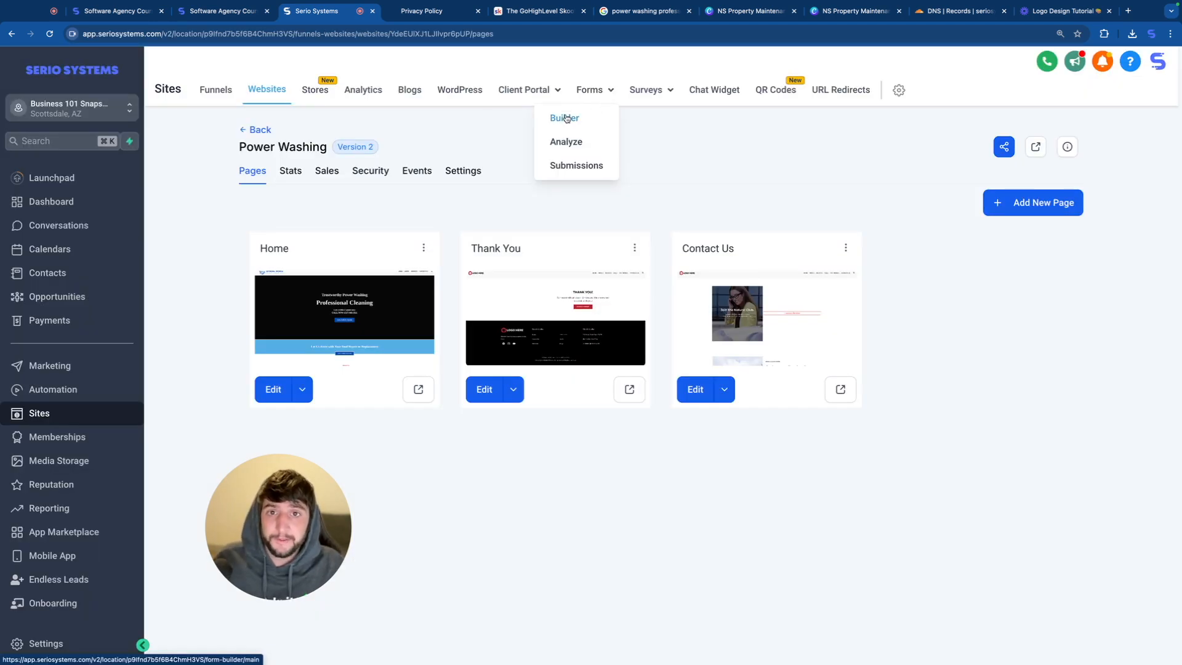
click(566, 118)
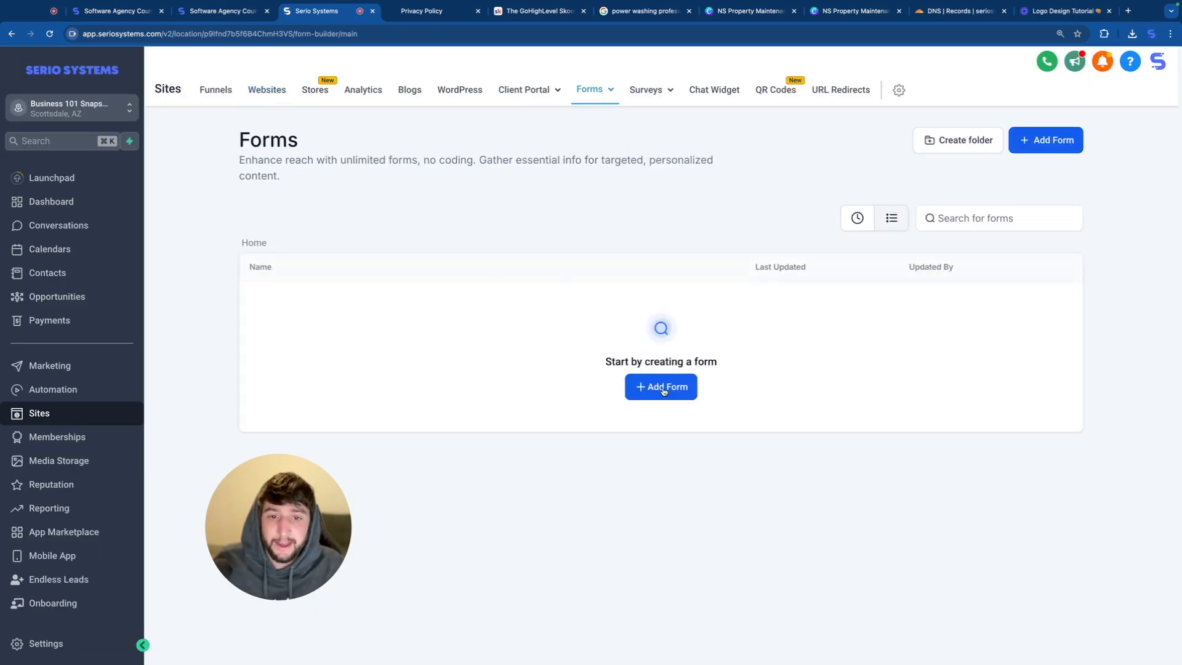
click(664, 390)
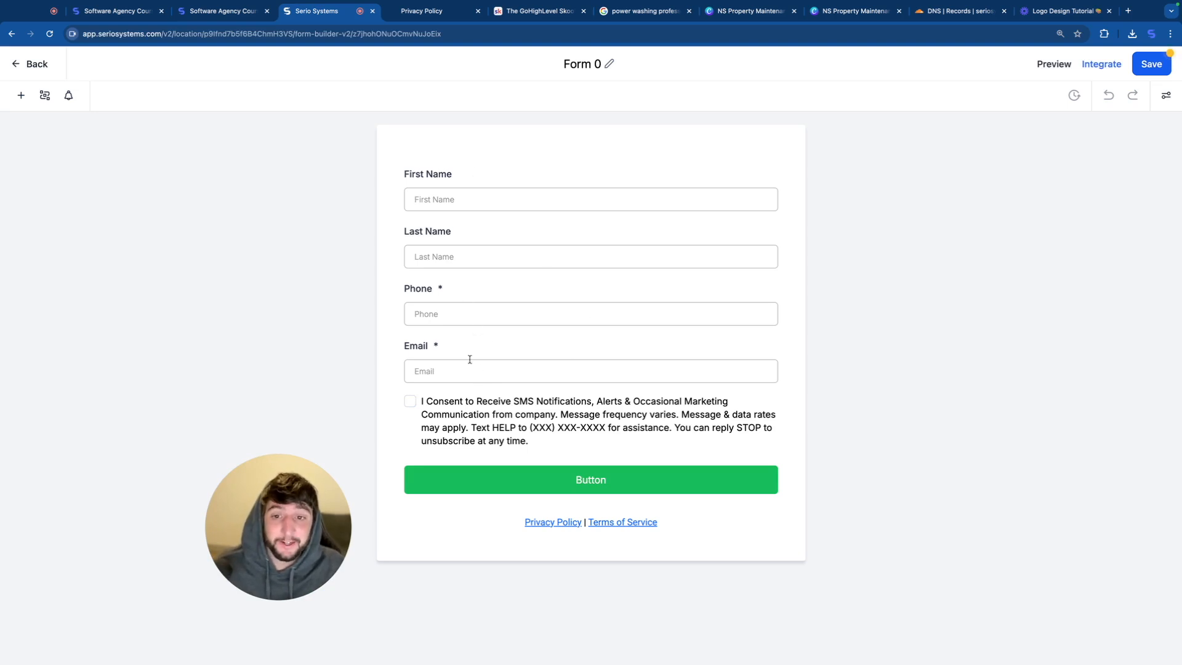
click(608, 66)
drag(608, 67, 554, 53)
text(Main )
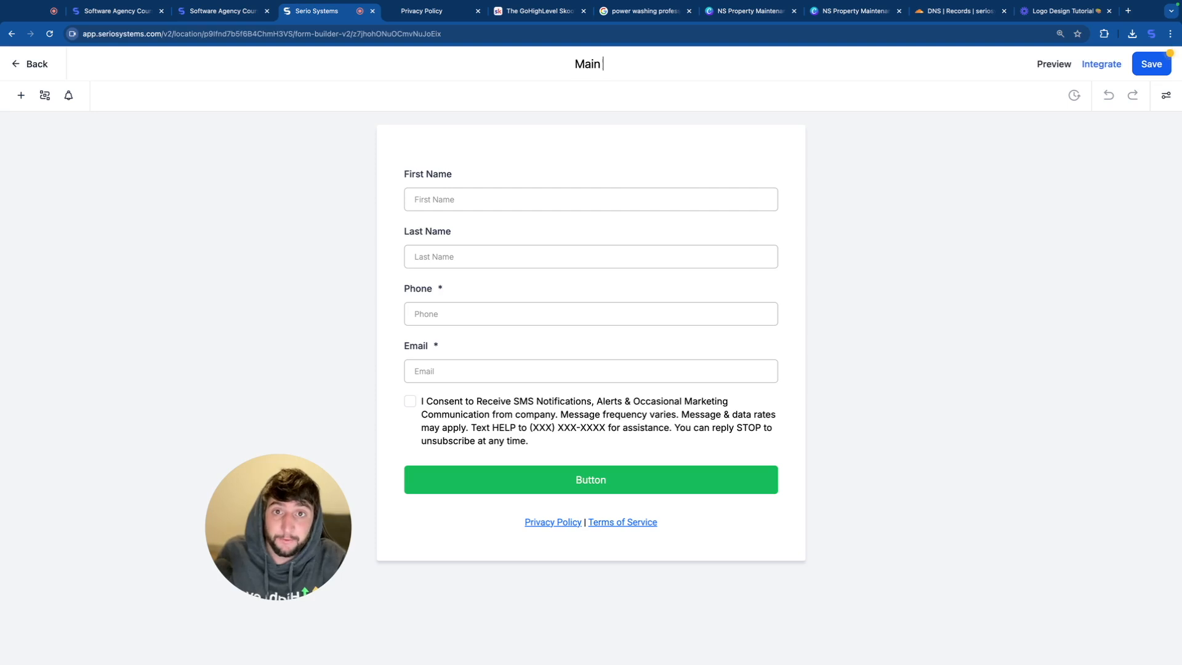
text(Website Form)
key(Return)
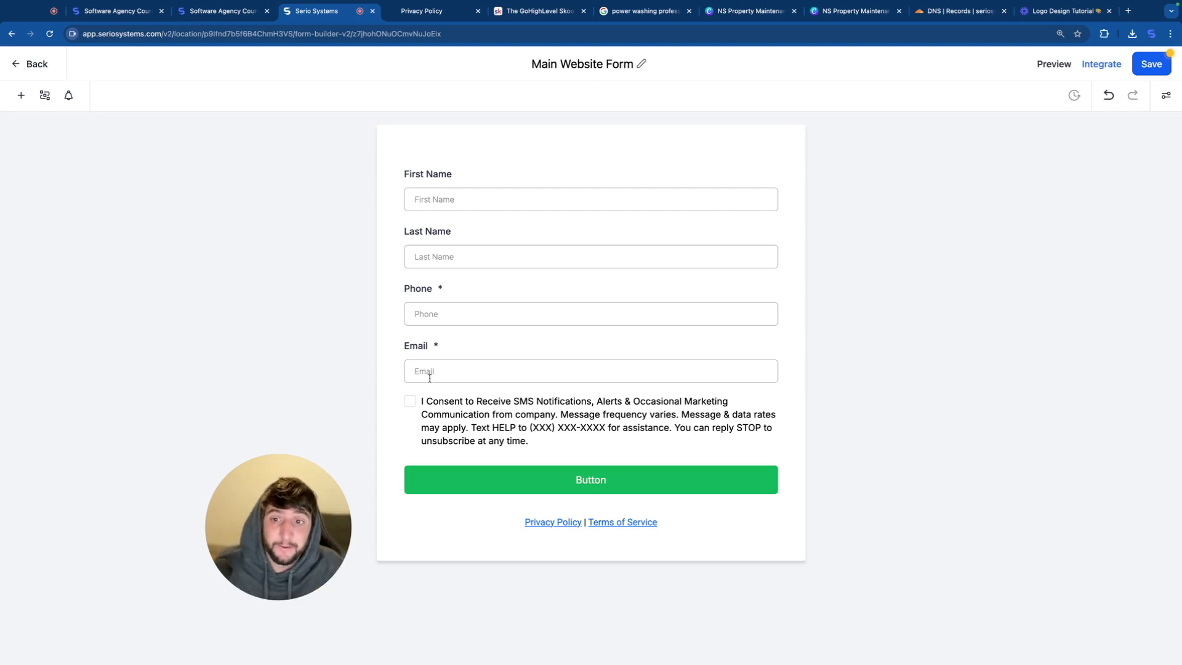
Step: Review the Email field's settings and the quick-add elements available for the form
click(449, 368)
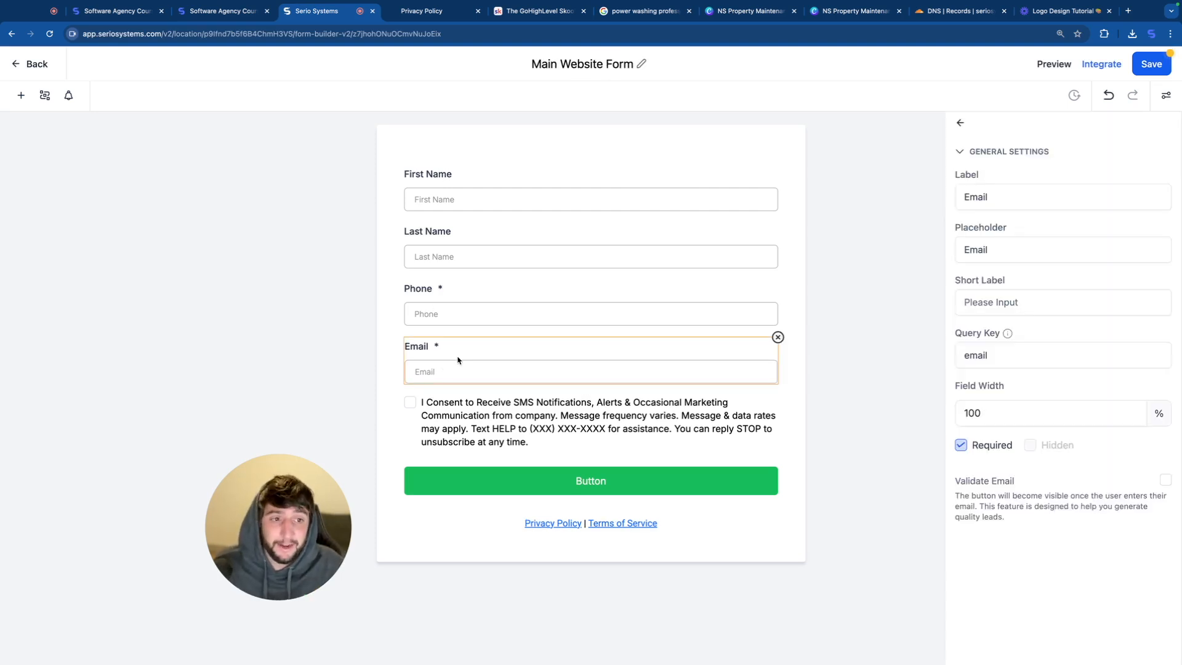
click(21, 97)
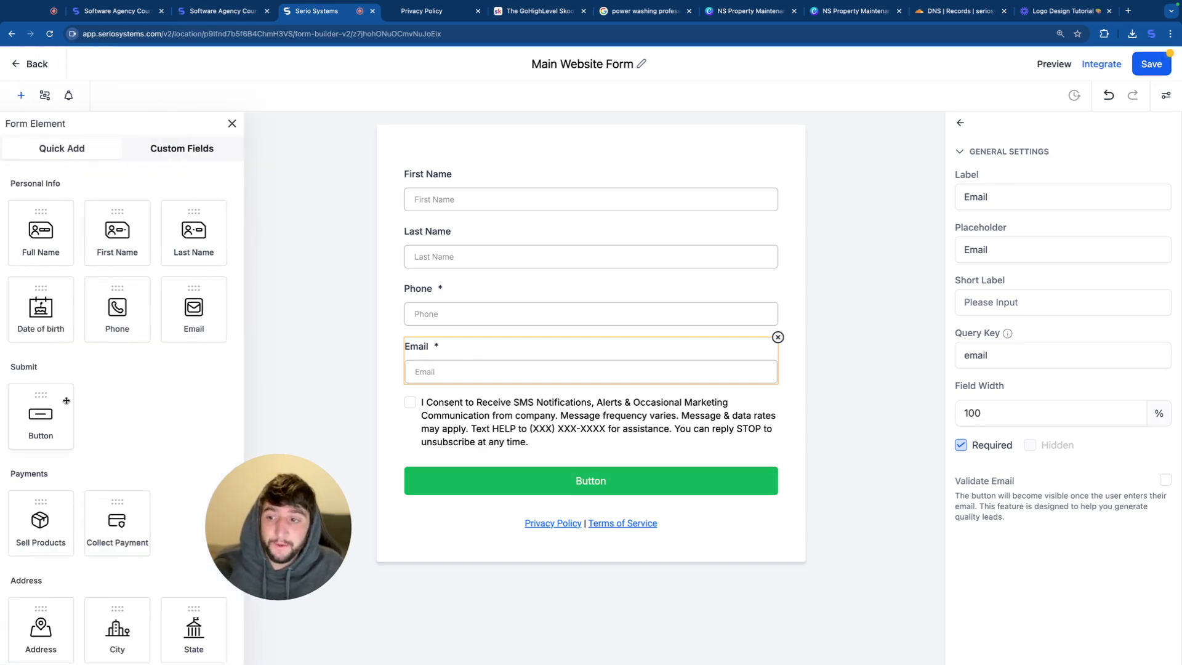
scroll(64, 430, down, 4)
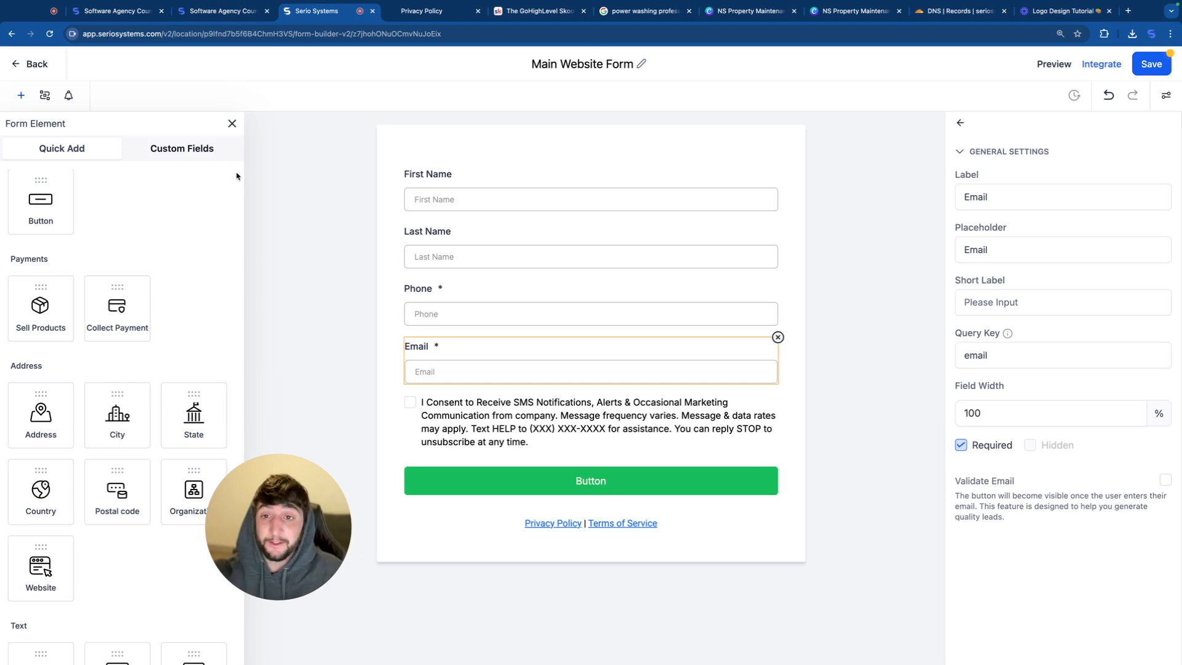
click(232, 124)
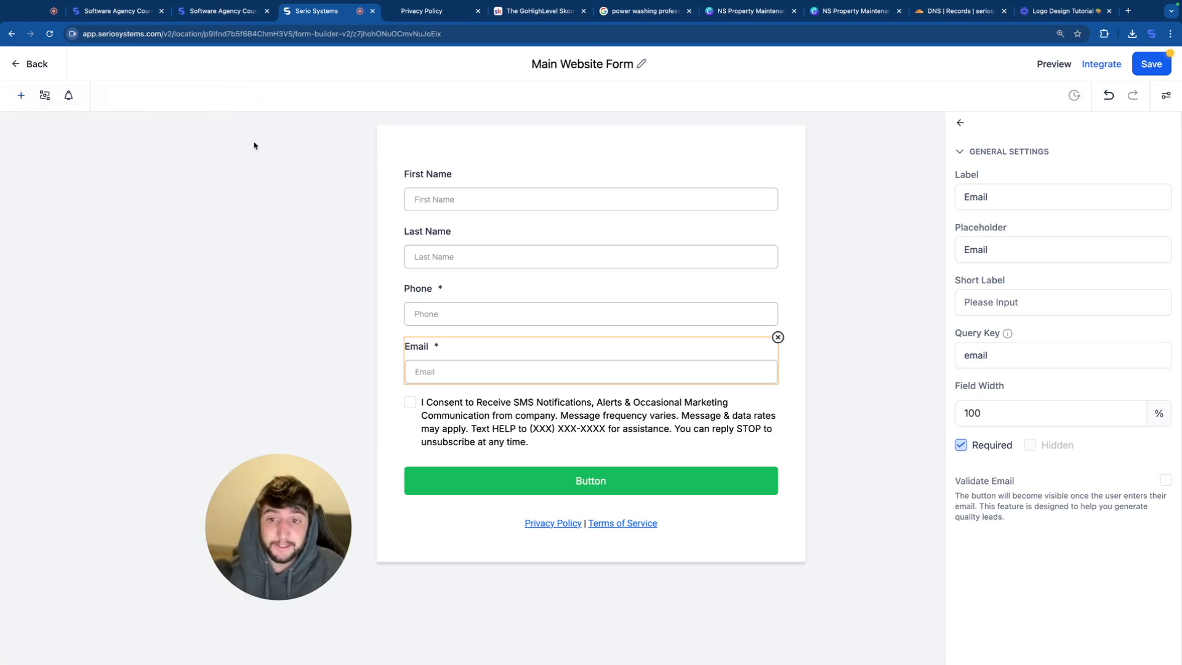
click(508, 416)
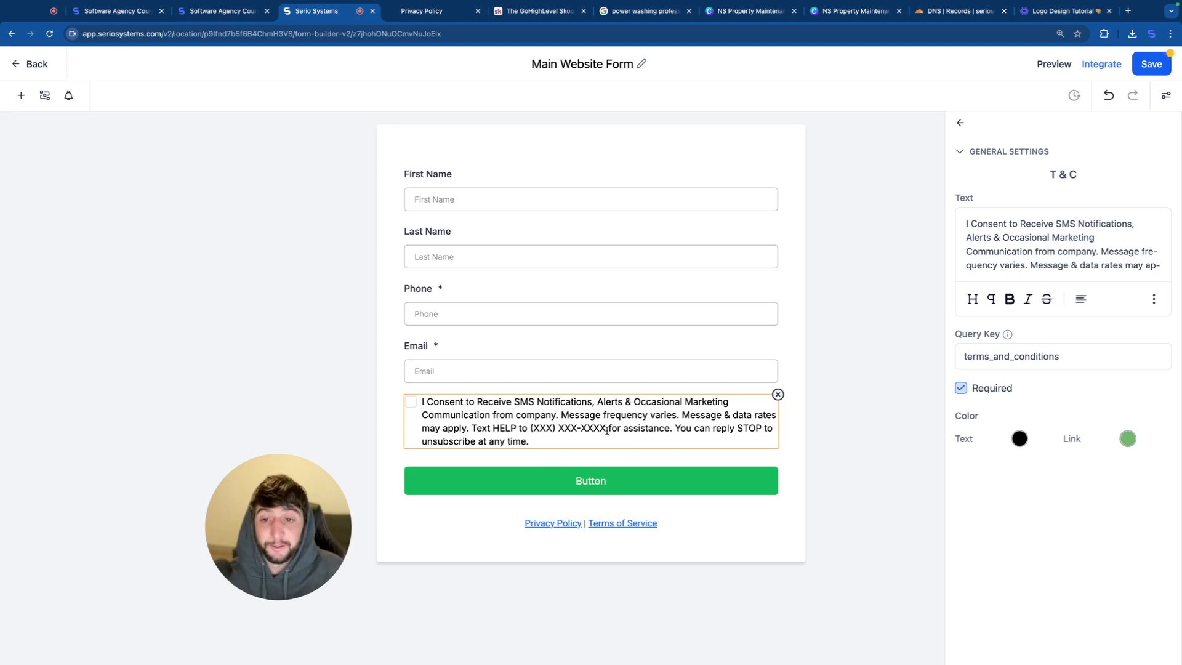
click(520, 524)
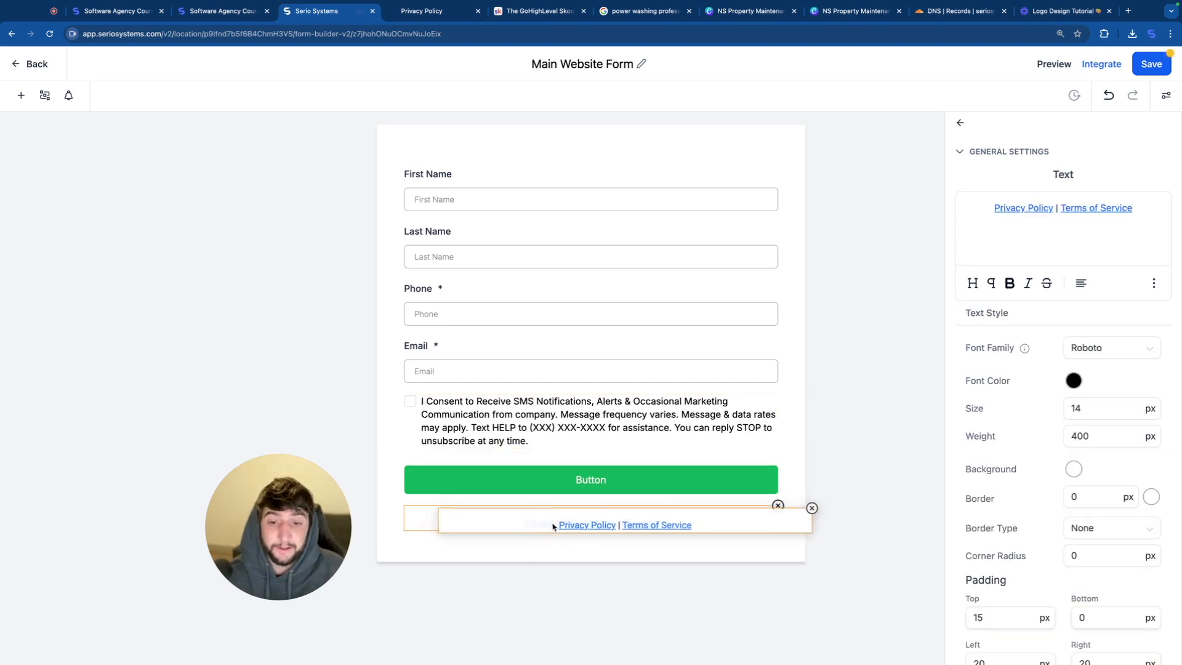
click(1154, 286)
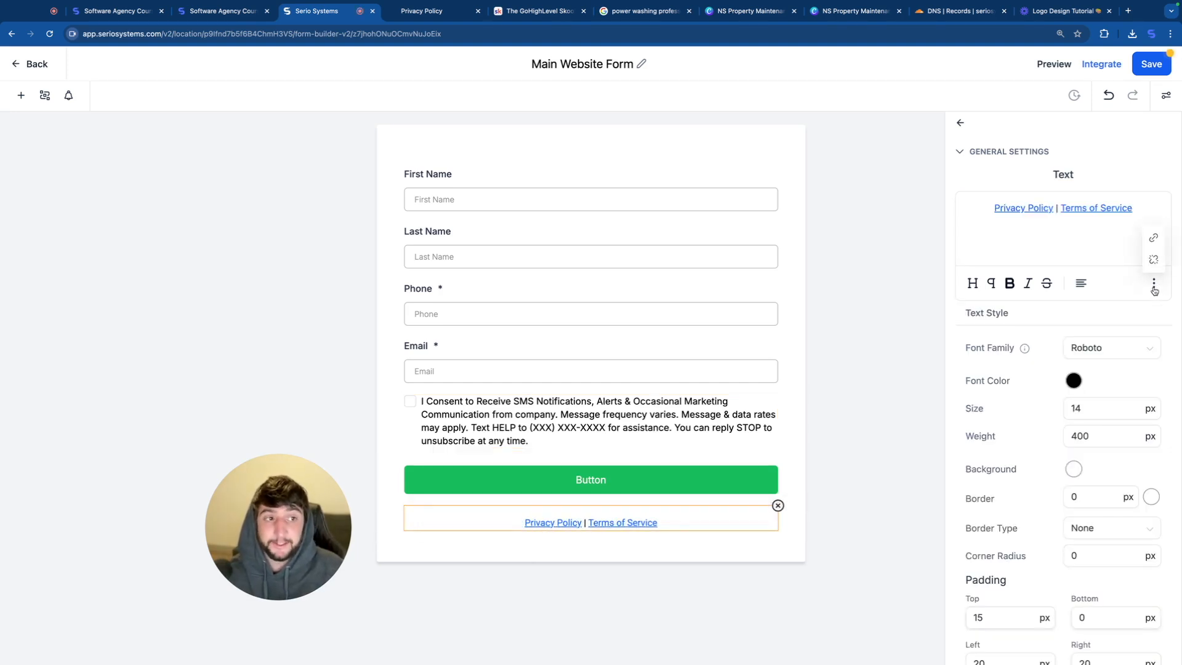
click(1153, 237)
click(475, 359)
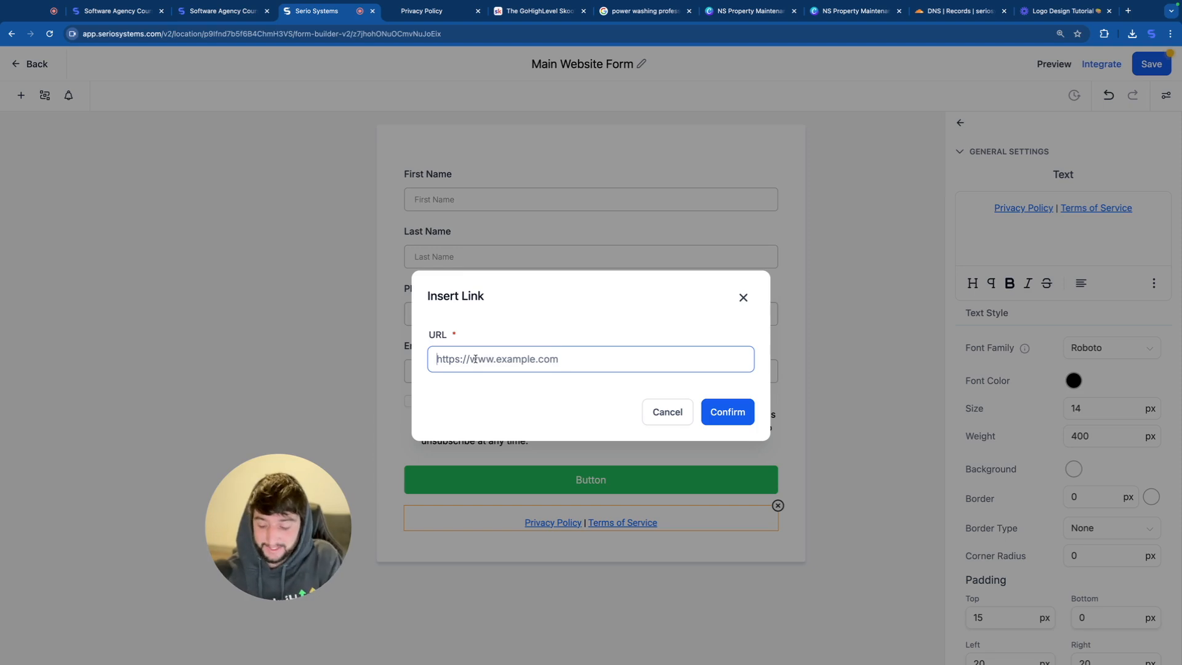
text(https://privacypolicy.seriosystems.com/privacy-policy)
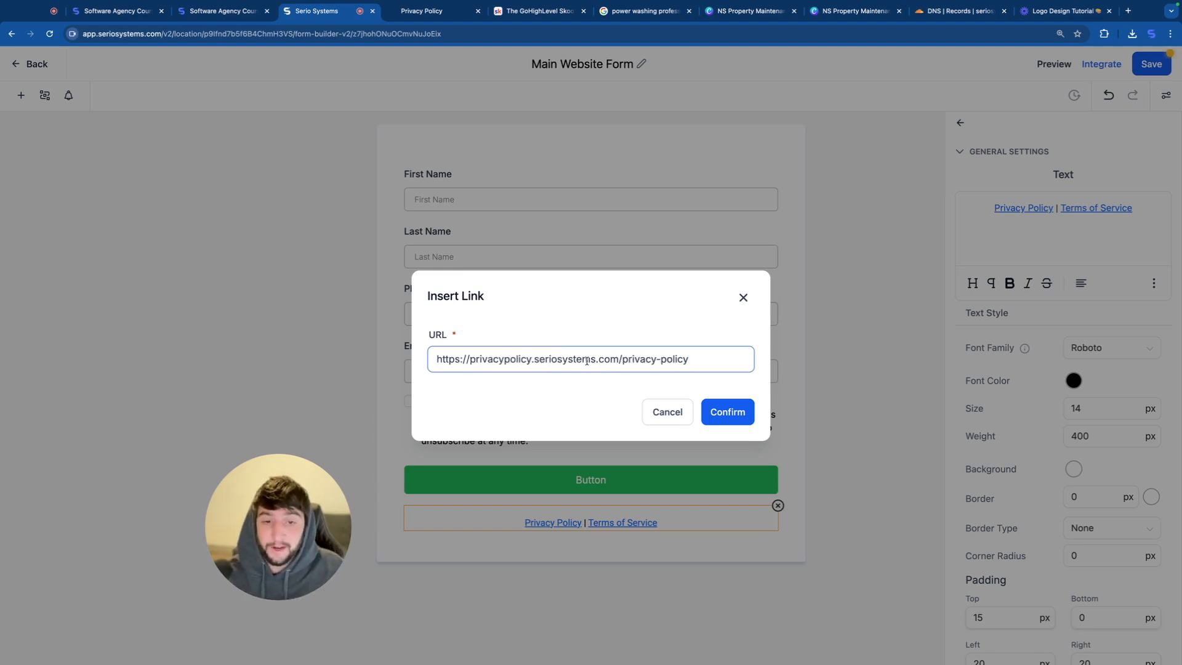
click(715, 410)
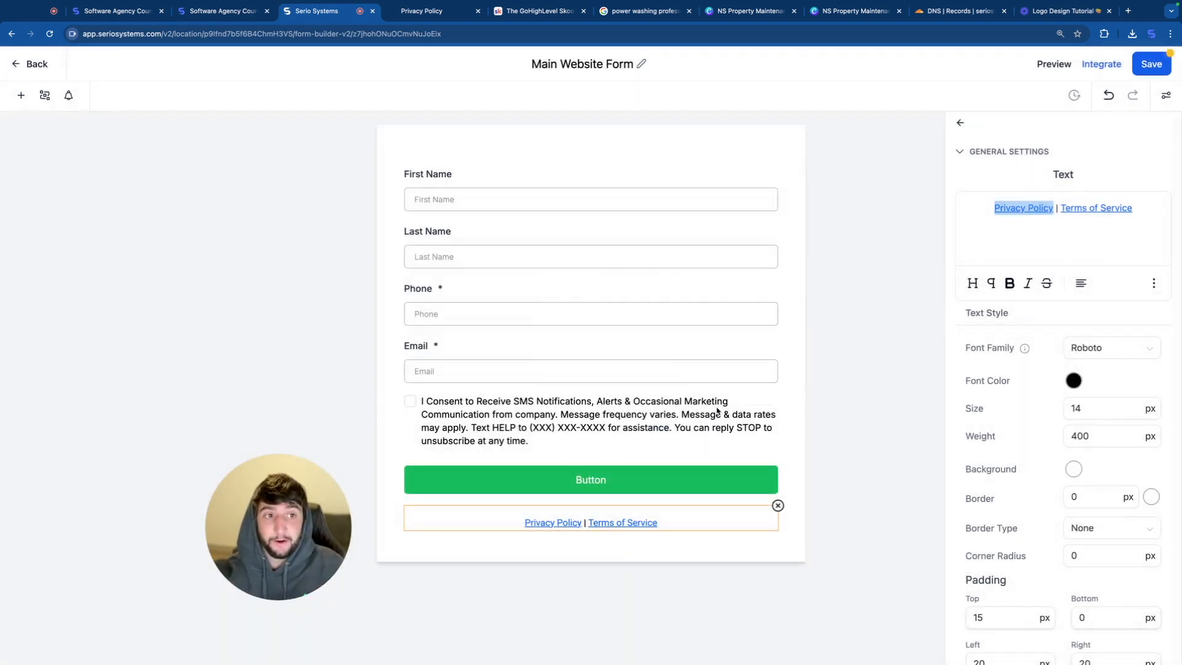
click(319, 160)
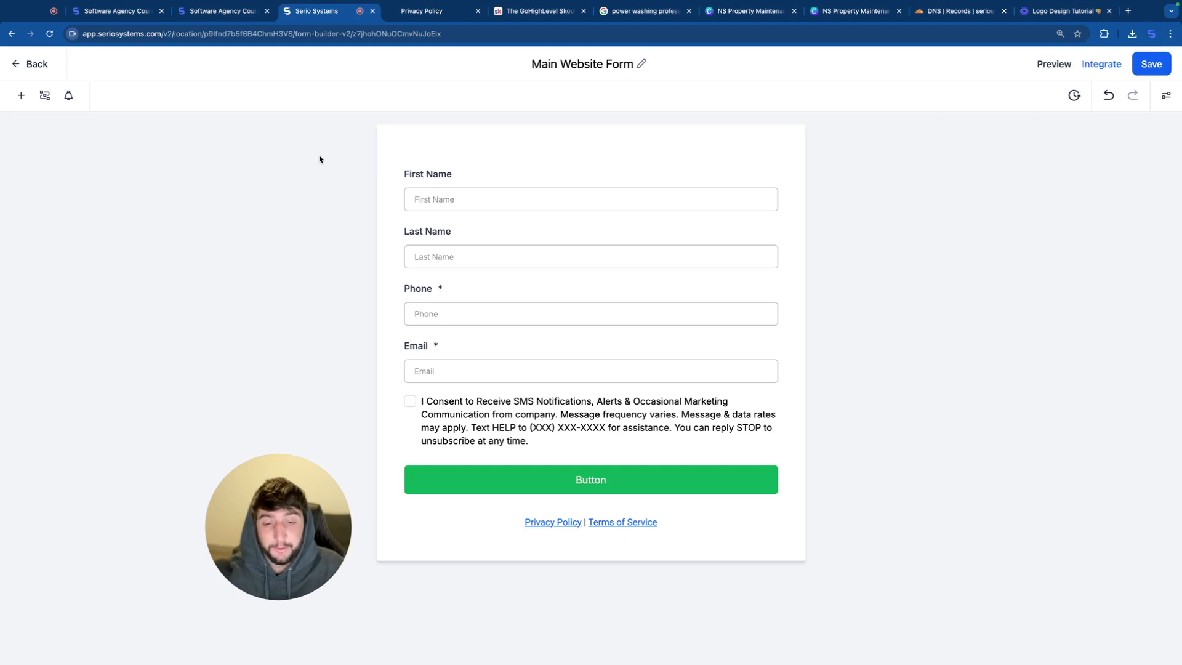
Step: Leave the form builder and open the Power Washing website's Home page in the page editor
click(34, 66)
click(234, 94)
click(268, 91)
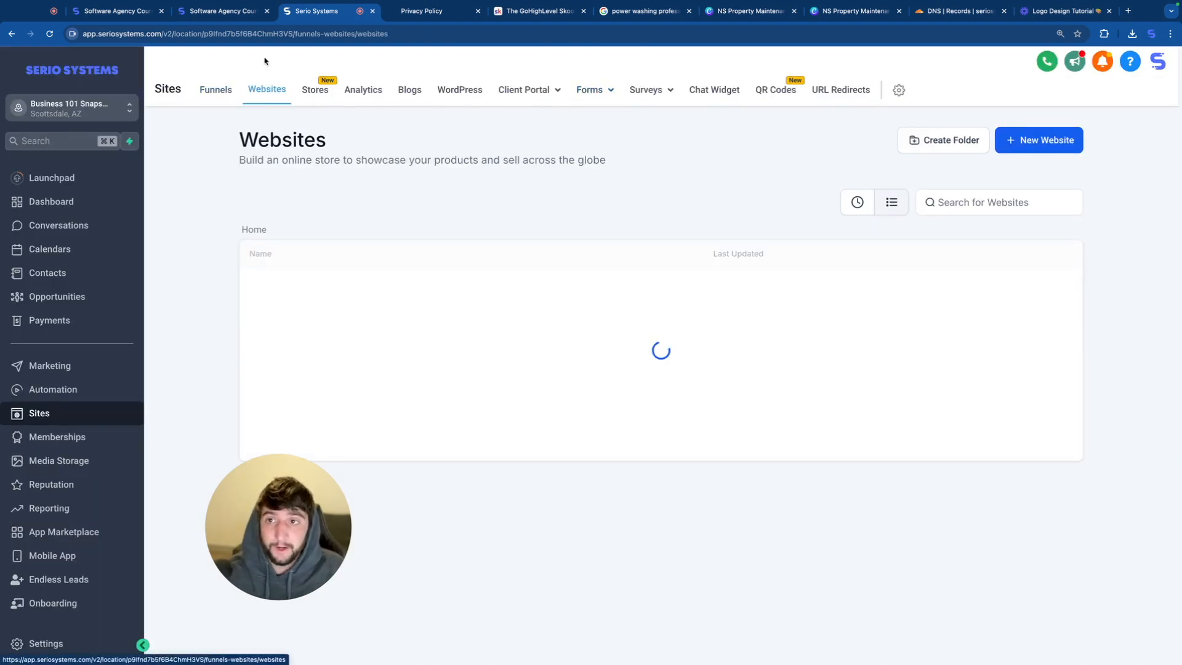
click(294, 289)
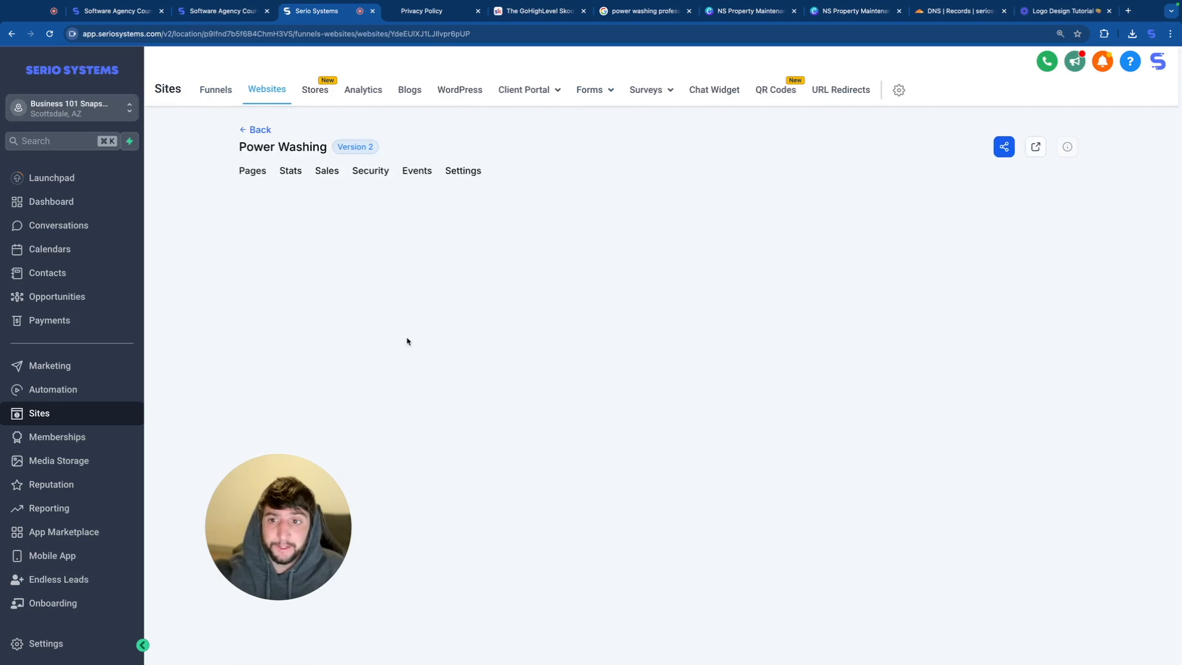
click(276, 389)
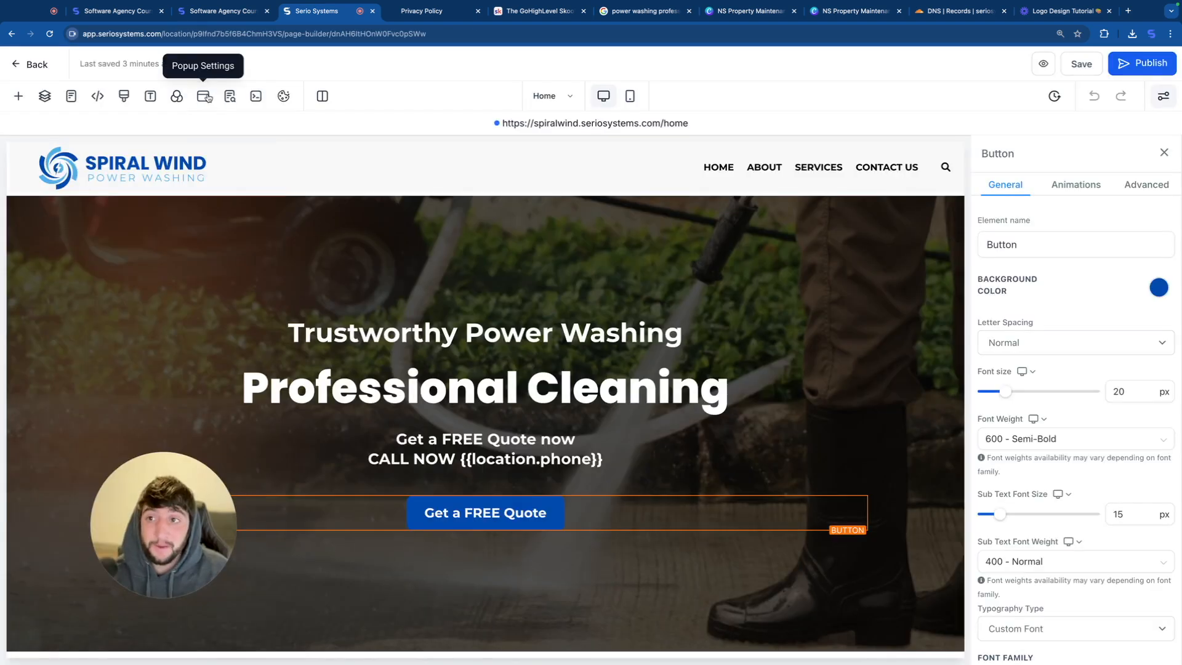
Step: Add a one-column row to the Home page's popup and place a headline and a sub-headline in it
click(204, 99)
click(488, 303)
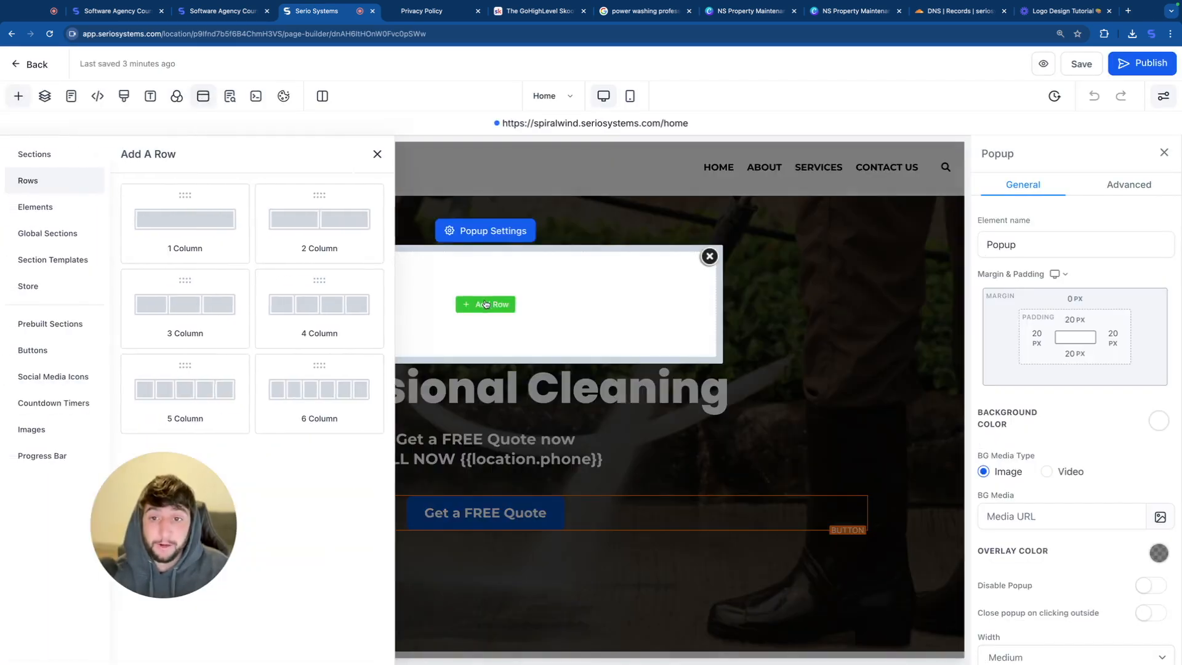
click(488, 321)
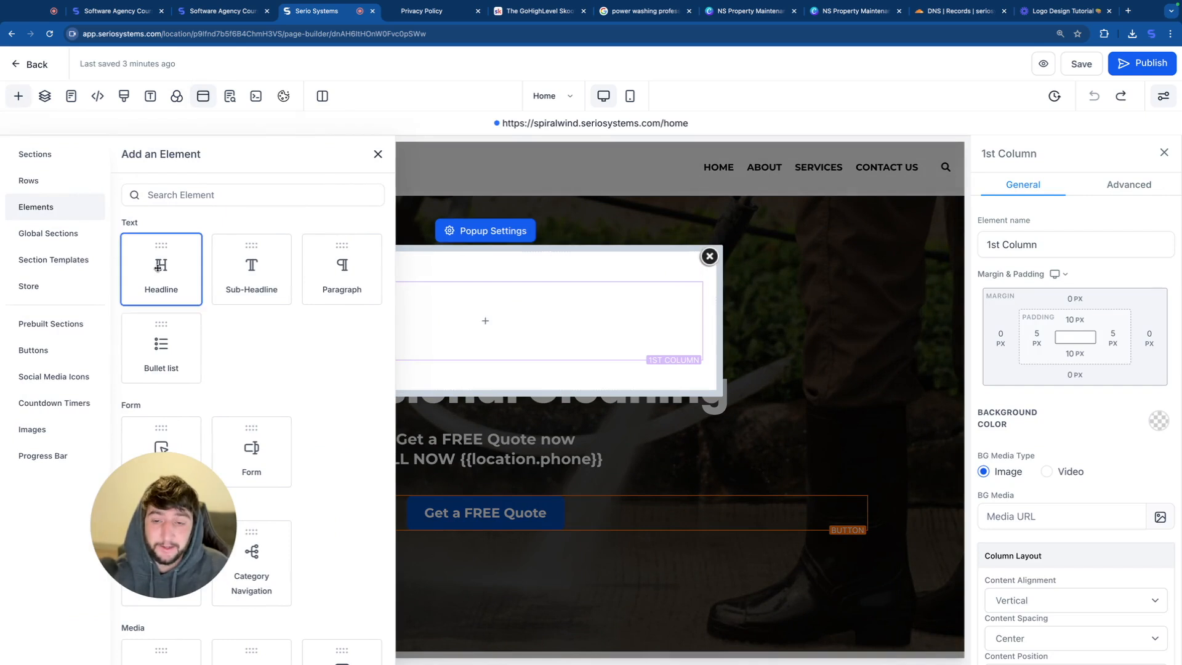
drag(161, 266, 483, 312)
drag(258, 281, 482, 329)
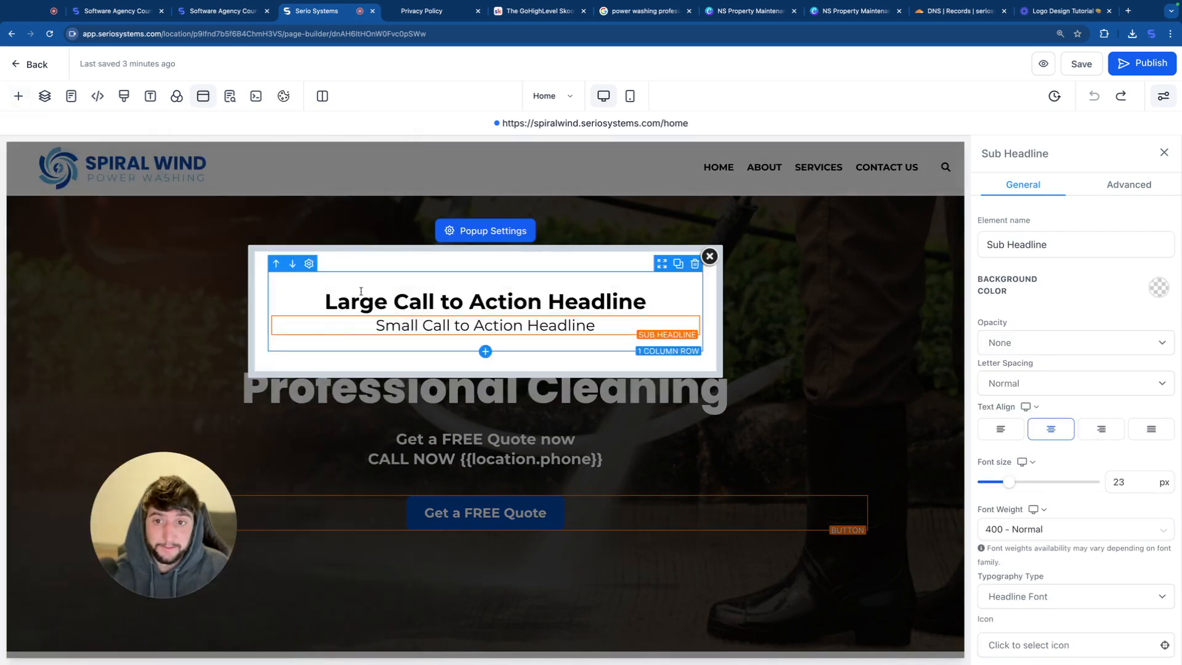
Step: Insert a form element below the popup's sub-headline and assign the "Main Website Form" to it
scroll(269, 382, down, 1)
scroll(270, 382, down, 1)
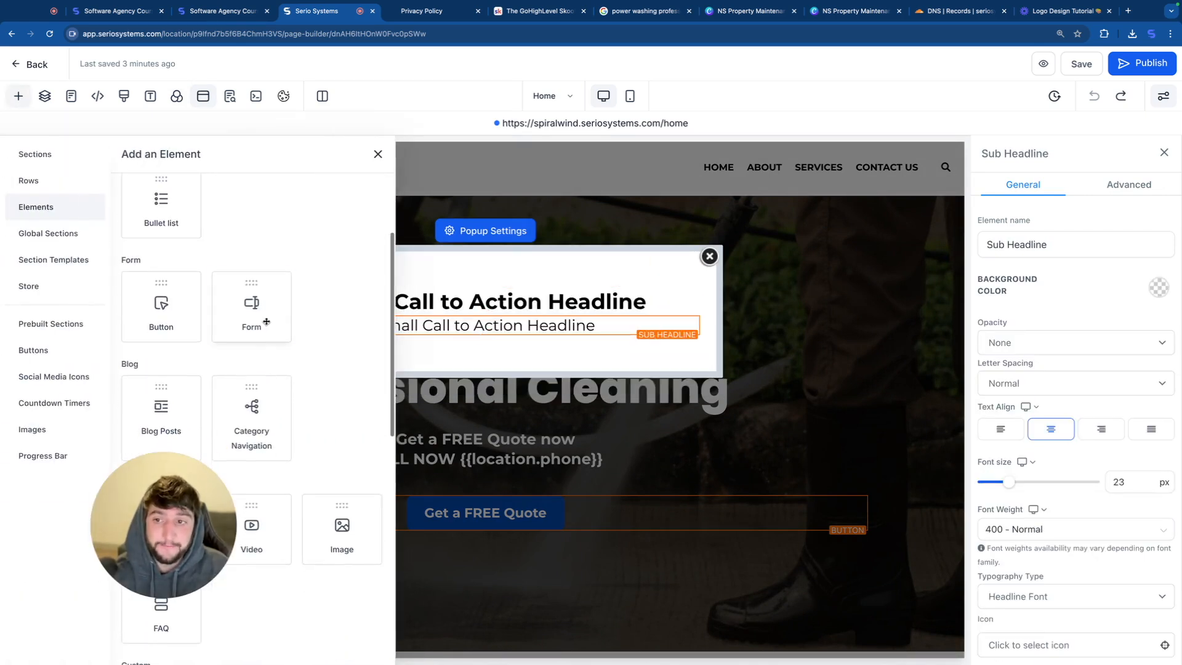
drag(259, 322, 419, 335)
click(554, 305)
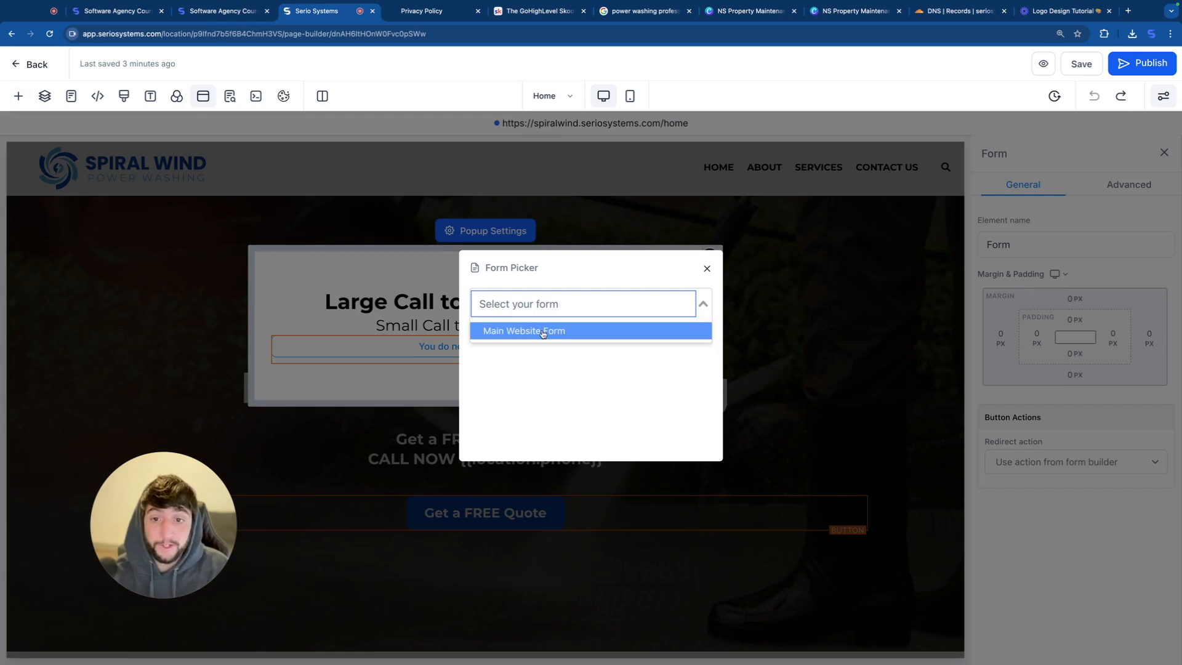
click(557, 333)
scroll(538, 396, down, 1)
scroll(615, 320, up, 1)
Step: Change the popup's headline to "Get a Free Quote Today!" and its sub-headline to "Lets get connected!"
click(665, 299)
drag(665, 299, 336, 260)
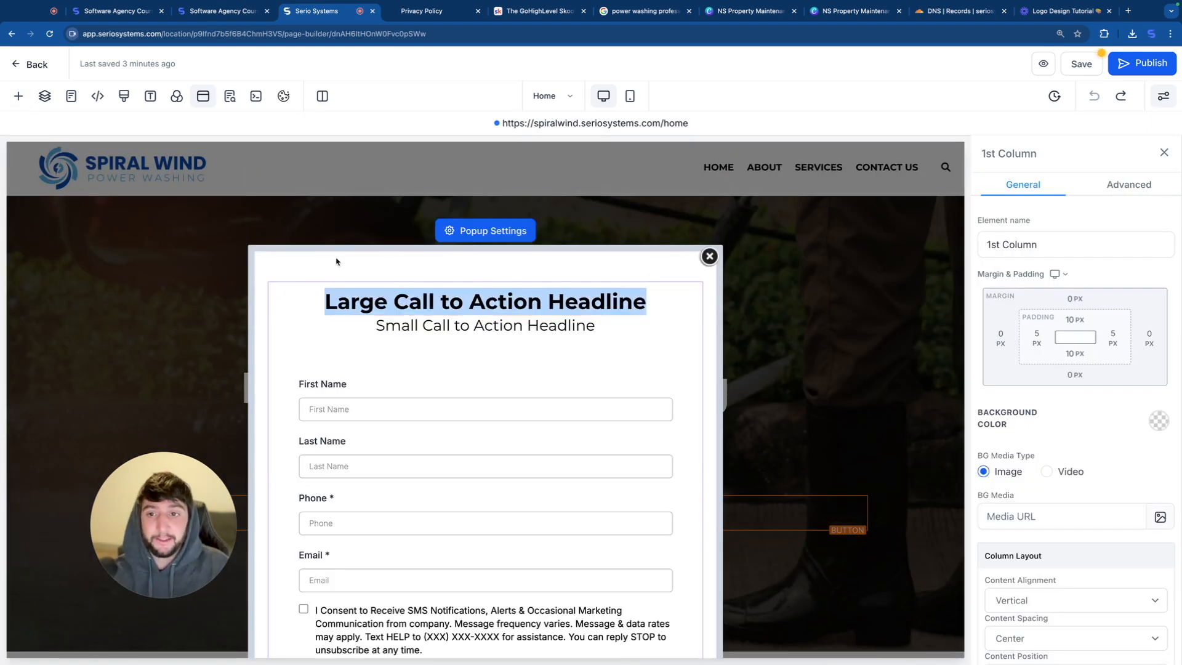
click(501, 341)
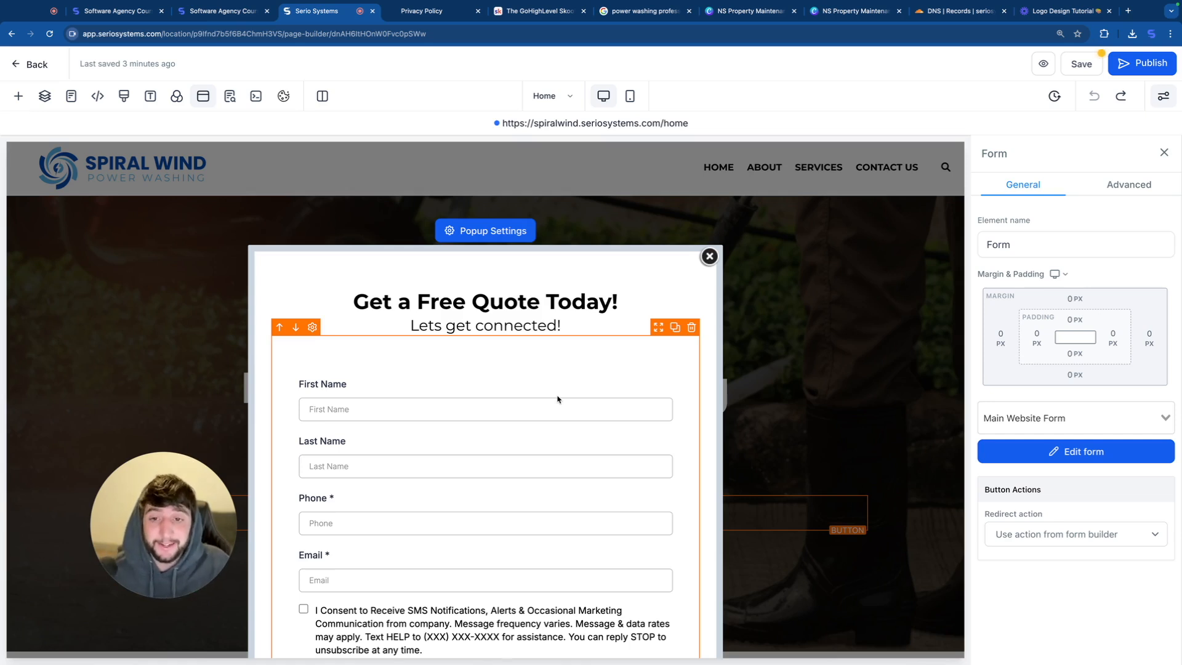
Step: Check the popup form, save the Home page and publish it
scroll(557, 399, down, 1)
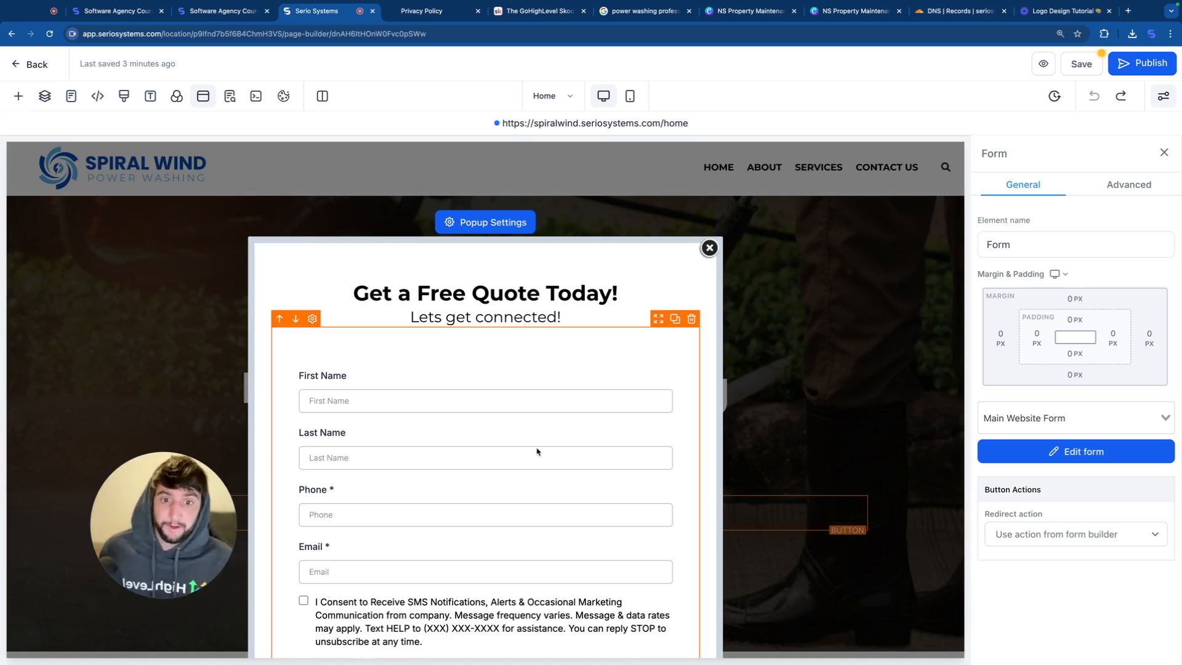
click(1085, 64)
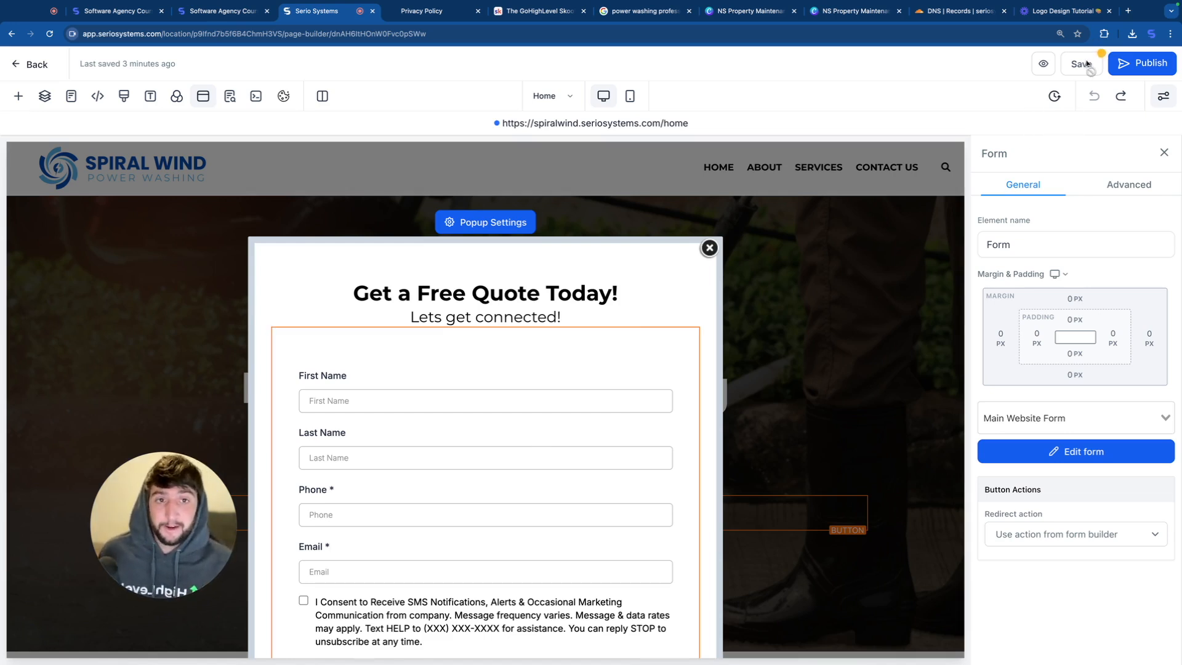
click(1137, 65)
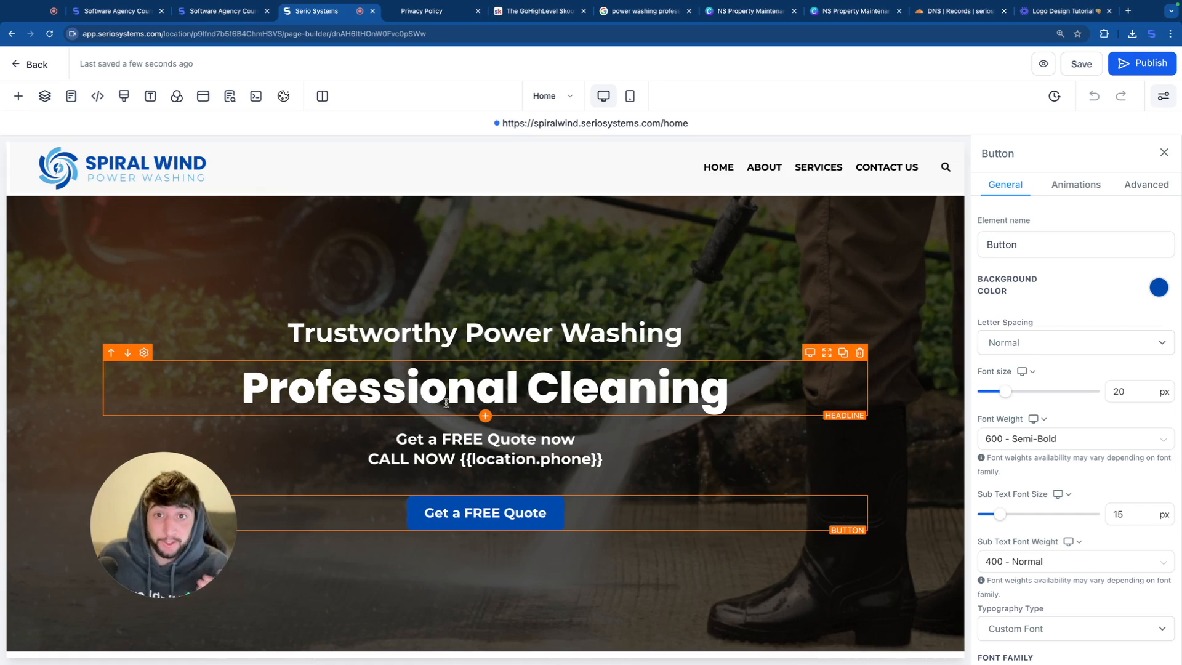
Step: Create a chat widget of the SMS / Email chat type and name it "SMS Chat Widget"
click(20, 67)
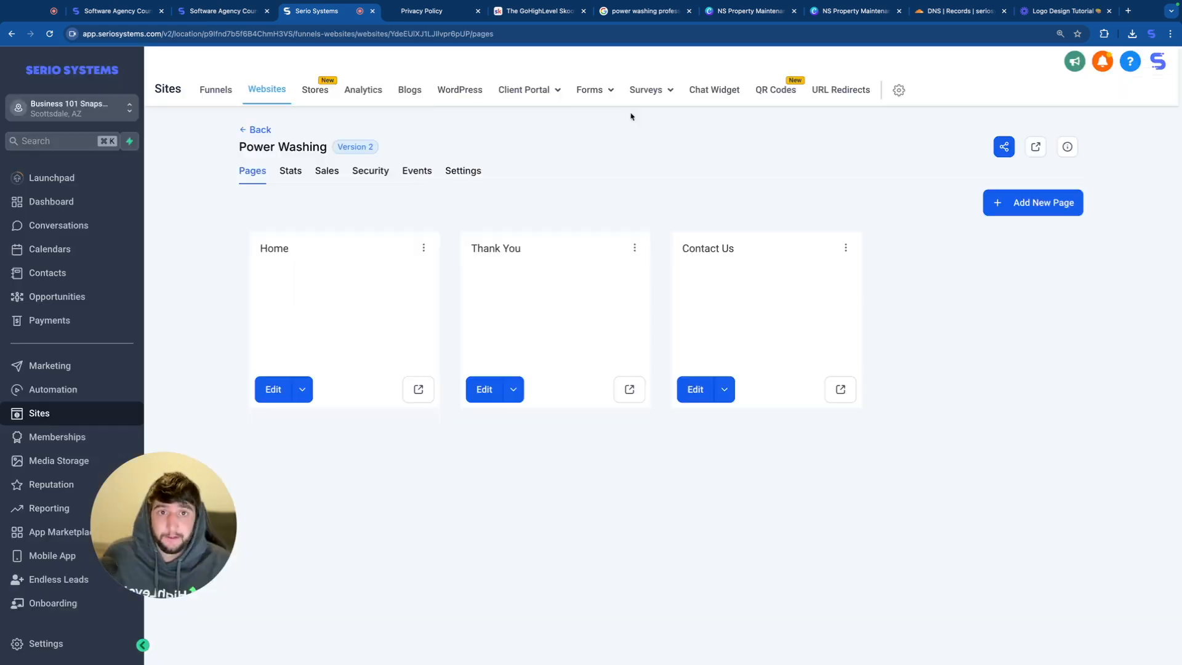
click(714, 90)
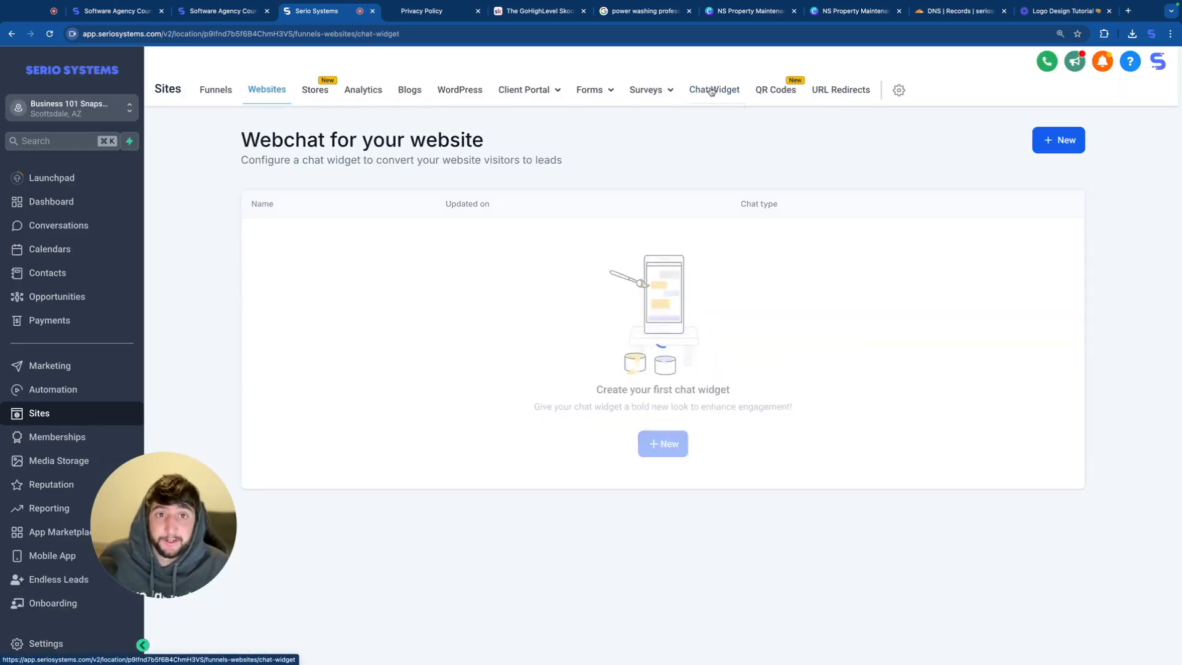
click(663, 444)
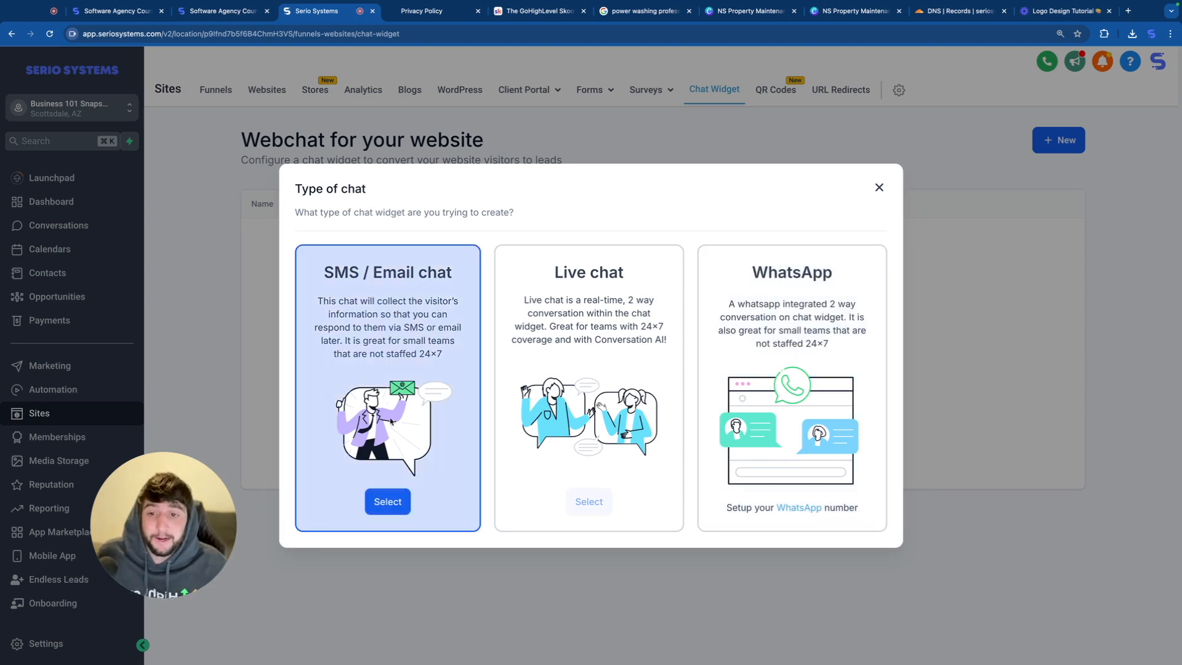
click(388, 501)
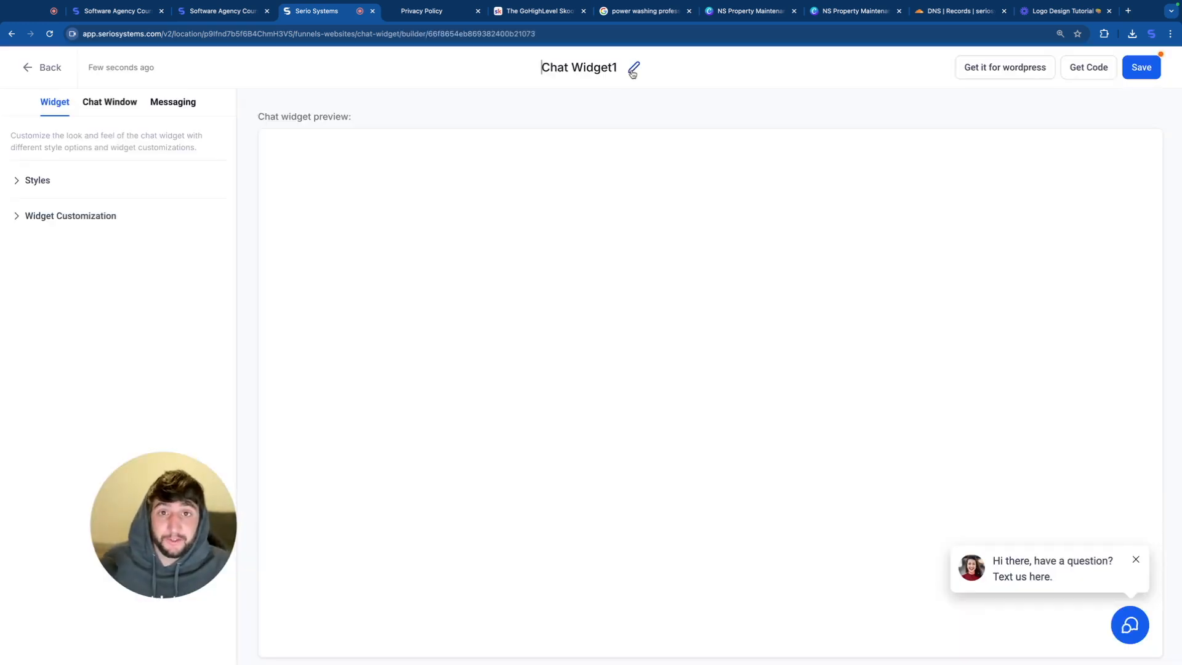
key(ctrl+a)
text(SMS Chat Widget)
key(Return)
Step: Check the chat window's title, intro message, Email Field option and agency branding fields
click(111, 107)
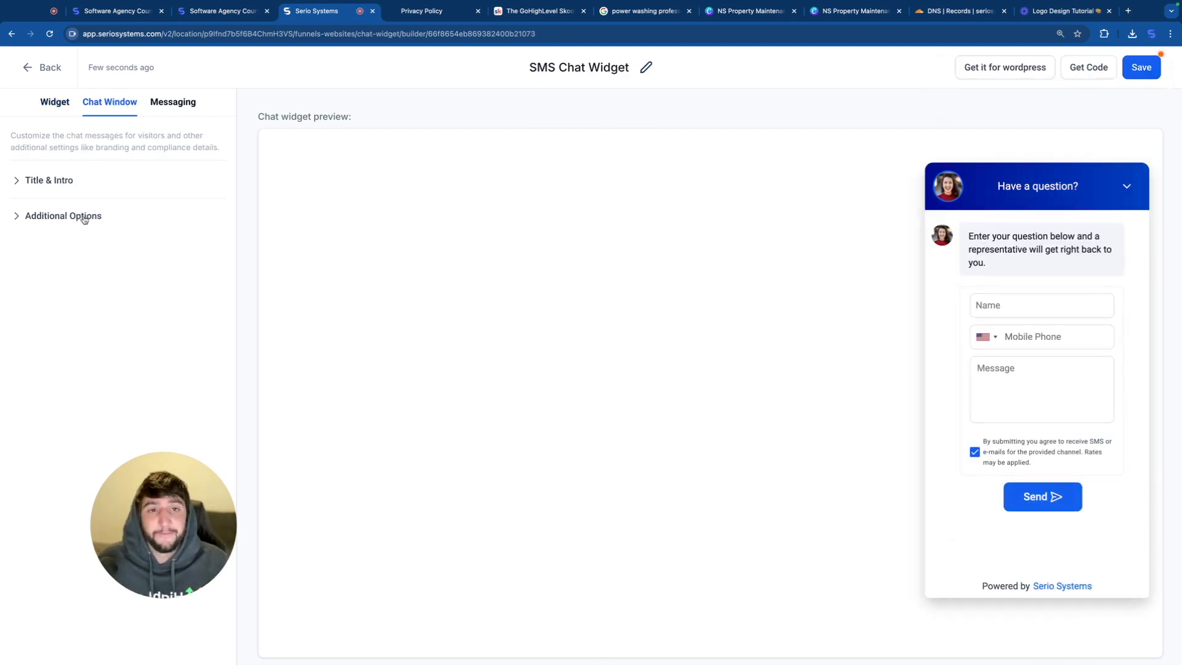
click(62, 179)
click(19, 421)
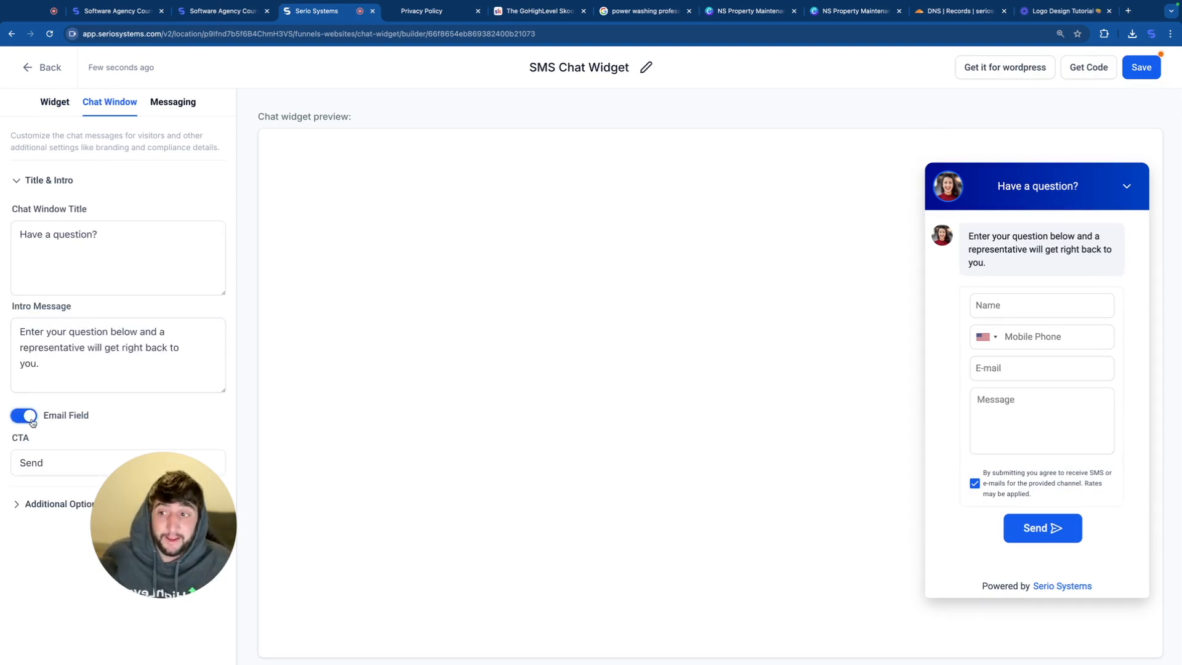
click(25, 416)
click(73, 504)
scroll(126, 507, down, 1)
scroll(126, 507, down, 2)
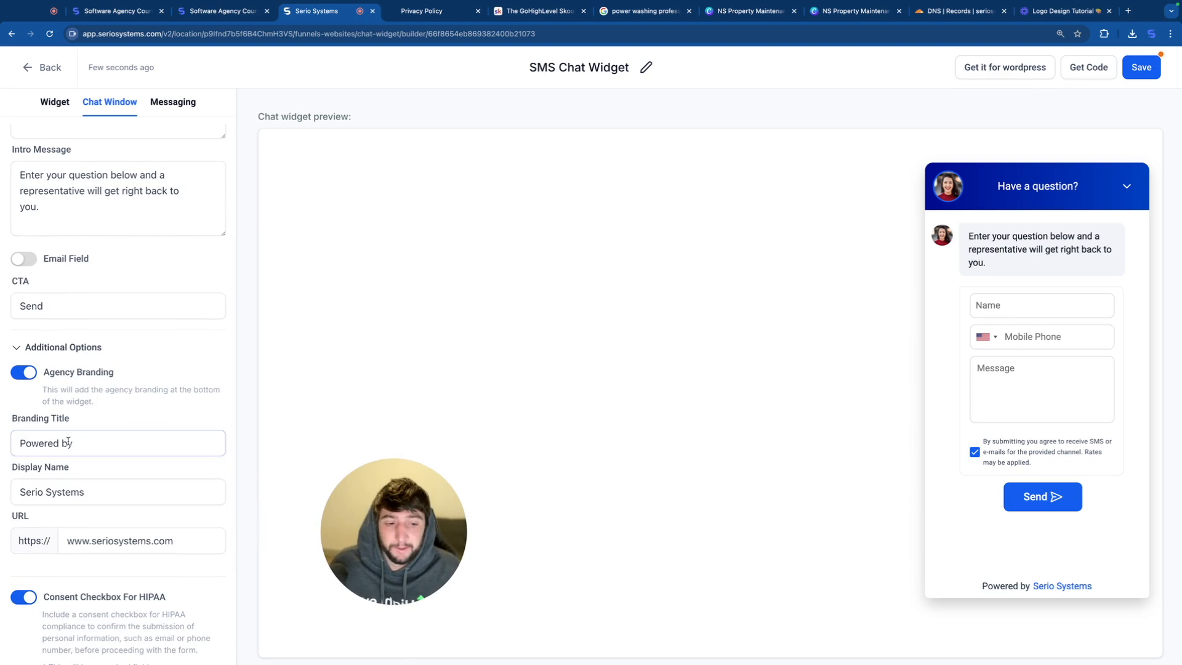
click(124, 500)
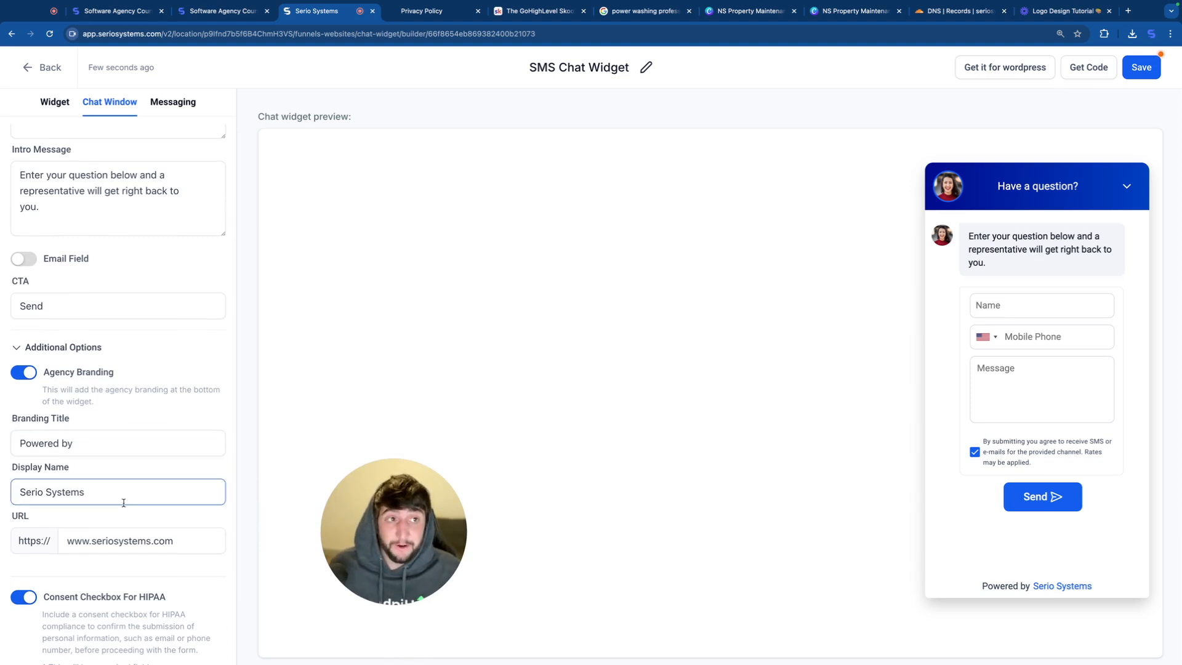
click(93, 110)
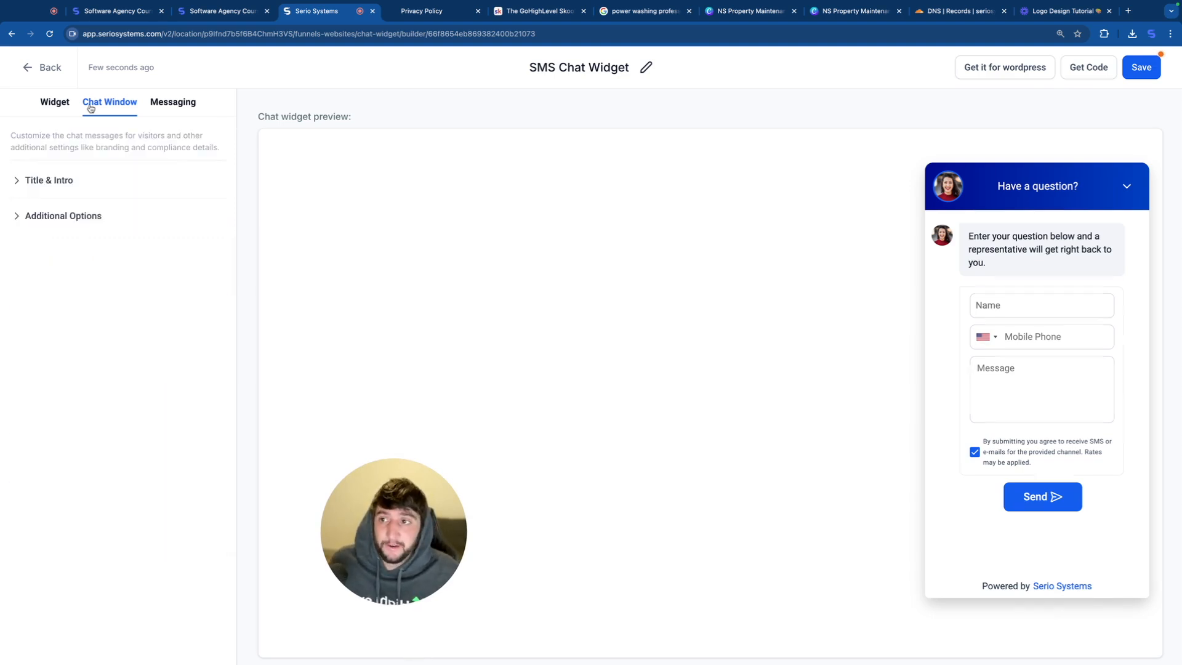
Step: Try the green, orange, purple and custom themes on the chat widget and return to the blue theme
click(55, 113)
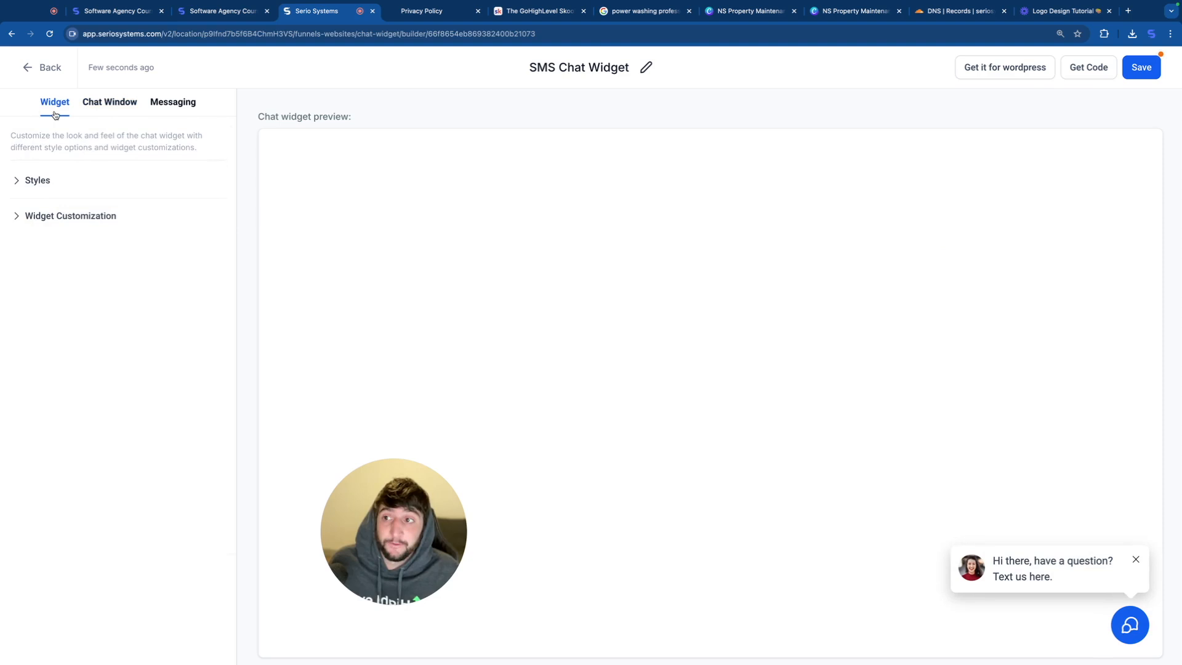
click(39, 183)
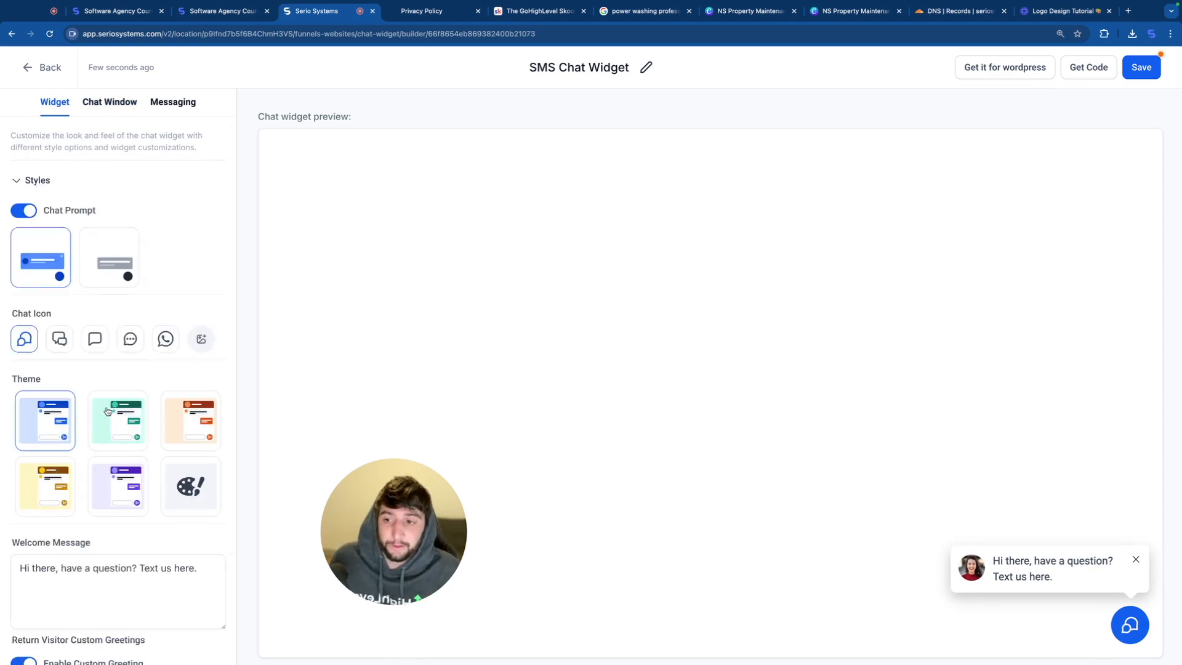
click(132, 417)
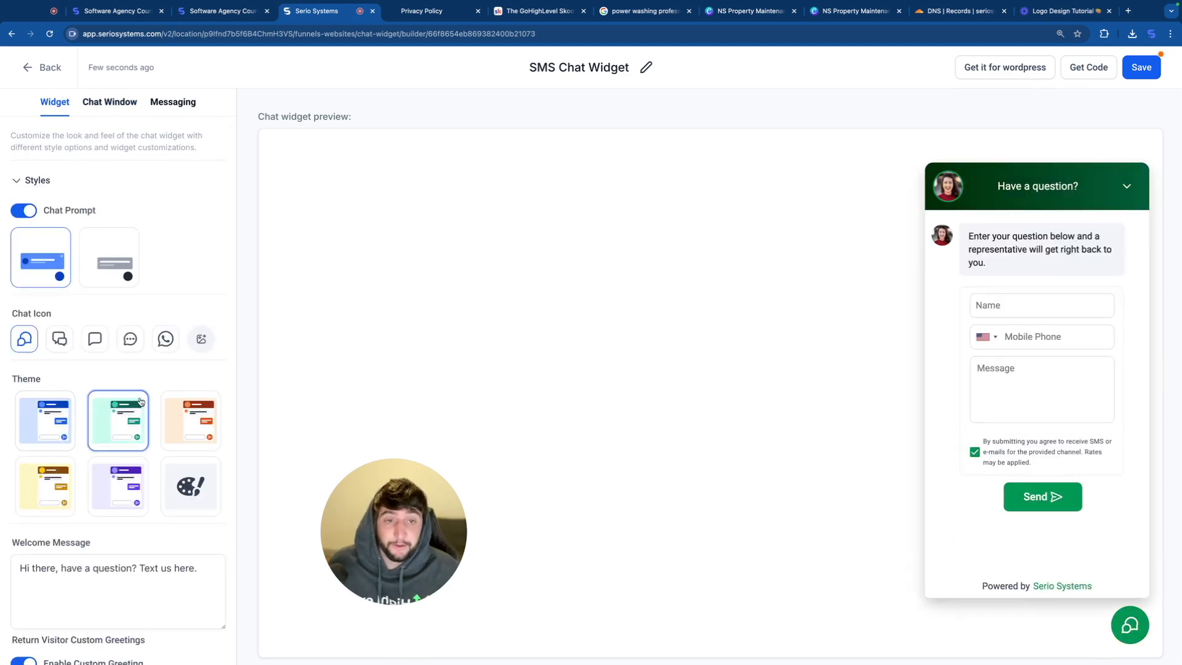
click(186, 423)
click(63, 478)
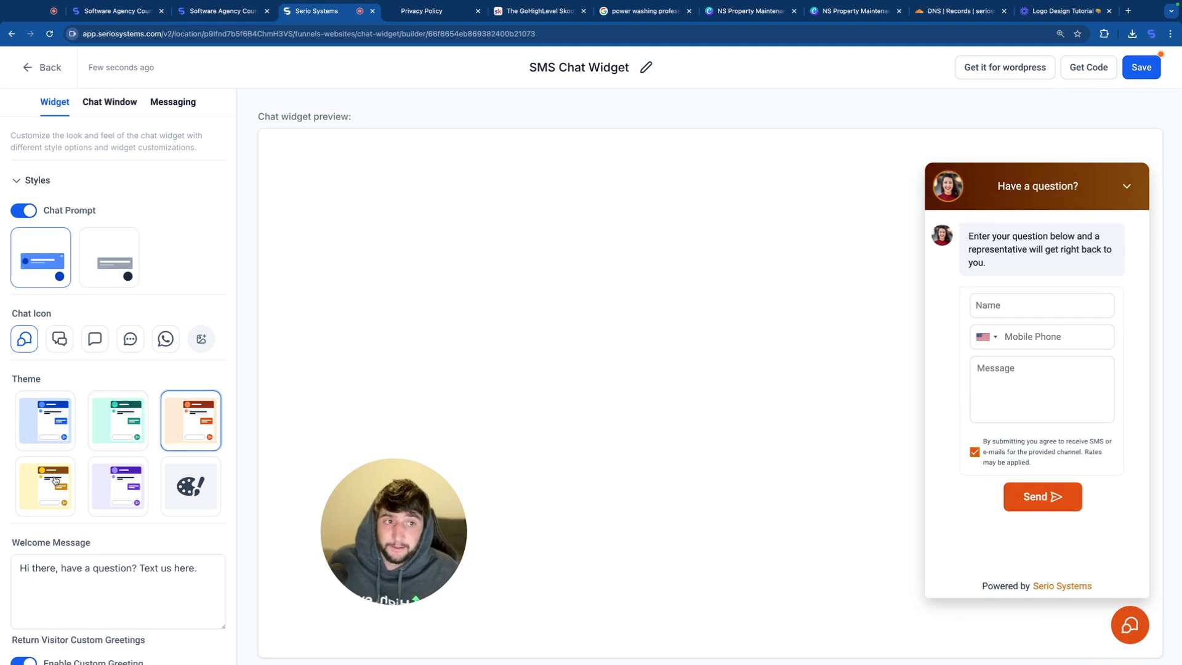
click(124, 479)
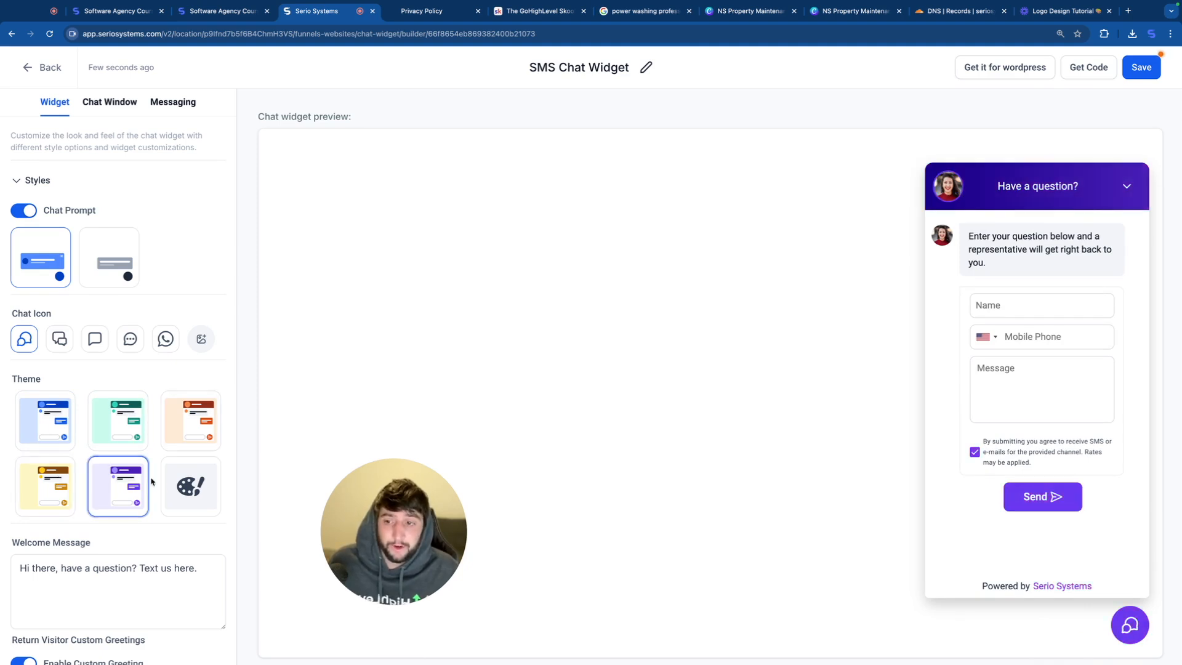
click(185, 485)
scroll(161, 523, down, 3)
scroll(120, 514, up, 3)
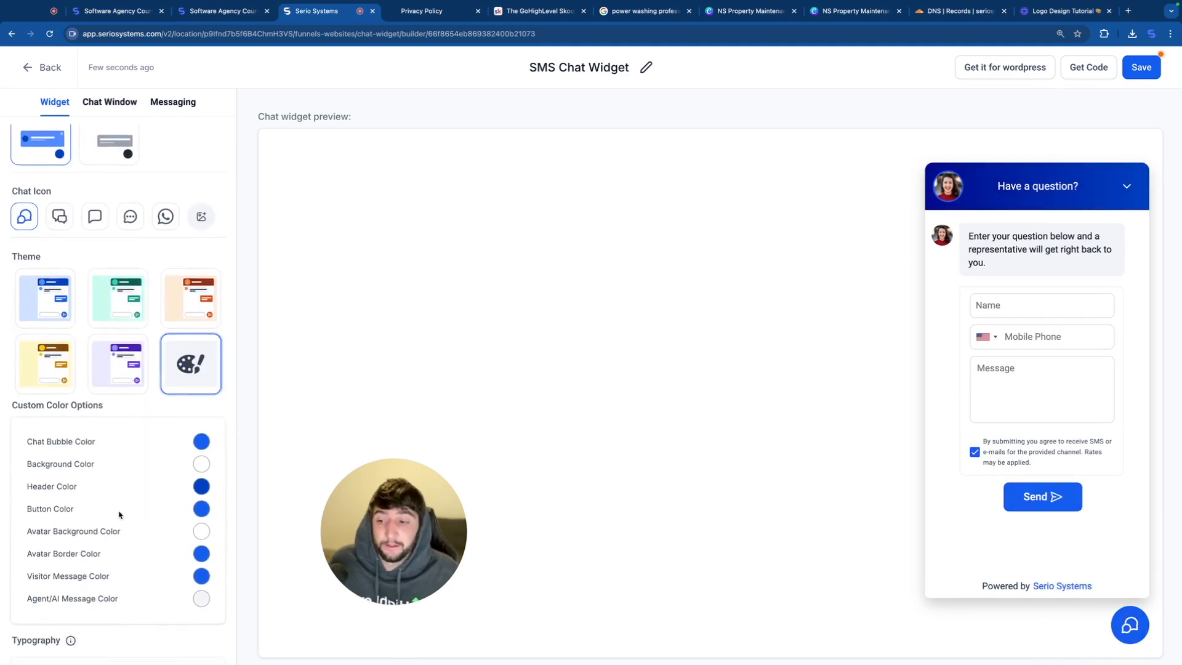
click(47, 420)
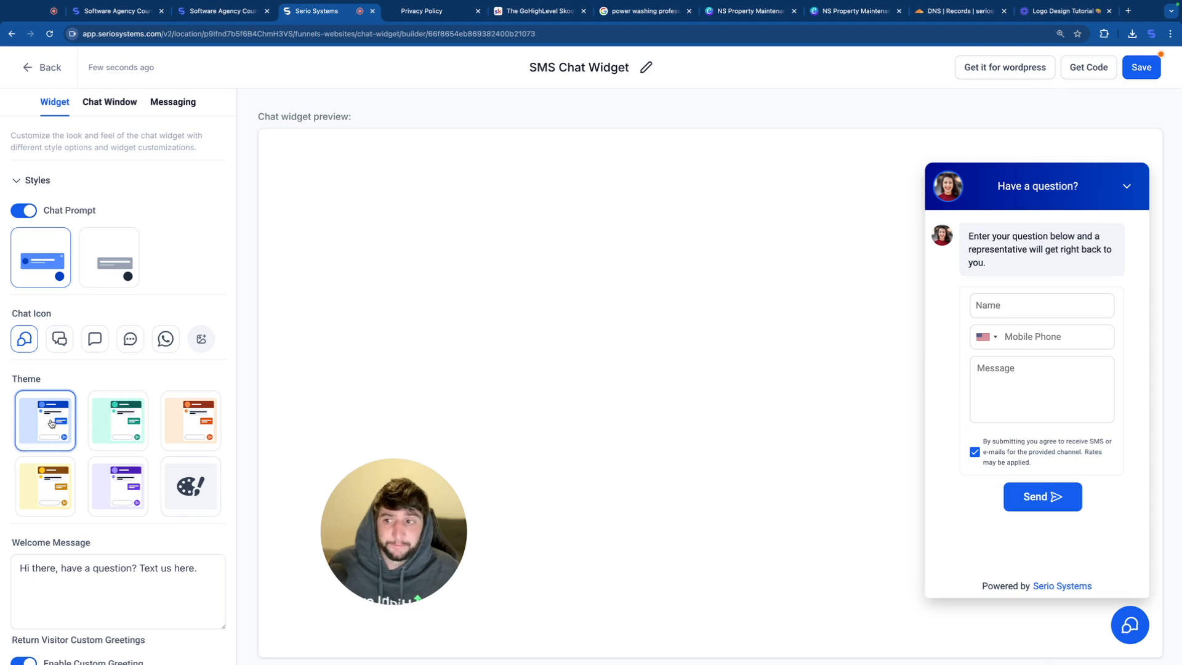
Step: Open the widget customization settings that hold the chat widget's avatar image
scroll(120, 421, down, 3)
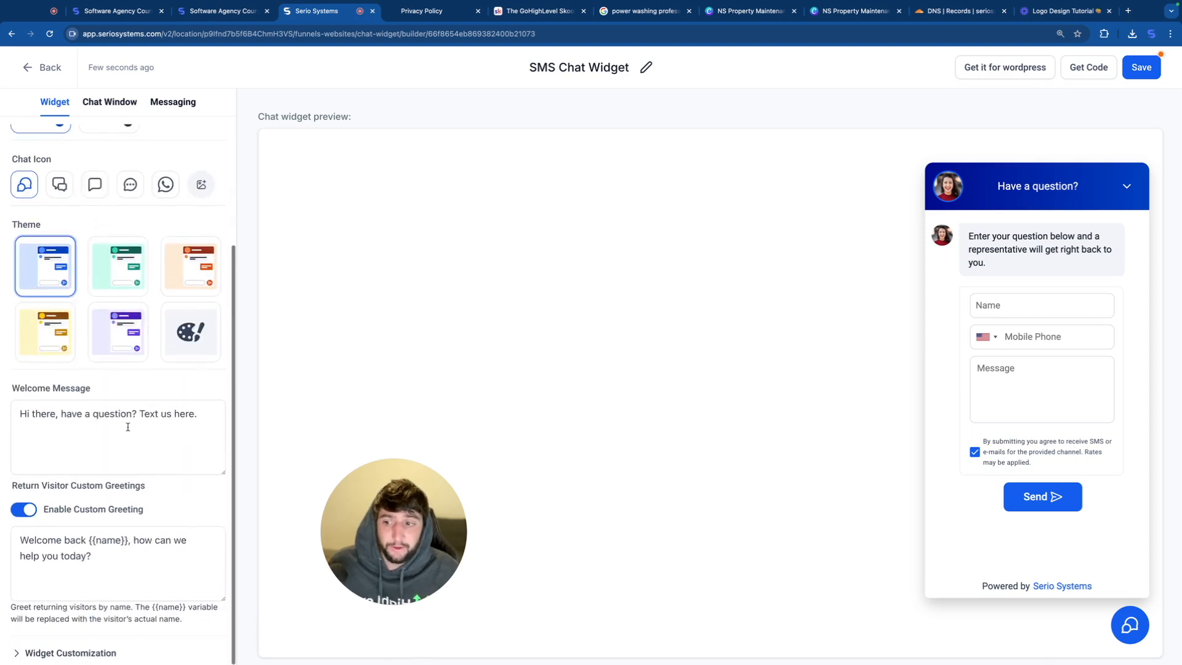
click(58, 653)
scroll(92, 492, down, 5)
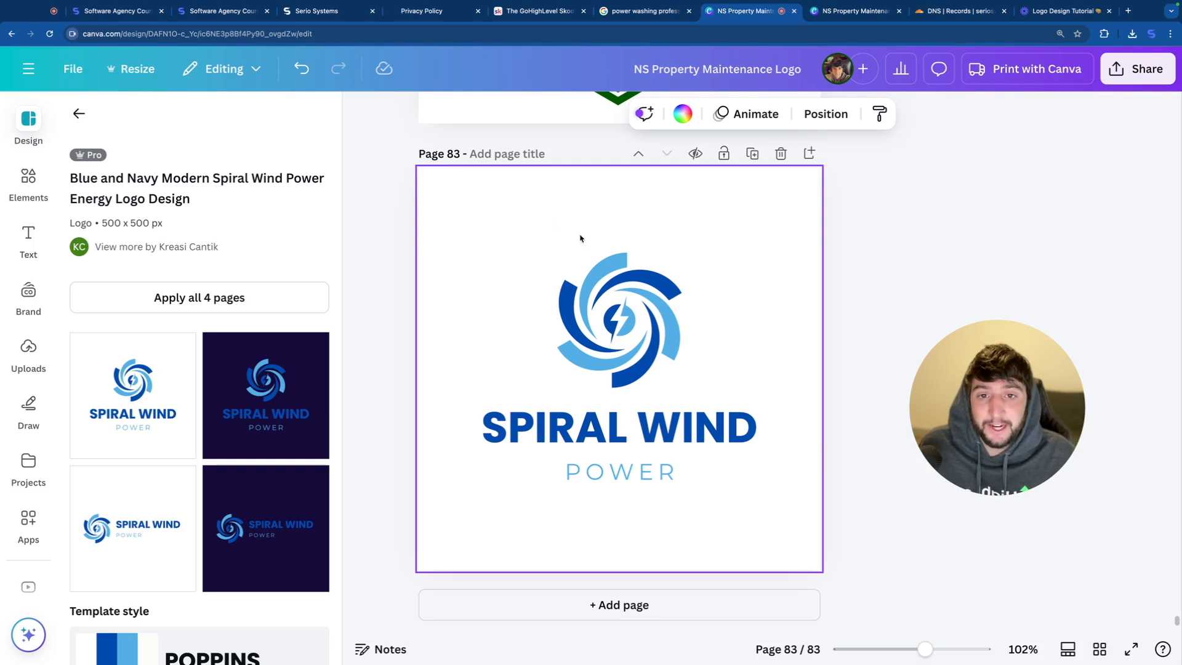
Step: Switch to the logo in Canva, delete the "SPIRAL WIND" and "POWER" texts on page 83 and enlarge the spiral emblem for export
click(611, 427)
key(Delete)
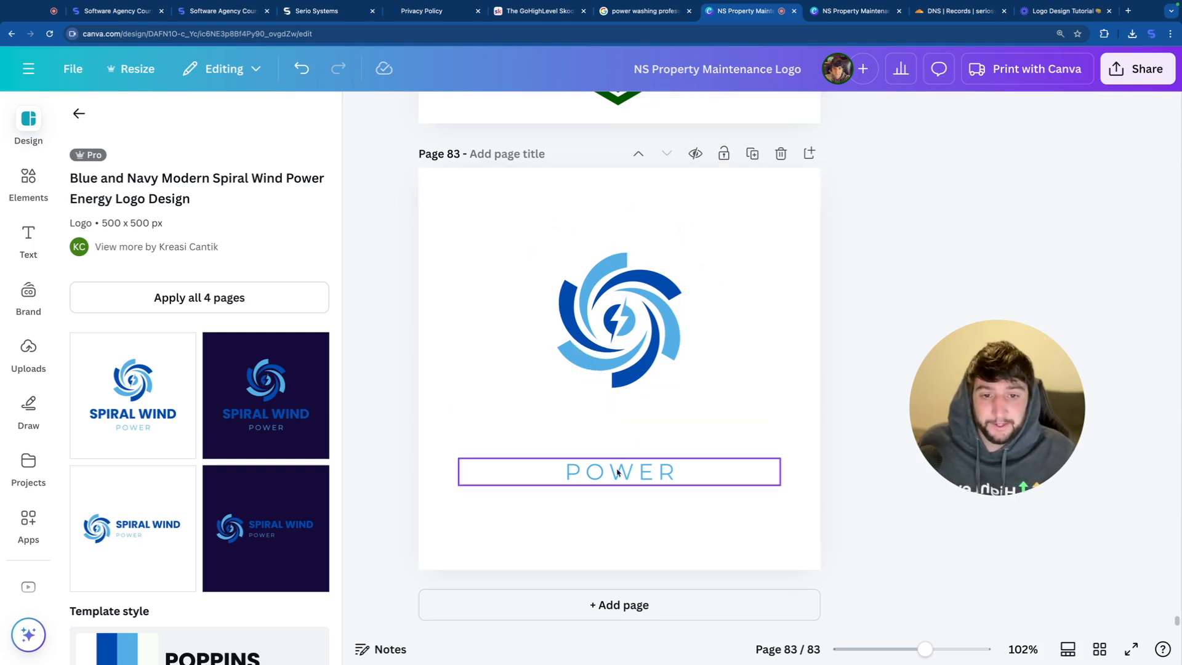
click(619, 473)
key(Delete)
drag(565, 215, 698, 402)
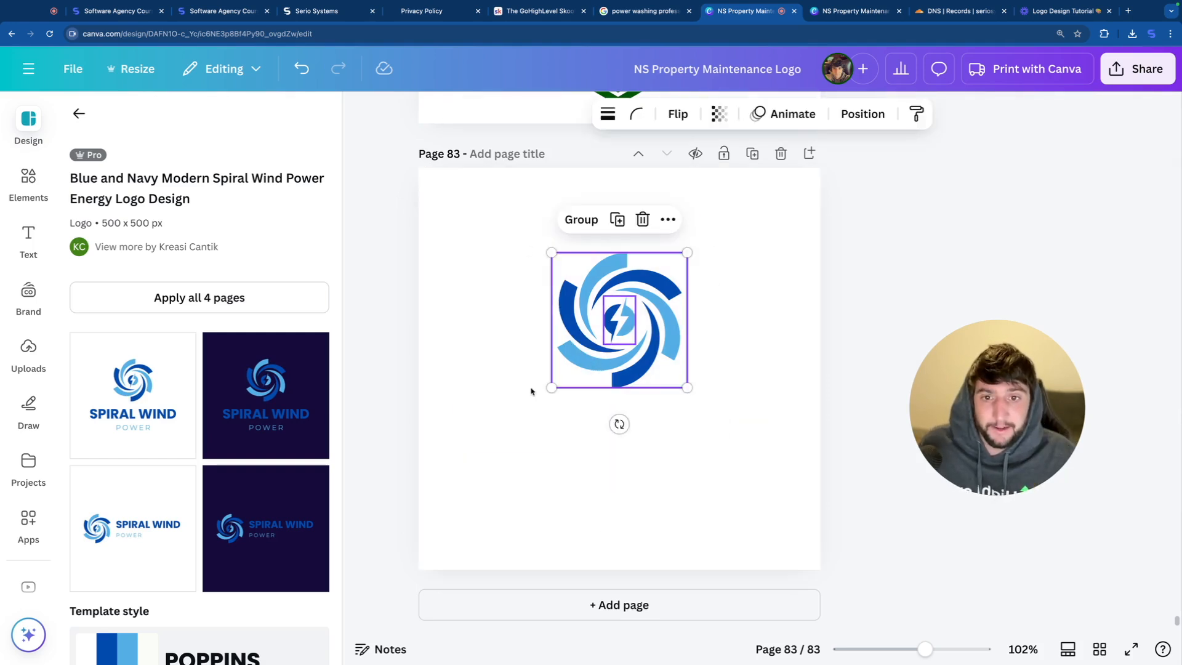
drag(552, 387, 448, 490)
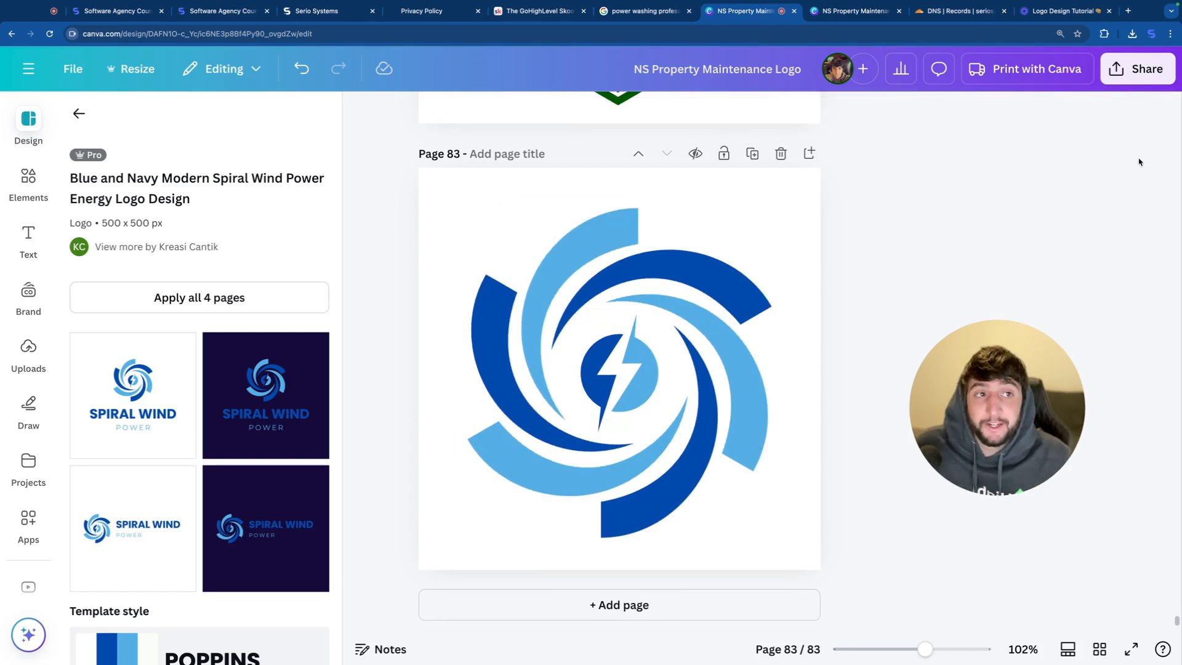
click(1138, 68)
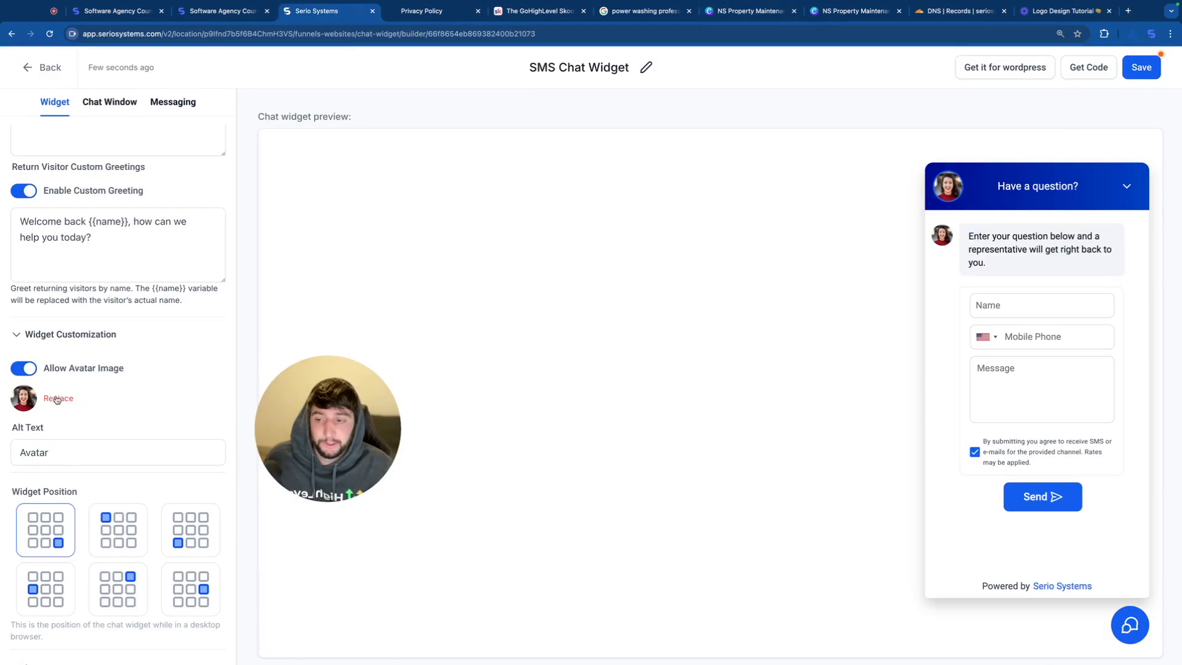
Step: Back in Serio Systems, replace the chat widget's avatar with the uploaded spiral emblem and save the widget
click(58, 400)
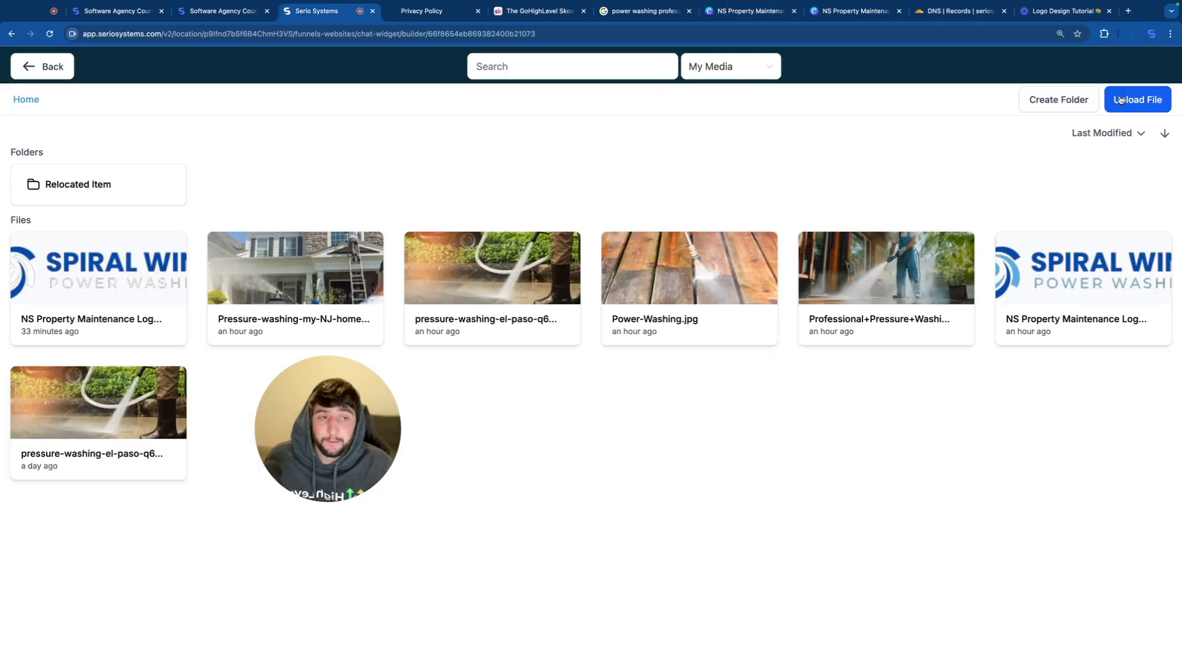
click(1120, 100)
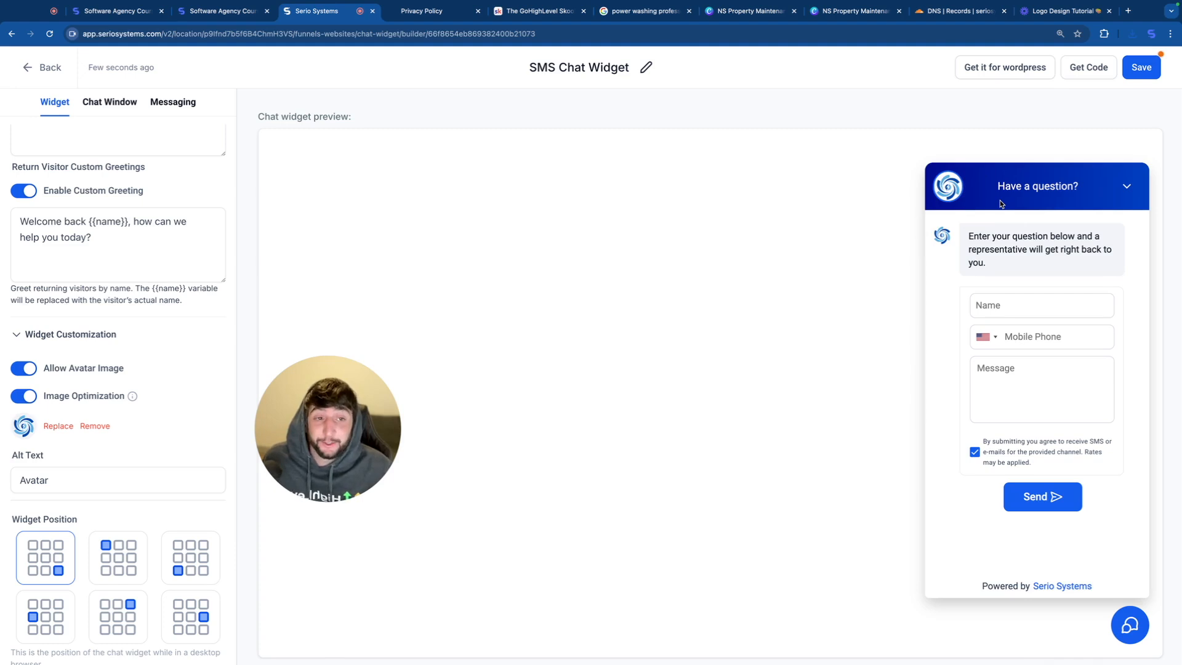
click(1142, 68)
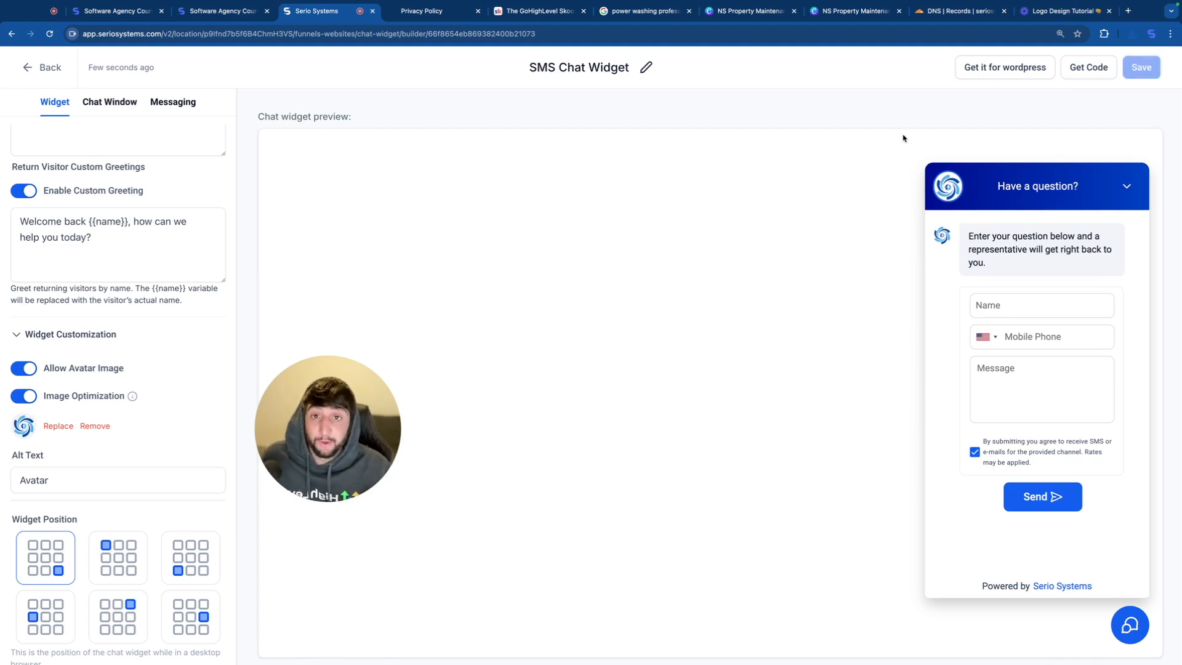
Step: Display the chat widget's embed code, select the whole script and close the code dialog
click(1088, 68)
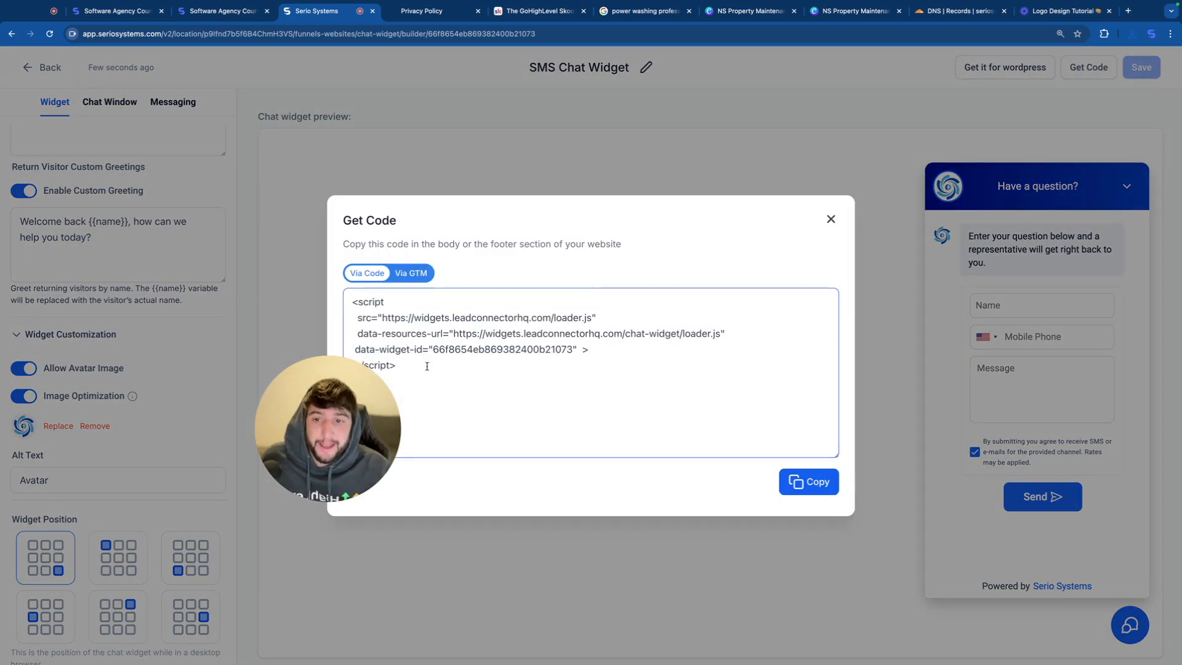
drag(426, 364, 350, 294)
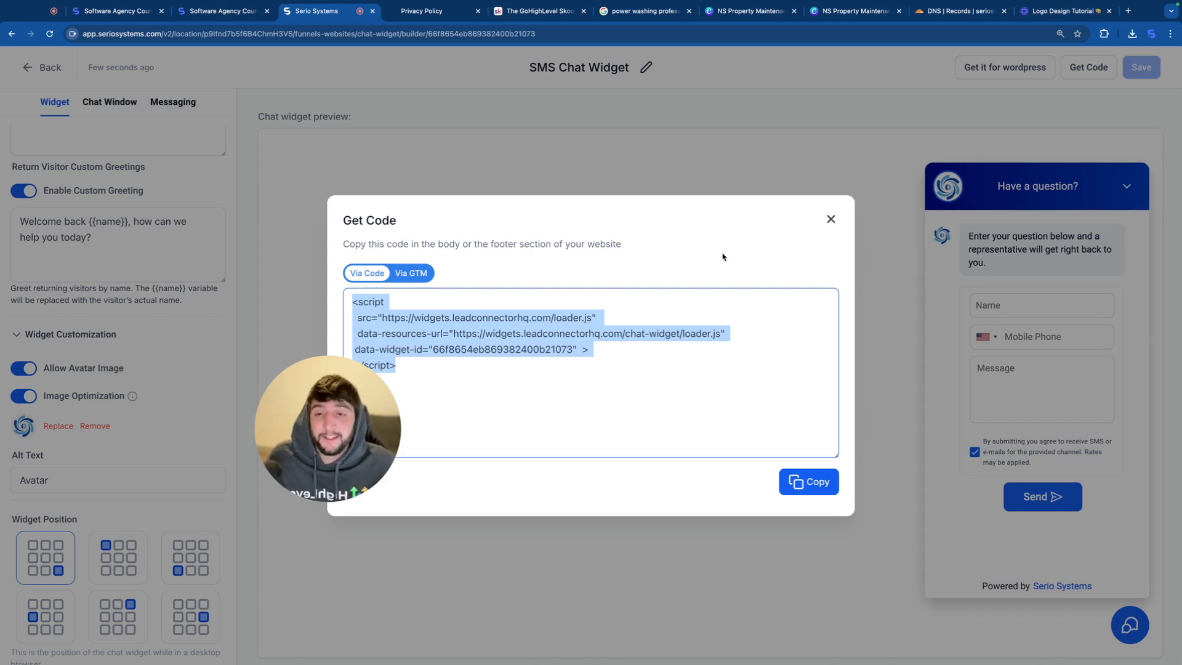
click(828, 226)
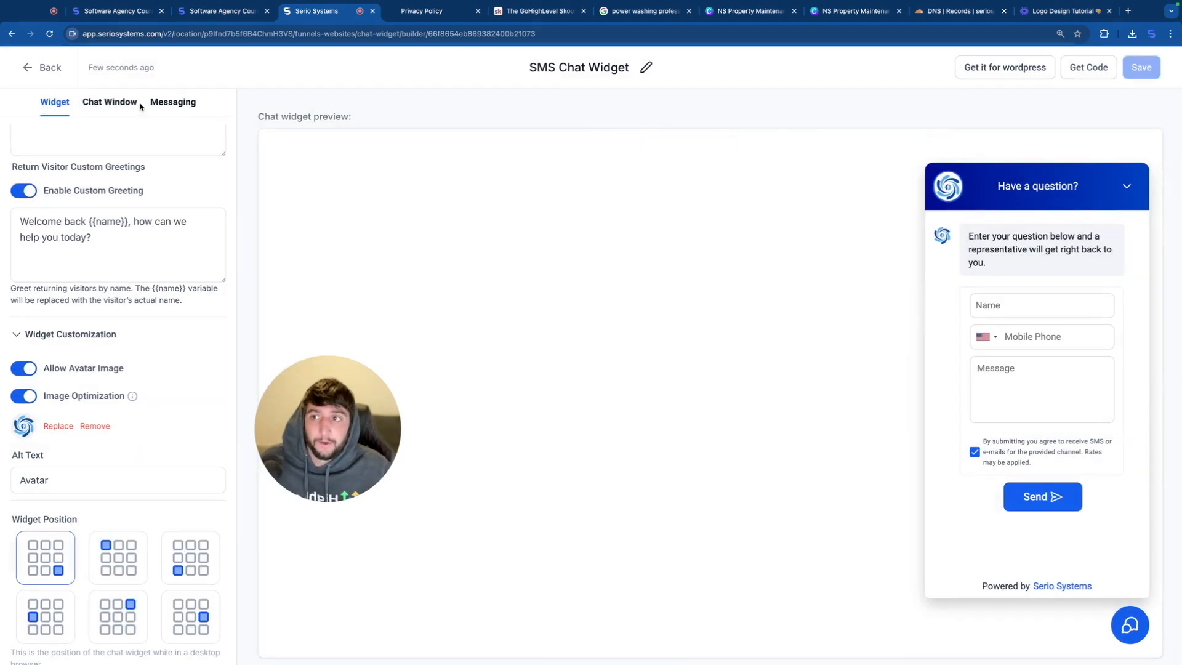
Step: Assign "SMS Chat Widget" as the chat widget in the Power Washing website's settings and save them
click(45, 69)
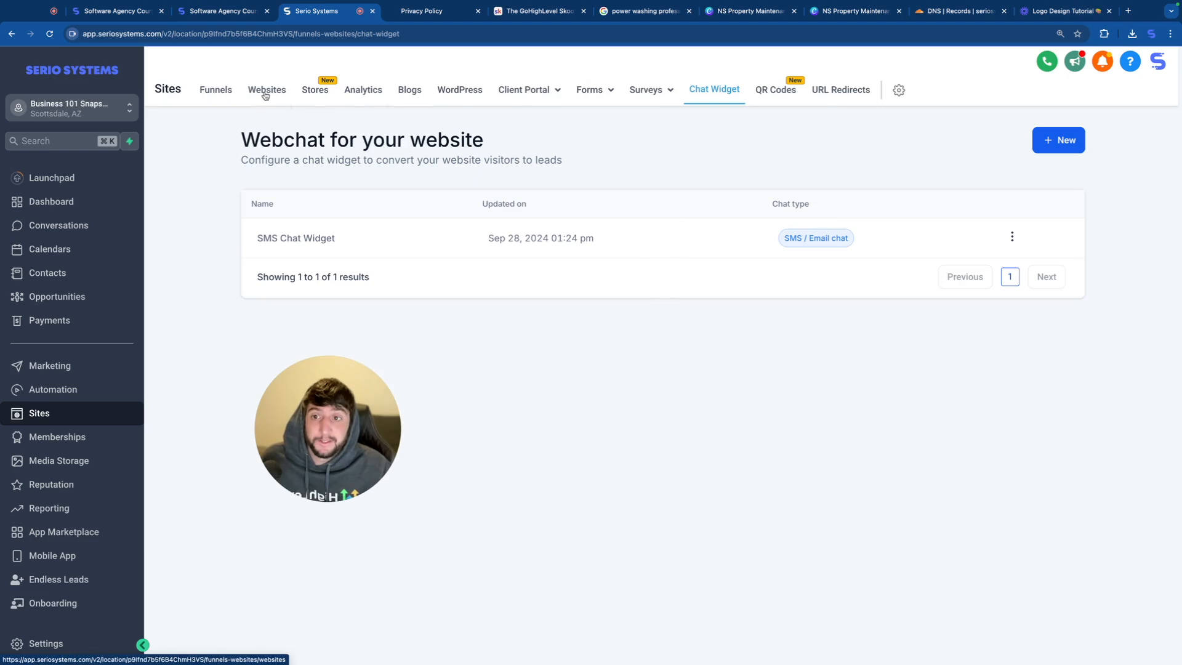
click(266, 89)
click(293, 290)
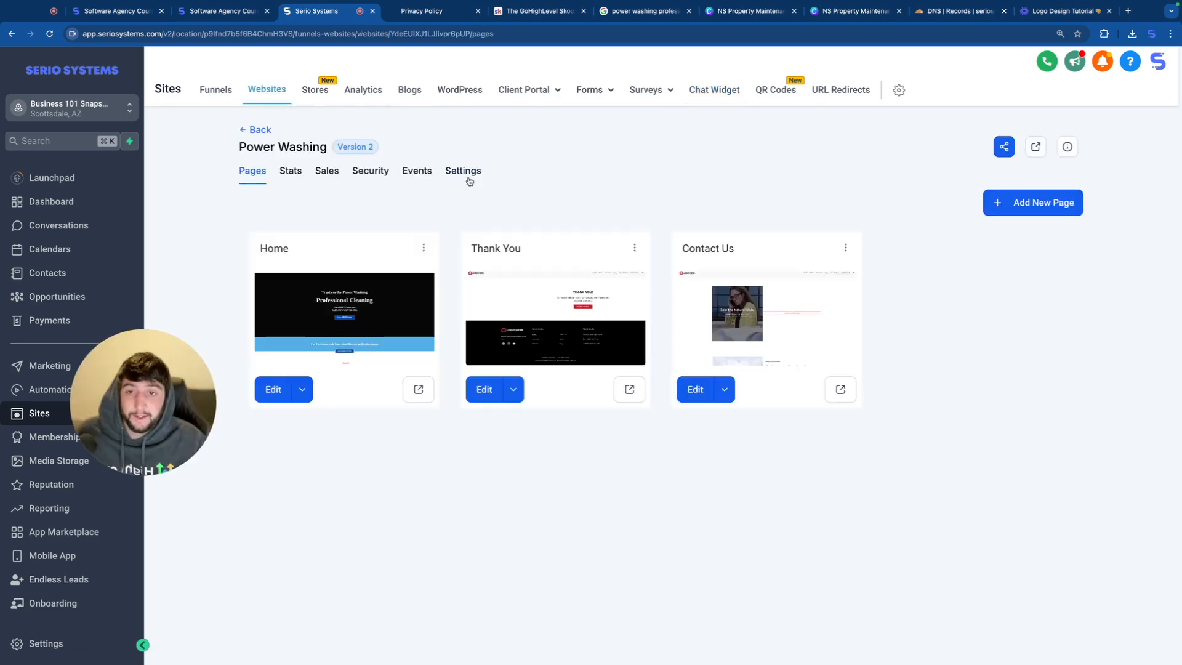
click(463, 171)
click(379, 388)
scroll(379, 388, down, 2)
click(327, 375)
click(315, 429)
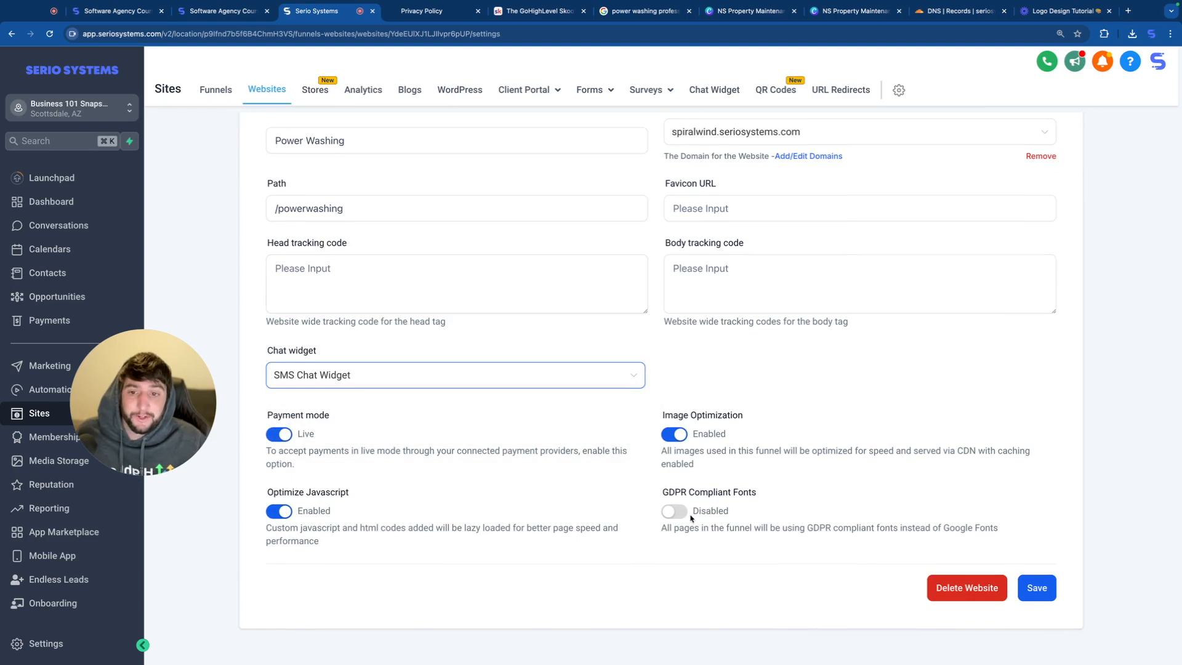
click(1036, 587)
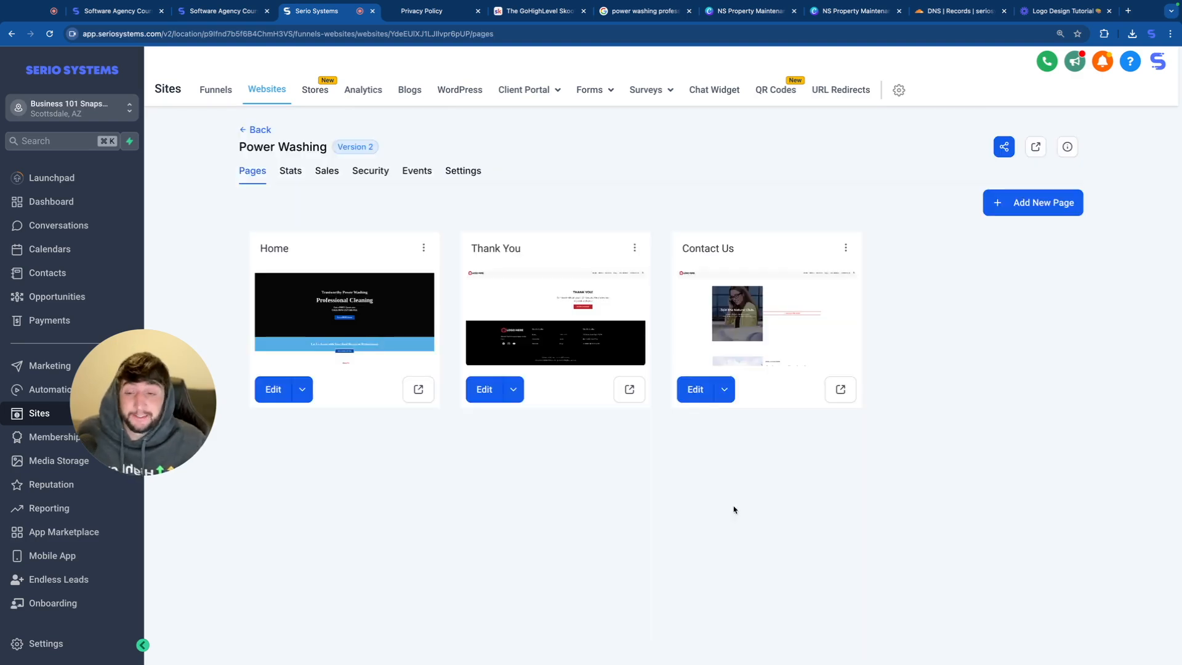
Step: Visit the live Power Washing site and check the quote popup, its Privacy Policy link and the chat widget
click(1035, 152)
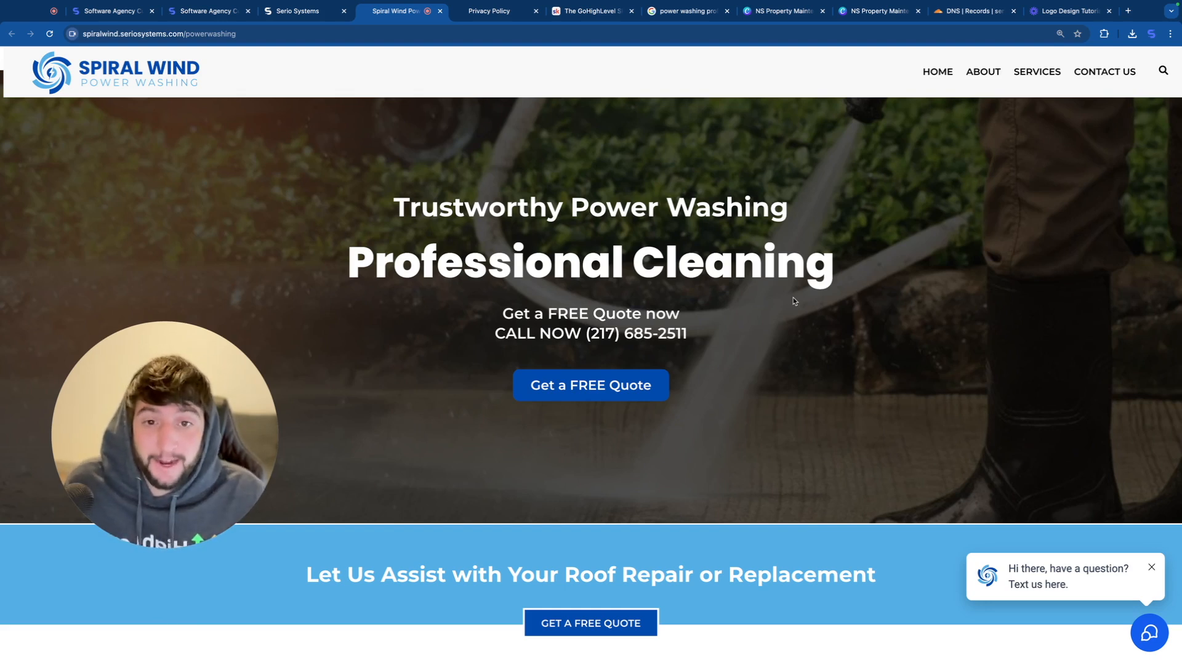
click(591, 385)
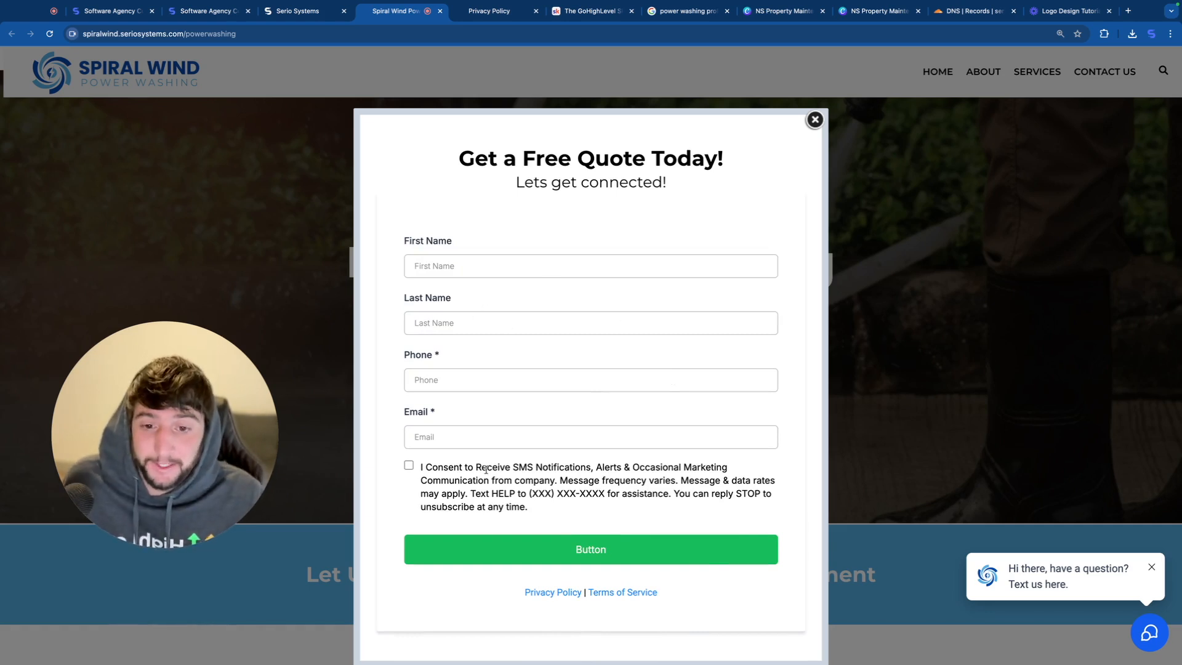
click(553, 592)
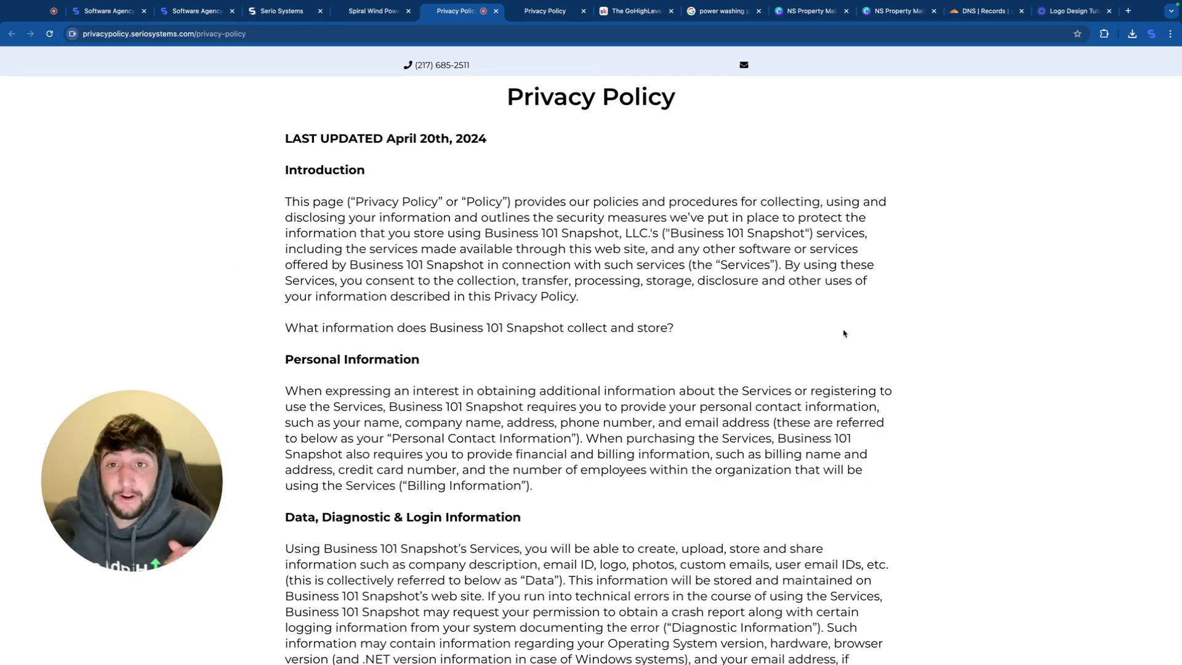
key(ctrl+w)
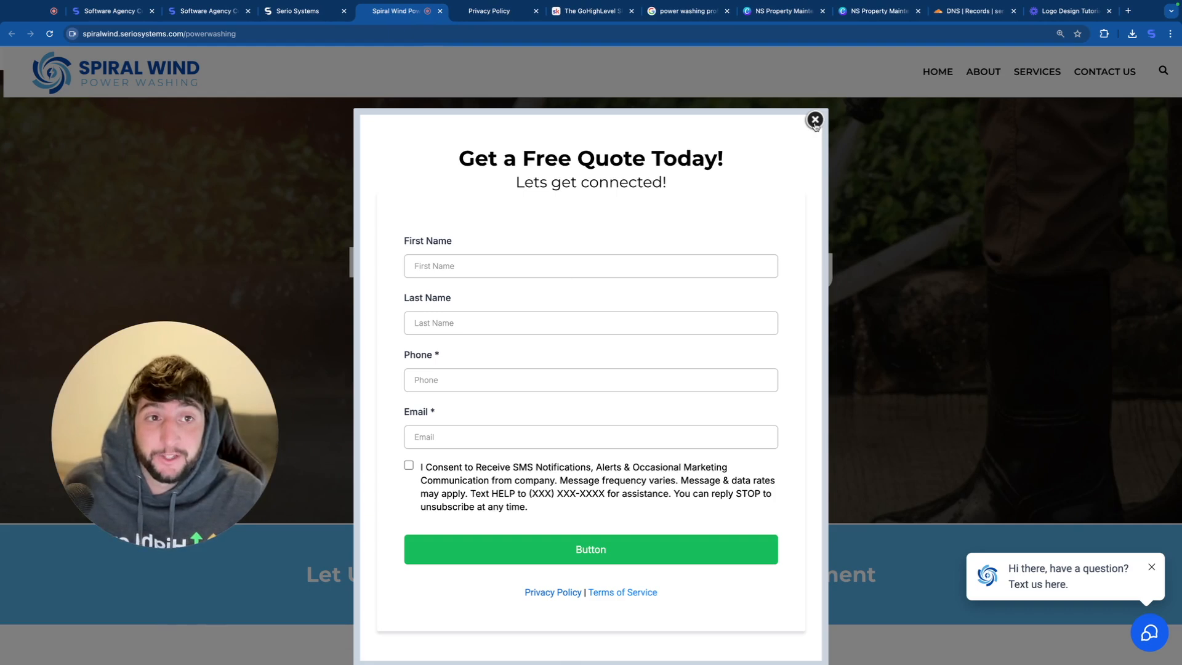
click(816, 122)
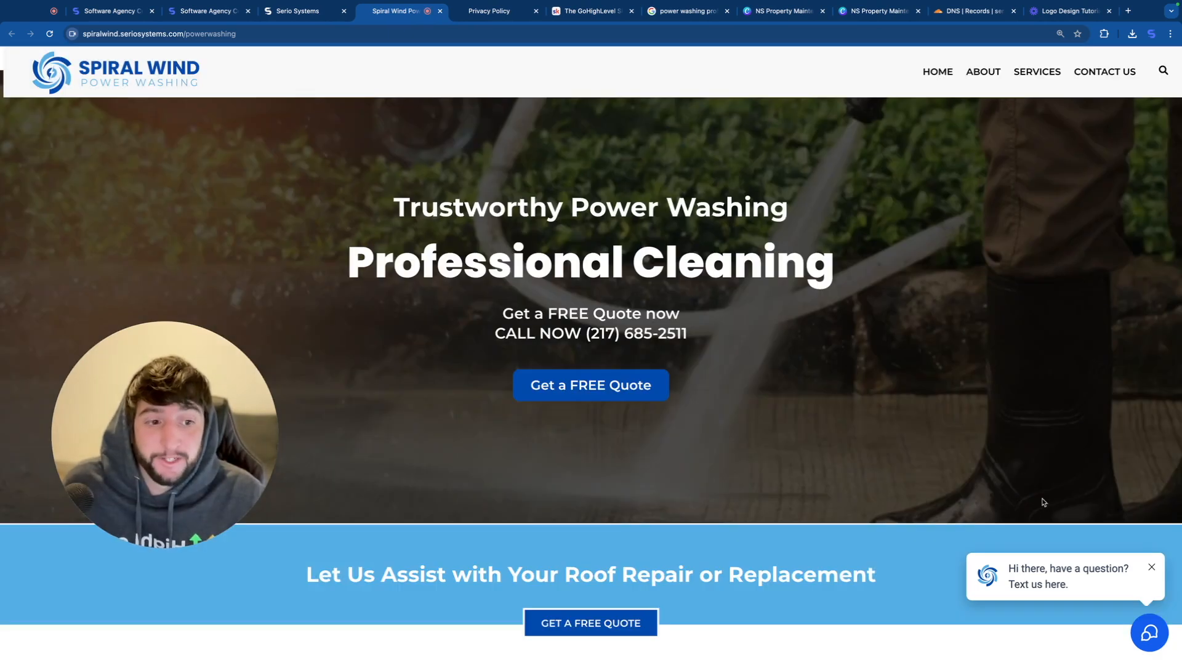
click(1080, 584)
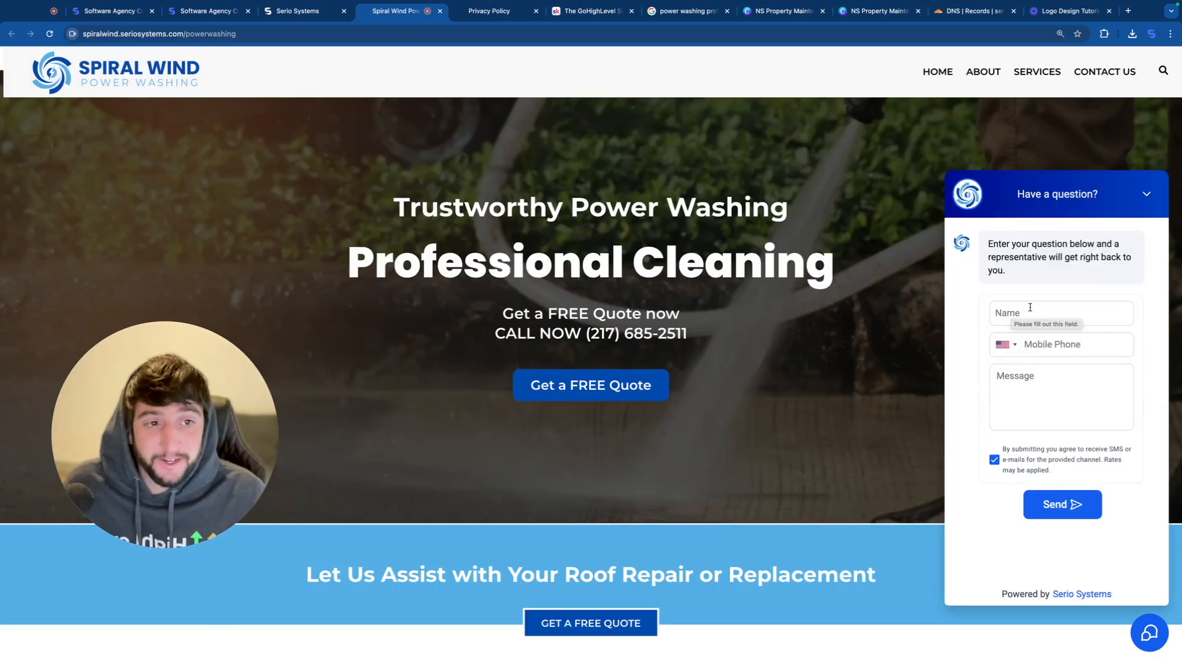